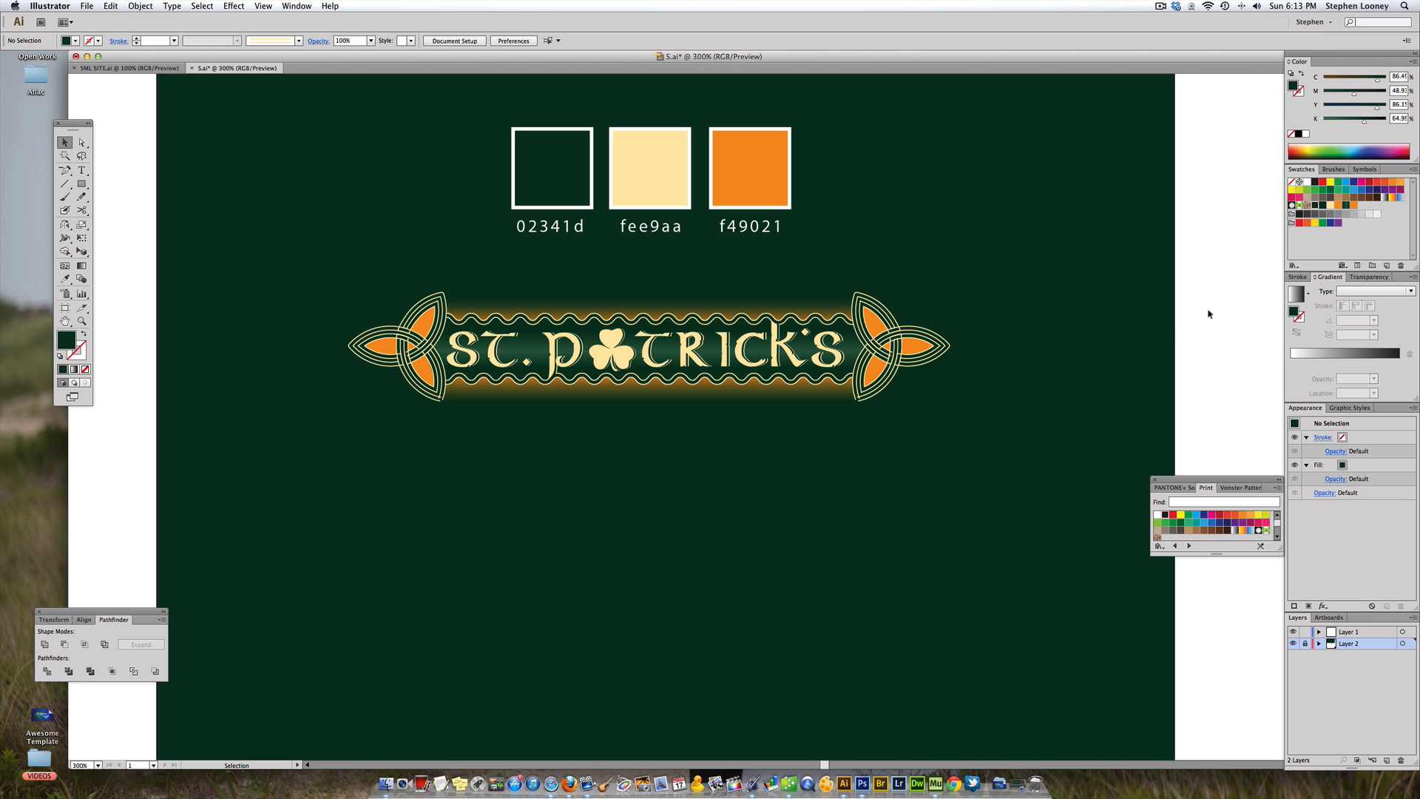
- Open the fill colour's picker to examine its hex value field, and close it
drag(1210, 314, 1125, 352)
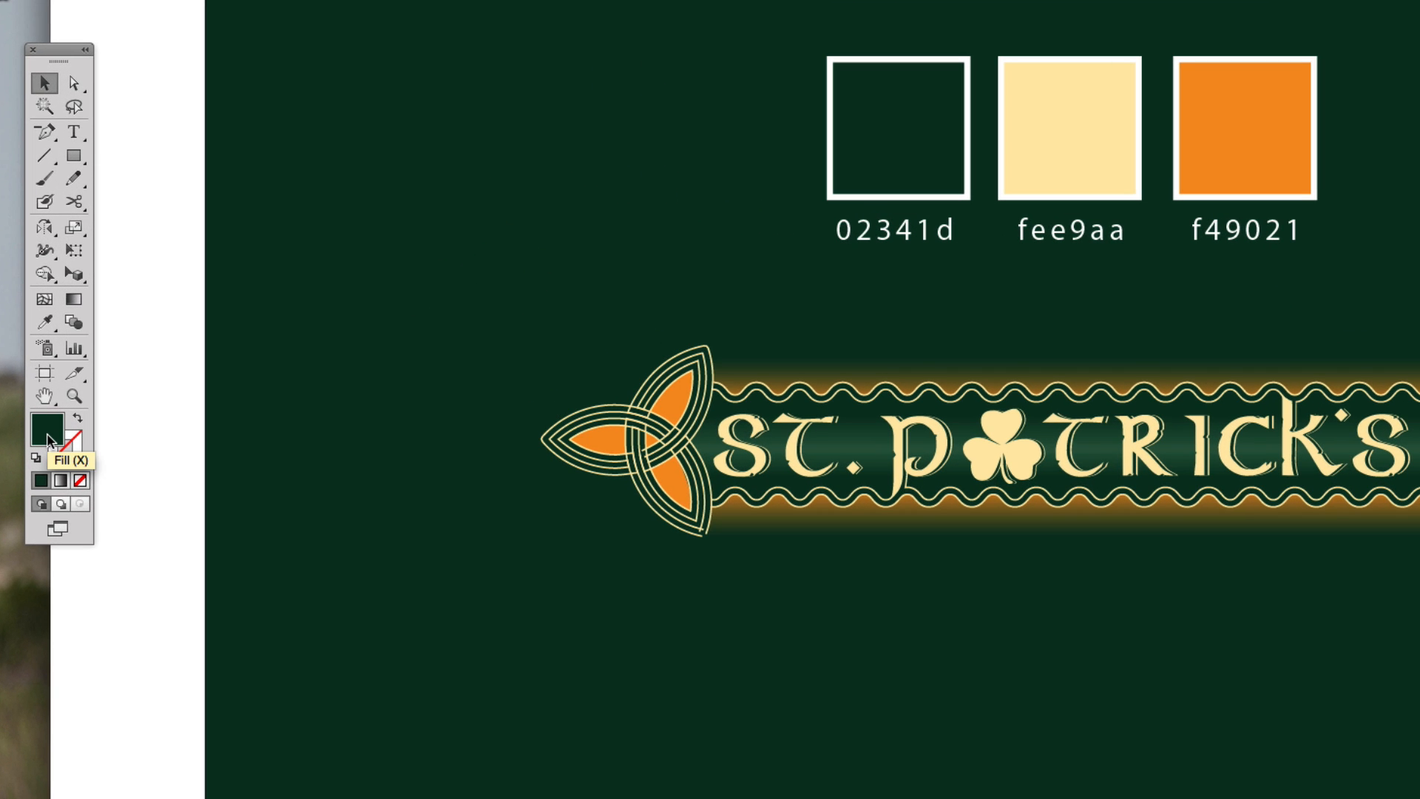
double_click(47, 440)
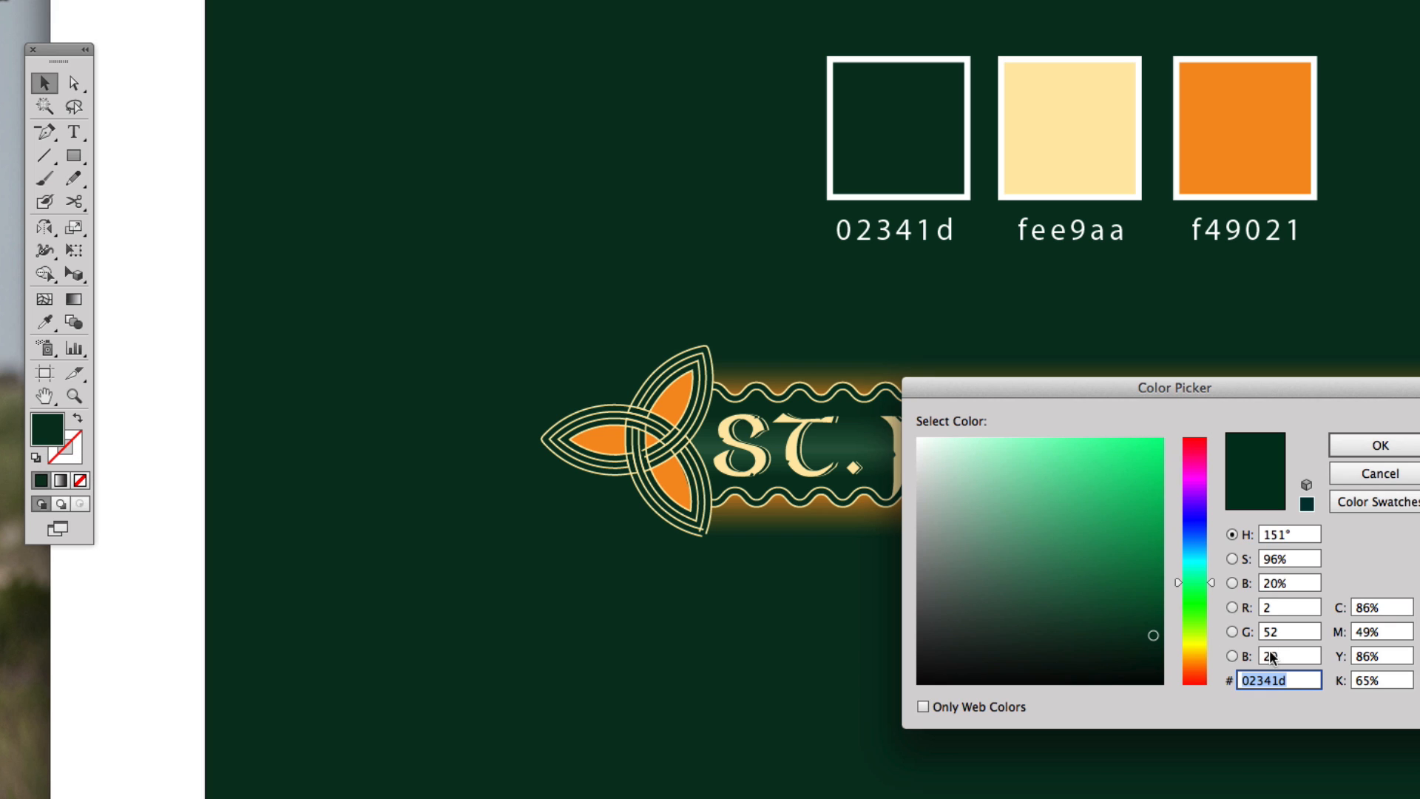
click(1297, 680)
drag(1296, 681, 1203, 677)
click(1352, 446)
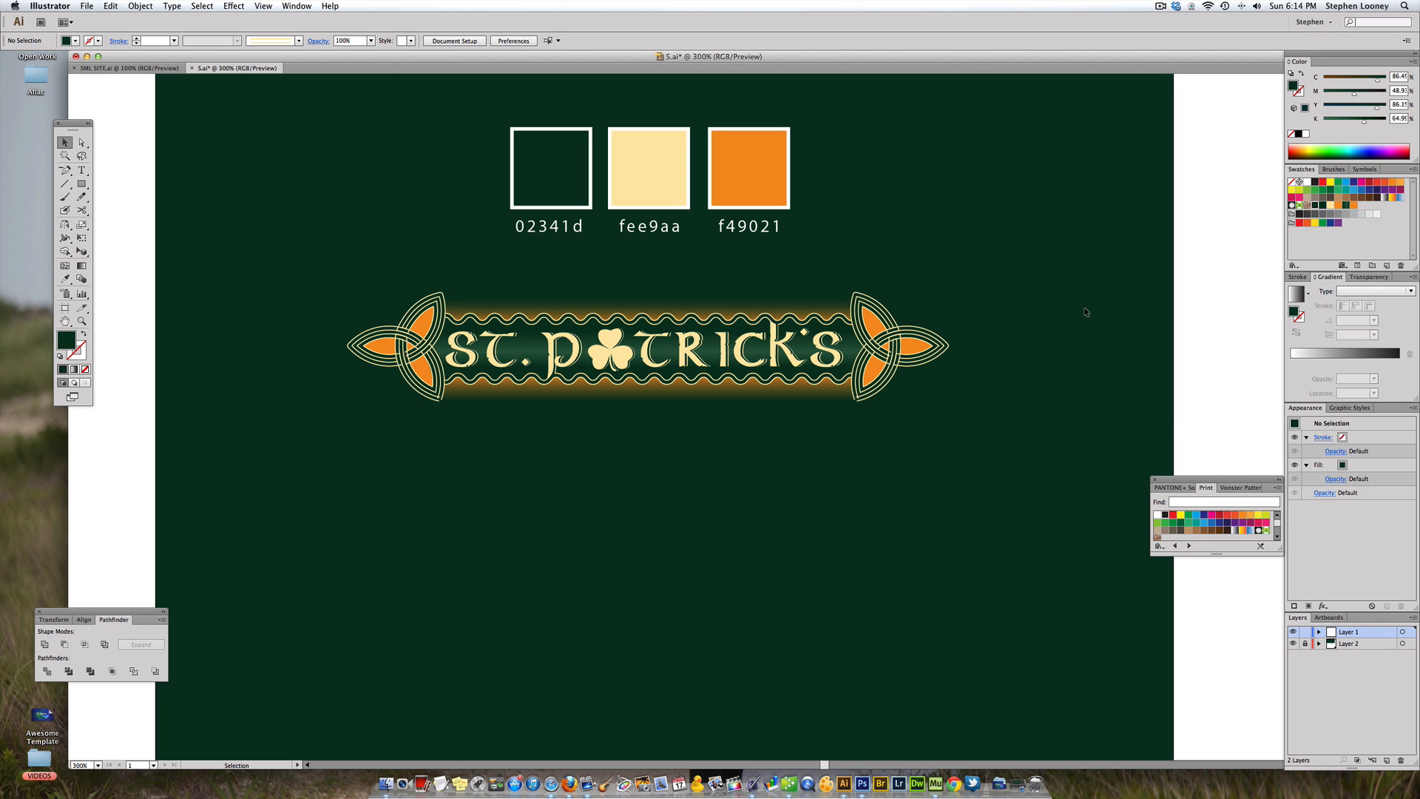
- Add the text "ST PATRICKS" below the banner in the Stonecross font, using the default colours
click(81, 170)
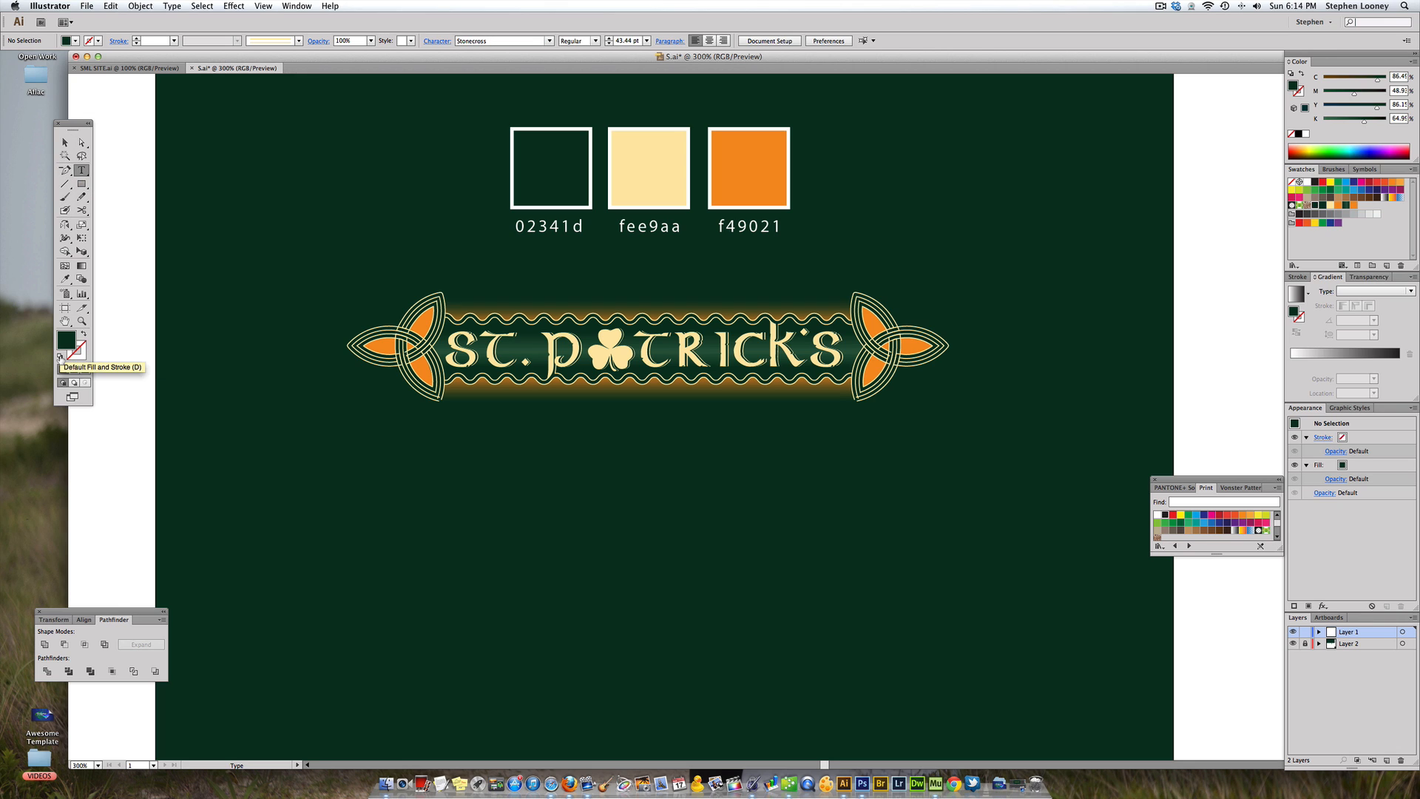
click(60, 355)
click(462, 496)
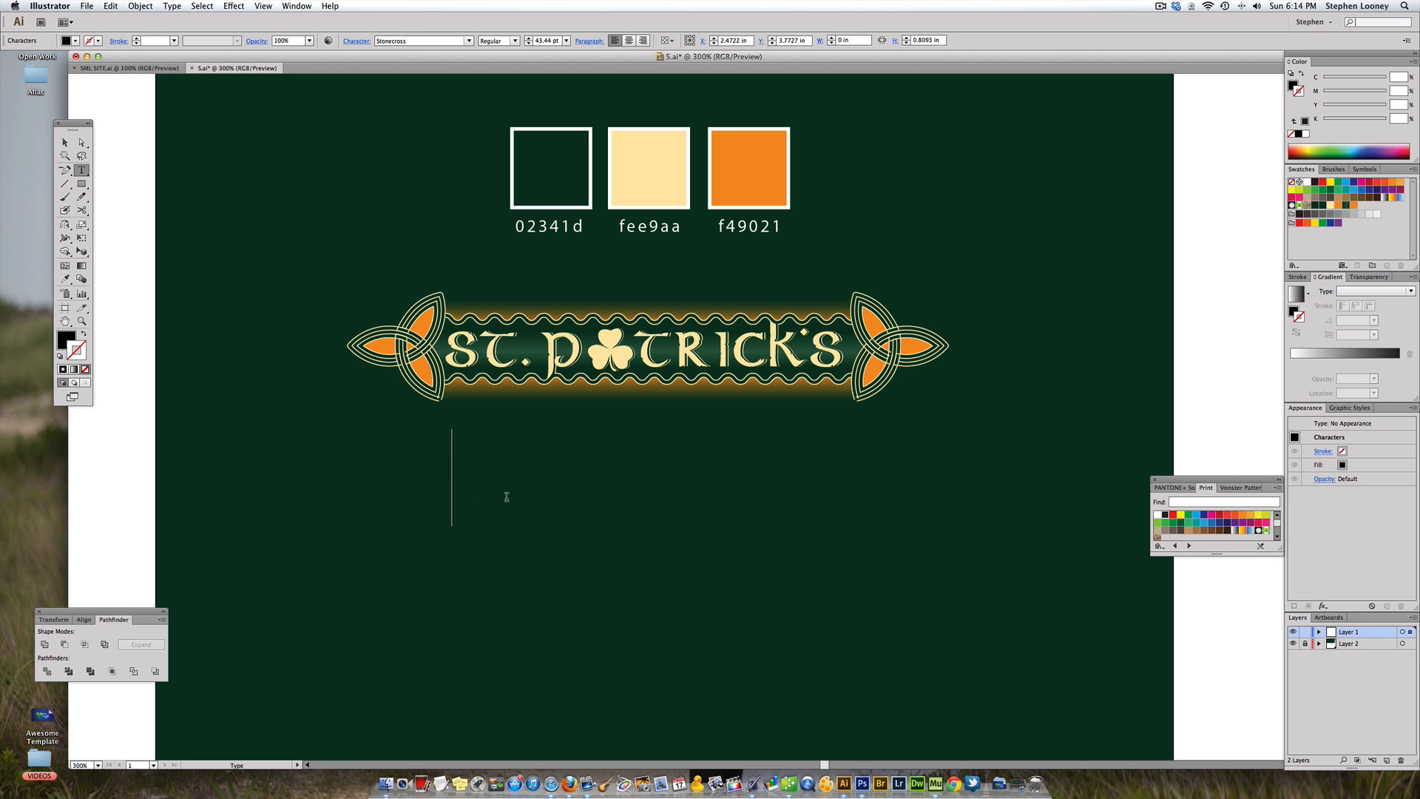
text(S)
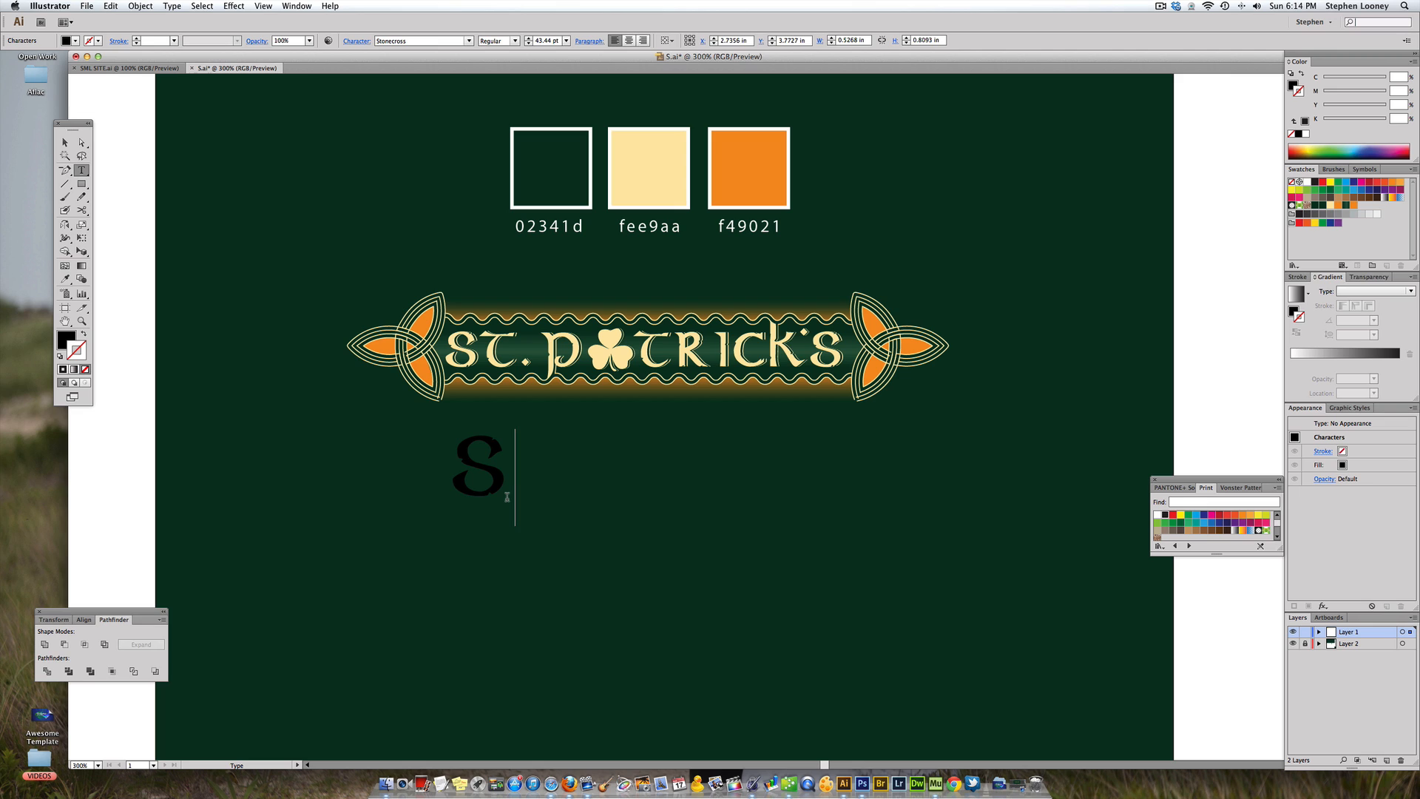
text(T P)
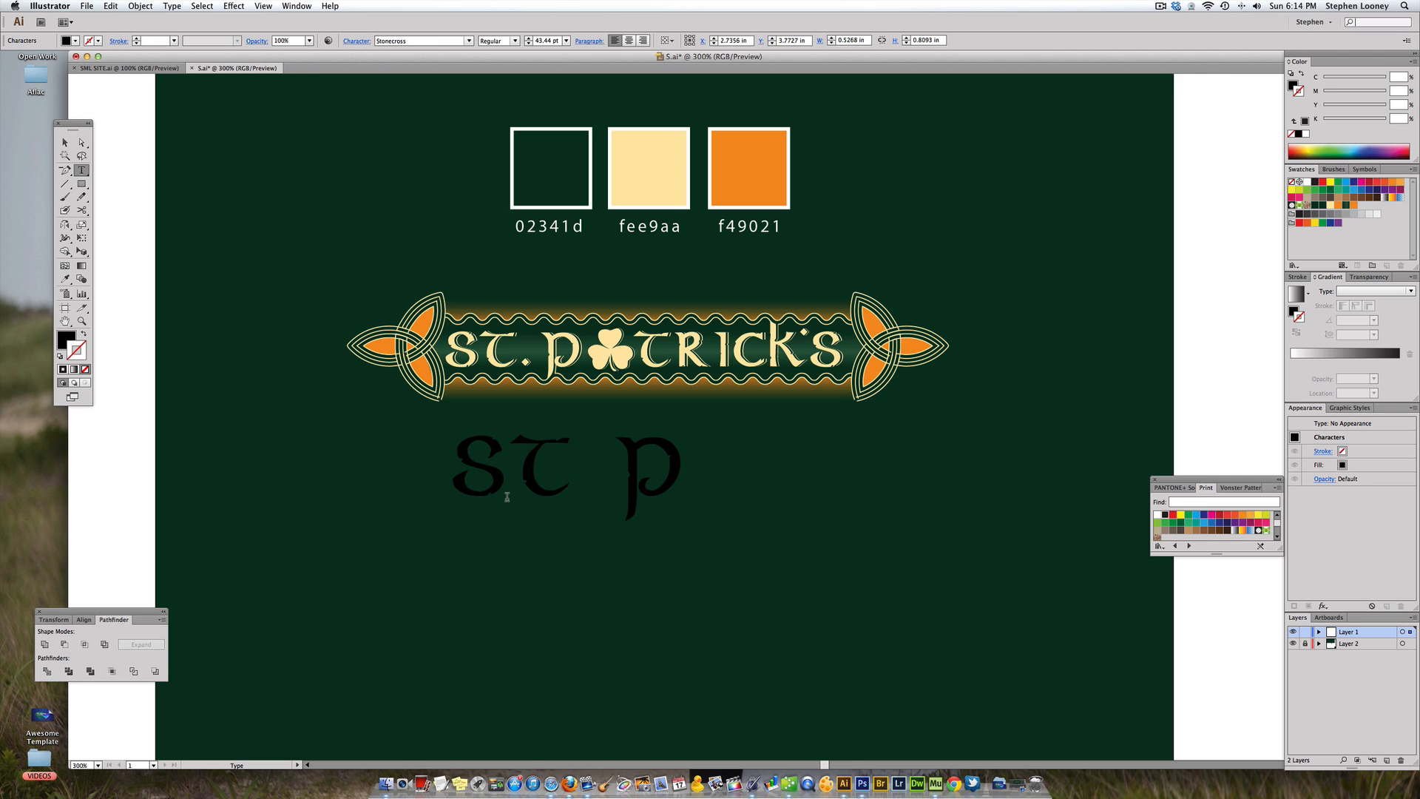
text(ATRICKS)
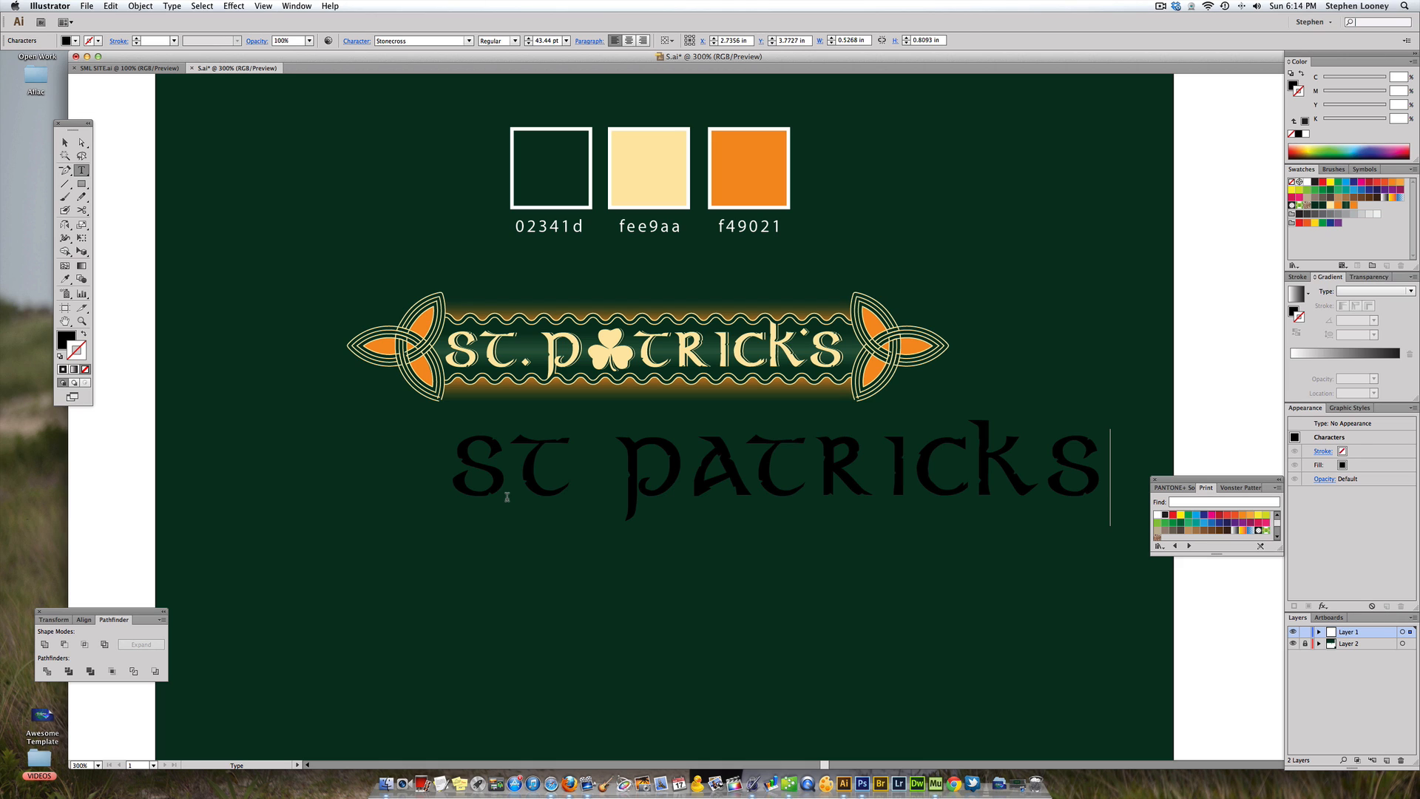
key(Escape)
- Scale the new lettering down to about 3.7 in wide beneath the banner and give it the cream swatch fill with no stroke
drag(725, 479, 672, 479)
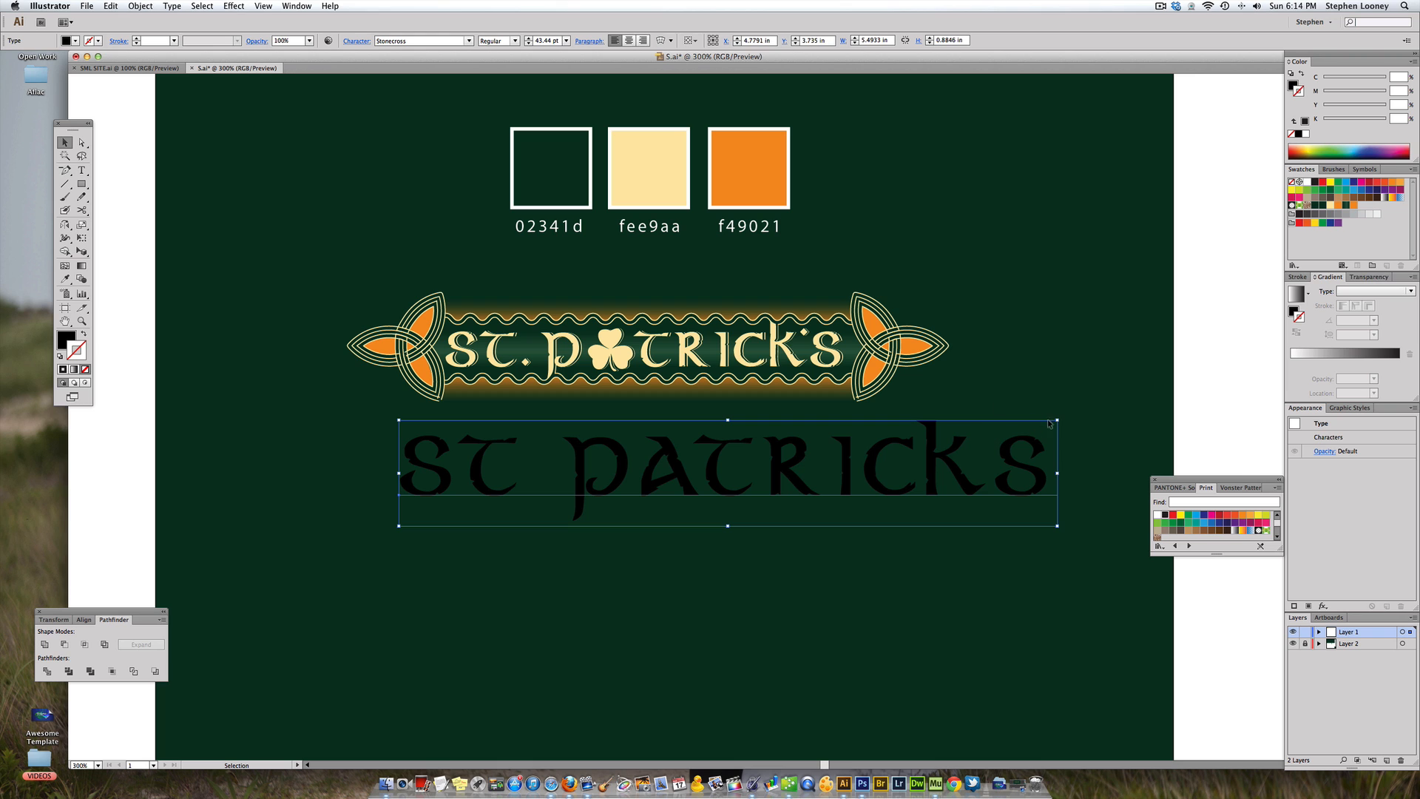
drag(1057, 420, 820, 501)
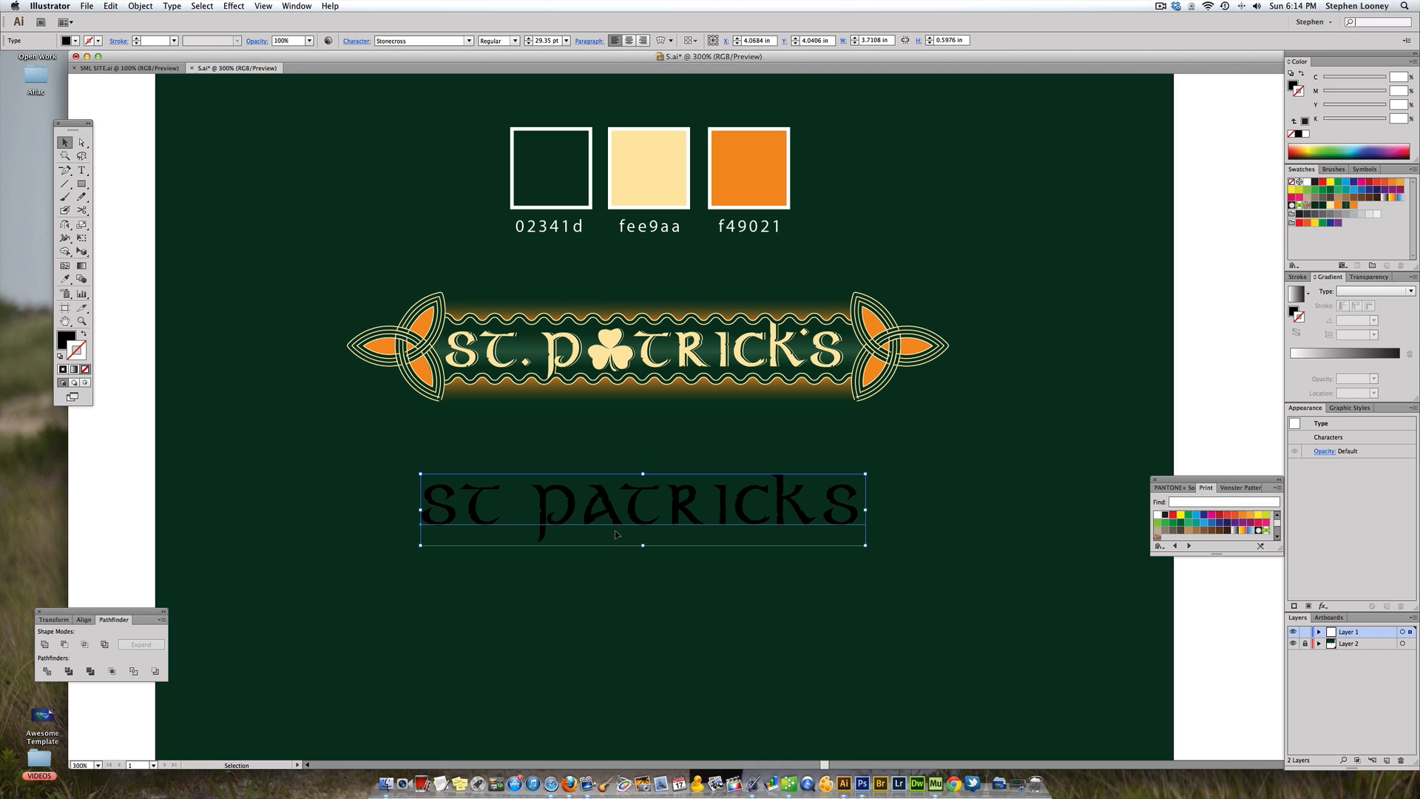
click(1329, 207)
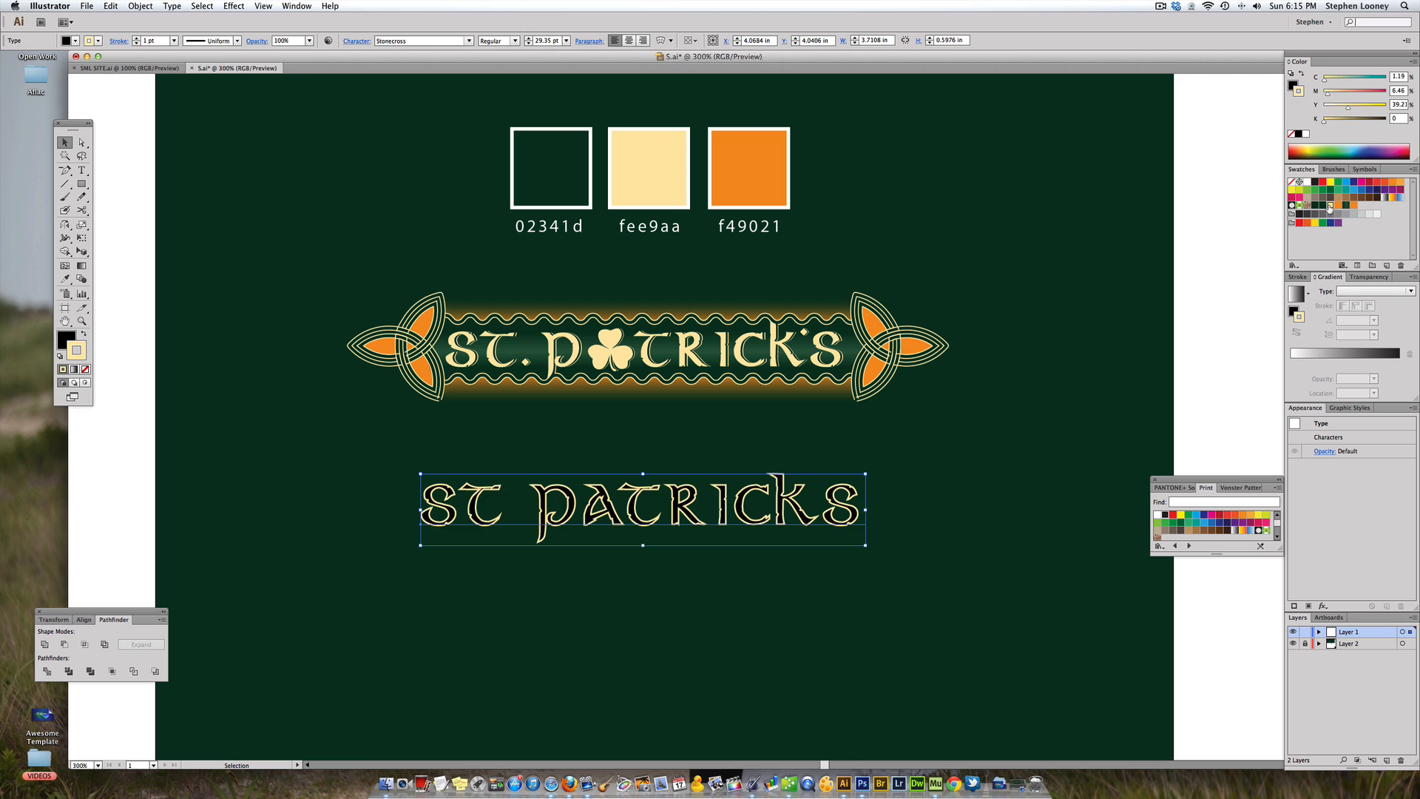
click(83, 334)
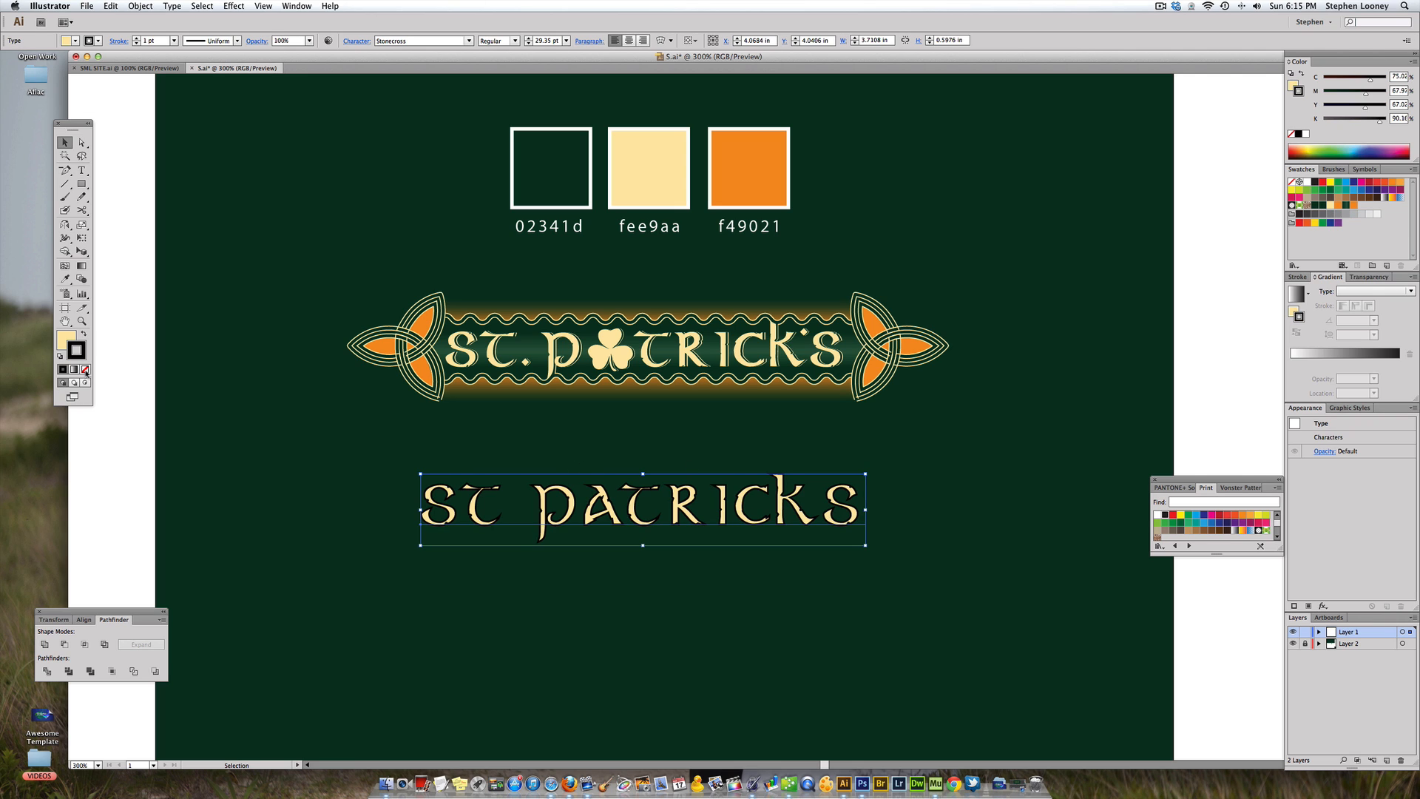
click(85, 369)
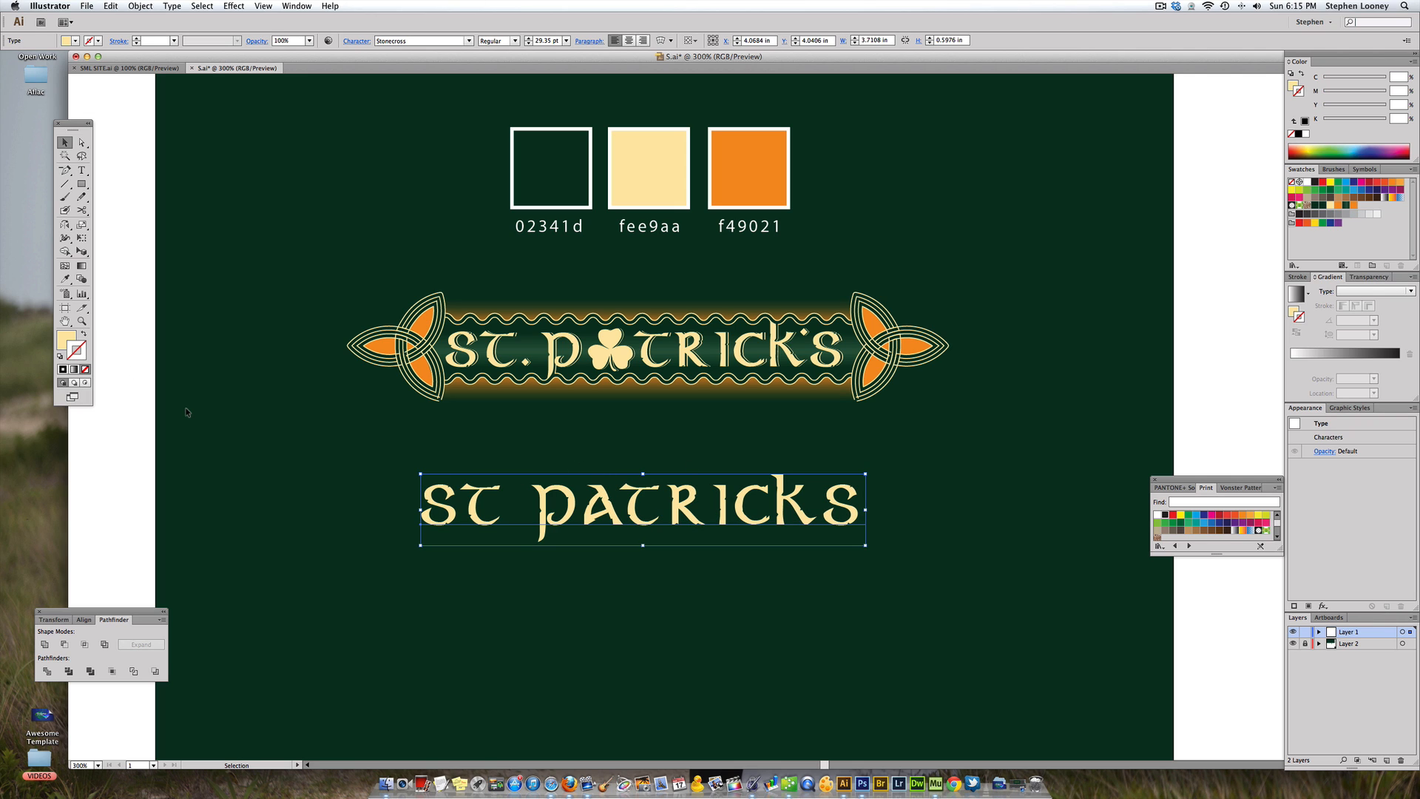
- Convert the ST PATRICKS text to outlines and shift it slightly to the right
click(172, 6)
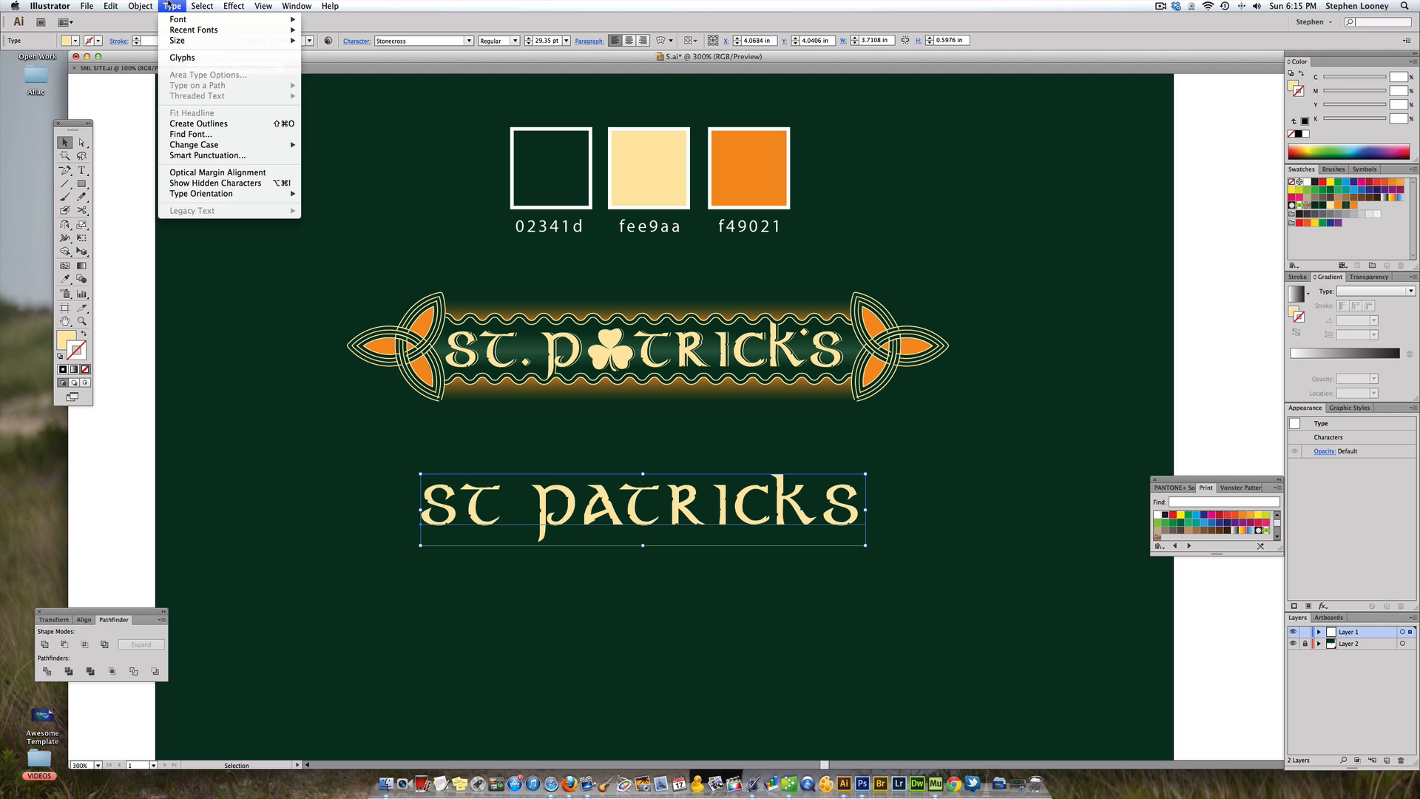
mouse_move(141, 6)
click(202, 123)
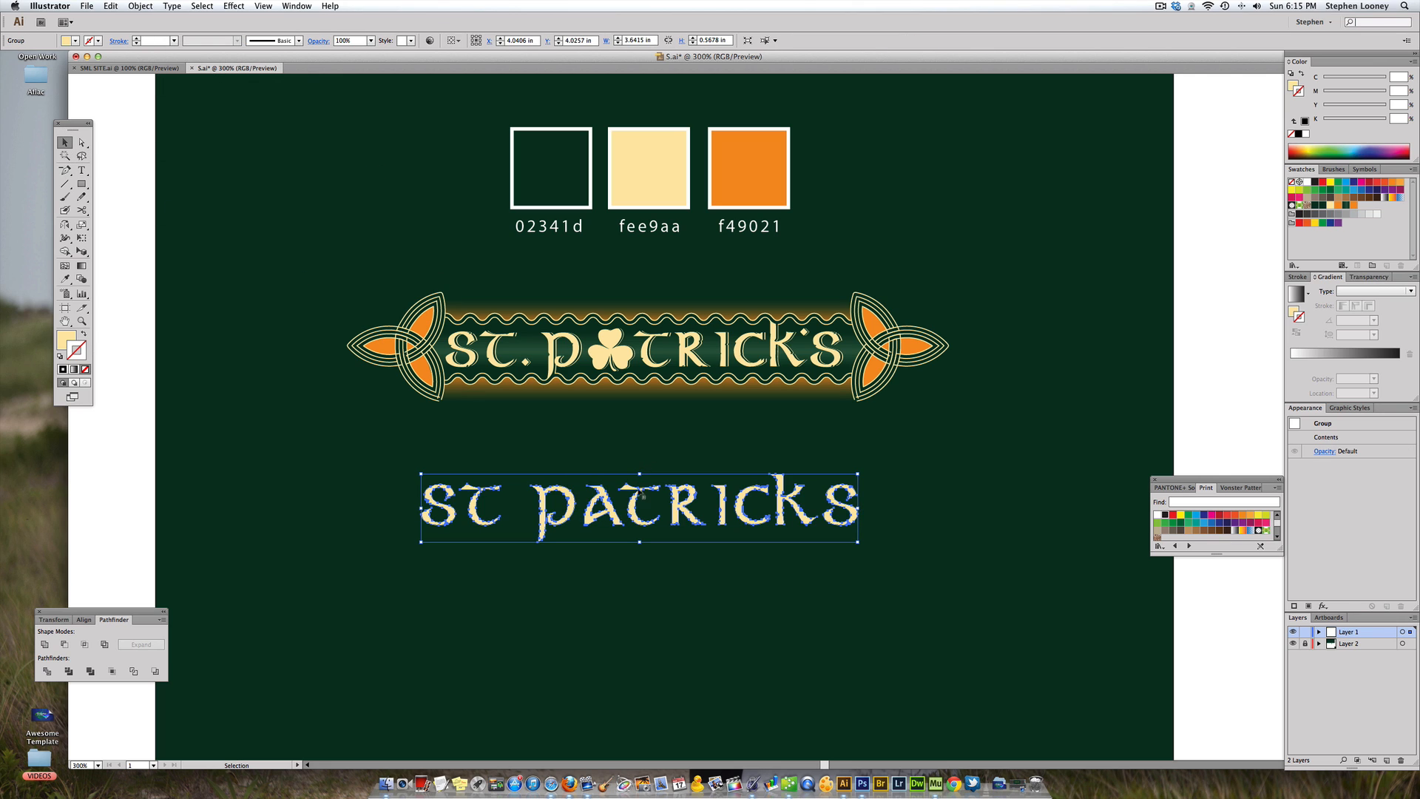
drag(643, 496, 648, 496)
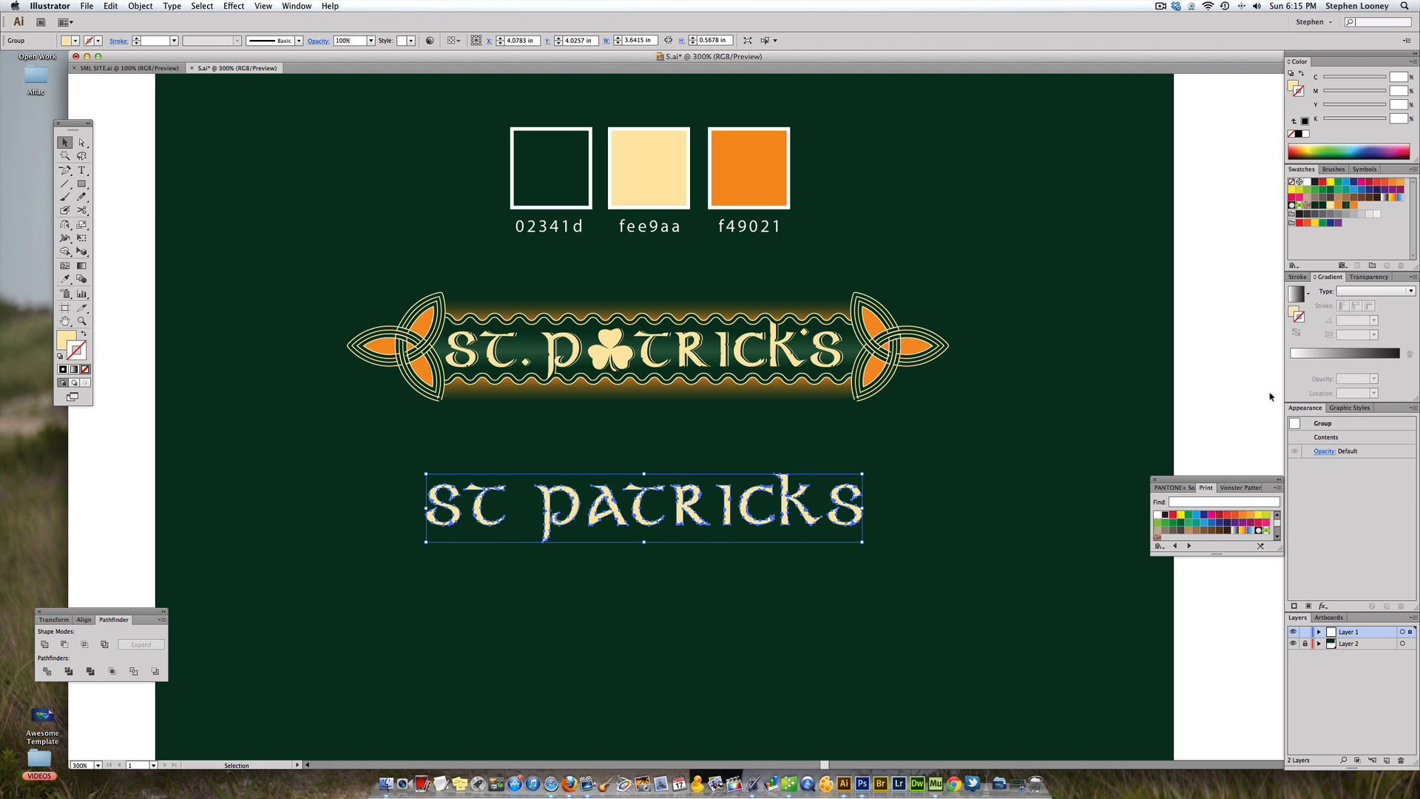
click(1236, 384)
- Delete the outlined letter A from the new lettering
drag(366, 263, 1044, 628)
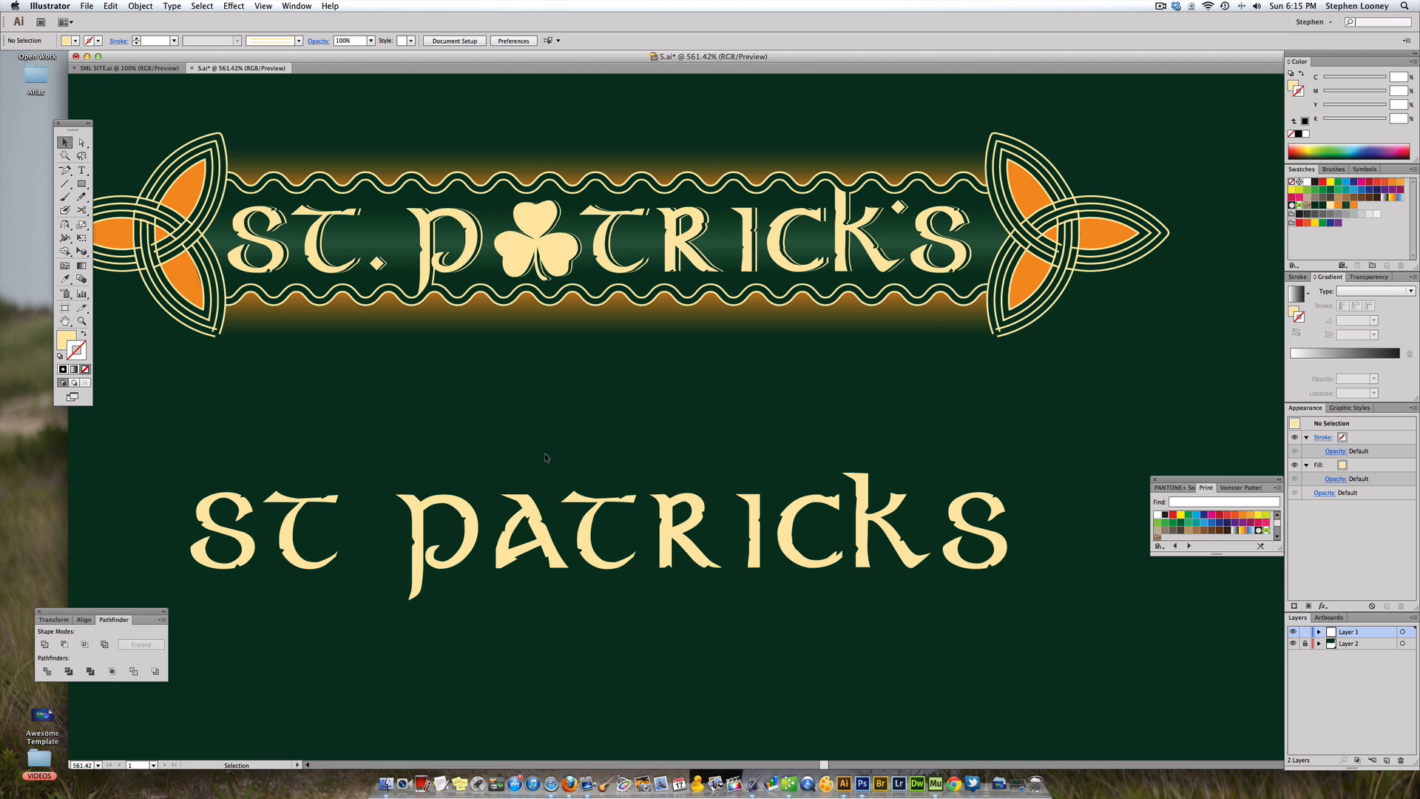
key(a)
drag(493, 458, 553, 613)
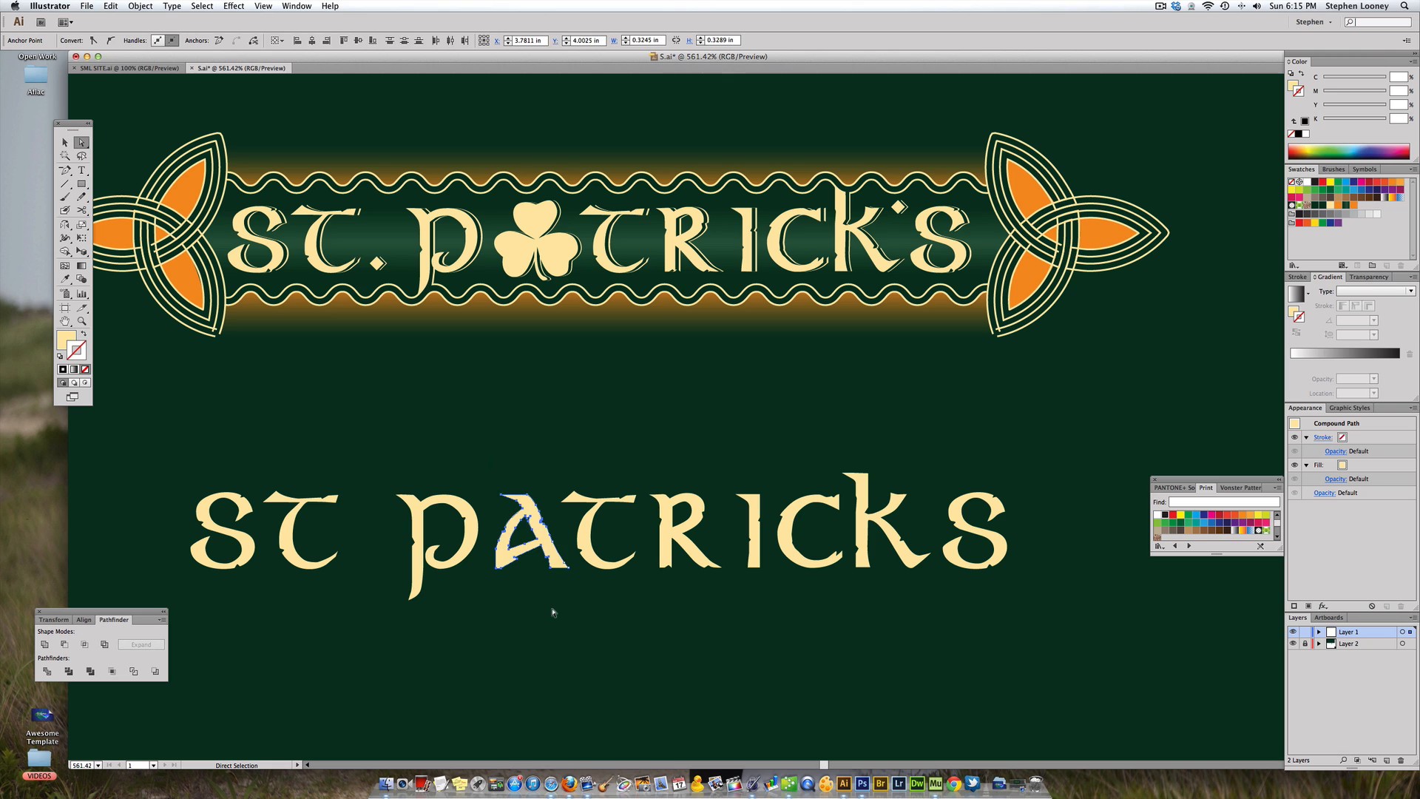
key(Delete)
- Nudge the letters TRICKS to the right to widen the gap after the P
scroll(555, 611, right, 1)
drag(524, 464, 1057, 613)
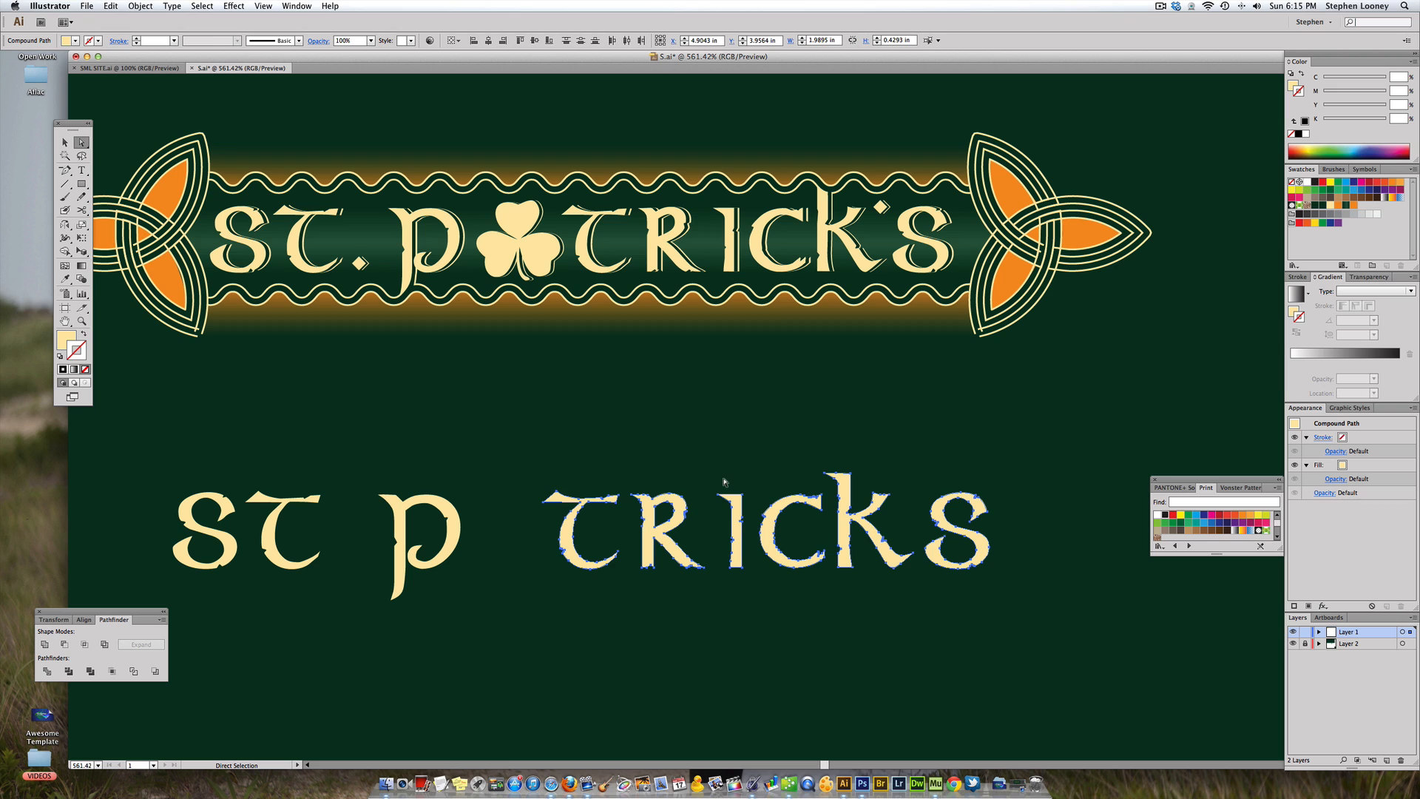
key(Right)
key(Right)
key(Right)
key(Right)
key(Right)
key(Right)
key(Right)
key(Right)
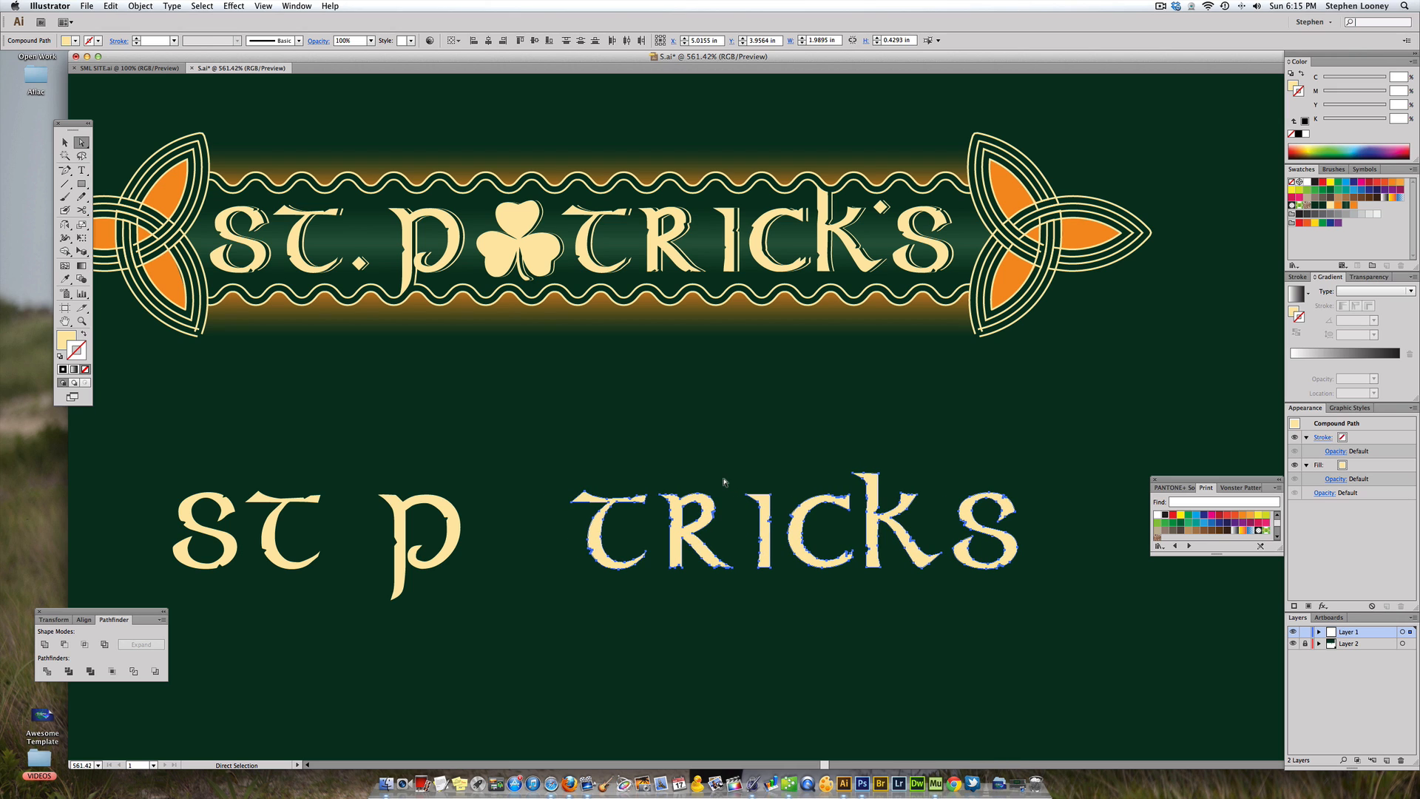
click(657, 397)
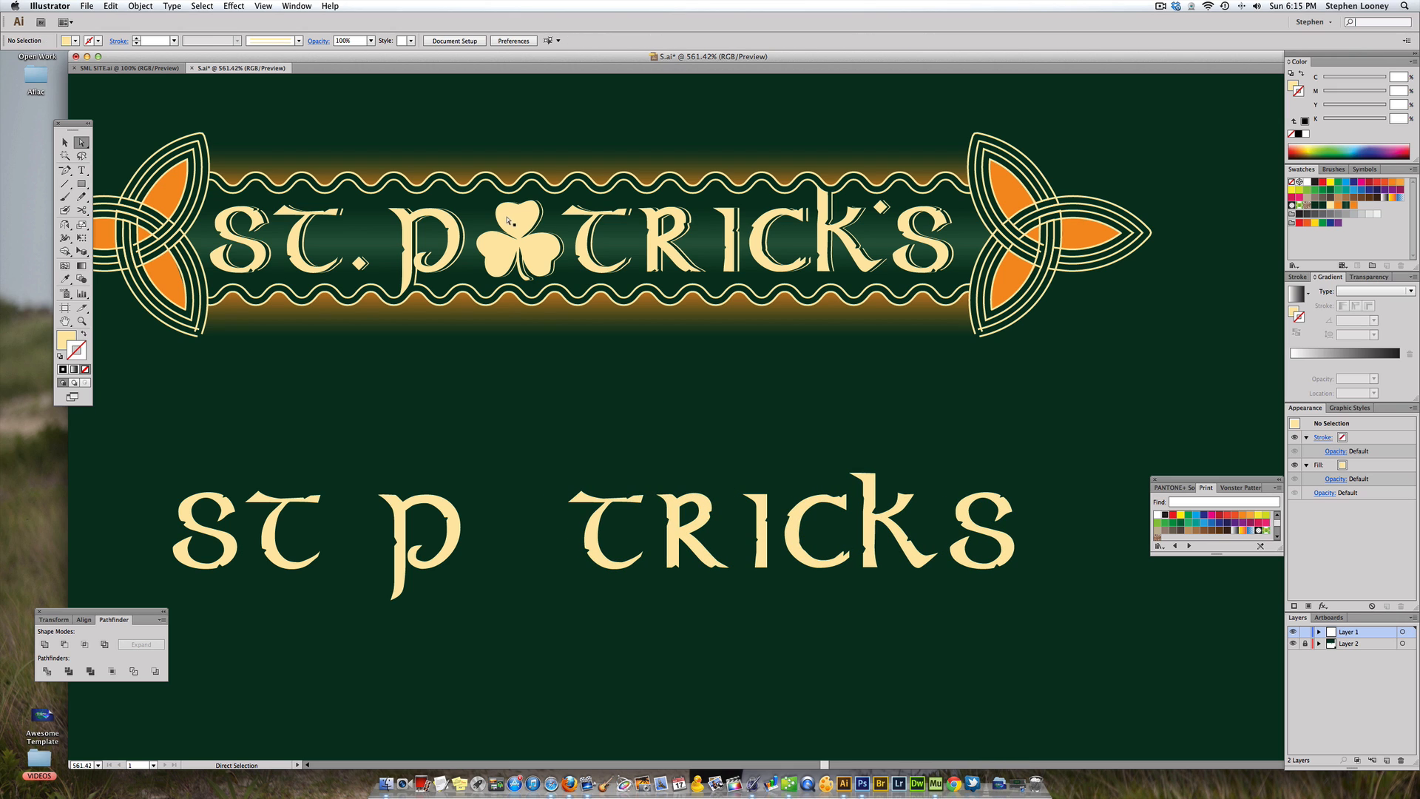
- Duplicate the banner's shamrock to an empty spot below the new lettering
alt+click(517, 231)
drag(517, 231, 544, 659)
click(618, 650)
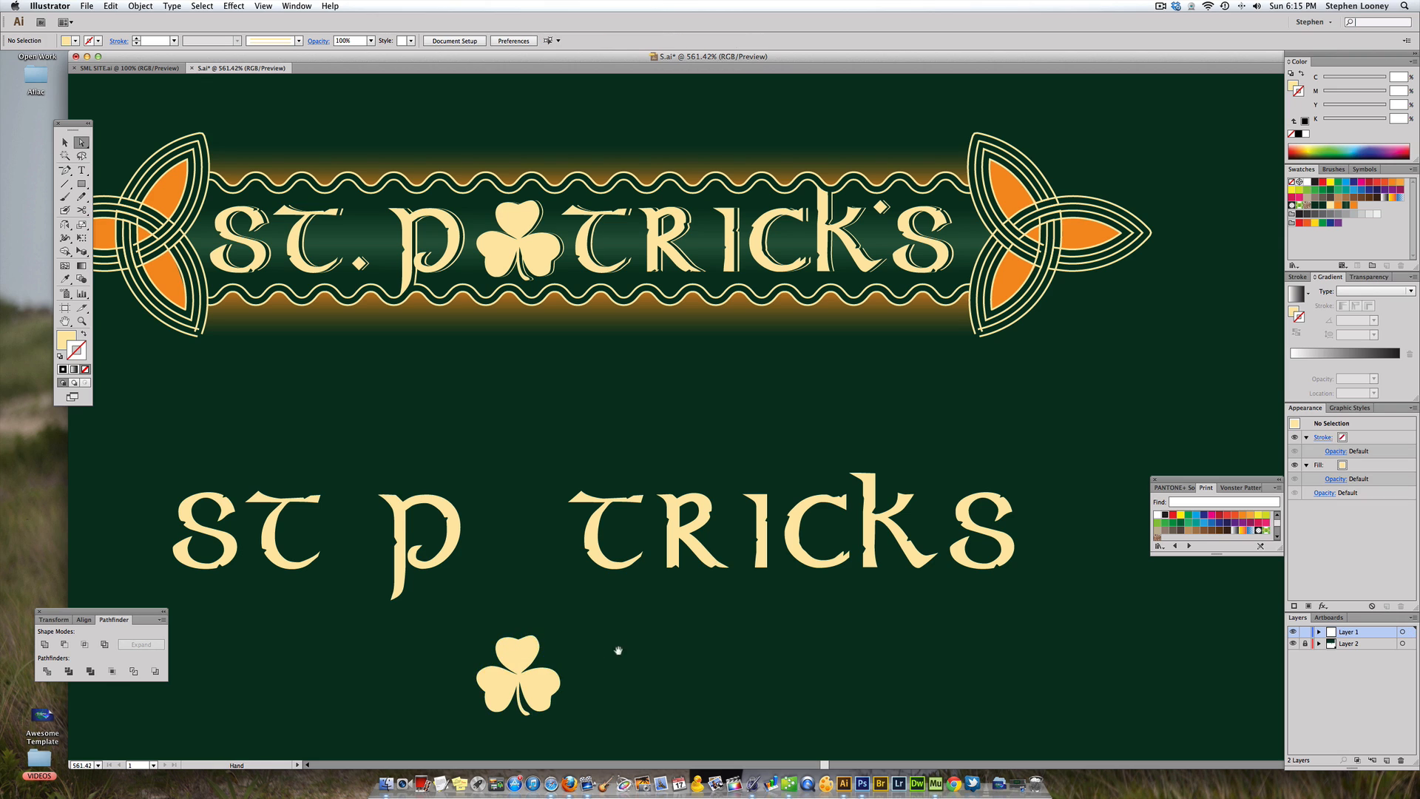
- Try to trace the outline of the copied shamrock's leaves with the Pen tool
drag(616, 565, 610, 494)
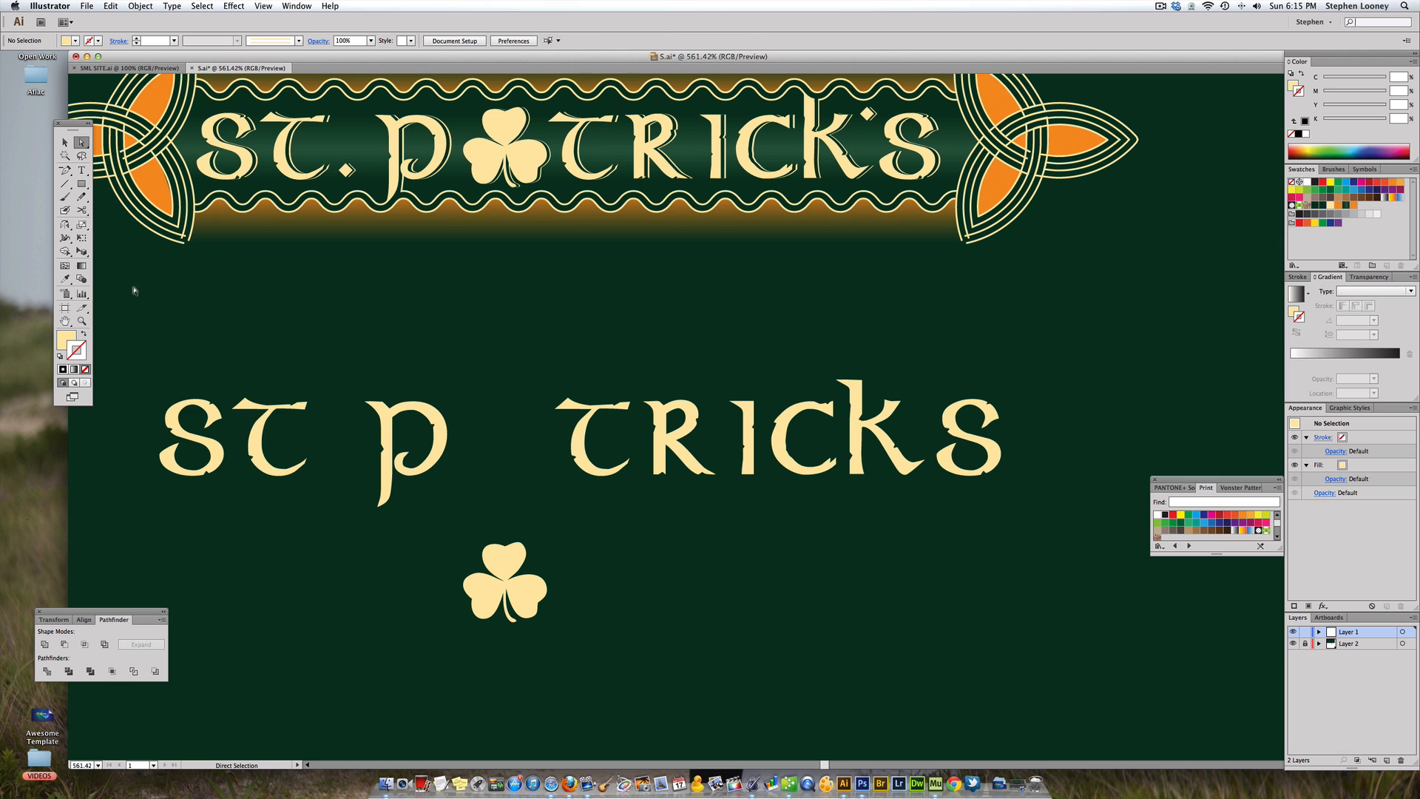
click(68, 174)
drag(68, 174, 102, 172)
click(503, 594)
drag(485, 620, 478, 571)
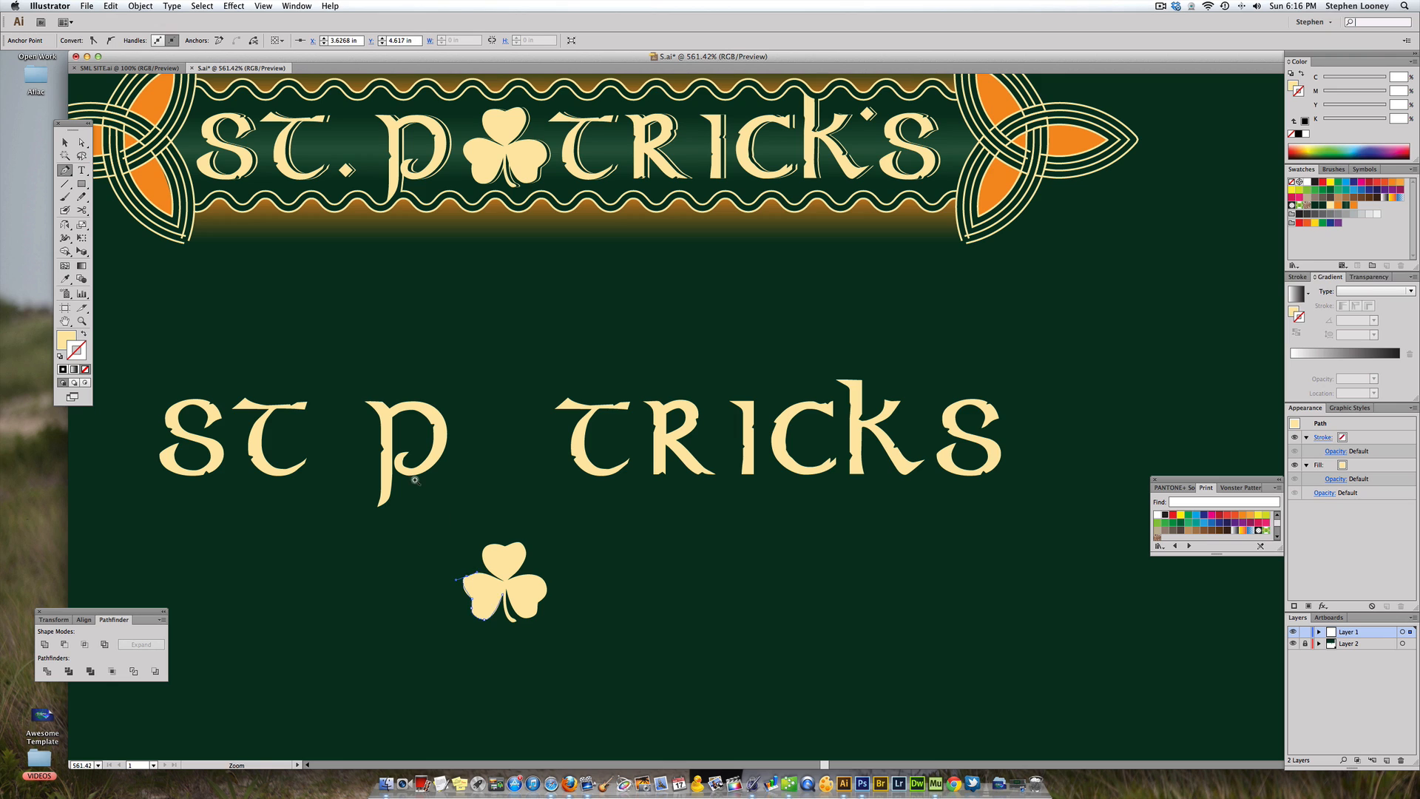
drag(413, 479, 666, 689)
key(super+z)
mouse_move(423, 418)
mouse_down()
mouse_move(423, 394)
mouse_move(500, 380)
mouse_move(486, 297)
mouse_move(553, 286)
mouse_move(531, 281)
mouse_up()
click(561, 405)
key(super+z)
key(super+z)
key(super+shift+z)
click(562, 287)
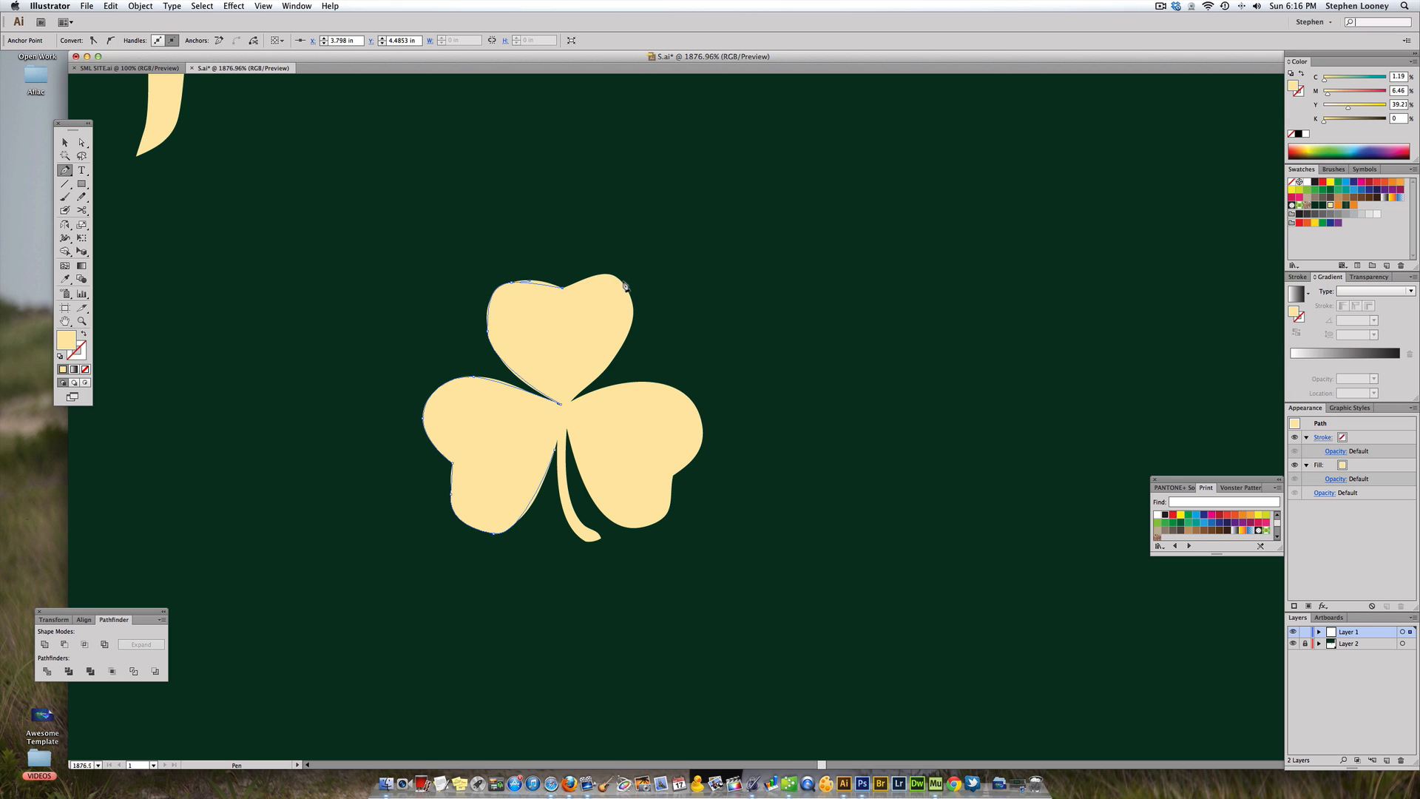
drag(623, 283, 634, 308)
key(BackSpace)
key(BackSpace)
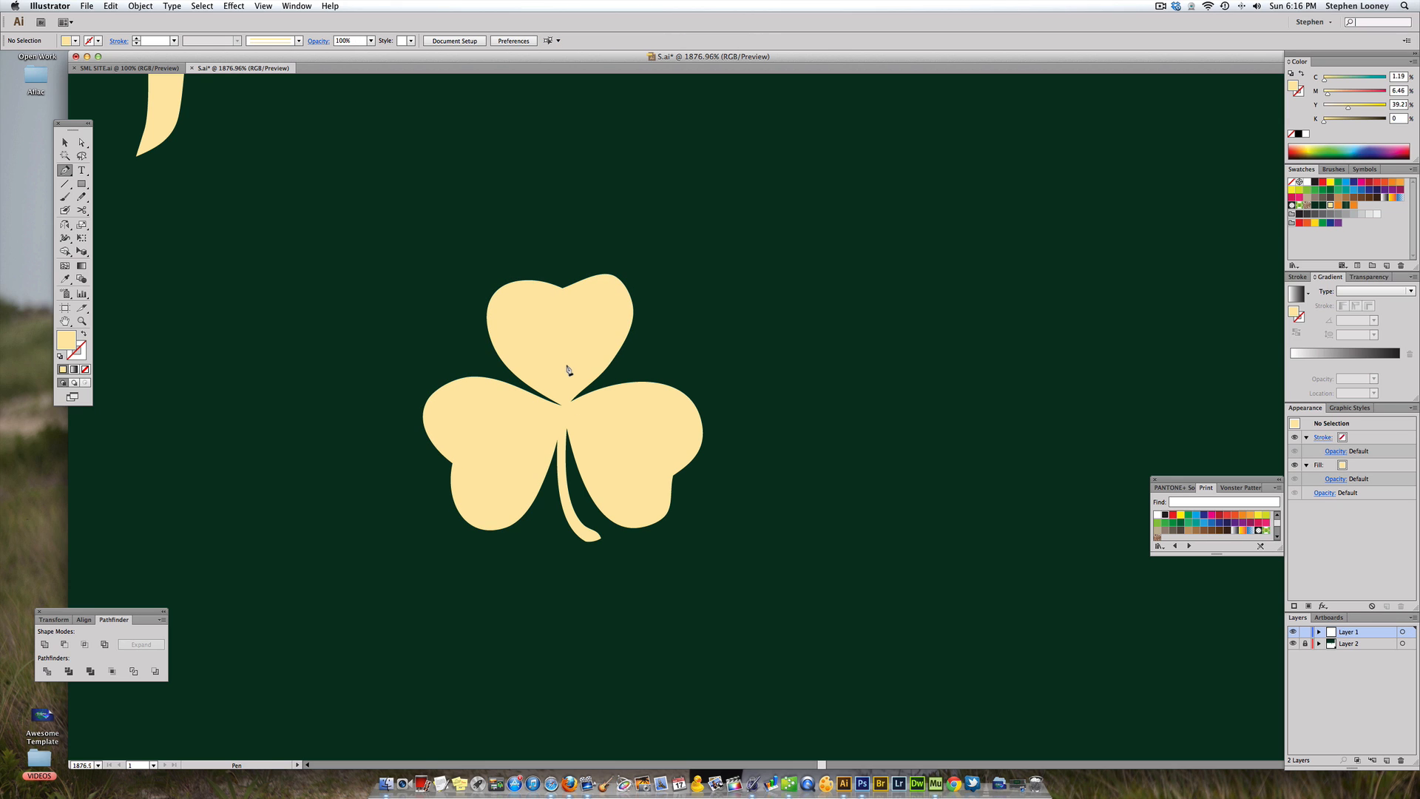
- Try to move the shamrock copy up into the lettering with the Selection tool
click(65, 142)
alt+super+click(653, 431)
alt+super+click(653, 432)
alt+super+click(653, 431)
drag(670, 333, 524, 437)
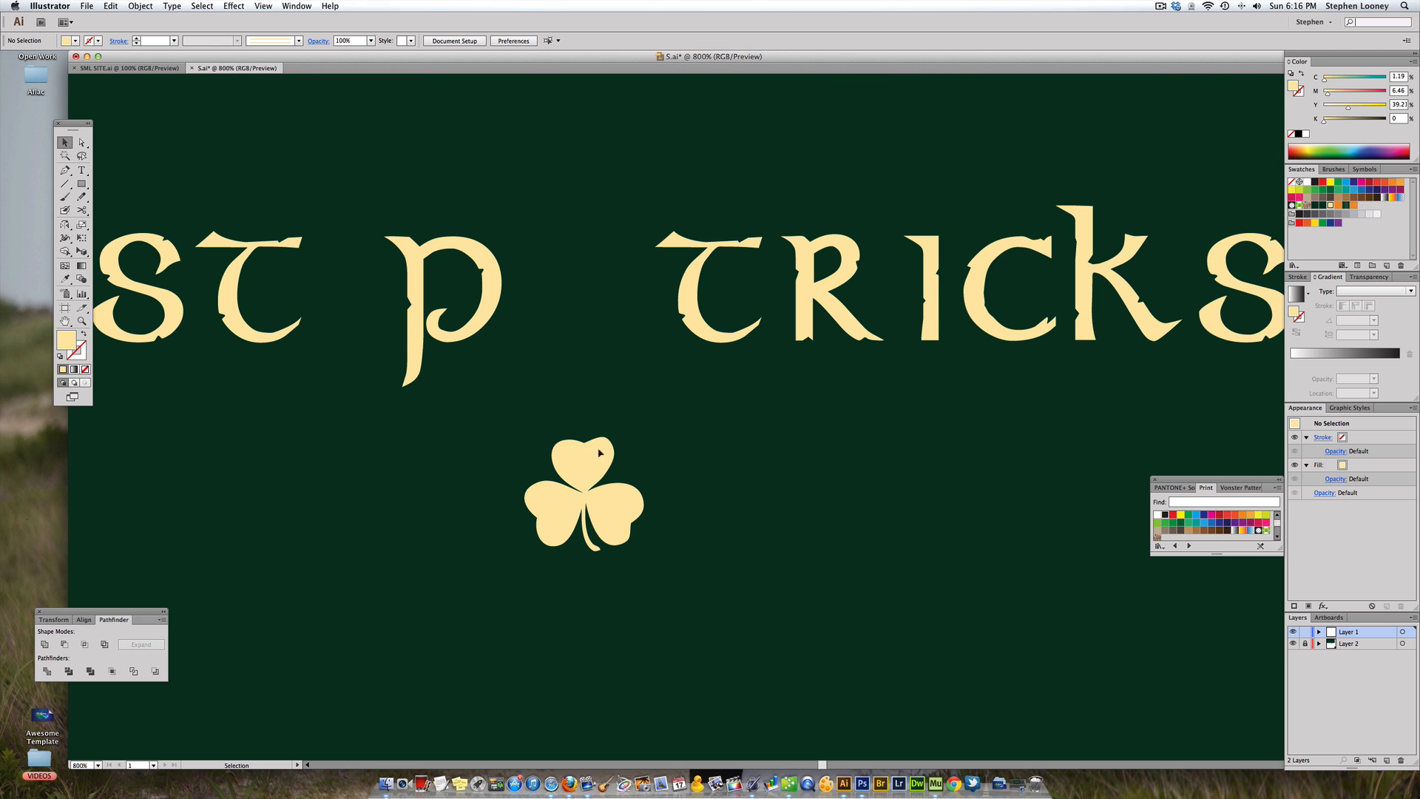
drag(598, 463, 590, 283)
key(super+minus)
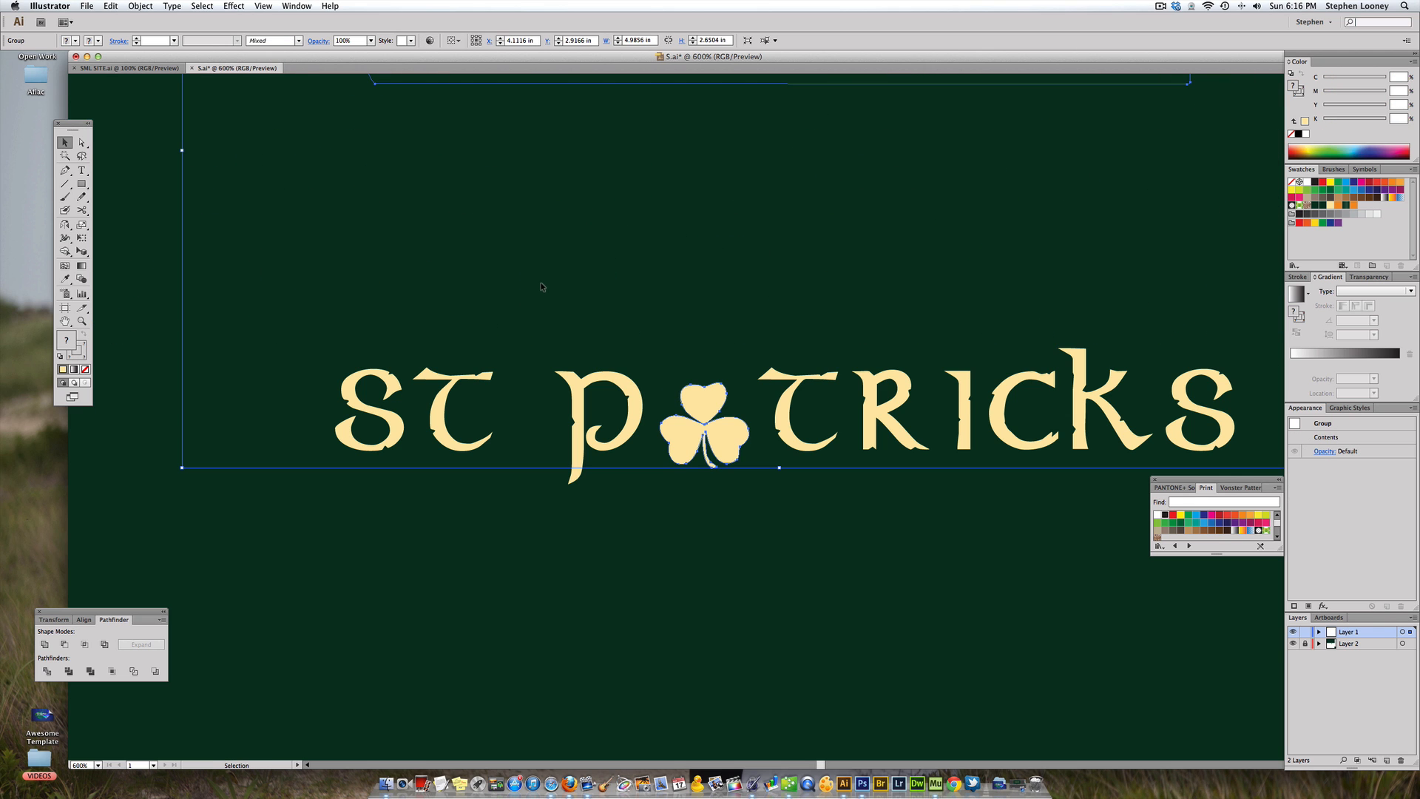
drag(709, 412, 682, 380)
key(super+z)
- Place only the shamrock copy in the gap between the P and the T in place of the missing A
click(750, 512)
key(a)
key(super+minus)
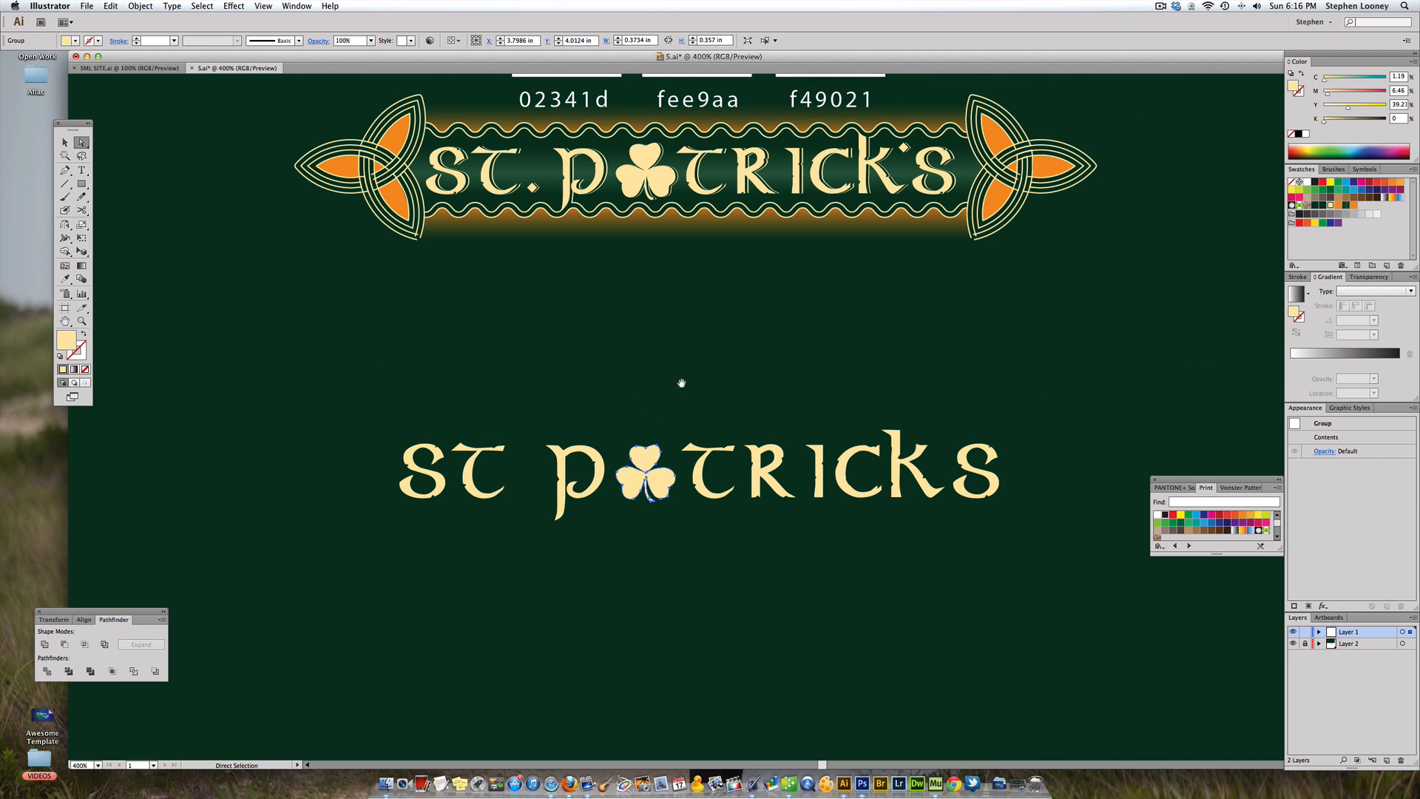
click(64, 142)
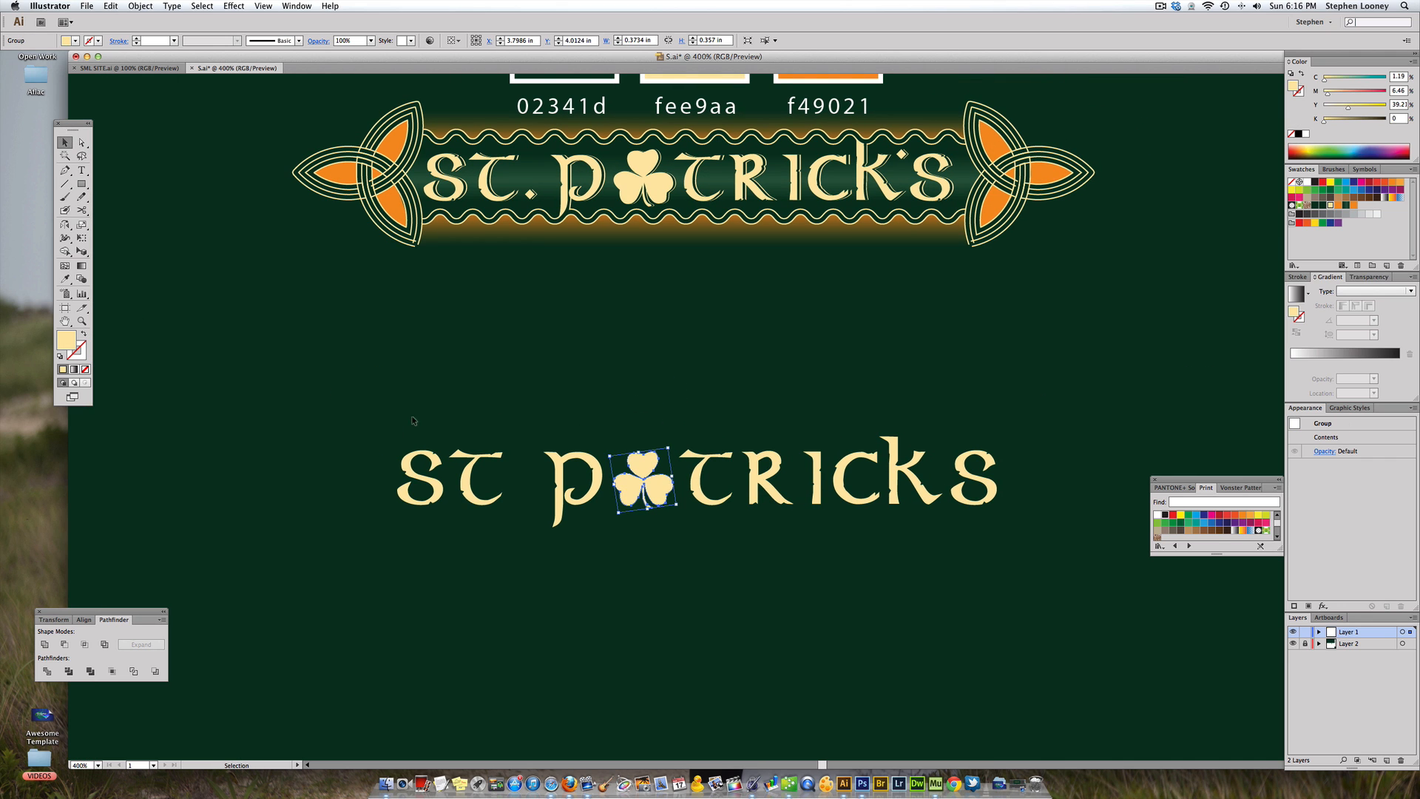
click(412, 418)
- Group the new lettering with its shamrock and deselect the group
click(424, 458)
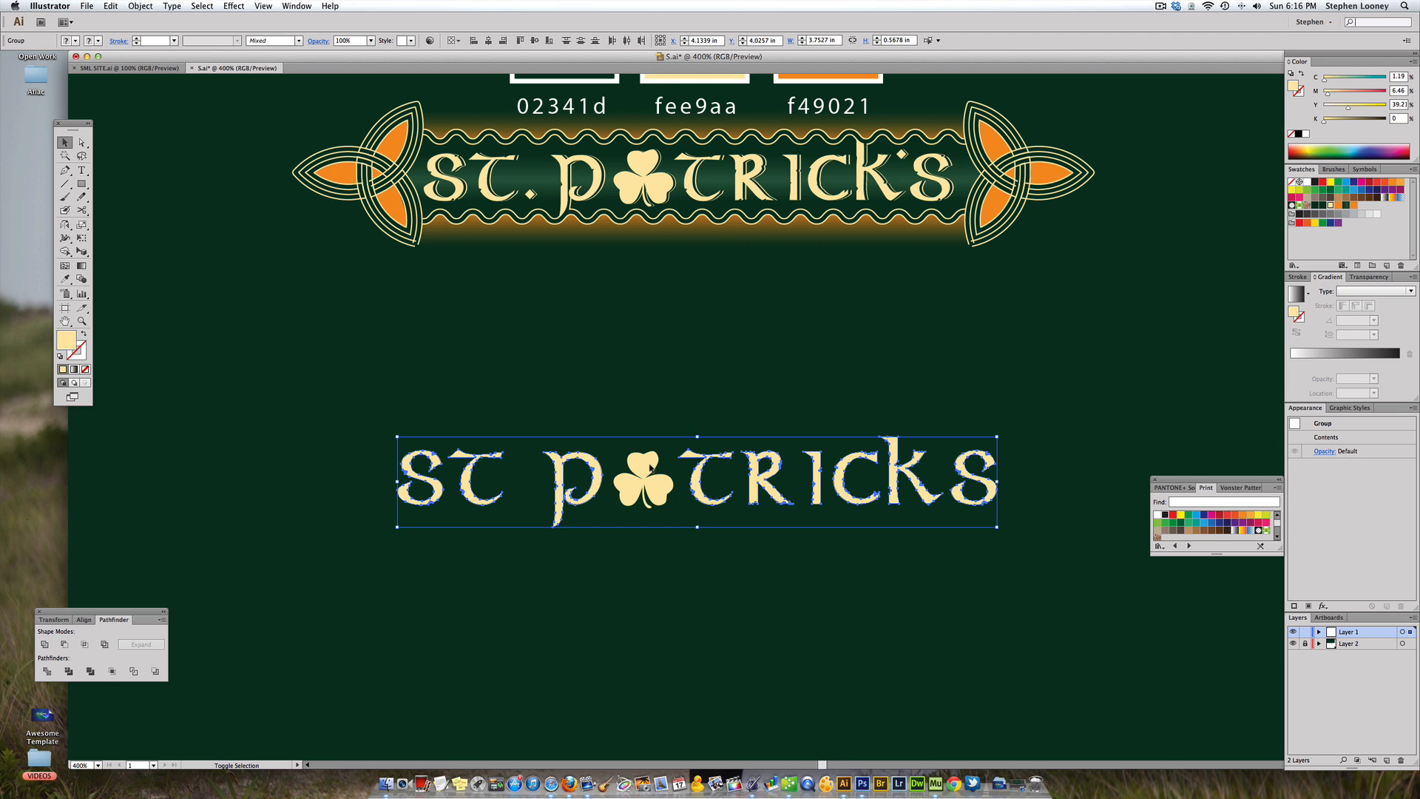
key(super+a)
drag(344, 431, 1085, 557)
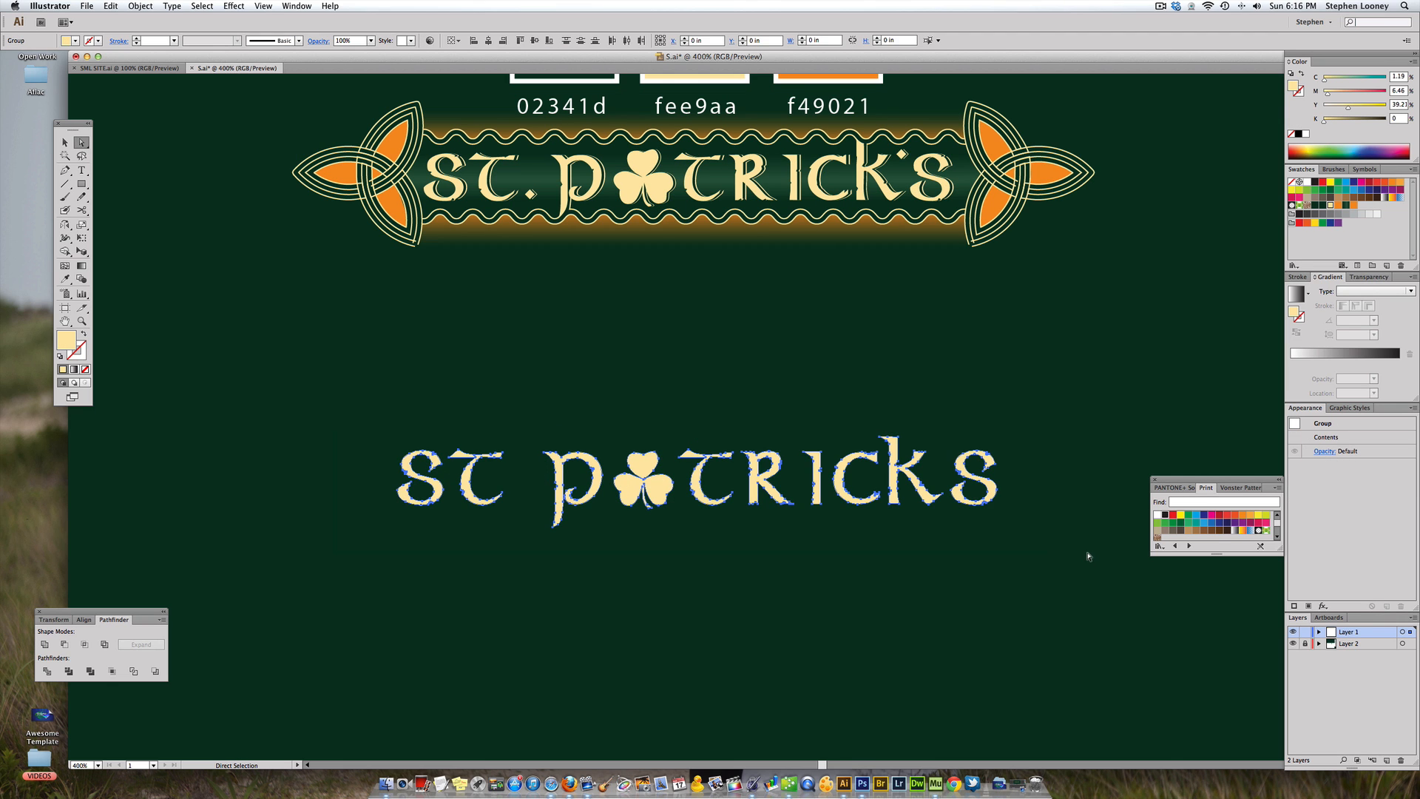
key(a)
click(140, 6)
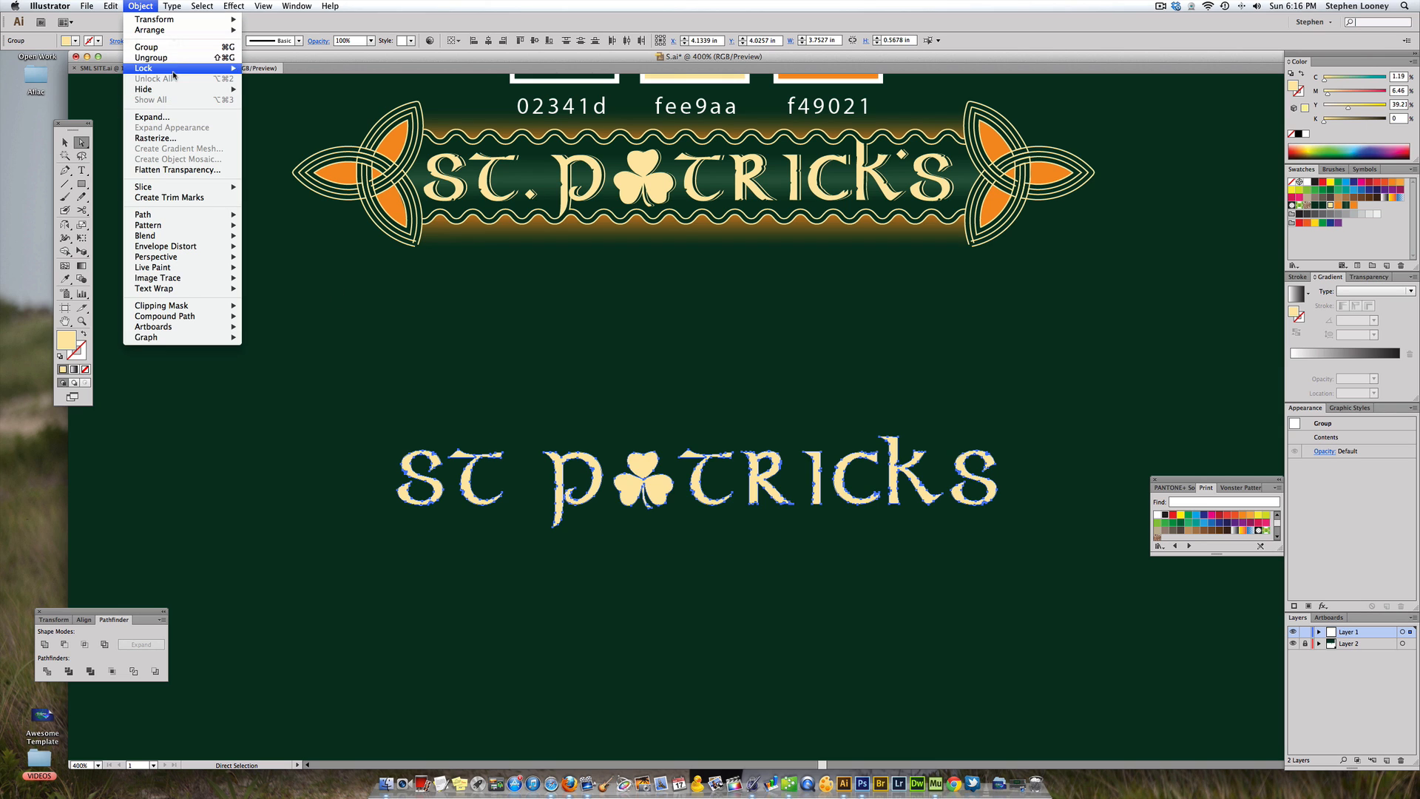
click(175, 47)
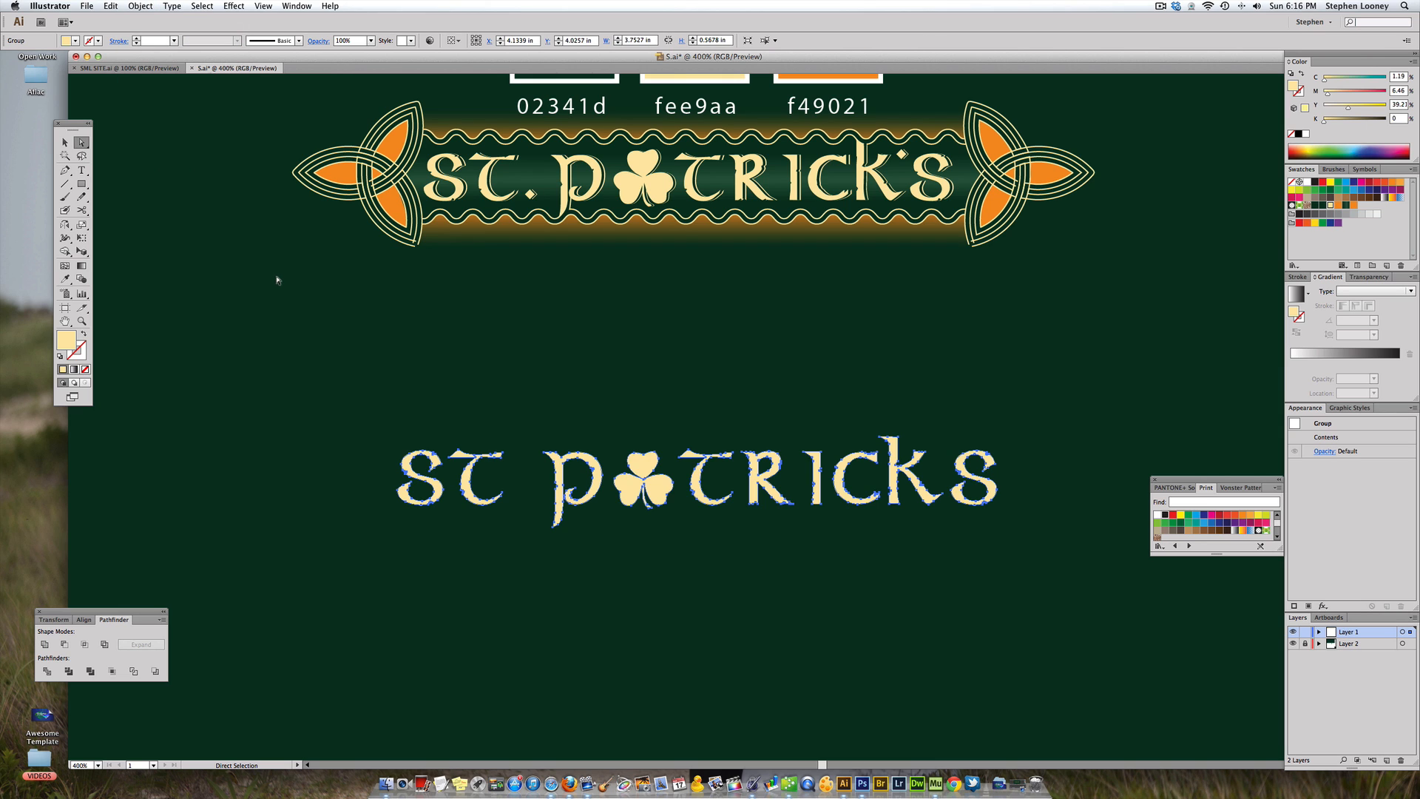
key(v)
click(472, 388)
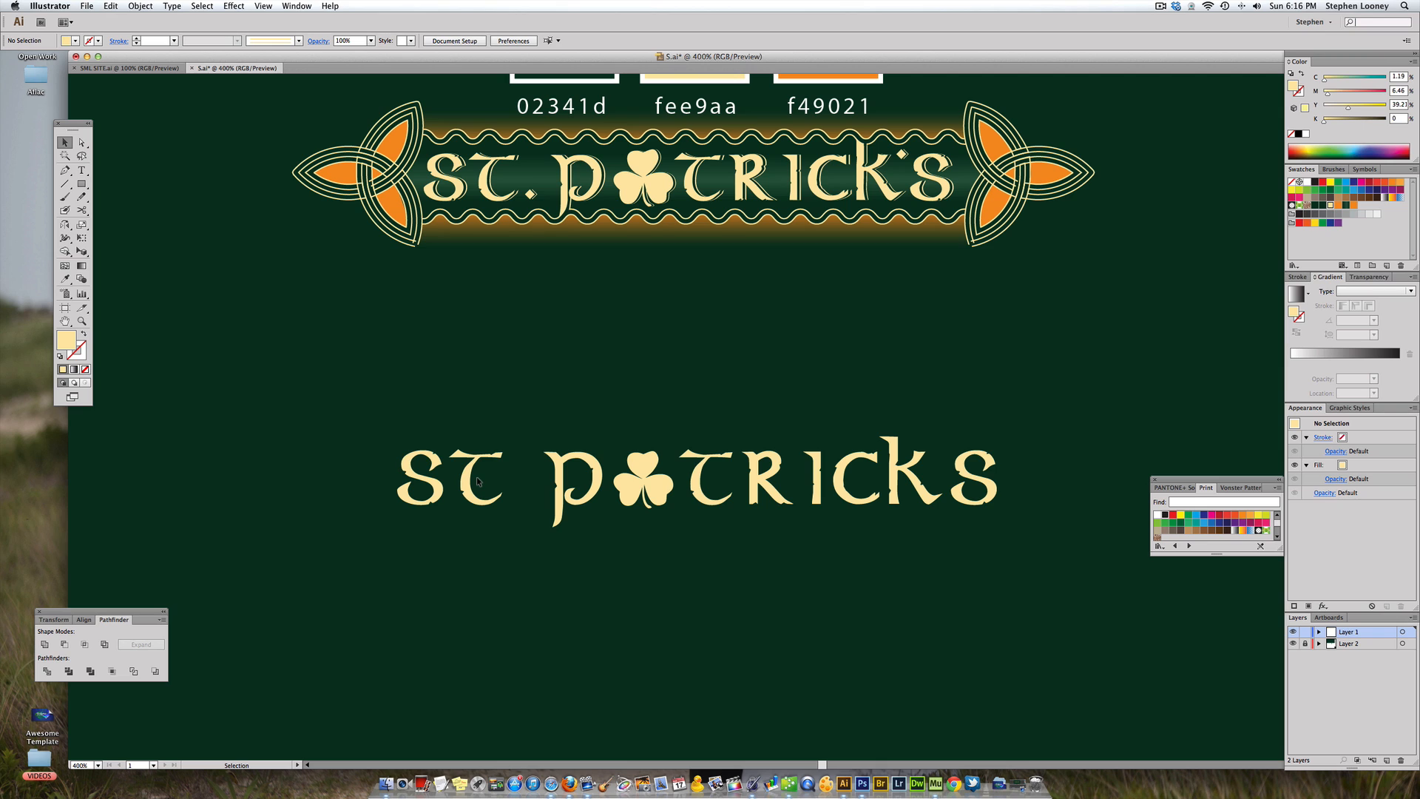
- Paste a copy of the lettering group behind the original, fill it with the green gradient swatch and nudge it slightly right
click(472, 481)
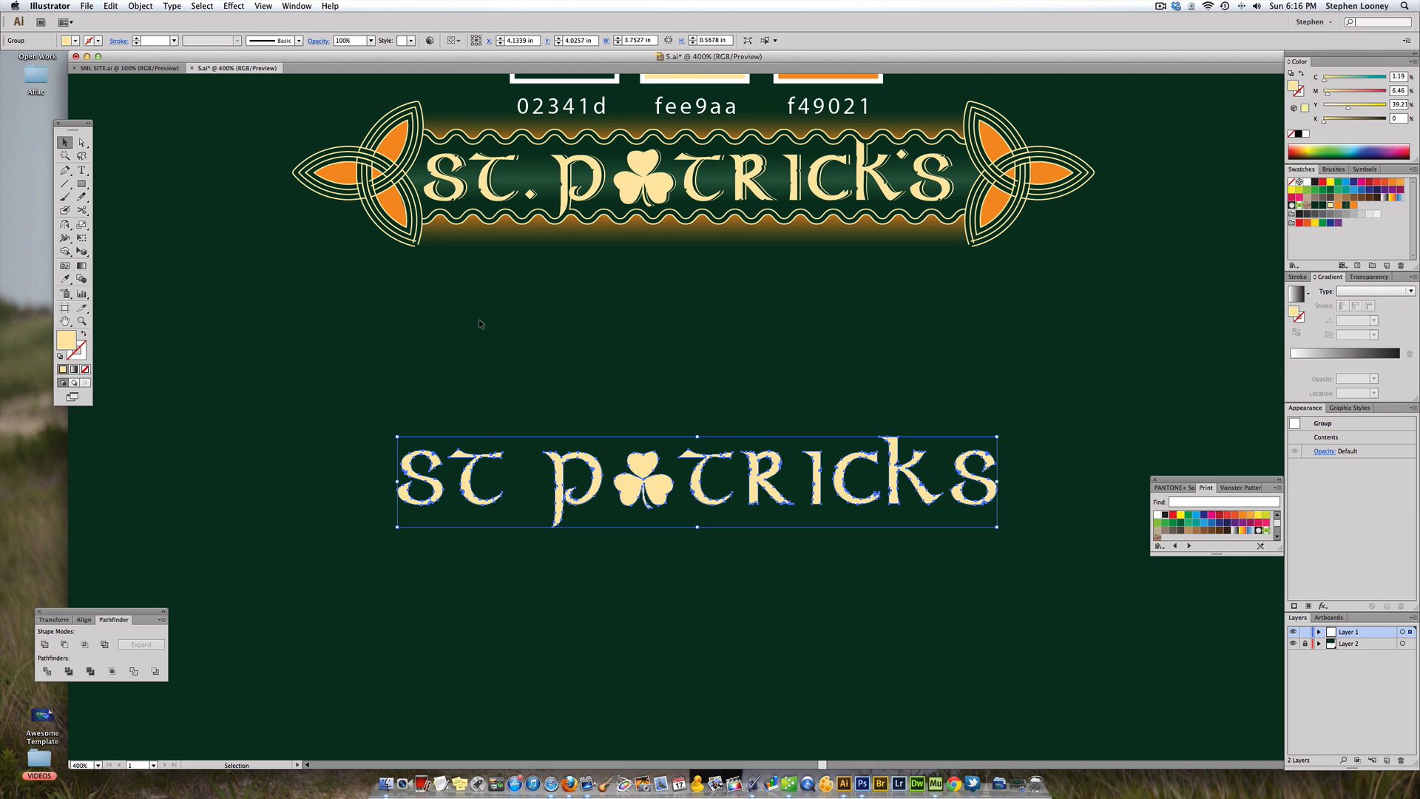
key(a)
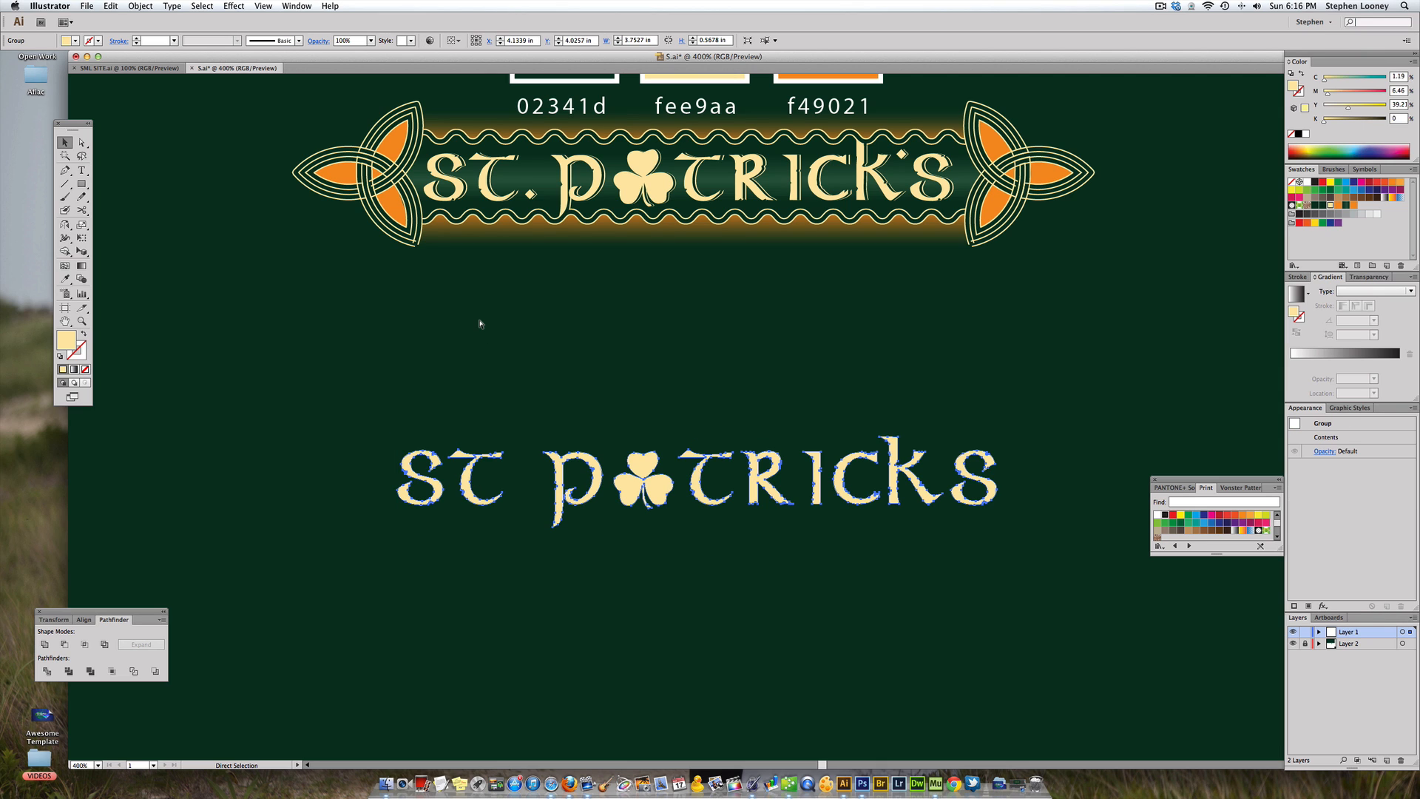
key(v)
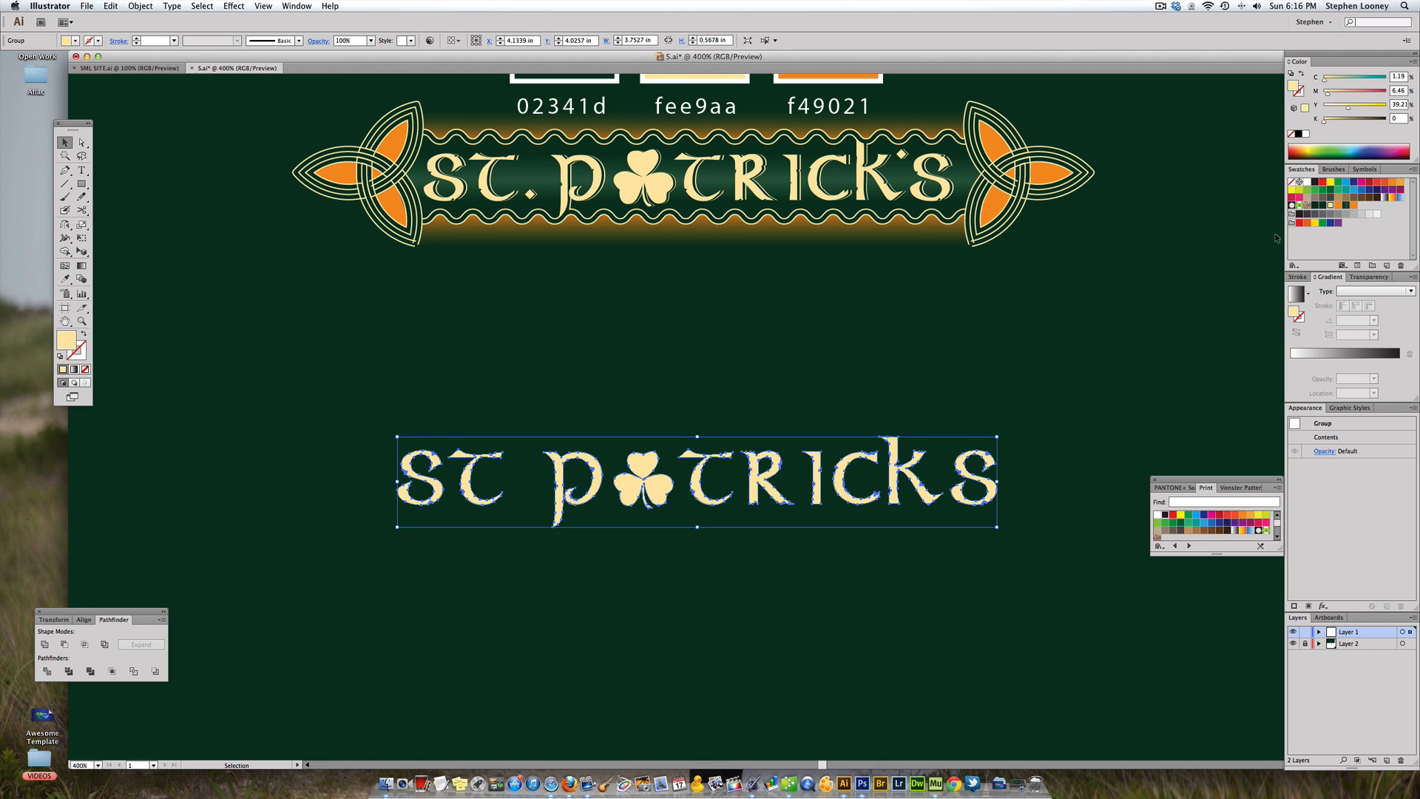
click(1345, 206)
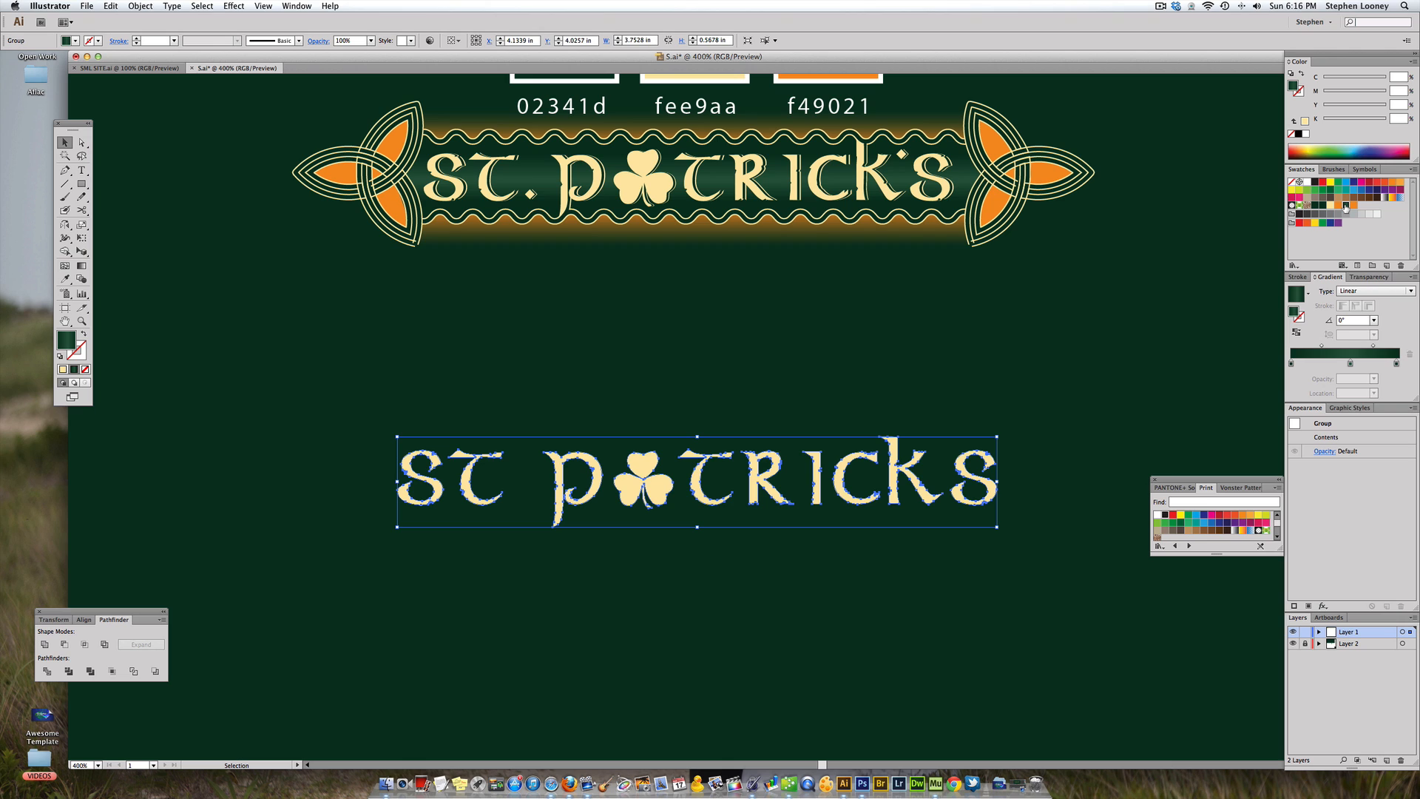
key(Right)
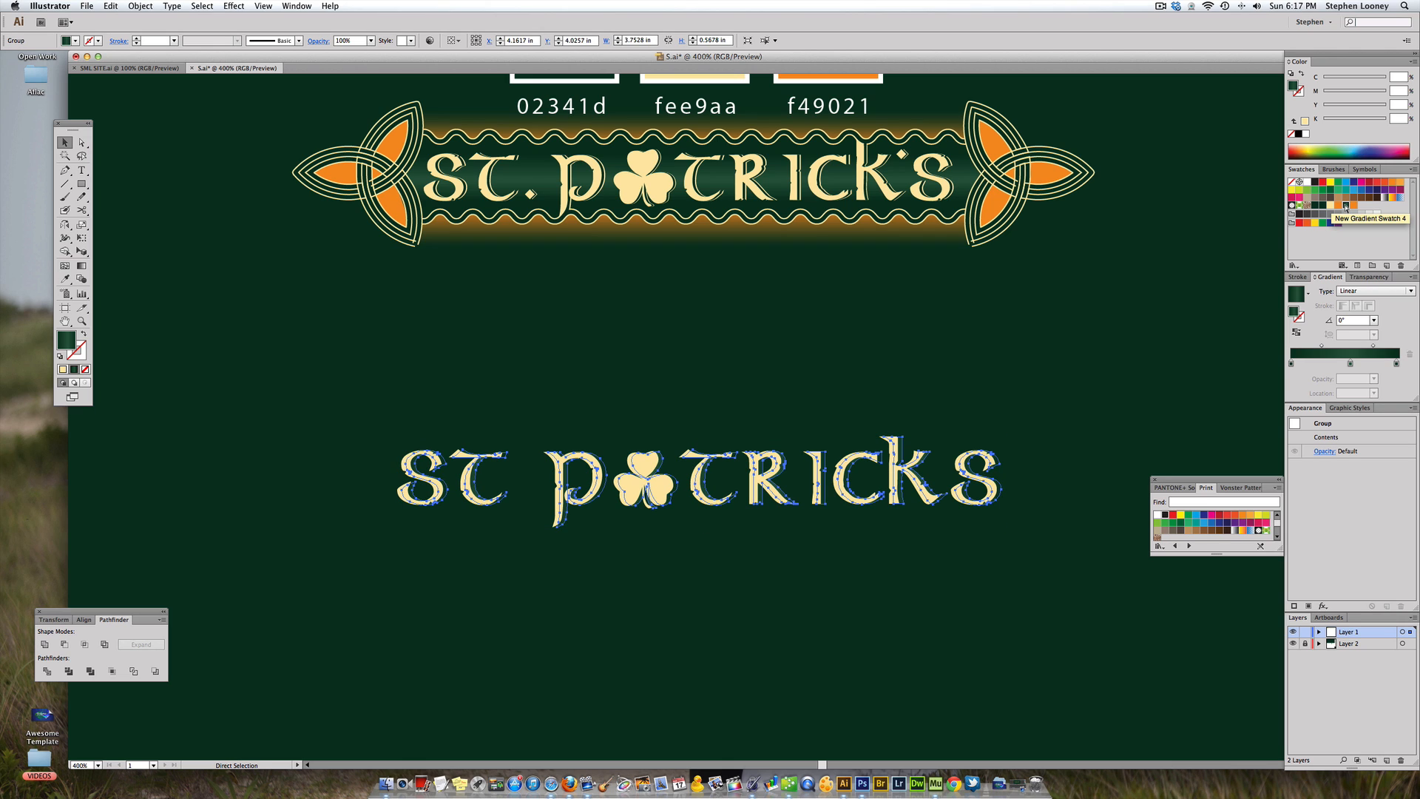
key(Left)
- Paste another copy behind the green lettering, nudge it further right, fill it with the cream swatch and deselect
key(a)
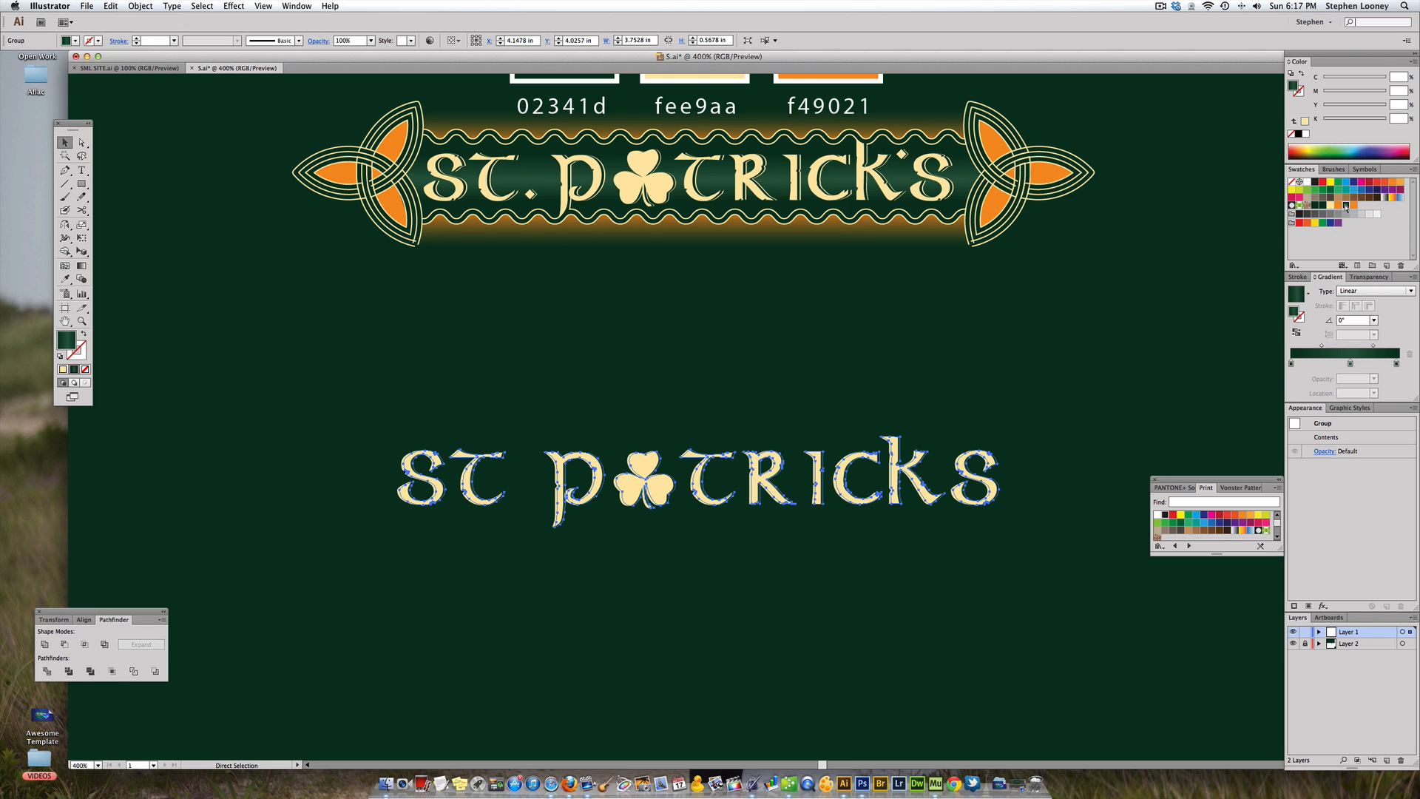
key(v)
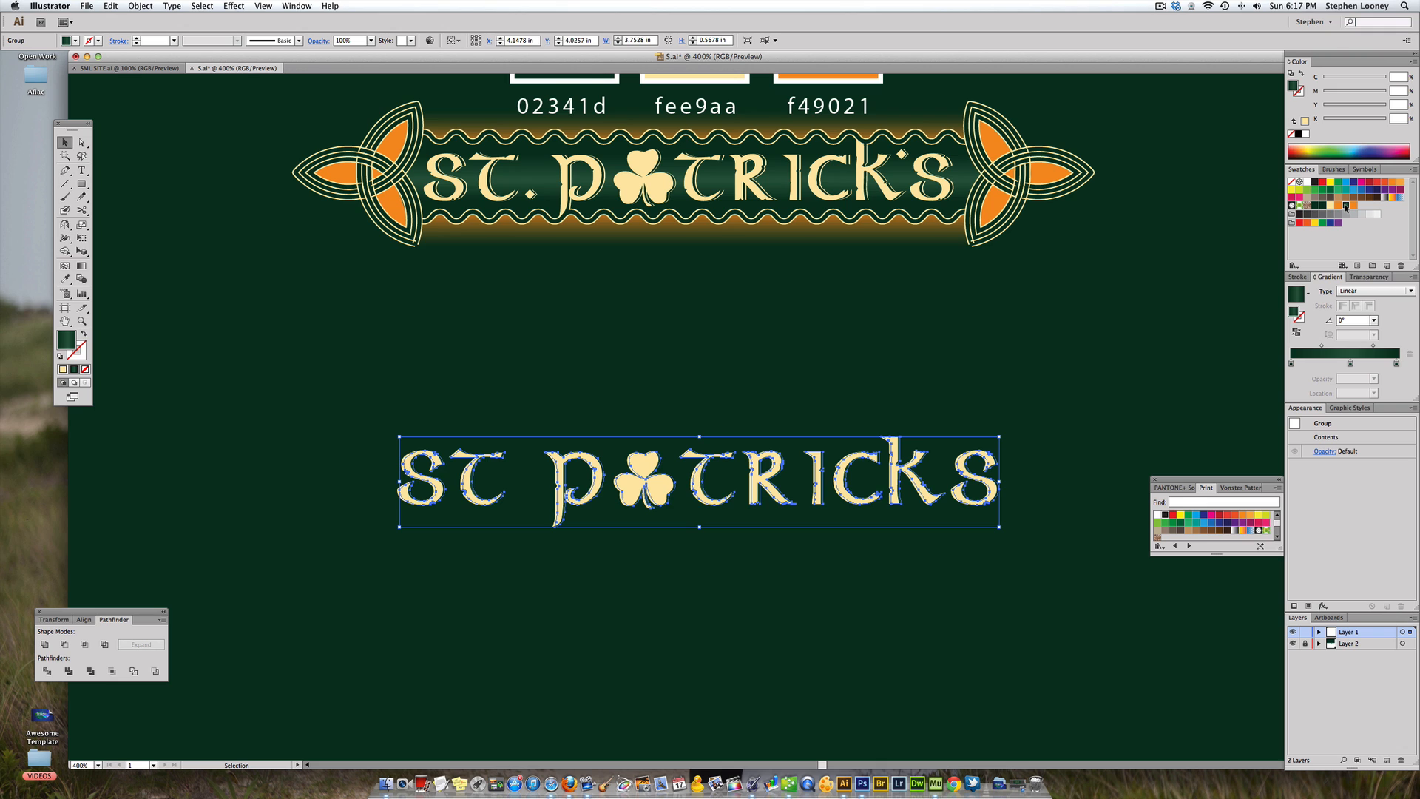
key(Right)
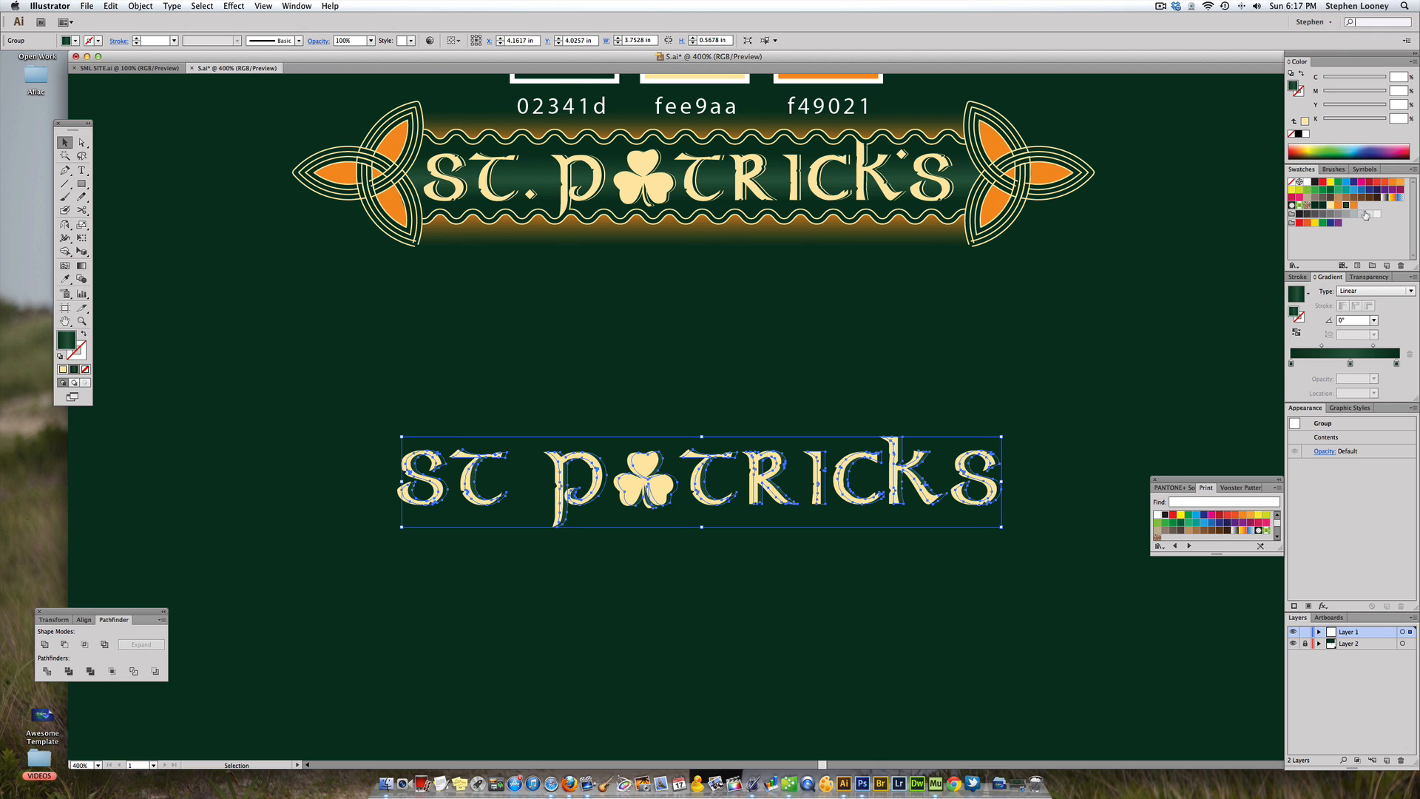
click(1330, 207)
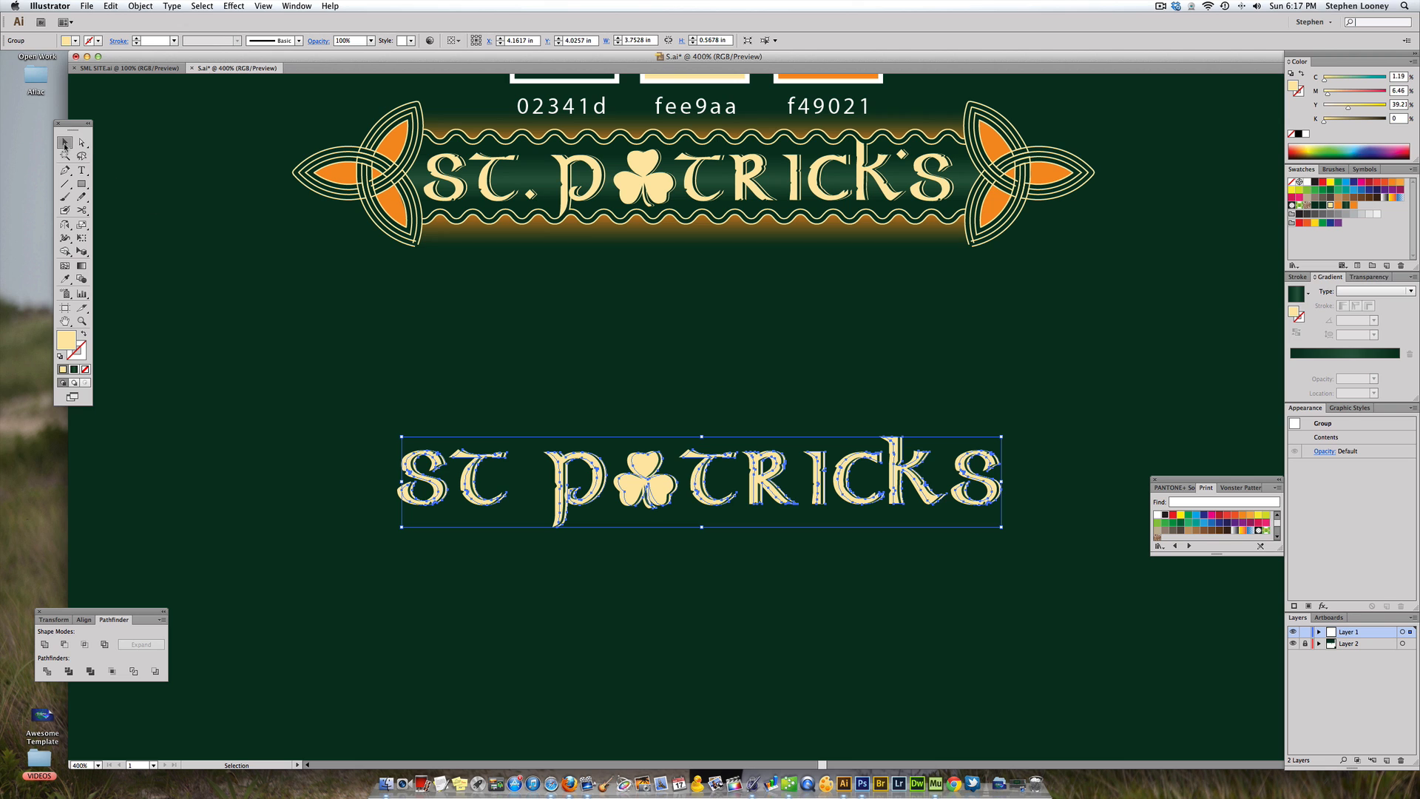
click(487, 383)
- Lock the front cream lettering group
key(space)
super+click(626, 465)
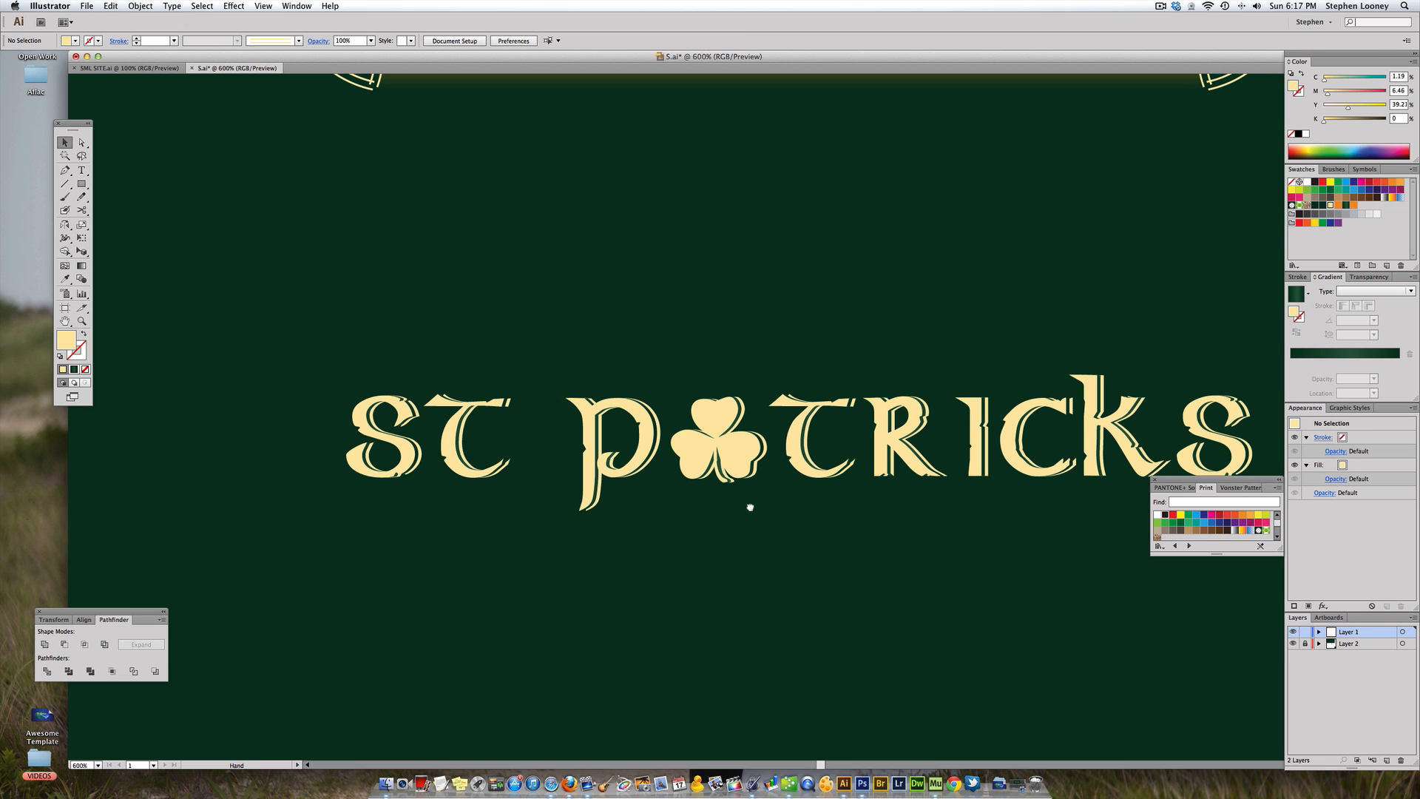
click(729, 445)
key(super+space)
super+click(700, 444)
key(space)
drag(731, 380, 665, 391)
key(space)
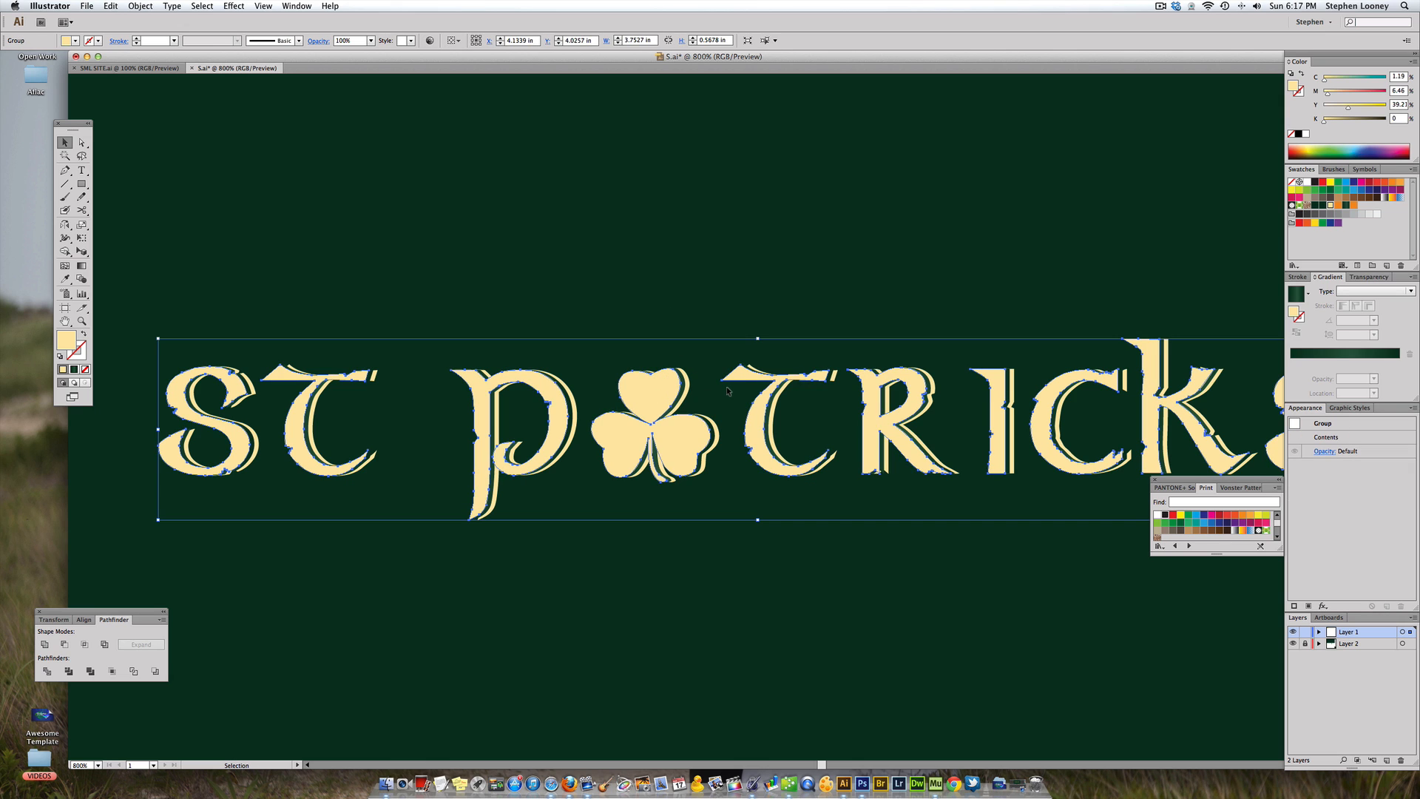
click(708, 279)
click(659, 384)
click(140, 6)
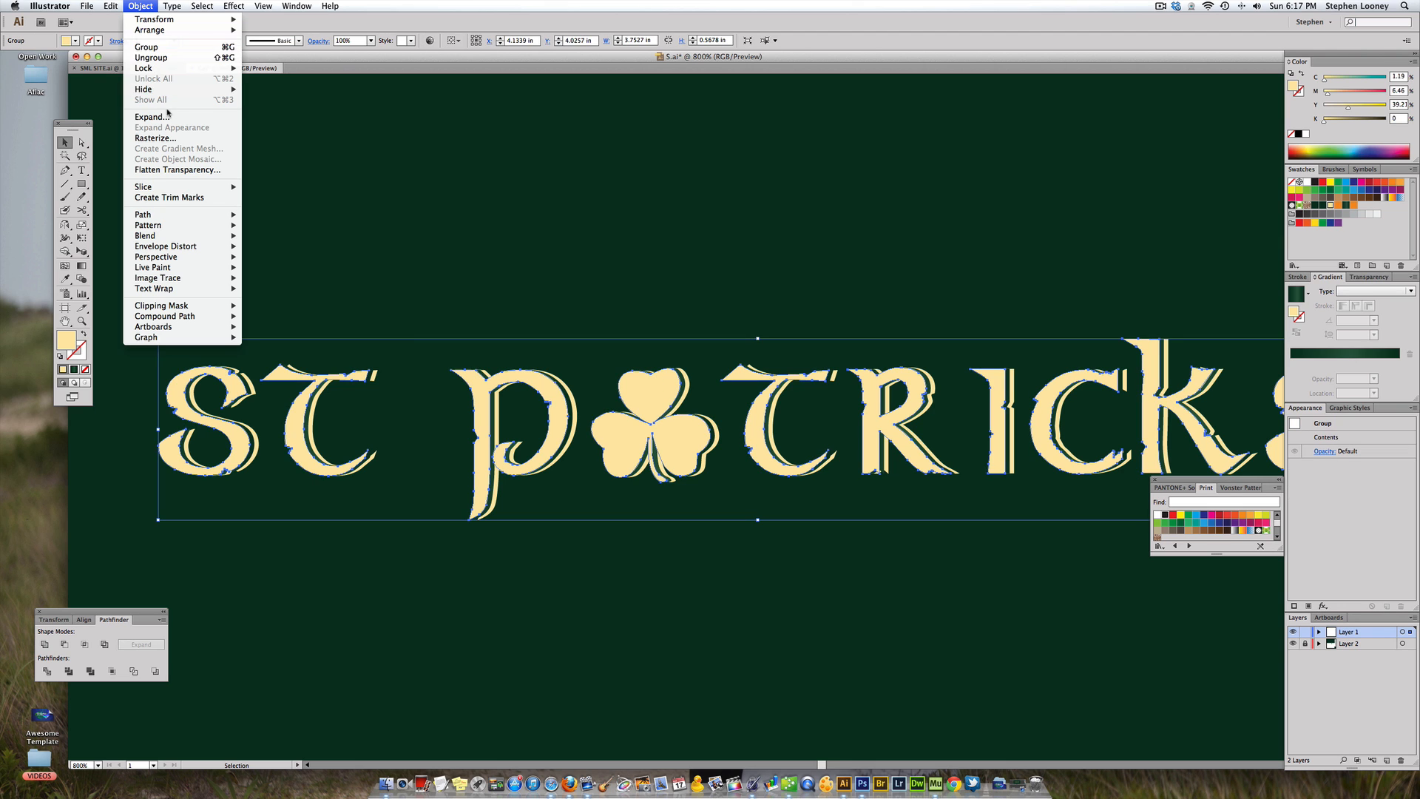
mouse_move(197, 68)
click(276, 68)
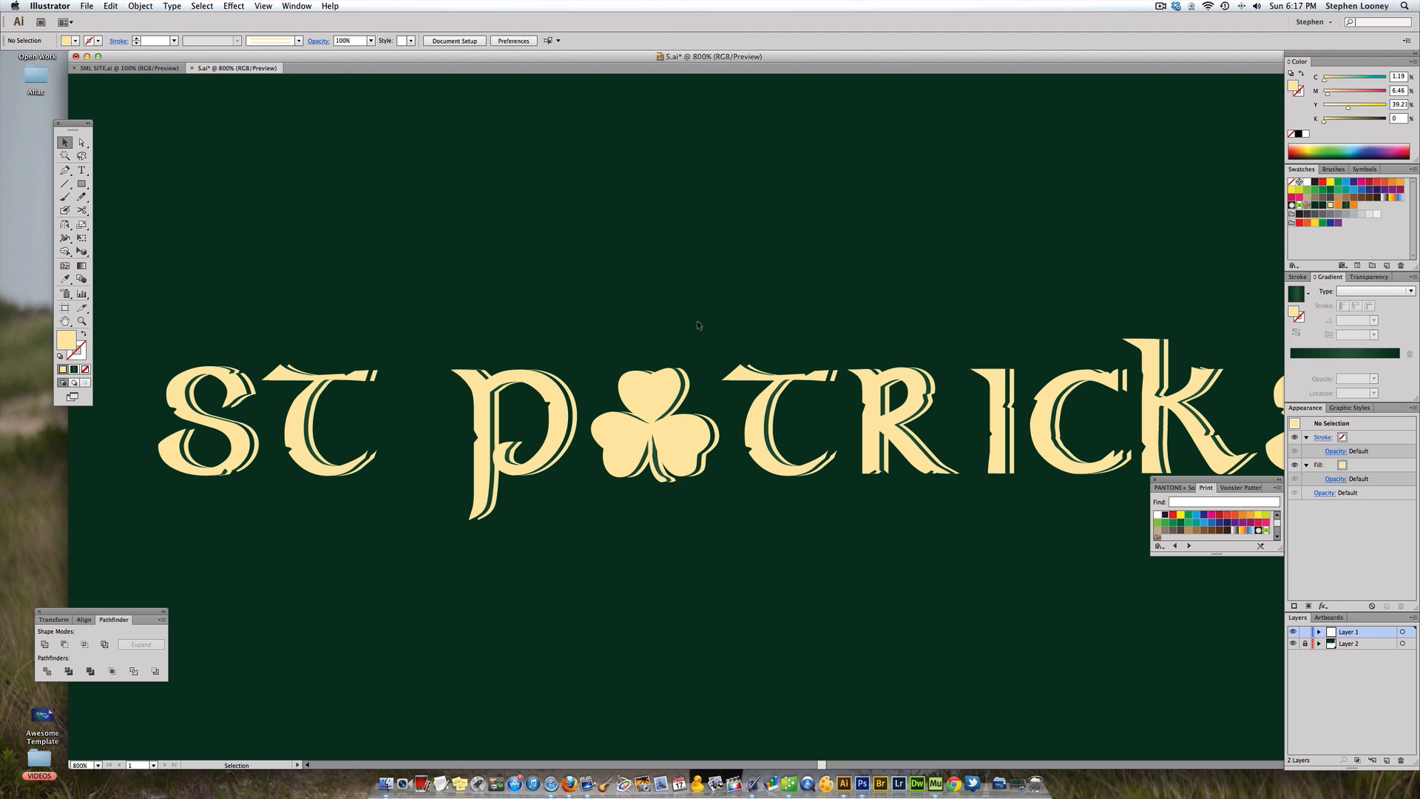
- Lock the green gradient lettering in its original position and shift the rear cream lettering slightly left to narrow the shadow edge
click(678, 395)
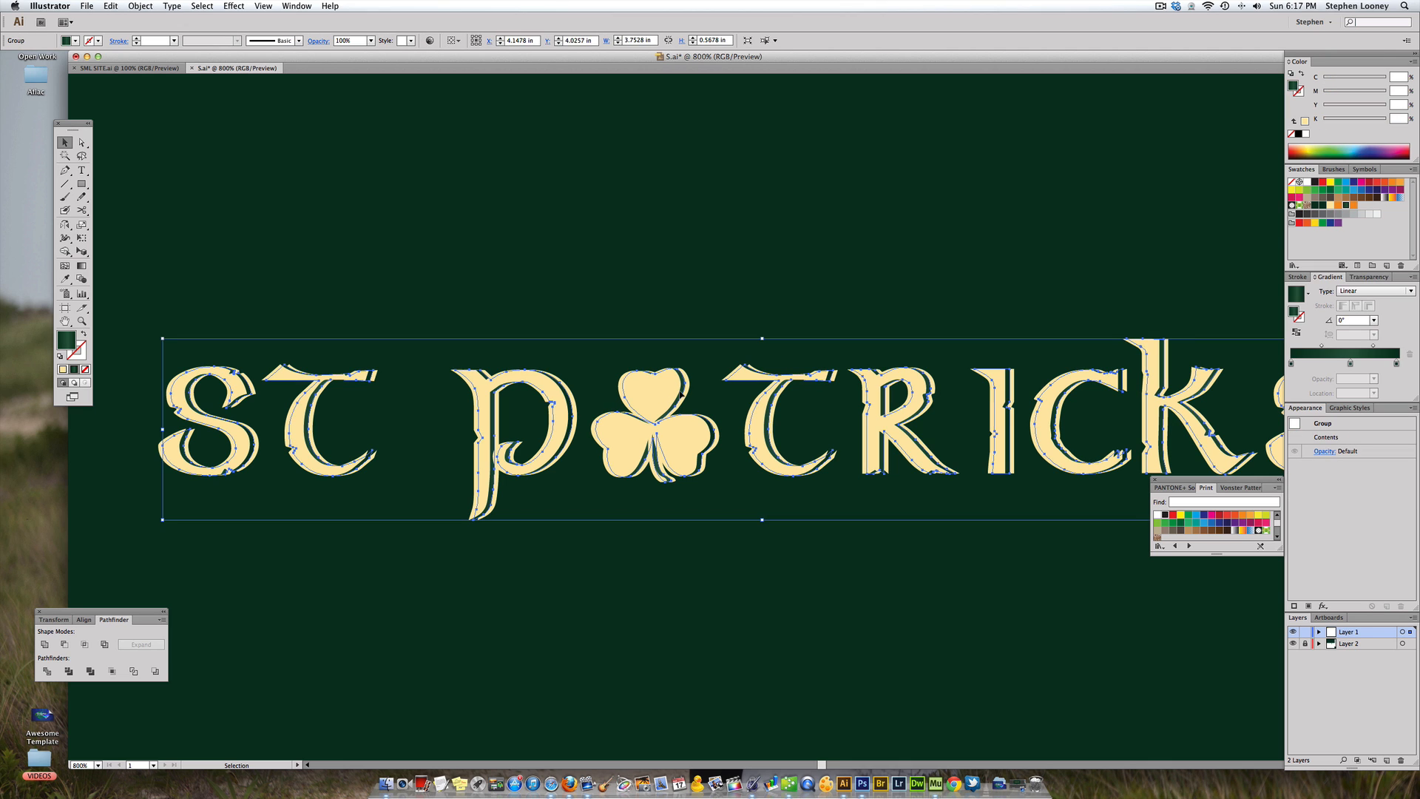
drag(678, 392, 676, 392)
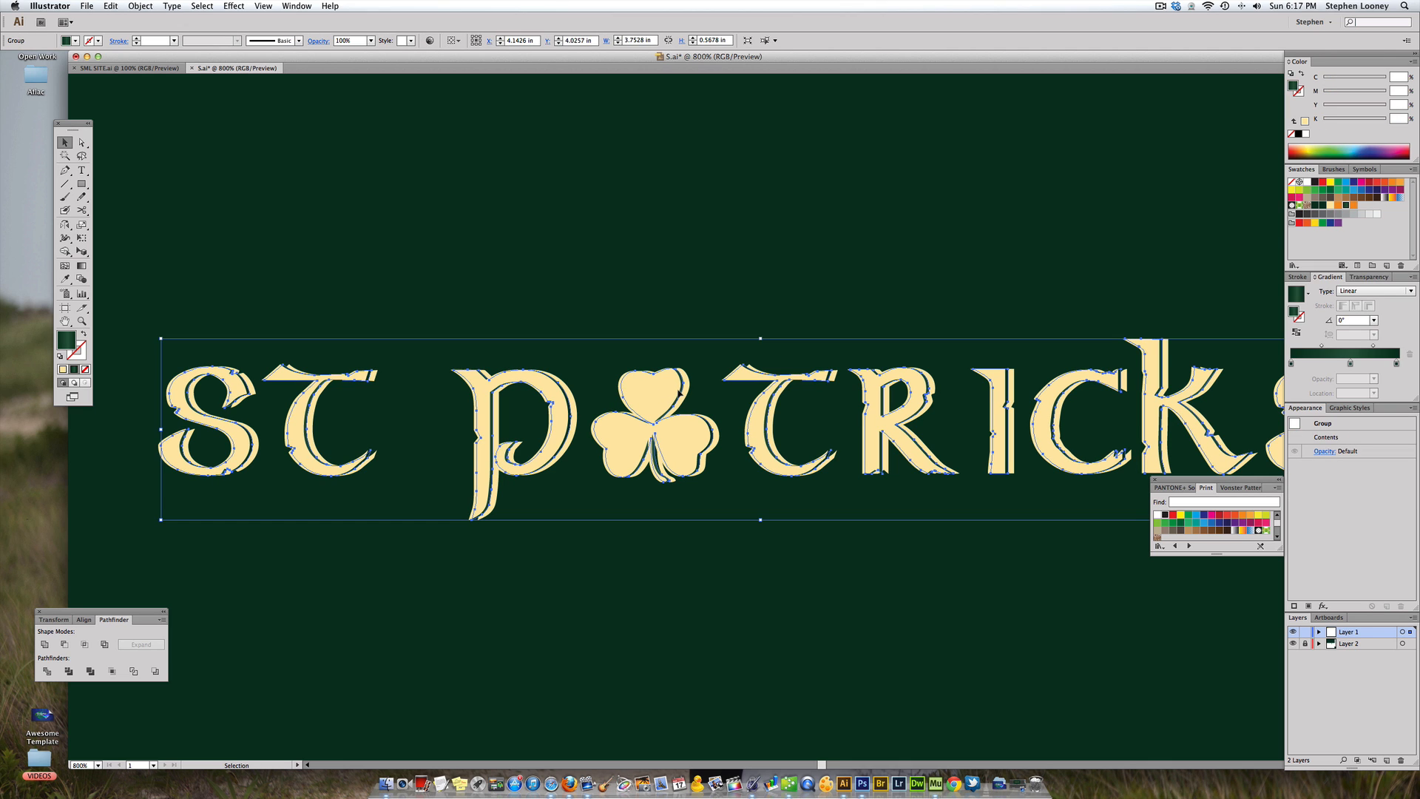
key(super+z)
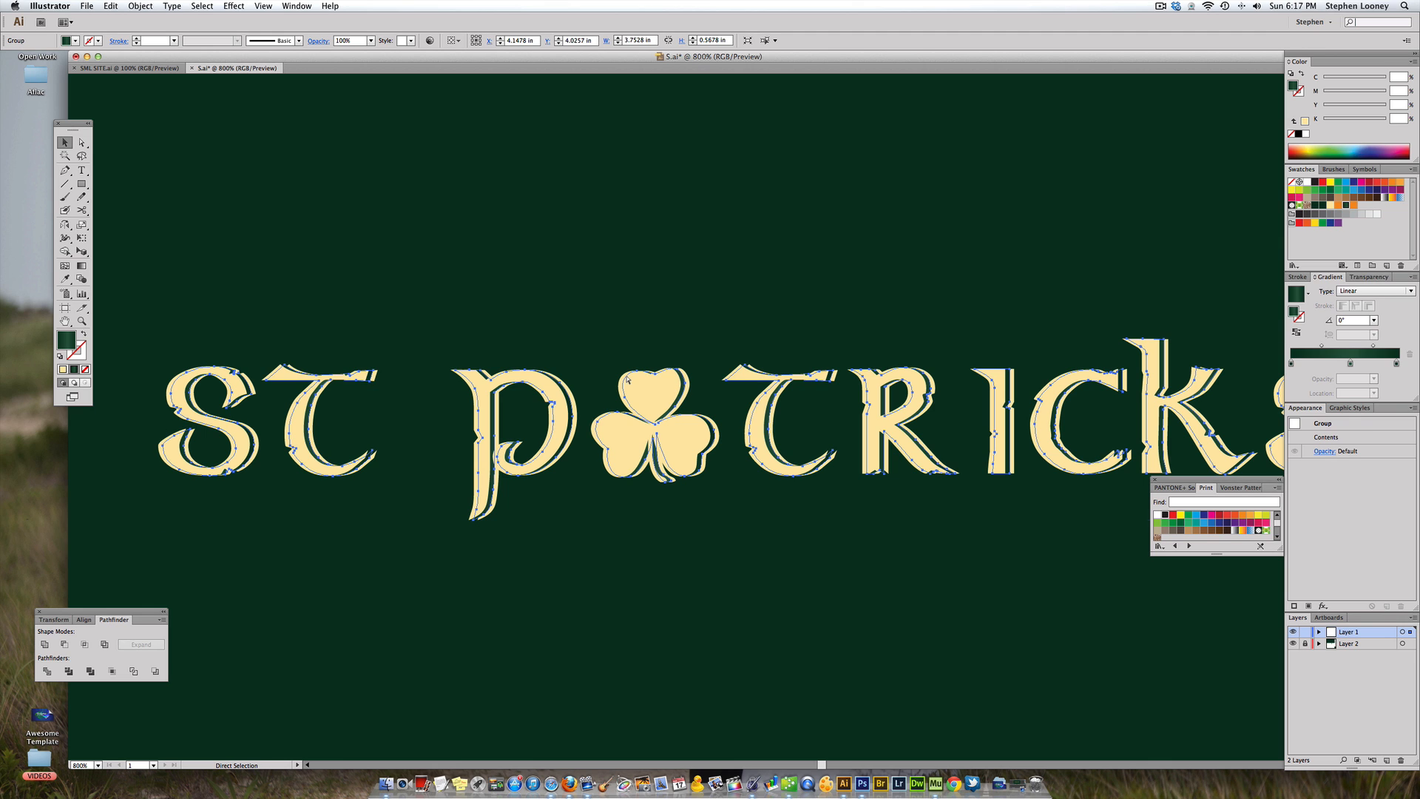
key(super+shift+a)
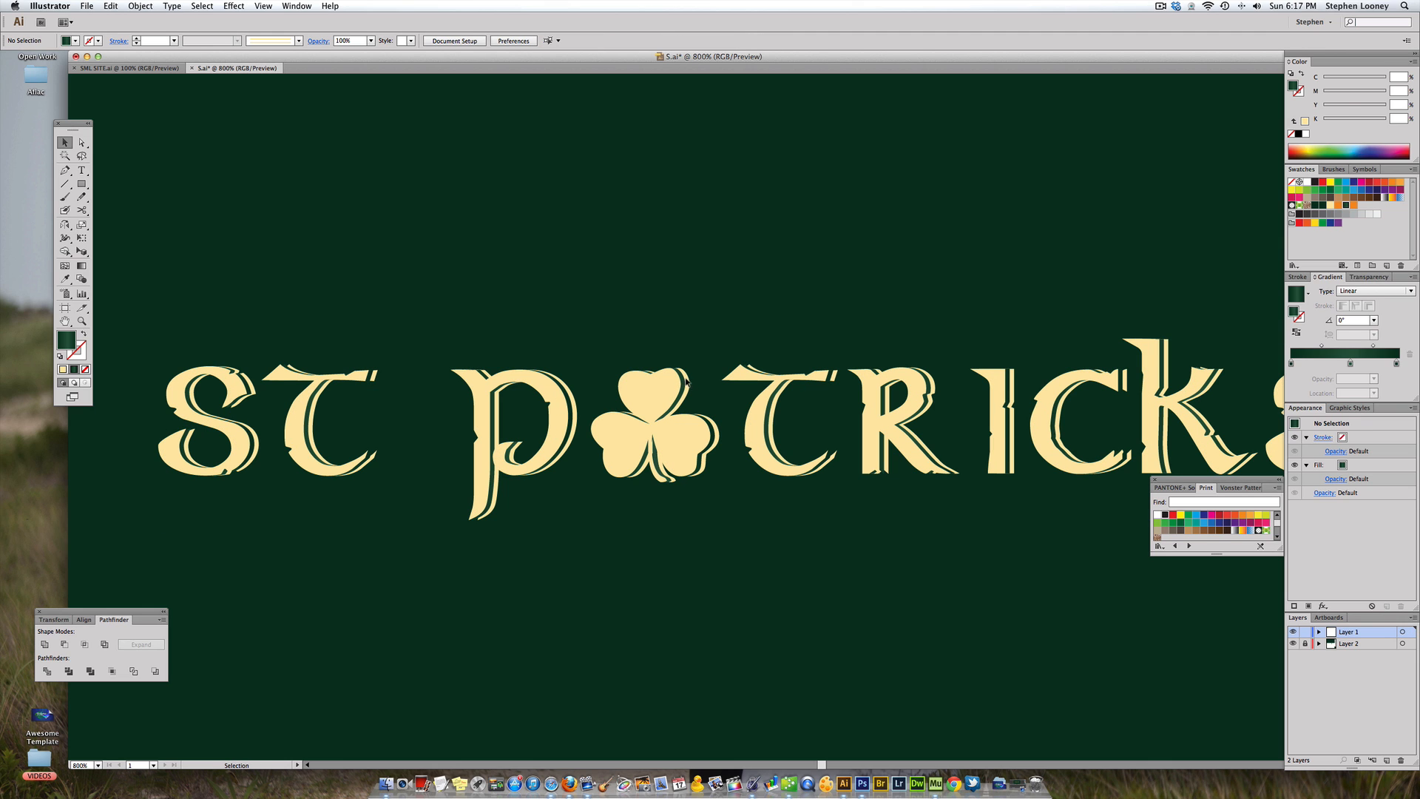
drag(687, 383, 685, 384)
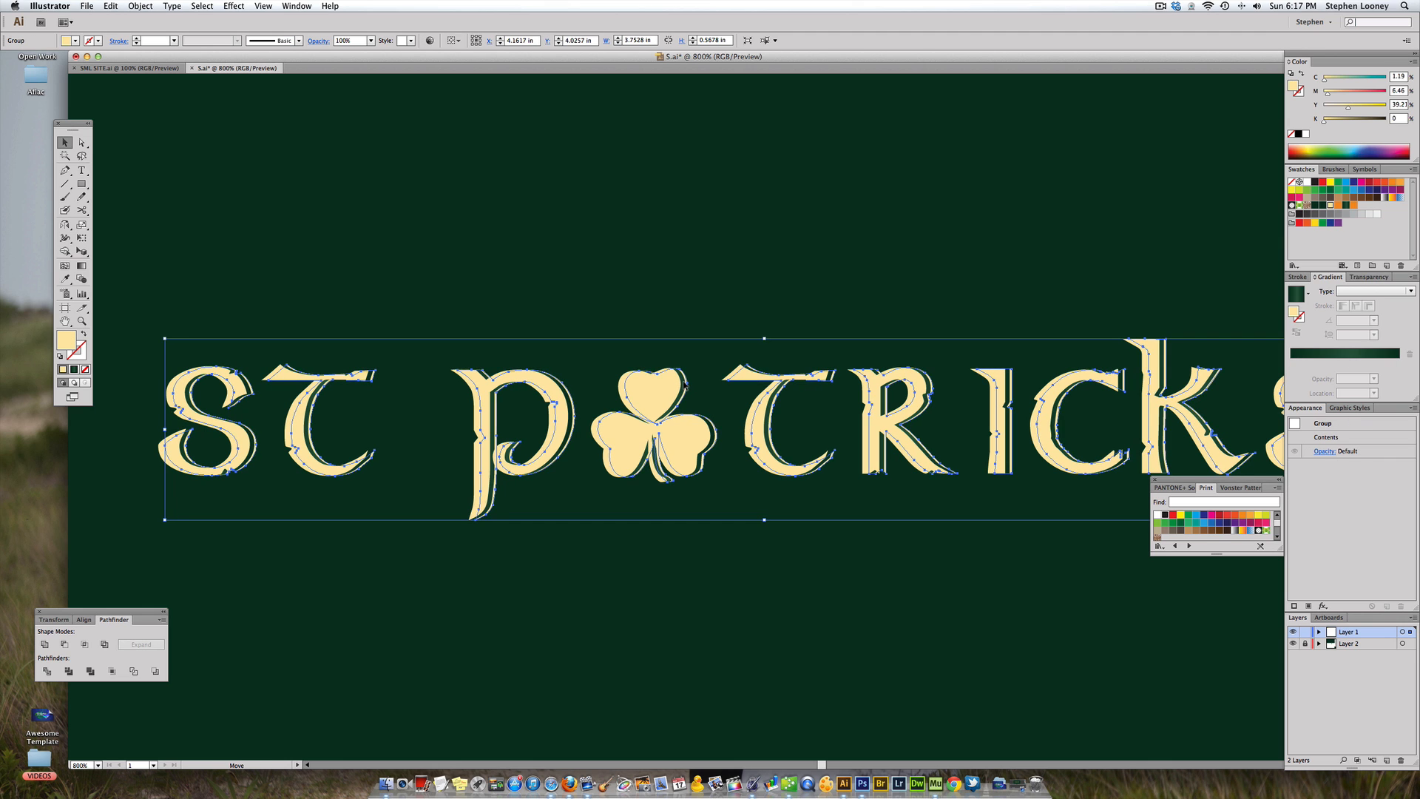
click(655, 308)
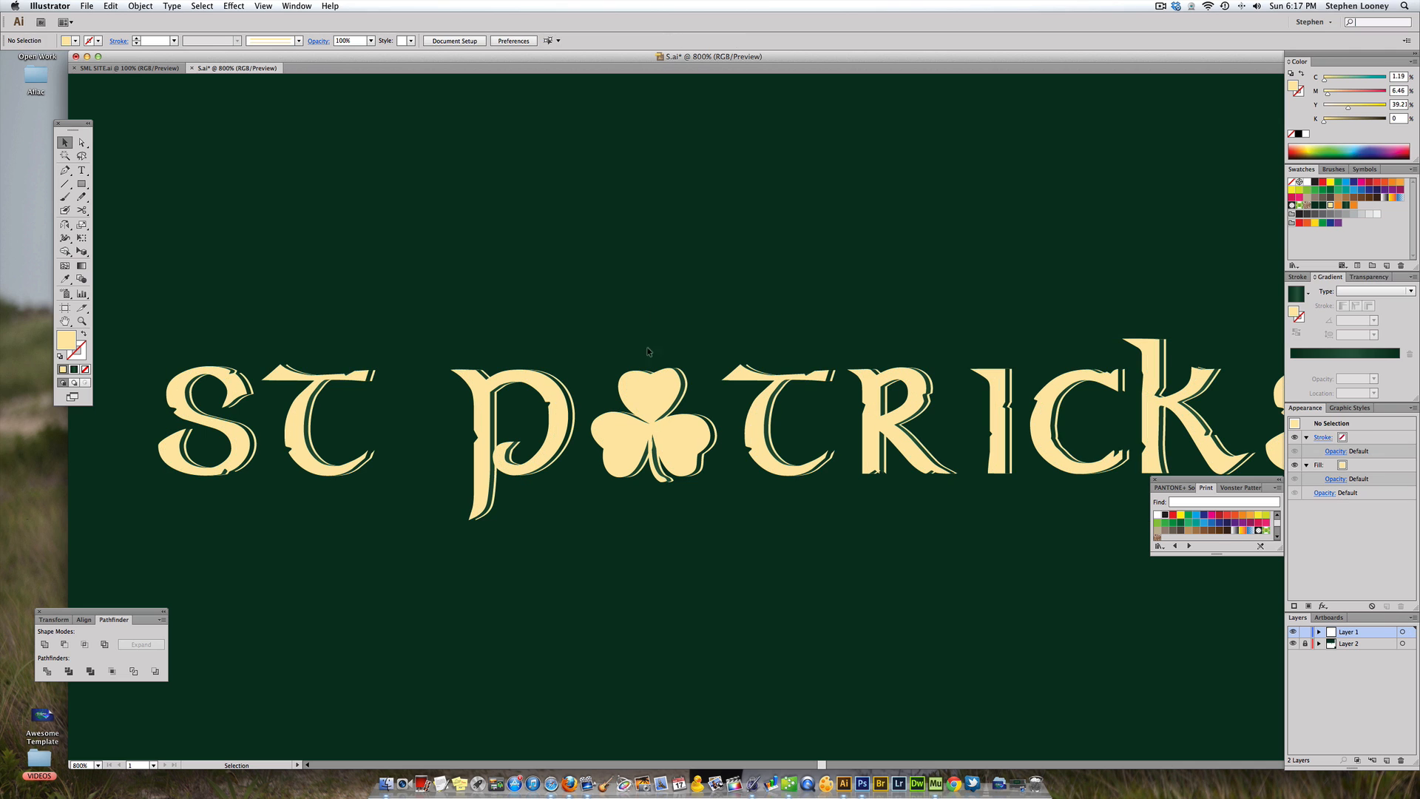
- Draw a cream square about 0.076 in wide after the ST and rotate it 45° into a diamond-shaped period
alt+click(709, 401)
drag(620, 300, 616, 323)
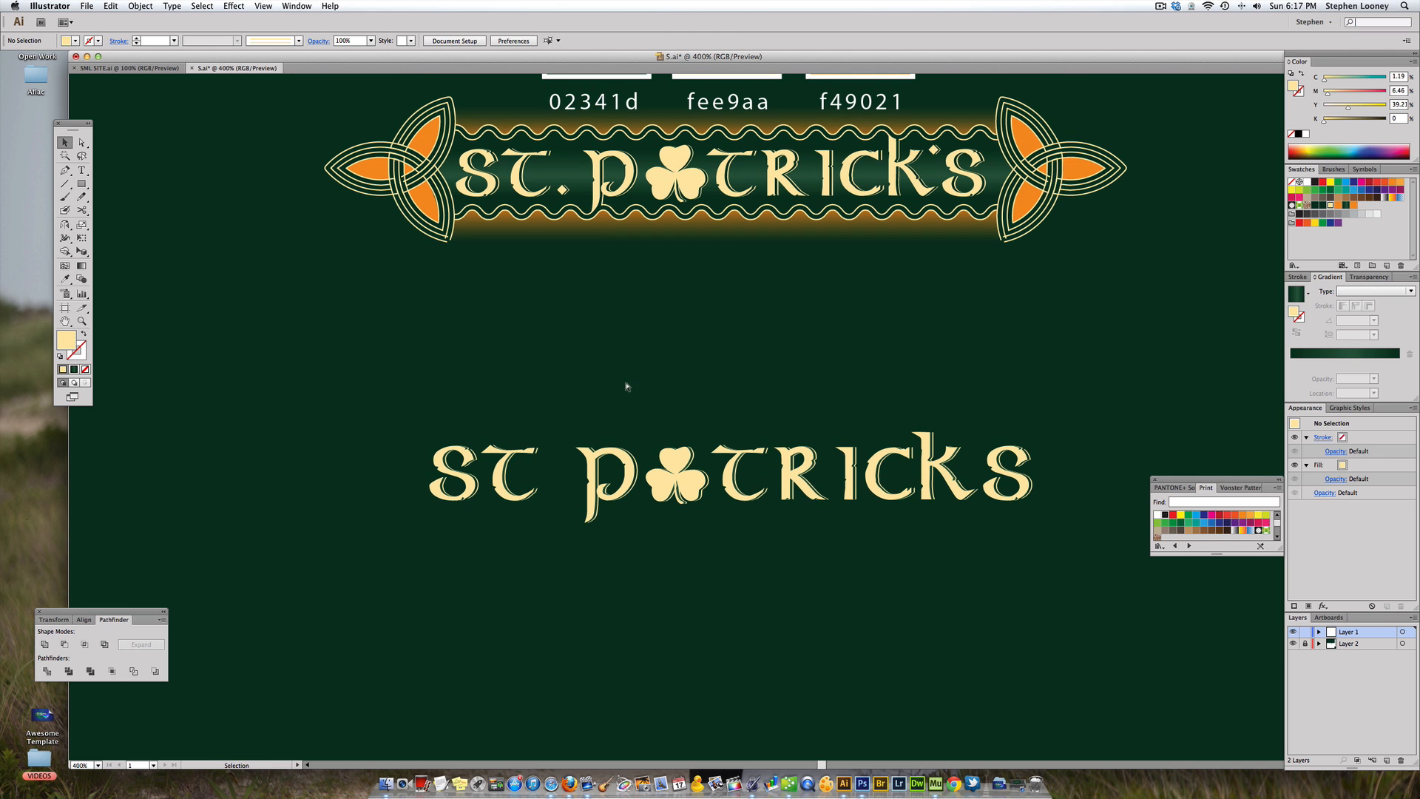
click(81, 183)
drag(553, 486, 565, 500)
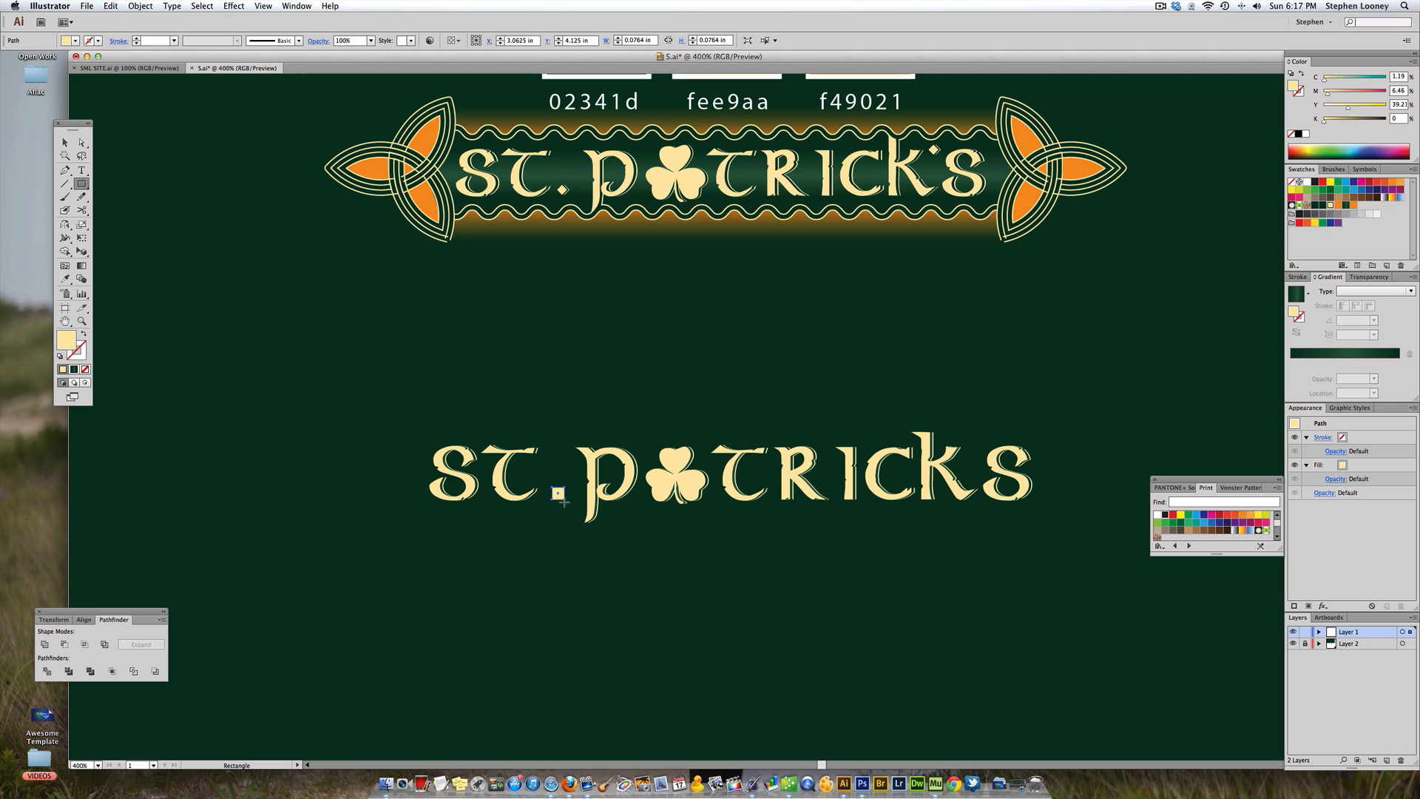
key(e)
drag(574, 488, 573, 502)
key(v)
- Shift the diamond period slightly closer to the T, undoing the extra second move
key(super+space)
drag(350, 342, 761, 631)
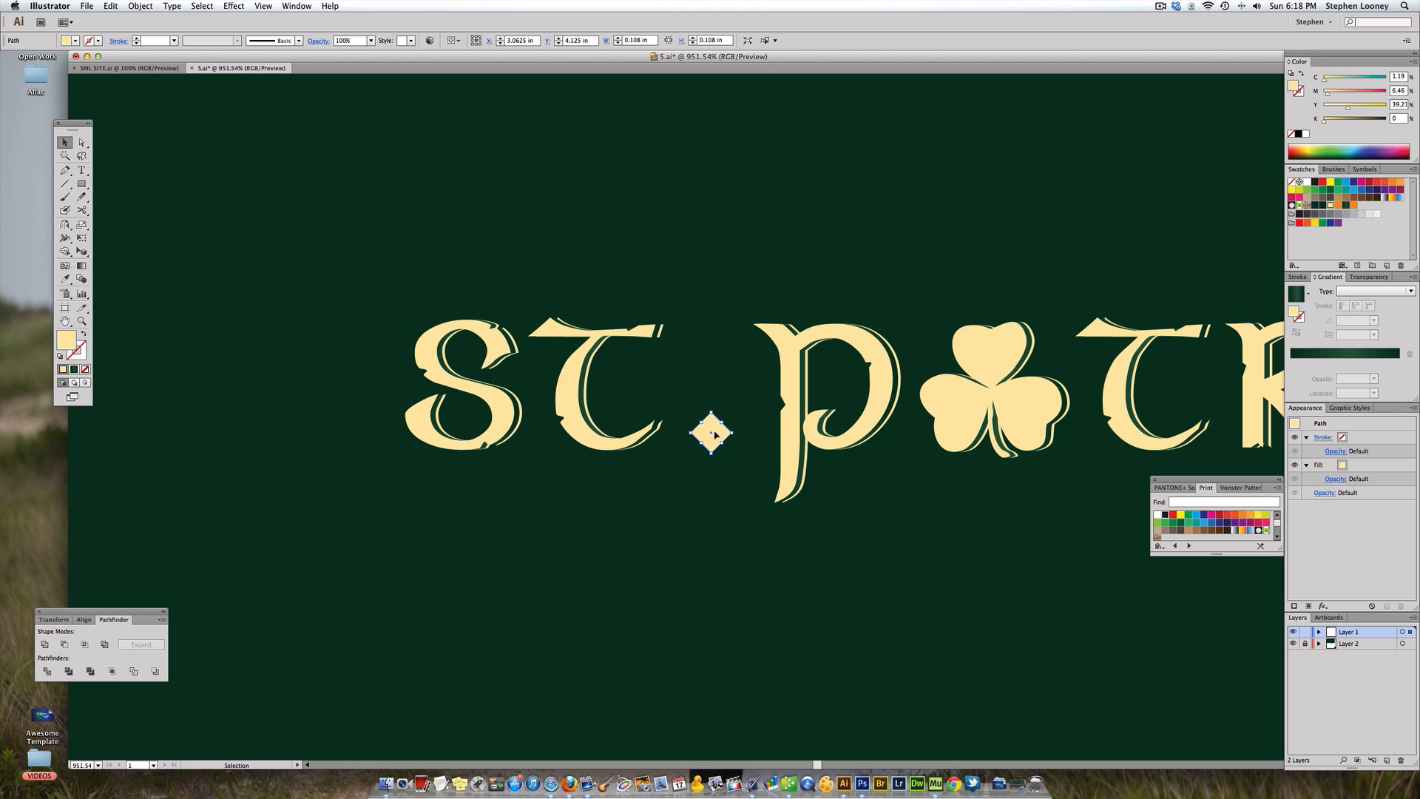
drag(714, 435, 710, 434)
click(673, 332)
scroll(653, 352, right, 3)
drag(590, 422, 589, 424)
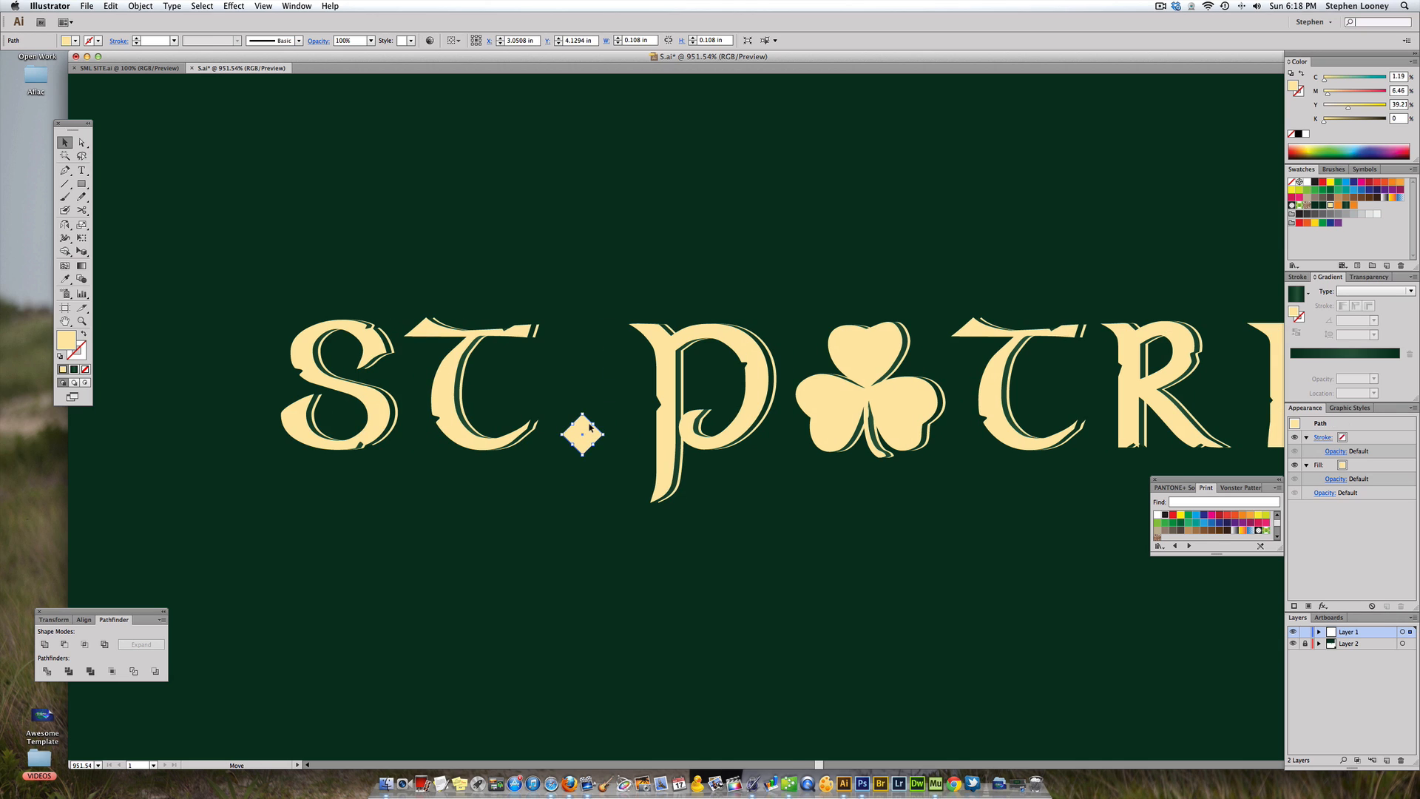
key(super+z)
- Paste a copy of the diamond behind it, nudge the copy right and fill it with the solid dark green swatch
key(super+c)
key(super+f)
key(Right)
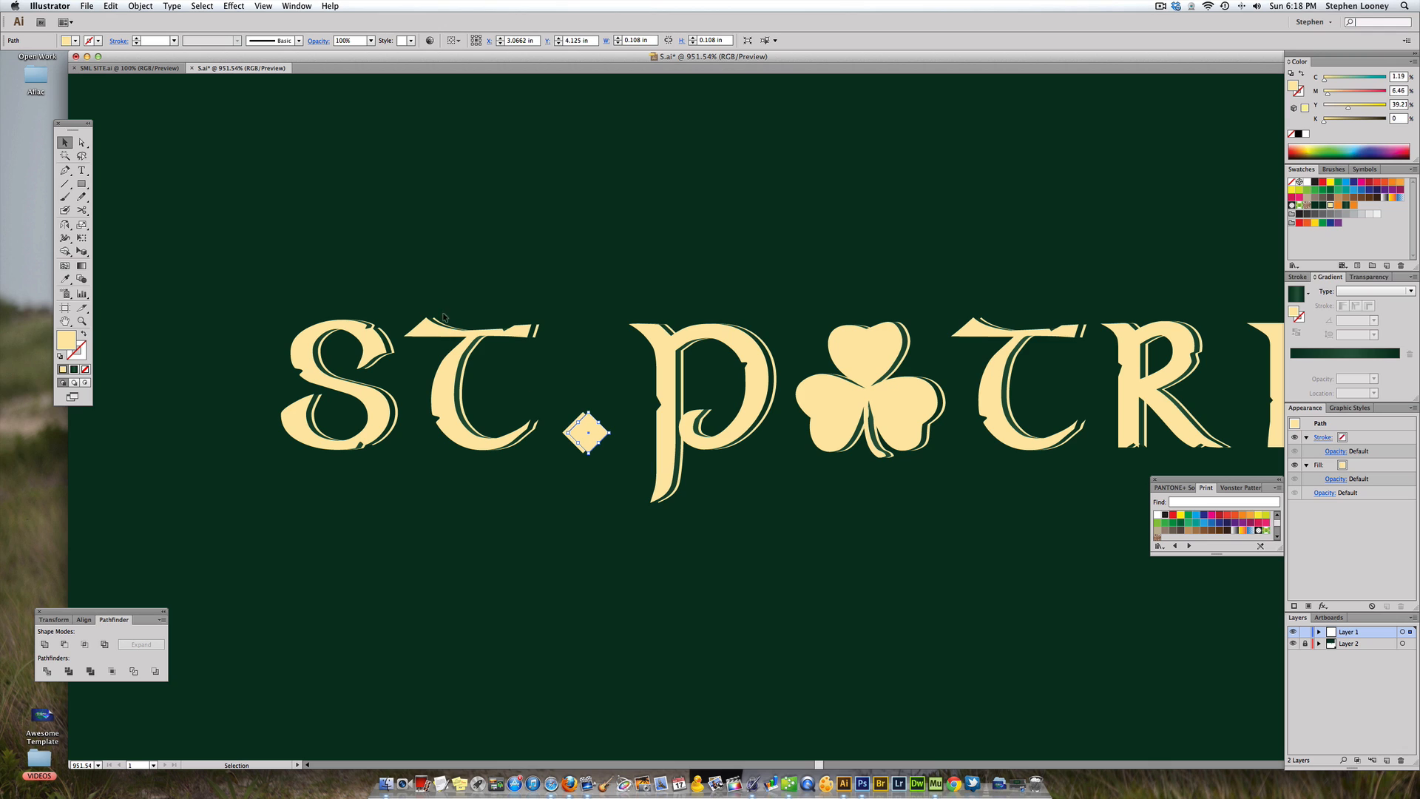
click(1323, 205)
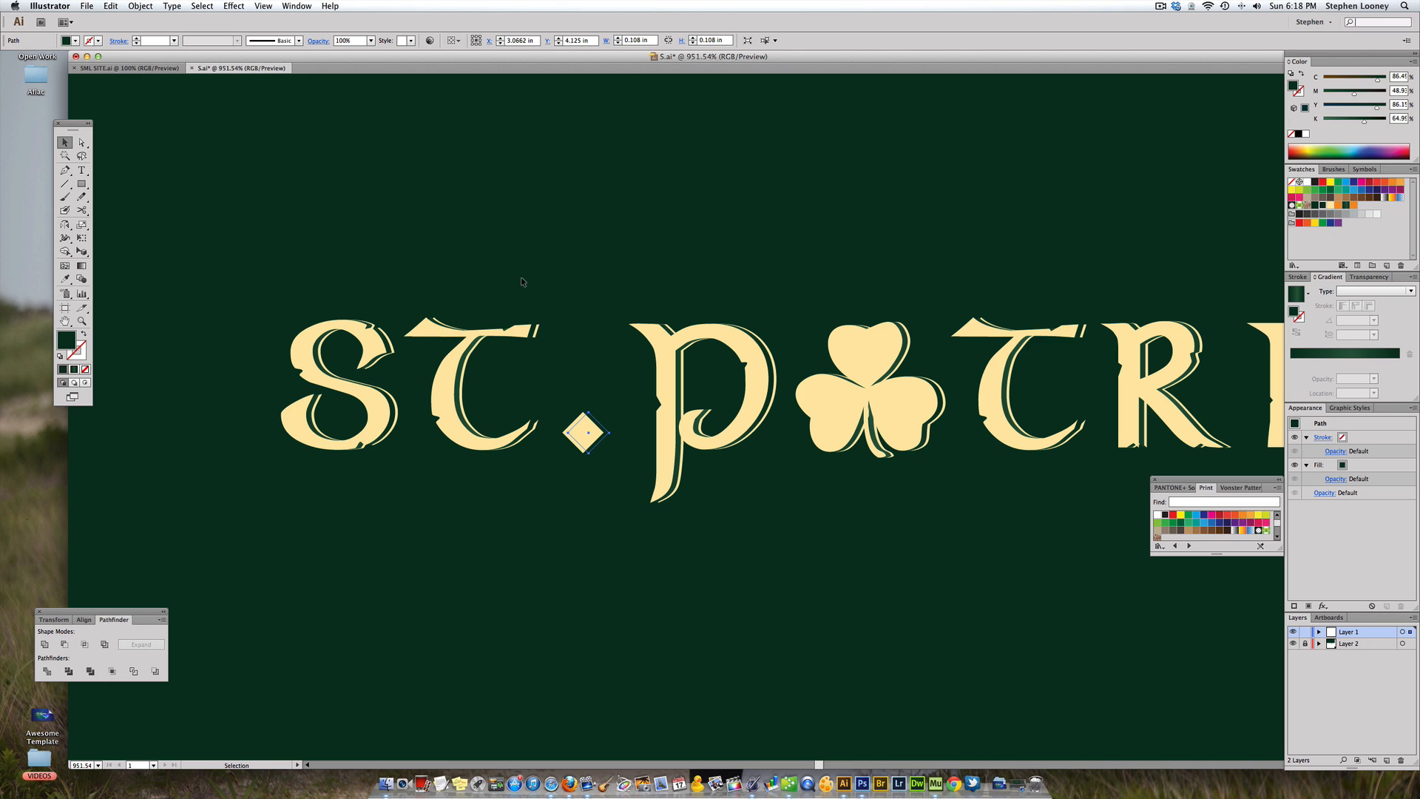
- Add a cream diamond behind the dark green one, offset further right as the outer shadow edge, and deselect
key(Right)
click(1331, 205)
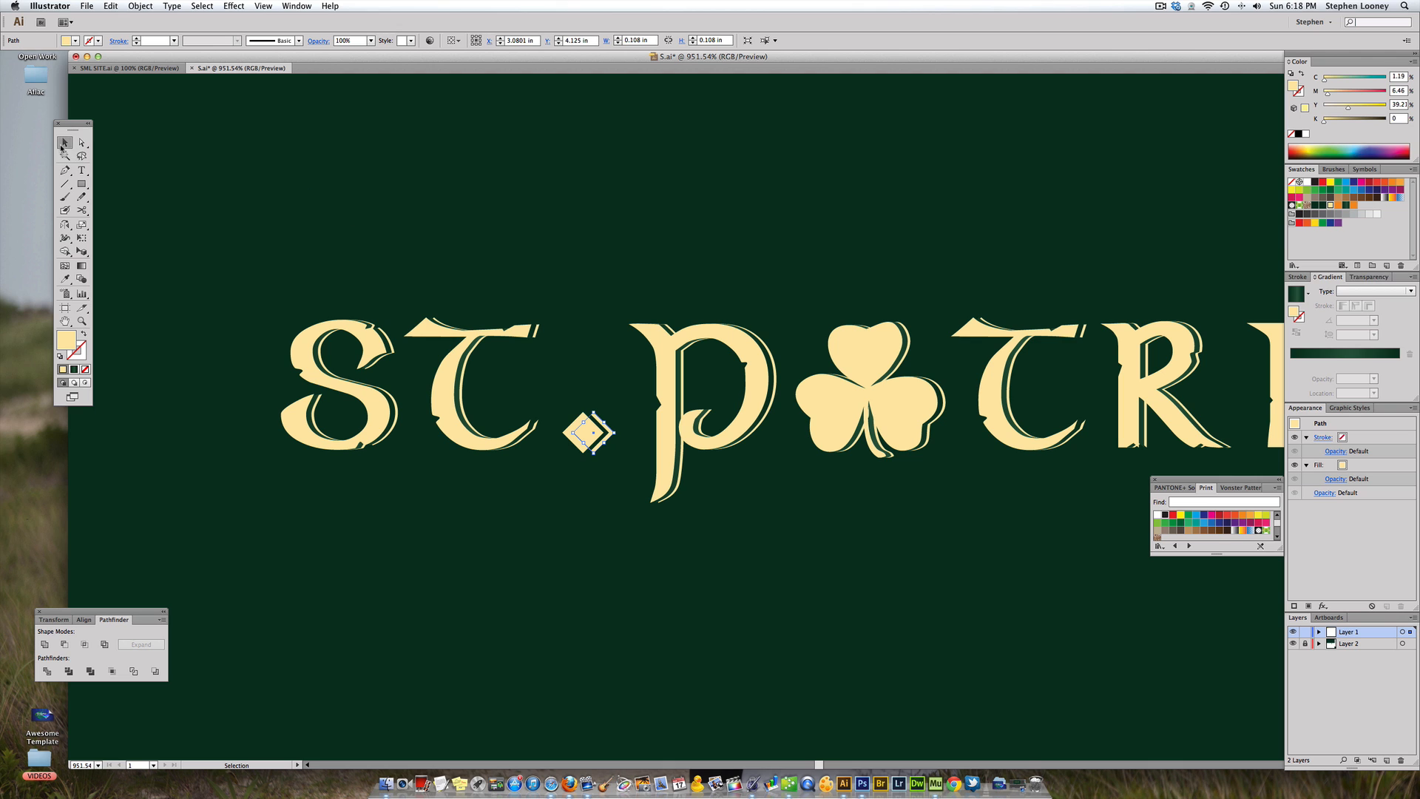
click(579, 419)
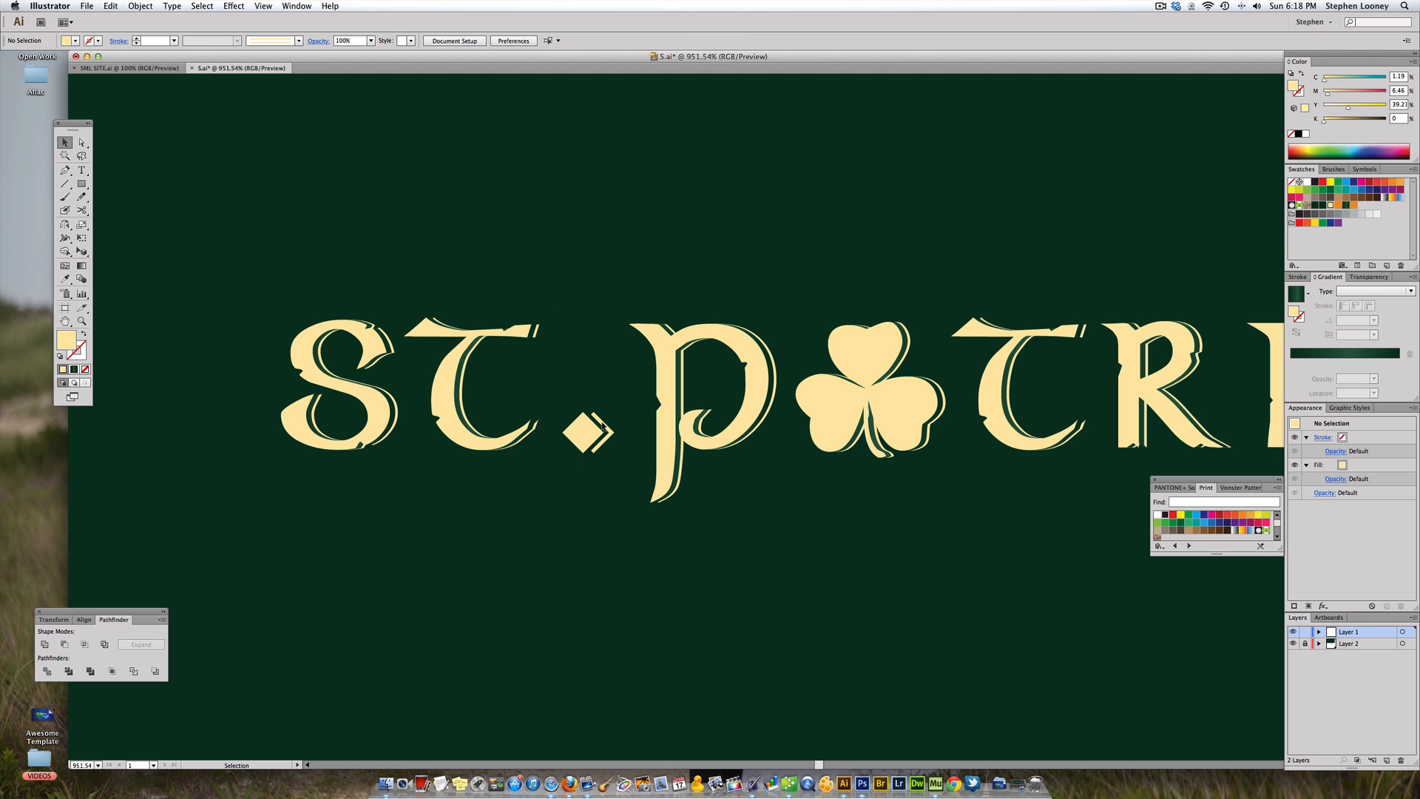
- Place a smaller copy of the layered diamond, about 0.11 by 0.10 in, between the K and S as the apostrophe
key(super+space)
alt+super+click(724, 406)
alt+super+click(724, 405)
alt+super+click(724, 406)
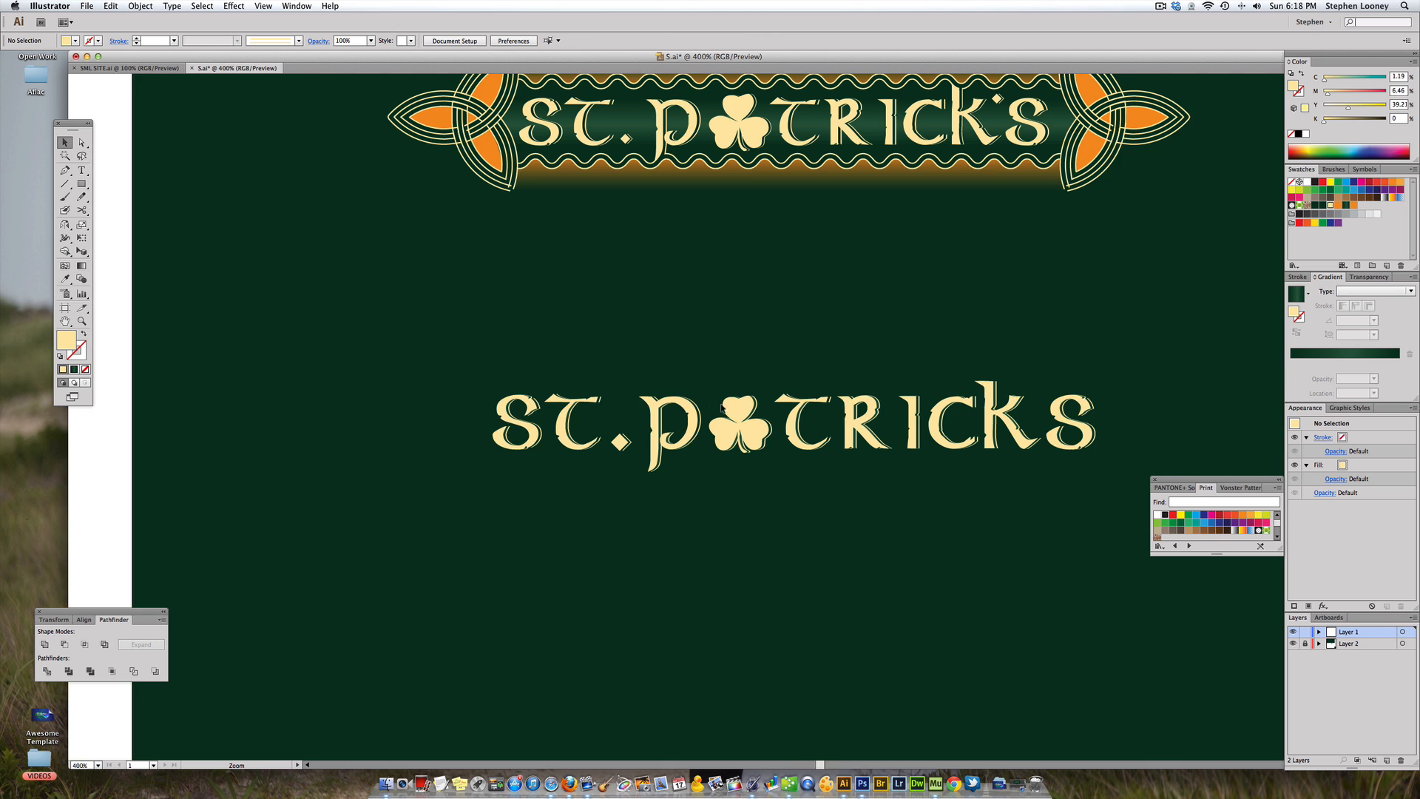
drag(664, 424, 920, 390)
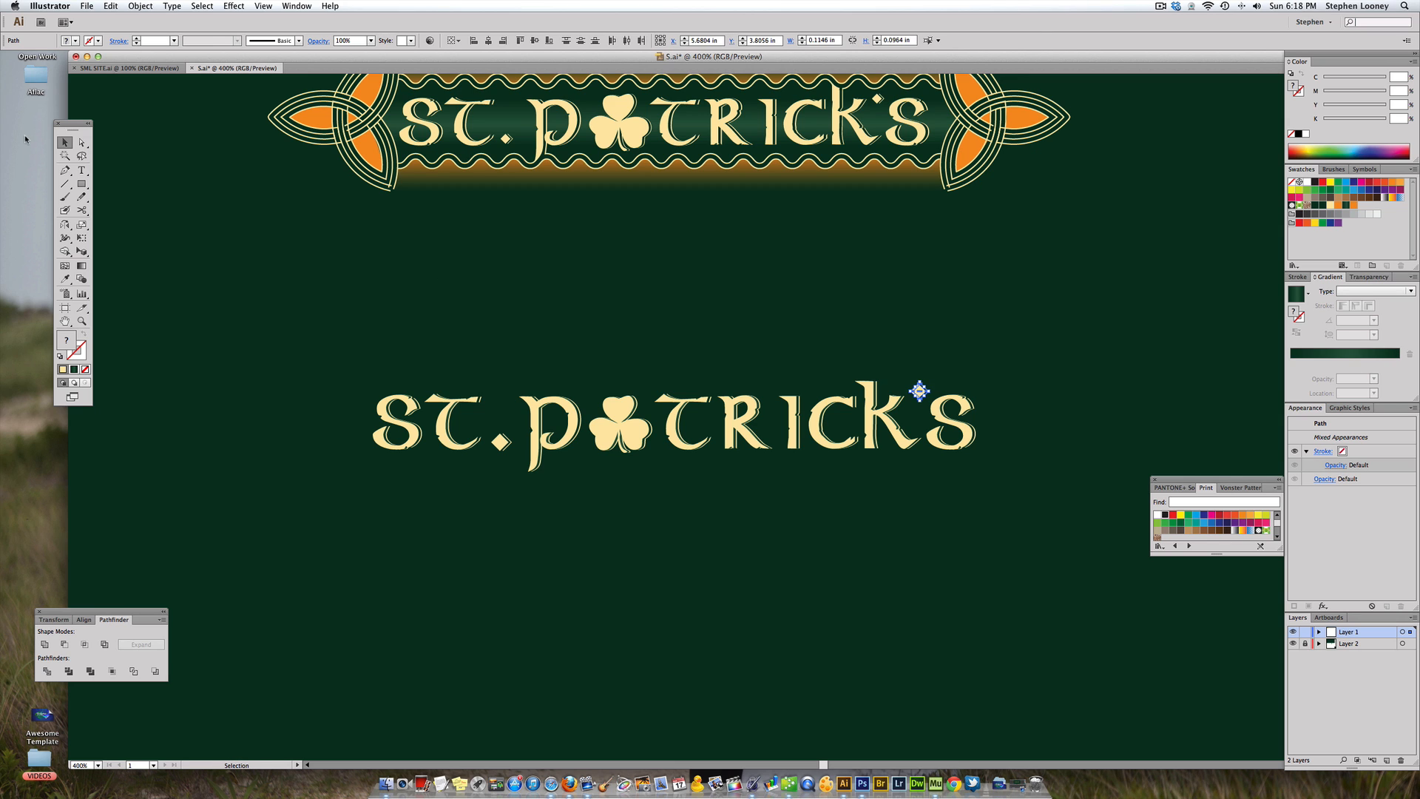
click(600, 333)
- Unlock all locked lettering layers and group the complete lettering with its period and apostrophe
key(super+minus)
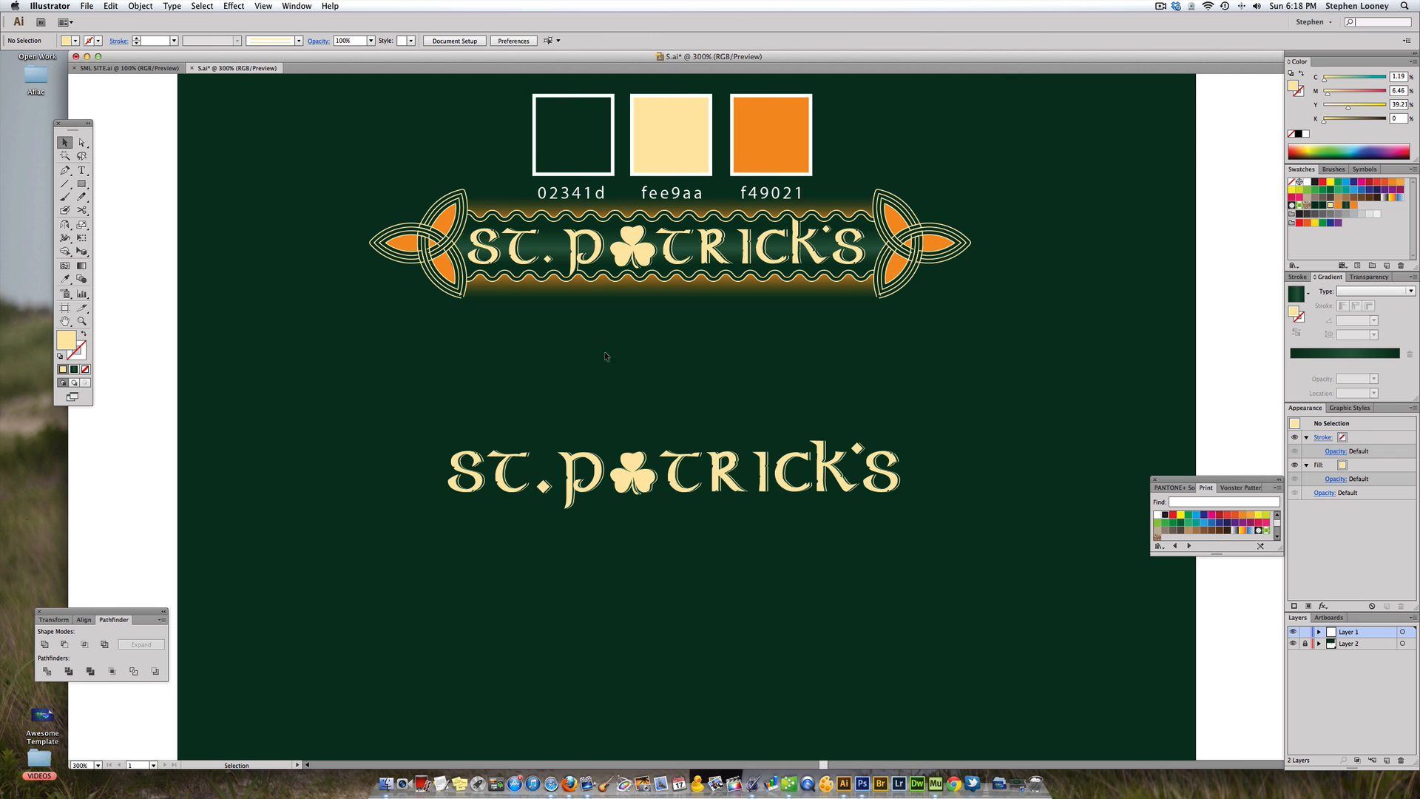
drag(585, 365, 575, 375)
key(super+alt+2)
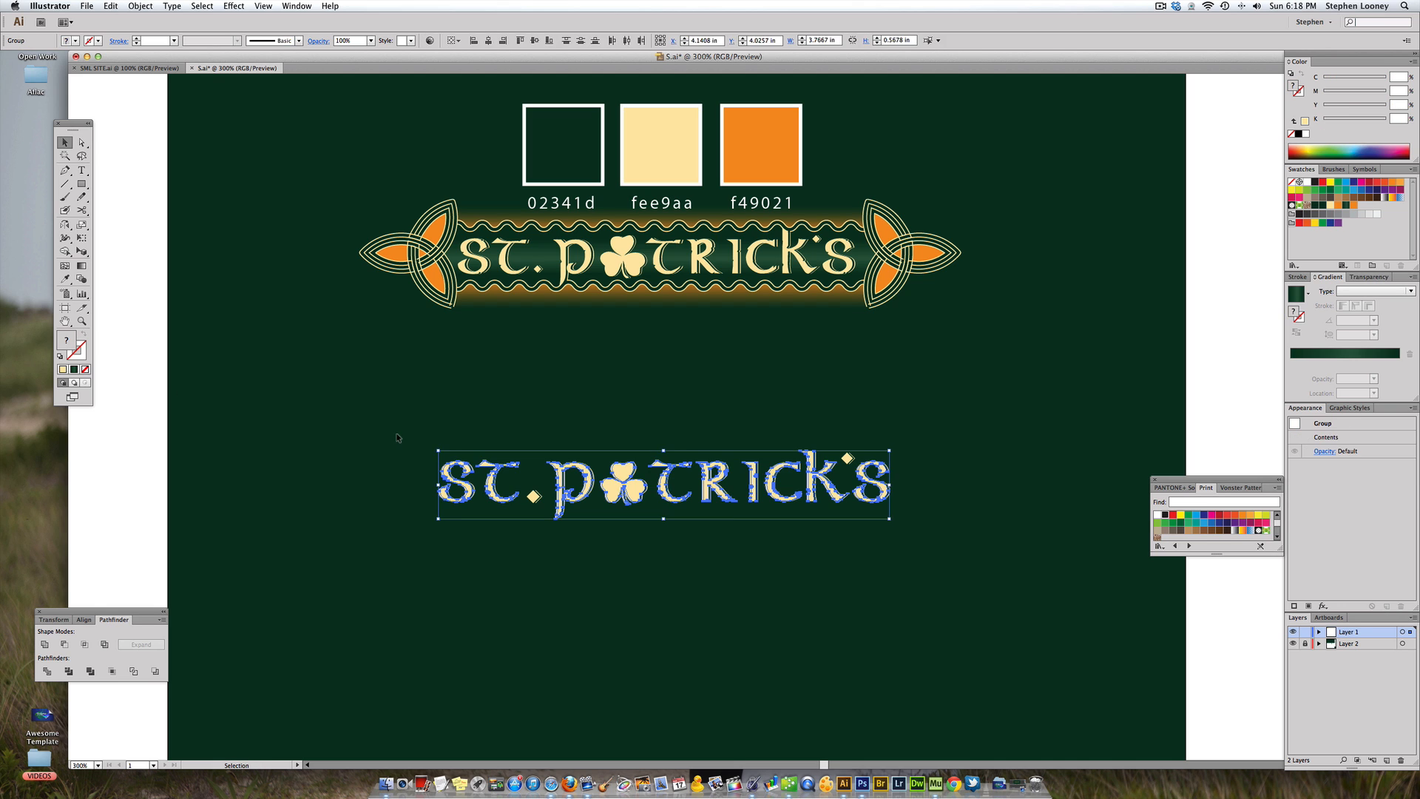
drag(375, 418, 1035, 567)
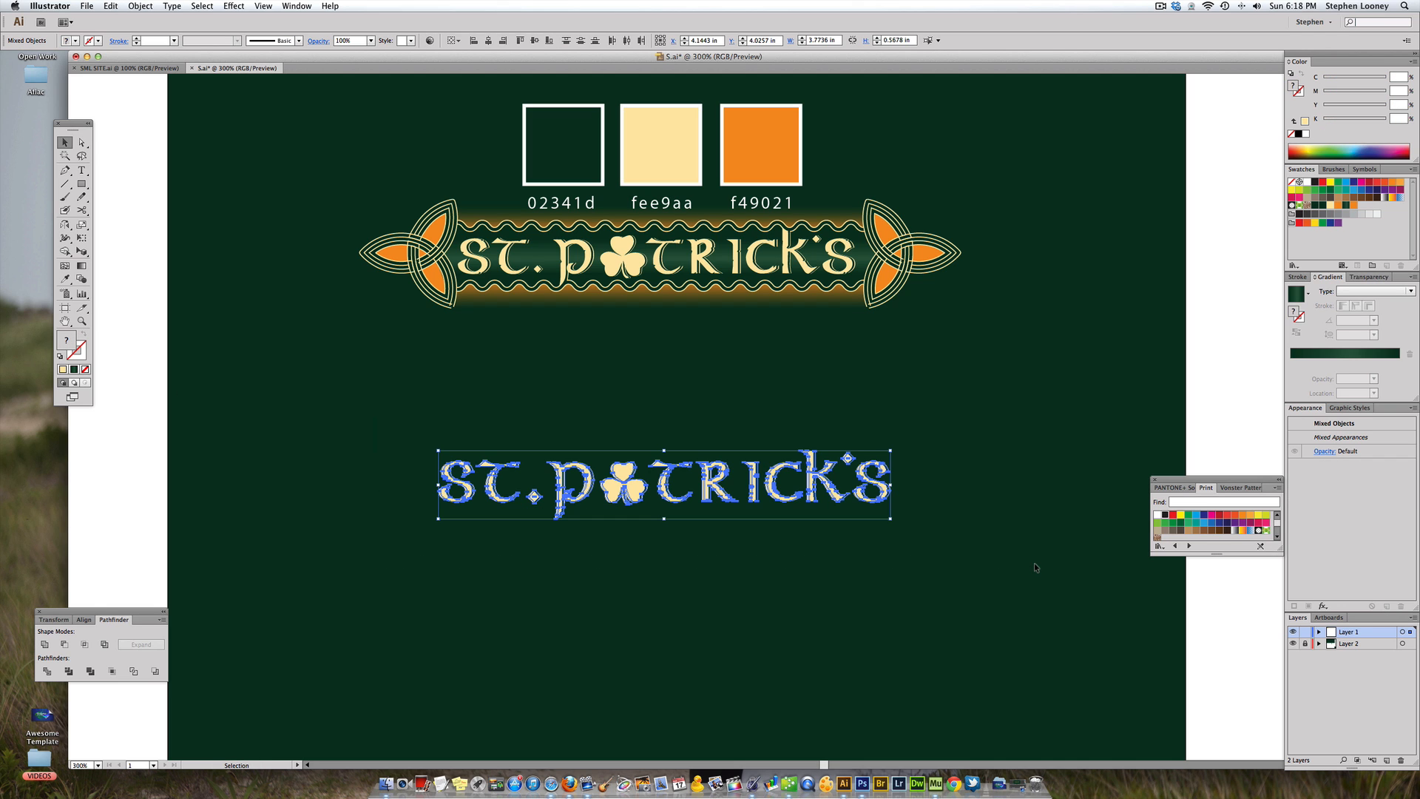
key(a)
key(super+g)
- Move the grouped lettering up closer beneath the reference banner and deselect it
mouse_move(629, 476)
mouse_down()
mouse_move(628, 405)
mouse_move(646, 463)
mouse_up()
click(745, 484)
key(super+z)
click(645, 358)
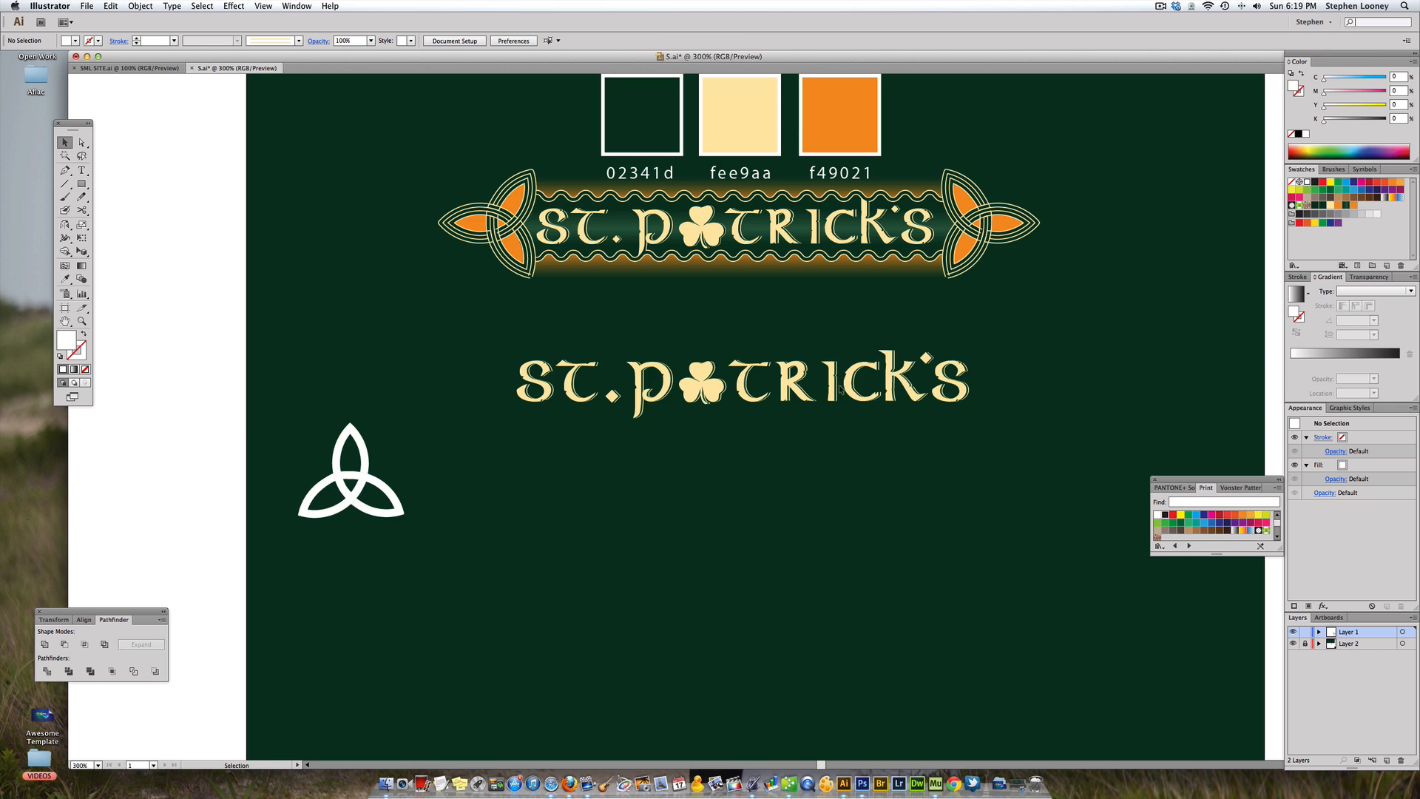
- Draw a horizontal line about 1.34 in long below the new lettering
drag(829, 390, 814, 407)
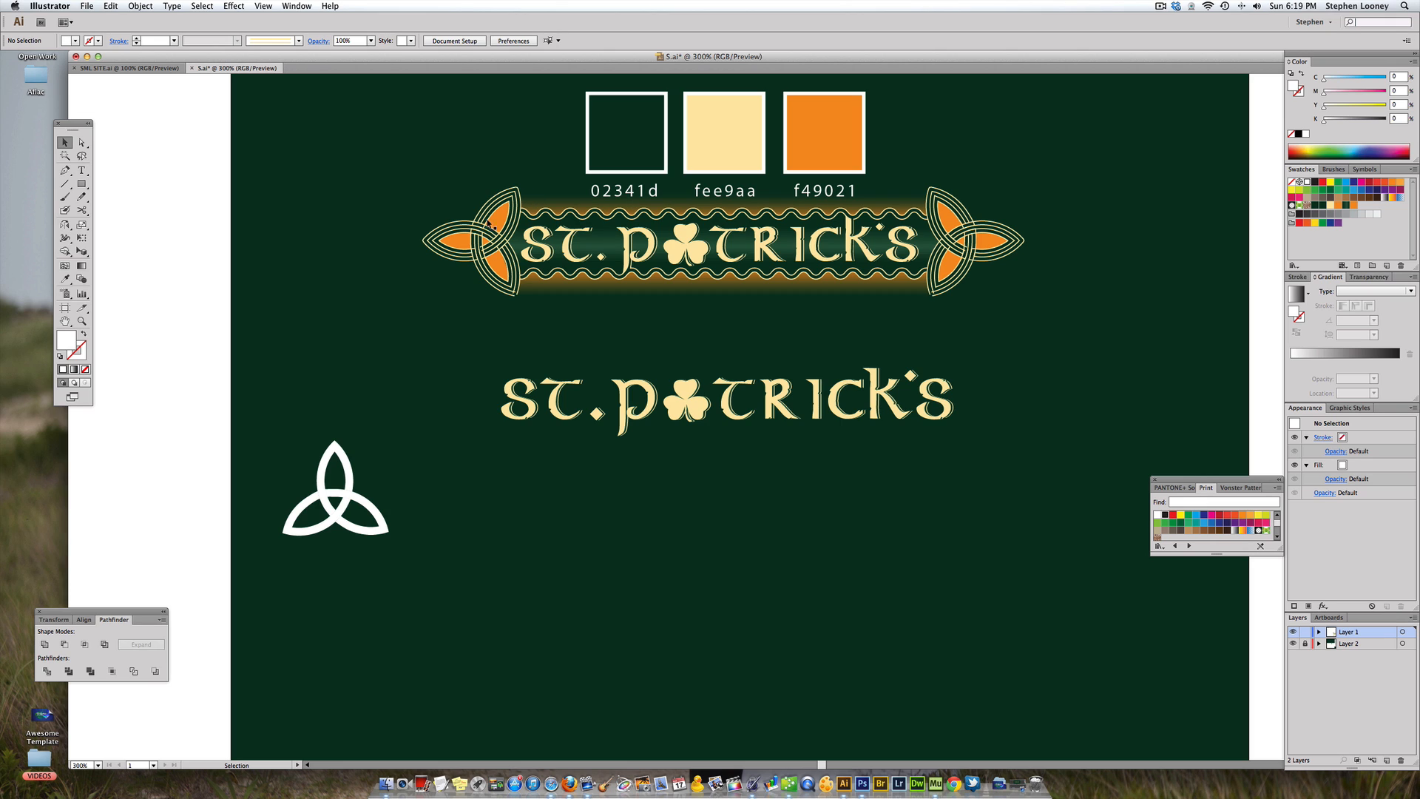
click(64, 186)
drag(496, 503, 656, 503)
click(64, 142)
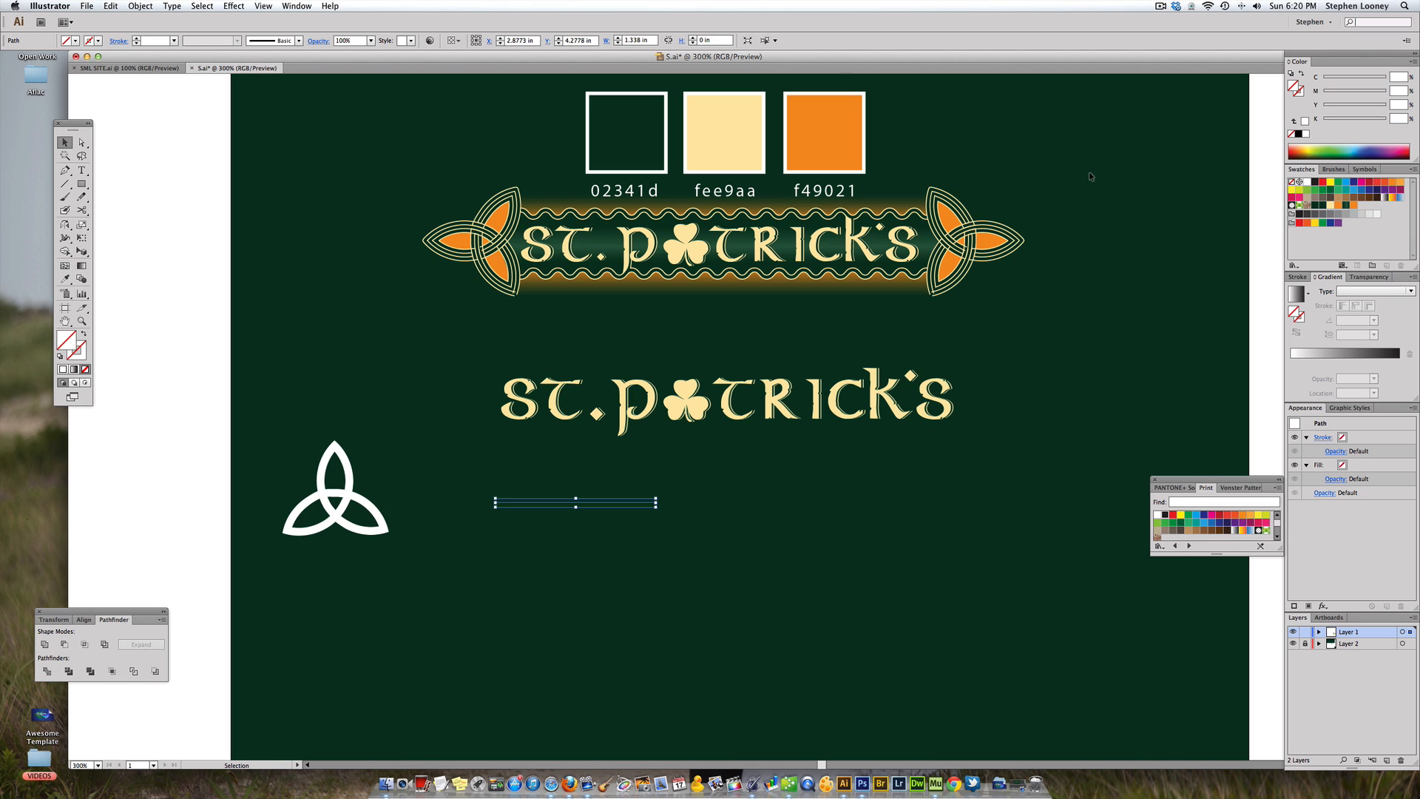
- Give the short line a 1 pt cream stroke and place a parallel copy just below it
click(1333, 205)
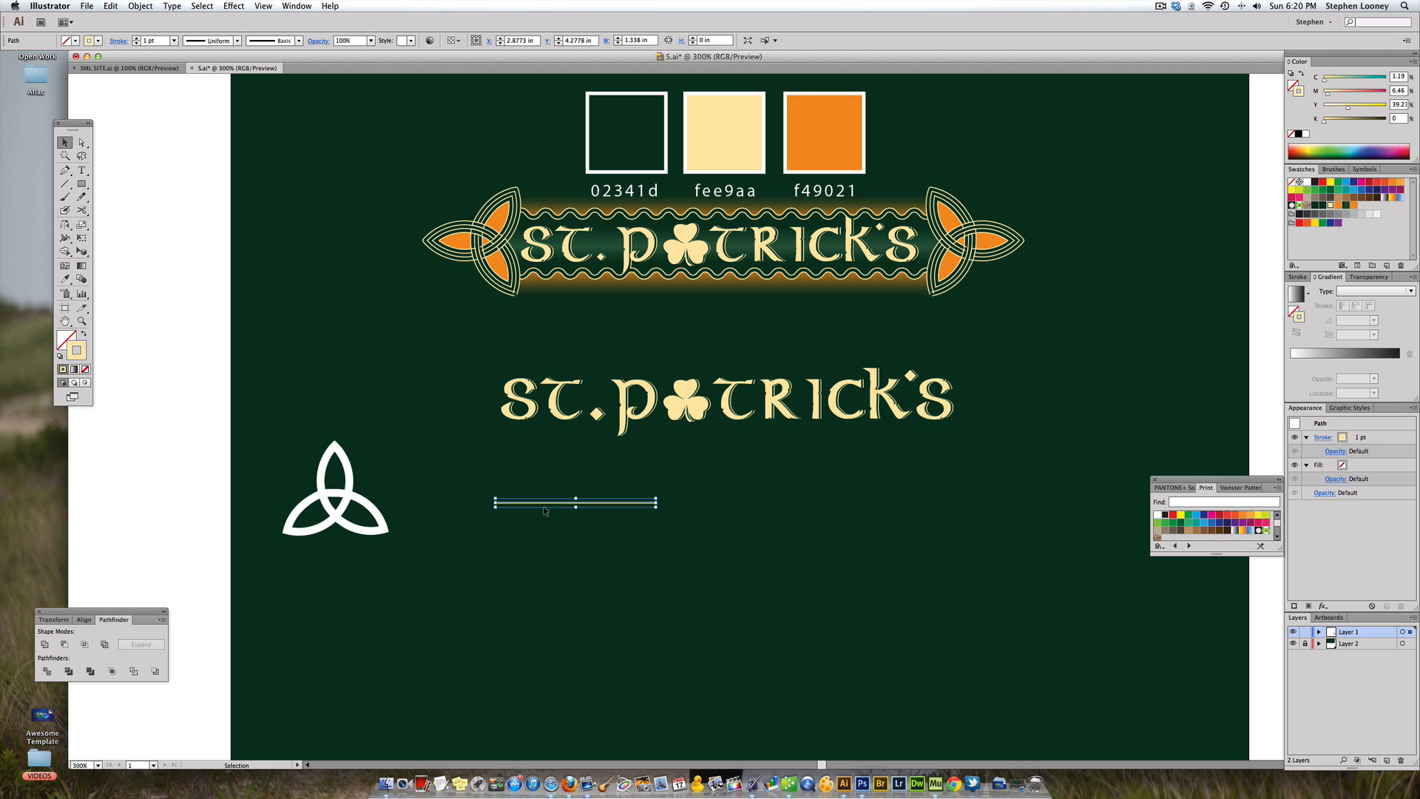
alt+drag(544, 507, 545, 517)
click(529, 468)
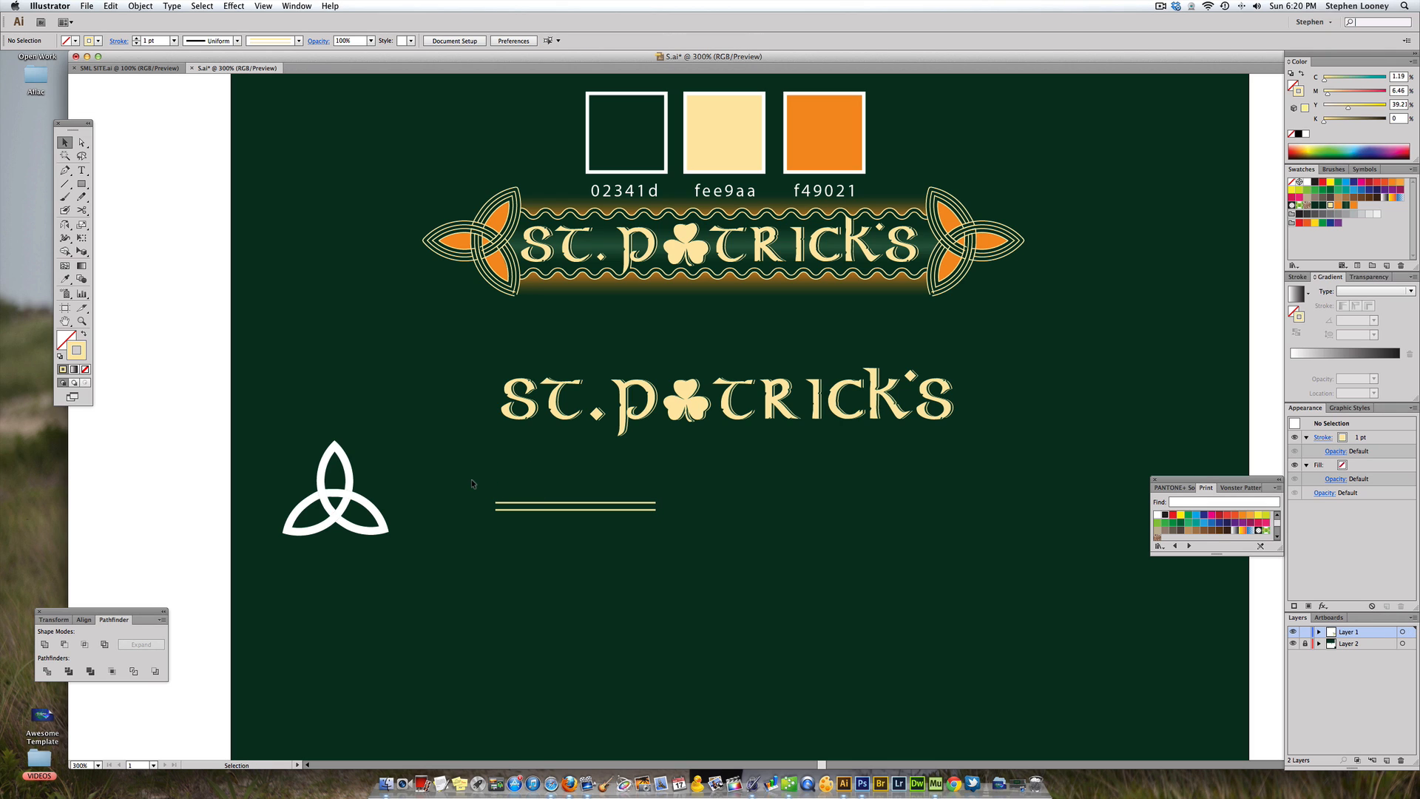
- Create a new art brush from the two parallel cream lines, keeping the default options
drag(472, 483, 683, 540)
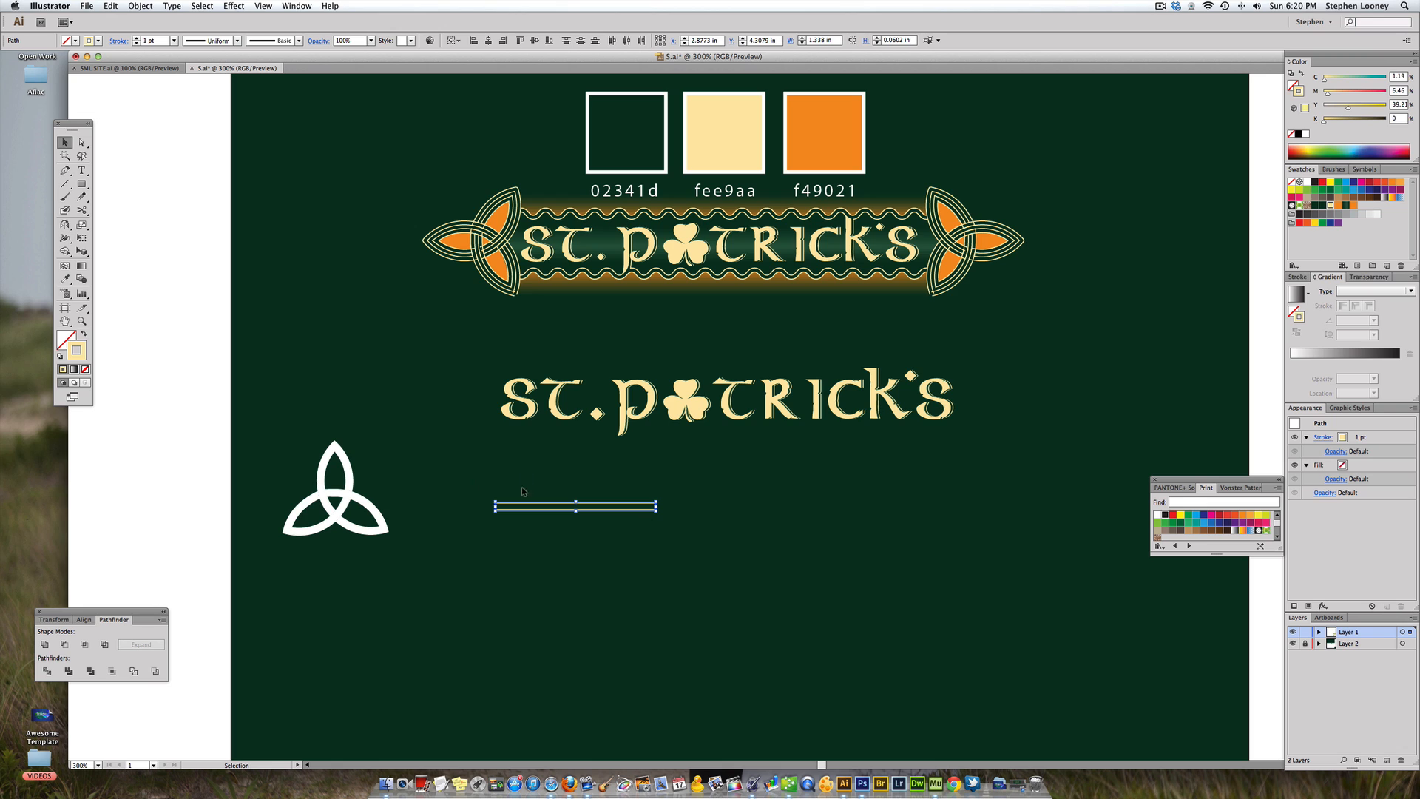
mouse_move(527, 506)
mouse_down()
mouse_move(965, 392)
mouse_move(536, 529)
mouse_move(493, 506)
mouse_move(639, 518)
mouse_move(1173, 318)
mouse_move(1220, 331)
mouse_move(1349, 230)
mouse_move(1343, 219)
mouse_up()
click(1333, 170)
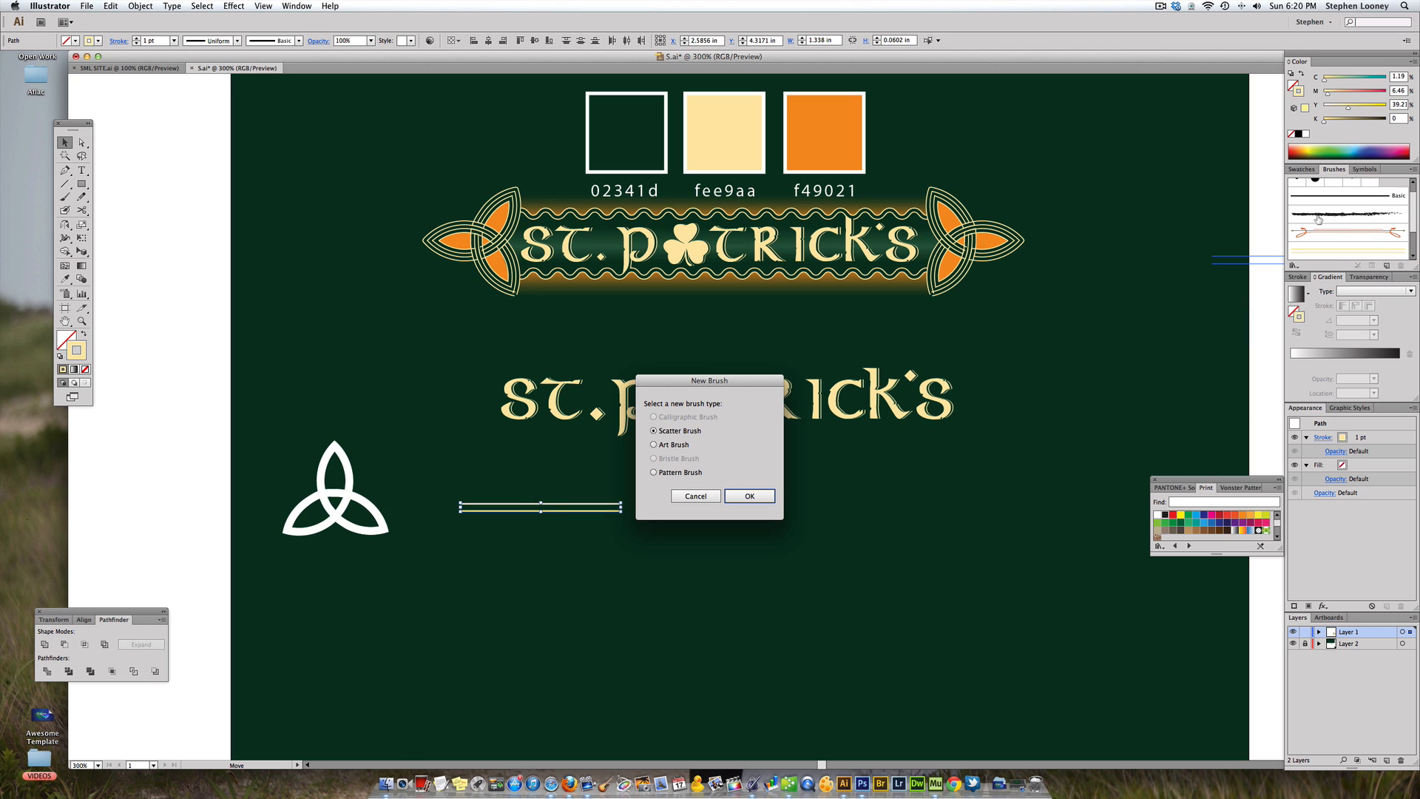
click(654, 444)
click(750, 495)
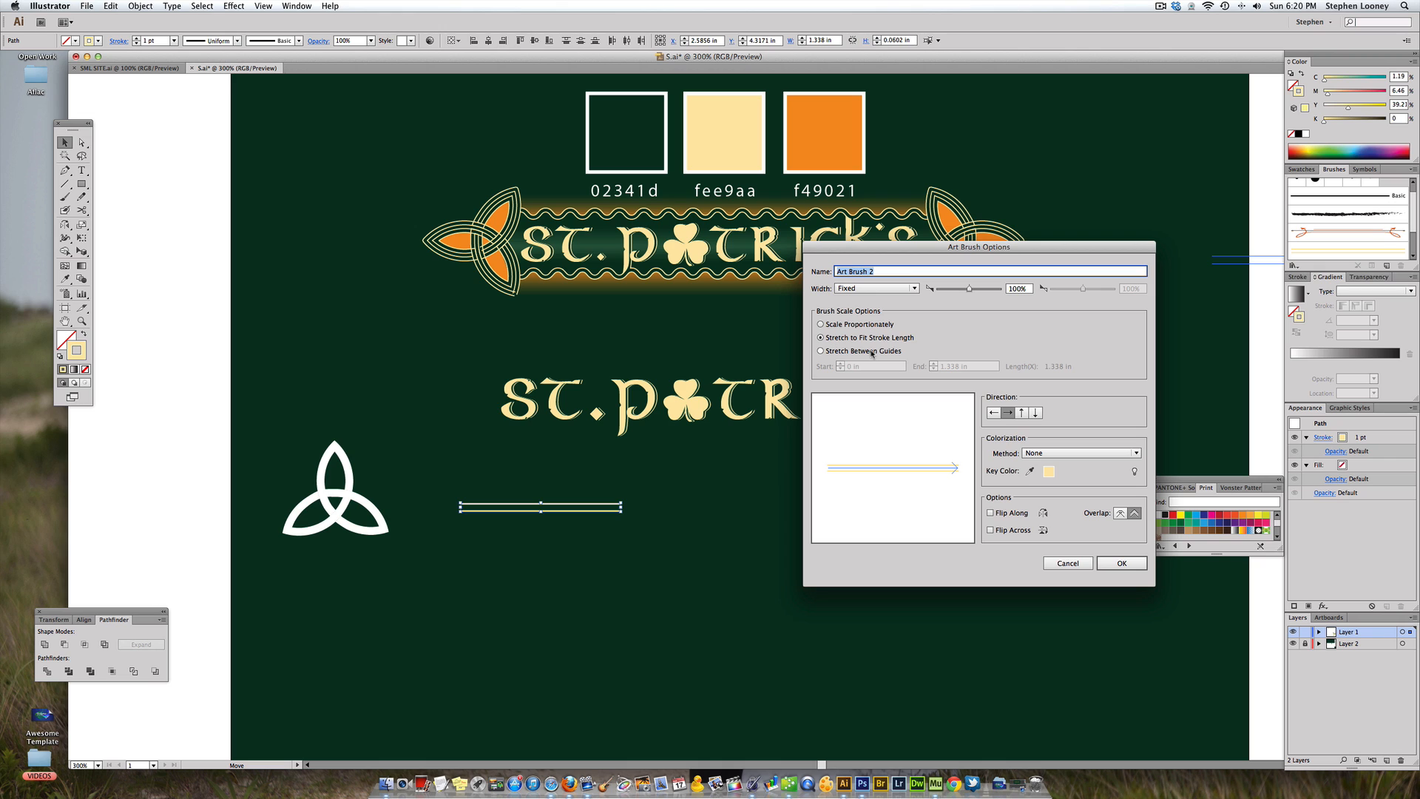
click(1114, 565)
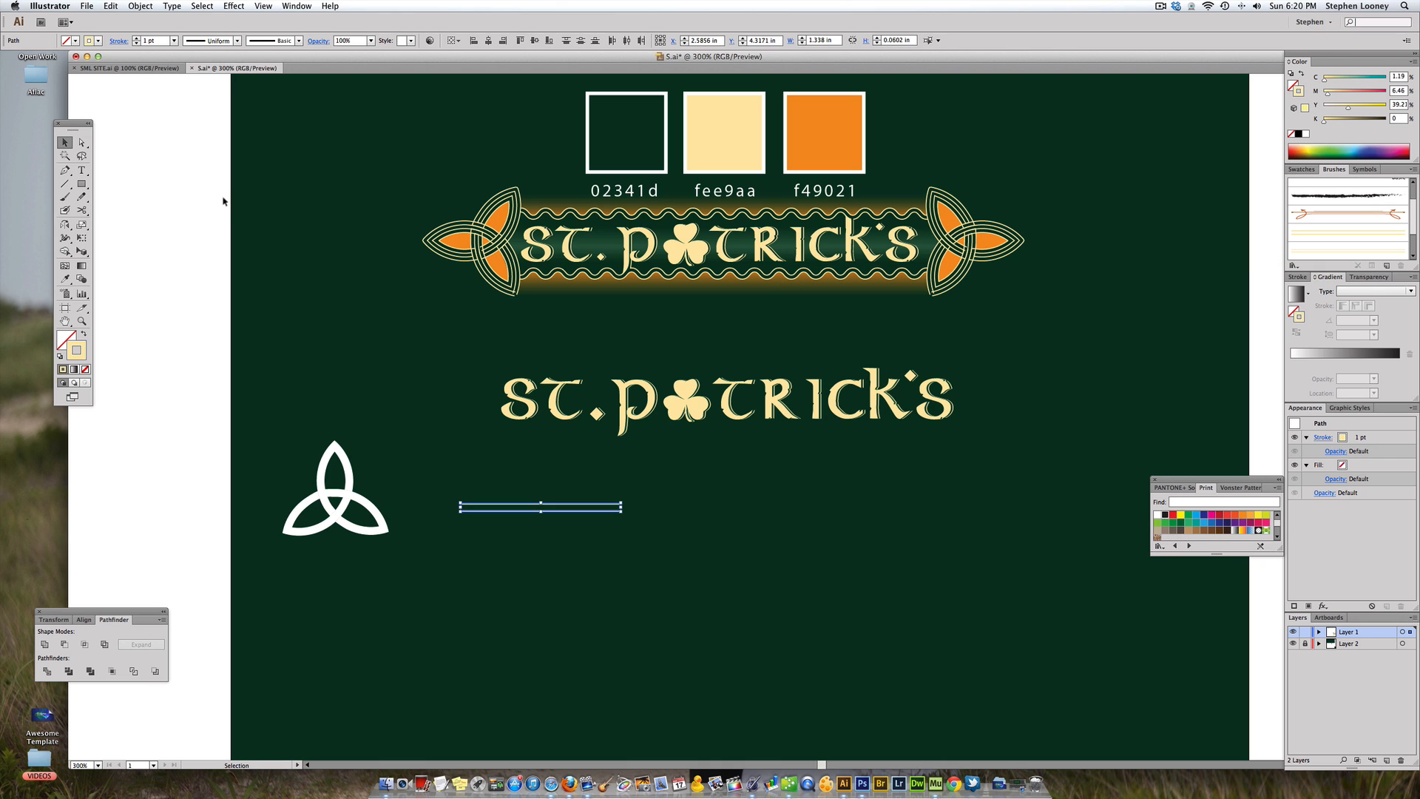
- Test the new art brush with loose freehand strokes across the artboard and undo them
key(b)
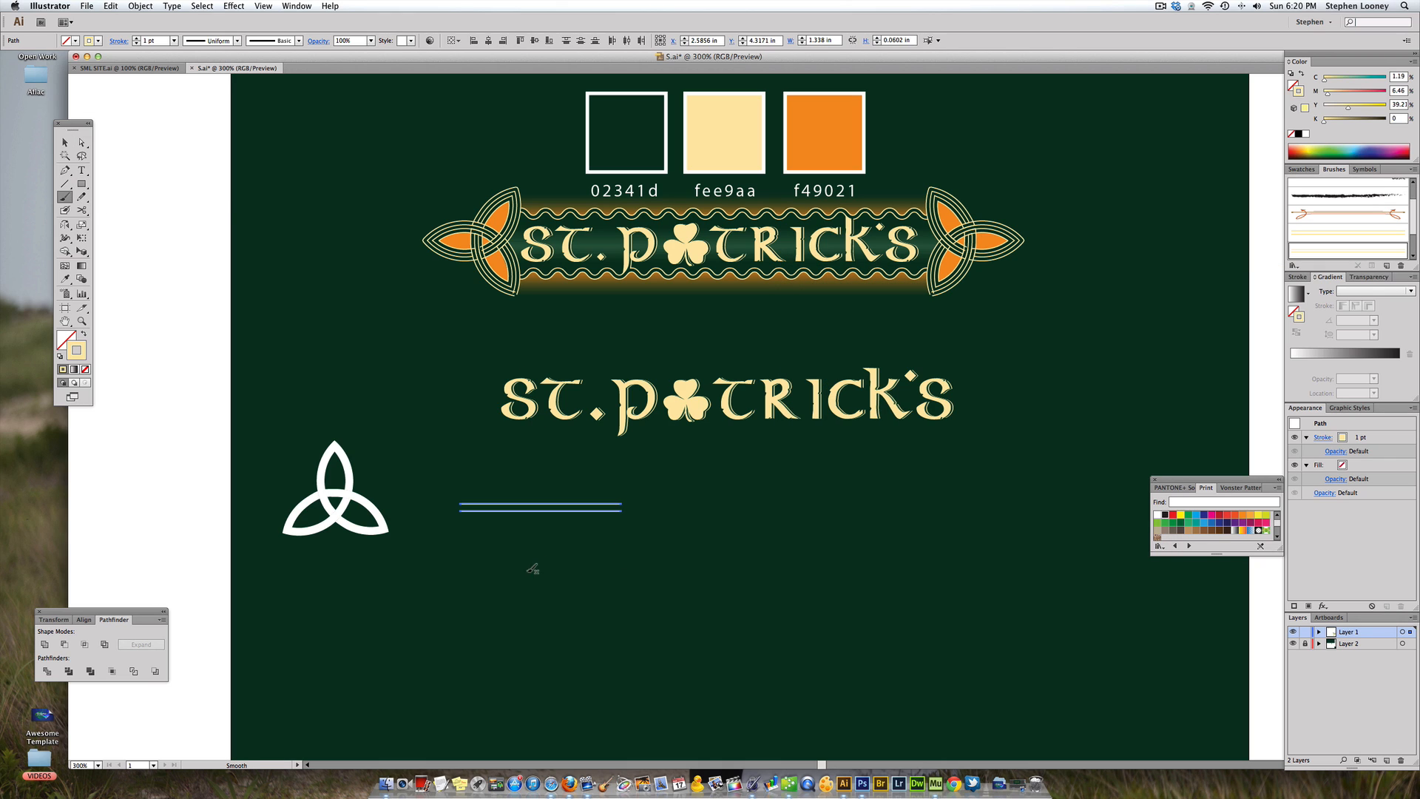
drag(713, 501, 878, 564)
key(super+z)
mouse_move(635, 556)
mouse_down()
mouse_move(701, 608)
mouse_move(868, 645)
mouse_move(1002, 644)
mouse_up()
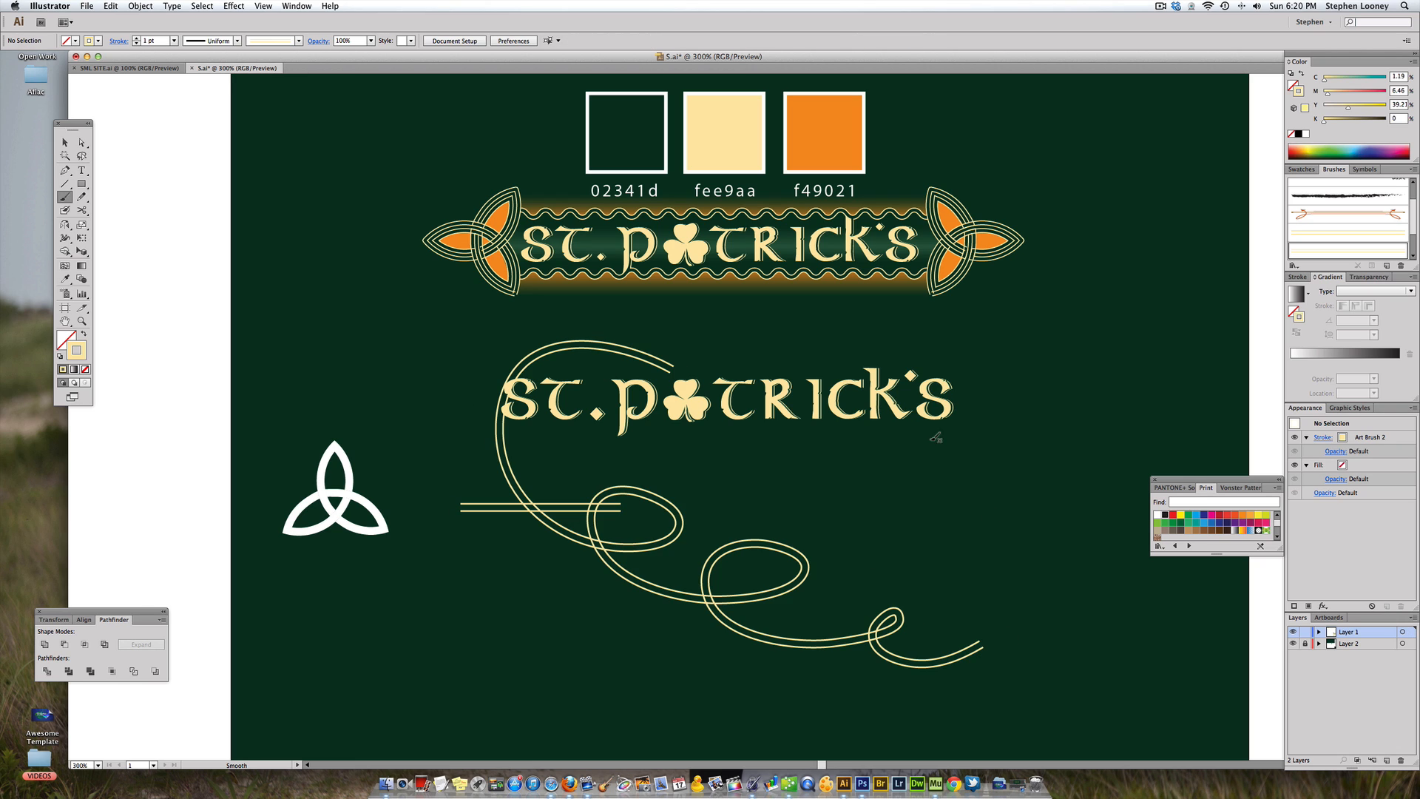
key(super+z)
- Delete the two source lines and draw a horizontal line about 3.72 in long just above the new lettering
click(65, 142)
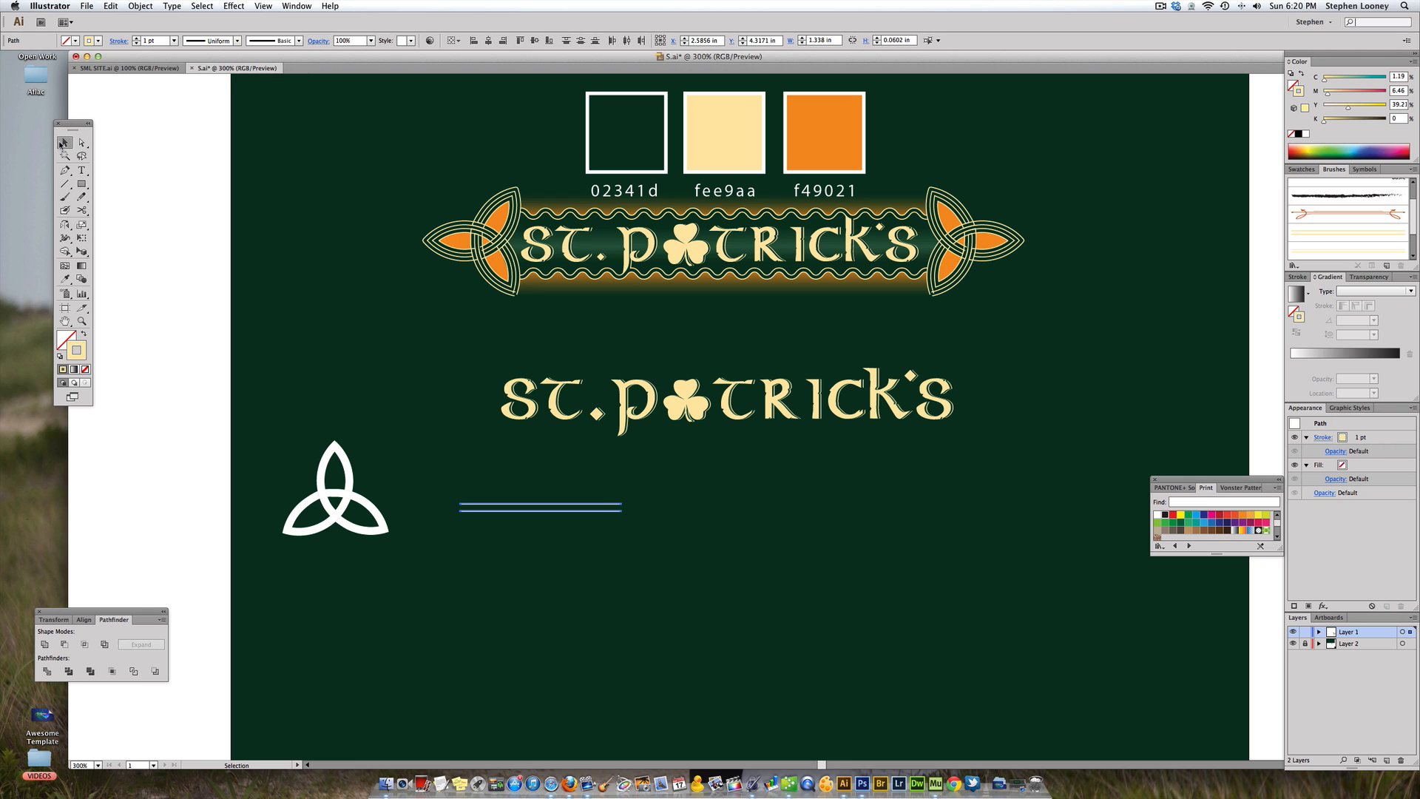
key(Delete)
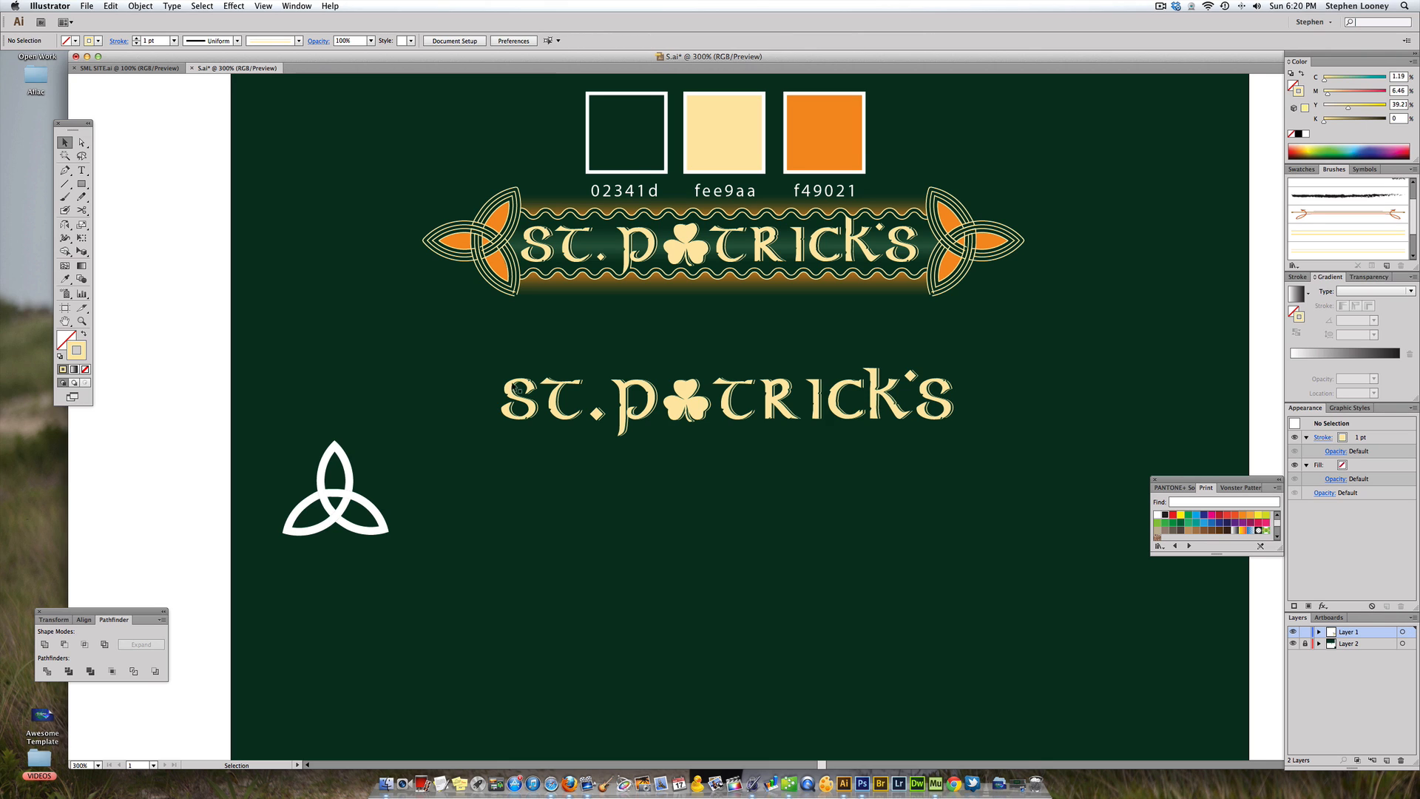
drag(501, 339, 498, 352)
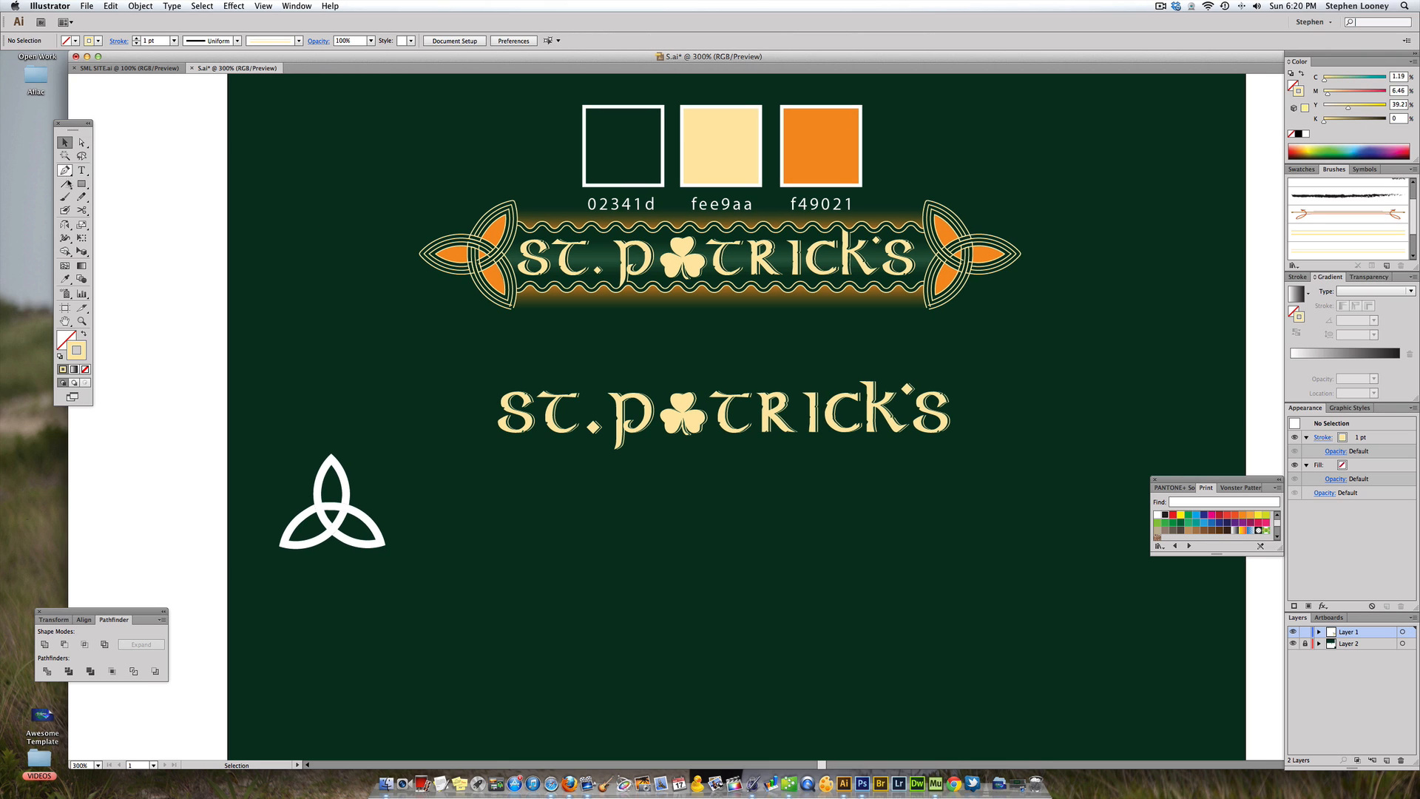
click(66, 183)
drag(500, 379, 947, 386)
key(v)
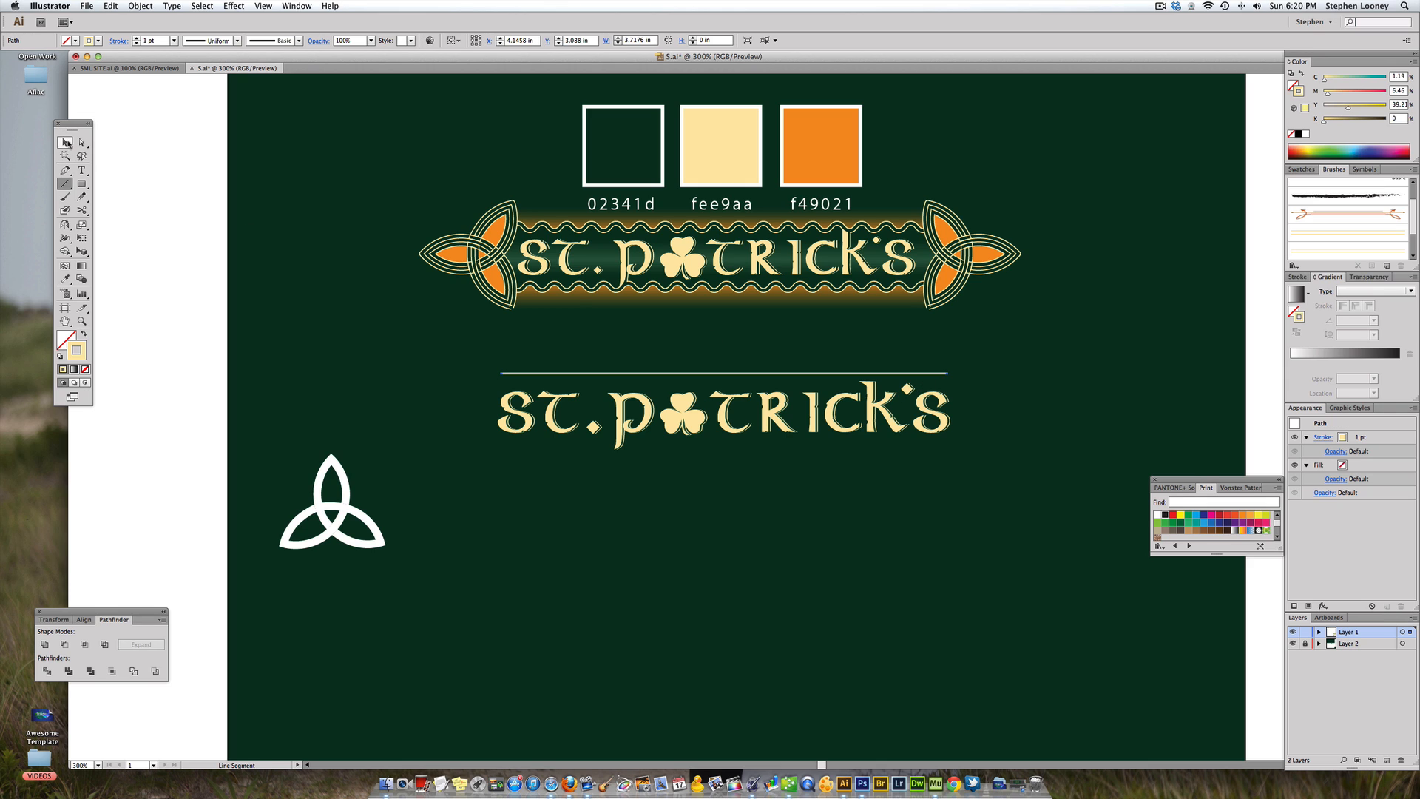
- Copy the line straight down about 0.59 in to the lower edge of the lettering and deselect it
drag(568, 380, 567, 445)
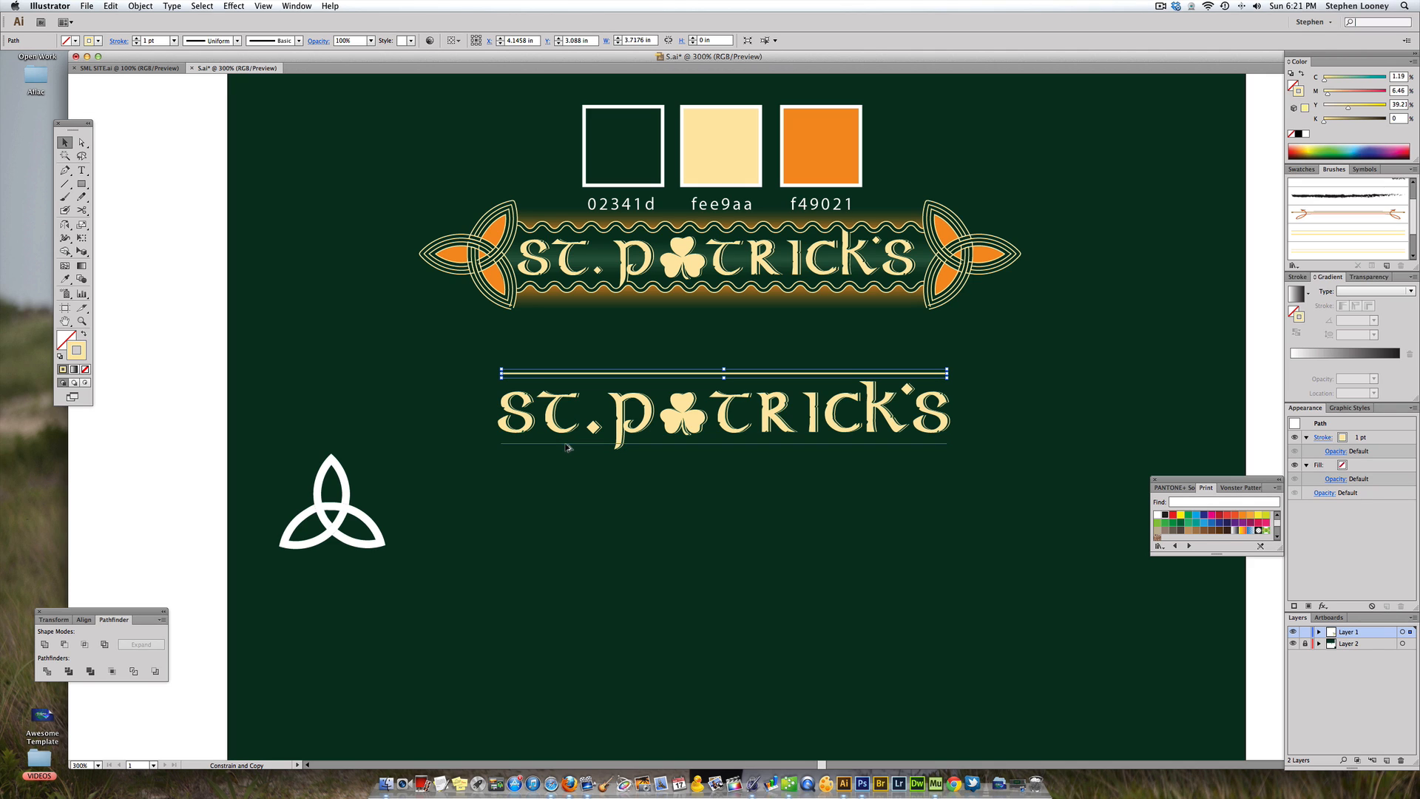
drag(567, 447, 567, 447)
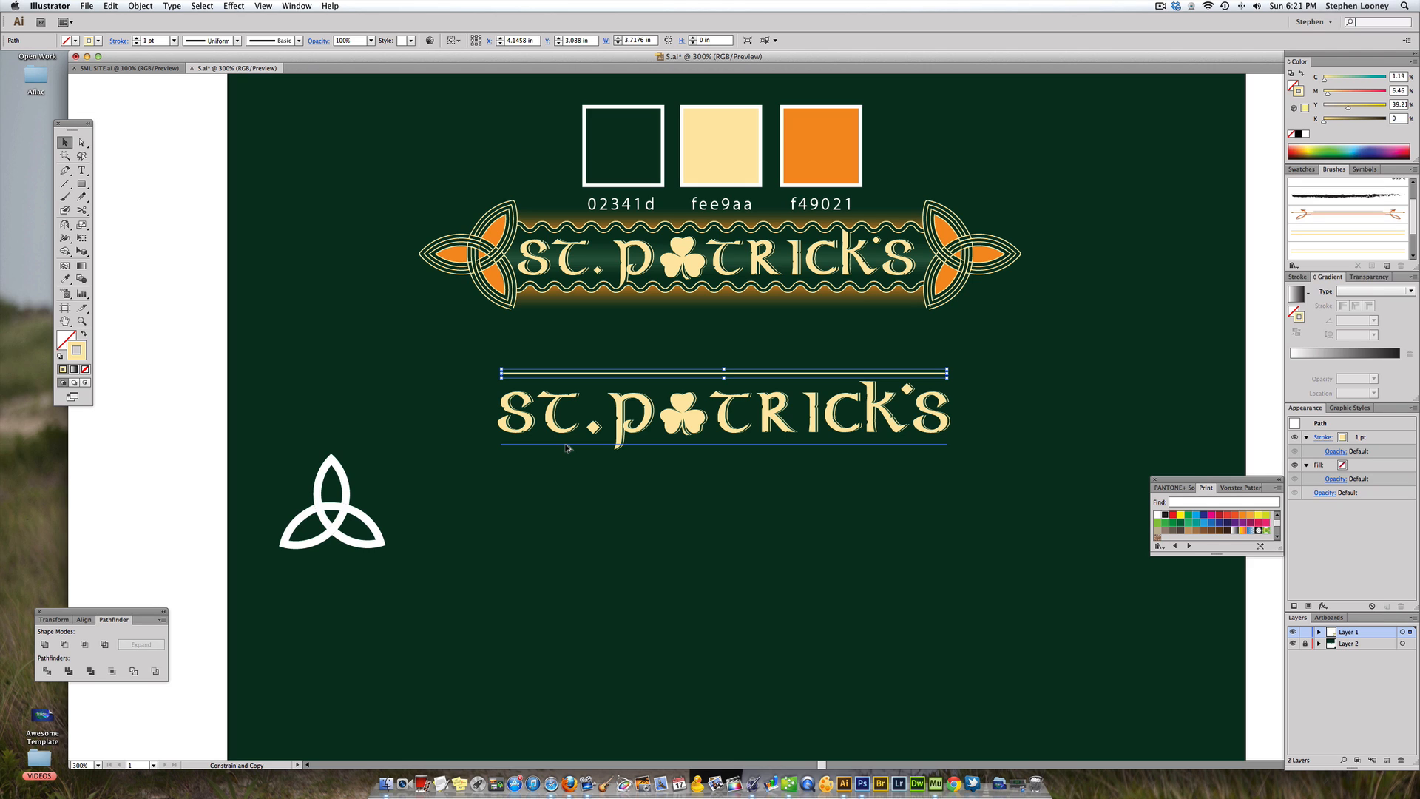
drag(568, 447, 567, 447)
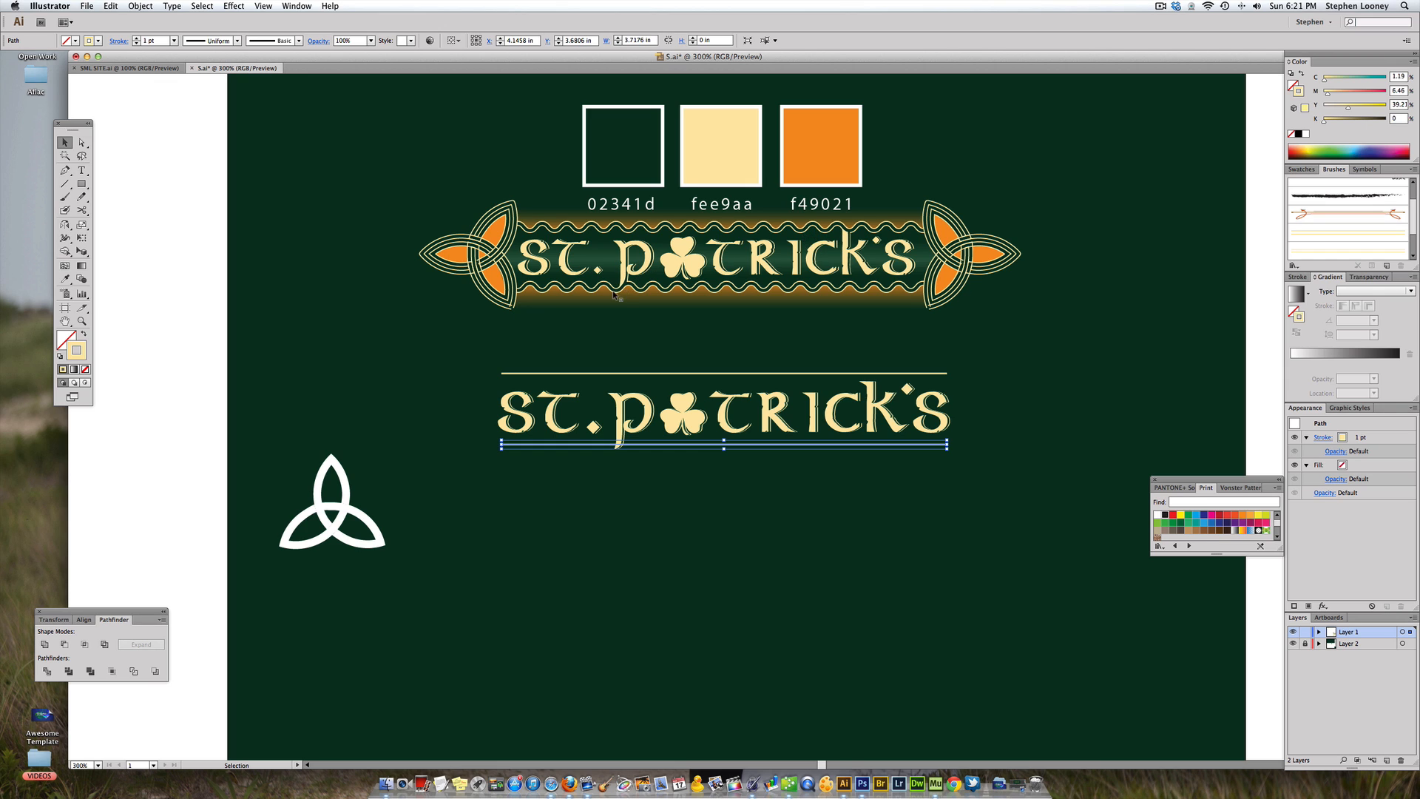
click(661, 509)
- Apply the double-line Art Brush 1 to both border lines and set their stroke weight to 0.5 pt
drag(535, 355, 560, 385)
shift+click(563, 445)
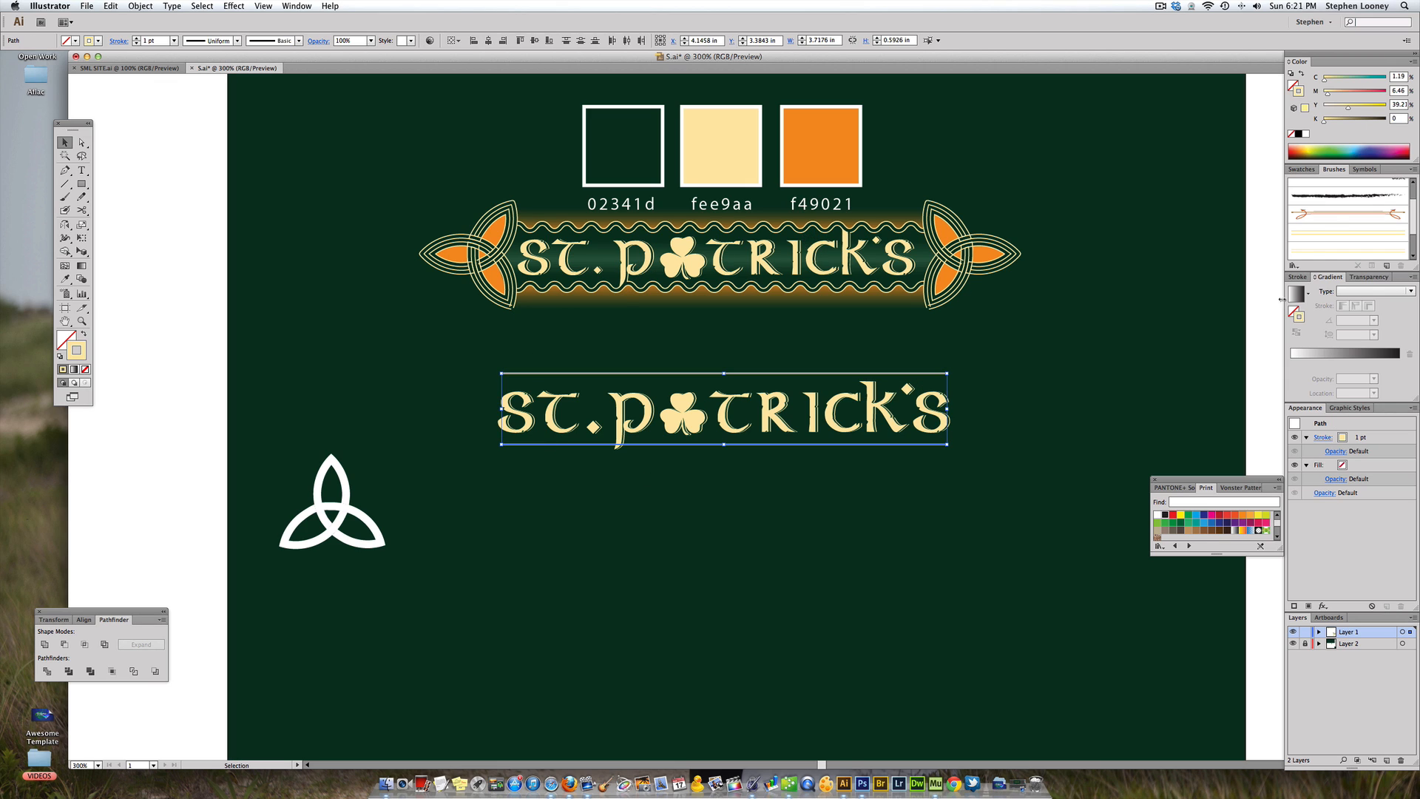
click(1333, 232)
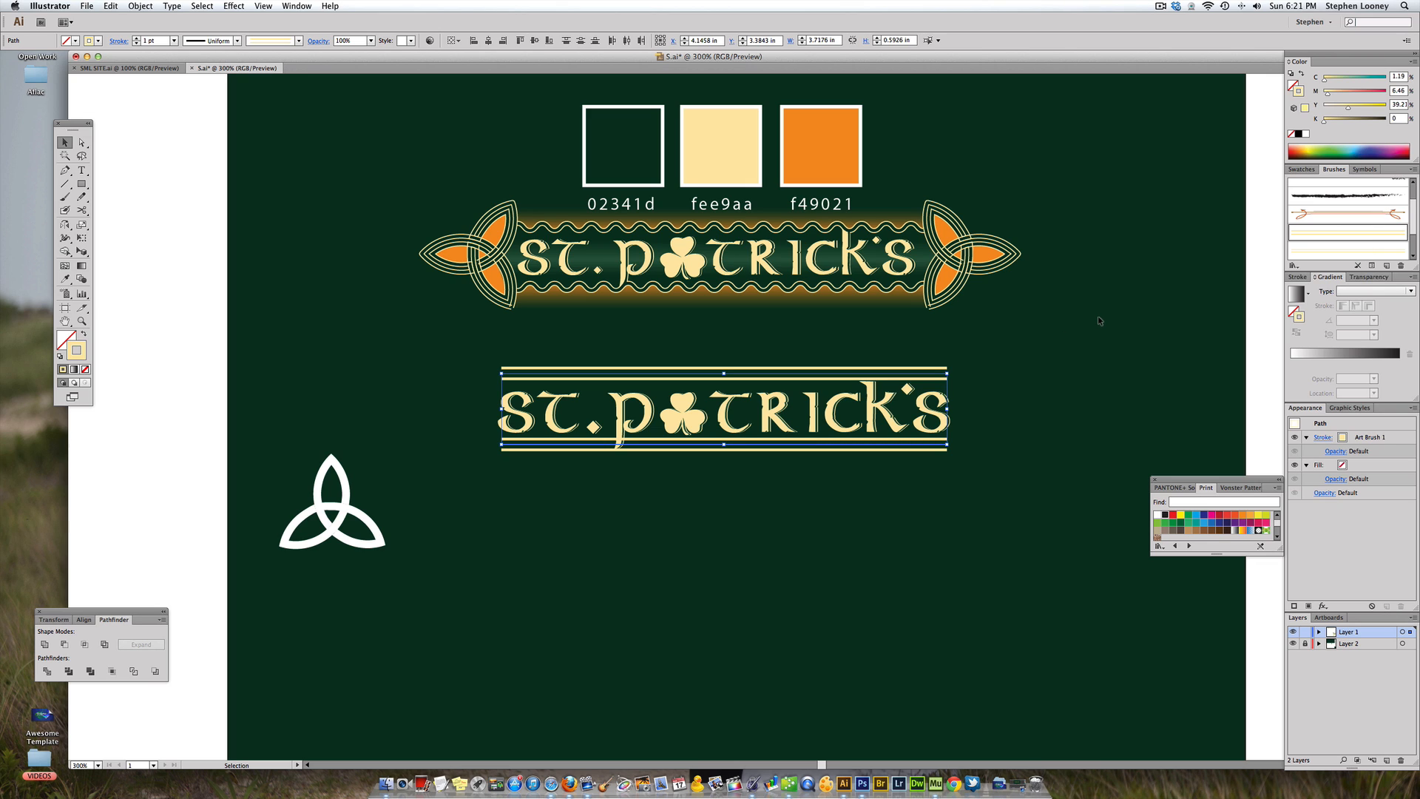
click(1301, 277)
click(1370, 291)
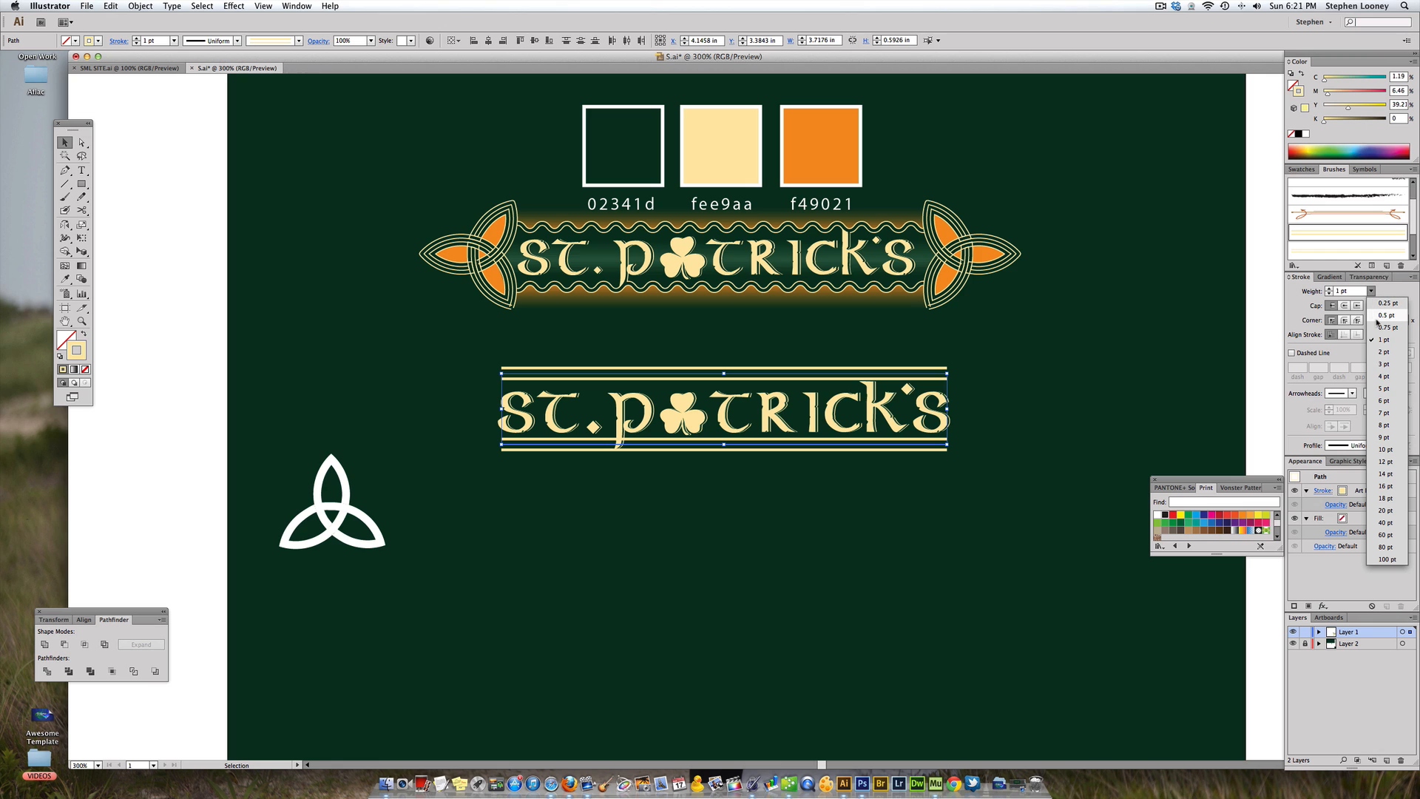
click(1383, 316)
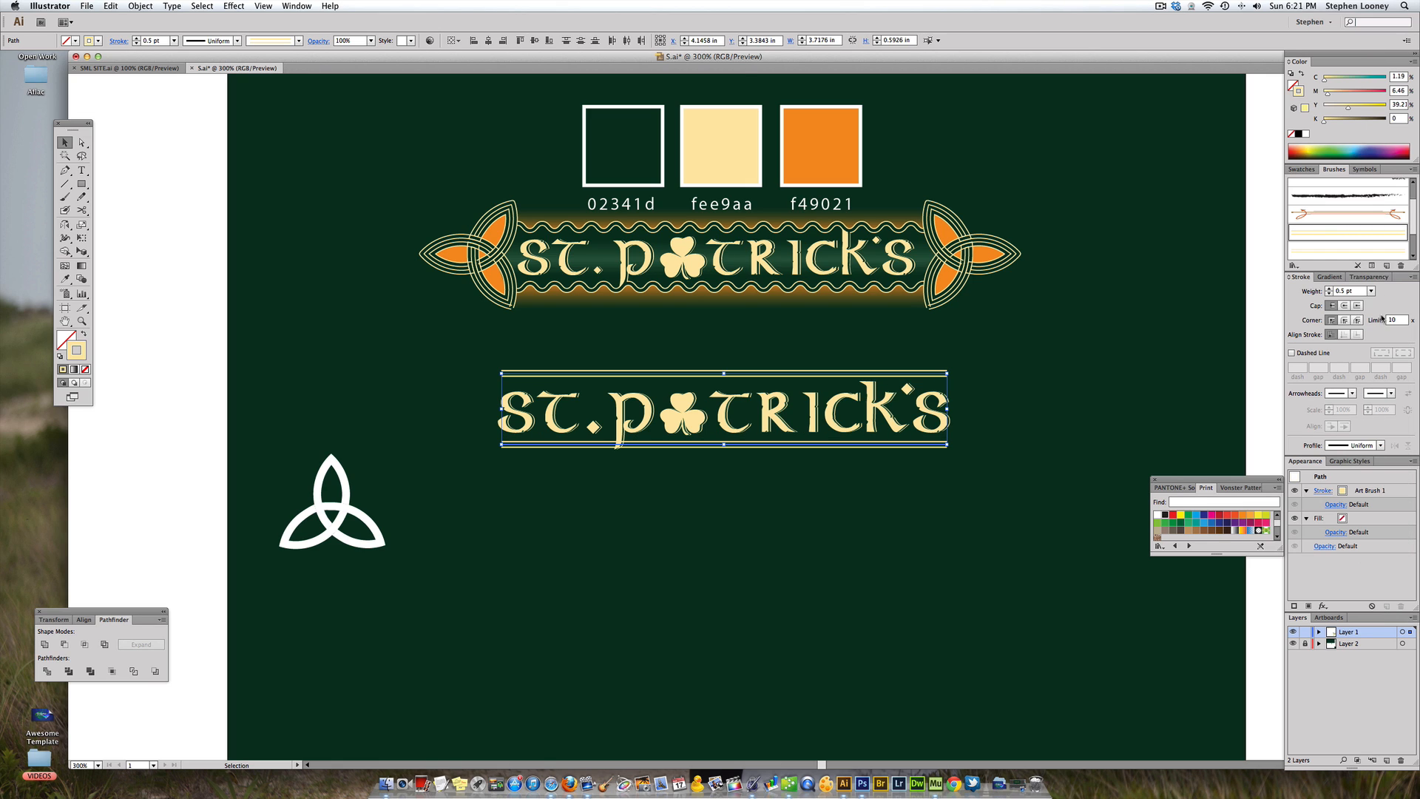
click(1028, 350)
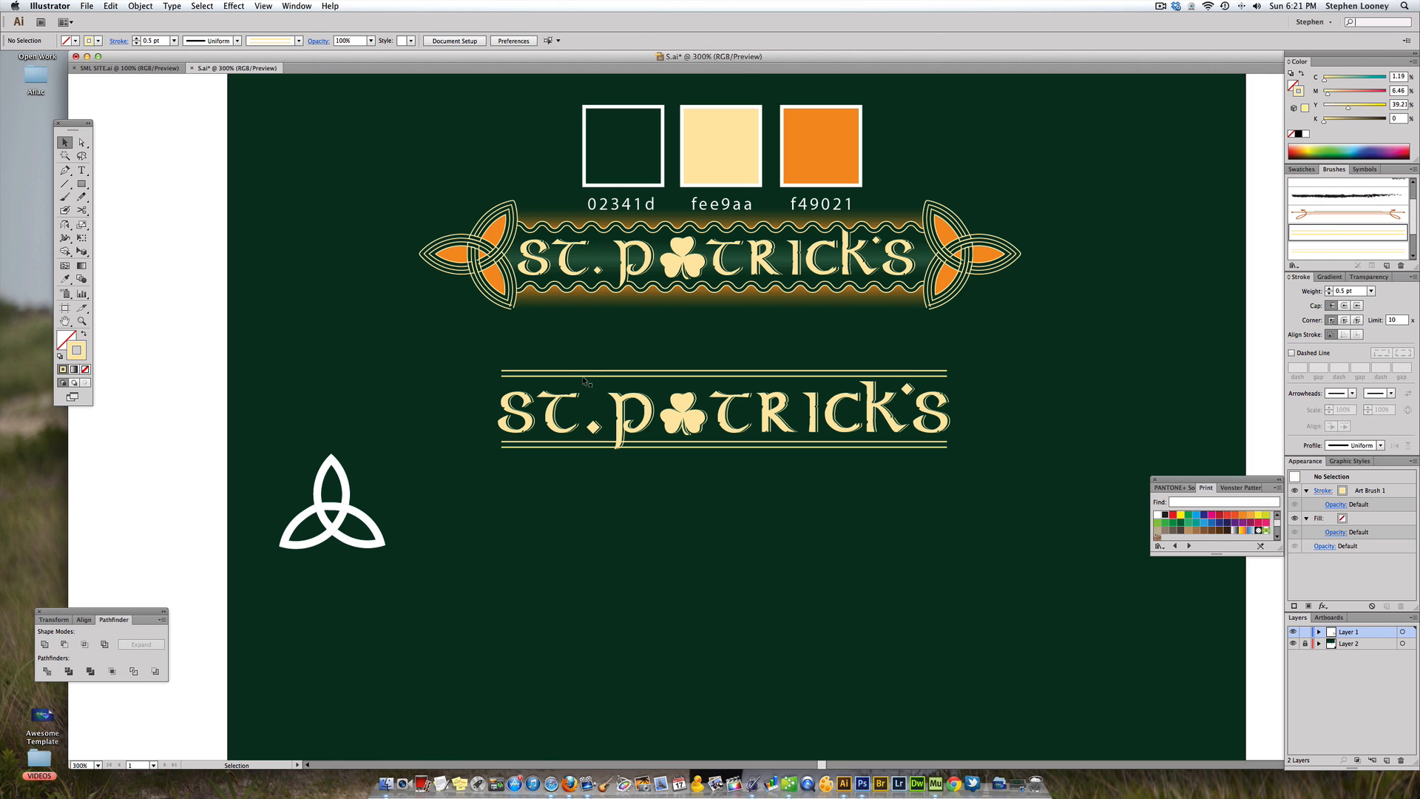
- Move the white triquetra about 0.19 in to the right and deselect it
drag(297, 437, 352, 487)
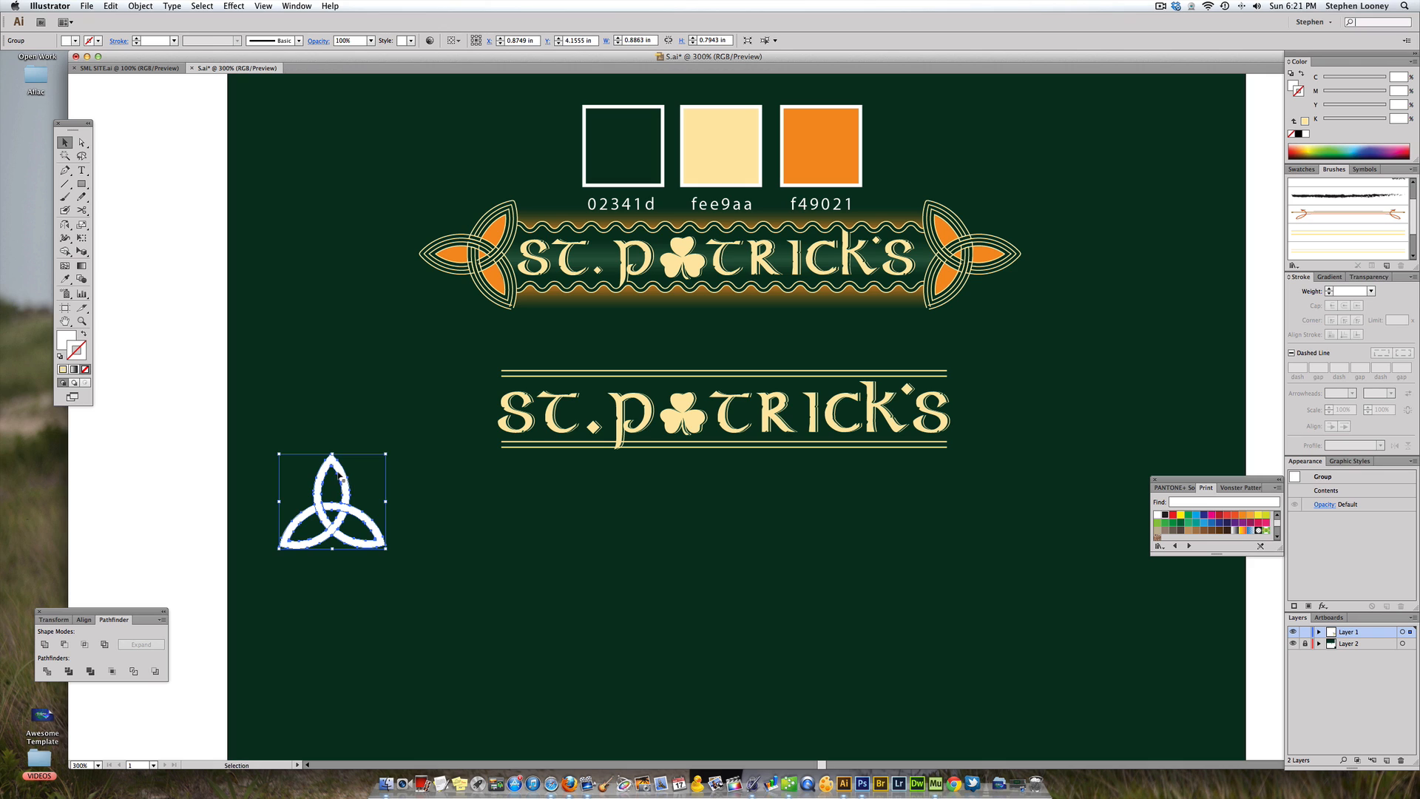
scroll(358, 456, down, 1)
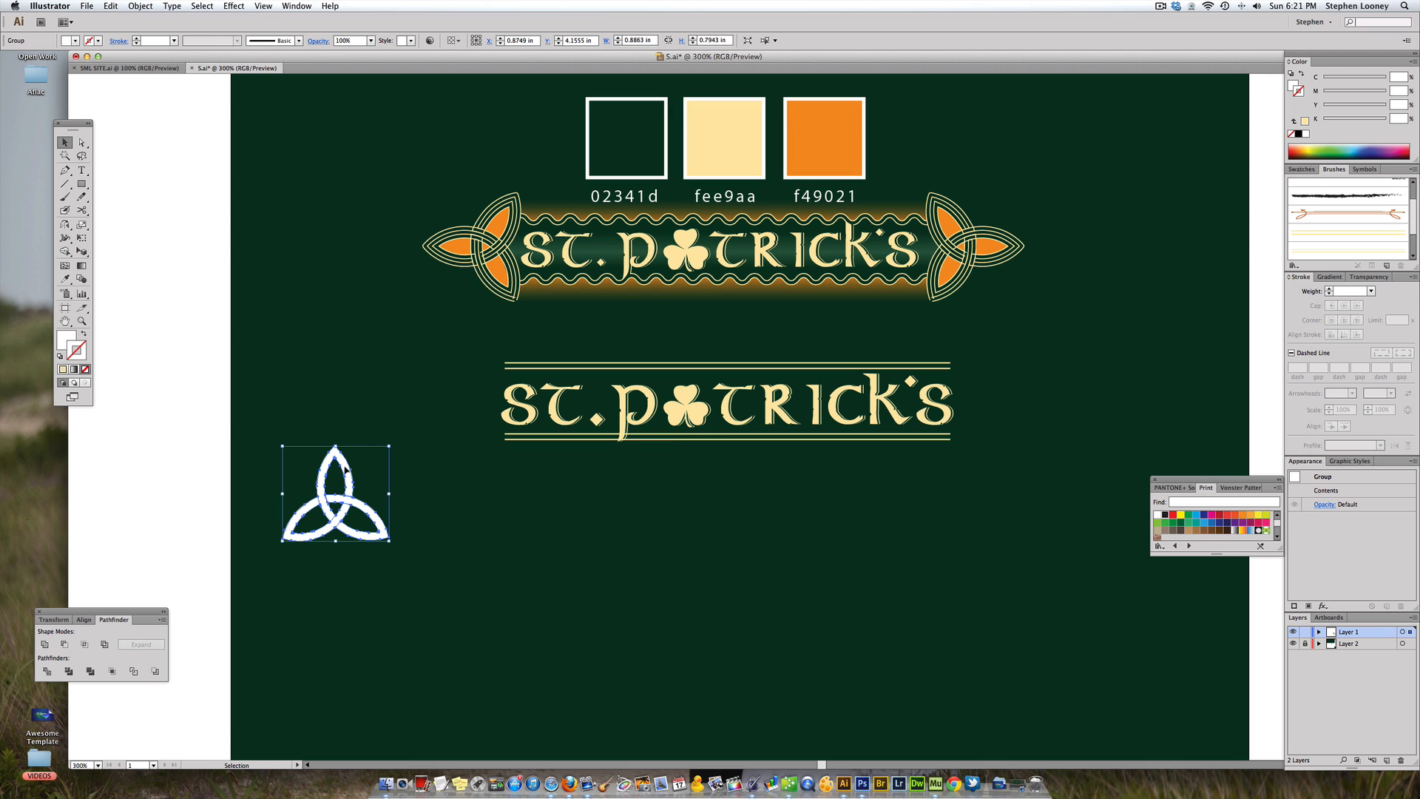
drag(352, 467, 374, 468)
click(432, 484)
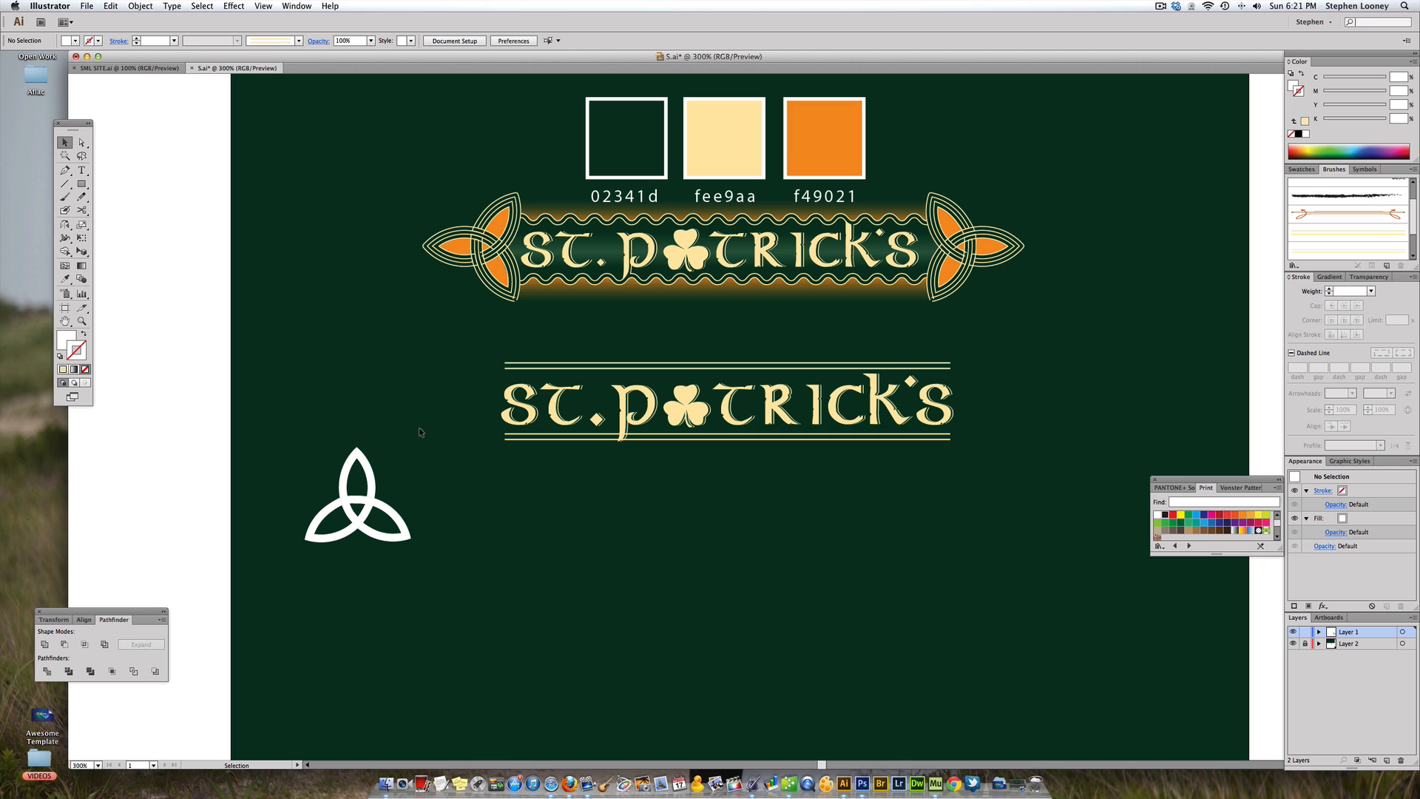
- Examine the triquetra up close, checking how its interlaced bands cross and how its outline is built
click(372, 472)
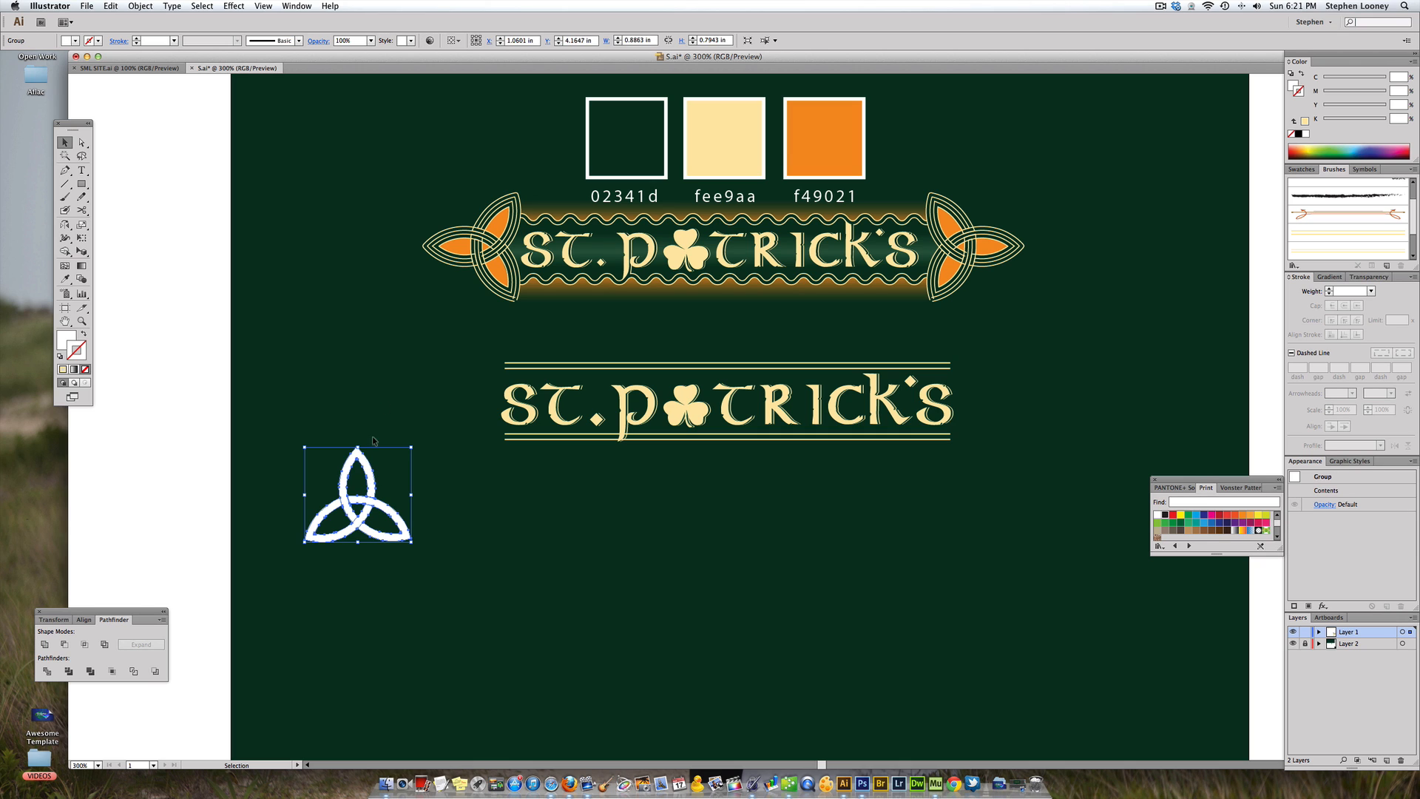
click(383, 453)
drag(267, 398, 571, 606)
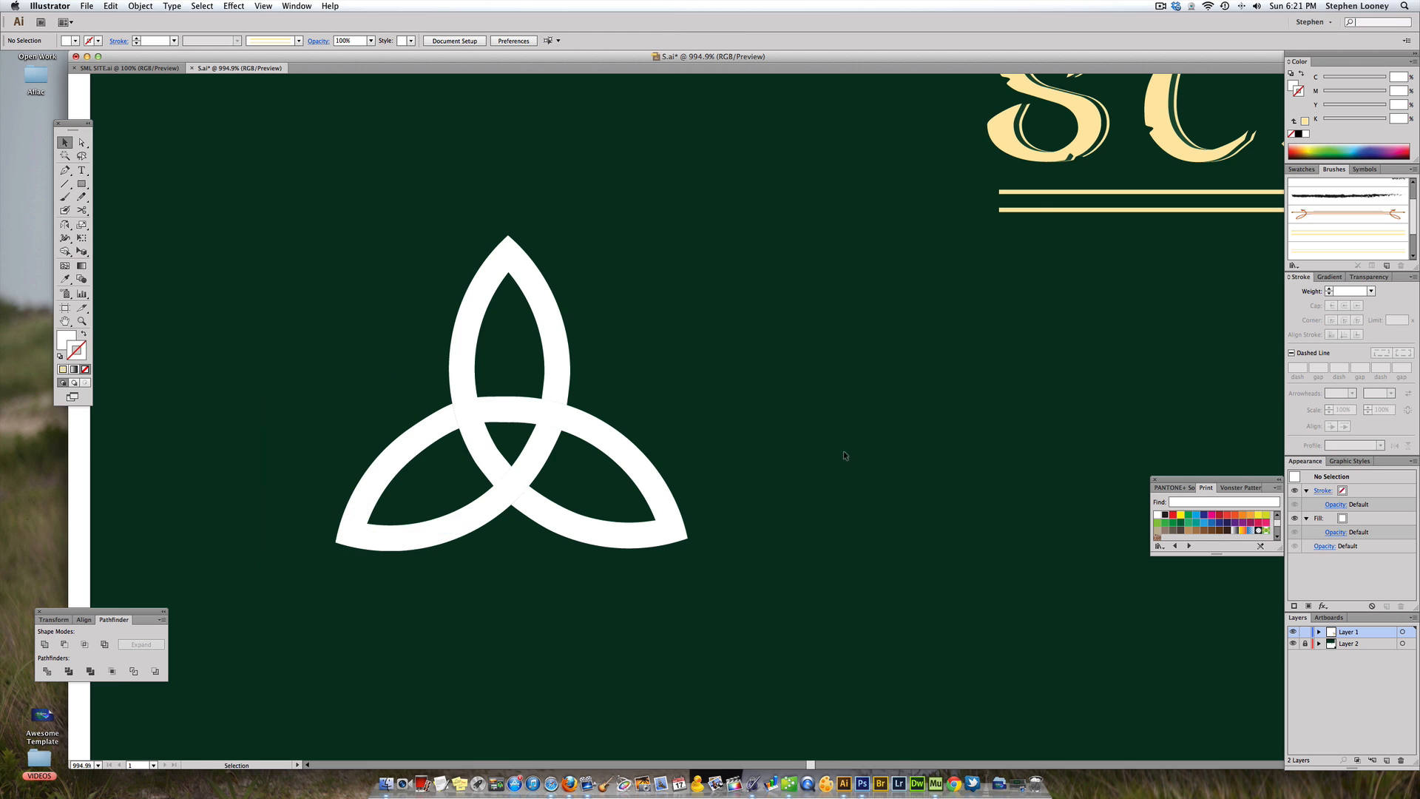
key(space)
drag(710, 441, 751, 440)
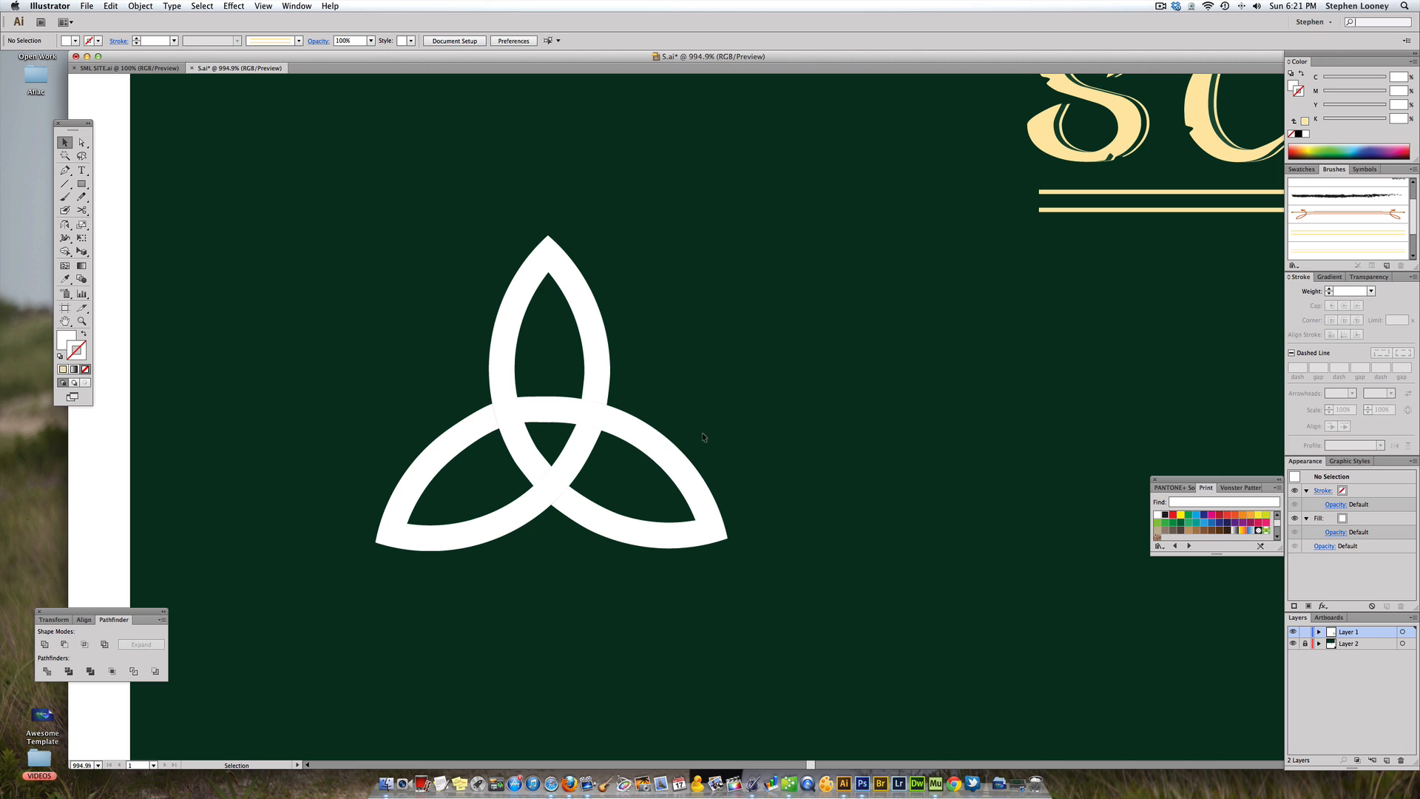
scroll(773, 362, up, 1)
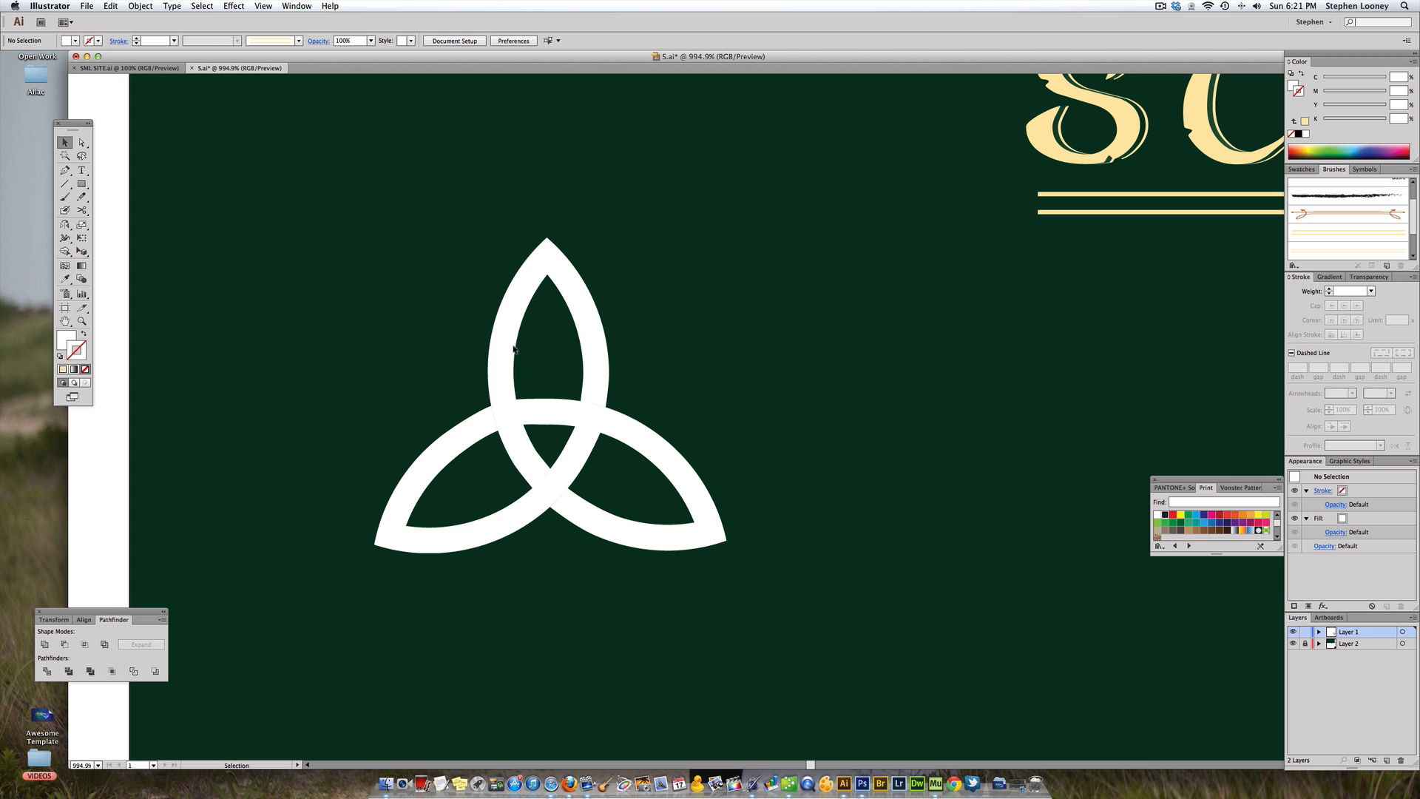
alt+super+click(812, 372)
alt+super+click(812, 373)
key(space)
drag(568, 433, 554, 437)
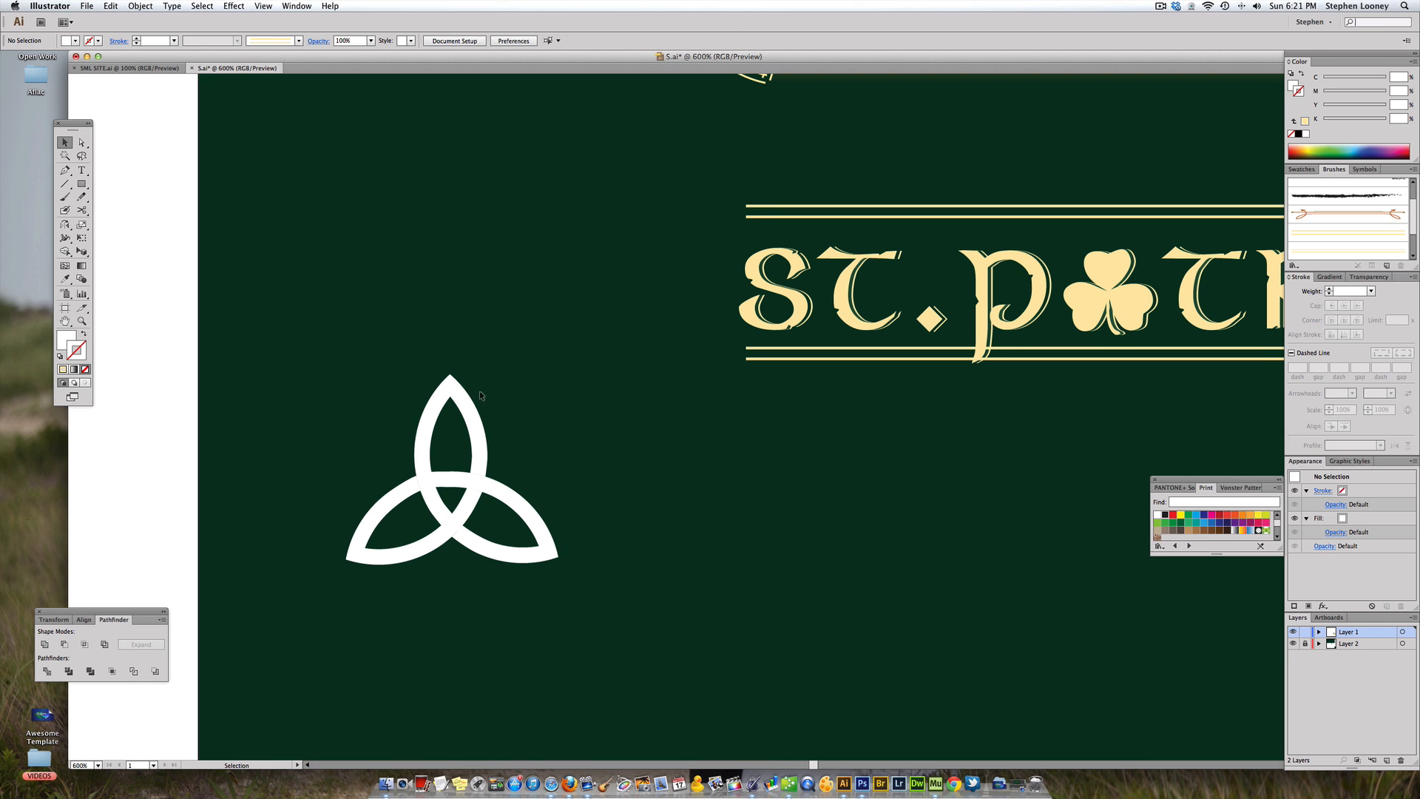
click(455, 419)
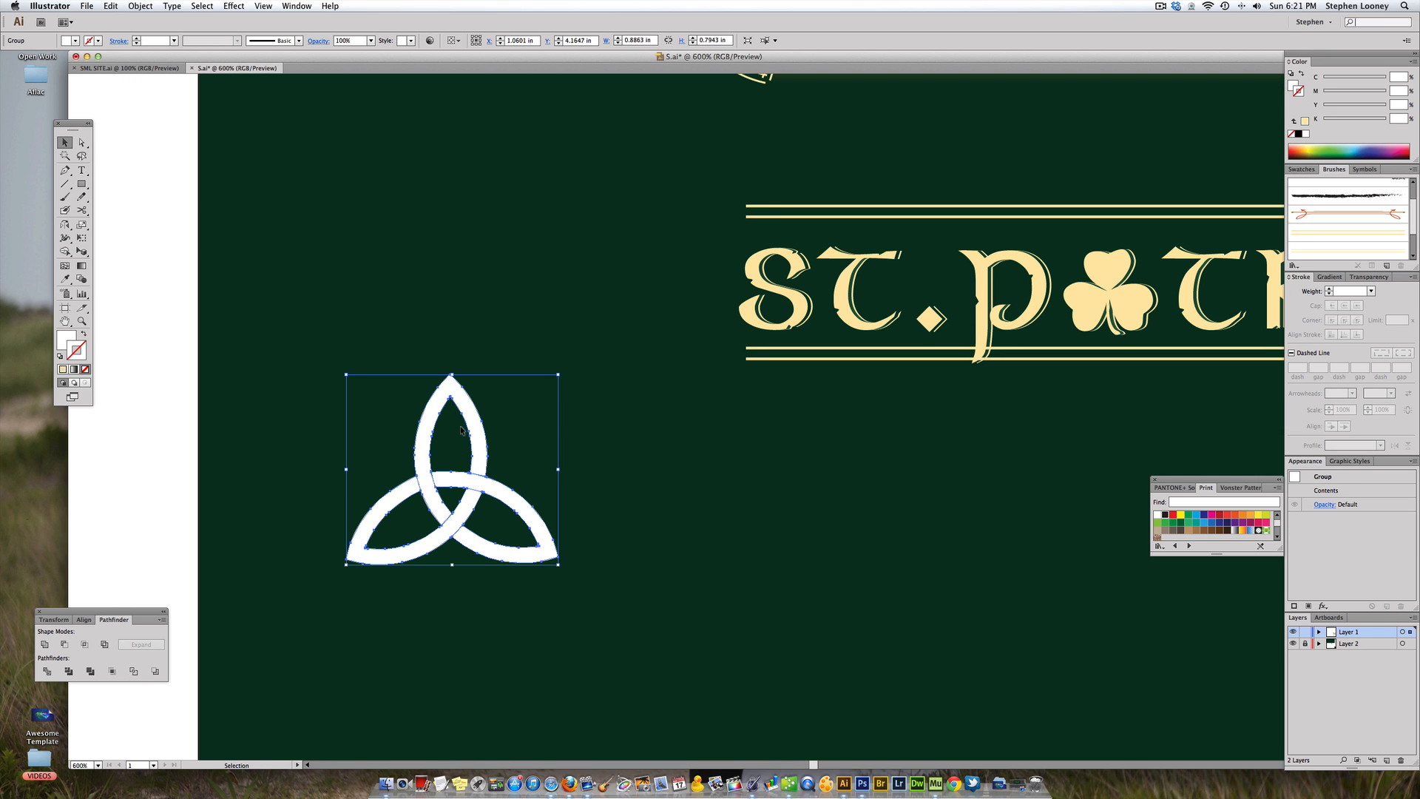
key(super+space)
drag(313, 336, 769, 672)
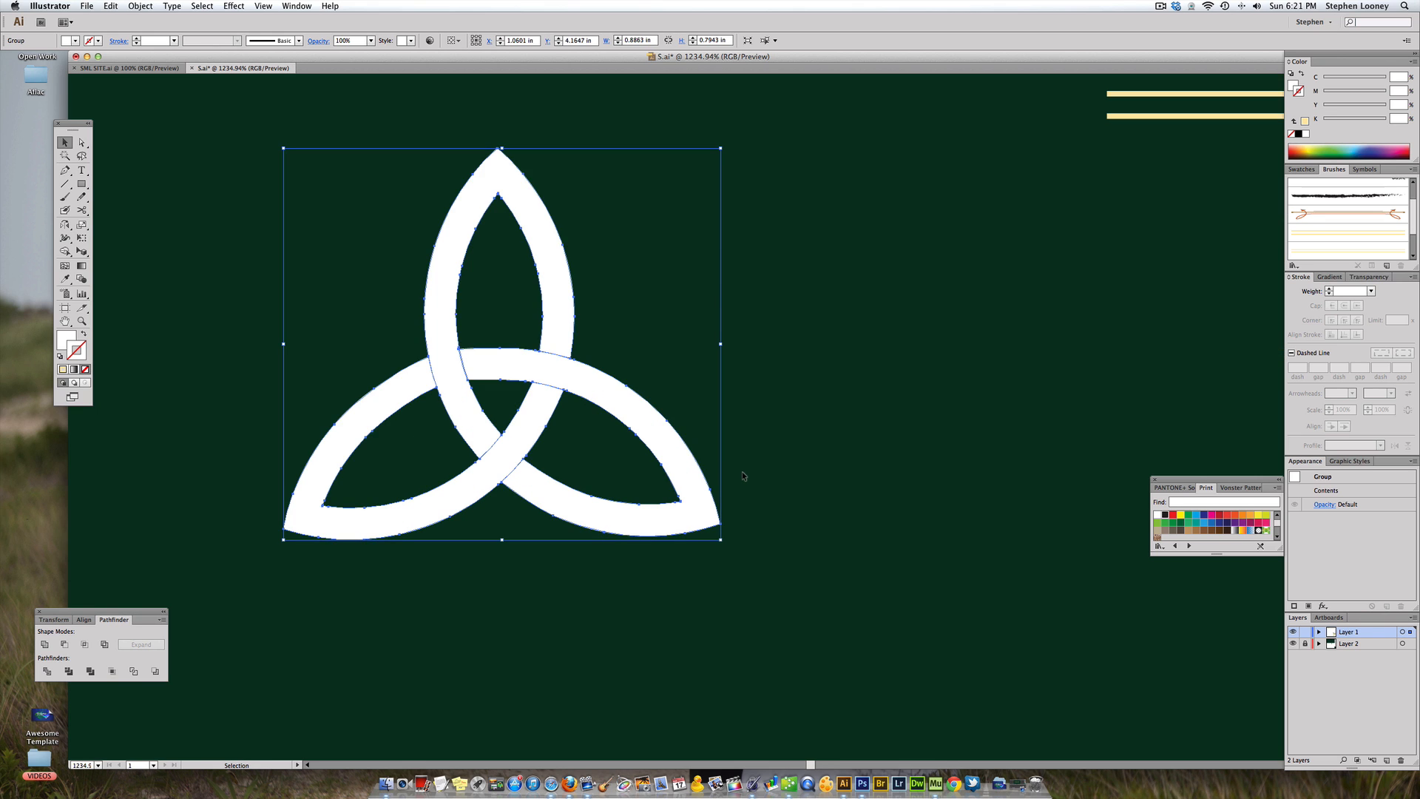
key(super+alt+space)
alt+super+click(714, 361)
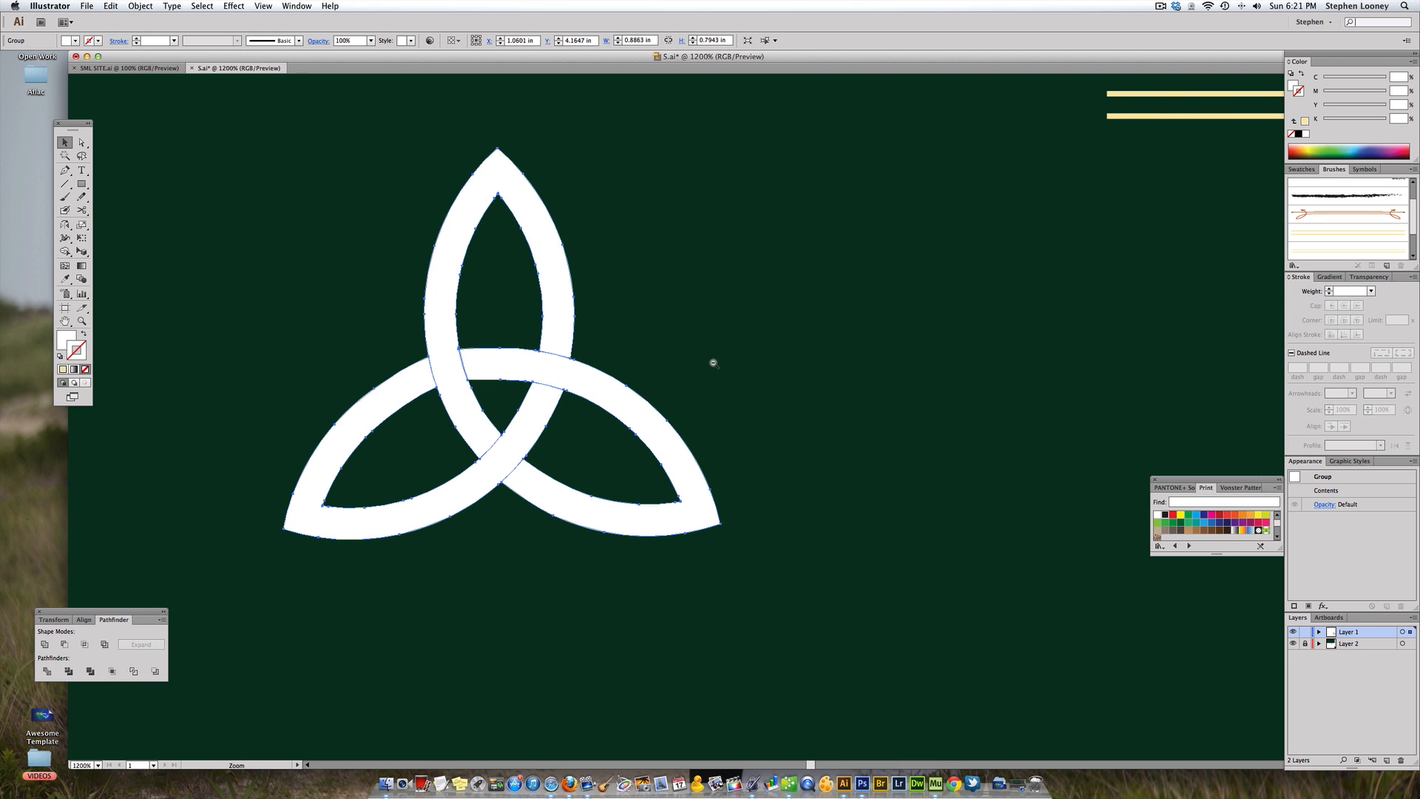
alt+super+click(713, 364)
alt+super+click(717, 367)
alt+super+click(717, 368)
drag(699, 370, 602, 362)
drag(666, 398, 537, 221)
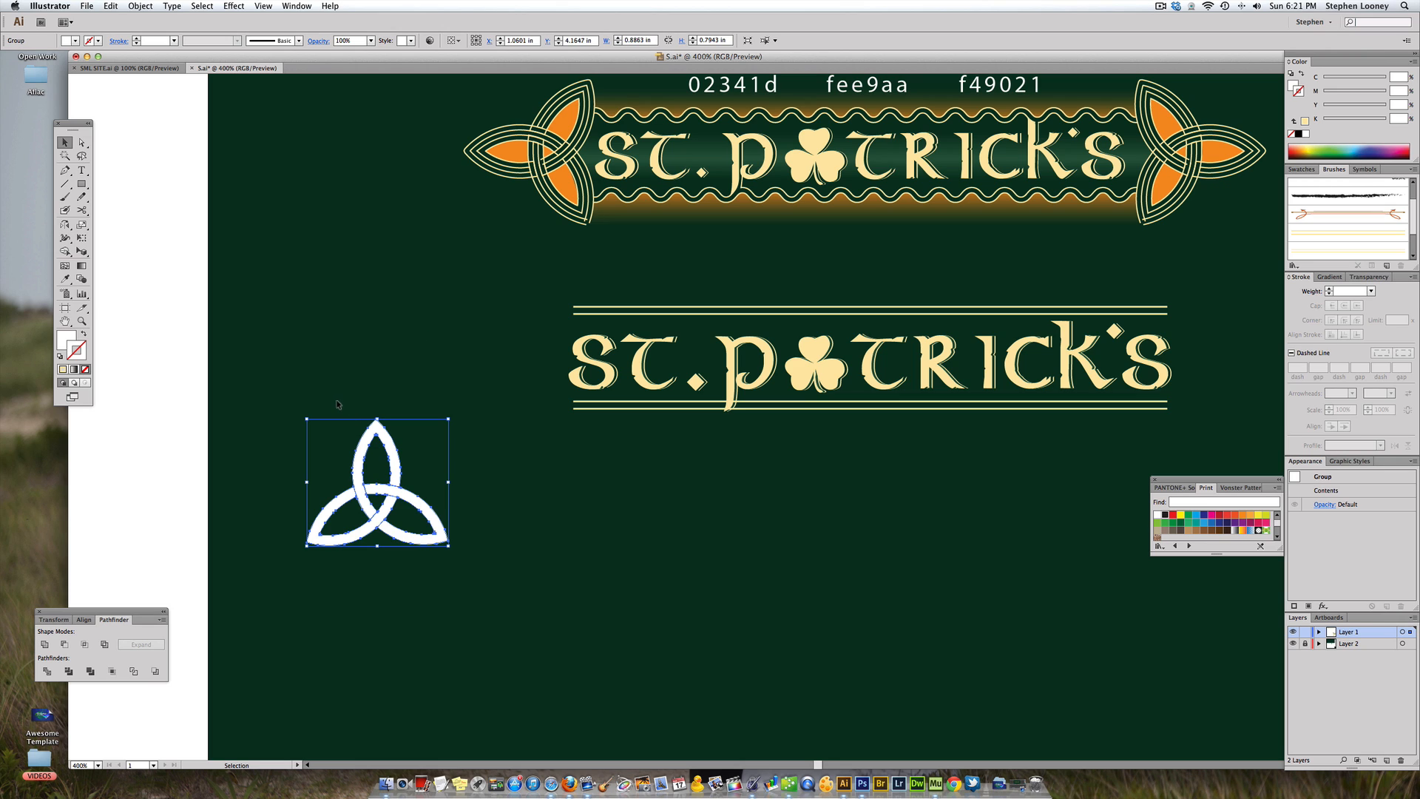
- Apply the double-line art brush to the triquetra's outlines and remove its white fill
drag(289, 389, 507, 611)
click(1341, 239)
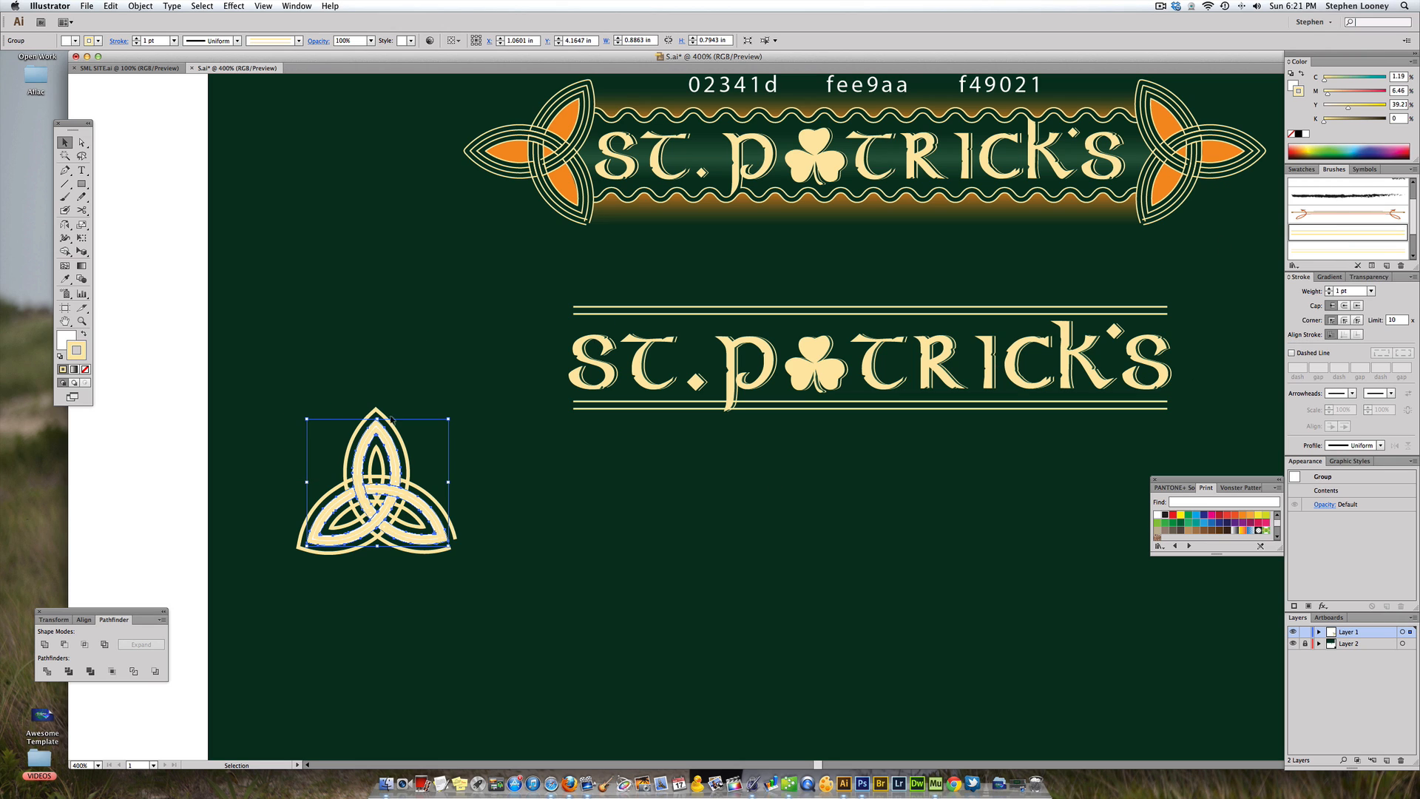
click(358, 358)
click(375, 420)
click(85, 370)
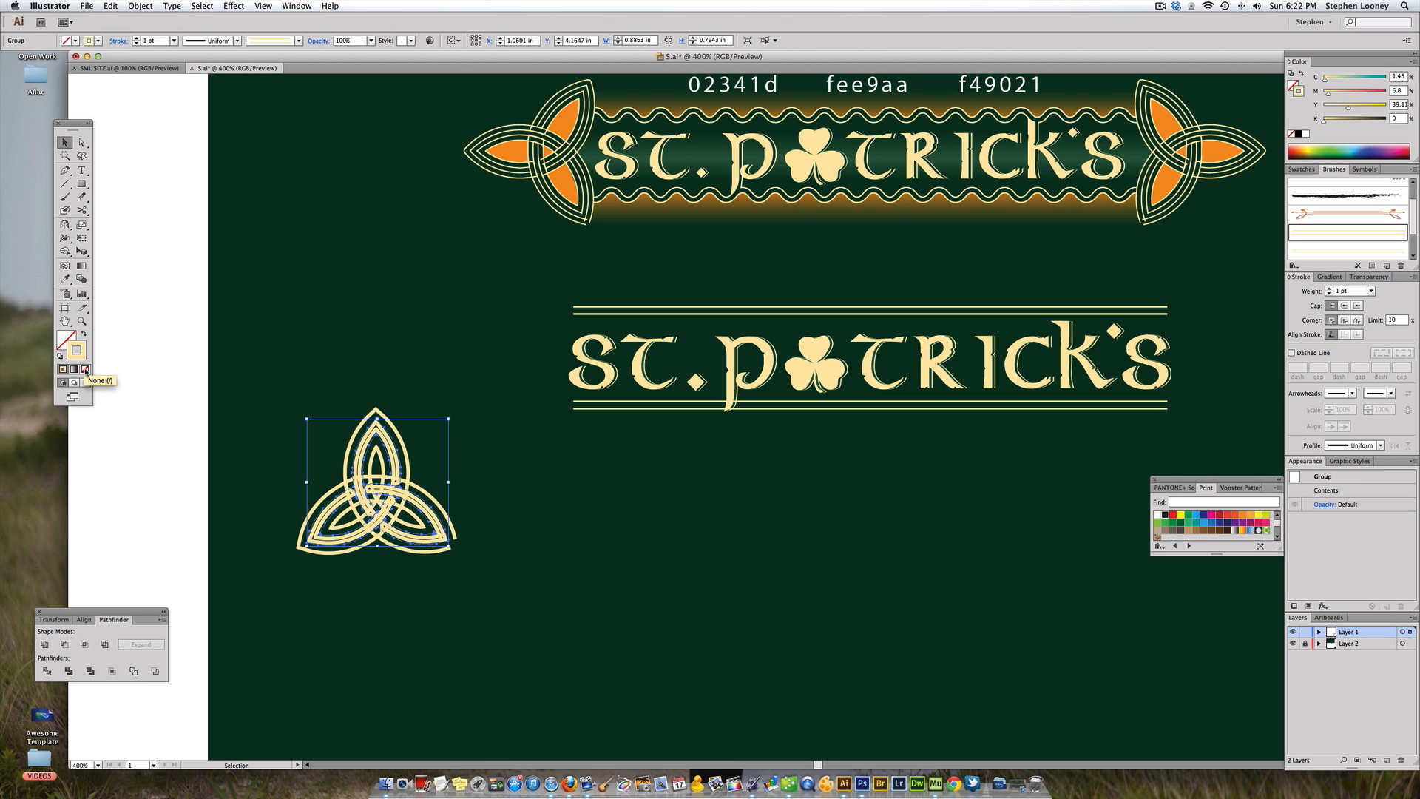
click(85, 370)
key(super+z)
- Set the triquetra's stroke weight to 0.25 pt and move it about 0.48 in right and 0.48 in up
click(1371, 291)
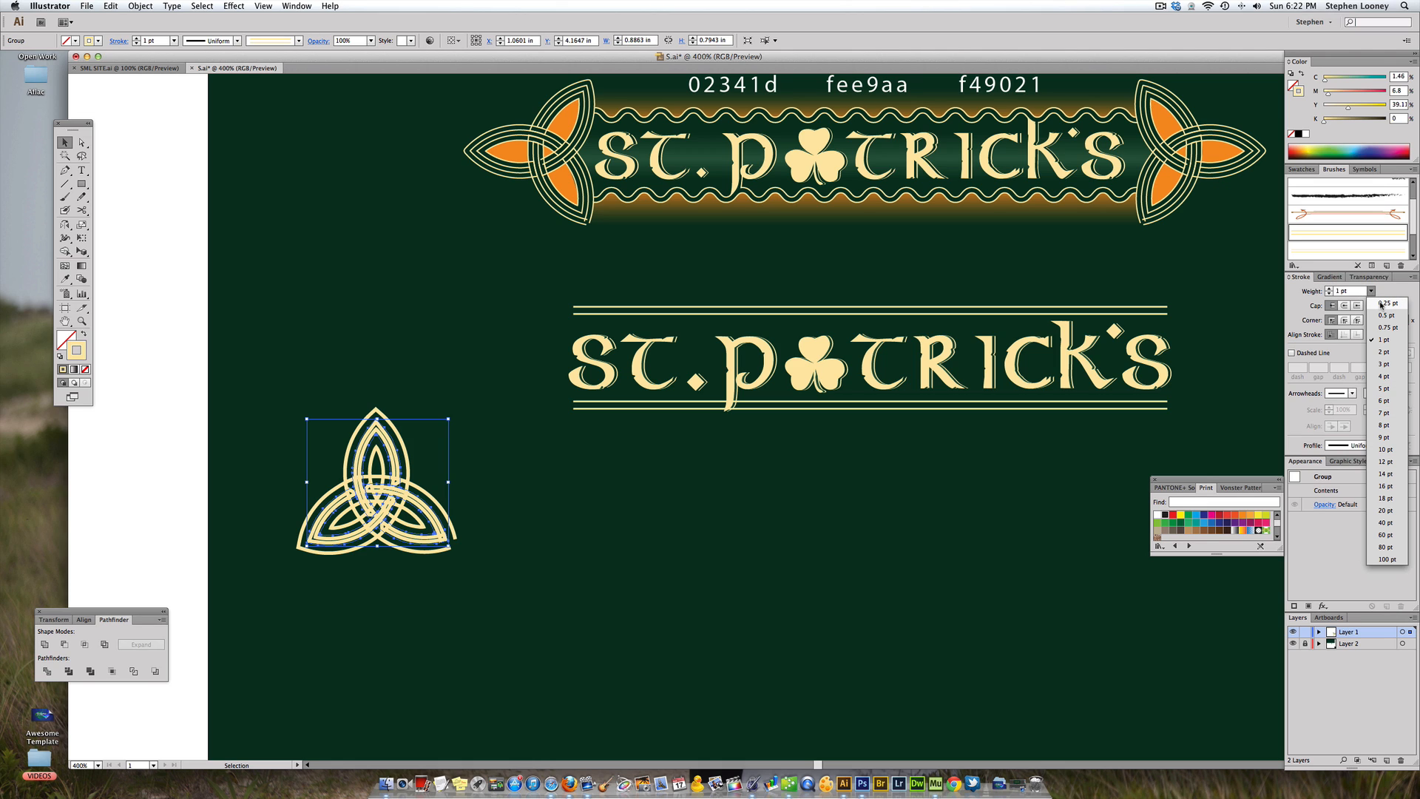
click(1381, 303)
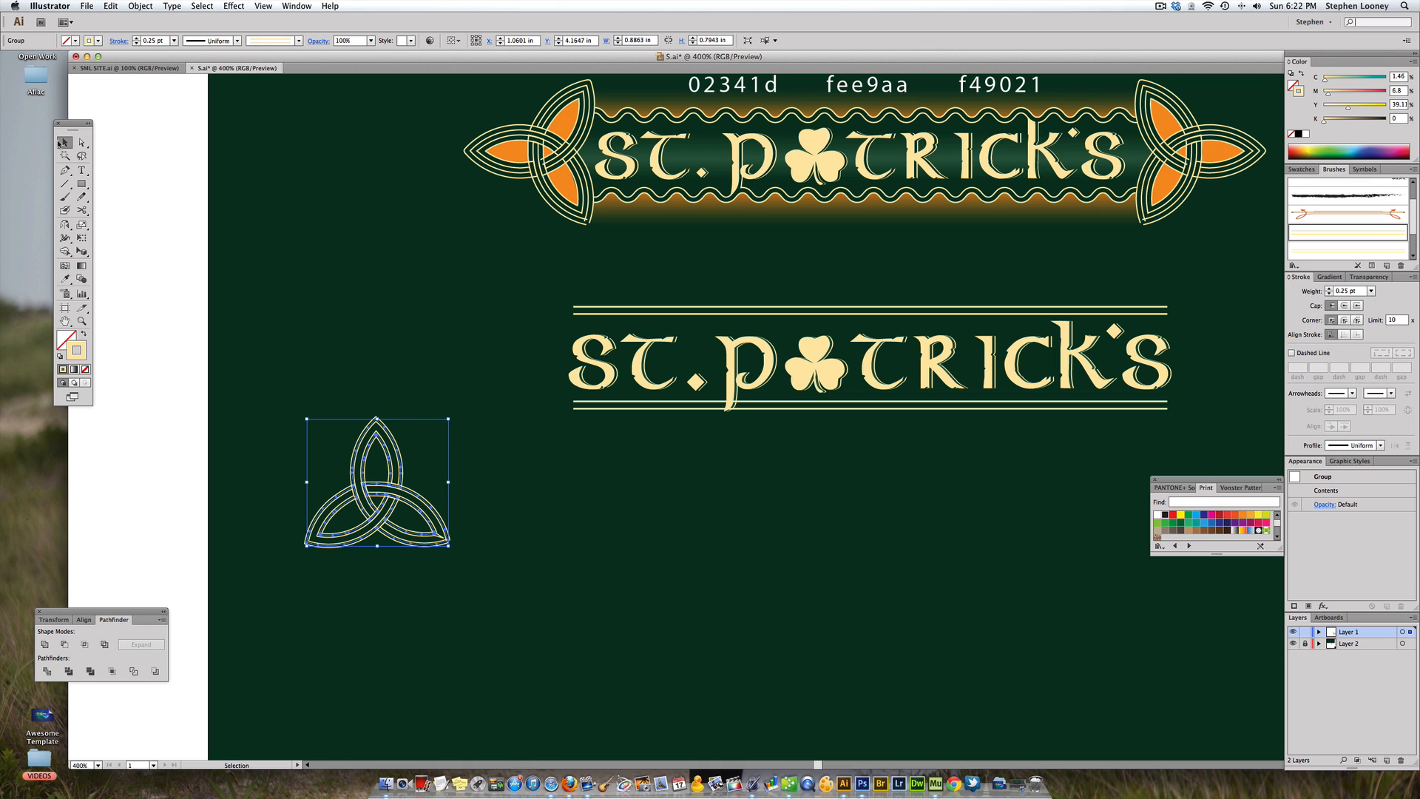
click(370, 238)
drag(336, 410, 473, 428)
- Rotate the triquetra 90° counterclockwise so its single tip points left, away from the lettering
click(65, 226)
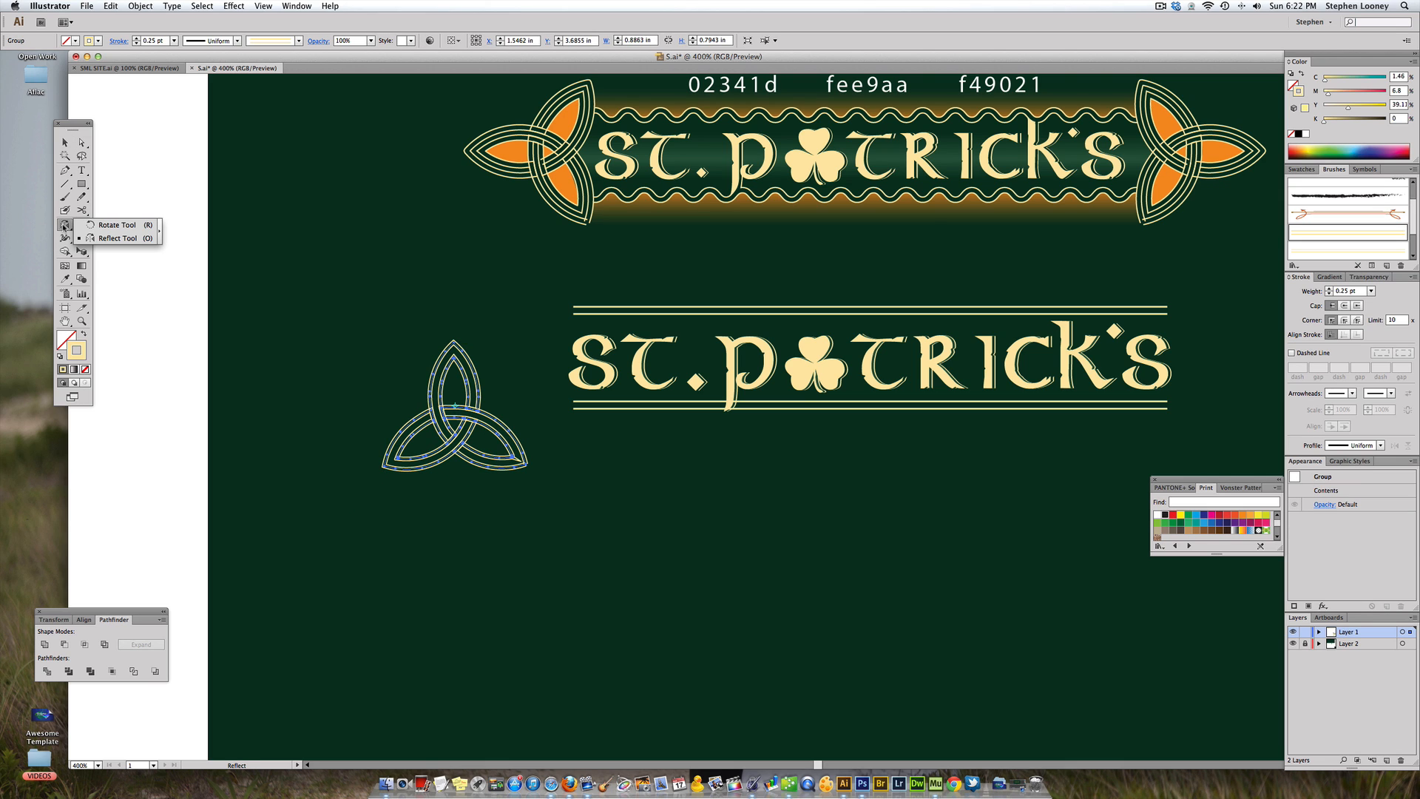
drag(340, 406, 490, 316)
key(v)
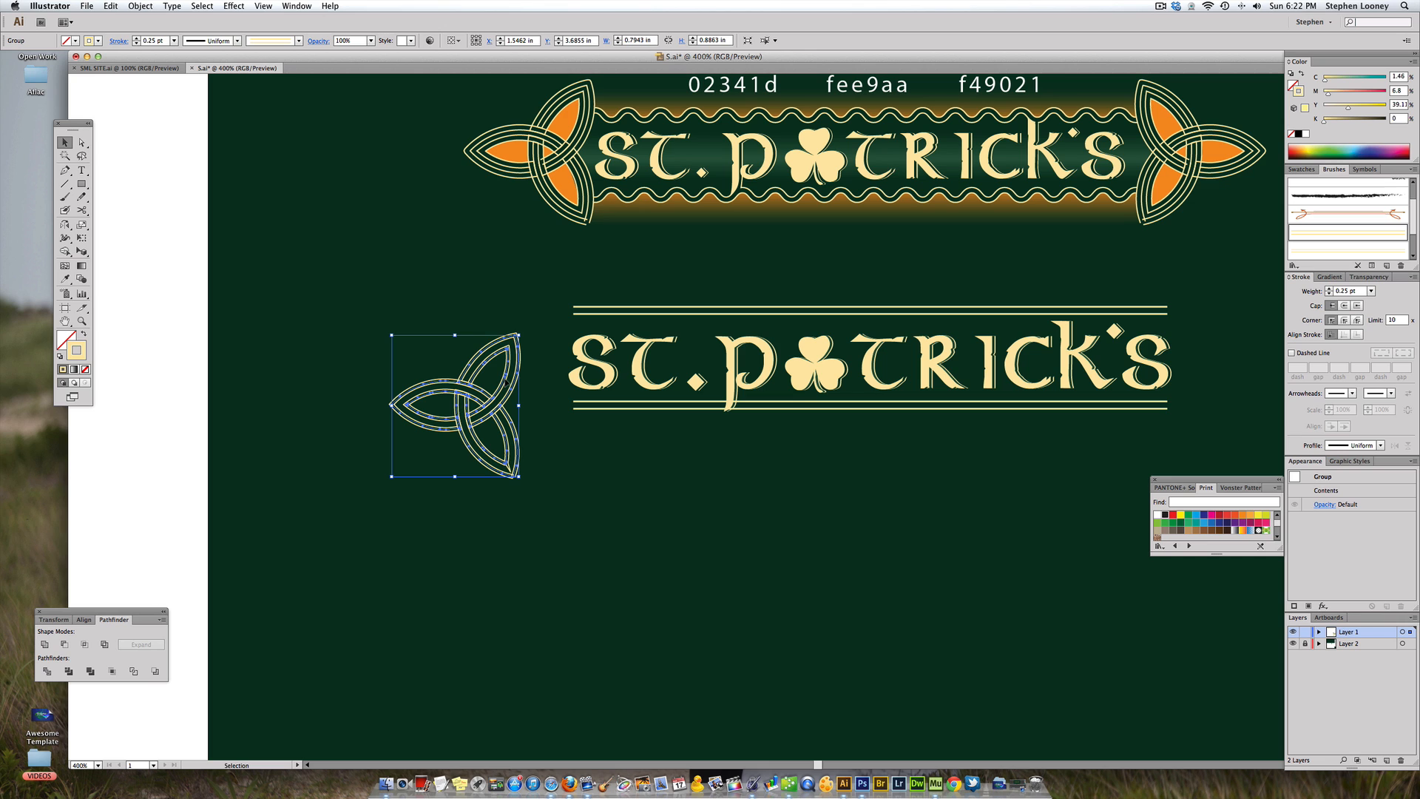
- Place the triquetra at the left end of the border lines and add a horizontally mirrored copy at the right end
drag(507, 382, 1028, 358)
click(66, 225)
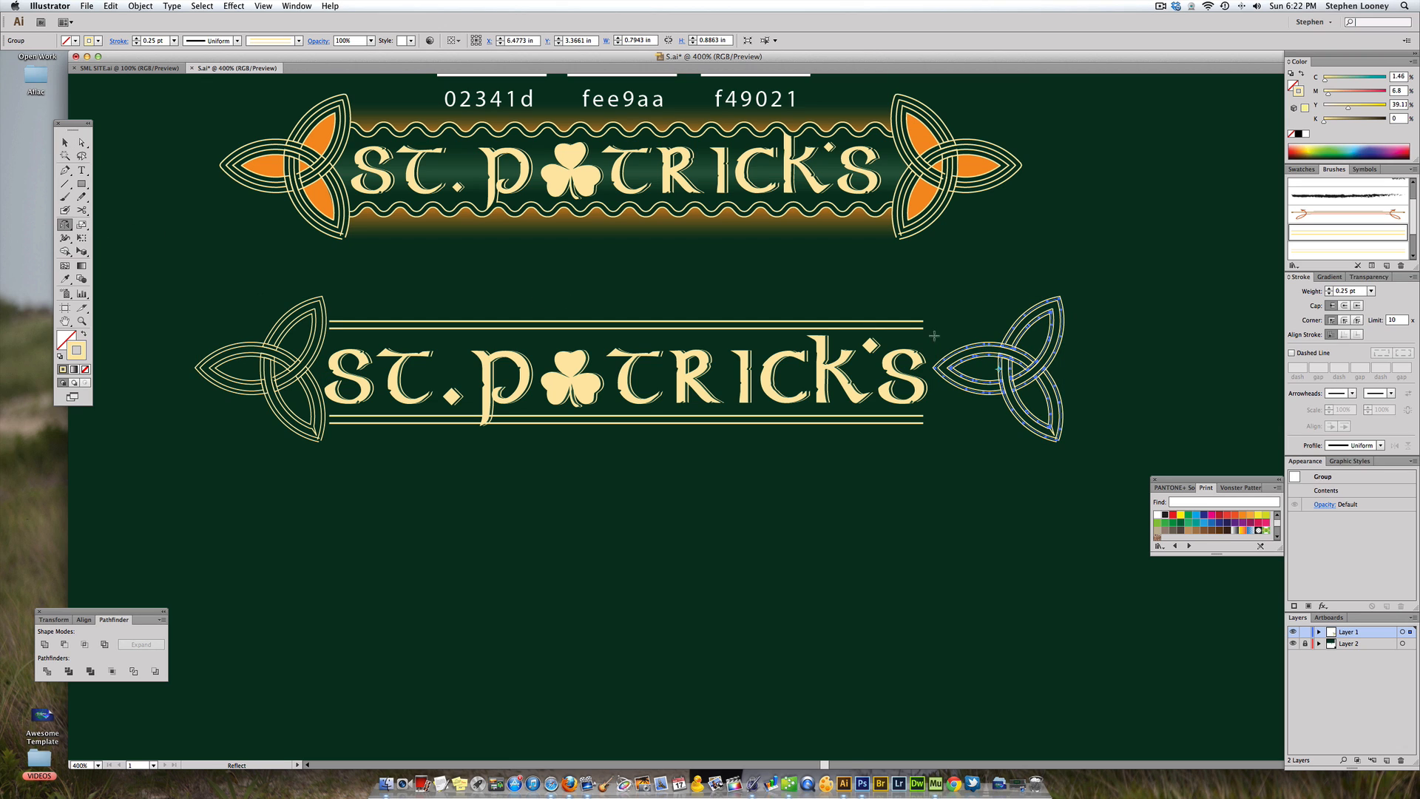
drag(830, 347, 1242, 362)
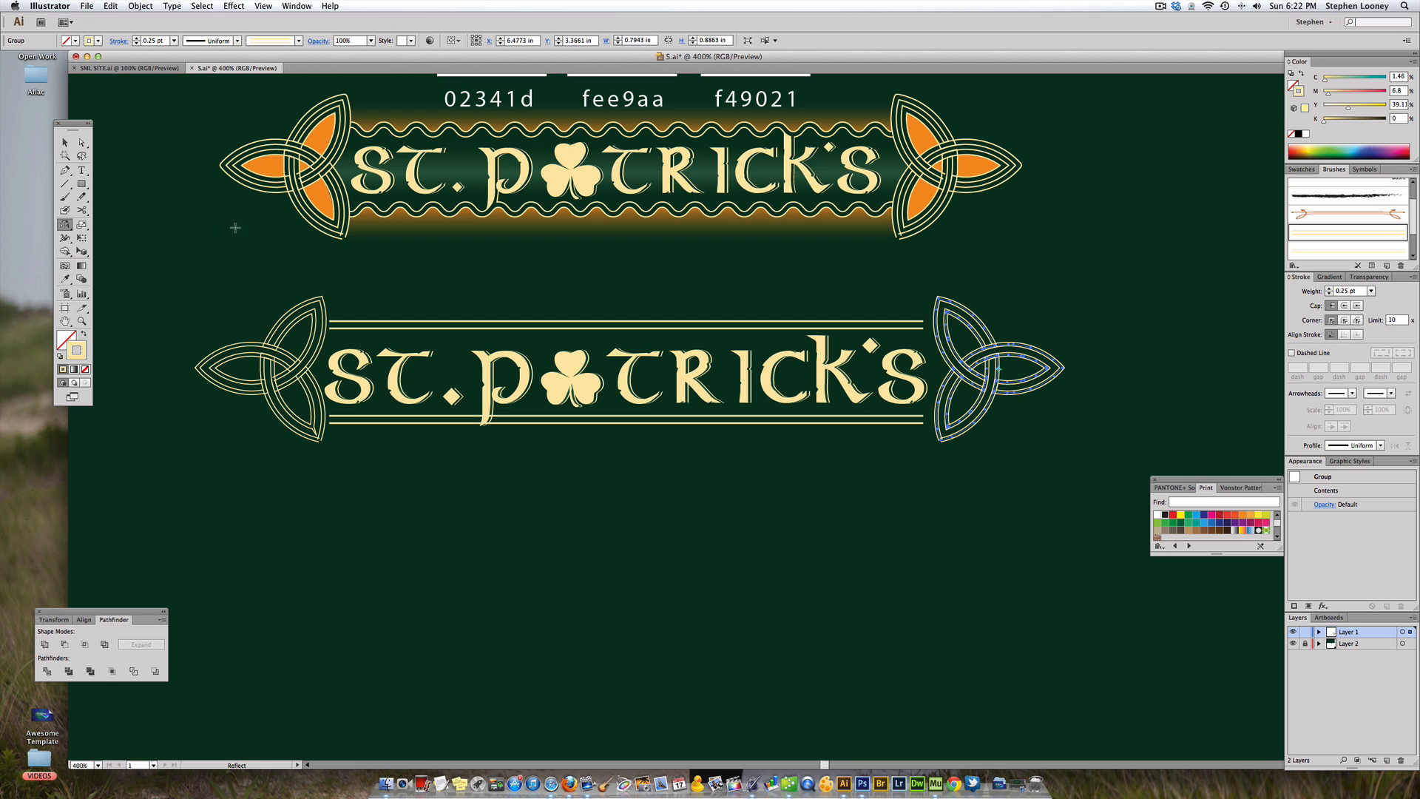
click(65, 142)
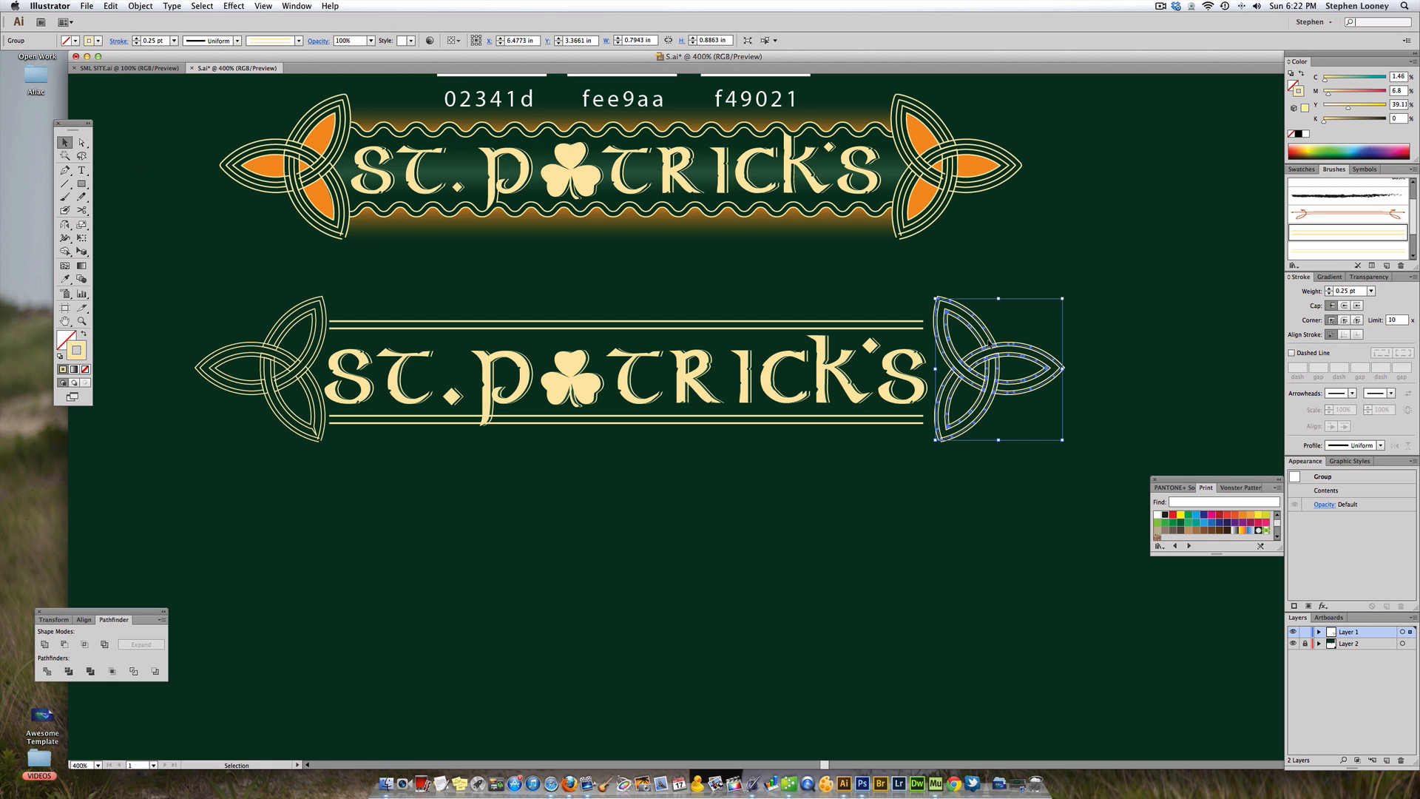
key(Left)
click(967, 276)
- Extend the right ends of both border lines until they meet the right triquetra
key(super+space)
drag(748, 252, 1078, 526)
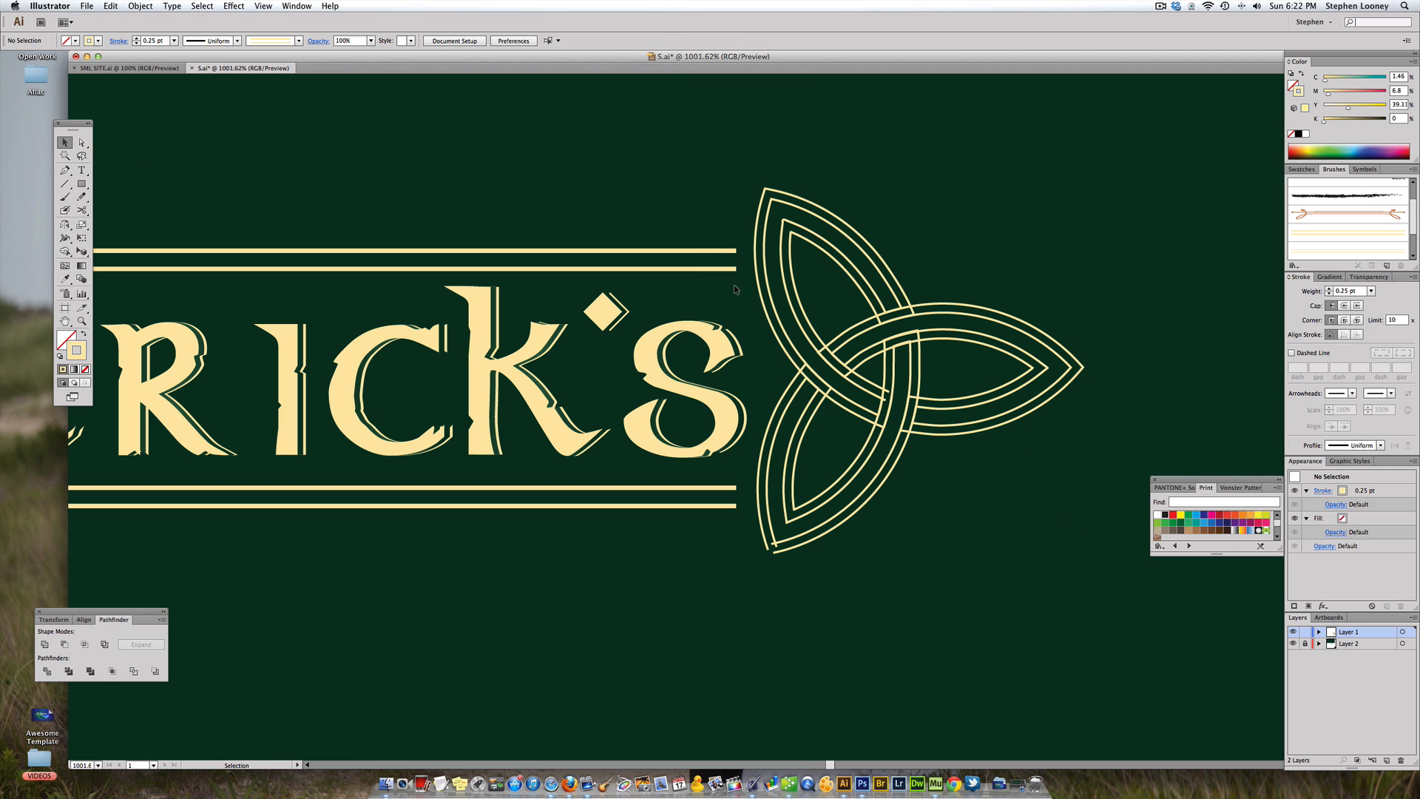
key(a)
drag(697, 225, 748, 294)
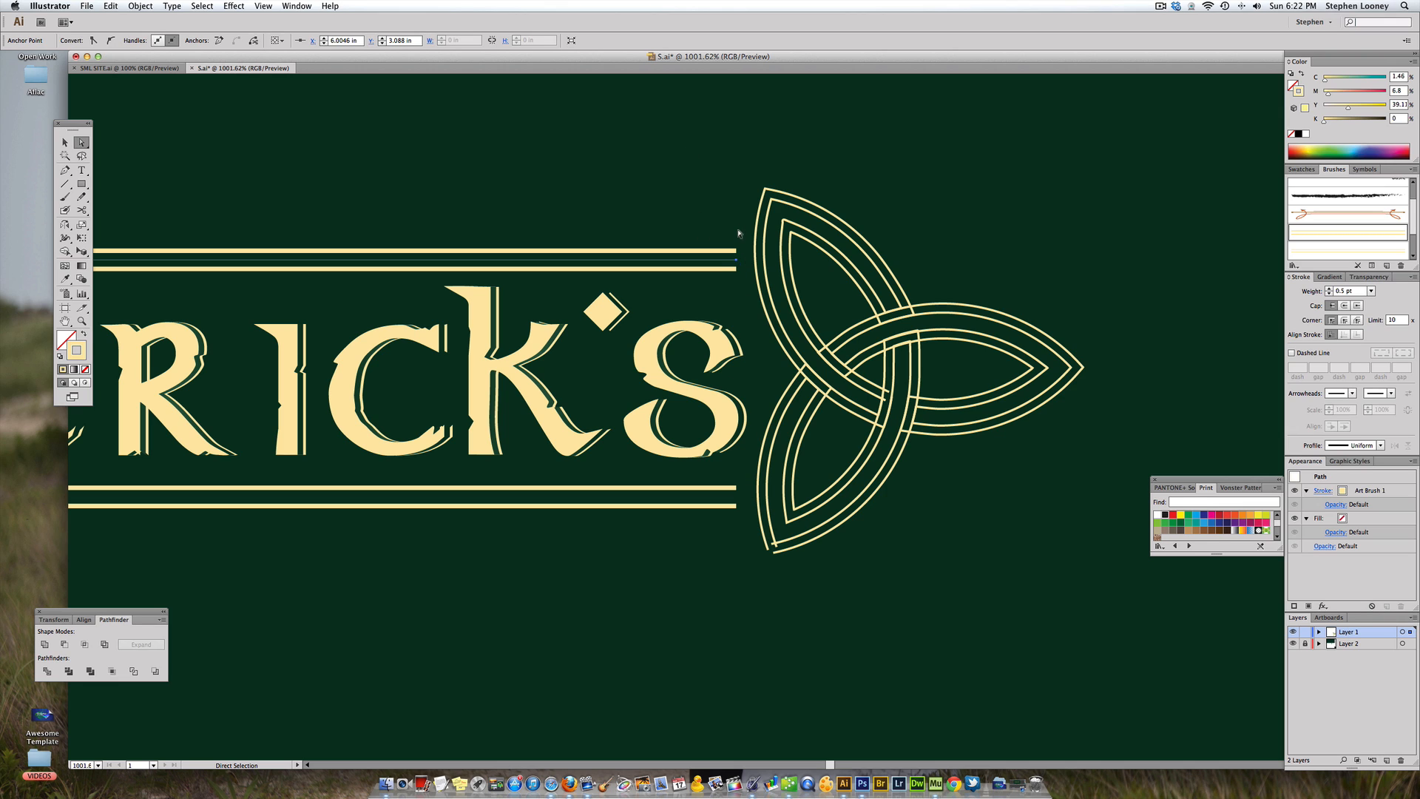
drag(736, 262, 756, 262)
click(730, 498)
drag(736, 501, 757, 497)
- Extend the left ends of both border lines until they meet the left triquetra
drag(596, 464, 855, 445)
drag(533, 368, 1399, 401)
drag(383, 307, 519, 302)
click(531, 298)
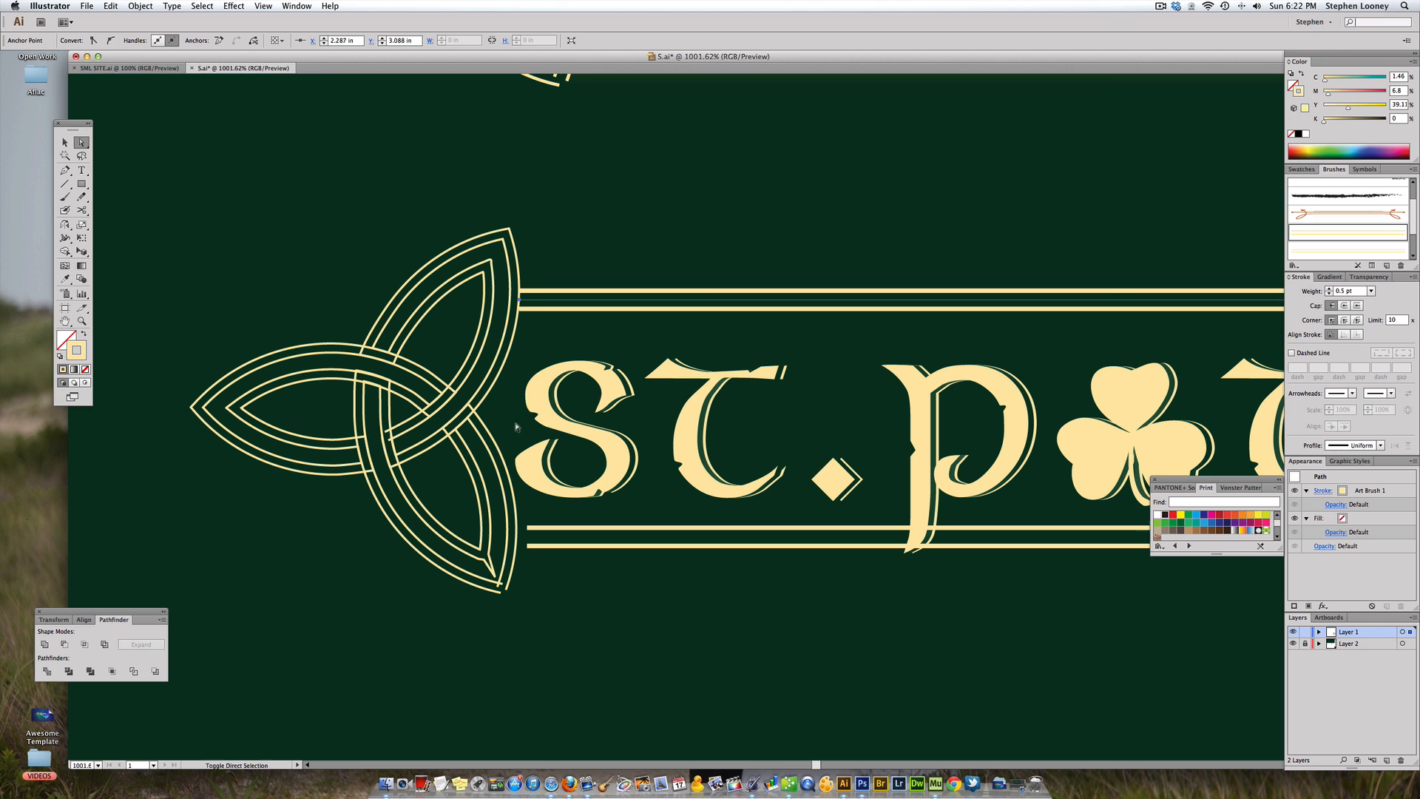
drag(527, 536, 518, 539)
click(570, 571)
- Try a 0.25 pt stroke weight on both border lines, and undo it
alt+super+click(768, 360)
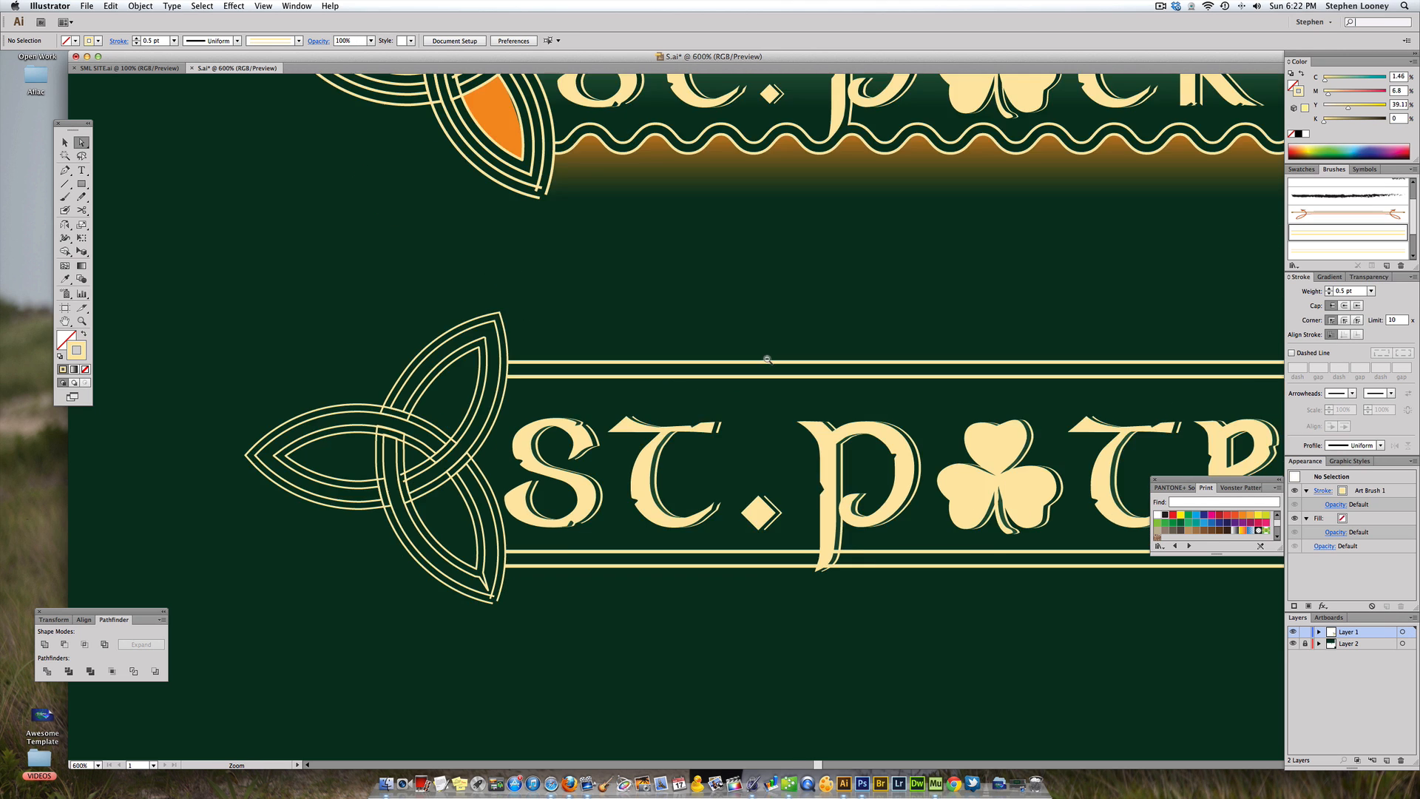
alt+super+click(768, 359)
alt+super+click(770, 361)
drag(725, 482, 665, 448)
mouse_move(839, 407)
mouse_down()
mouse_move(834, 387)
mouse_move(836, 403)
mouse_up()
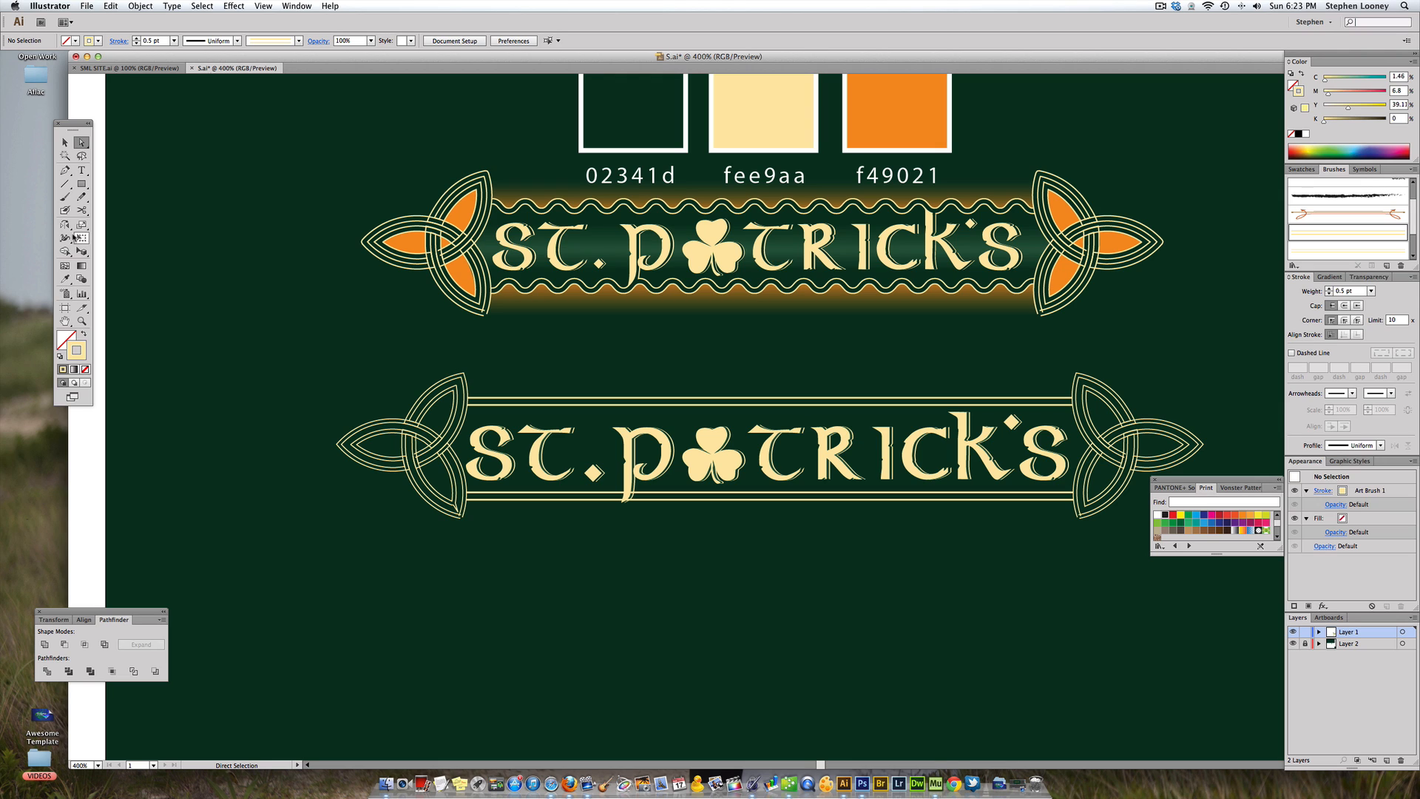
click(64, 142)
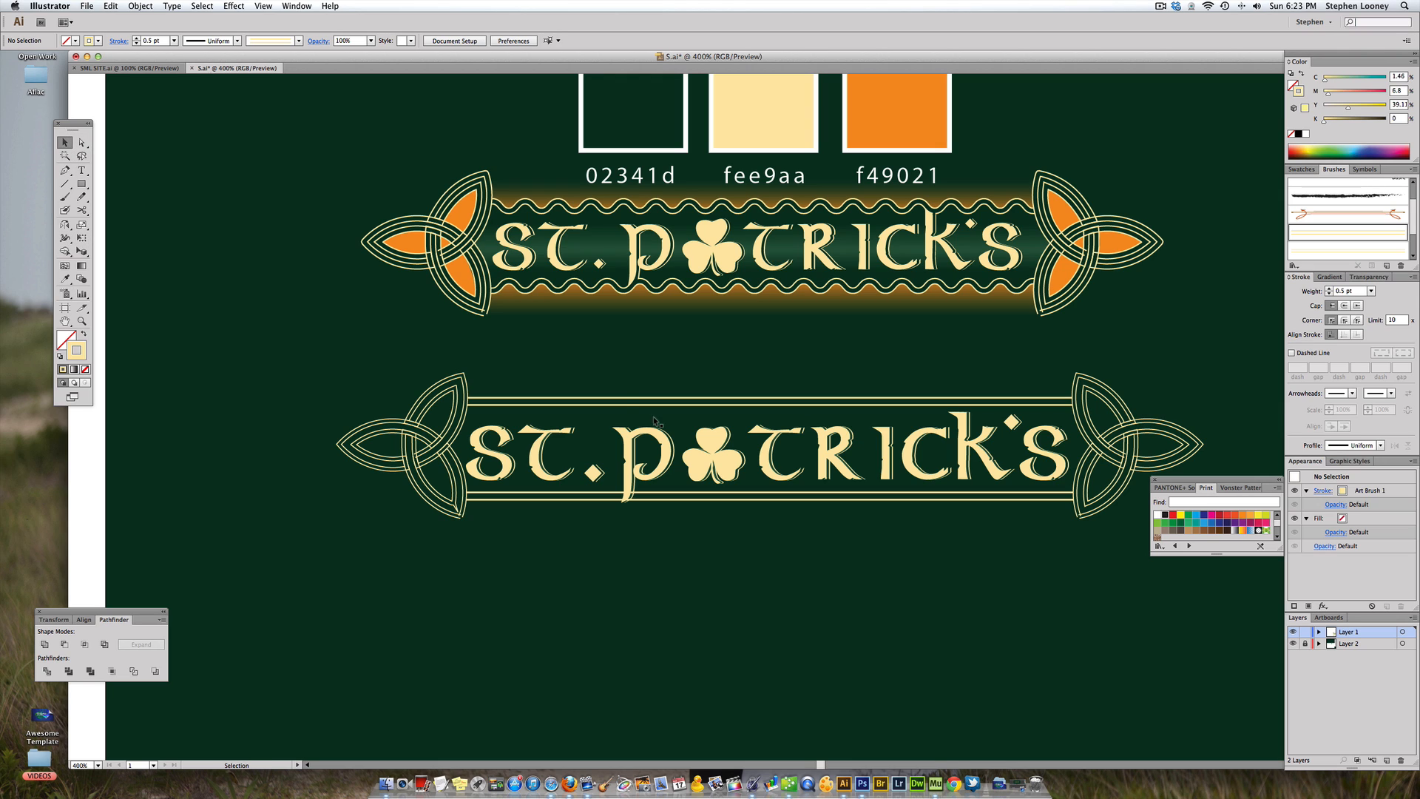
click(585, 400)
shift+click(585, 497)
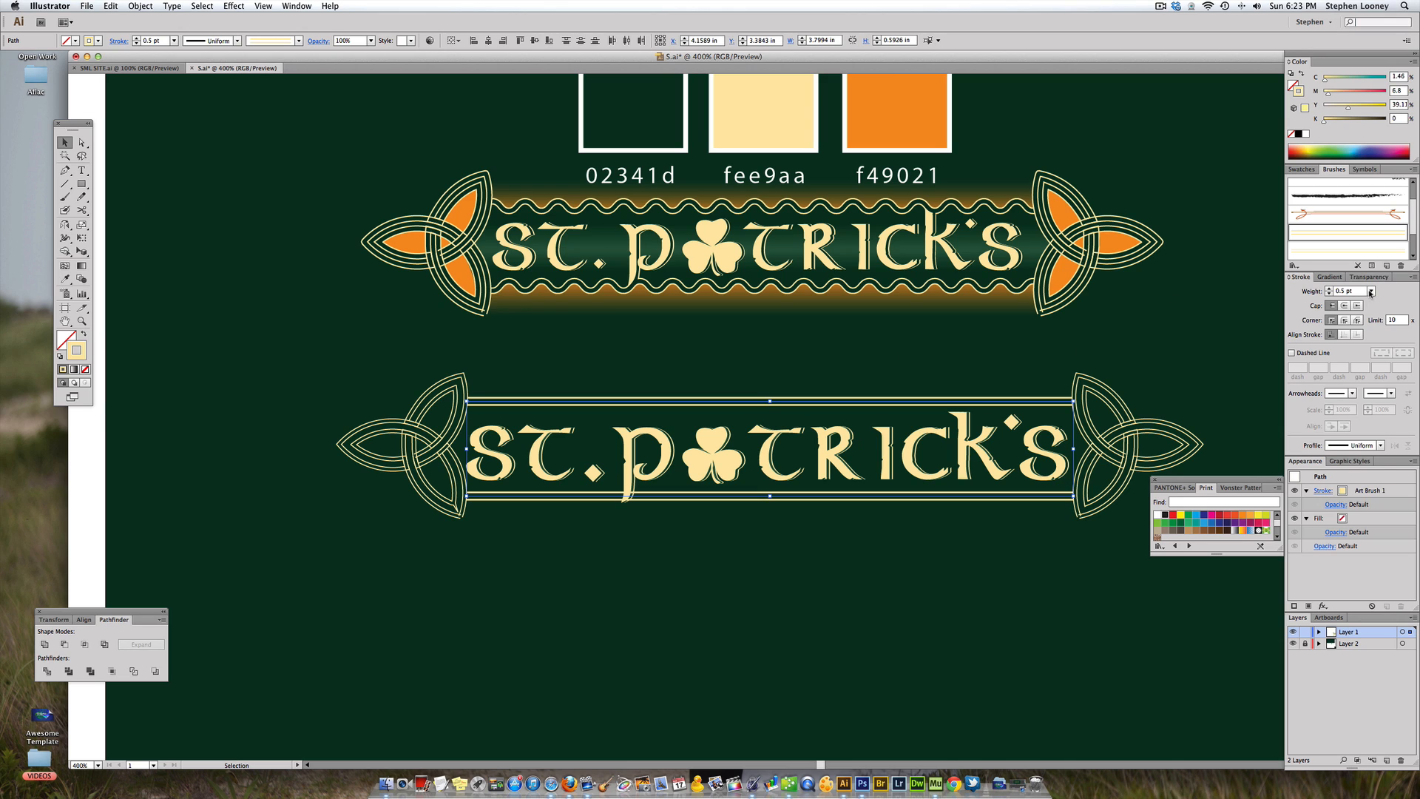
click(1370, 291)
click(1377, 302)
click(1049, 330)
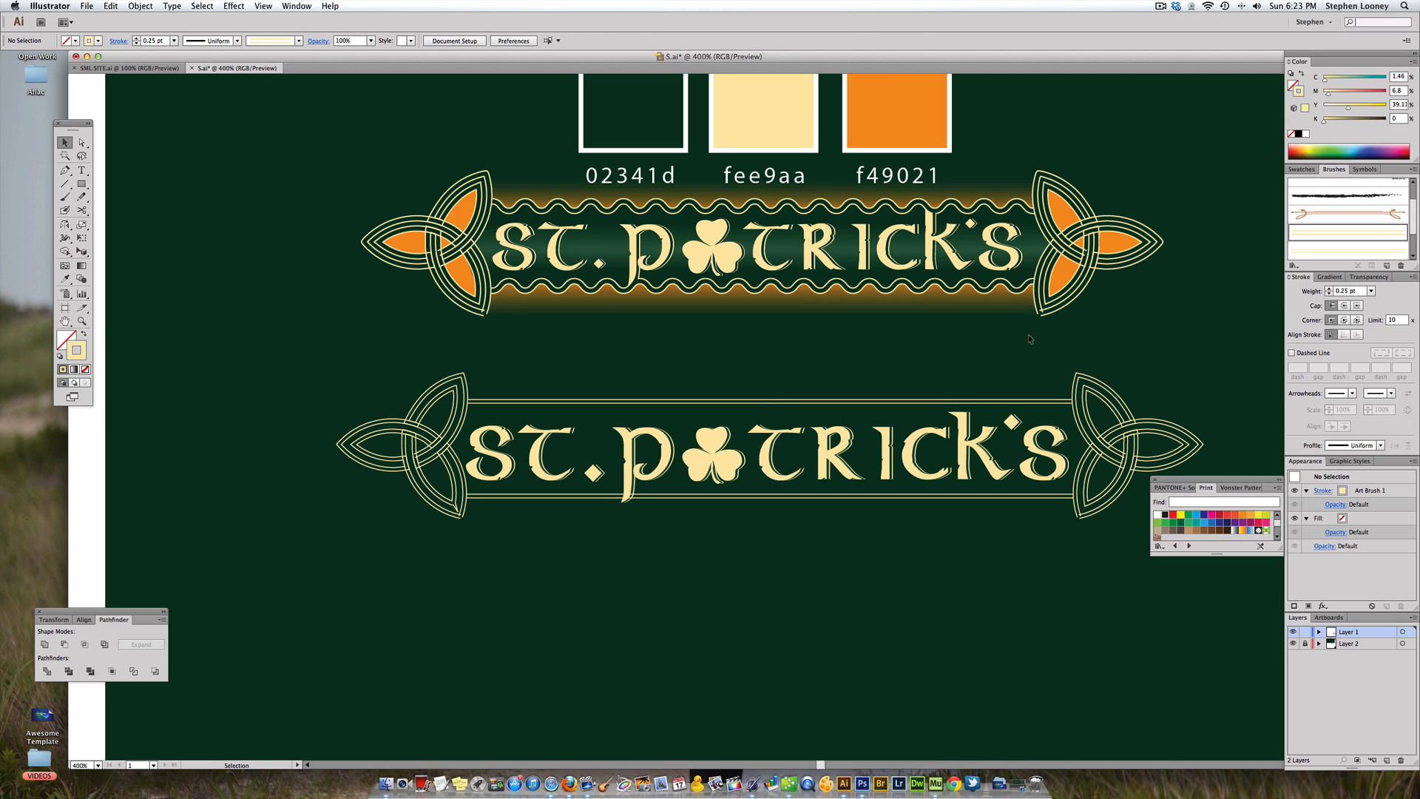
key(super+z)
key(super+z)
- Set the stroke weight of both border lines to 0.38 pt
click(1344, 291)
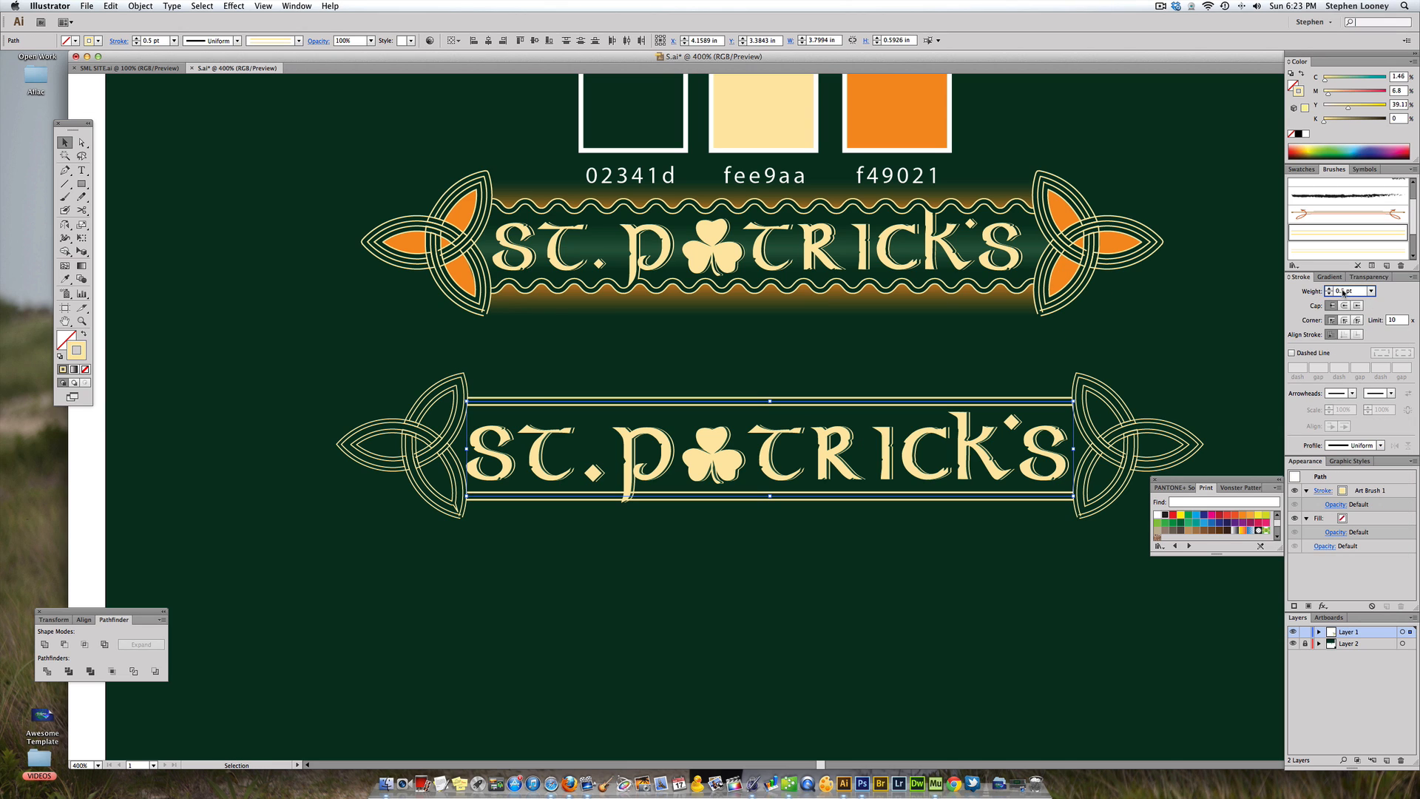
text(38)
click(943, 345)
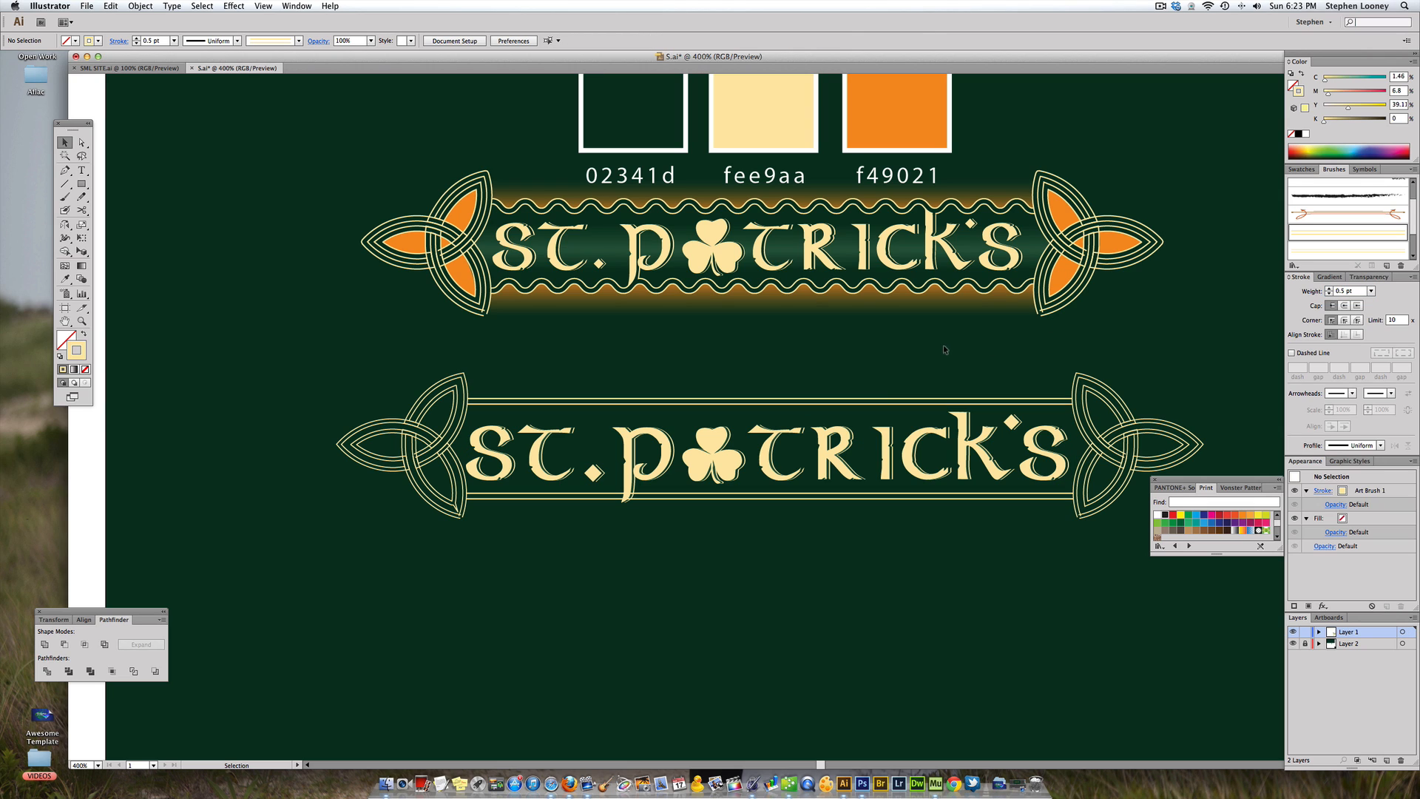
- Apply a Zig Zag effect to both border lines with an absolute size of 0.04 in, 31 ridges per segment and smooth points
click(557, 402)
shift+click(545, 495)
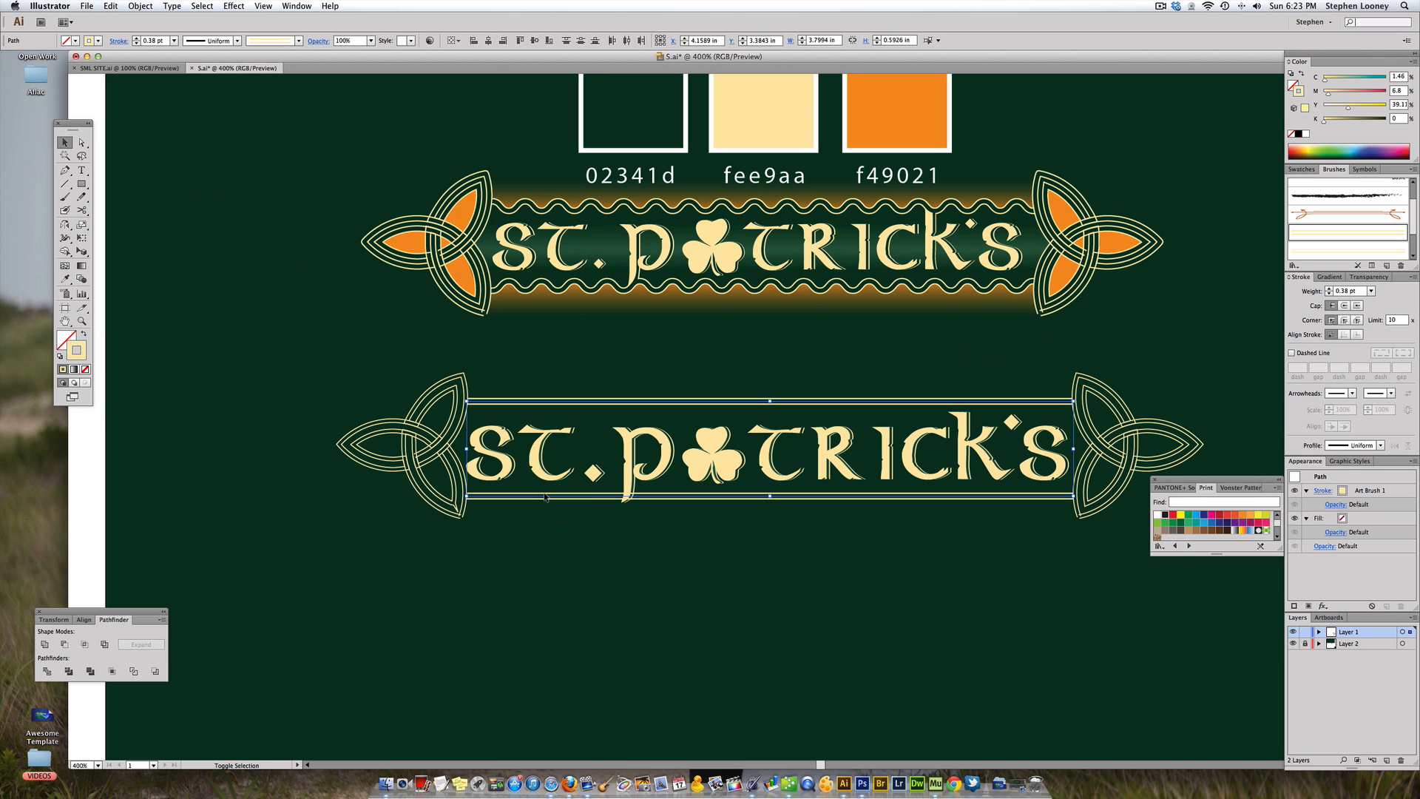
click(236, 5)
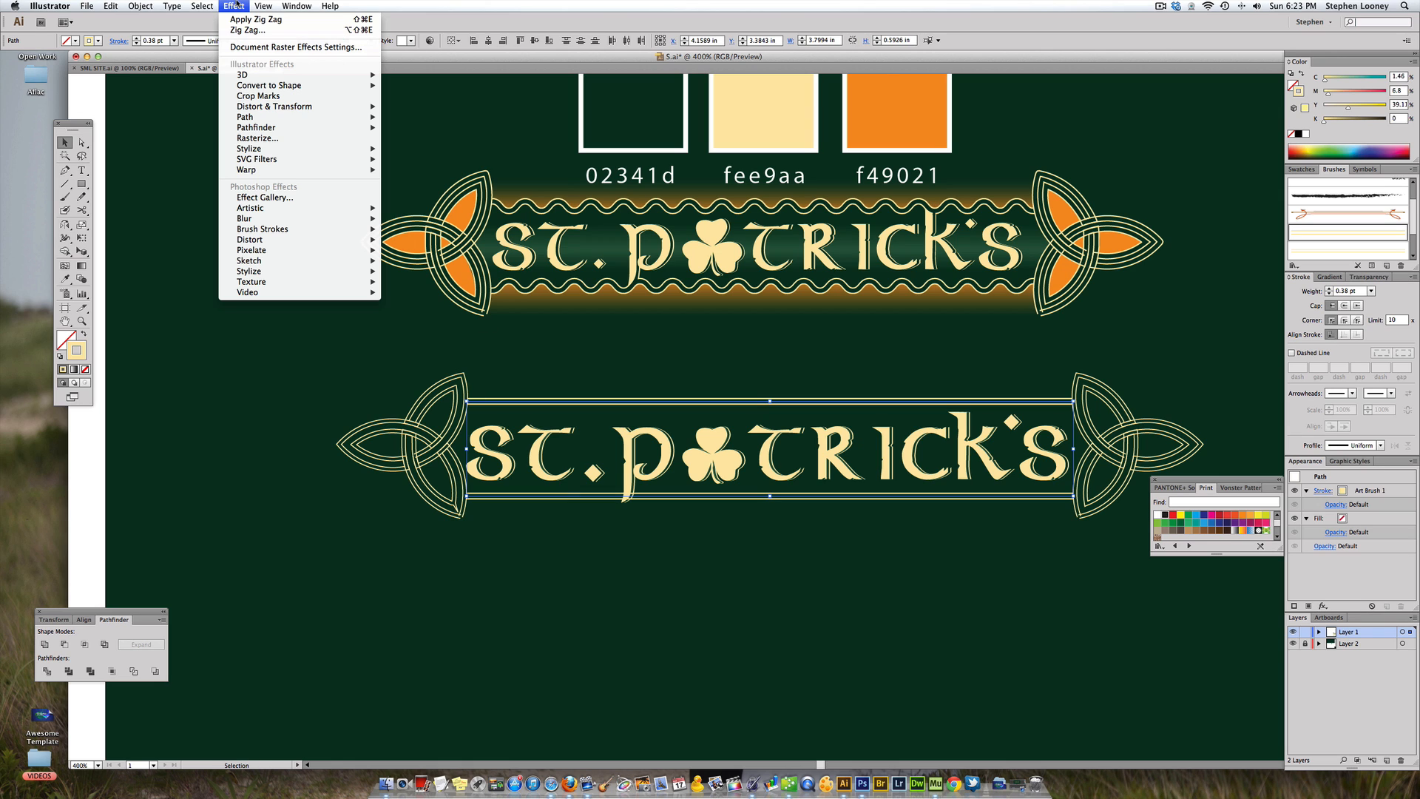
mouse_move(290, 107)
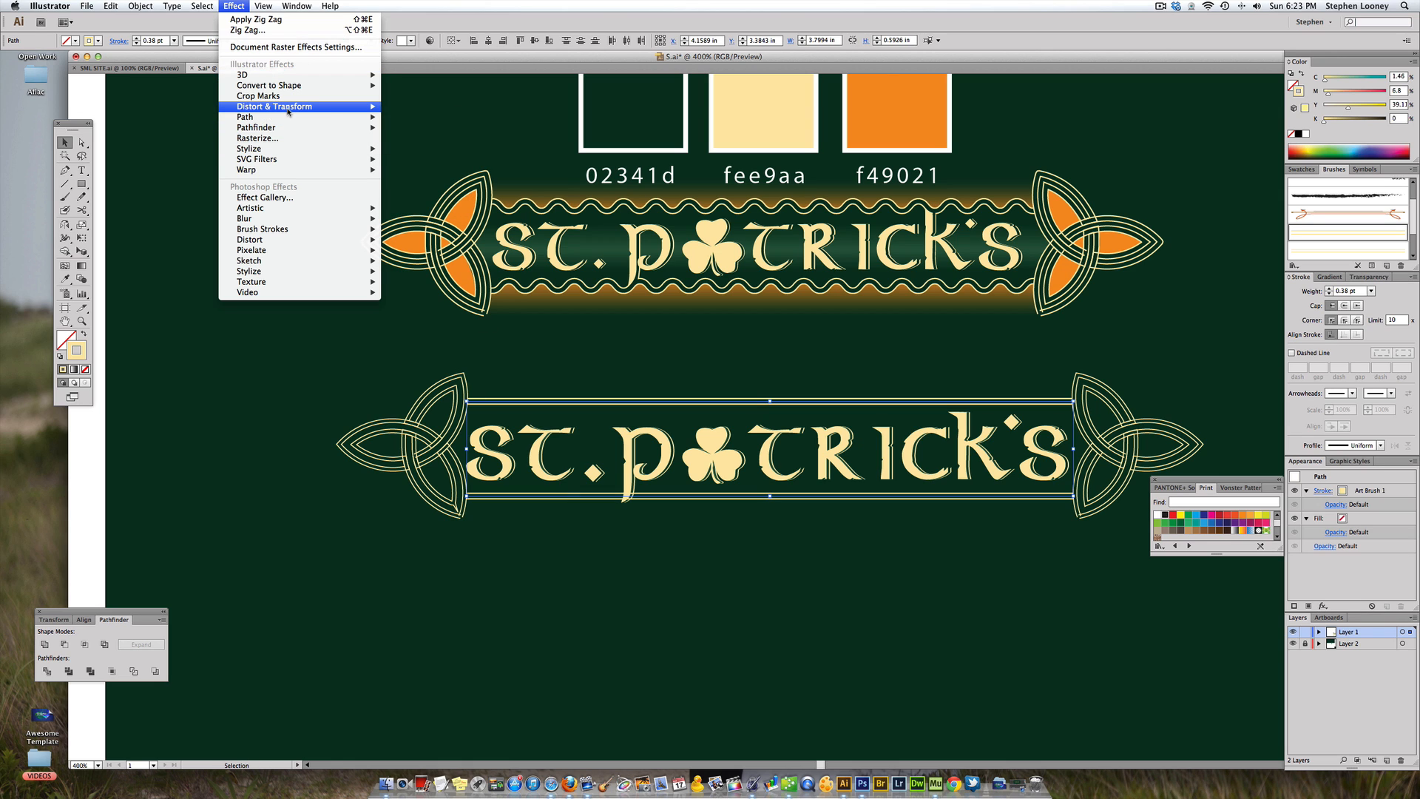
click(409, 169)
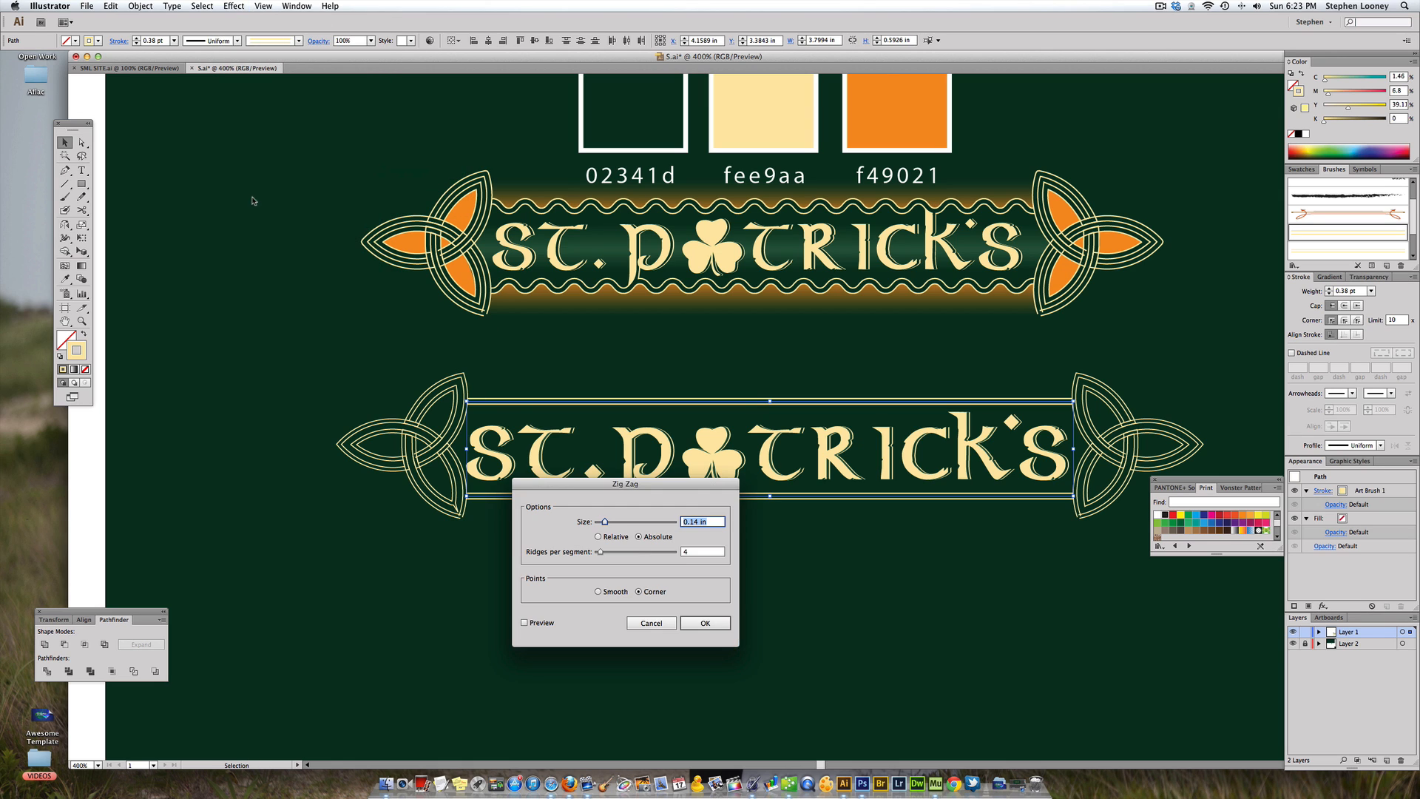
click(525, 623)
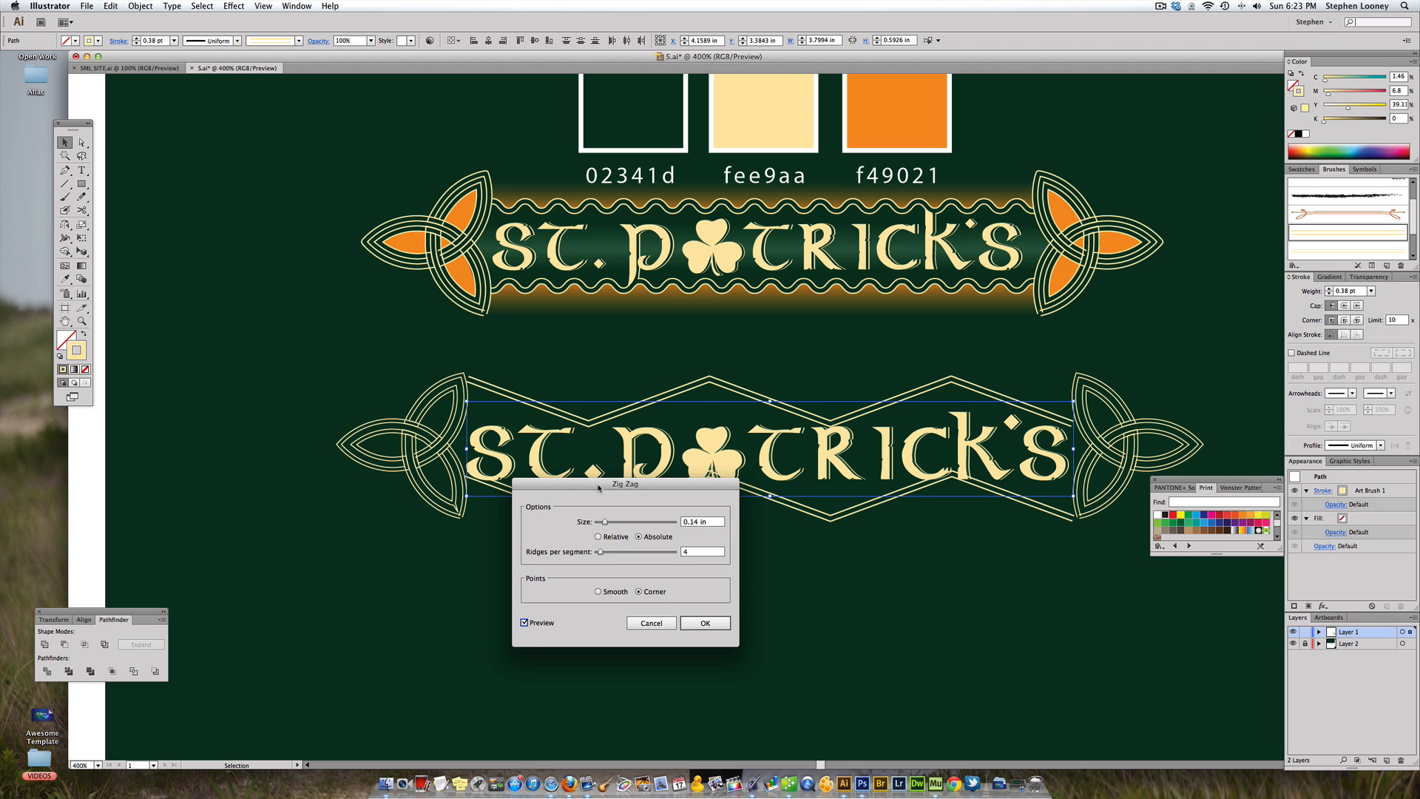
drag(598, 488, 605, 526)
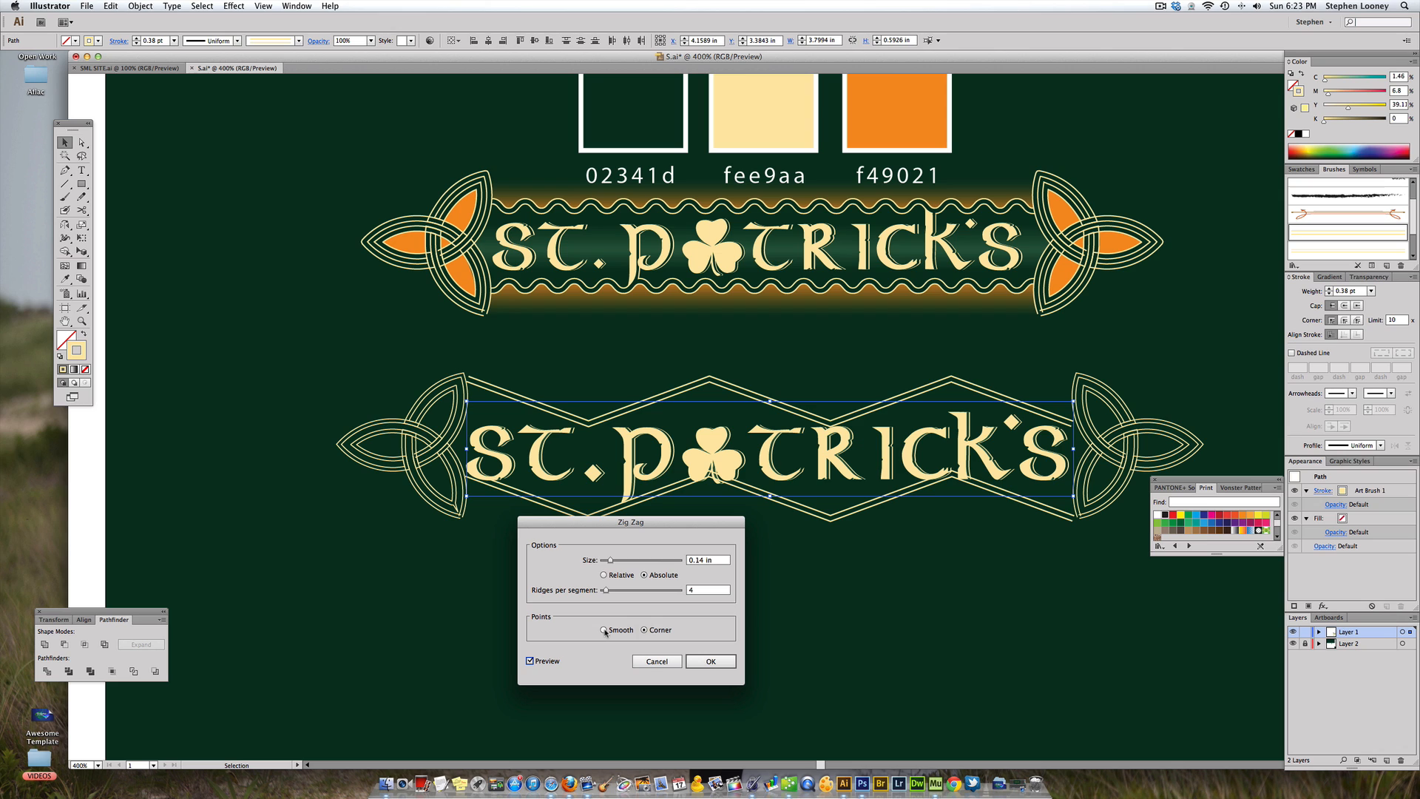
click(605, 631)
drag(607, 592, 604, 561)
click(607, 562)
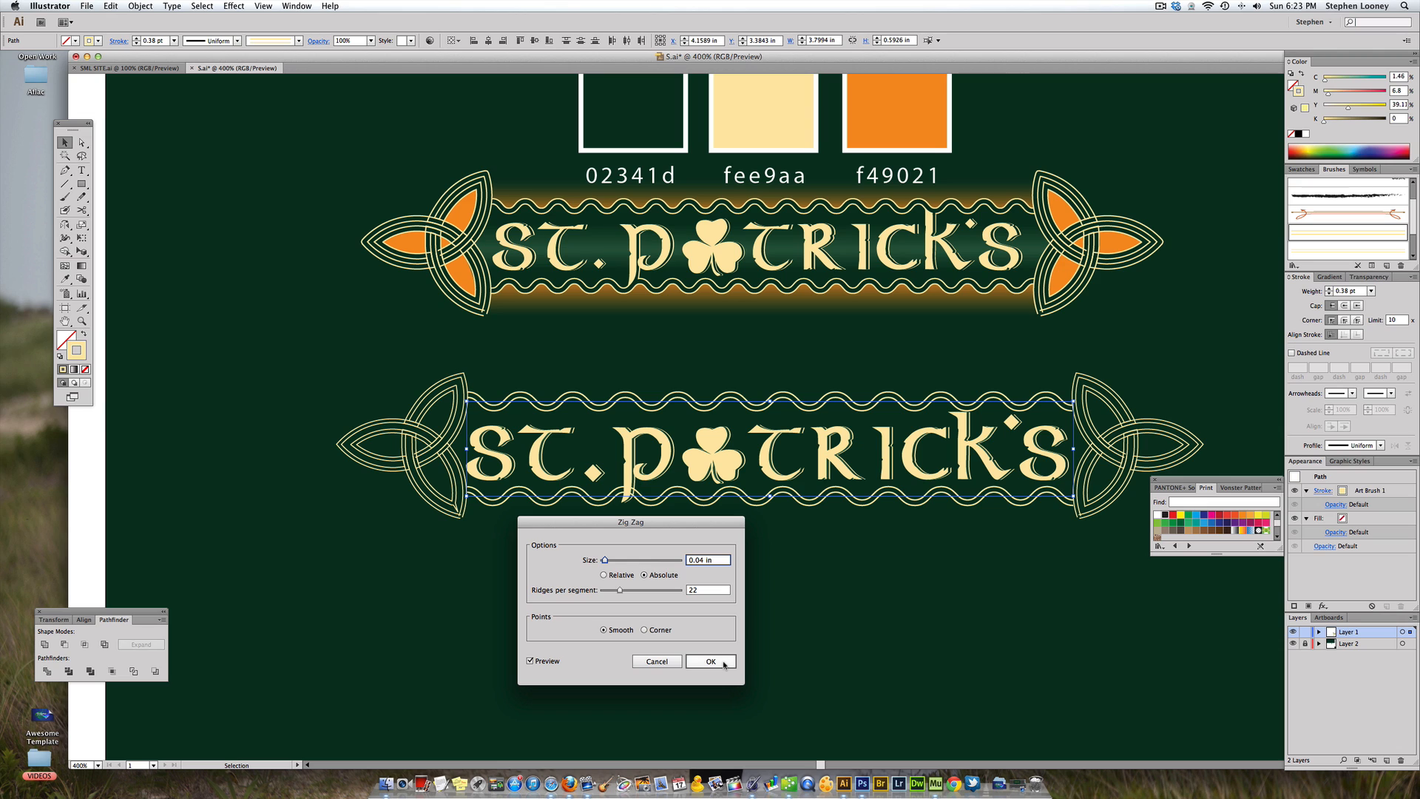
drag(620, 592, 626, 591)
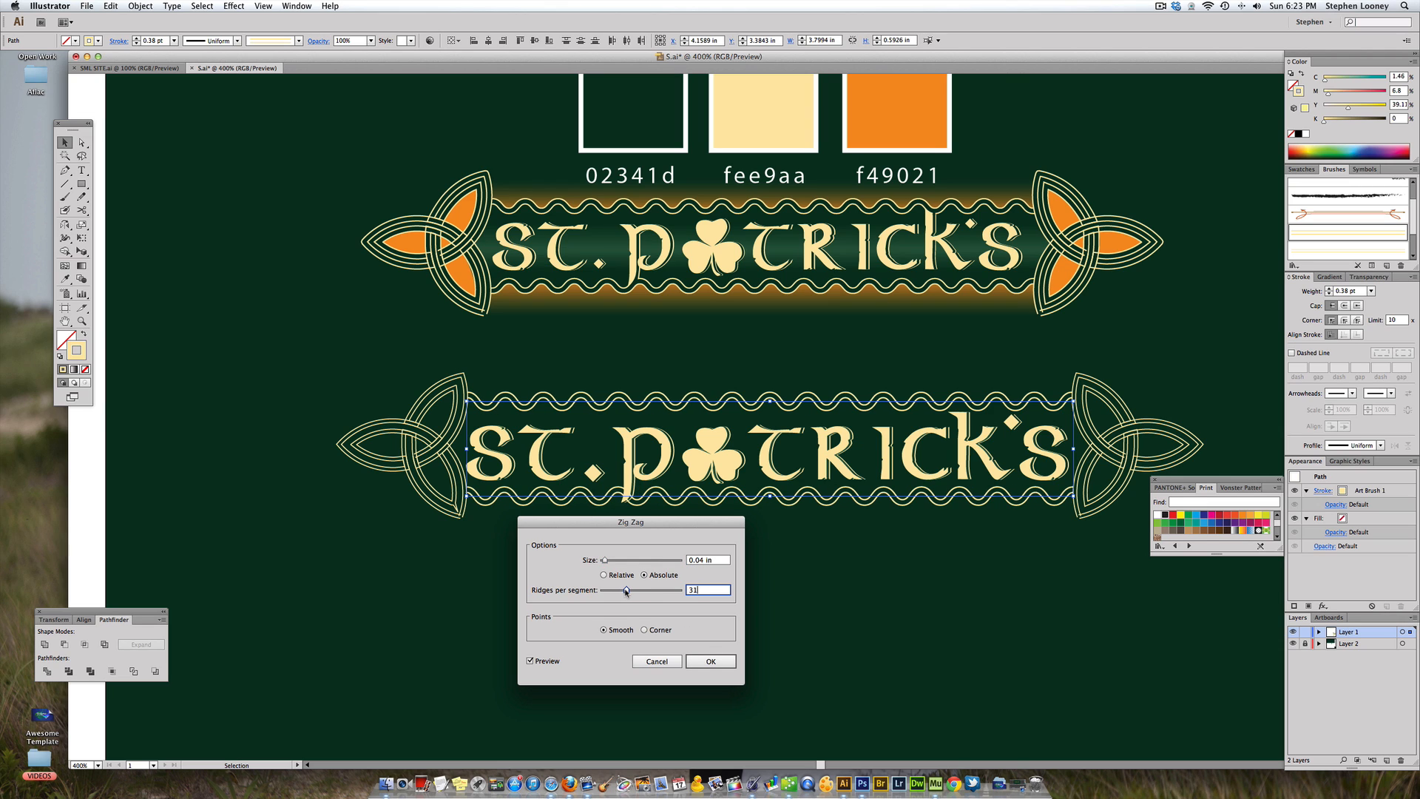
click(722, 664)
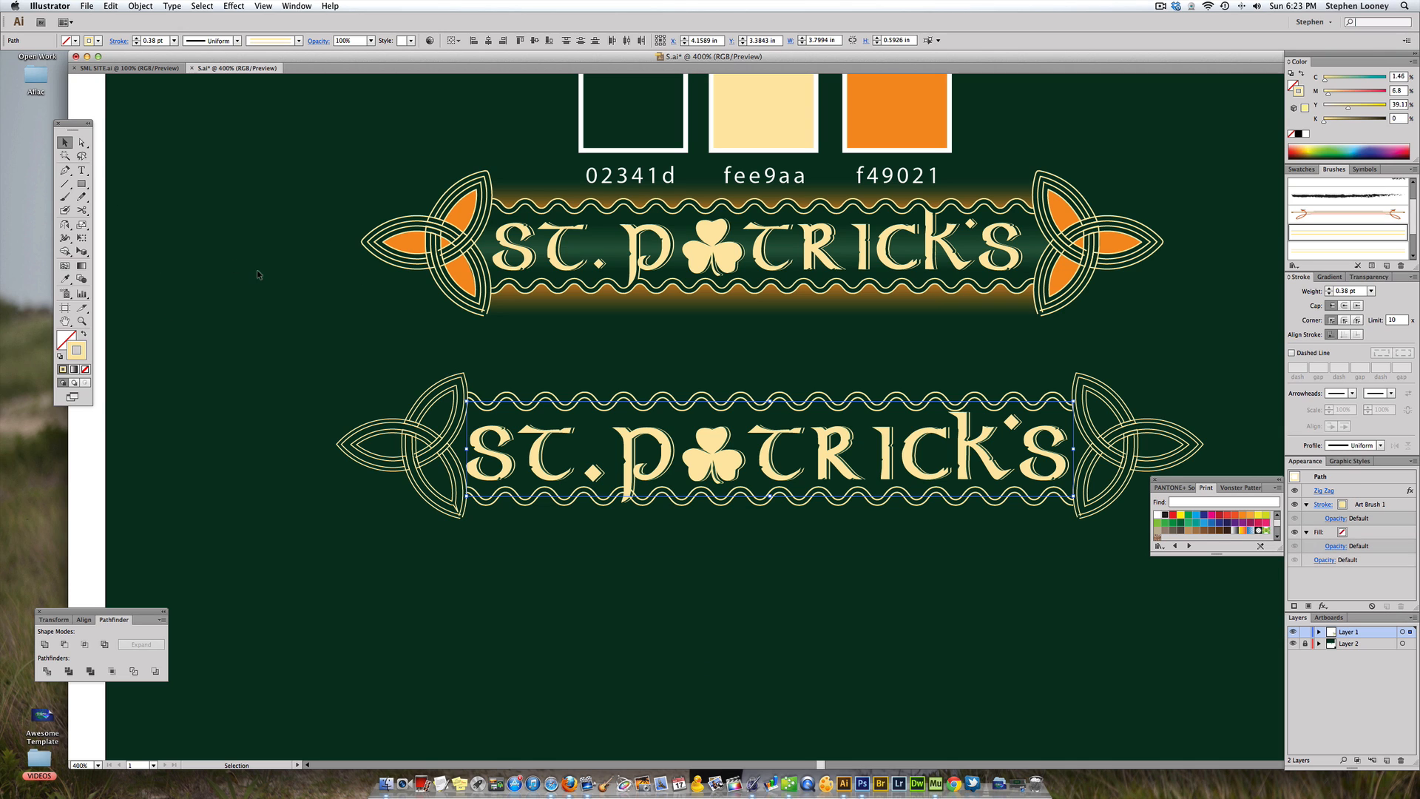
click(530, 500)
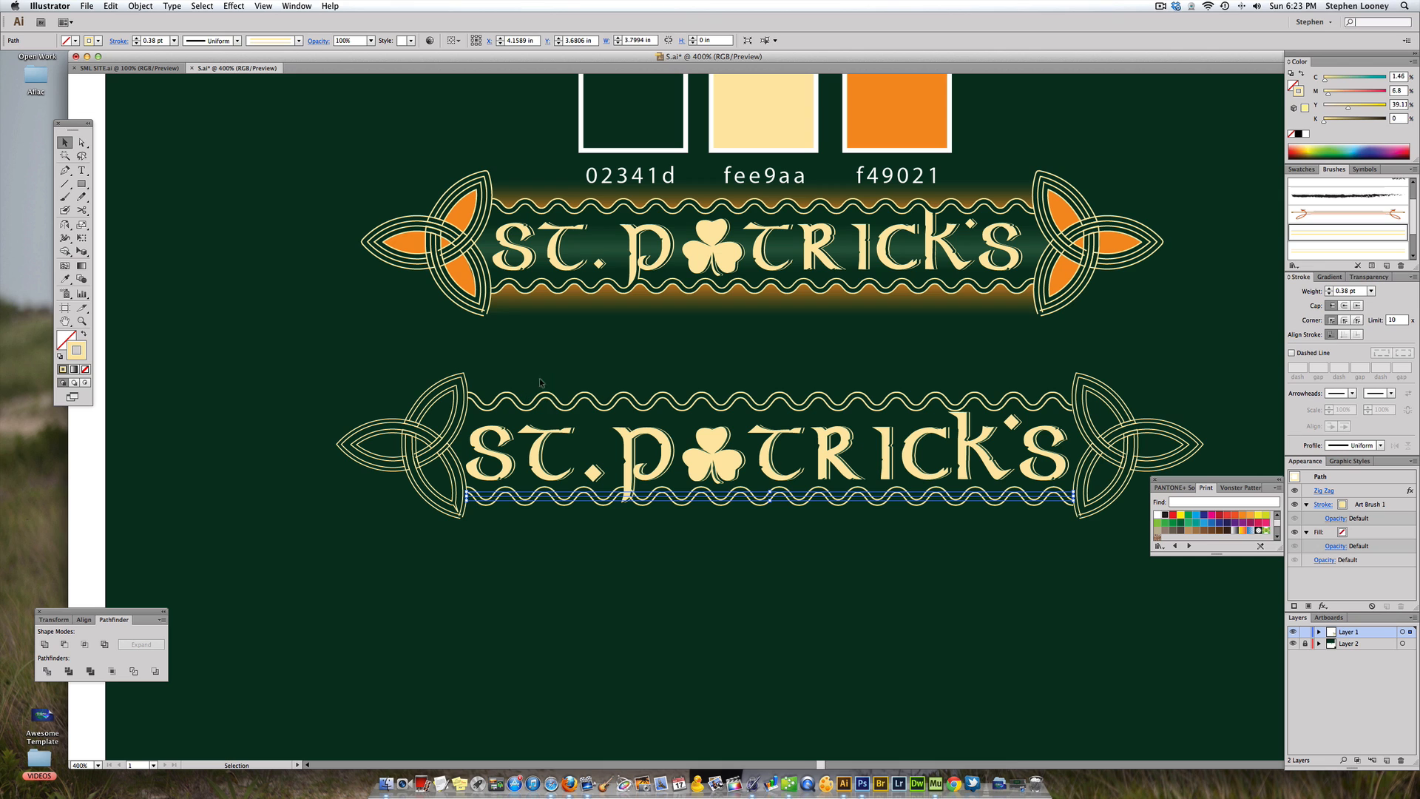
drag(540, 382, 566, 413)
drag(640, 478, 617, 459)
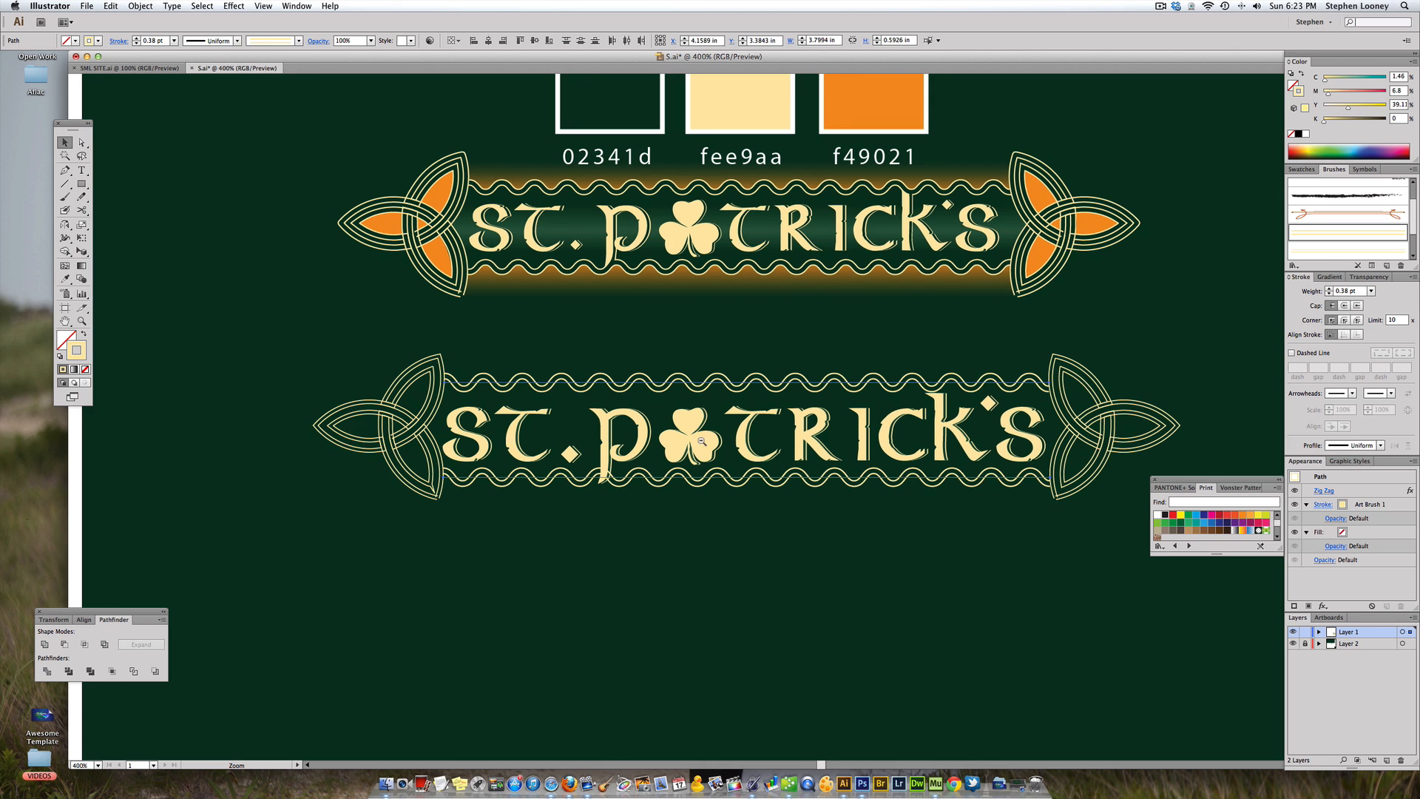
- Duplicate the entire new banner, with lettering, borders and triquetras, straight down below the original
alt+click(701, 441)
click(286, 416)
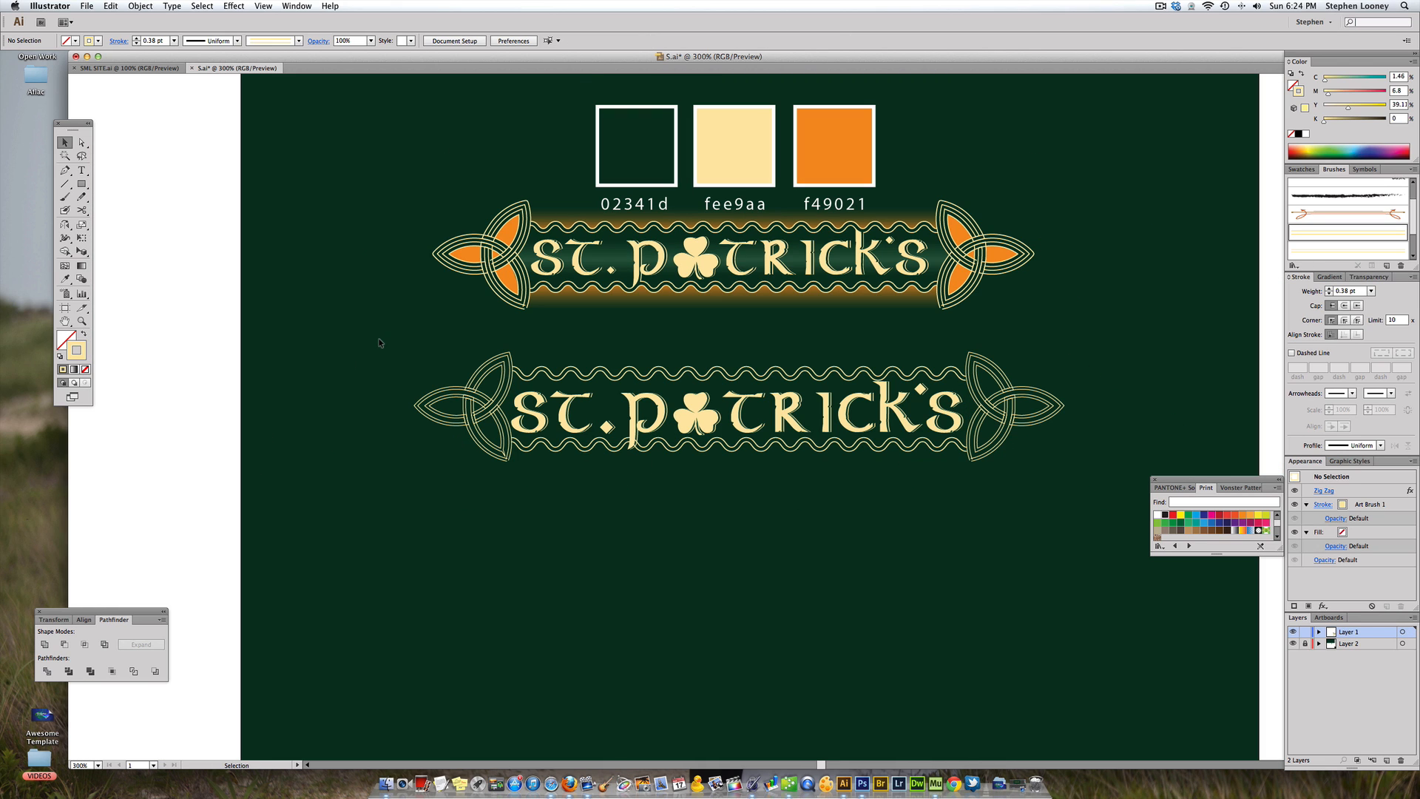
drag(422, 377, 1080, 464)
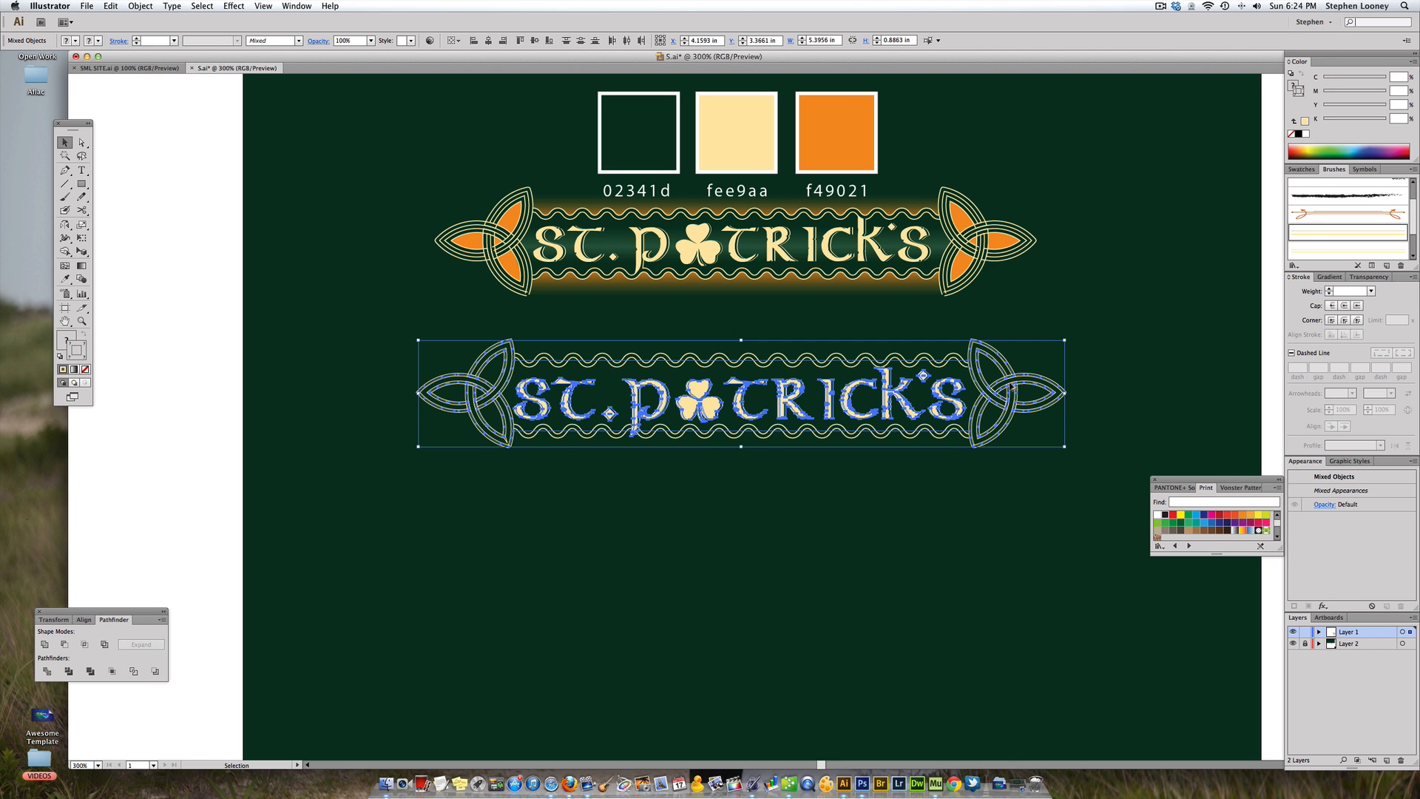
drag(1012, 386, 1013, 696)
click(941, 572)
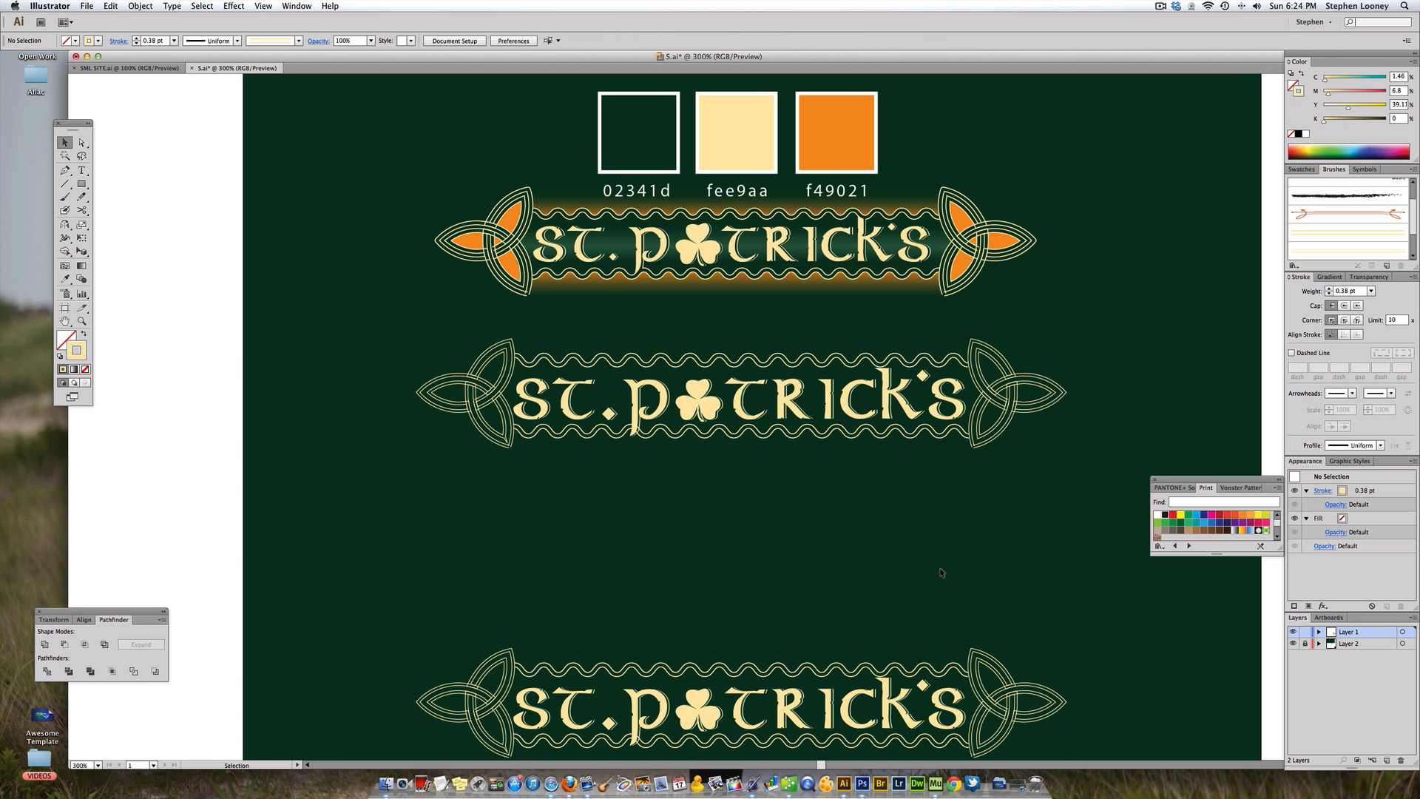
drag(836, 573, 833, 556)
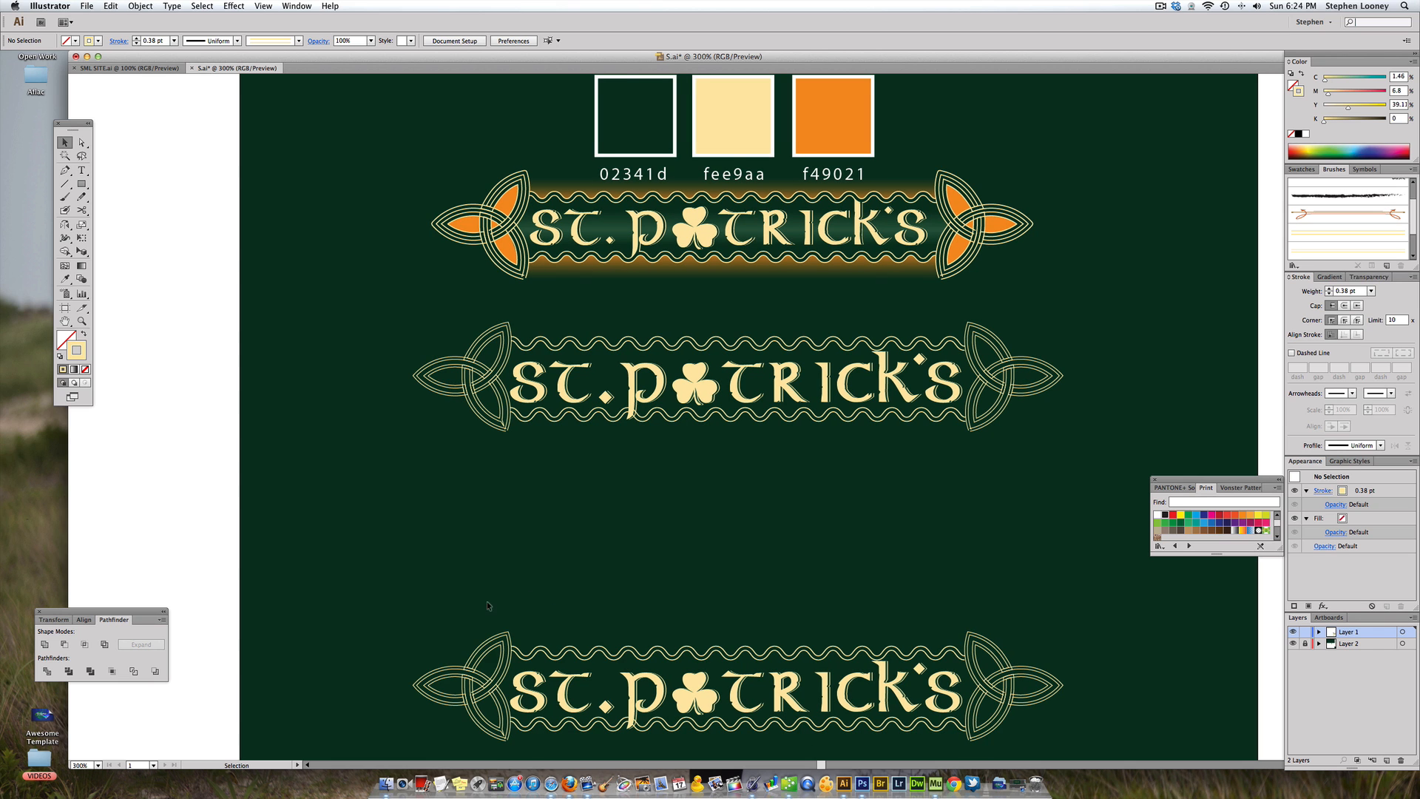
drag(503, 598, 501, 593)
- Move the duplicate banner further straight down, to a Y position of about 7.80 in
drag(388, 256, 1281, 651)
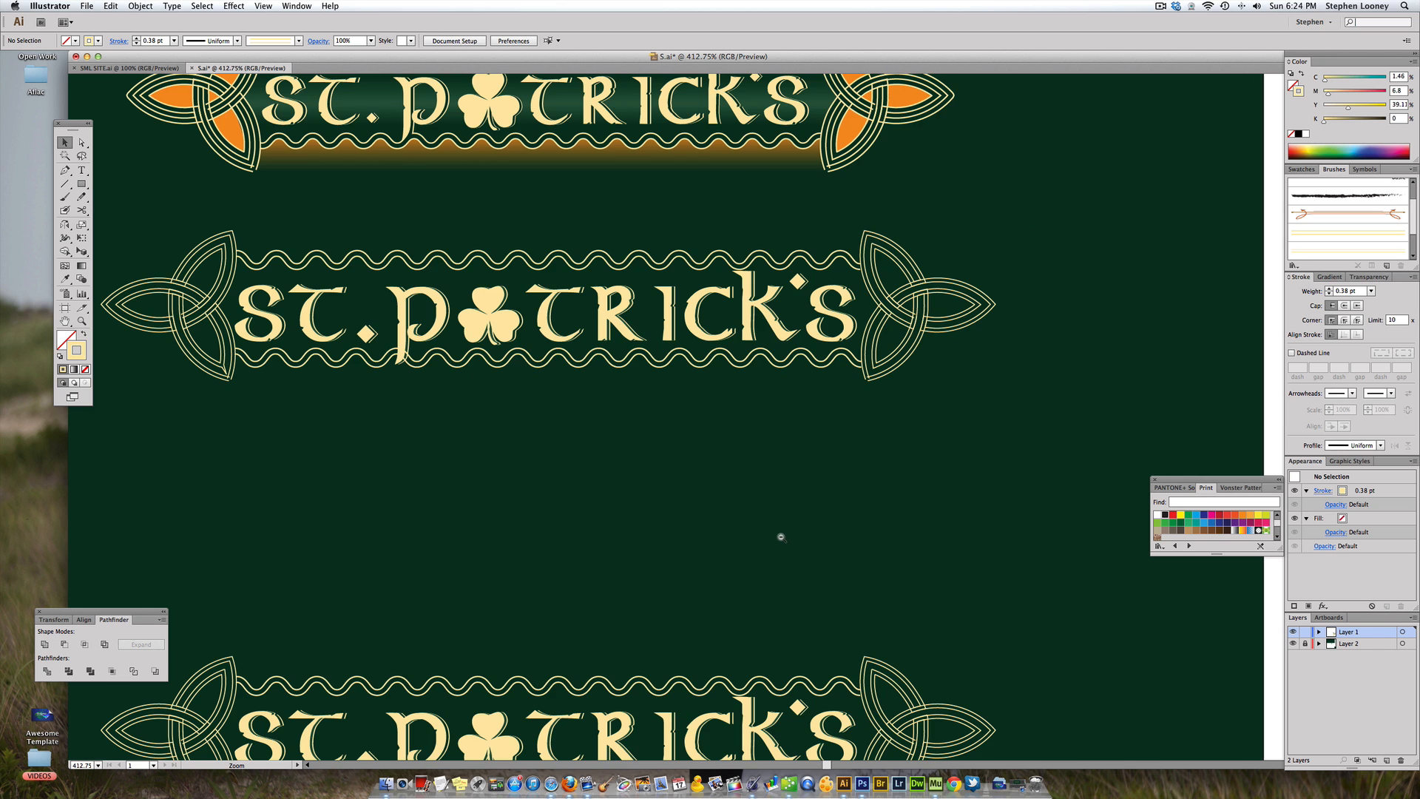
alt+super+click(758, 532)
drag(696, 443, 806, 562)
alt+super+click(692, 530)
alt+super+click(686, 530)
drag(387, 369, 943, 531)
drag(721, 442, 721, 591)
super+click(690, 330)
scroll(657, 275, up, 5)
scroll(657, 275, left, 3)
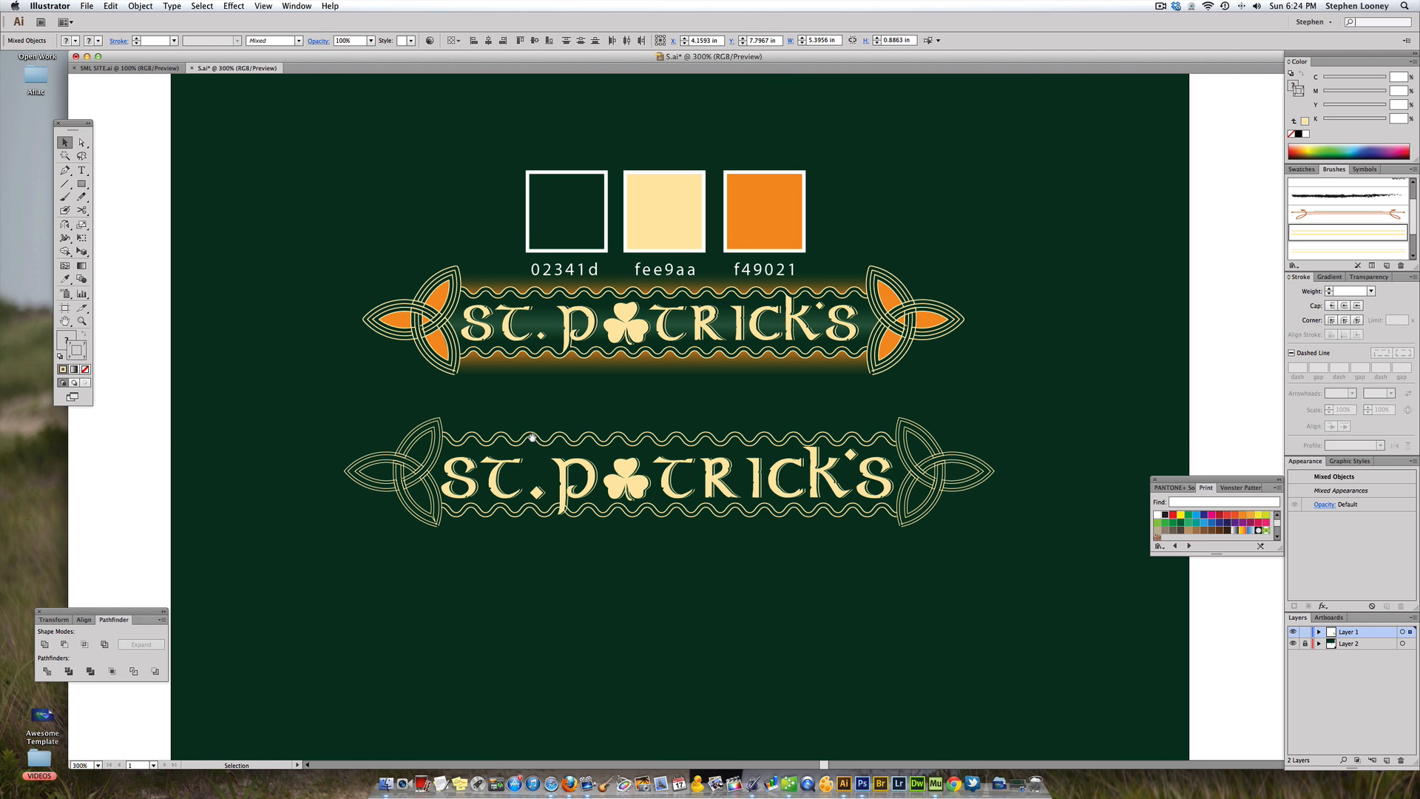
super+click(562, 449)
drag(607, 371, 531, 366)
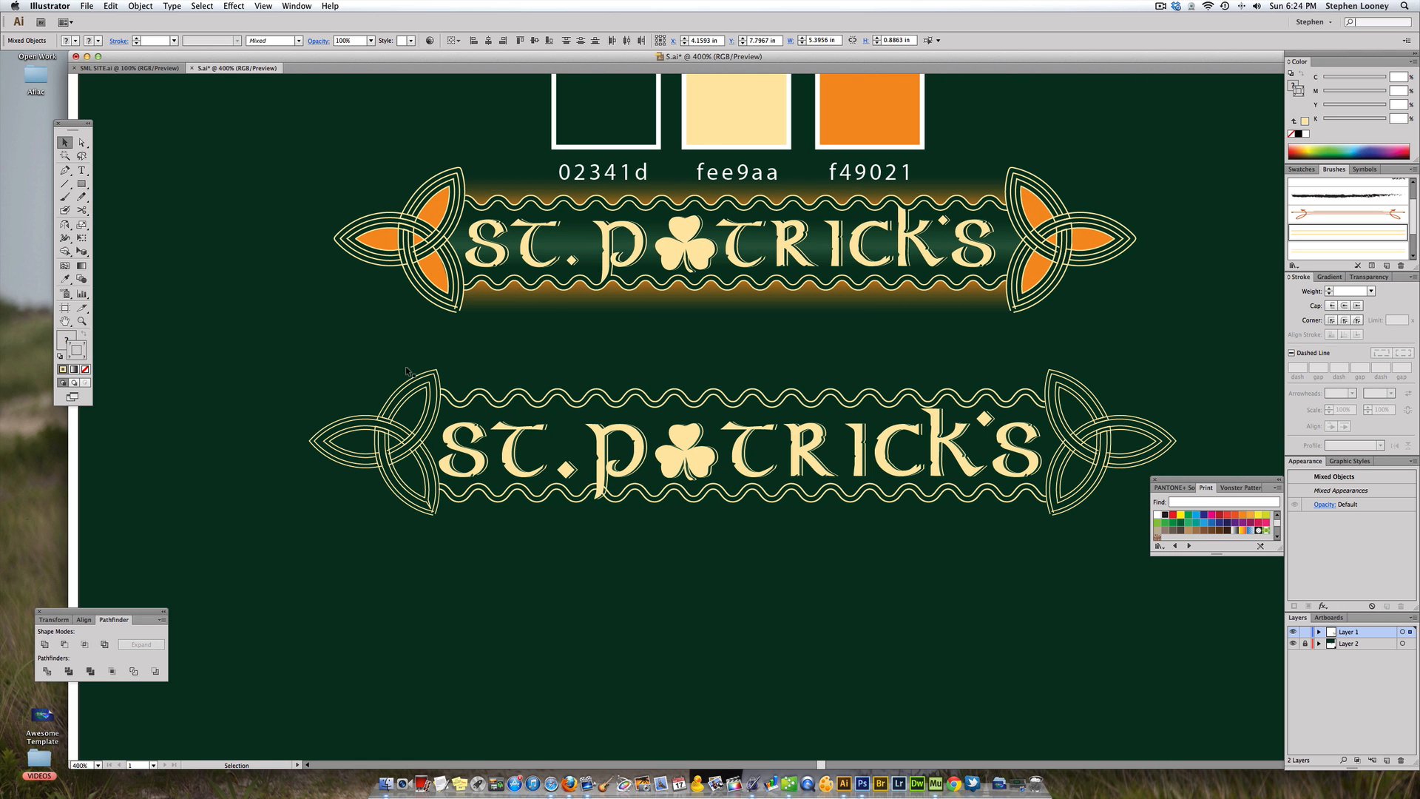
- Begin a pen outline around the upper new banner's middle, tracing the left triquetra's inner edge and running below the lower border
click(65, 171)
drag(323, 340, 967, 577)
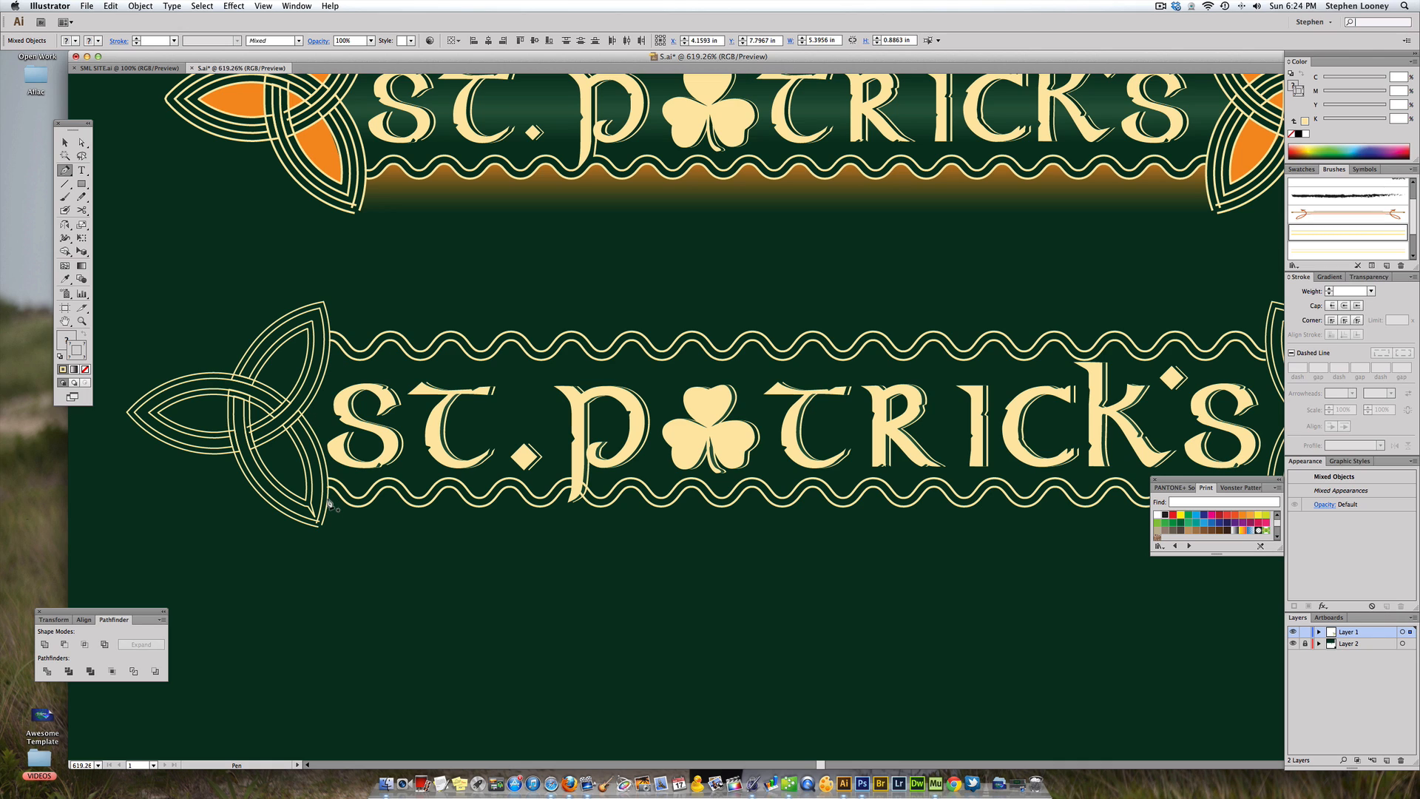
click(332, 345)
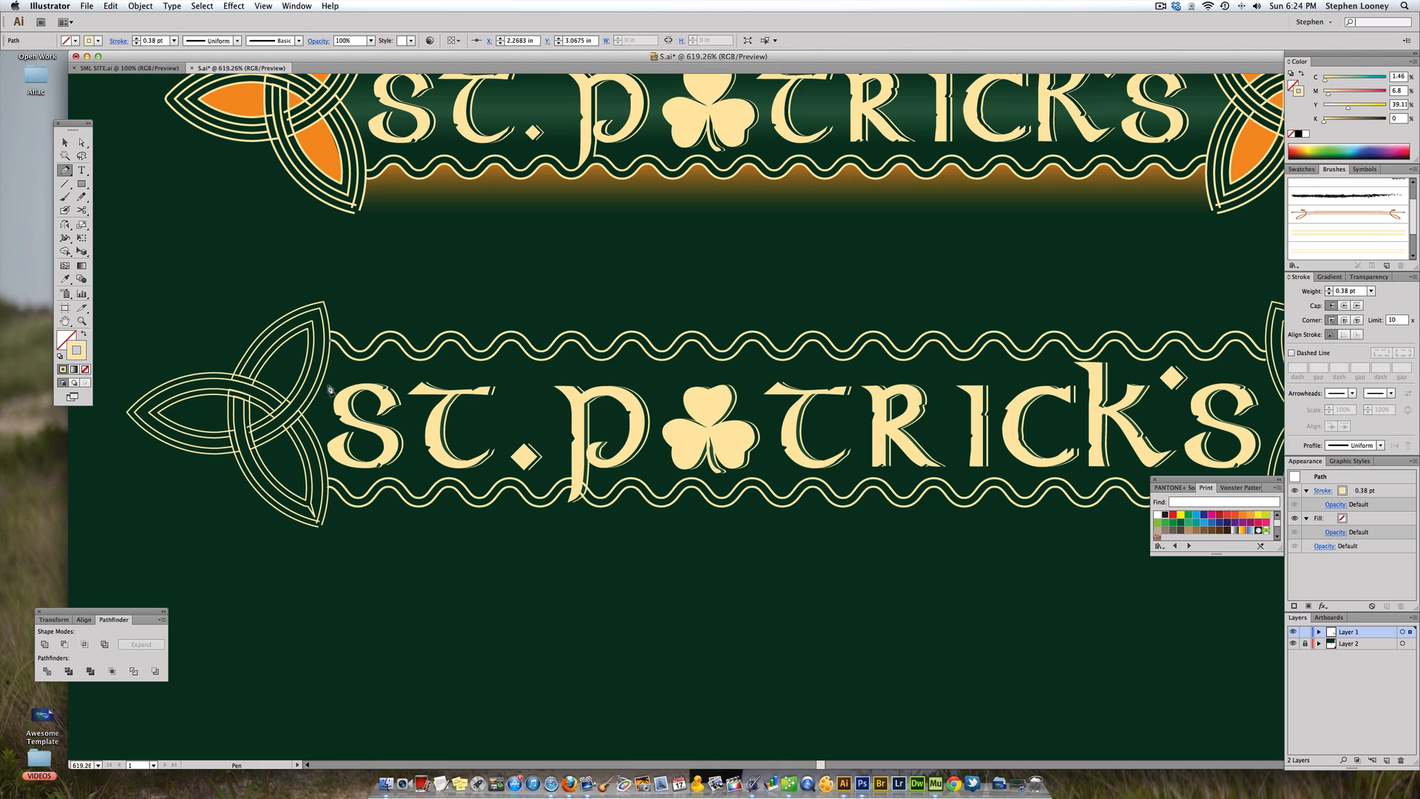
click(318, 391)
click(303, 420)
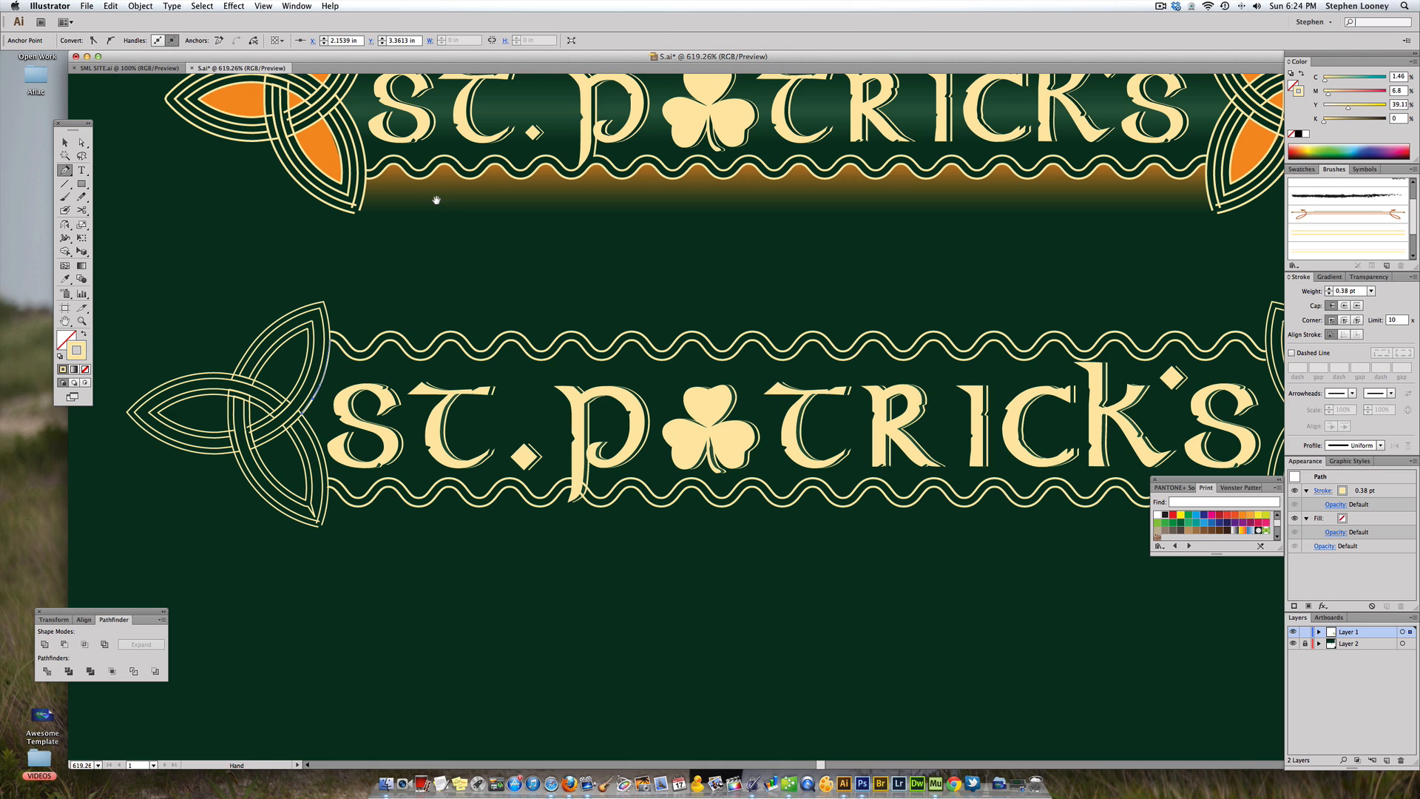
scroll(434, 198, up, 3)
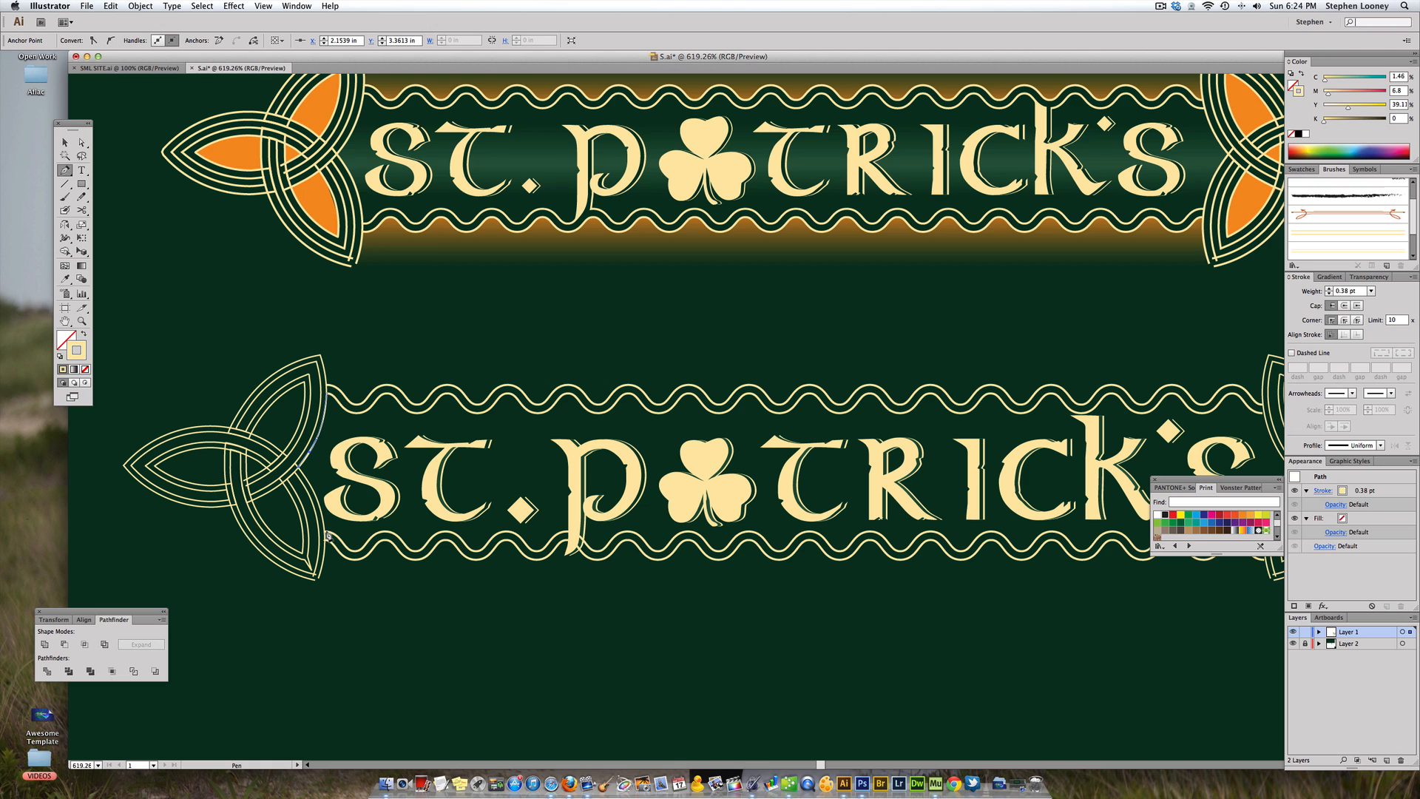
drag(324, 530, 324, 555)
click(335, 574)
click(797, 602)
- Continue the outline up along the right triquetra's inner edge and close it above the upper border at the starting point
scroll(792, 603, right, 10)
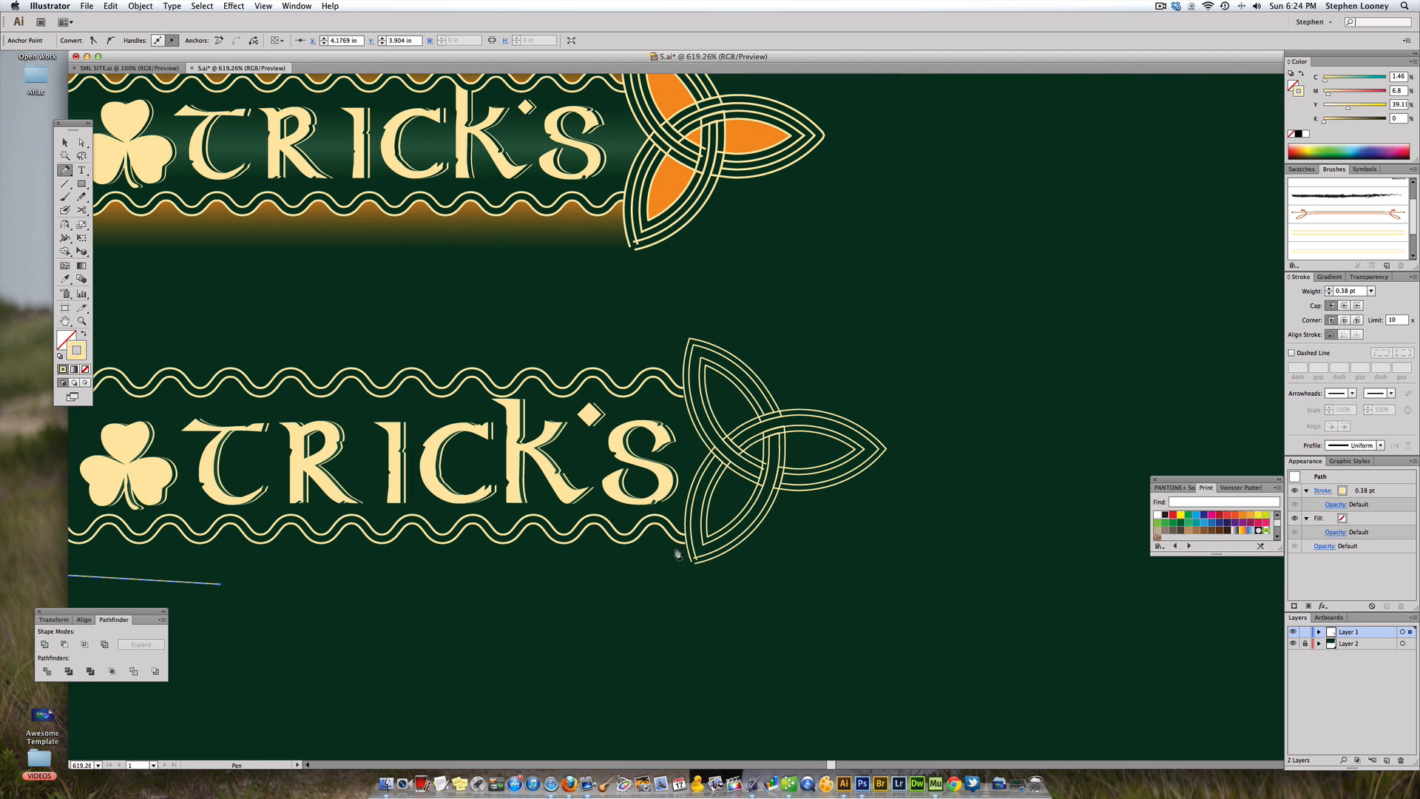
click(689, 549)
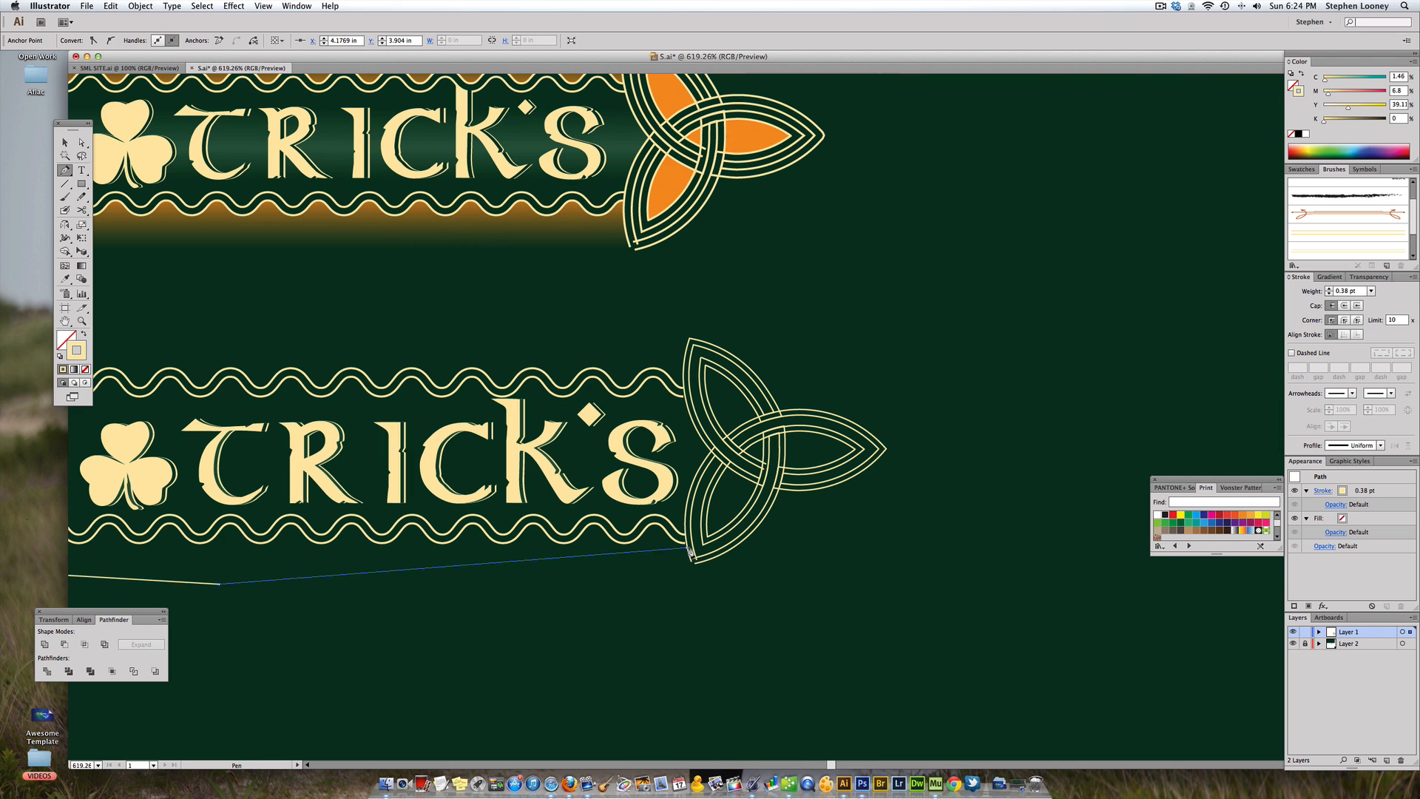
click(686, 511)
drag(696, 473, 707, 456)
click(712, 452)
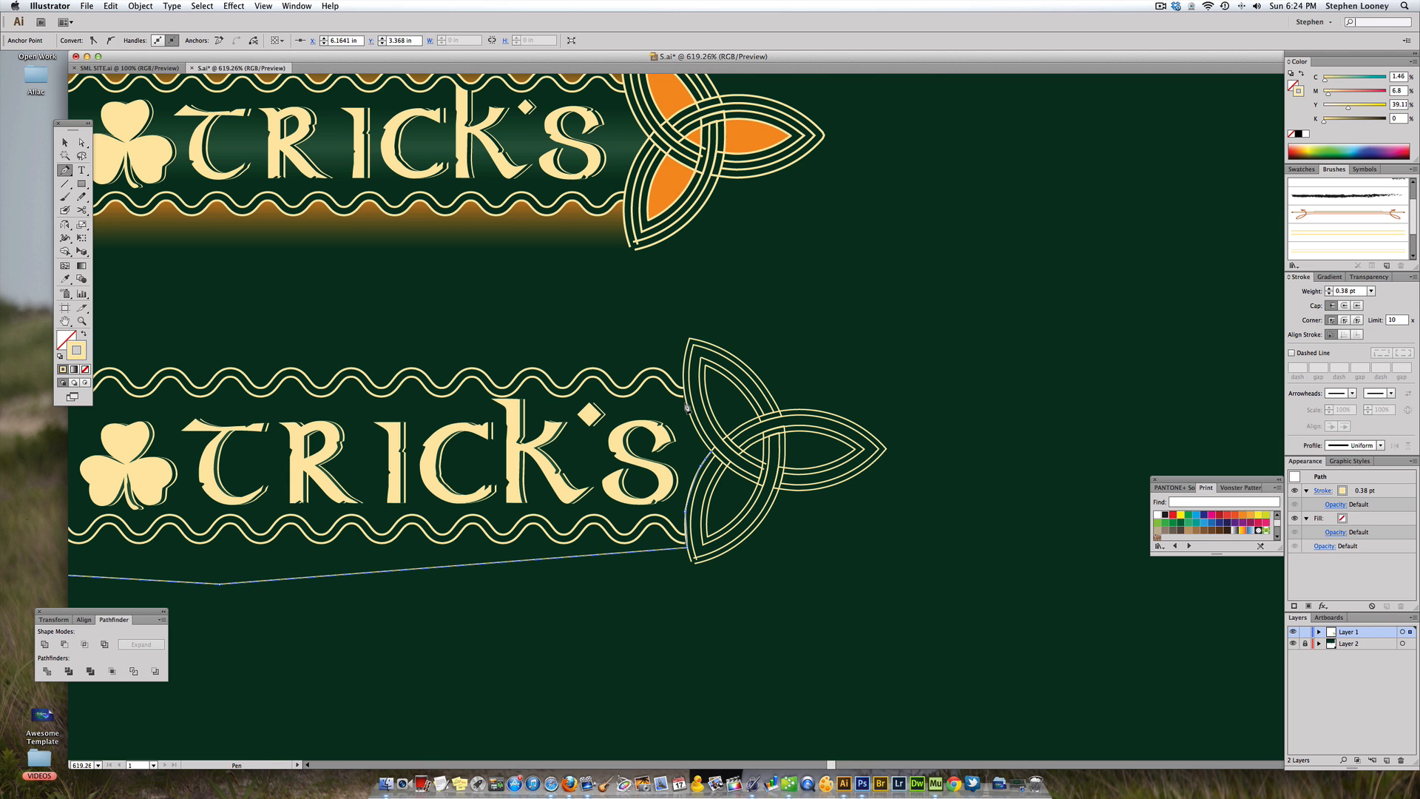
click(679, 344)
scroll(563, 337, left, 10)
scroll(562, 337, up, 2)
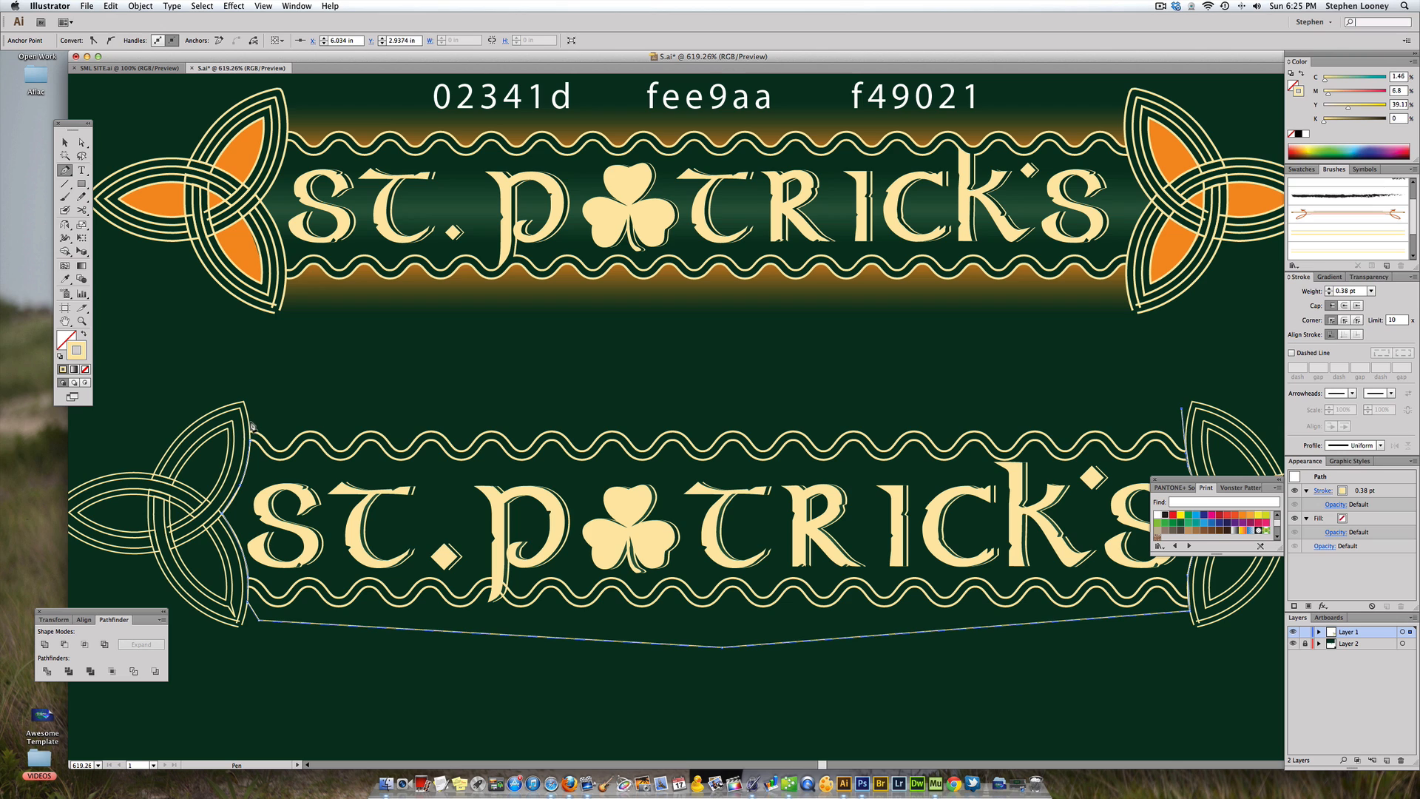
click(250, 422)
click(251, 443)
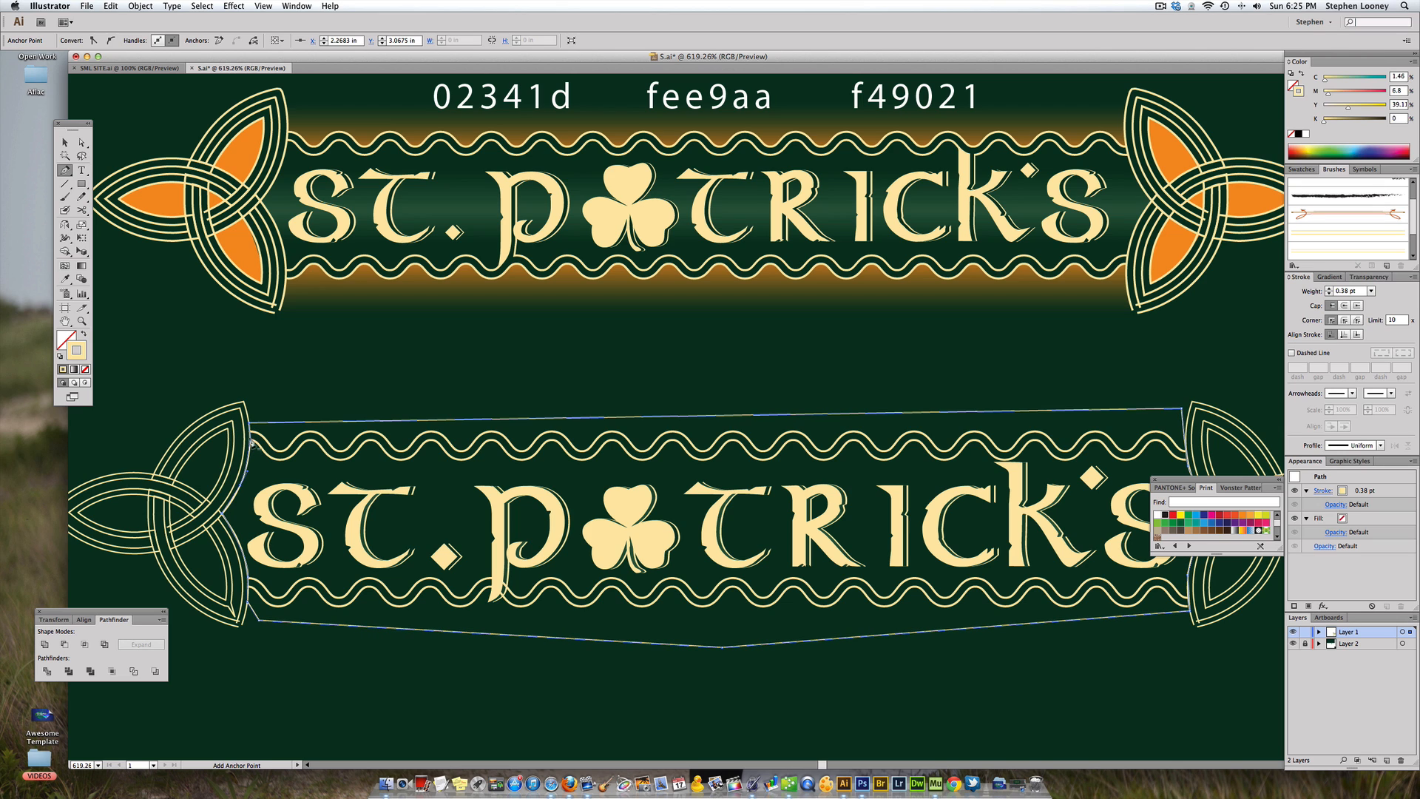
- Send the closed outline to the back, behind the lettering and borders, and fill it with red
click(141, 5)
mouse_move(170, 30)
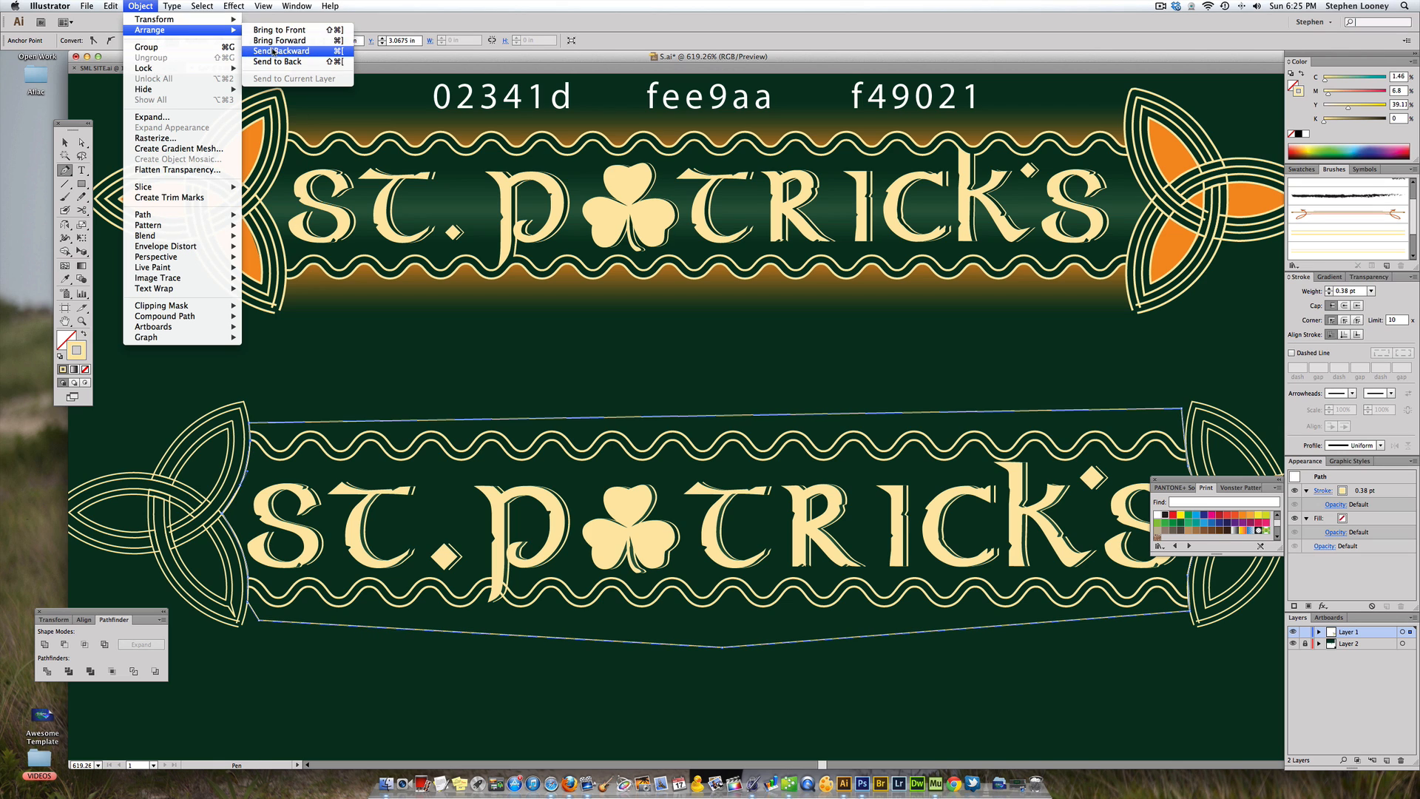
click(274, 62)
key(v)
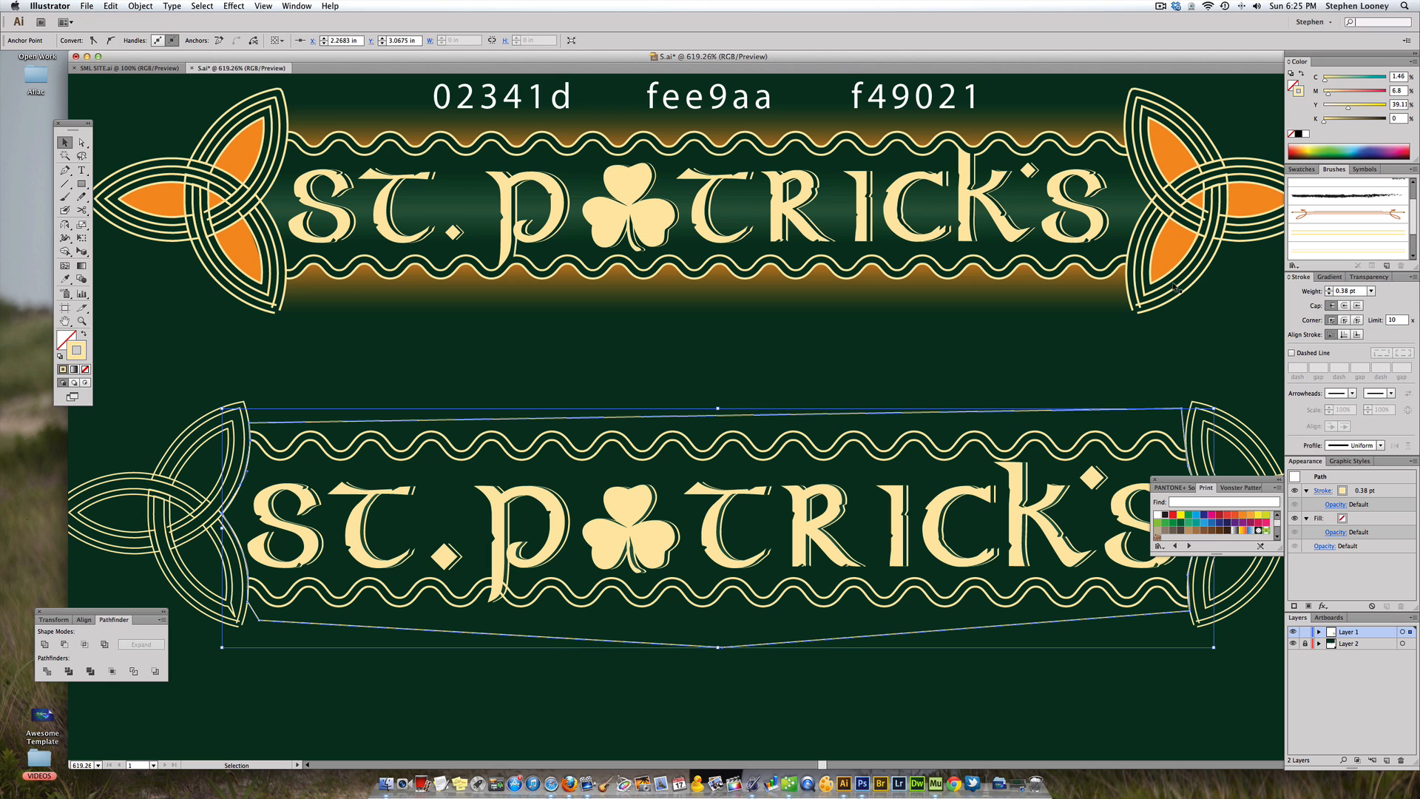
key(x)
click(1302, 169)
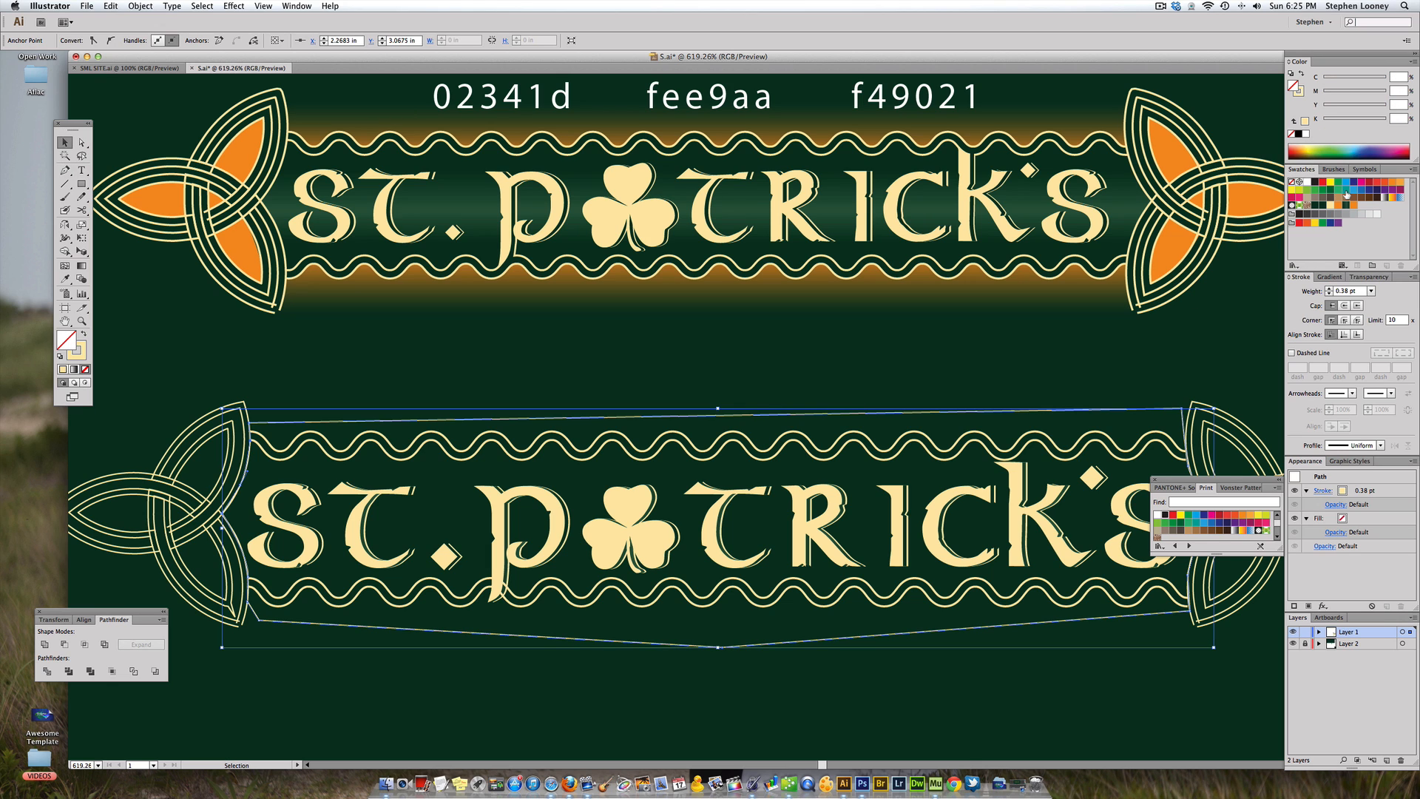
click(1324, 182)
click(791, 345)
- Expand the appearance of the upper and lower wavy borders on the red-backed banner
scroll(792, 326, down, 3)
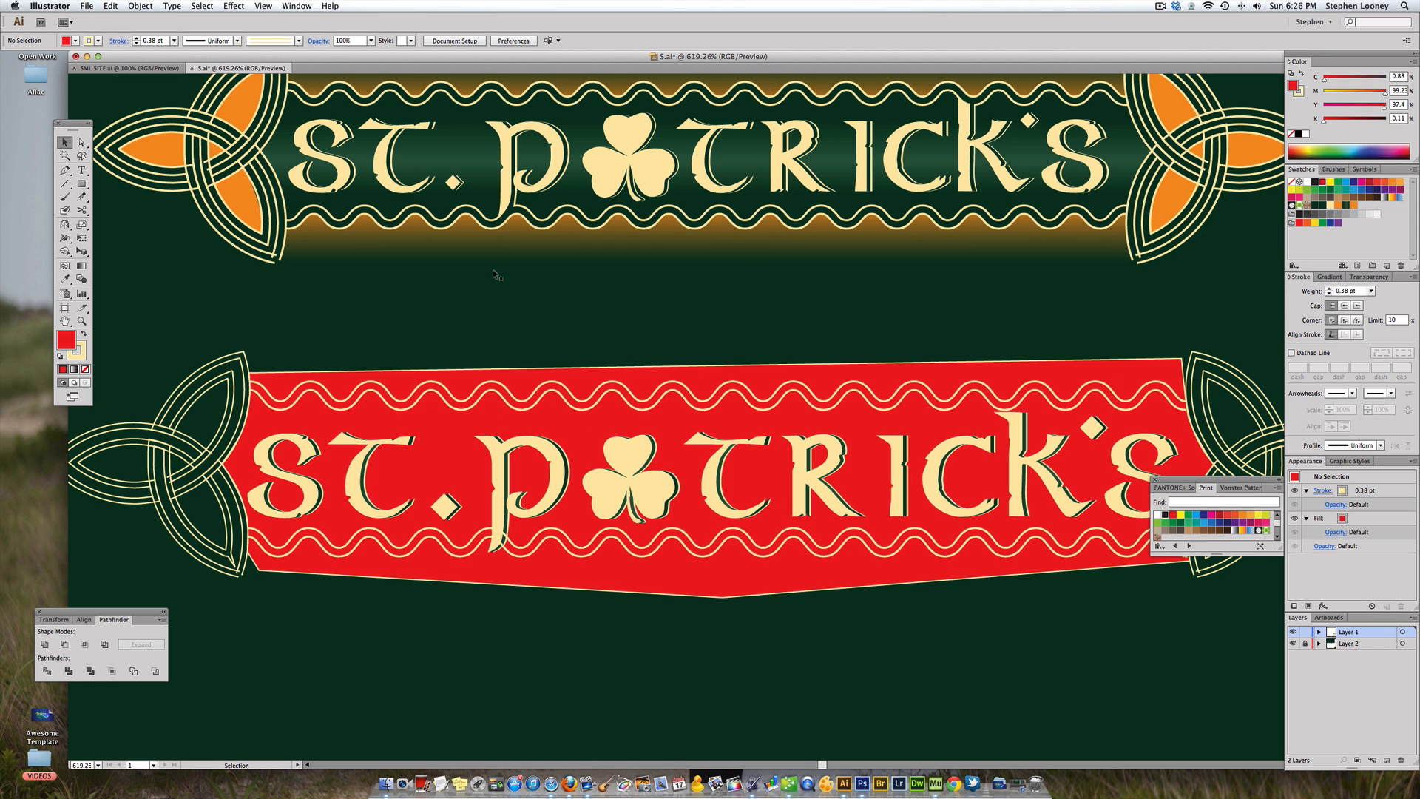
click(553, 382)
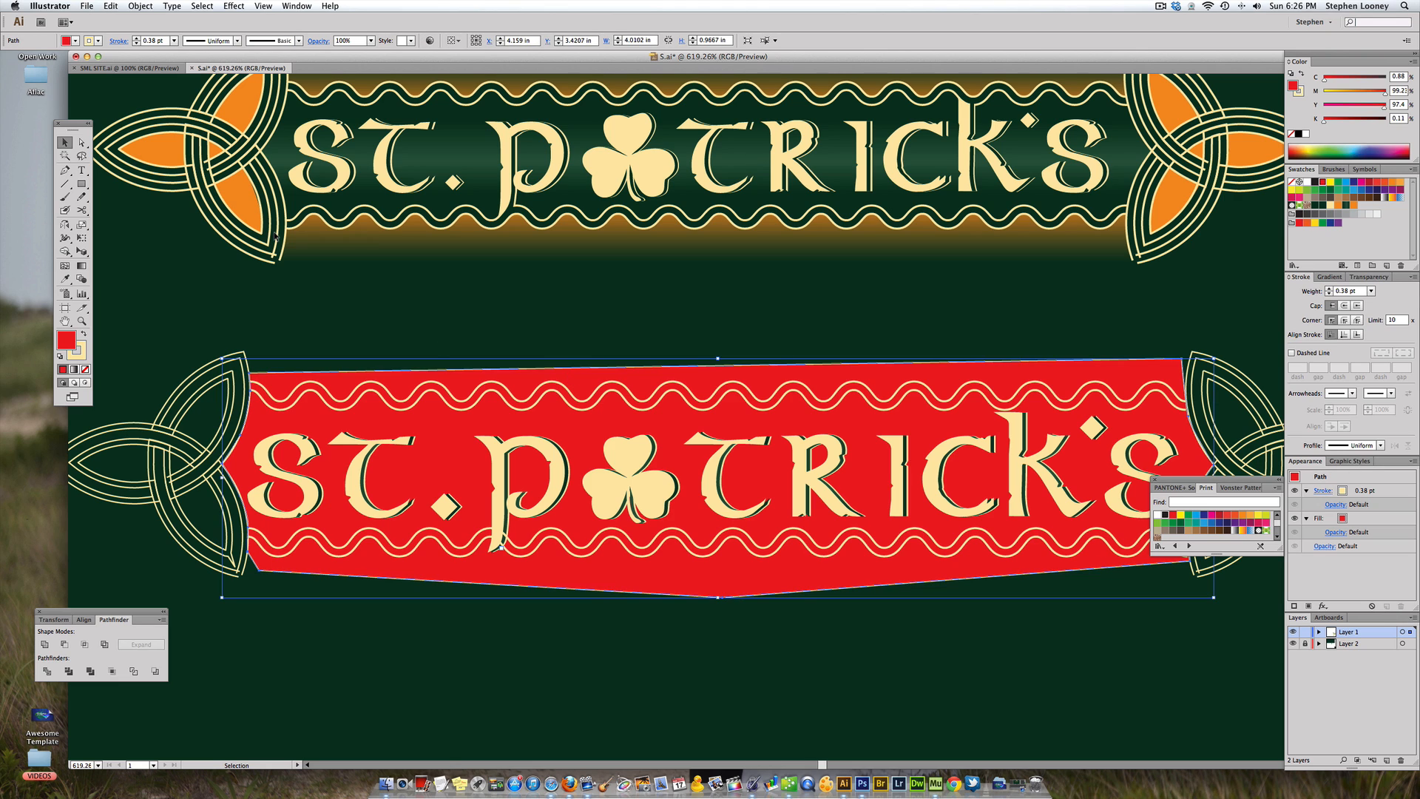
key(super+shift+a)
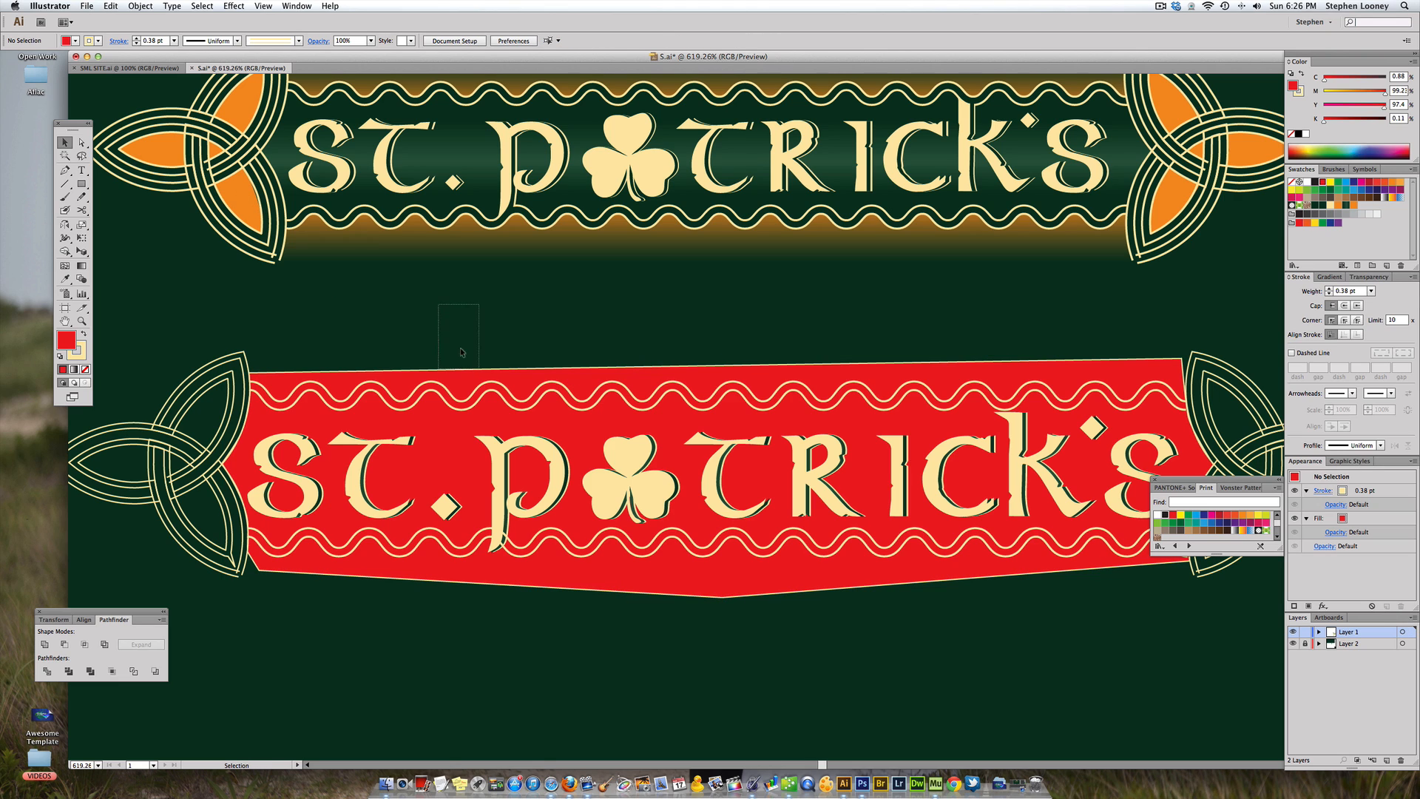
click(444, 402)
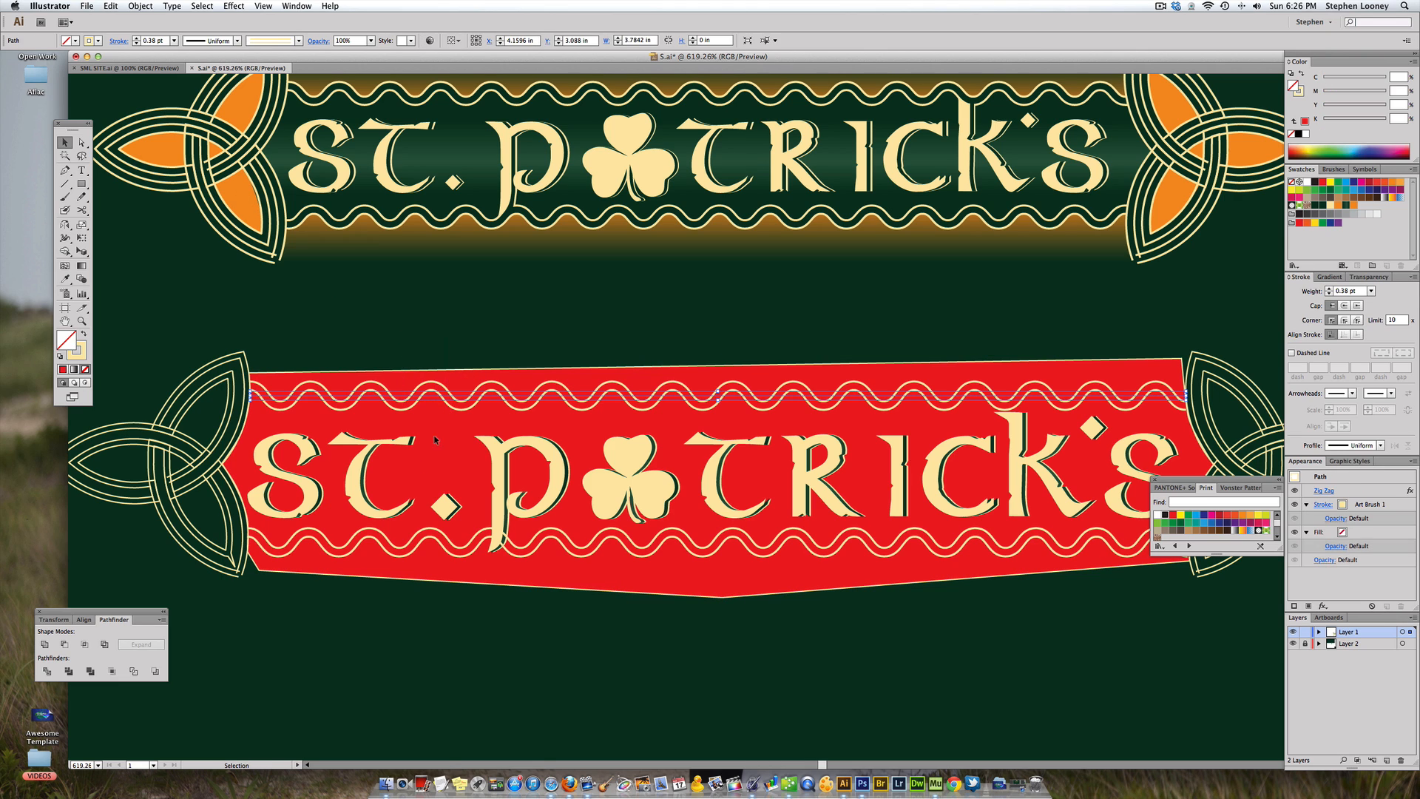
shift+click(392, 540)
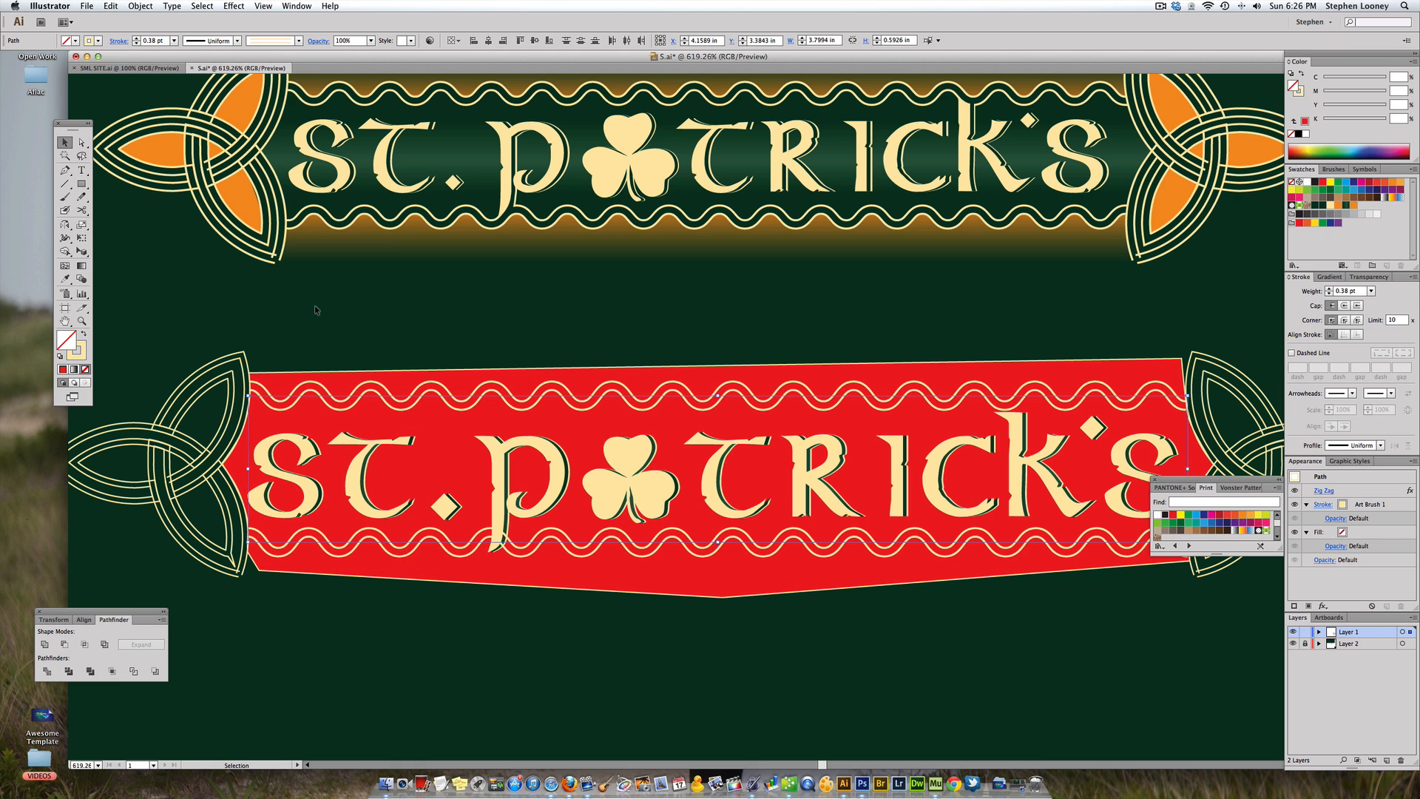
click(140, 6)
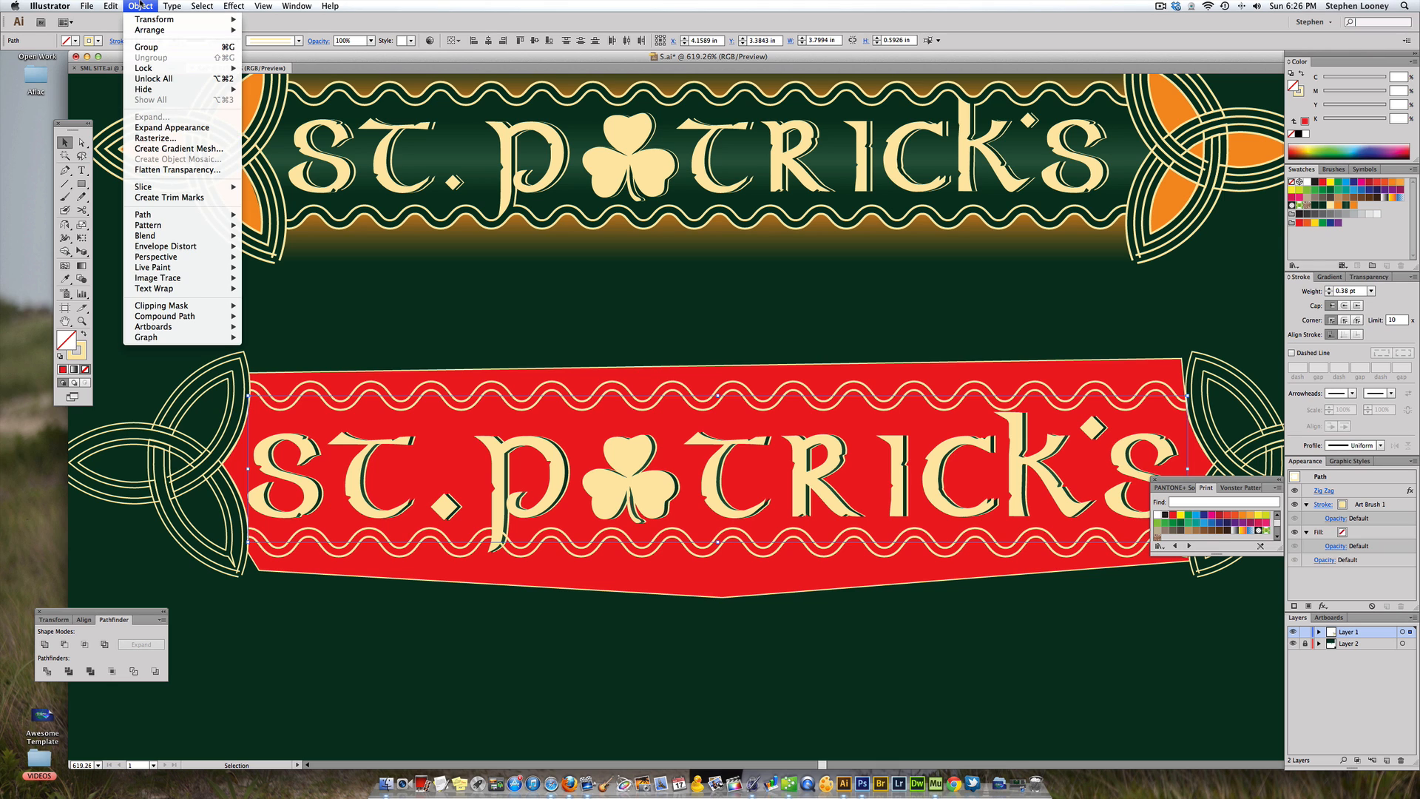
key(super+g)
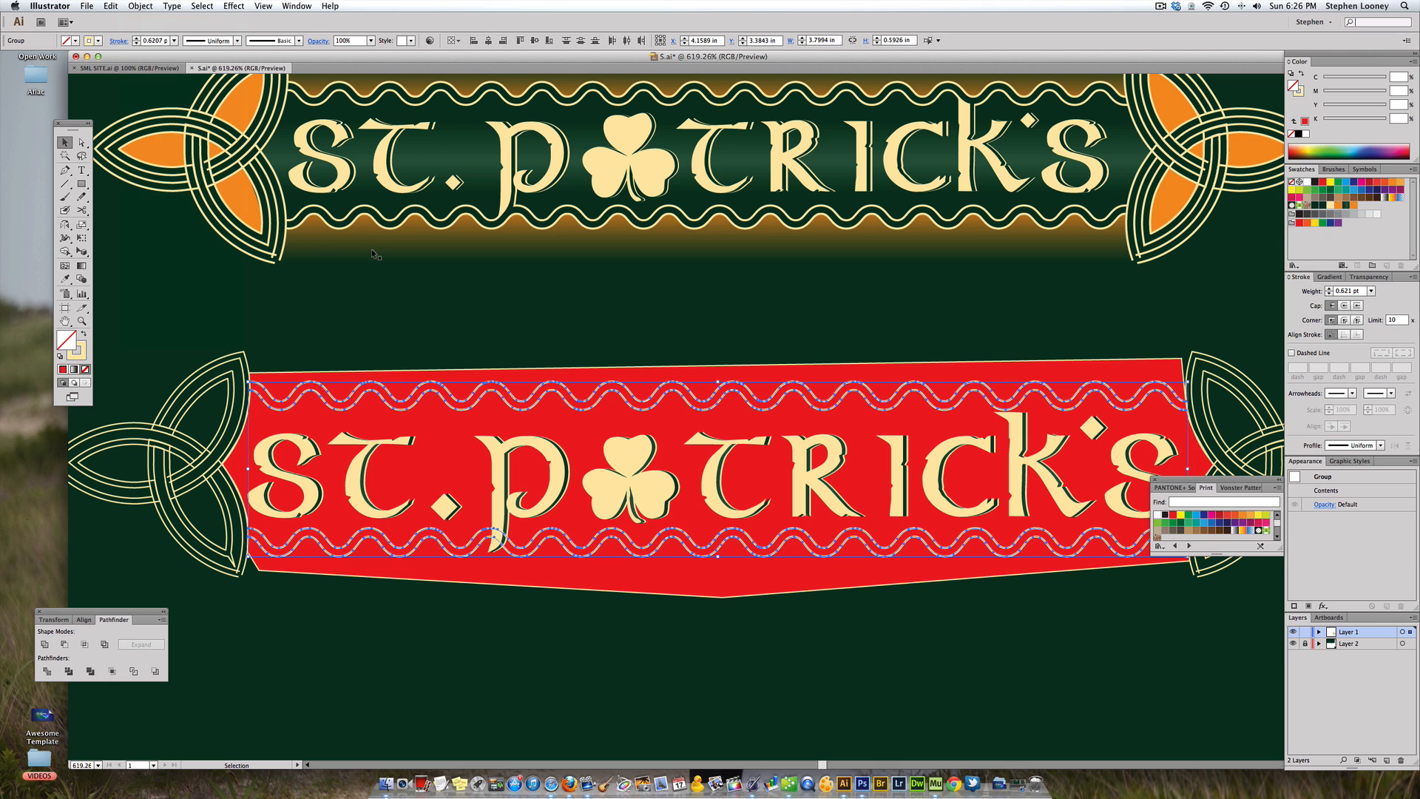
click(383, 339)
- Ungroup the expanded lower and upper borders so that each double line splits into separate wavy lines
drag(329, 525, 300, 492)
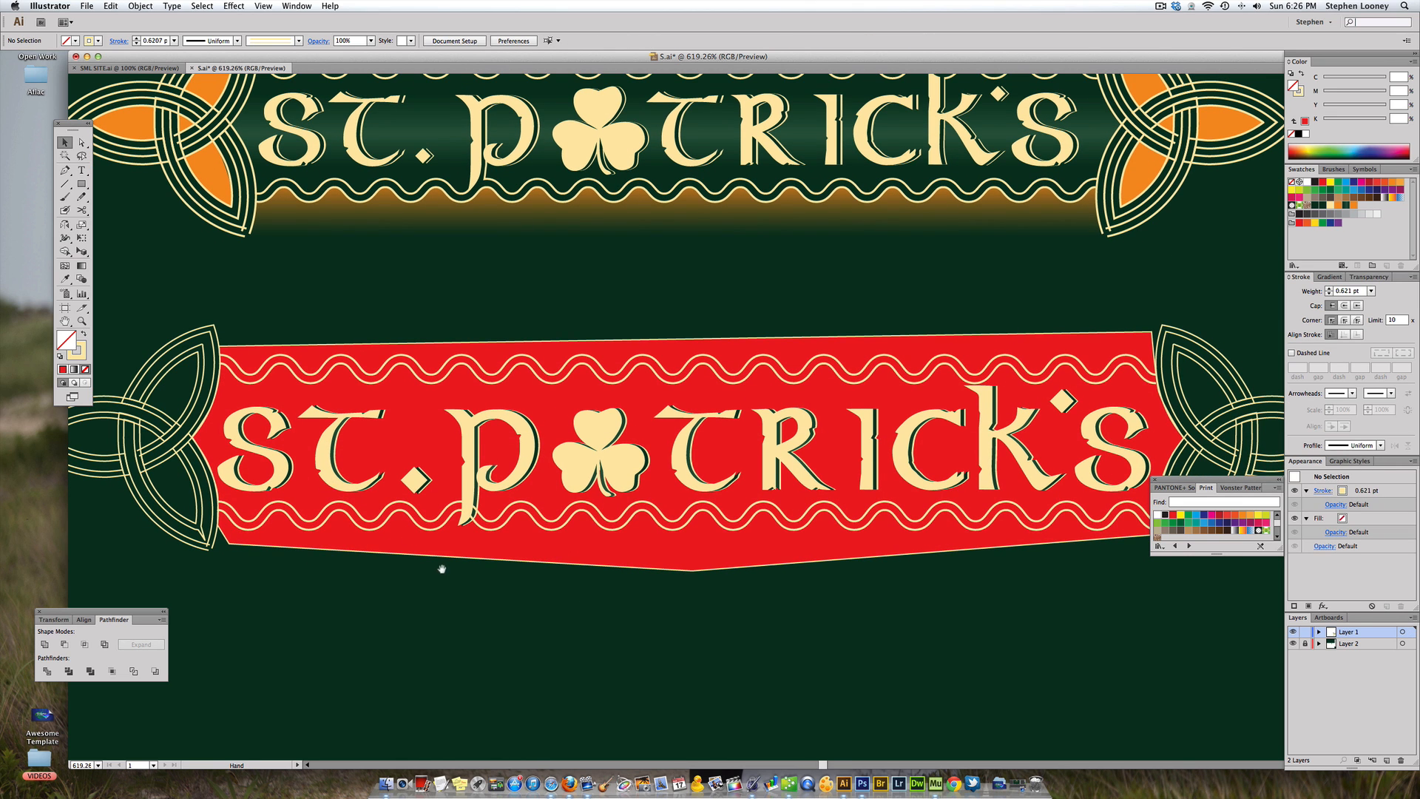
drag(441, 570, 371, 556)
click(299, 503)
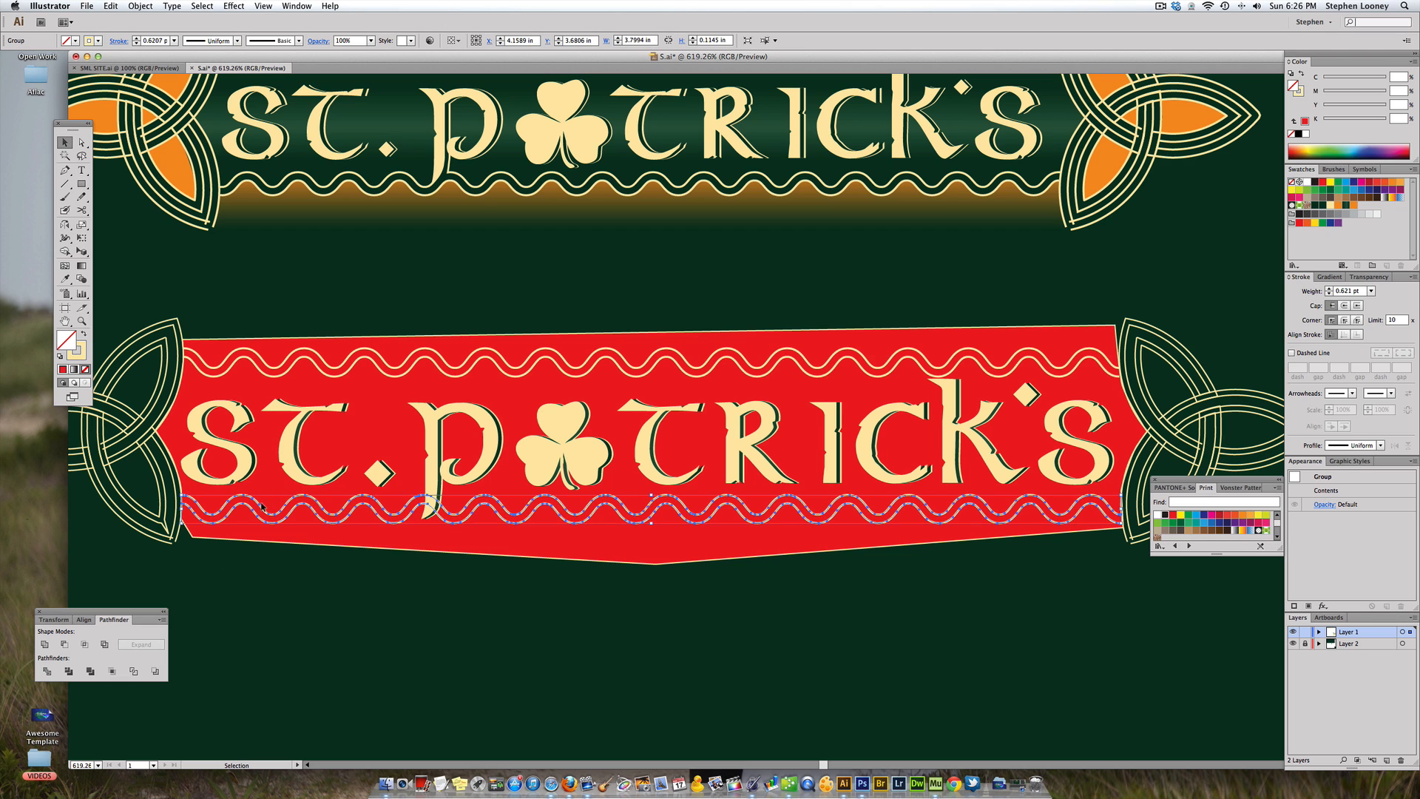
right_click(361, 500)
click(396, 561)
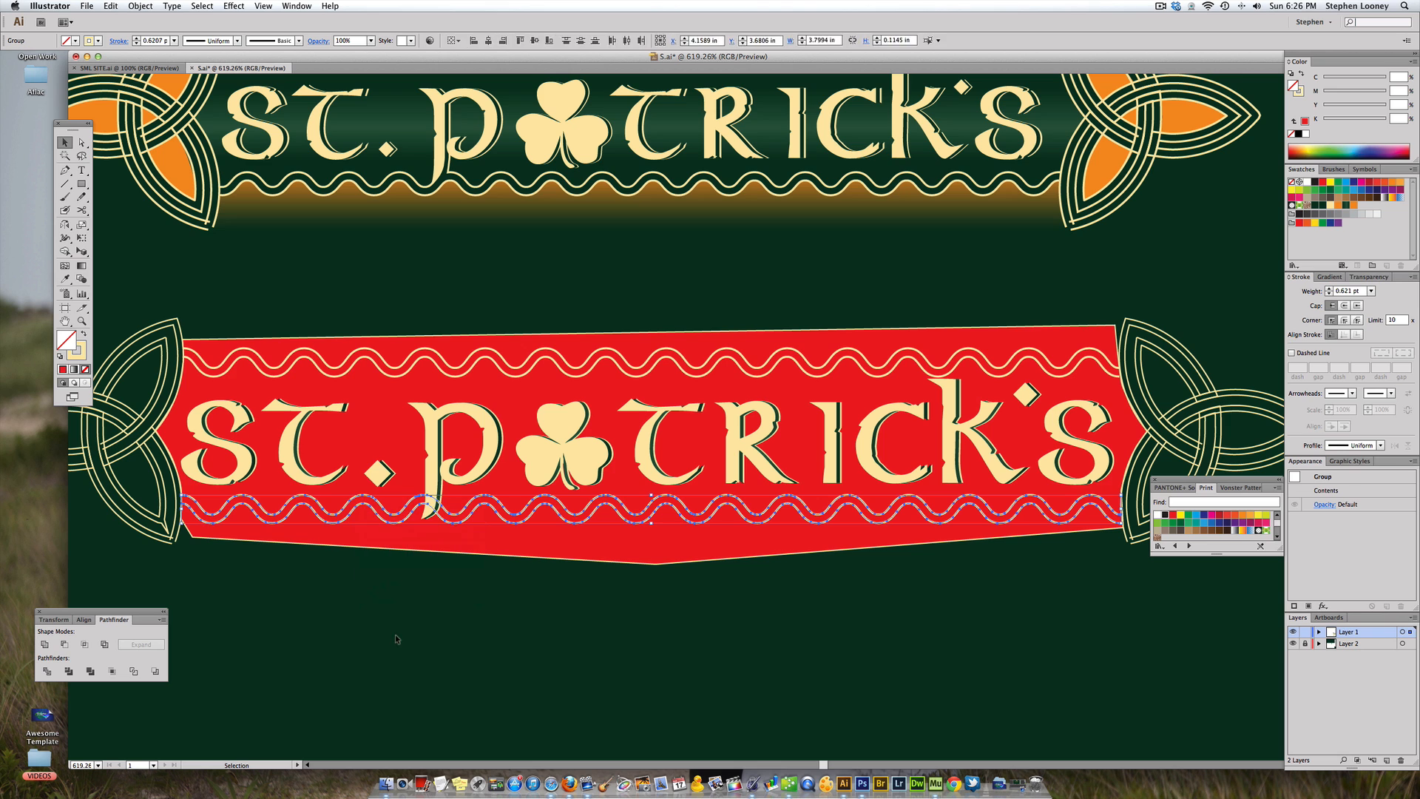
click(396, 639)
click(405, 363)
right_click(406, 365)
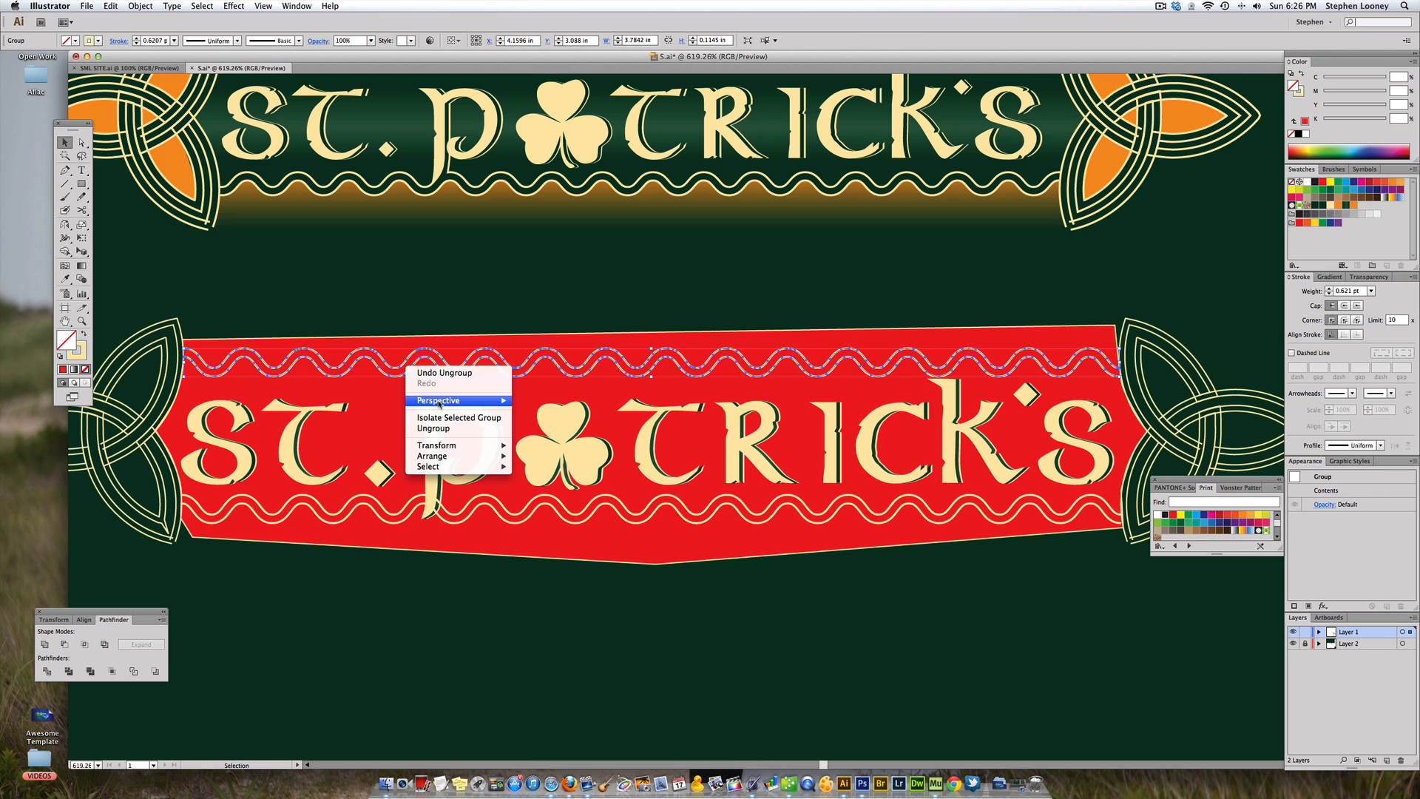
click(442, 428)
click(481, 211)
- Duplicate the expanded upper and lower wavy lines straight down below the red banner, to a Y position of about 5.35 in
alt+super+click(546, 432)
drag(599, 484, 502, 288)
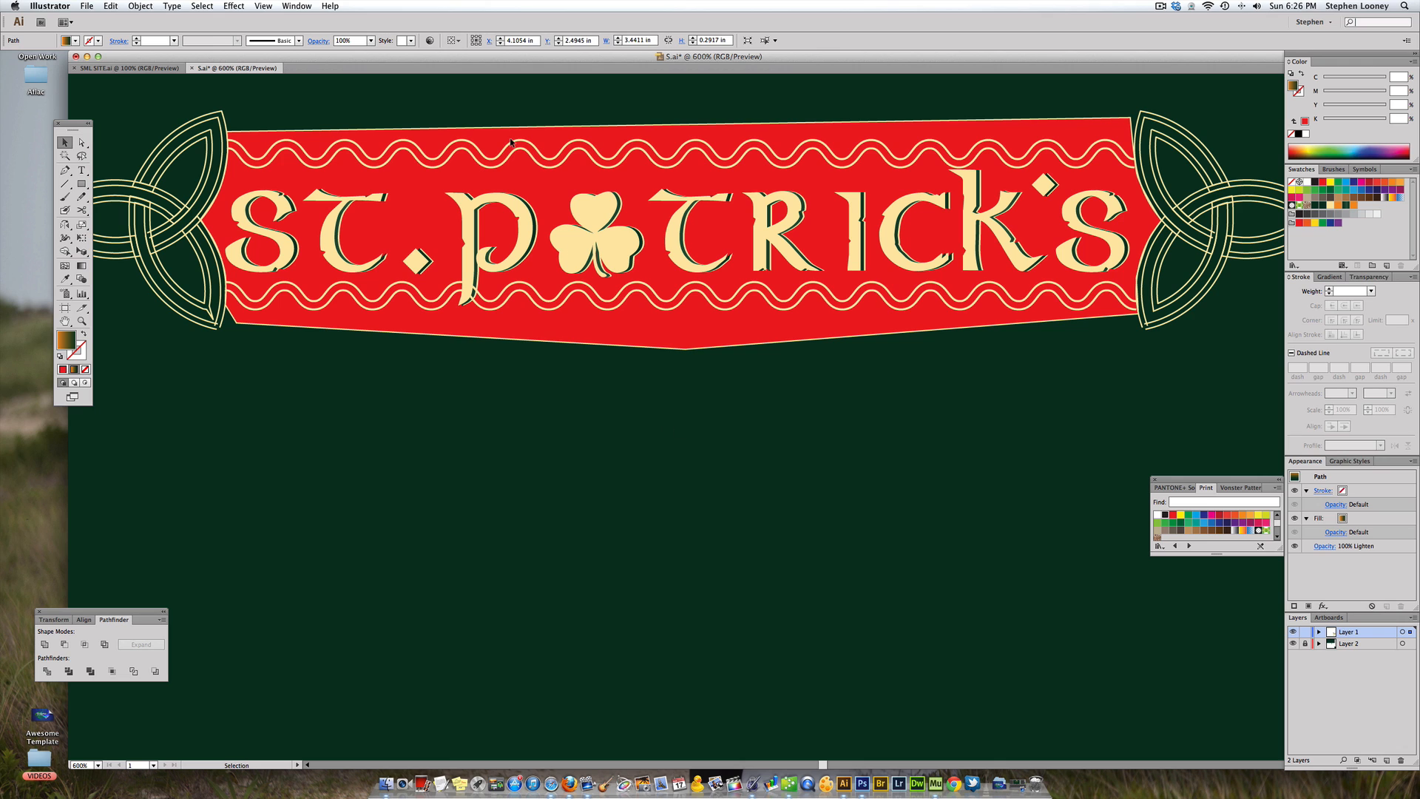
scroll(517, 163, up, 2)
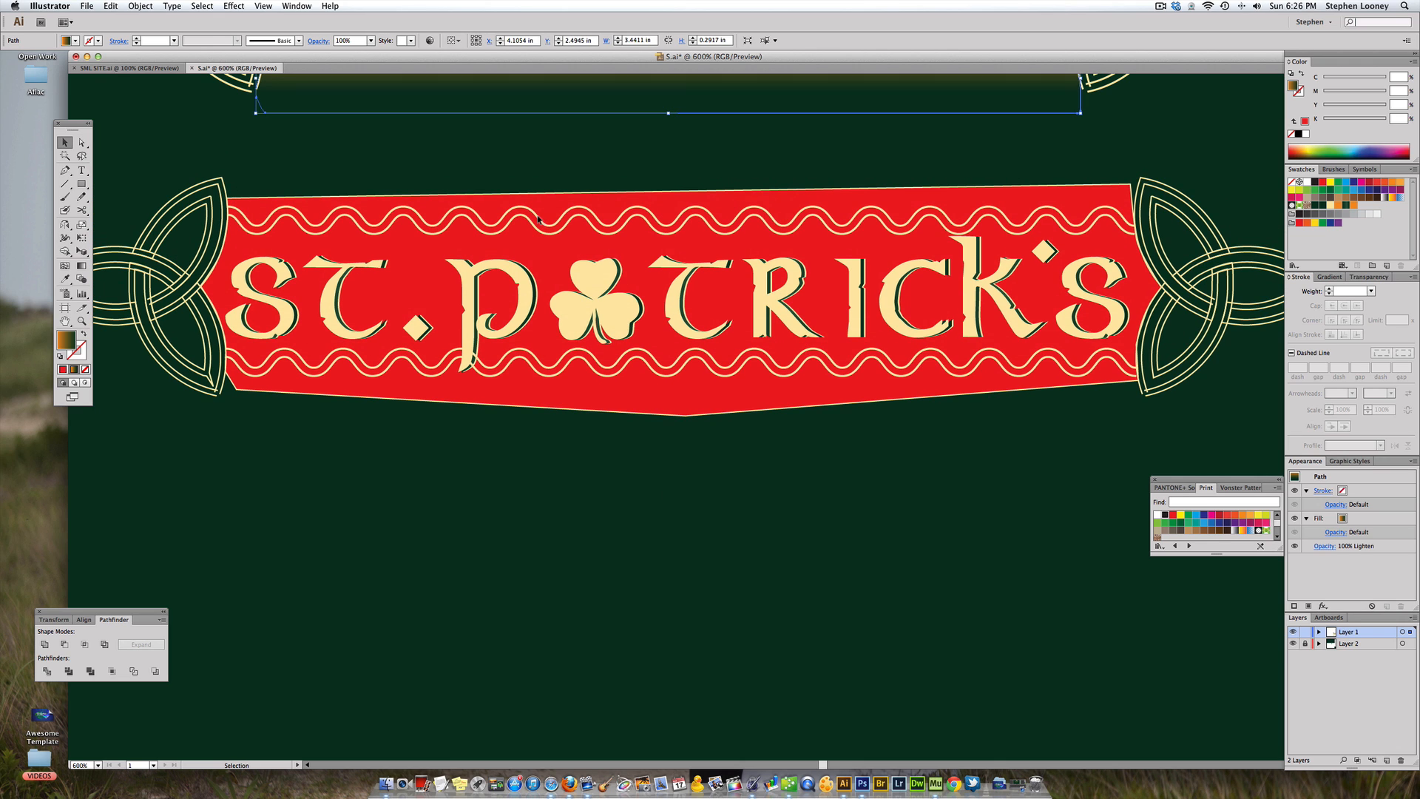
click(537, 219)
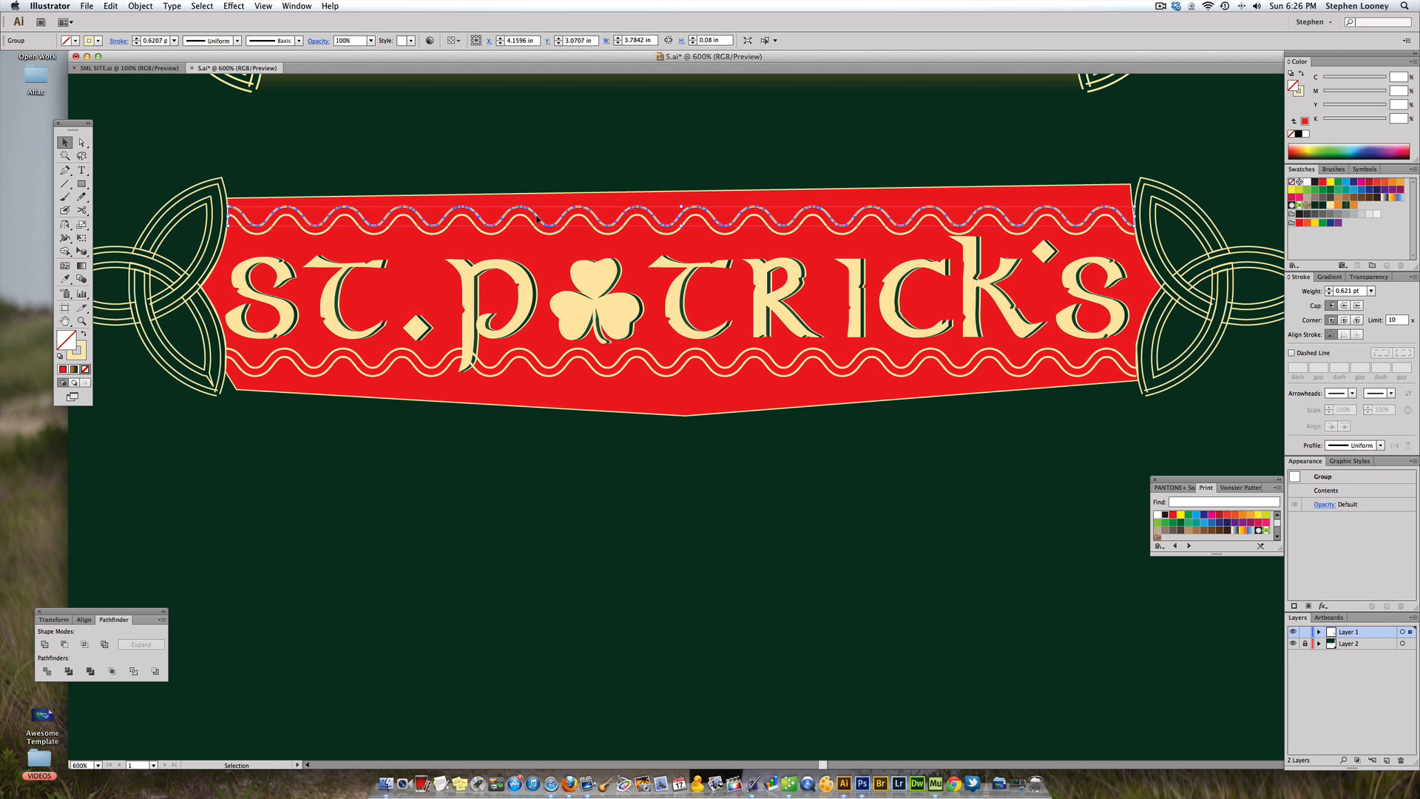
shift+click(553, 367)
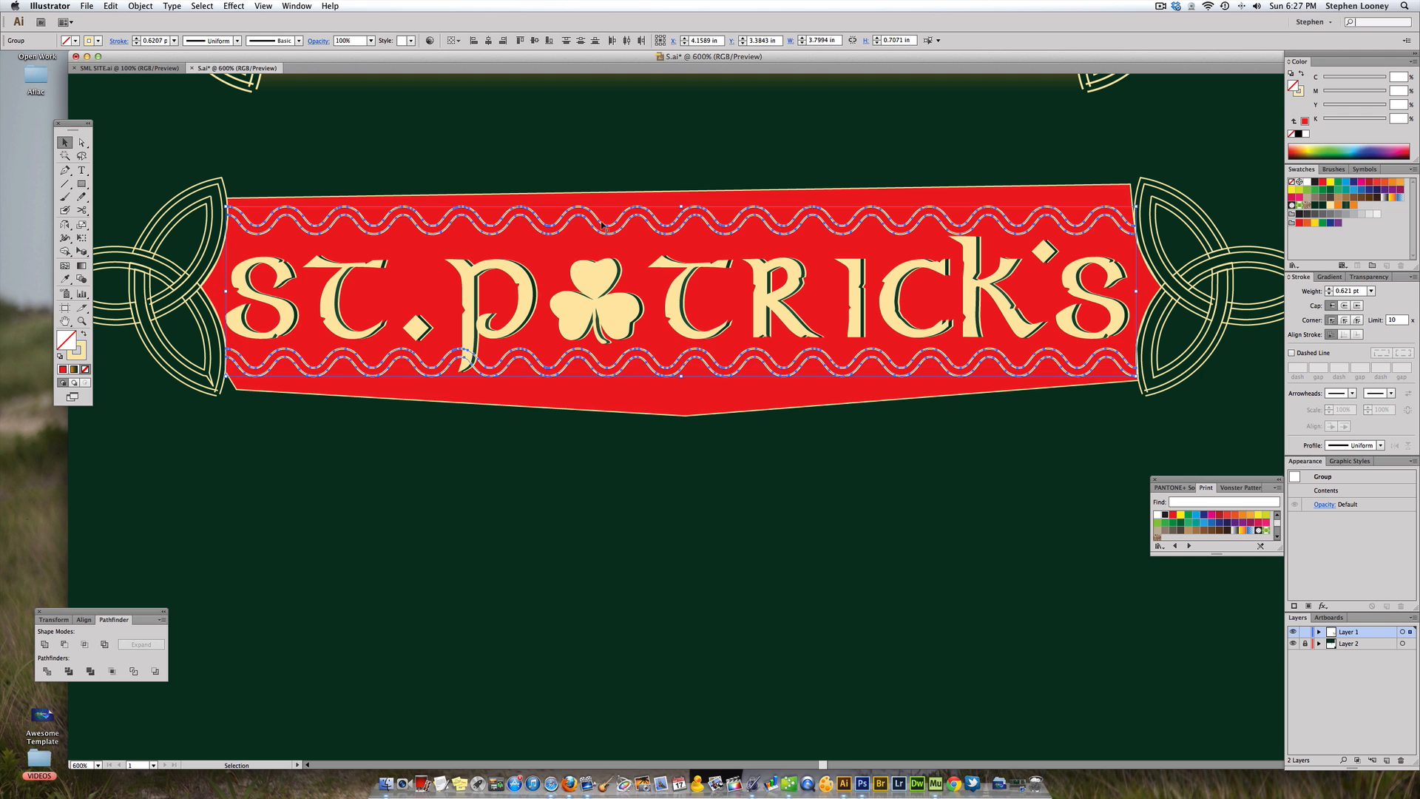
drag(594, 216, 552, 675)
scroll(589, 497, down, 4)
key(super+minus)
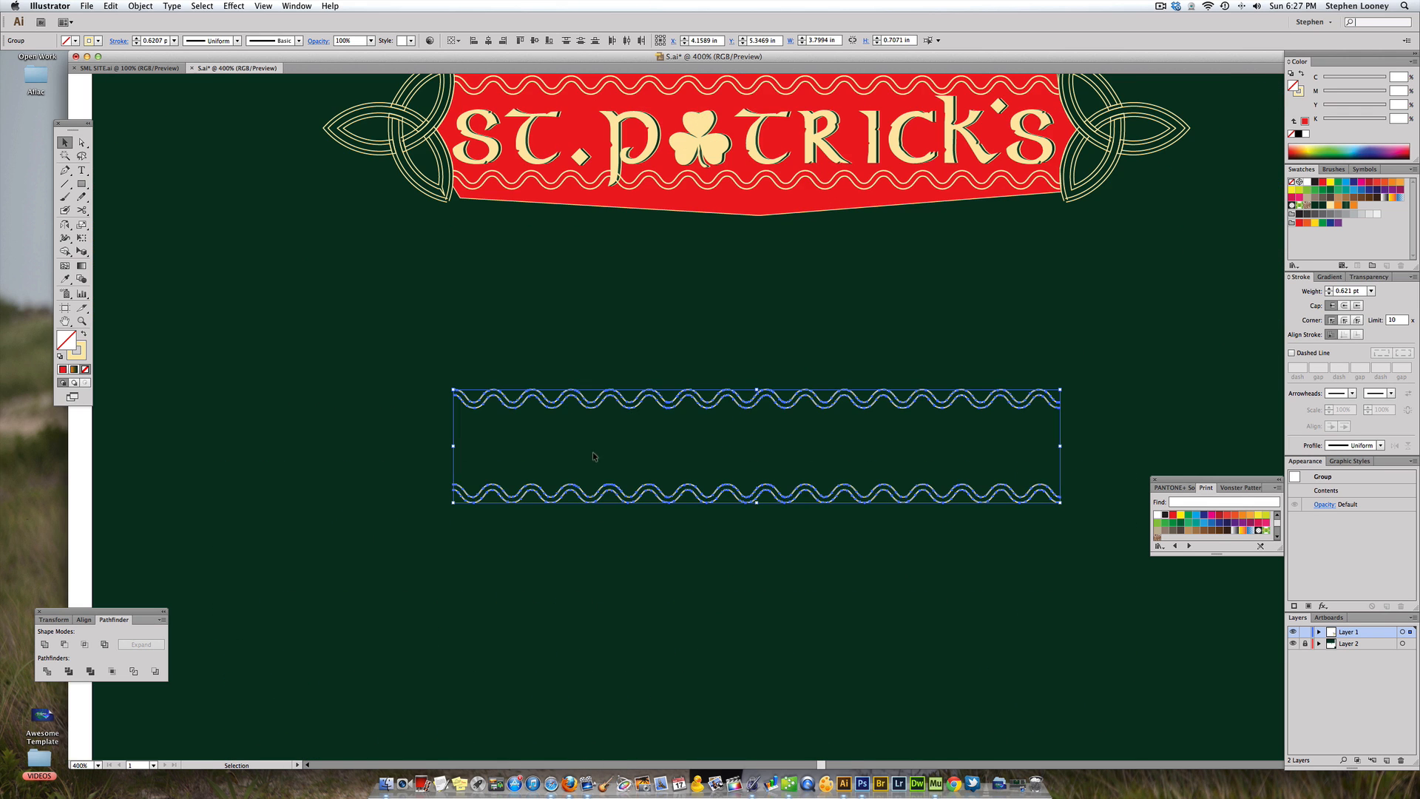
- Move the duplicated wavy lines further straight down, well clear of the red banner
drag(580, 344, 680, 462)
drag(584, 375, 691, 558)
drag(658, 397, 658, 562)
click(783, 467)
drag(782, 467, 663, 451)
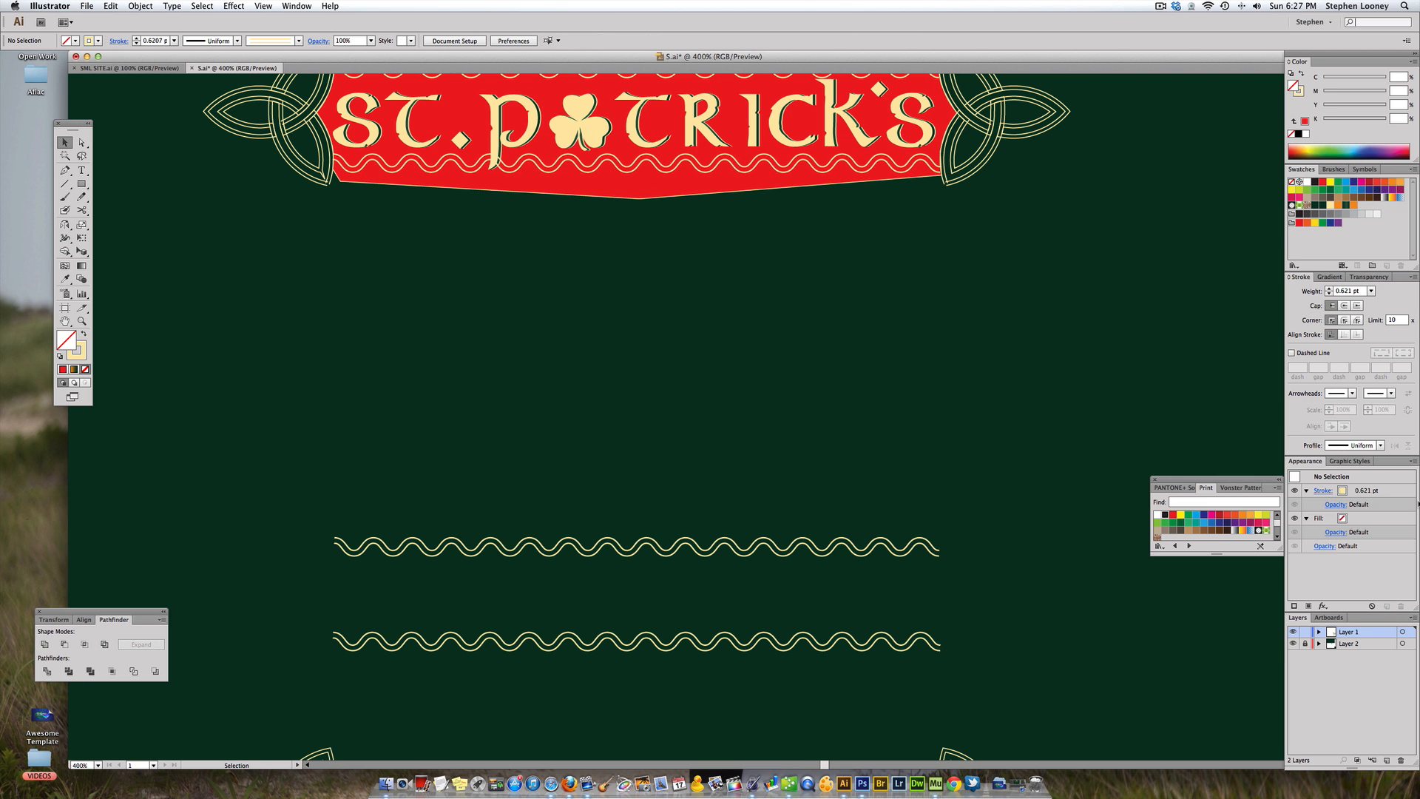
- Try moving the inner wavy line of the red banner's upper border down toward the lettering
scroll(599, 469, up, 5)
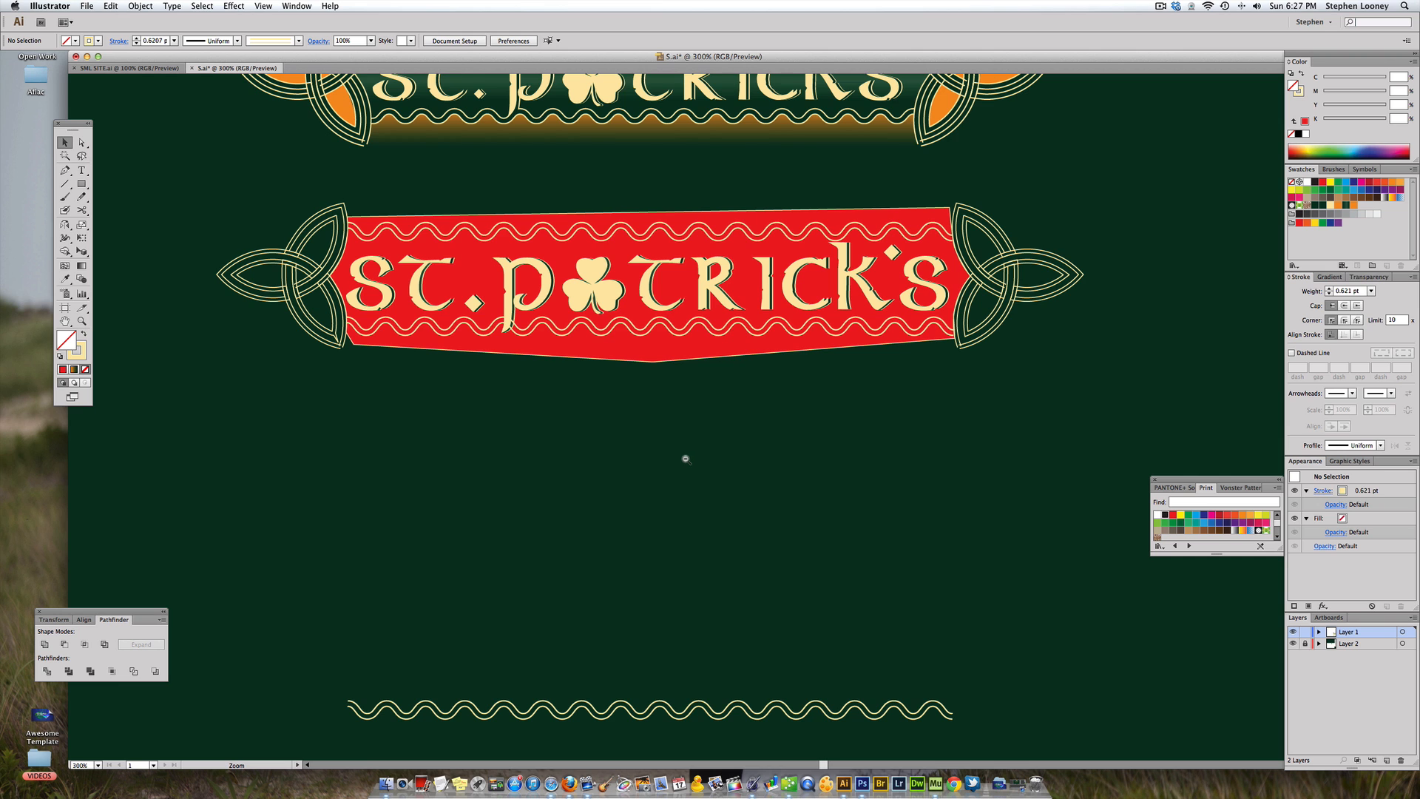
key(super+1)
key(super+space)
drag(531, 203, 1001, 486)
drag(404, 222, 1006, 545)
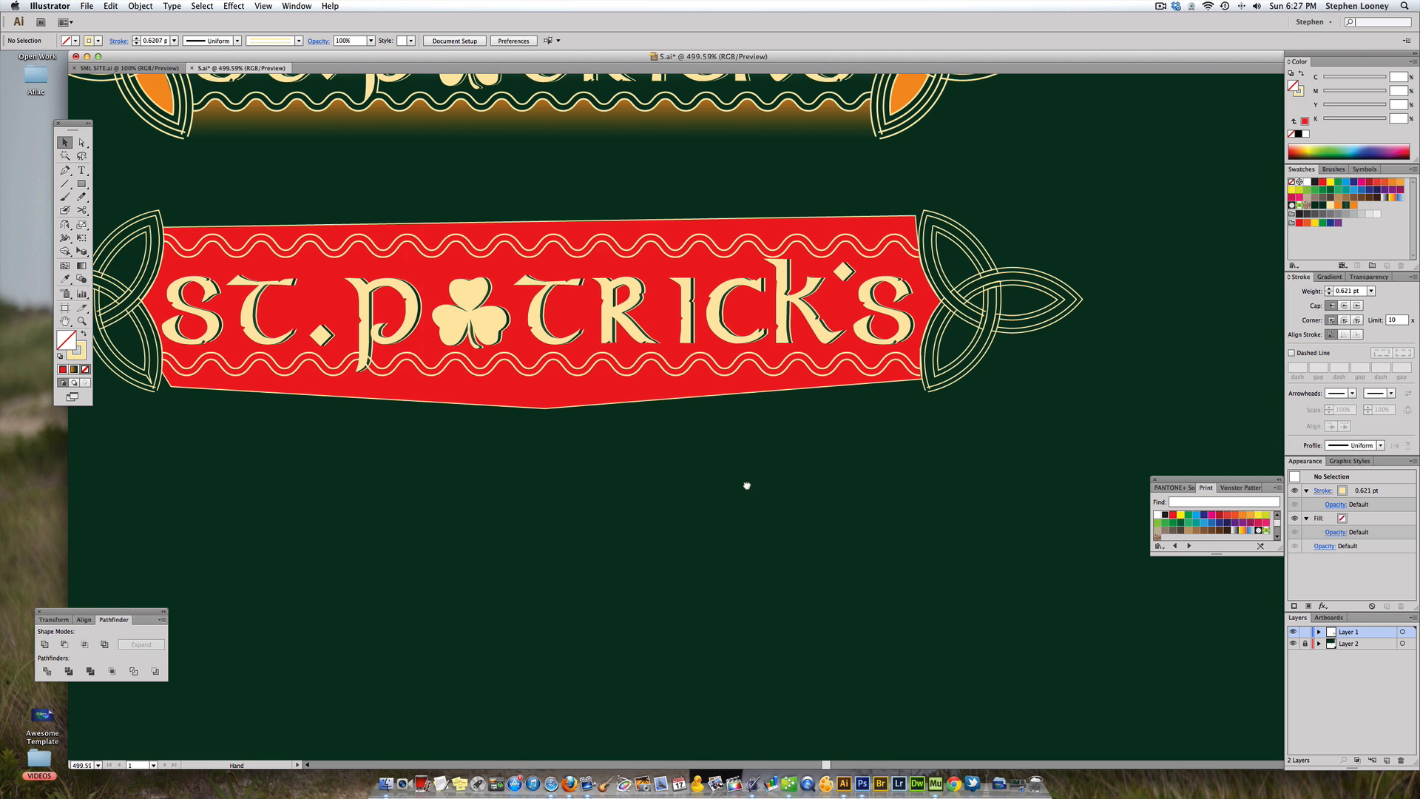
drag(513, 296, 646, 370)
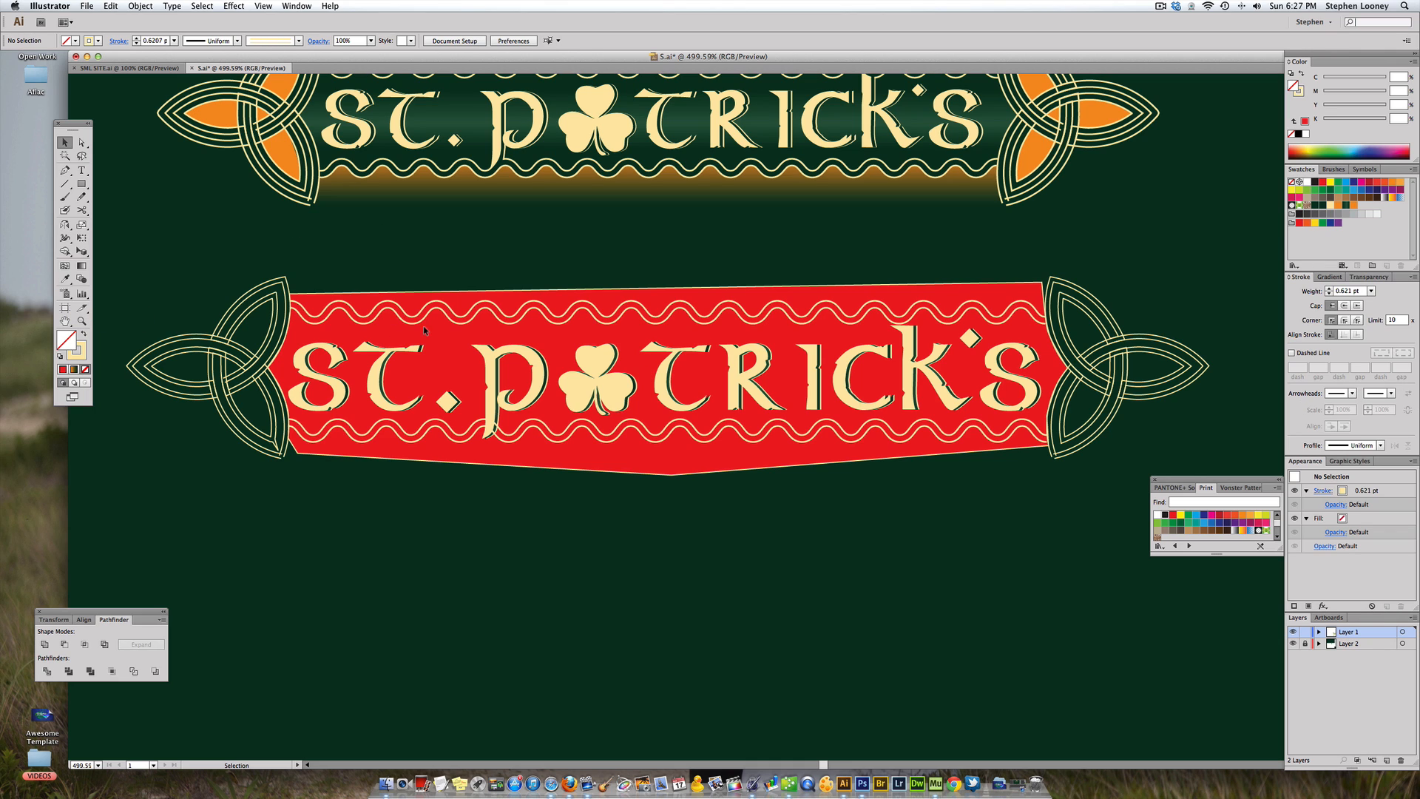
click(401, 320)
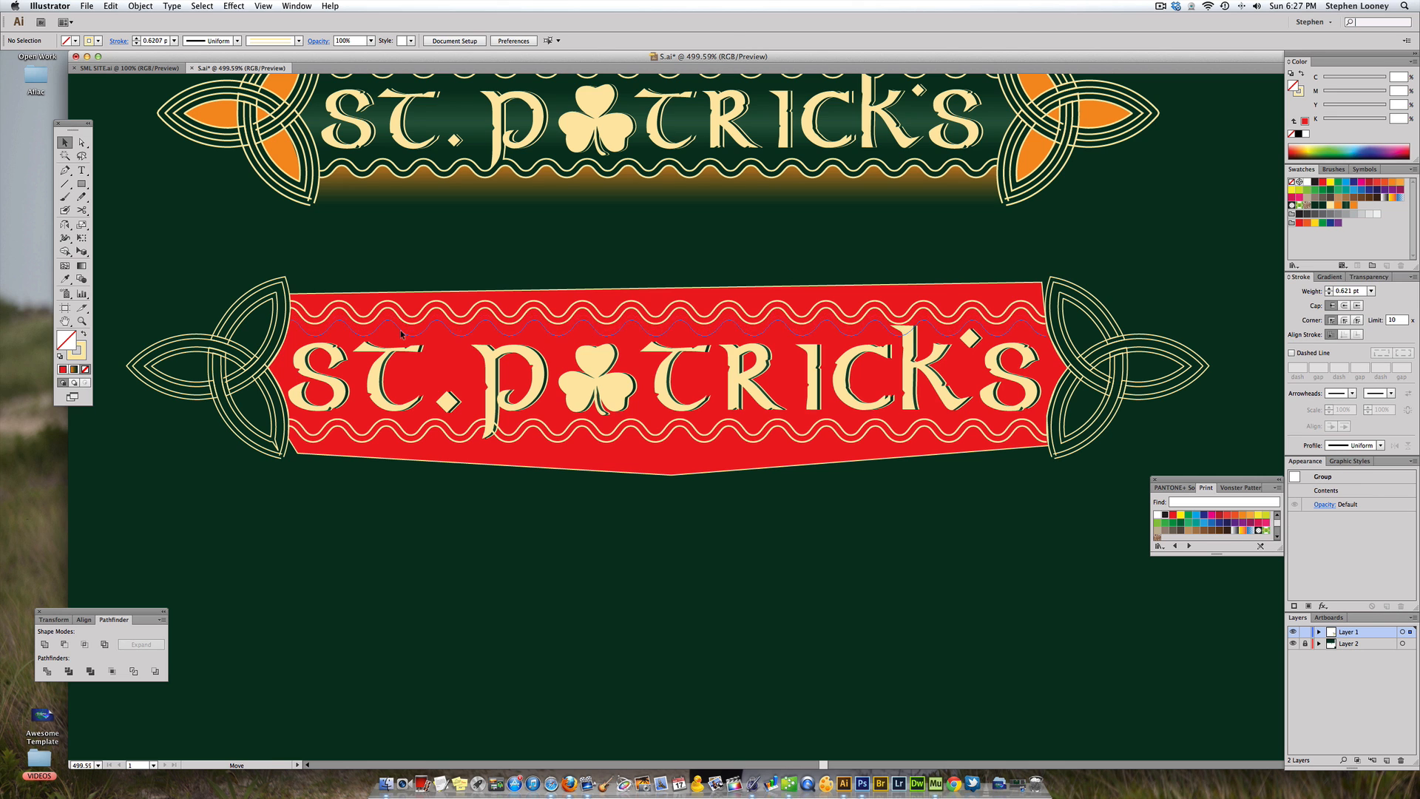
mouse_move(414, 246)
mouse_down()
mouse_move(416, 268)
mouse_move(485, 314)
mouse_move(482, 415)
mouse_move(482, 401)
mouse_up()
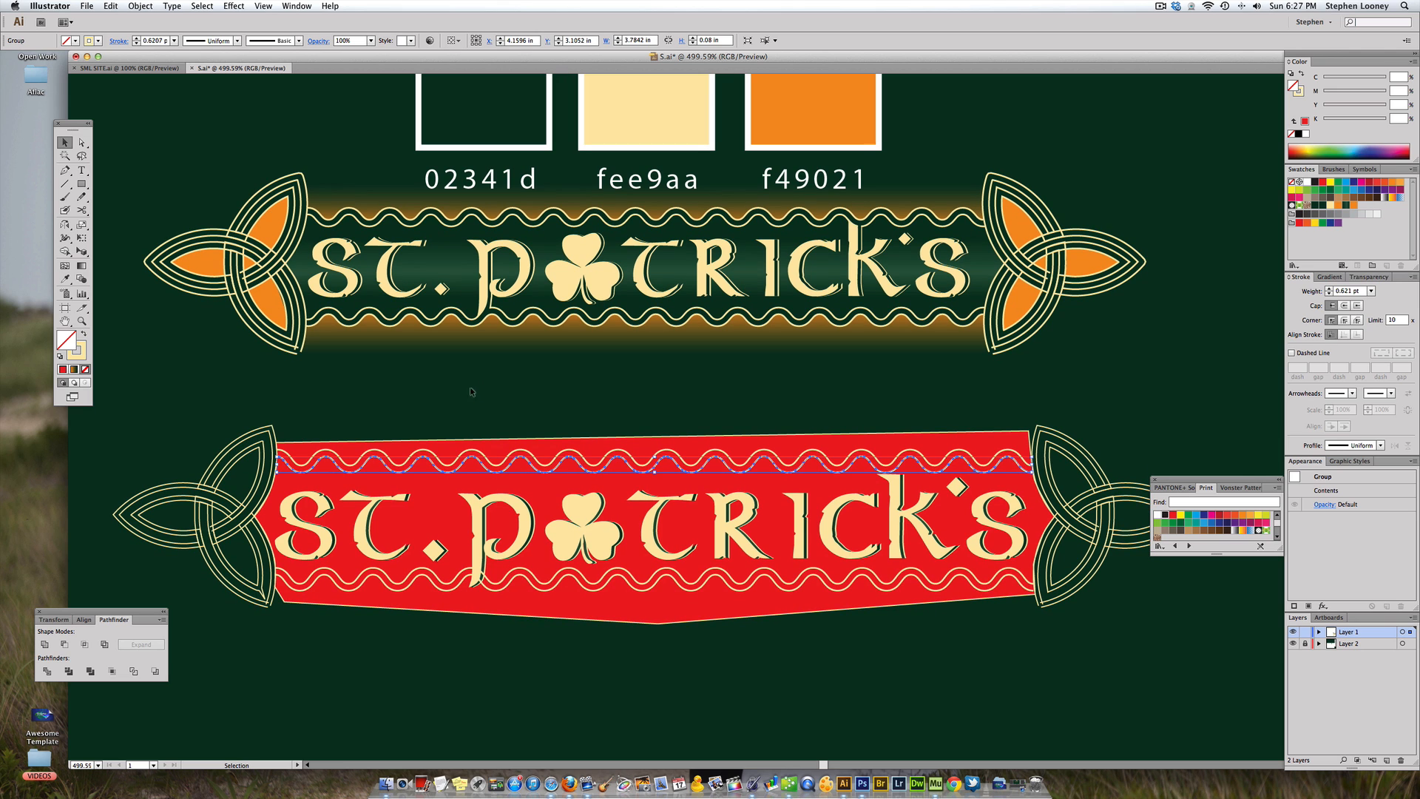
- Extend the upper border's outer wavy line with the Pen tool into a closed shape reaching above the red banner's top edge
click(376, 369)
click(377, 450)
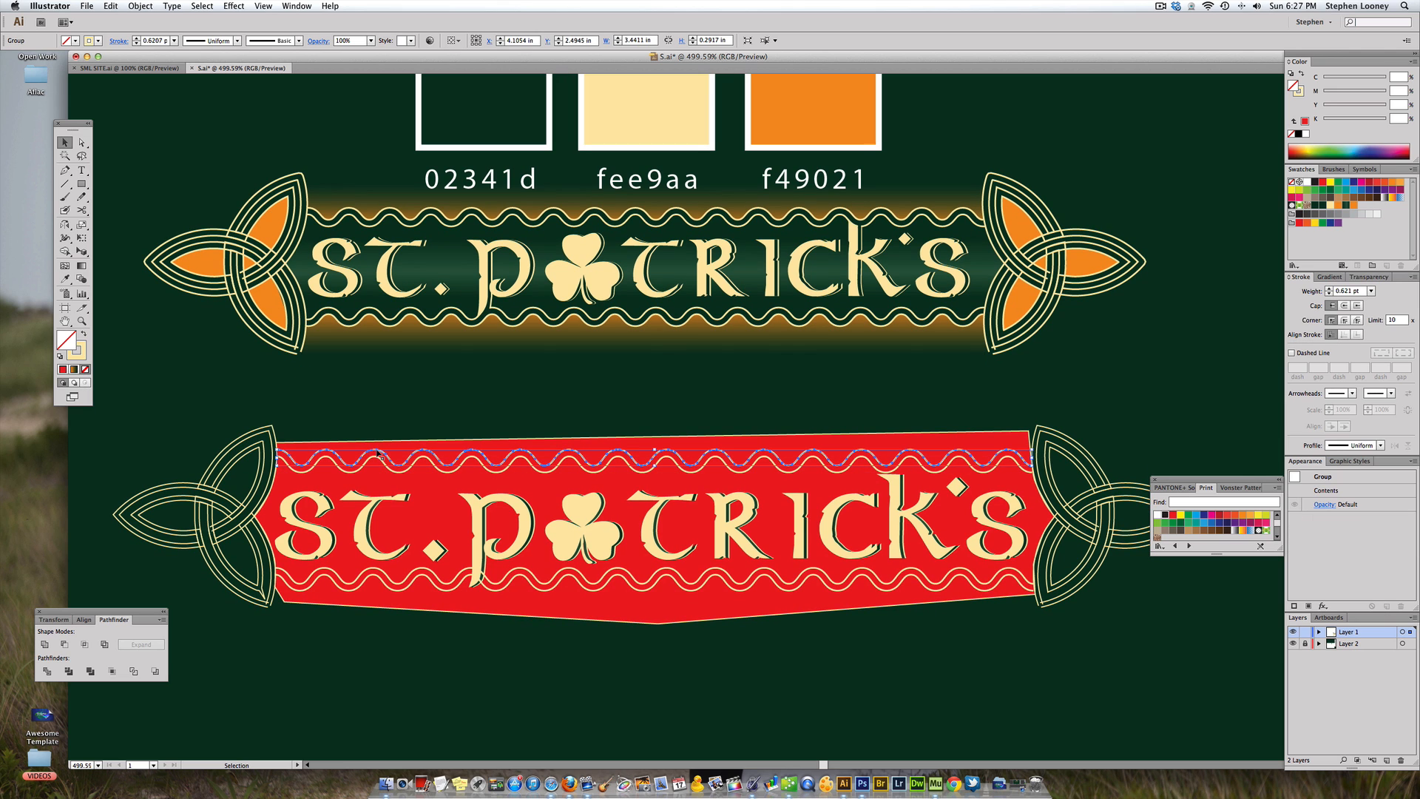
drag(211, 395, 1136, 579)
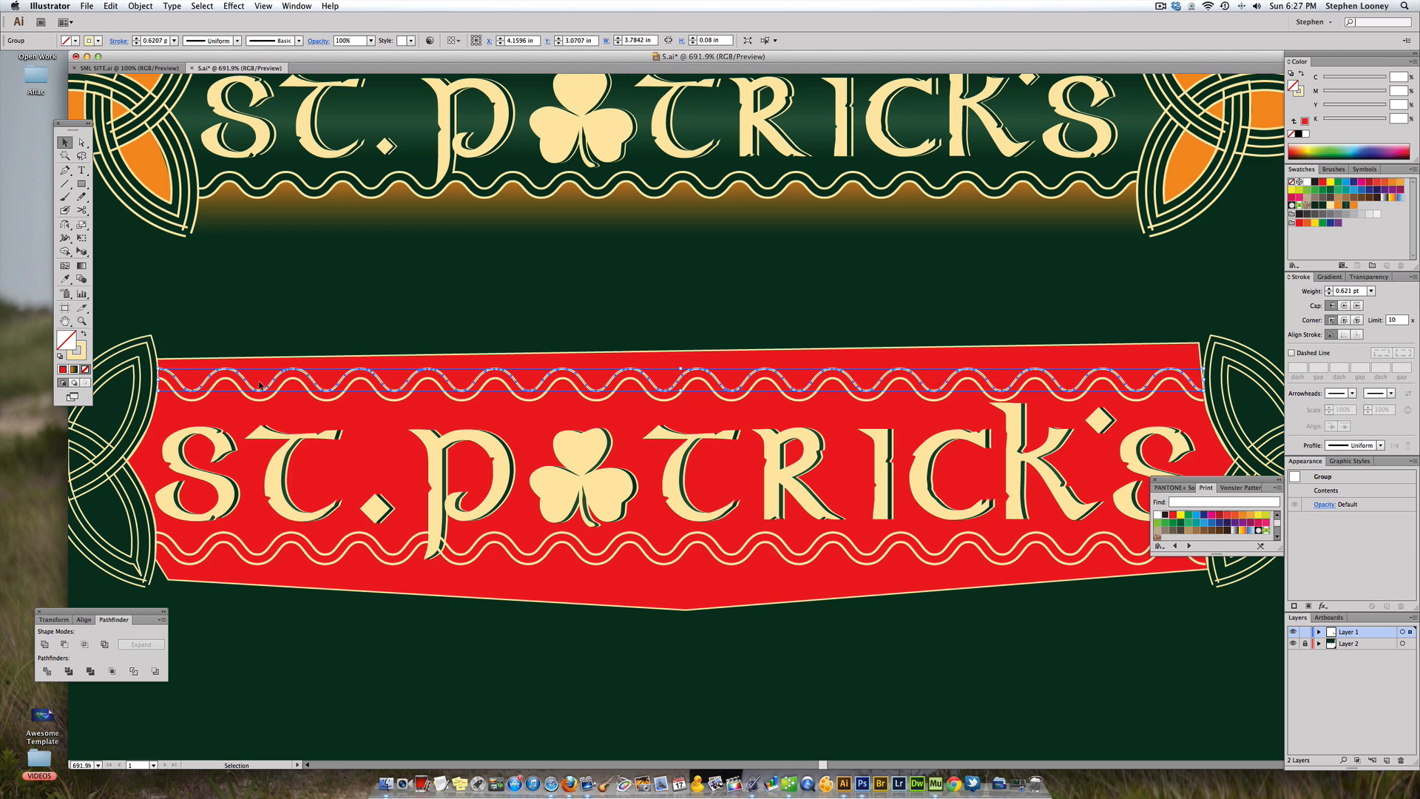
scroll(219, 348, down, 3)
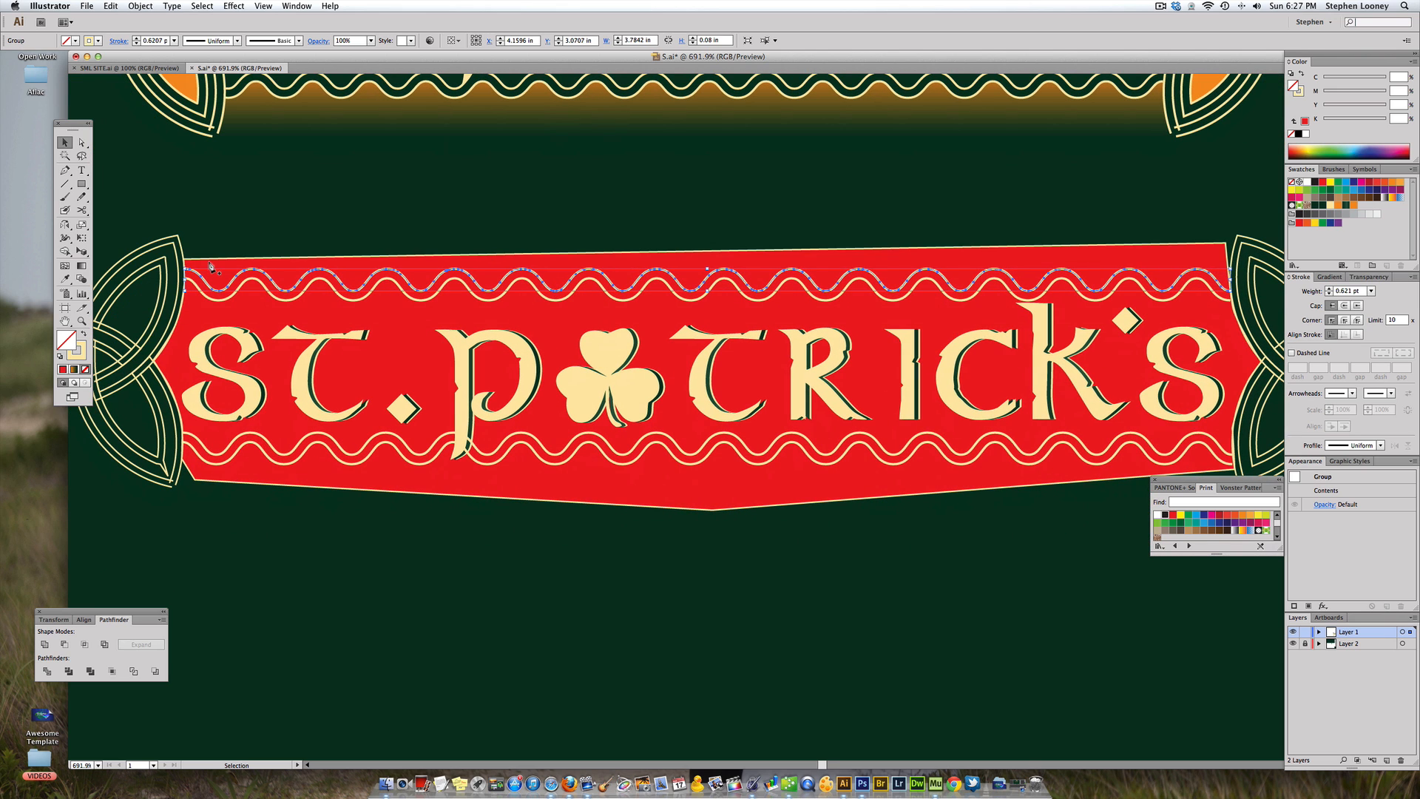
key(p)
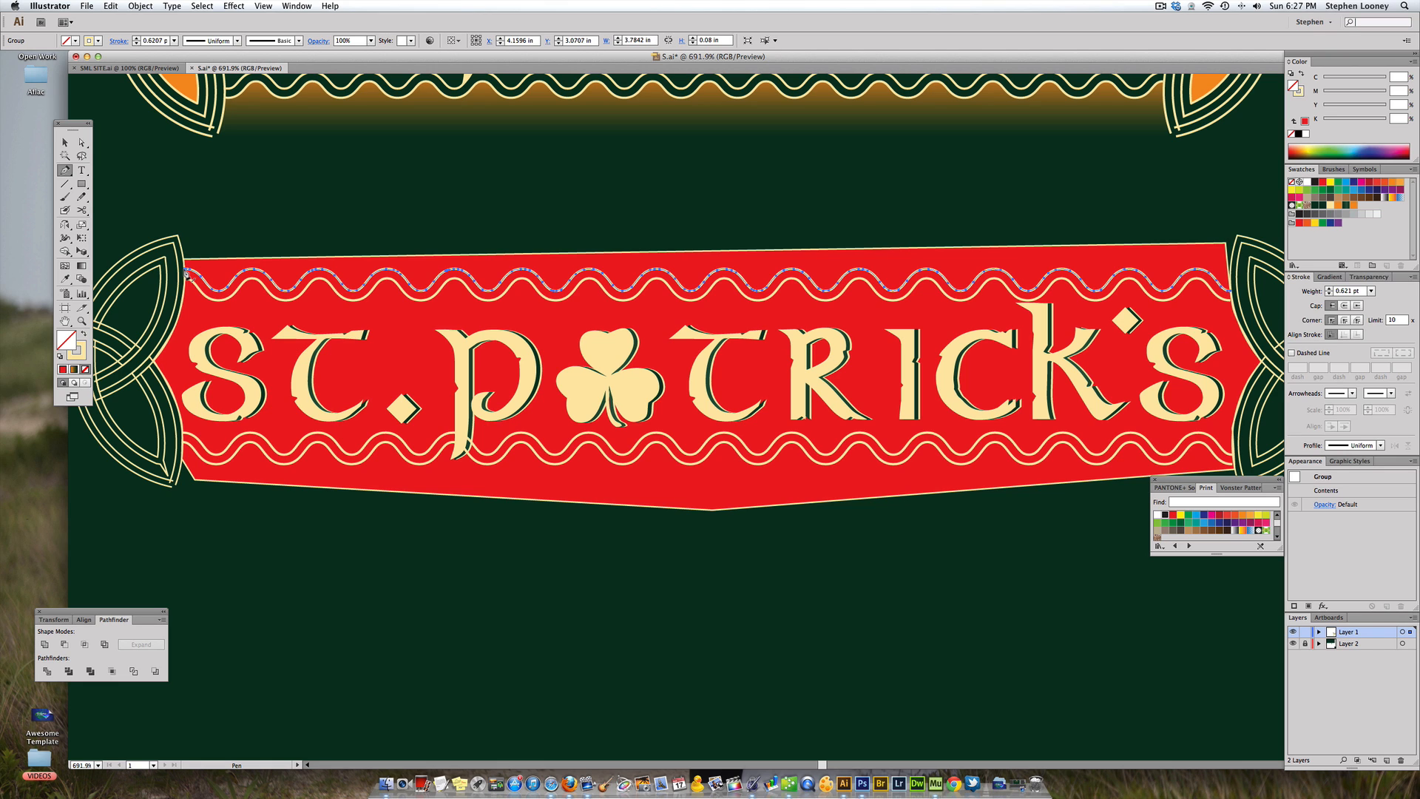
click(187, 275)
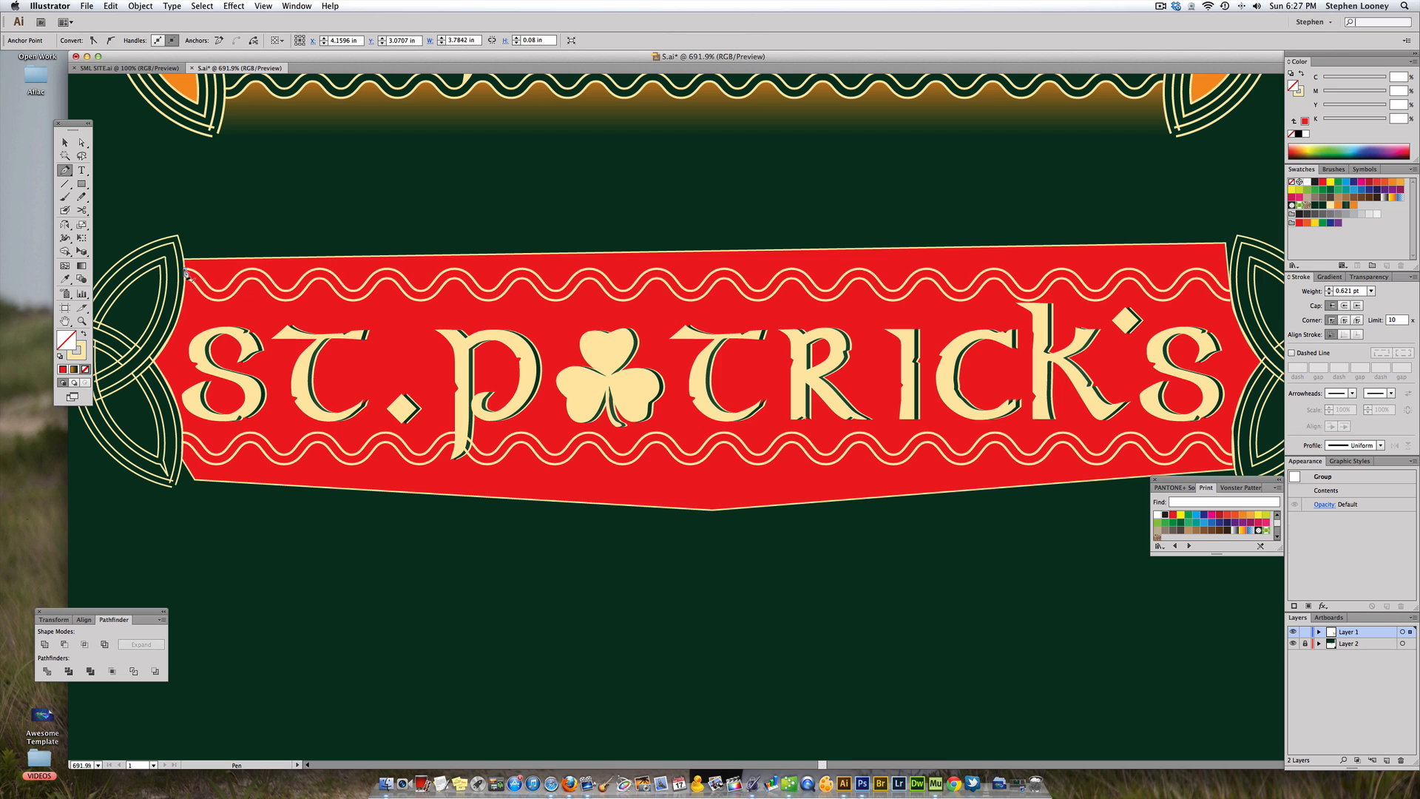
drag(199, 214, 247, 205)
drag(824, 227, 564, 219)
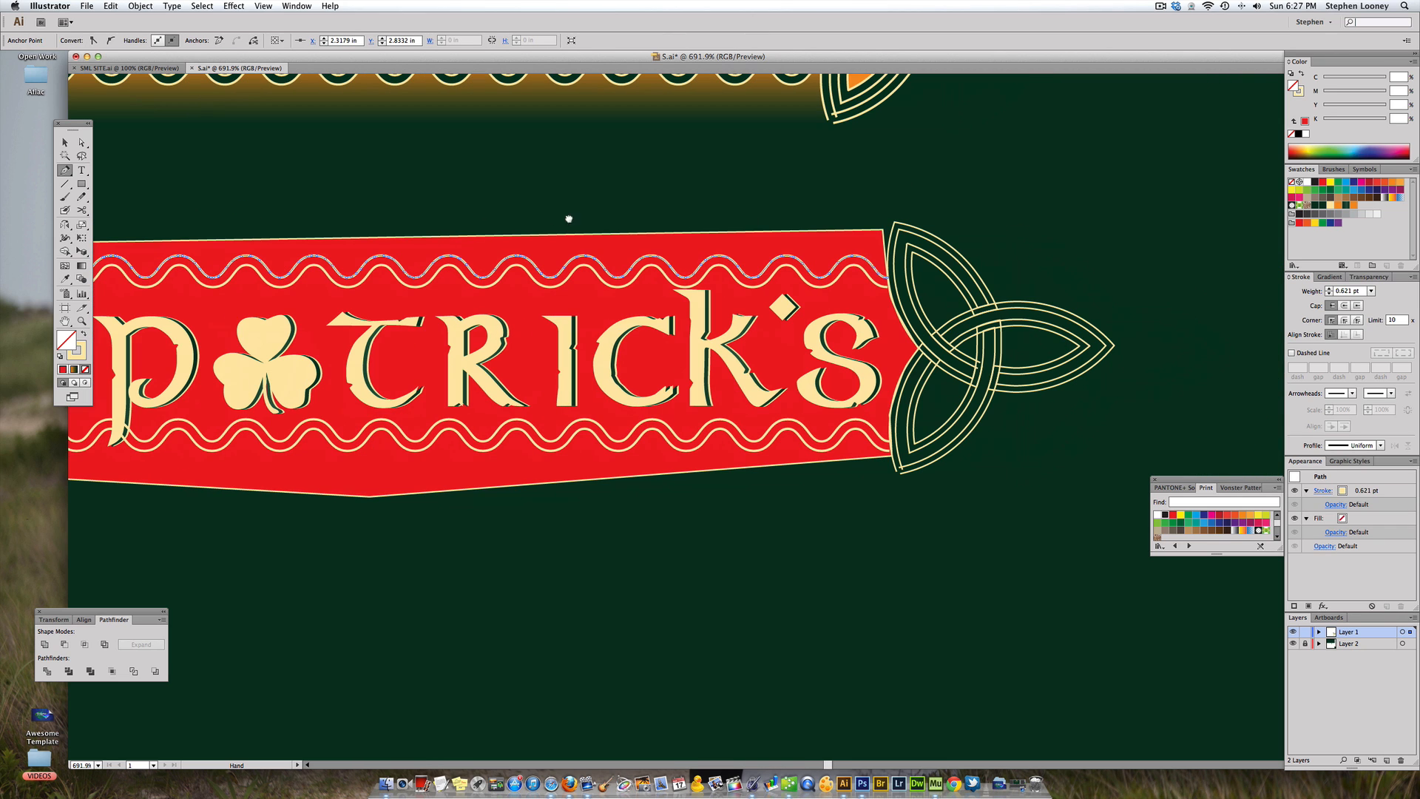
drag(838, 191, 904, 184)
click(890, 278)
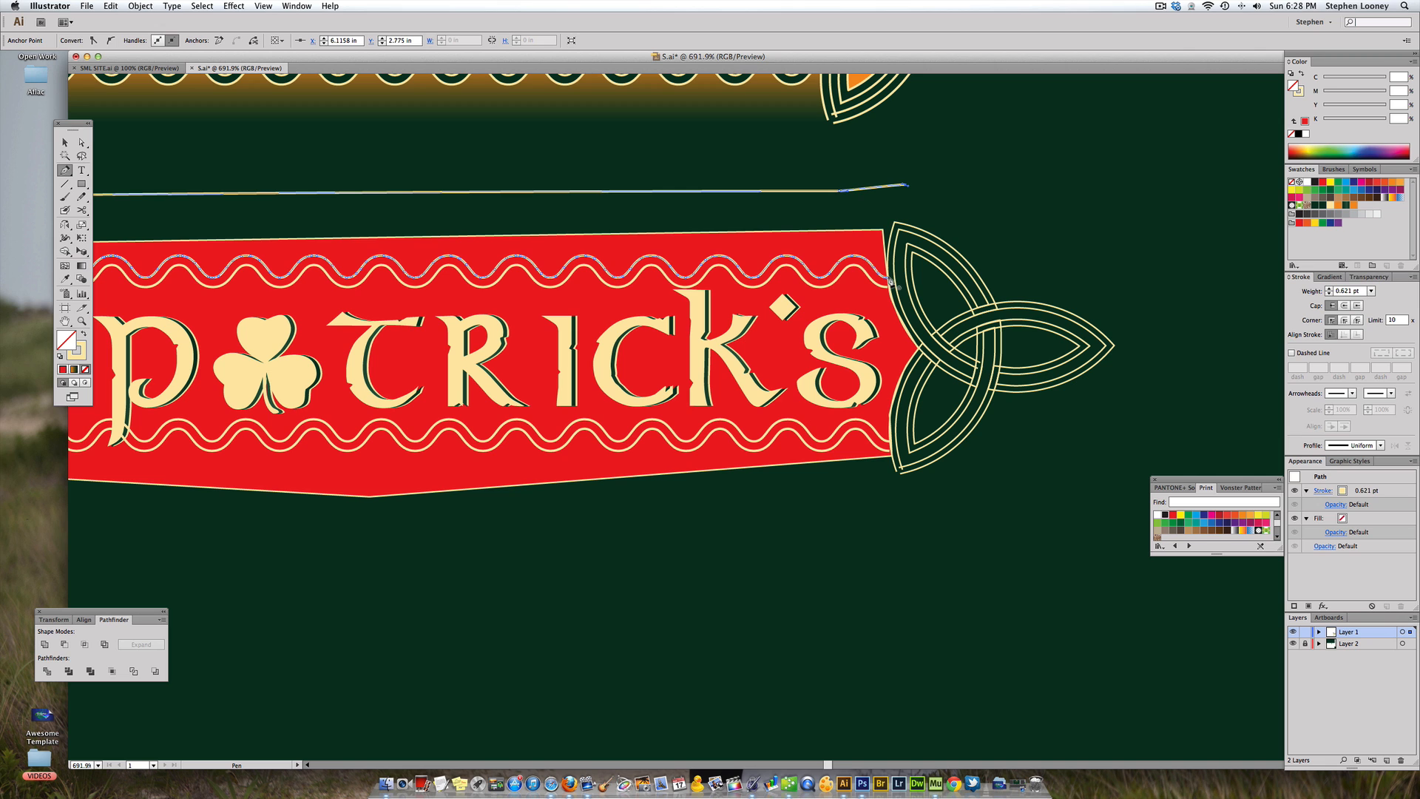
click(890, 279)
- Fill the closed shape above the upper wavy border with yellow and deselect it
click(64, 142)
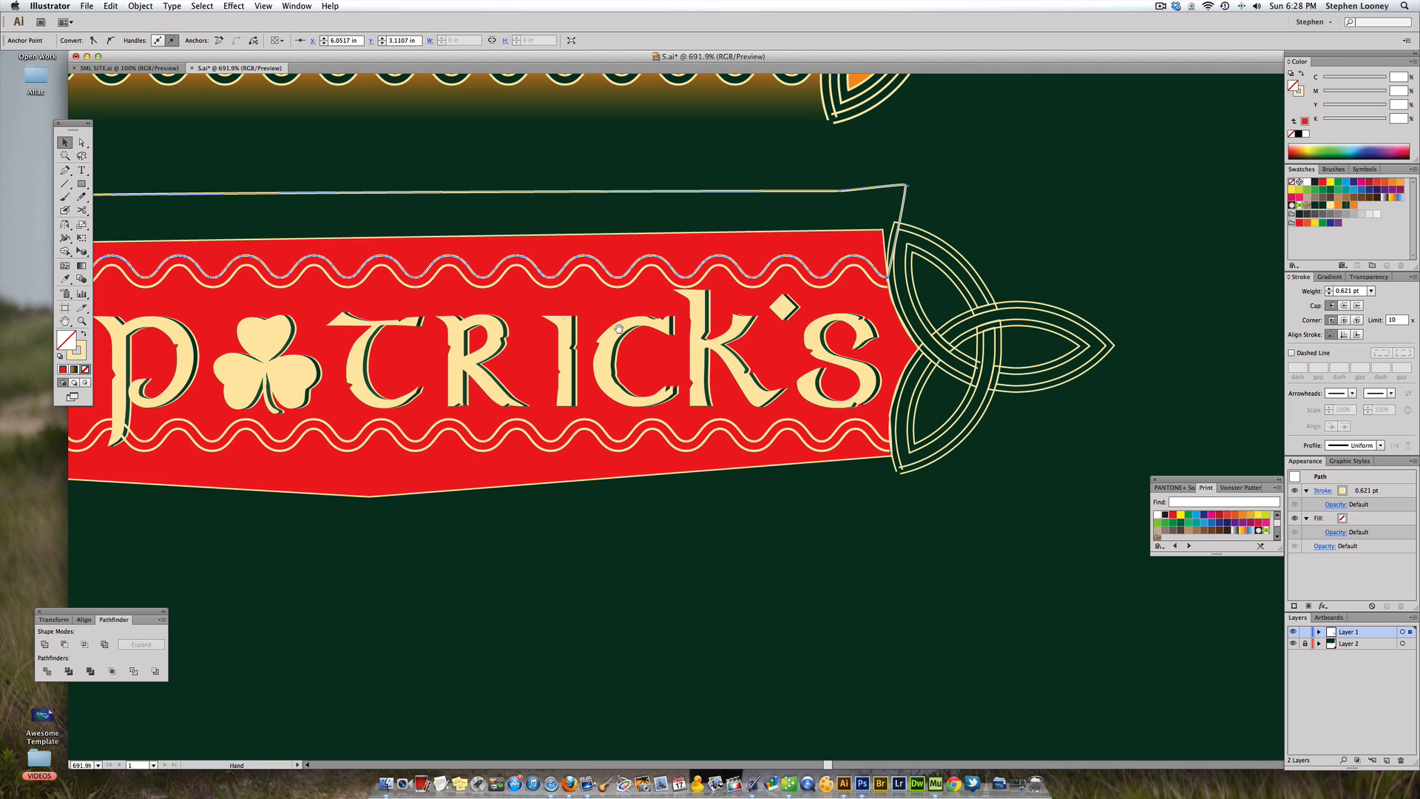
scroll(294, 232, left, 5)
scroll(661, 242, left, 3)
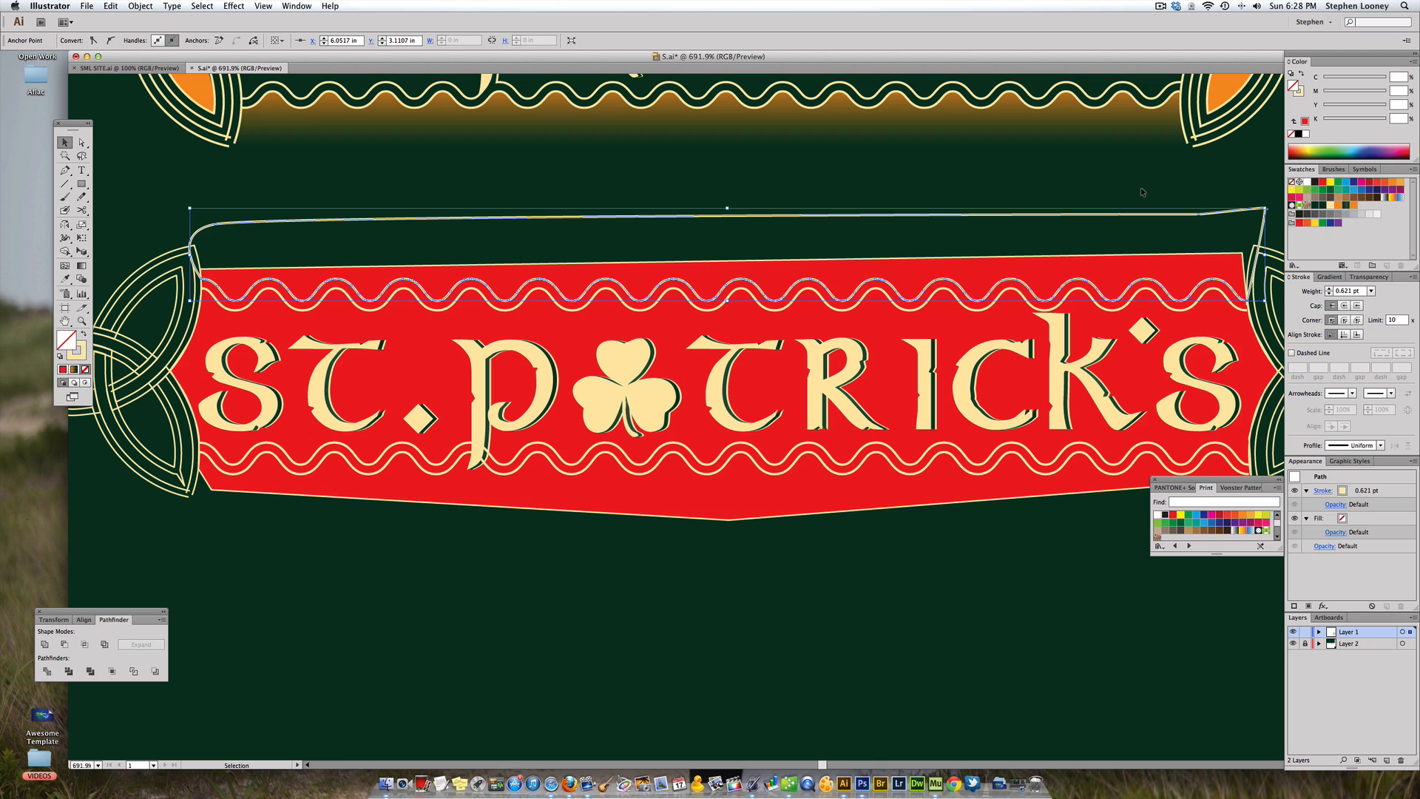
click(1330, 183)
click(643, 183)
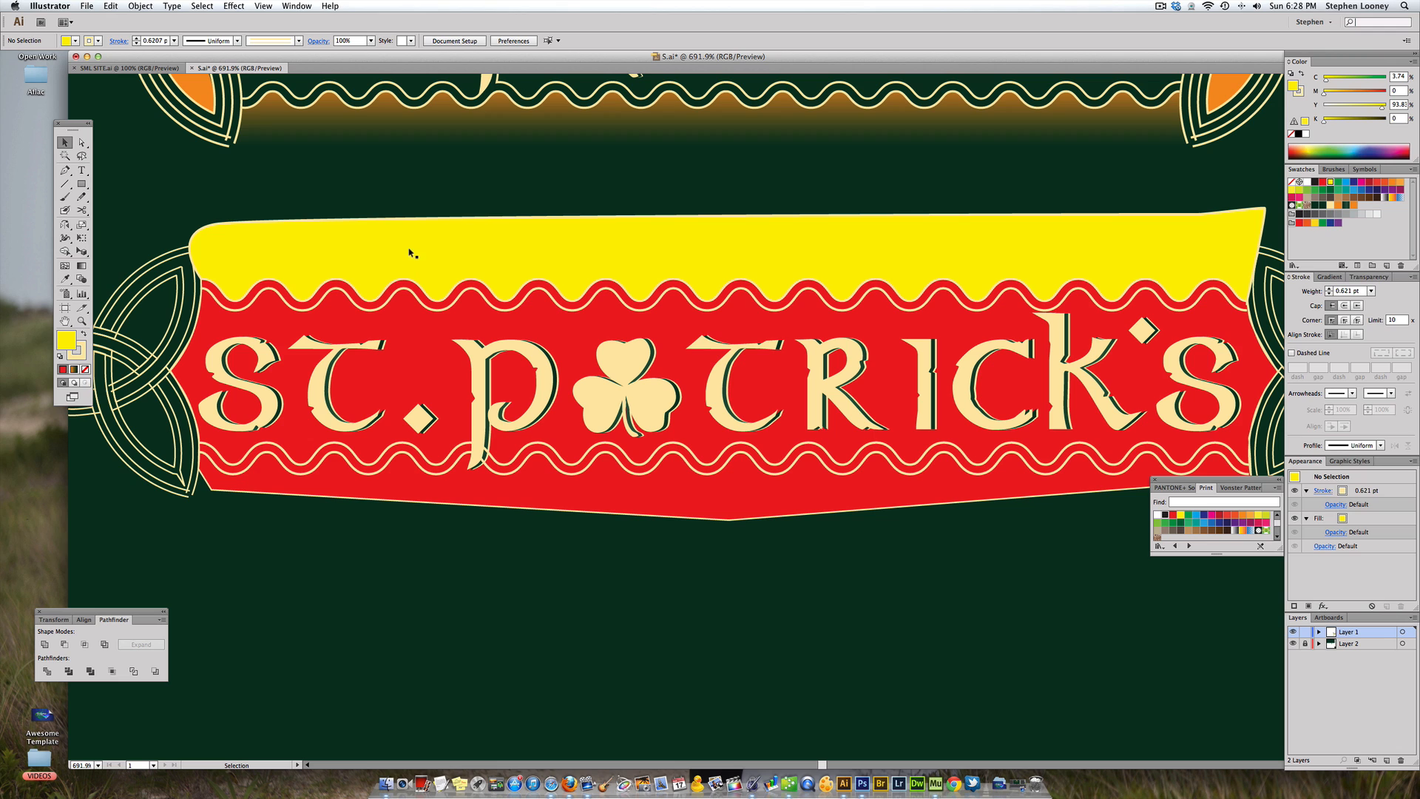
- Unlock all locked objects so that the red background shape can be edited
click(391, 158)
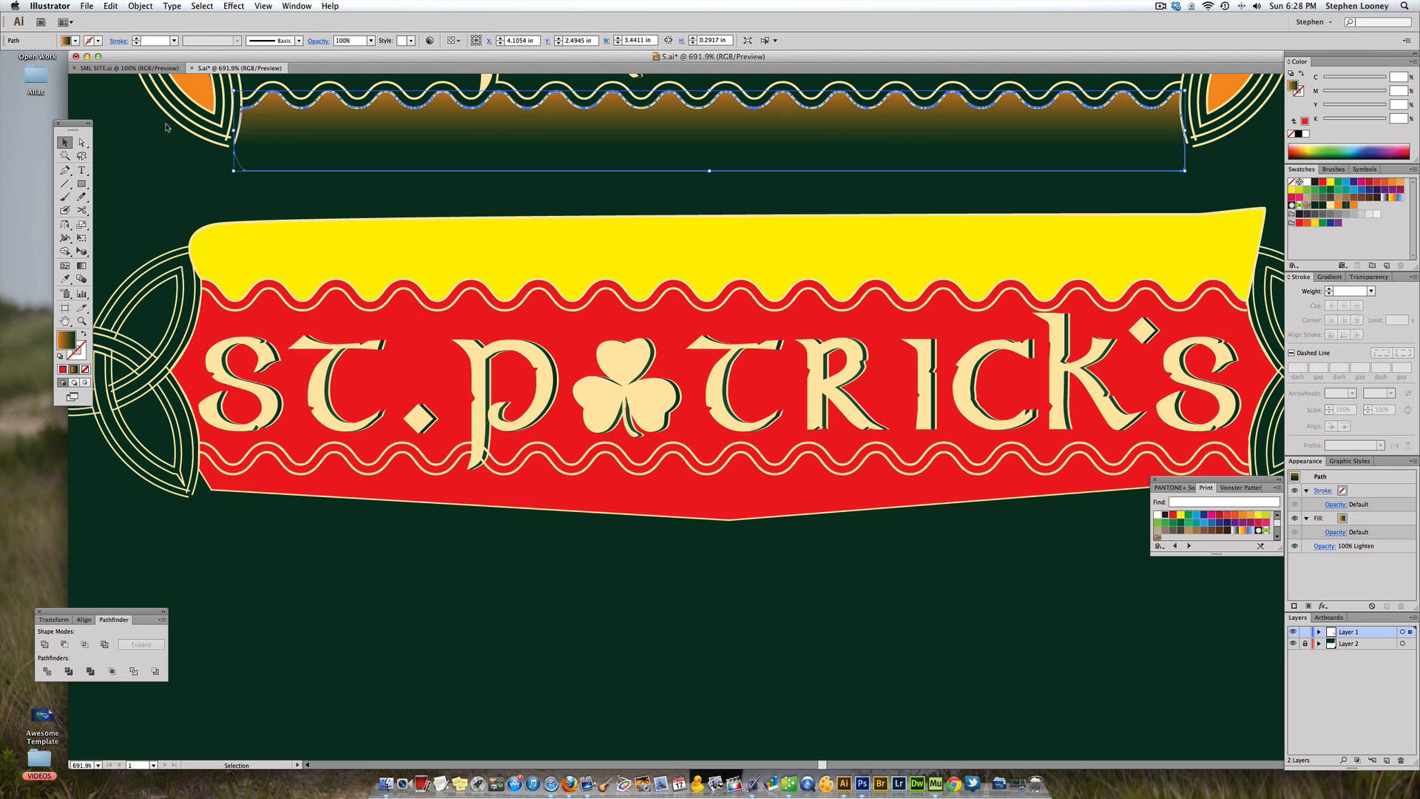
click(169, 149)
click(148, 5)
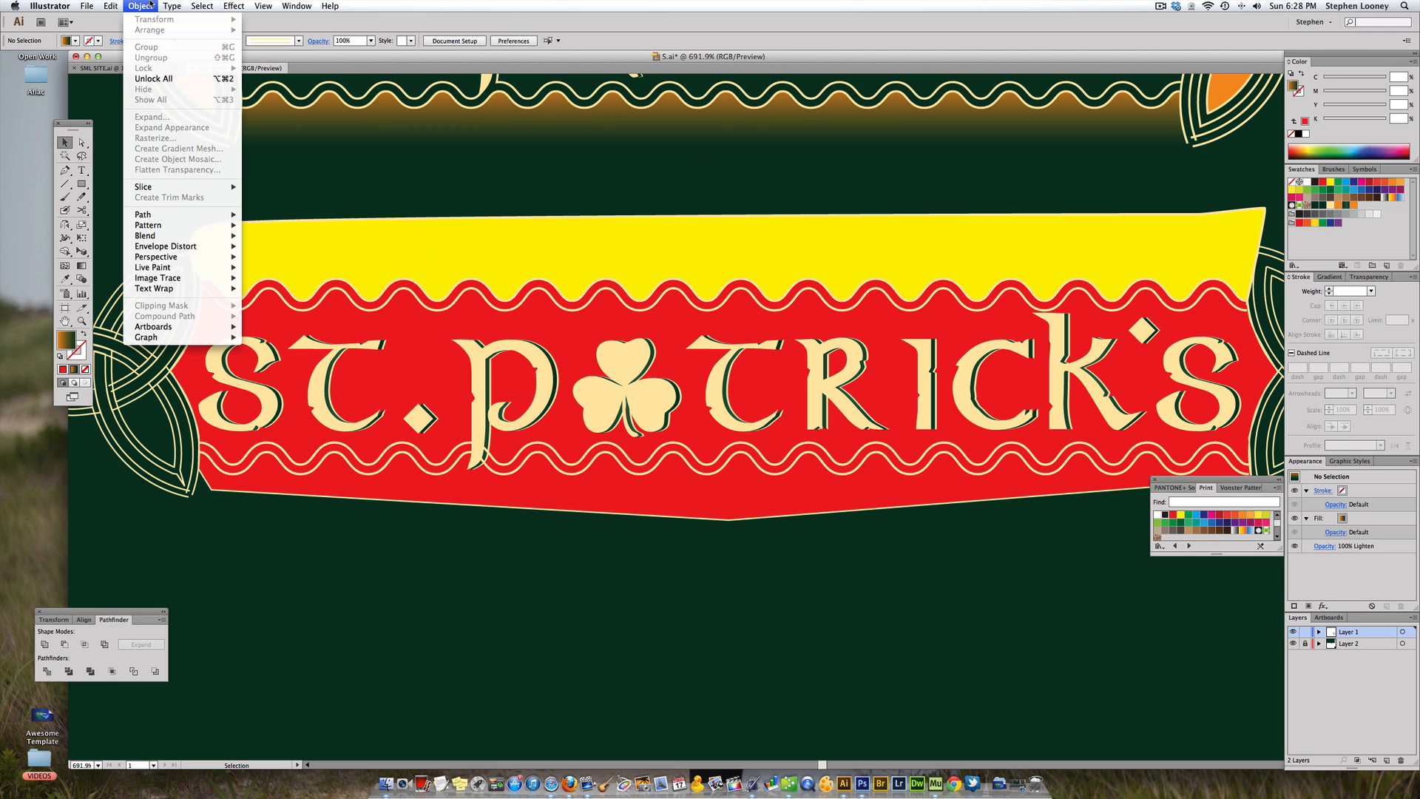
click(154, 79)
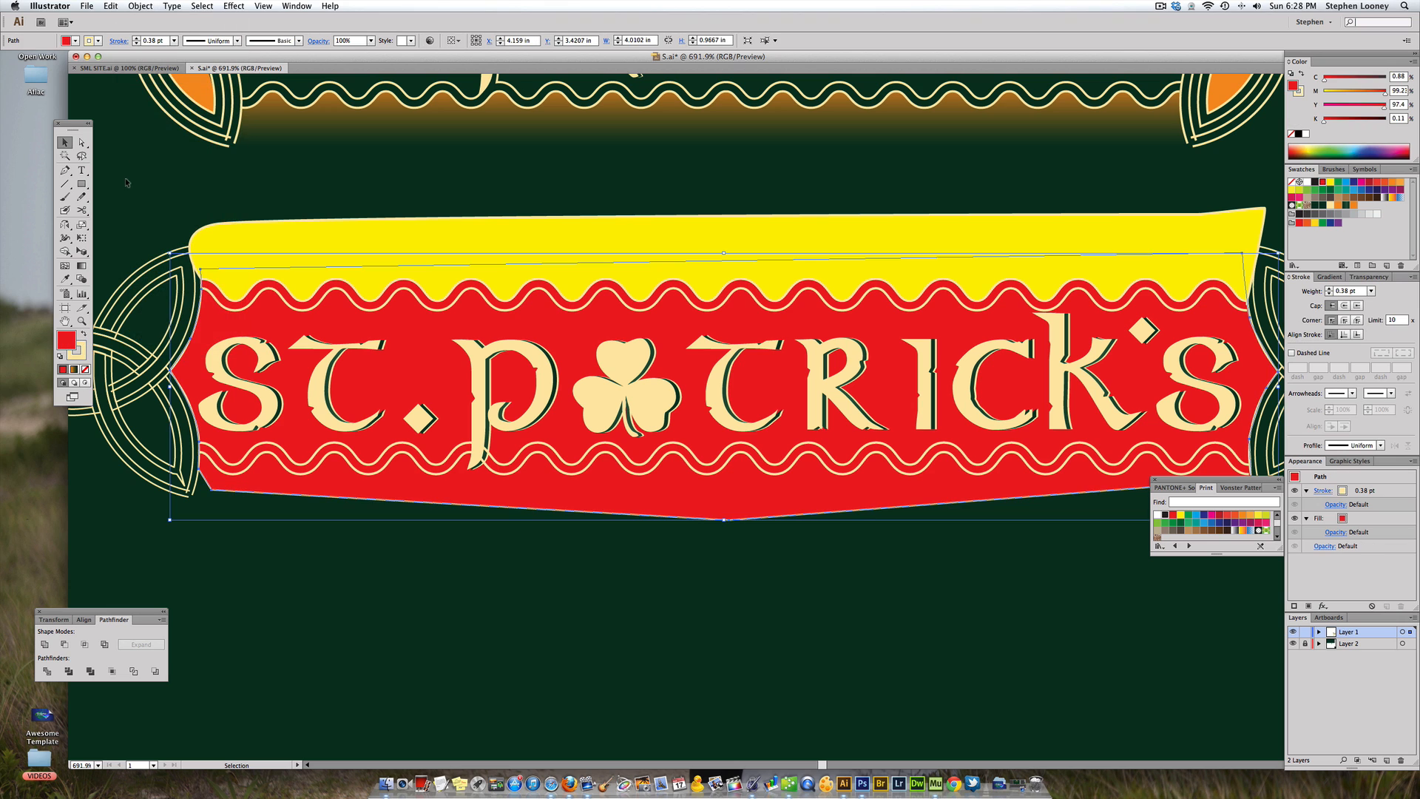
- Try duplicating the yellow shape straight down onto the lower border and reflecting the copy
click(308, 251)
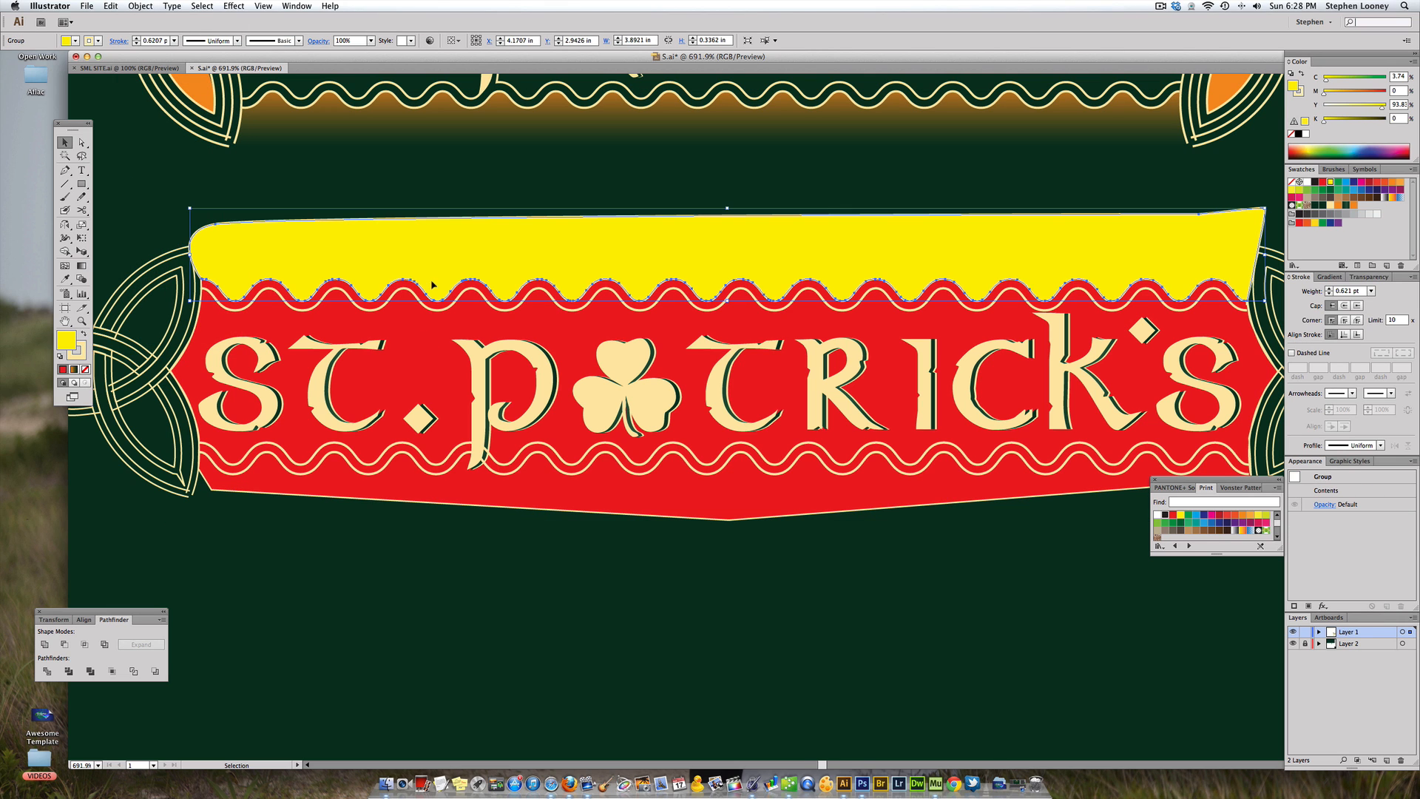
shift+click(455, 249)
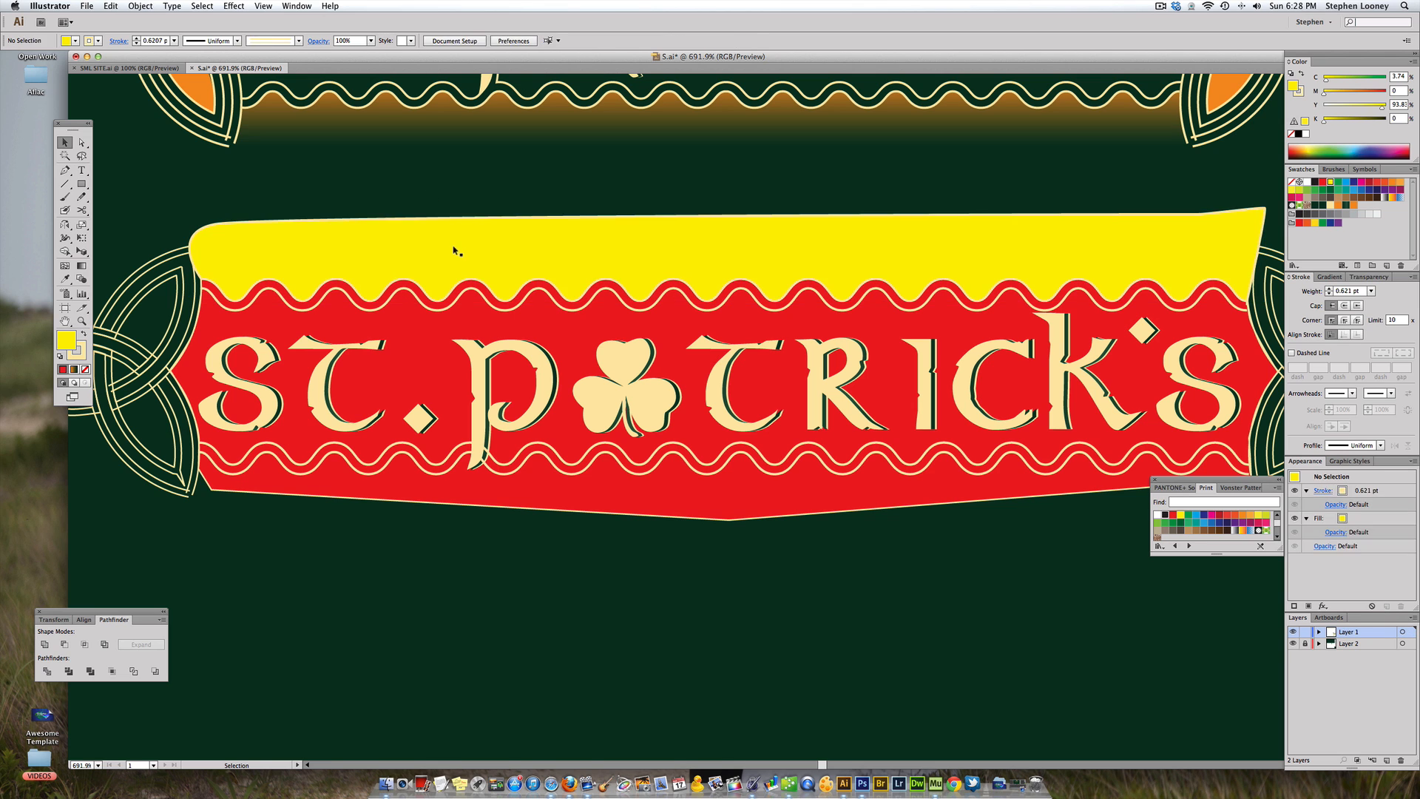
alt+shift+drag(455, 248, 455, 496)
click(65, 224)
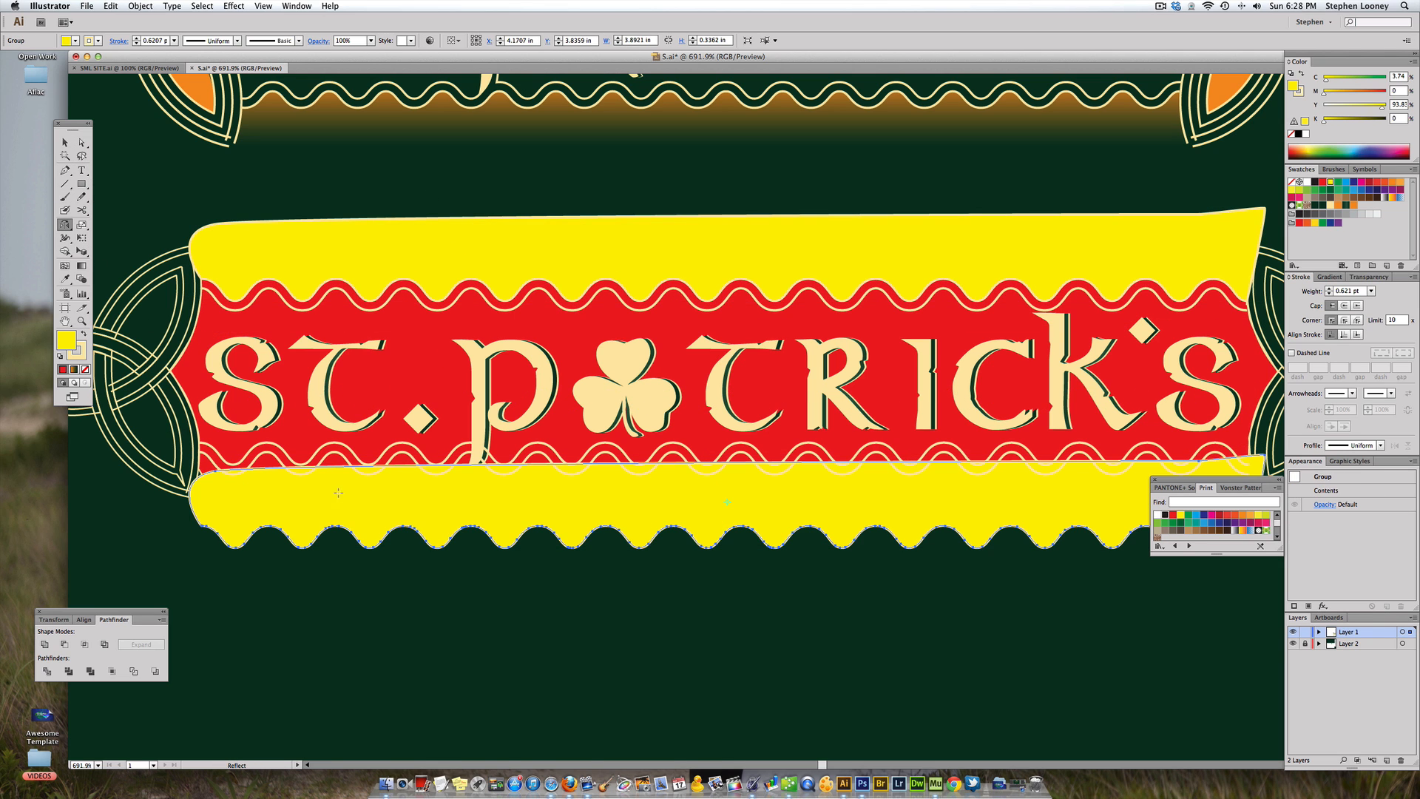
mouse_move(362, 415)
shift+mouse_down()
mouse_move(419, 671)
mouse_move(415, 549)
shift+mouse_up()
key(super+z)
key(super+z)
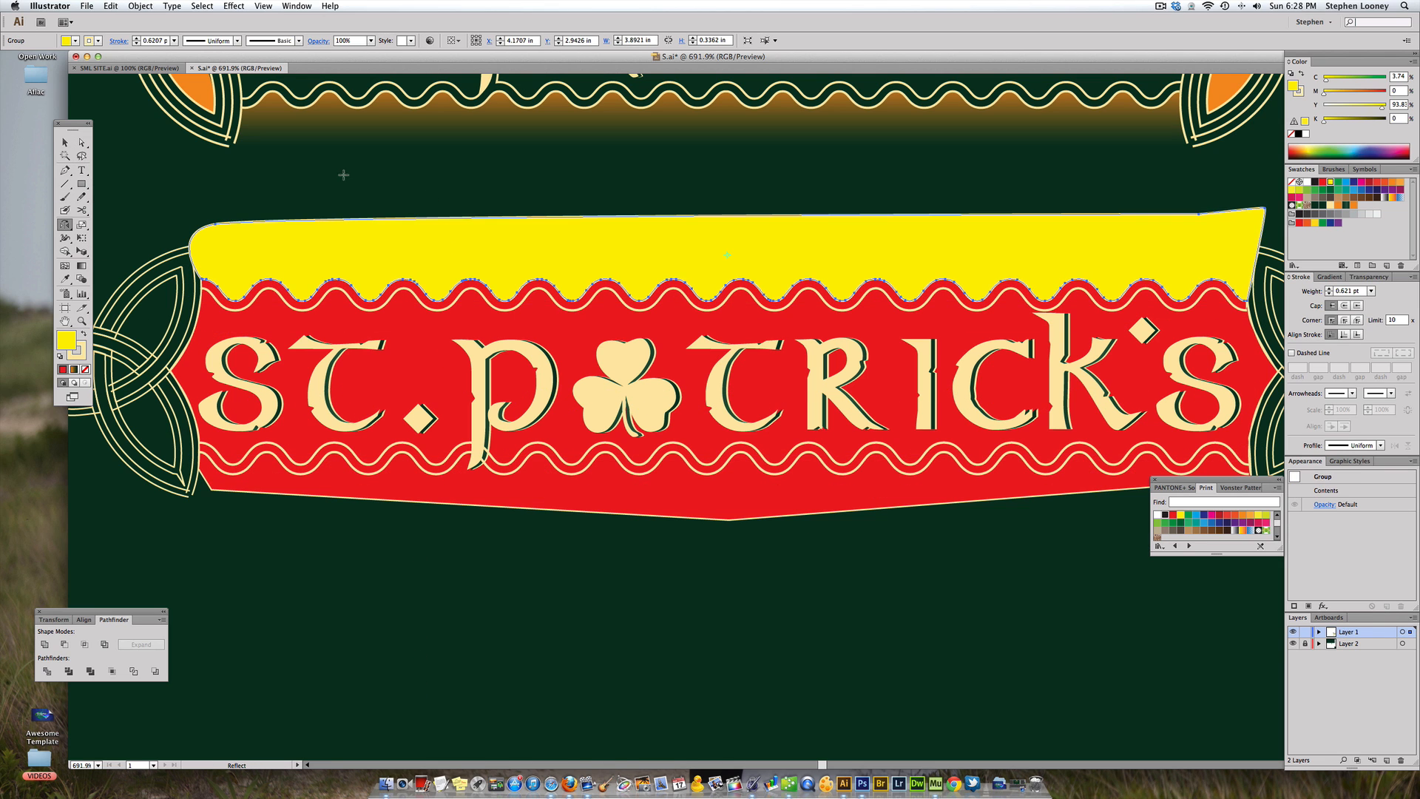
- Subtract the yellow shape from the red background with Minus Front so its top edge follows the upper wavy line
click(65, 142)
click(407, 193)
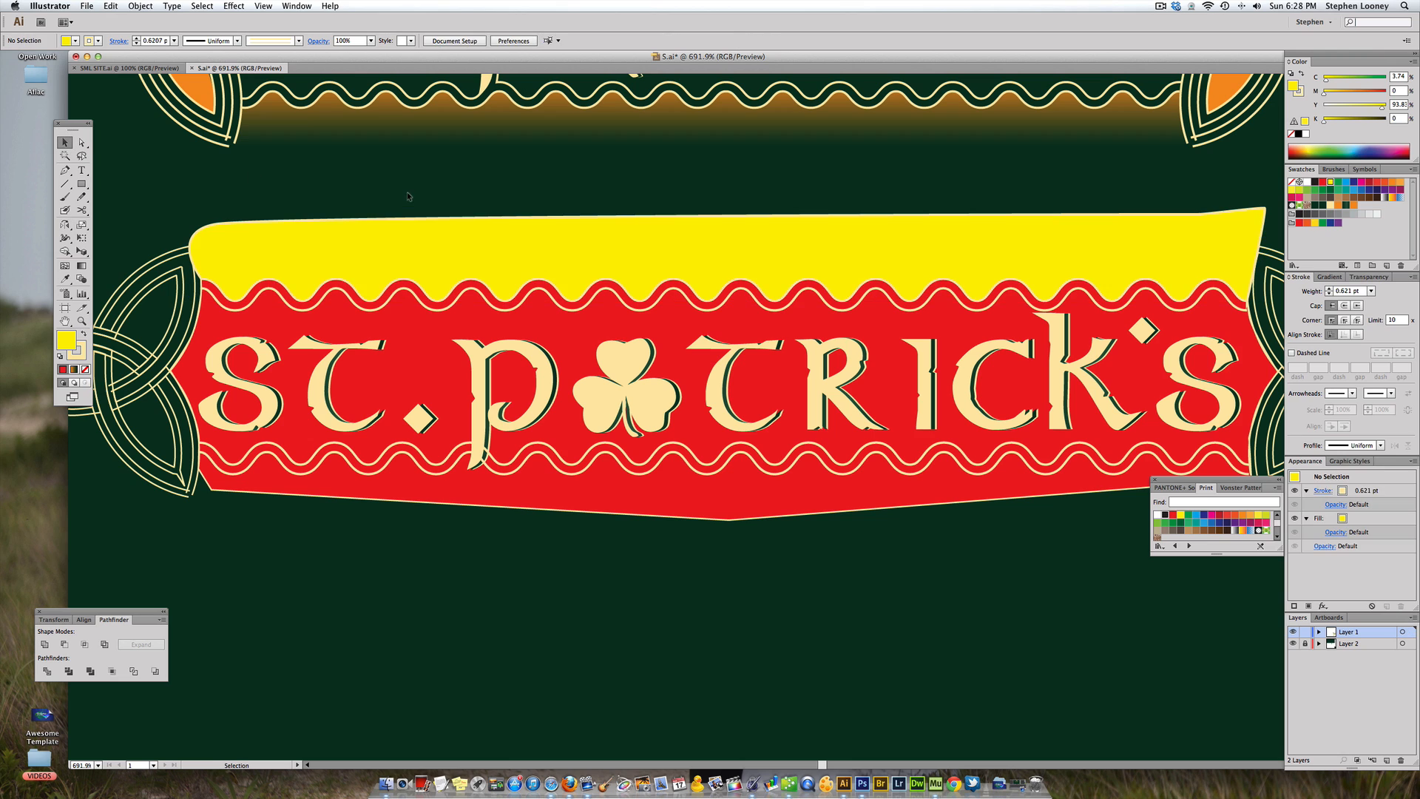
click(435, 246)
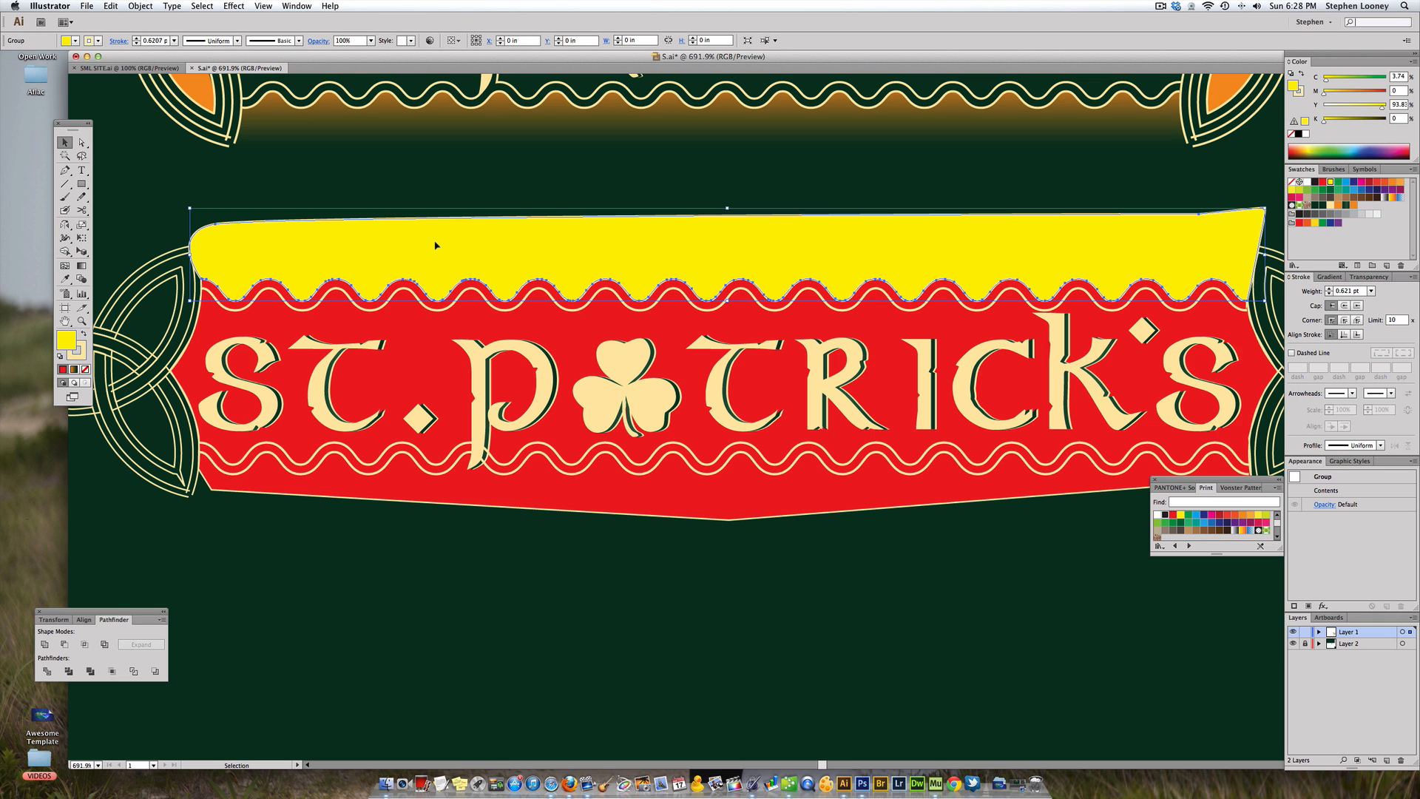
shift+click(422, 356)
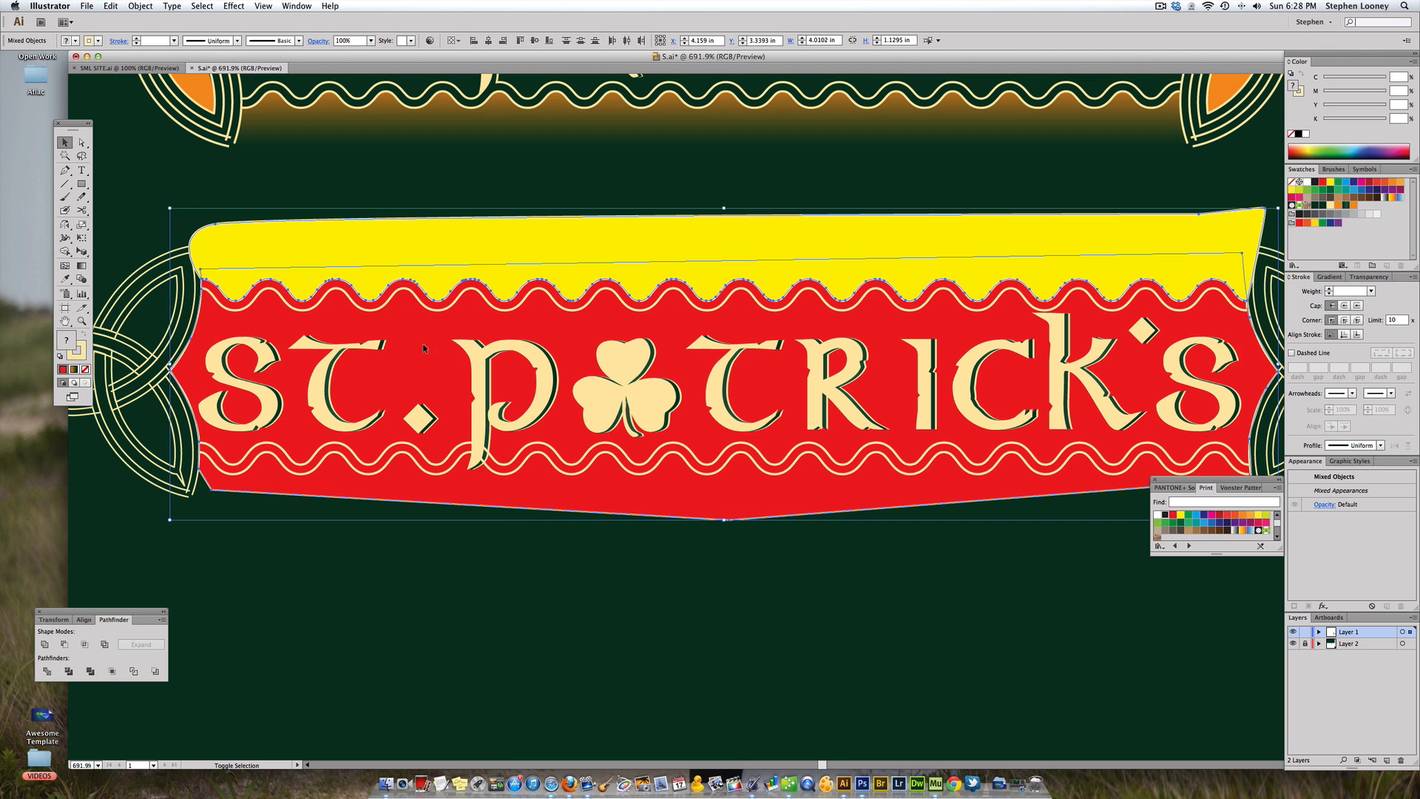
click(65, 645)
click(336, 594)
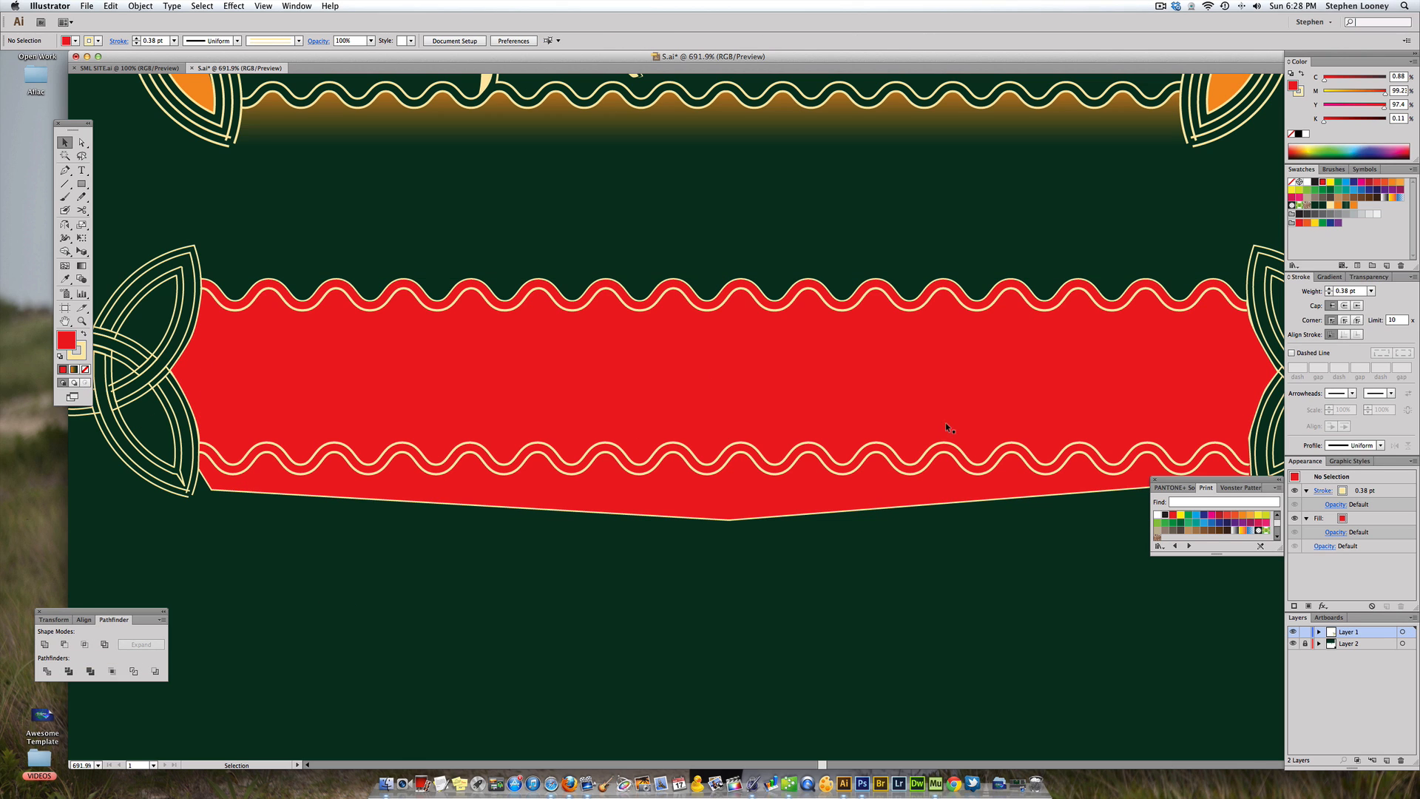
- Send the red background shape to the back, behind the lettering
click(851, 403)
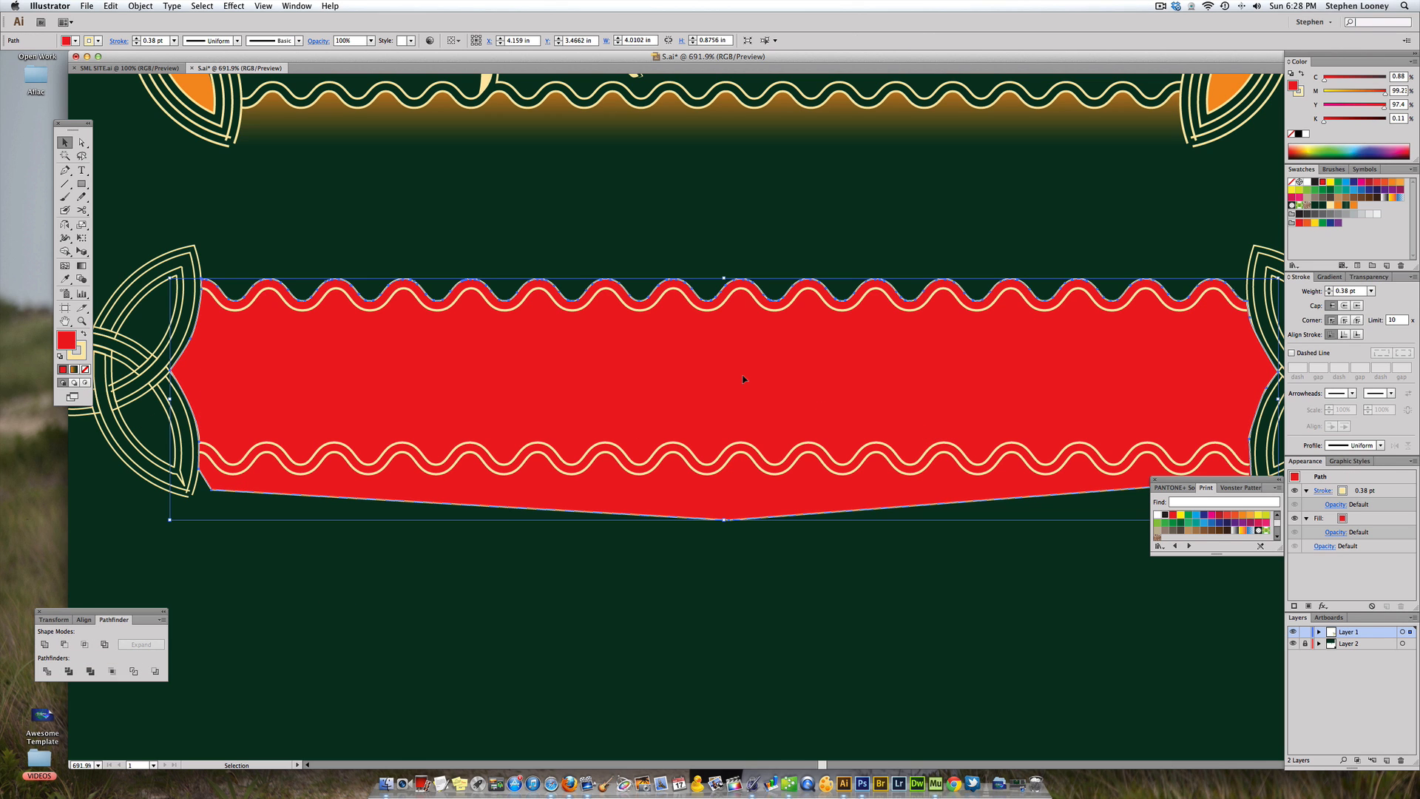
click(635, 341)
click(140, 6)
mouse_move(170, 30)
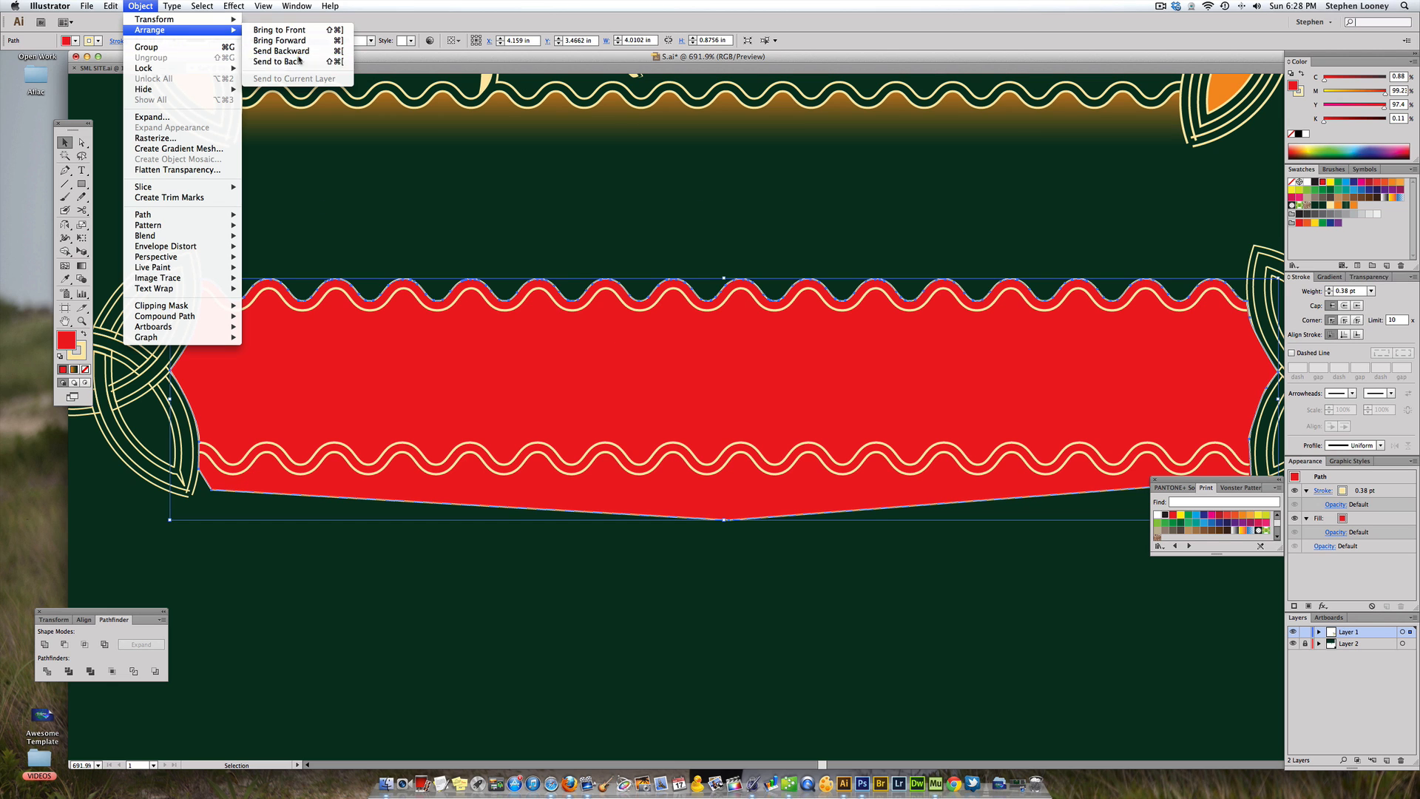
click(298, 60)
click(442, 167)
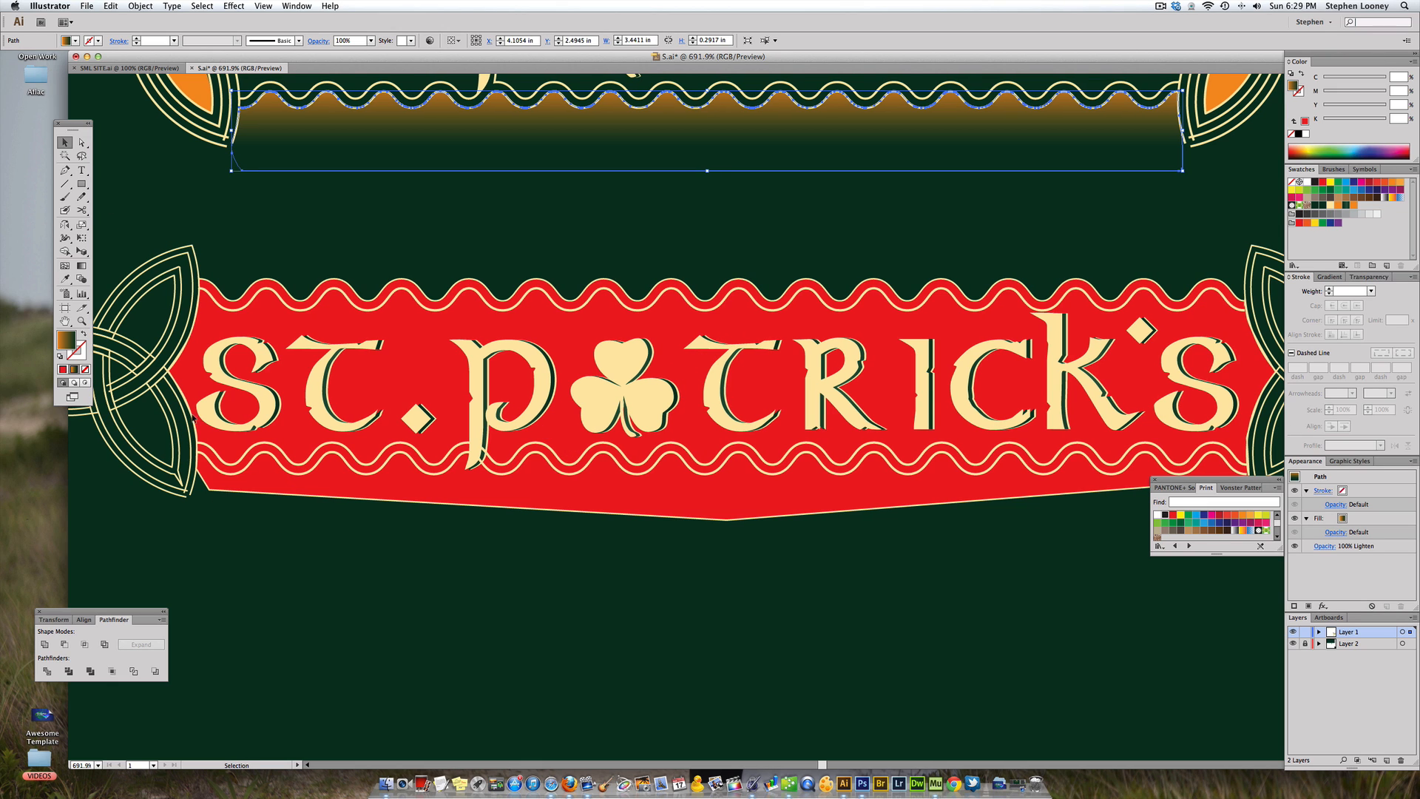
- Extend the lower border's outer wavy line with the Pen tool into a closed shape curving below the red banner's bottom edge
click(232, 478)
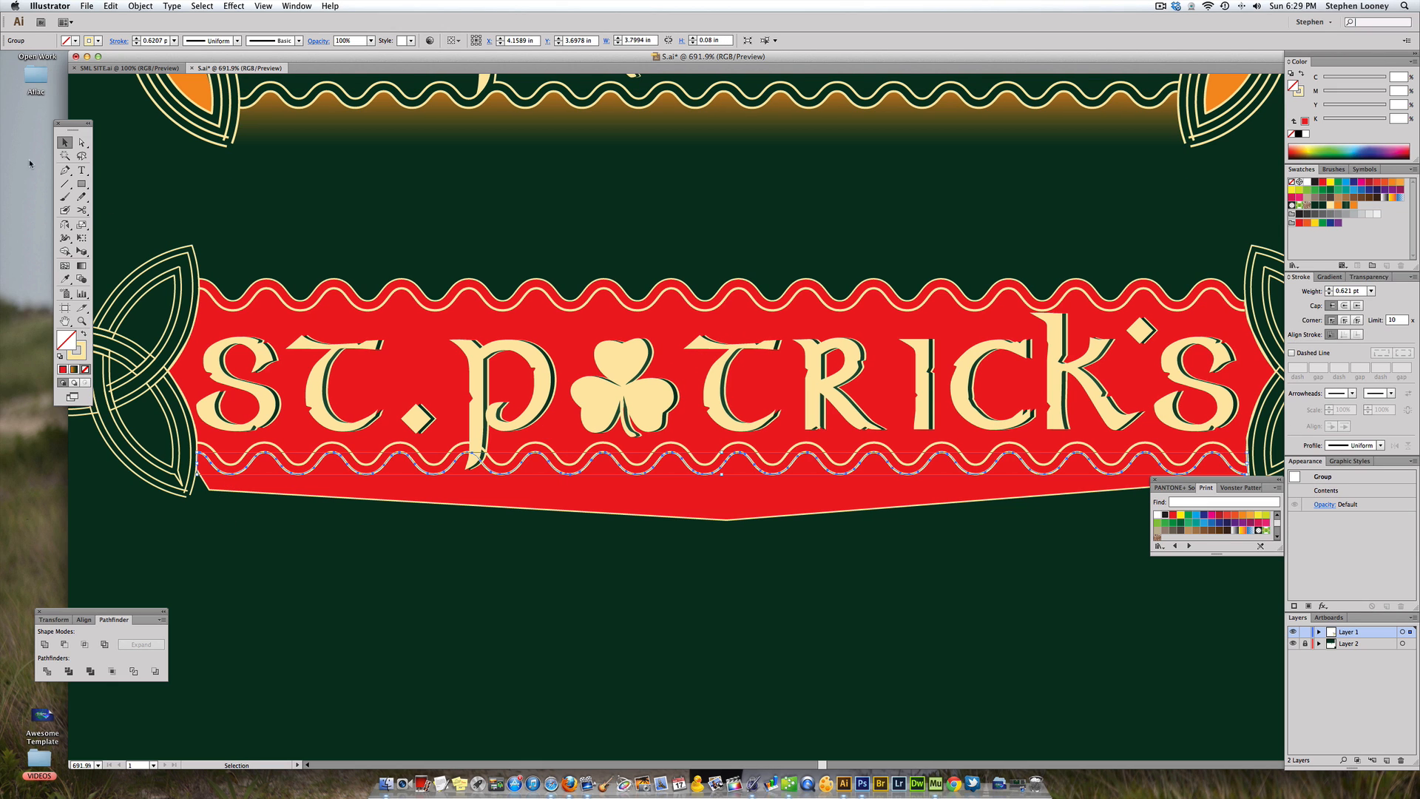
click(65, 170)
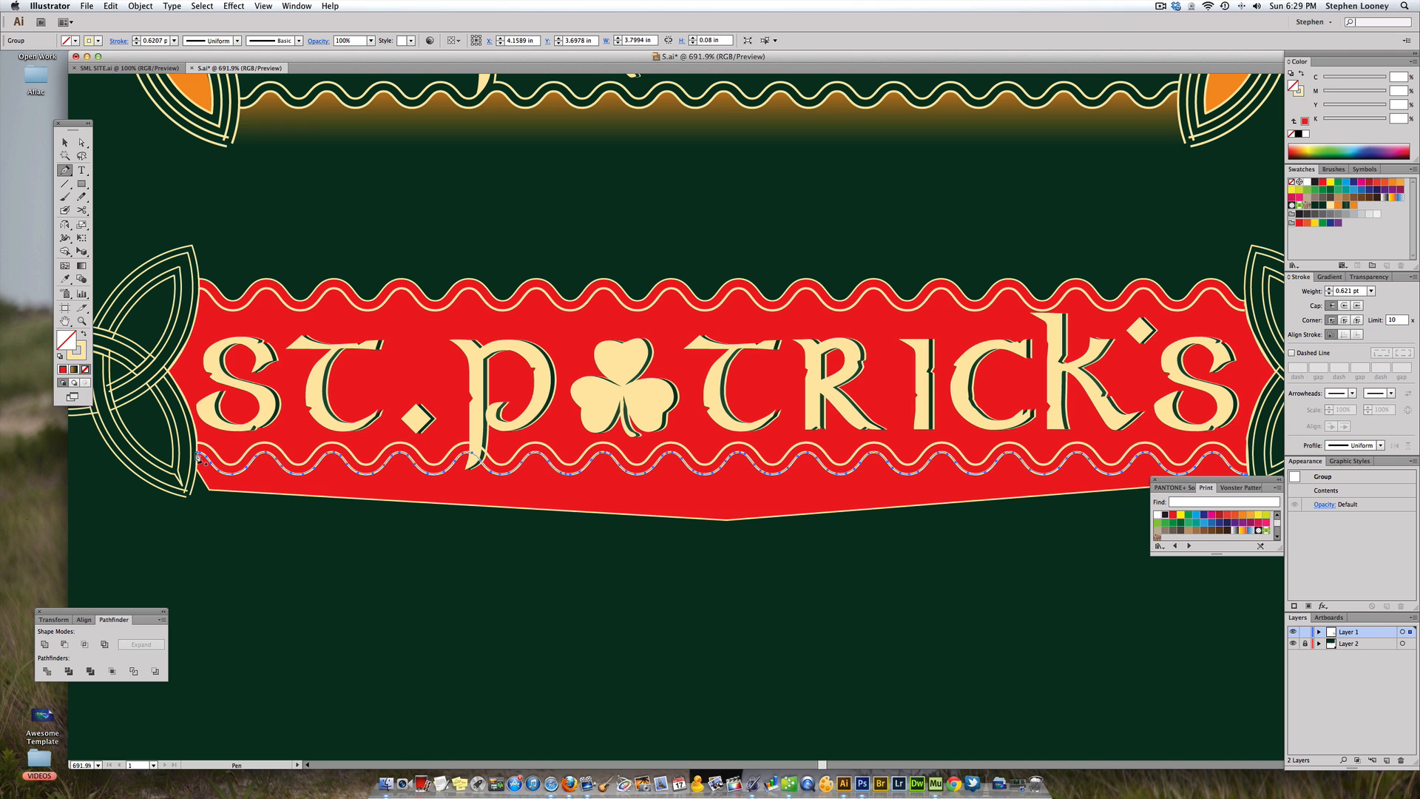
click(198, 452)
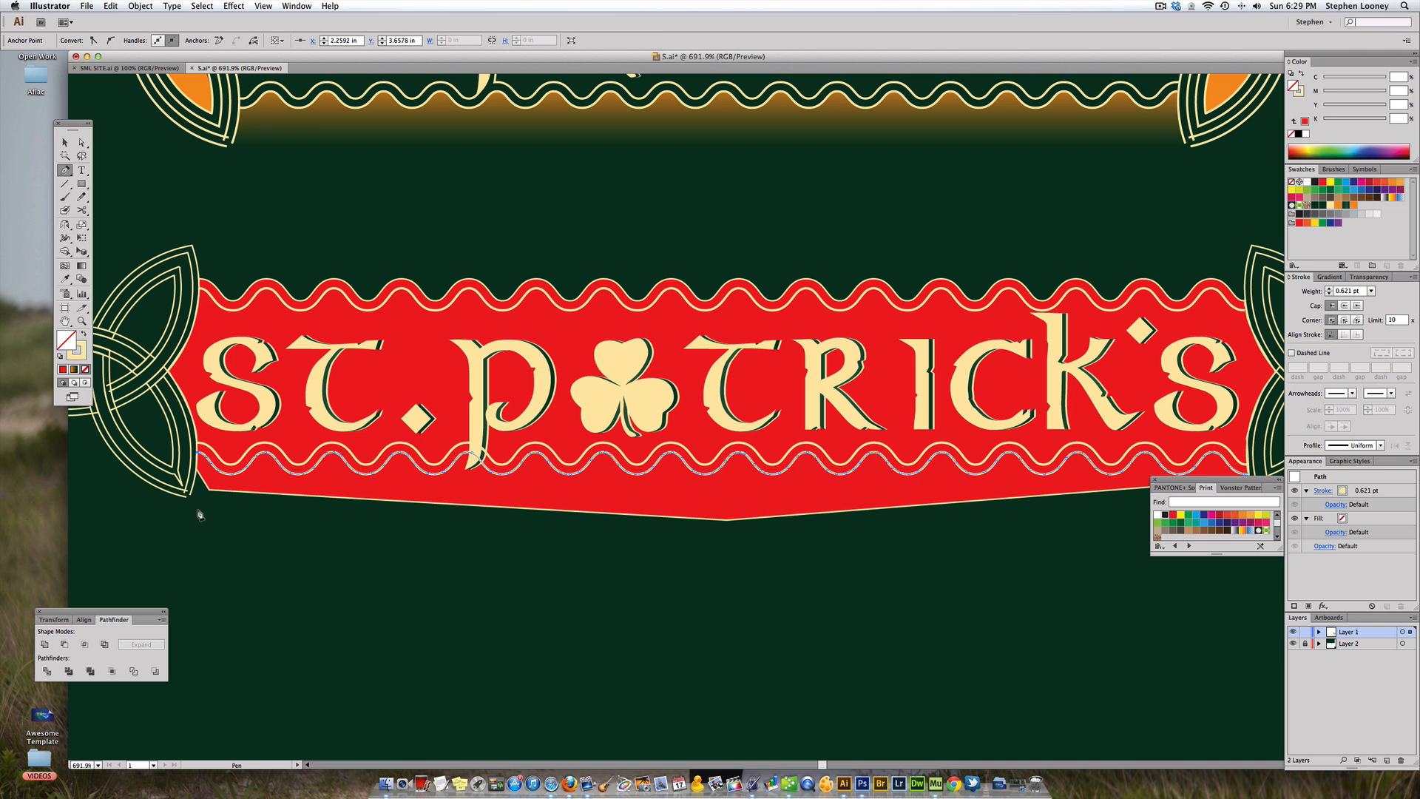
drag(190, 517, 261, 569)
drag(539, 623, 598, 627)
key(space)
drag(937, 581, 589, 568)
drag(808, 546, 921, 502)
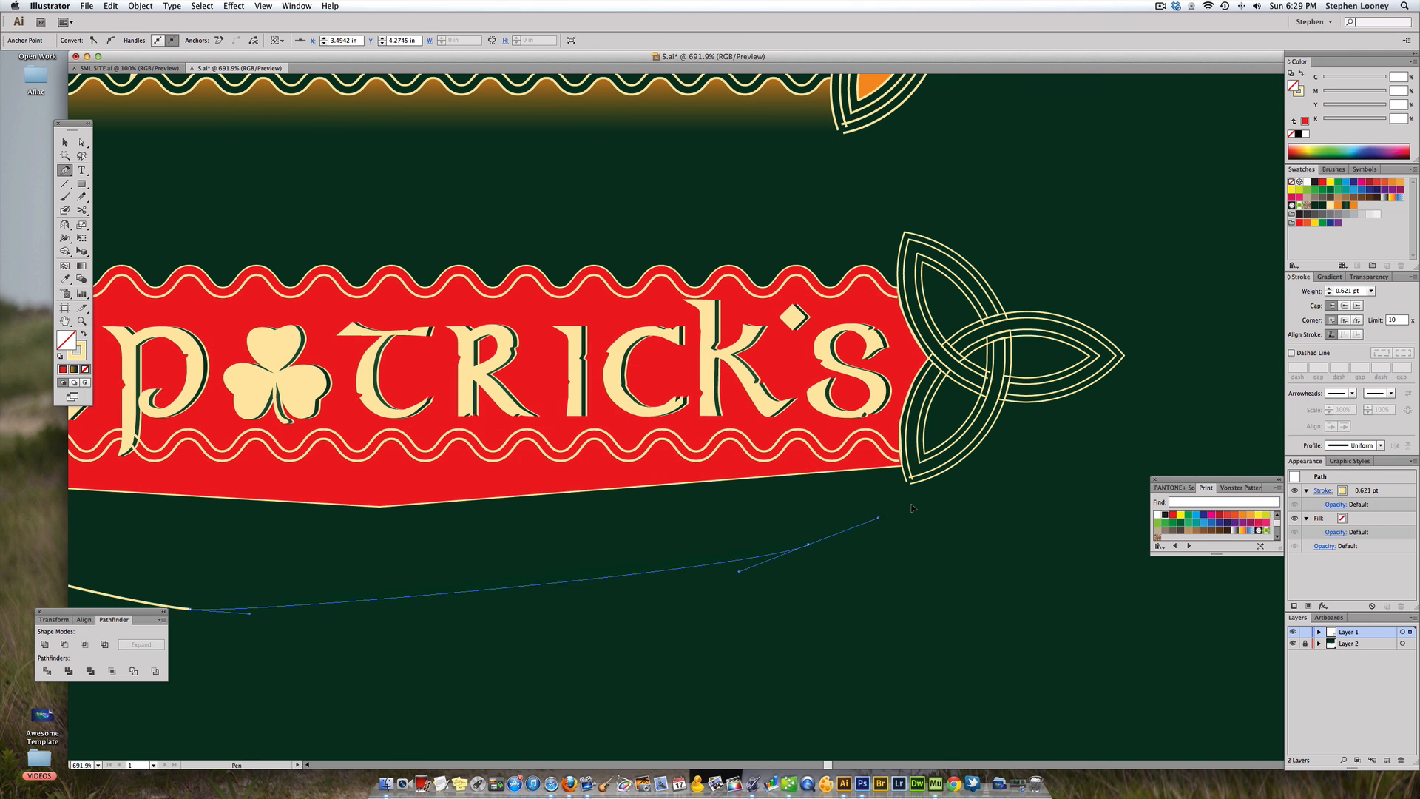
click(903, 465)
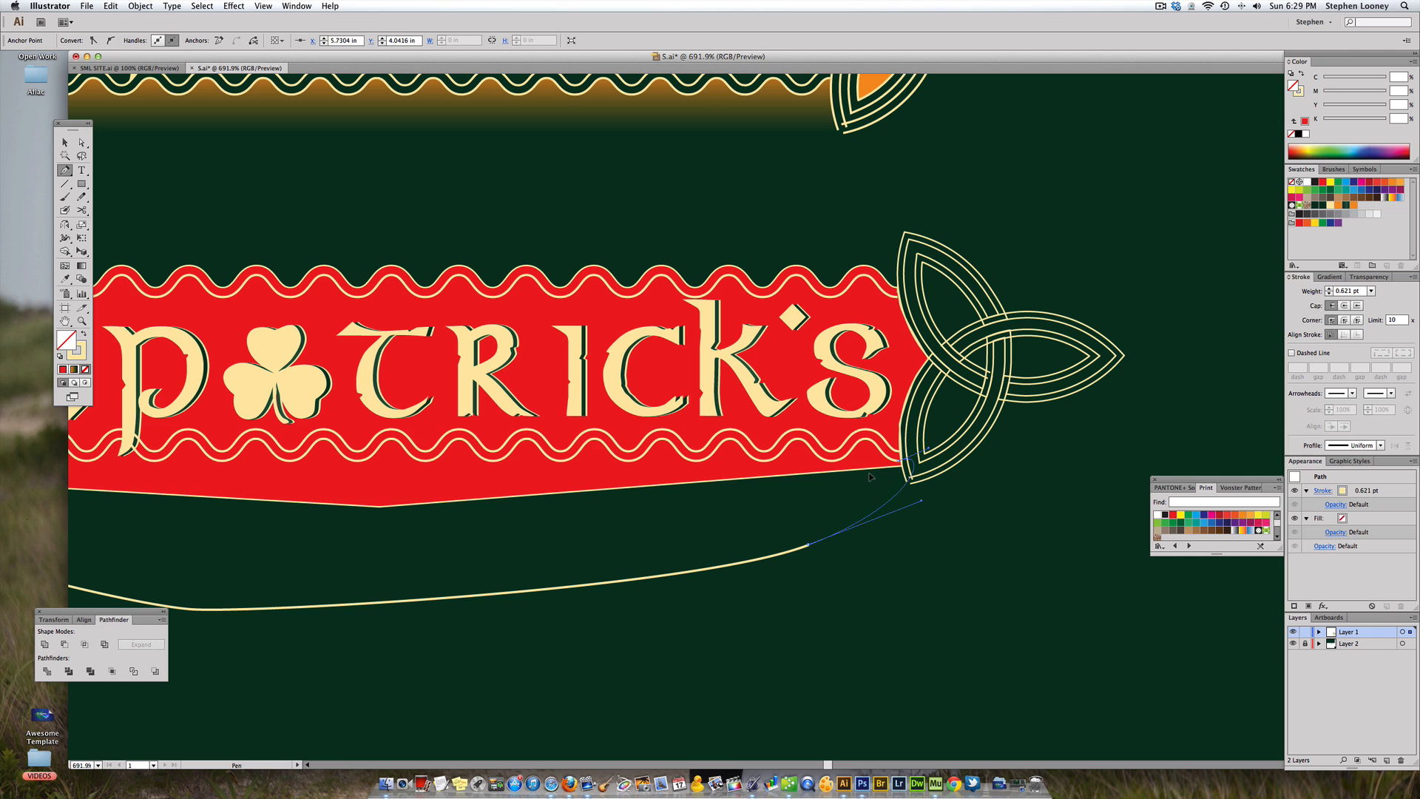
- Subtract the closed lower shape from the red background with Minus Front so its bottom edge follows the lower wavy line
key(a)
click(562, 492)
key(space)
drag(433, 472, 716, 481)
drag(636, 458, 622, 448)
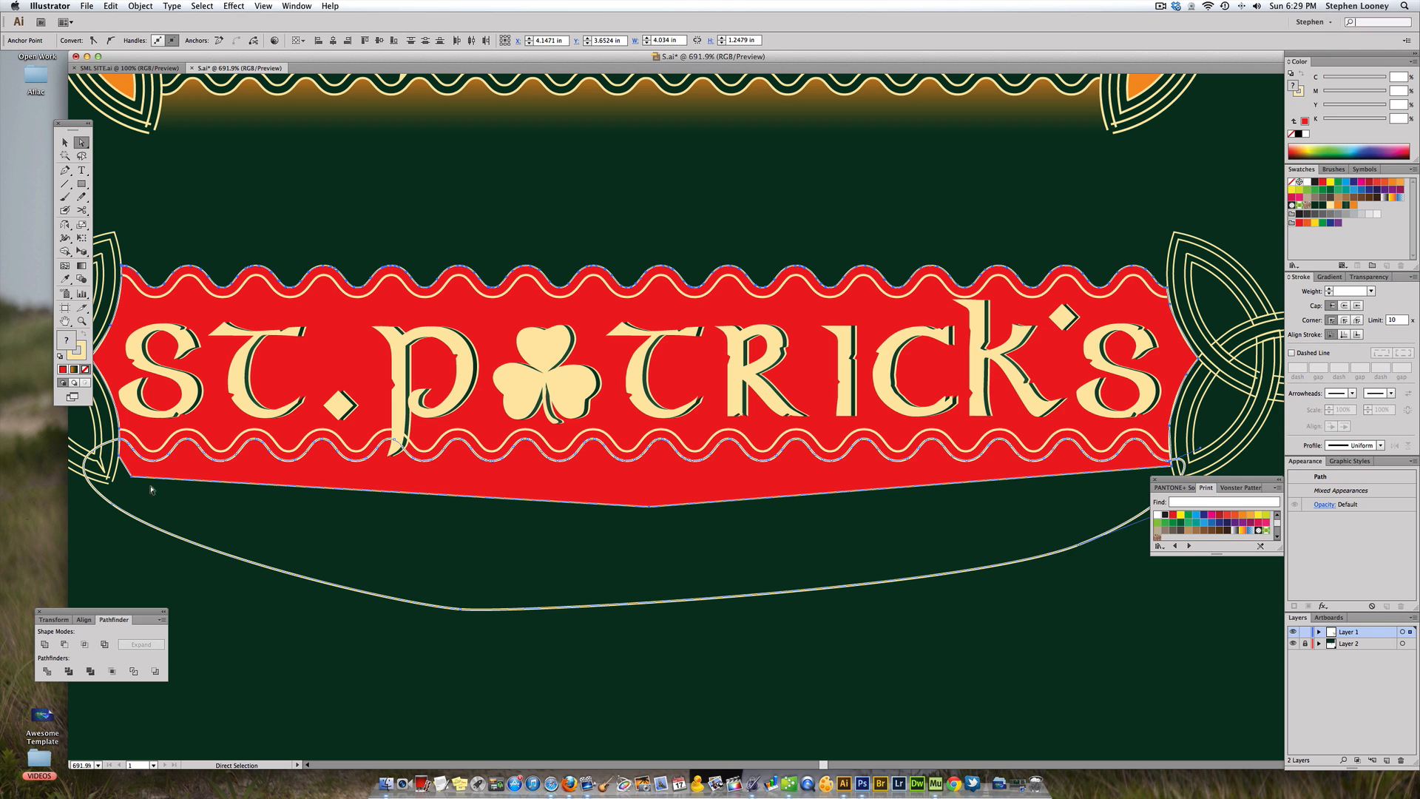
click(65, 644)
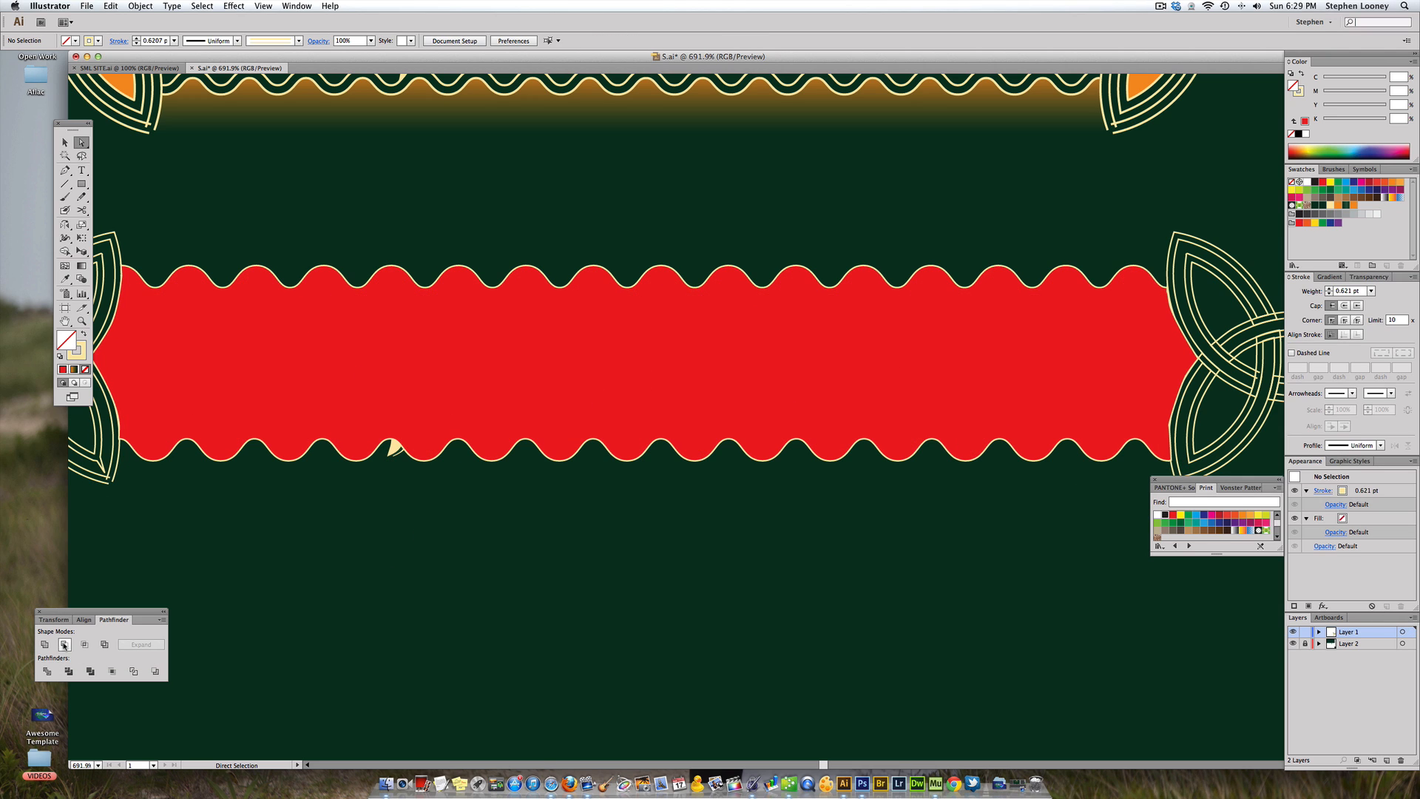
- Send the red background with both wavy edges behind the lettering and borders, and deselect it
click(64, 142)
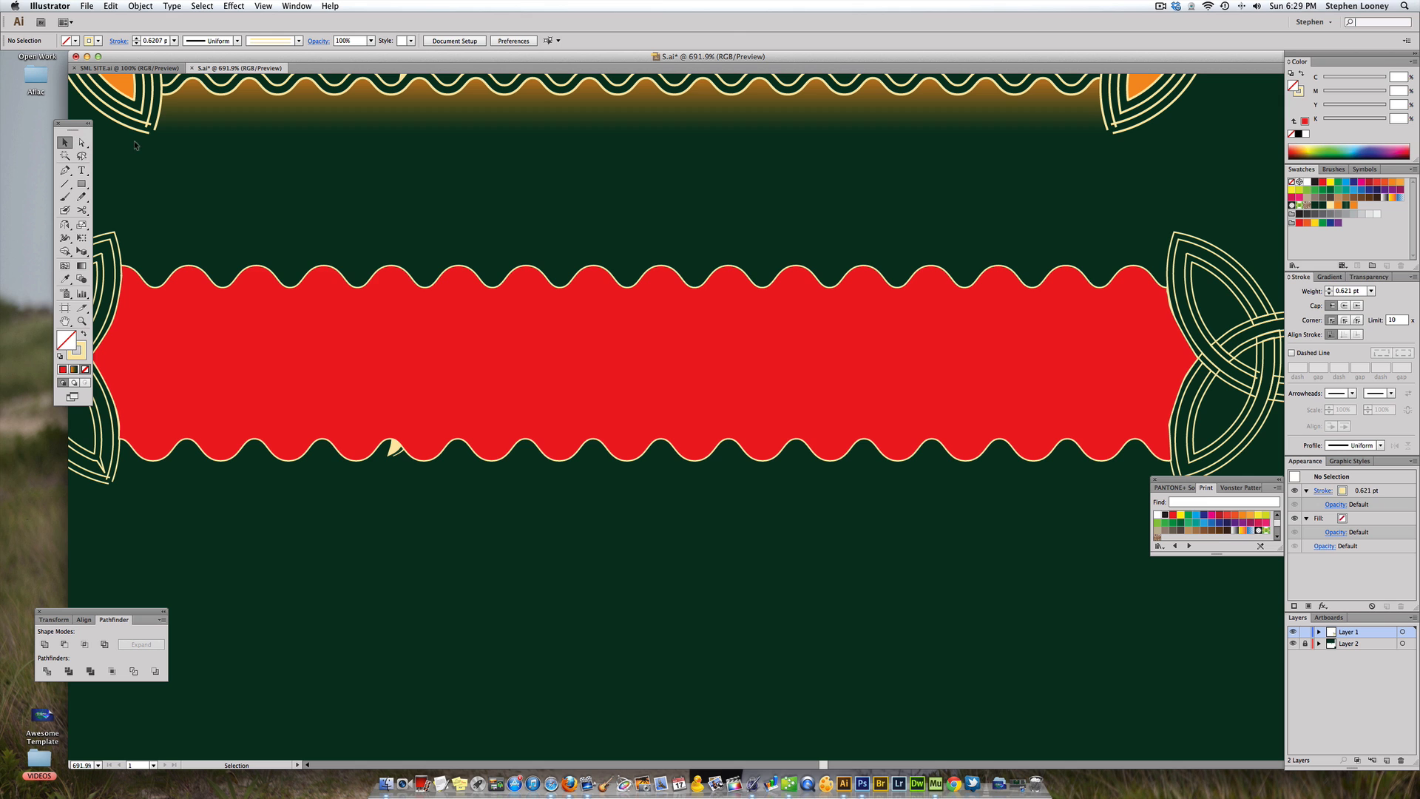
click(332, 337)
key(super+shift+bracketleft)
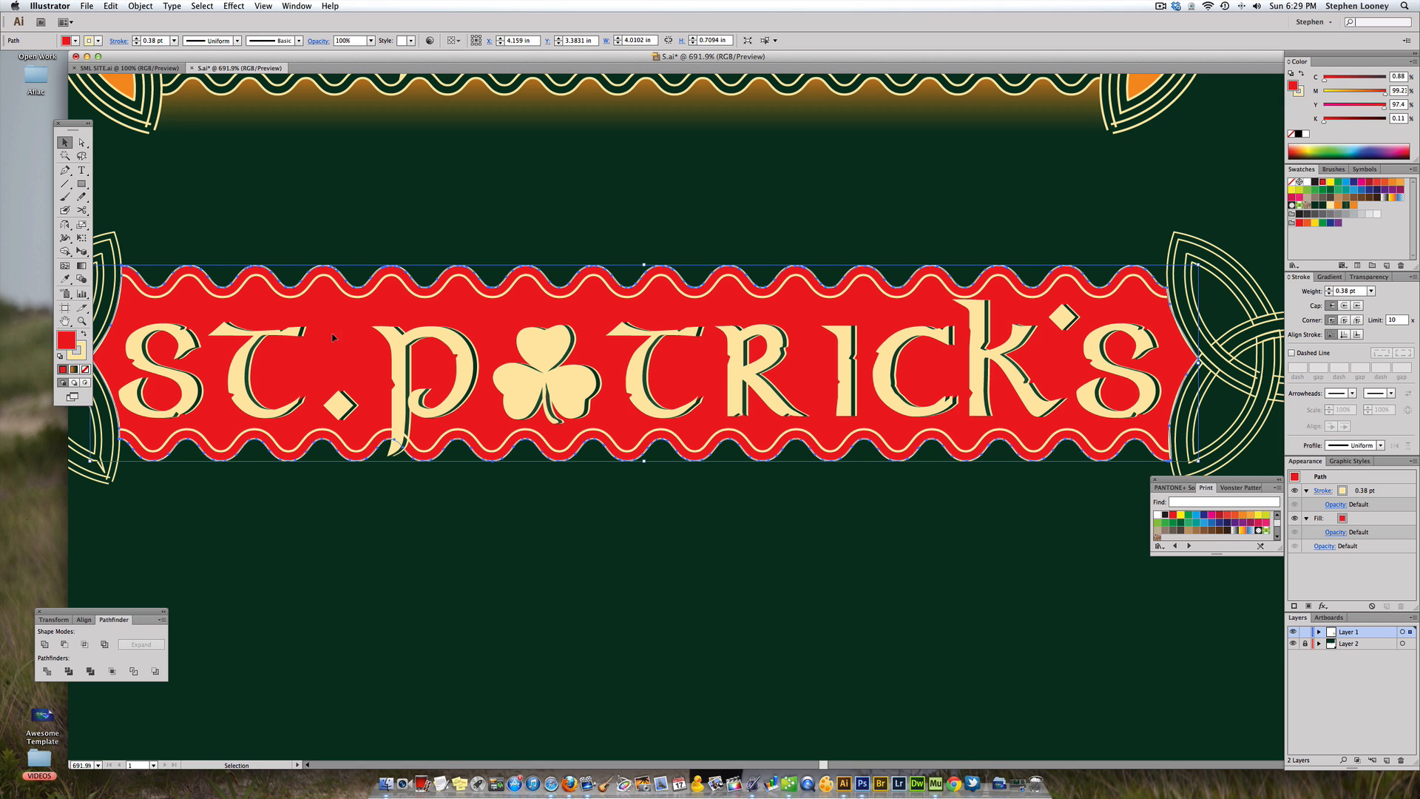
click(358, 189)
- Try recolouring the red banner background with the solid orange sampled from the upper banner's triquetra
alt+super+click(516, 386)
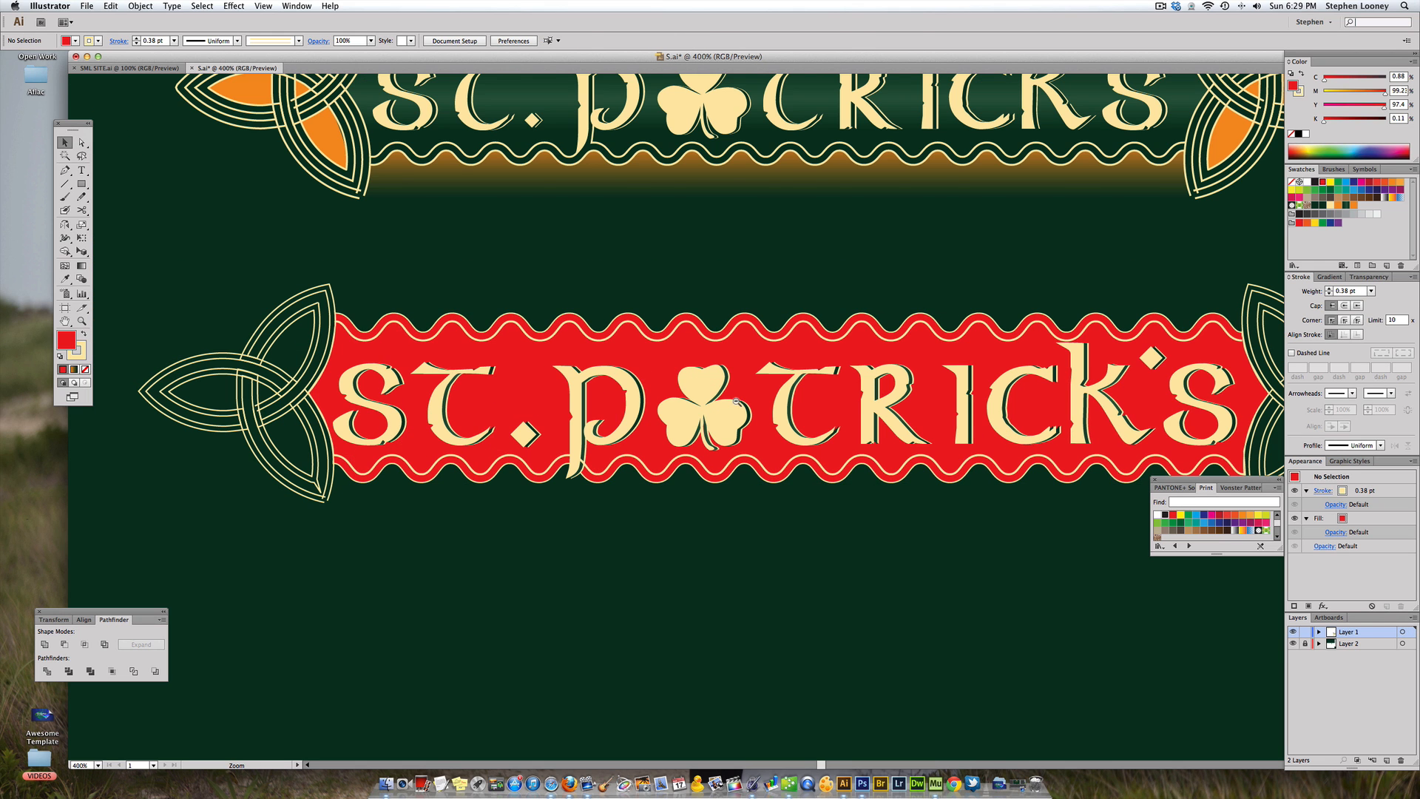
alt+super+click(691, 401)
drag(666, 411, 646, 427)
click(548, 399)
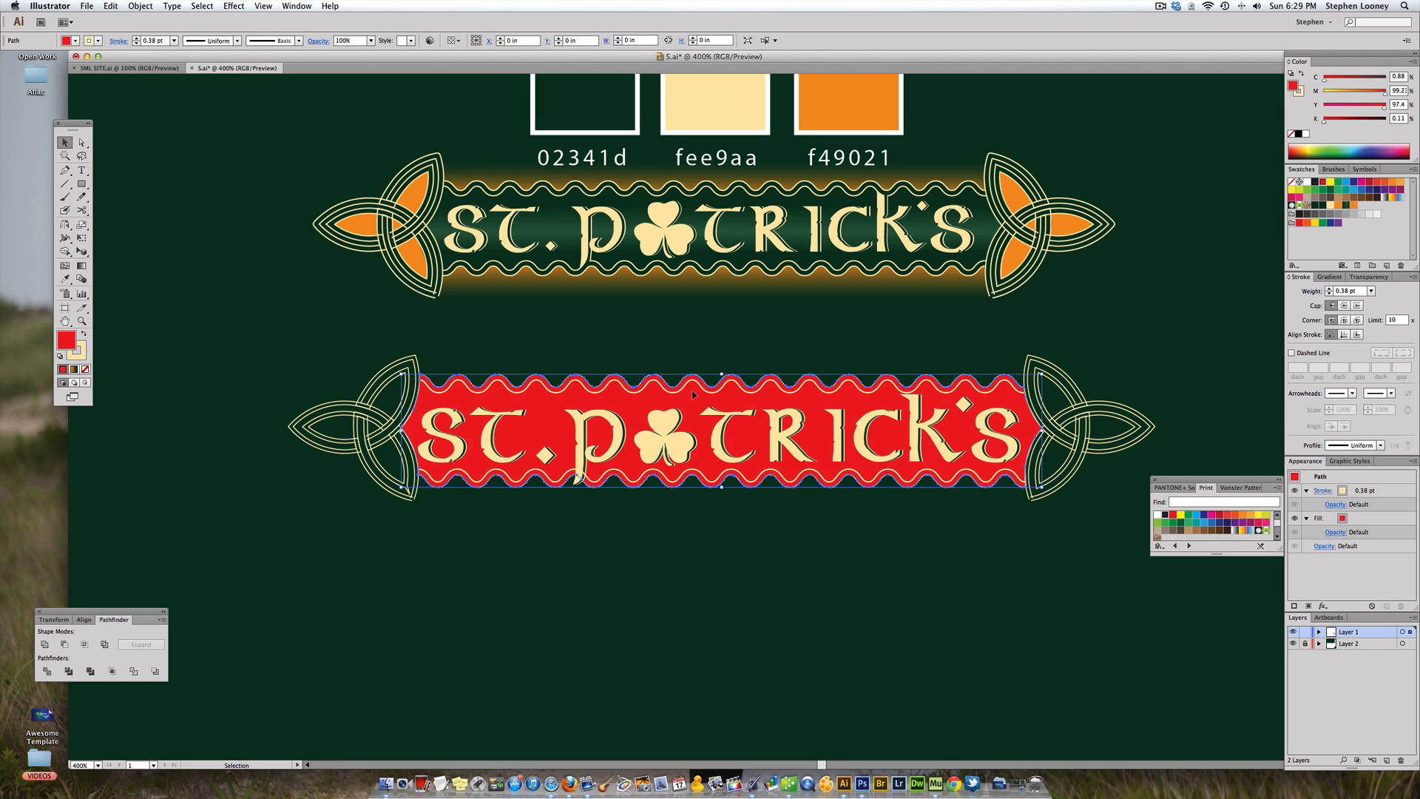
click(65, 279)
click(356, 216)
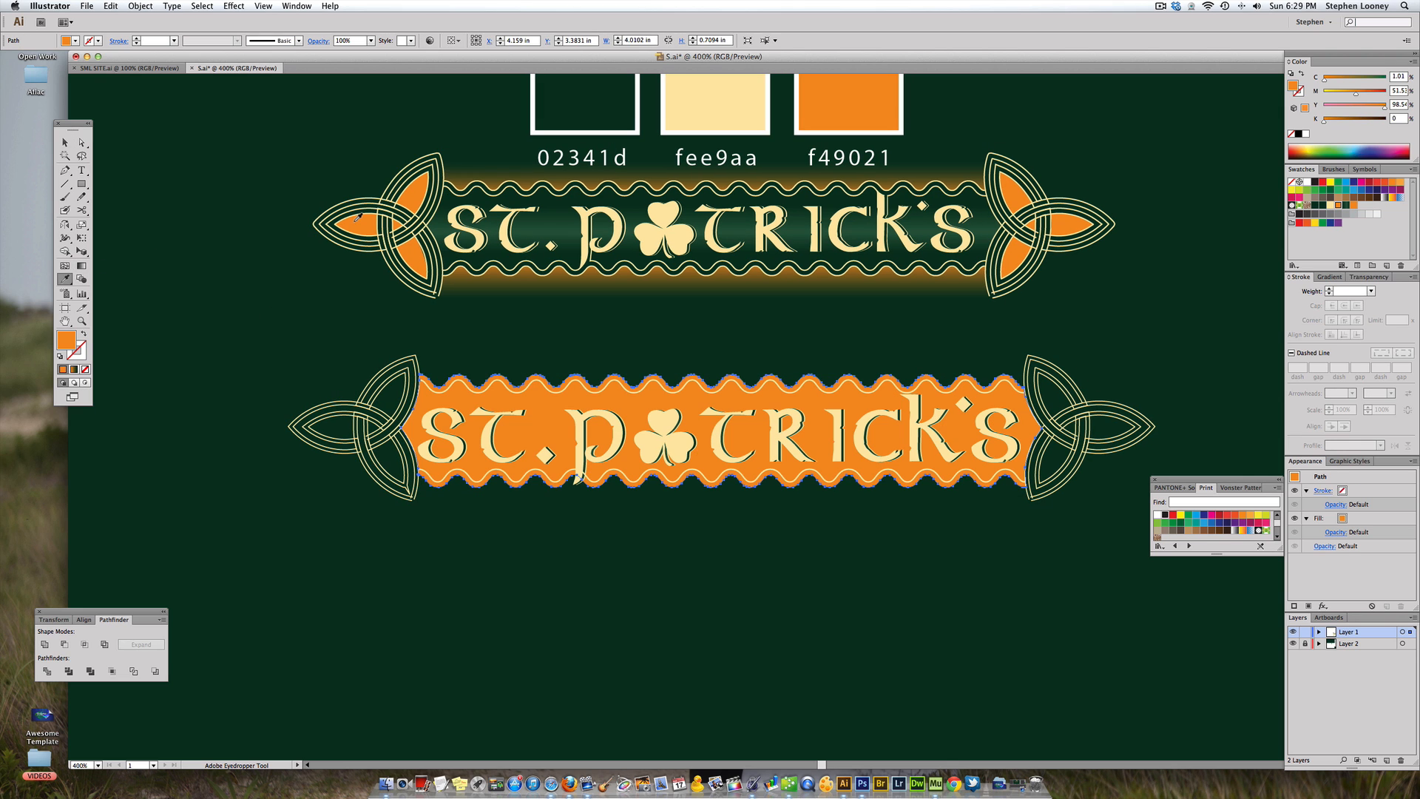
key(a)
drag(586, 279, 556, 284)
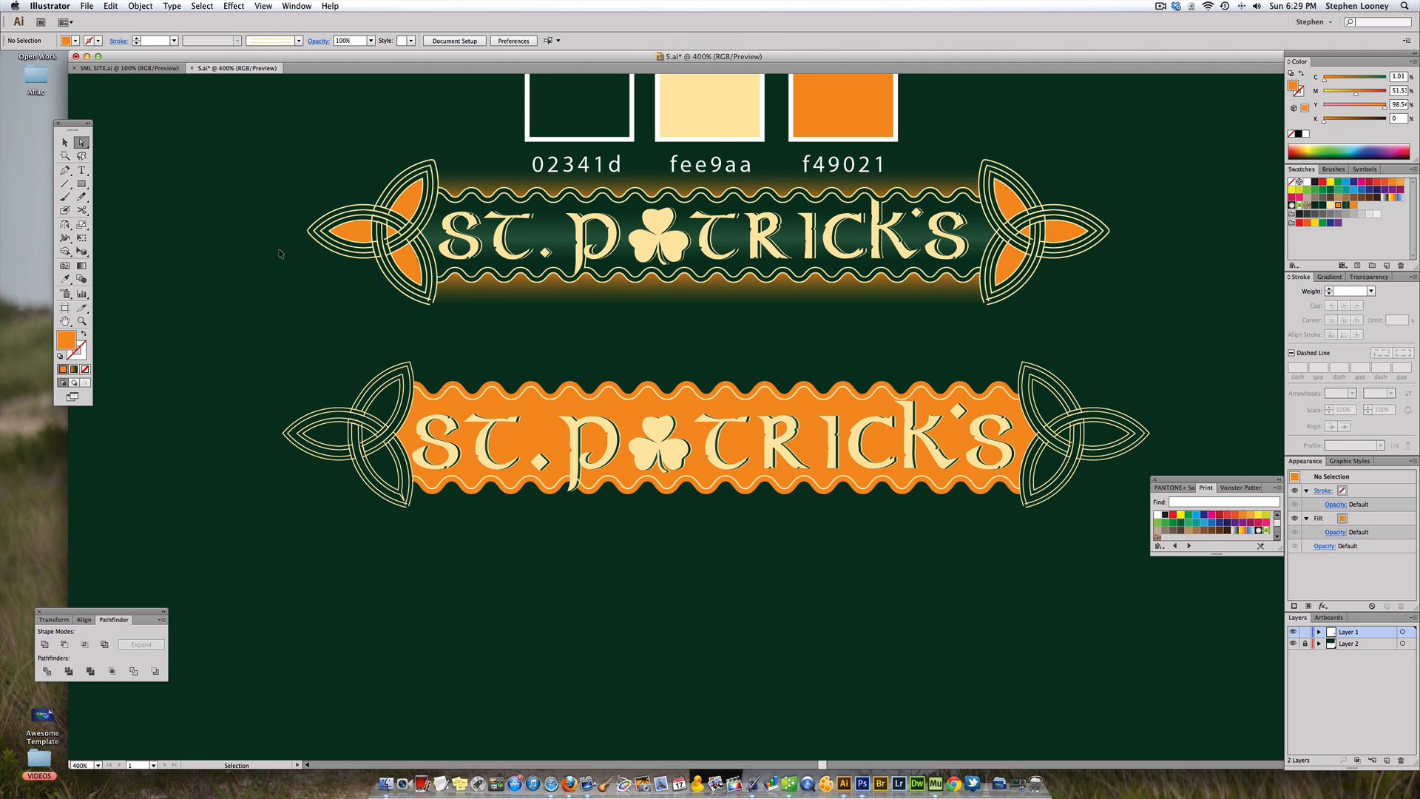
key(super+z)
- Fill the red banner background with the green gradient sampled from the upper banner's background using the Eyedropper
scroll(506, 277, right, 4)
scroll(505, 277, up, 3)
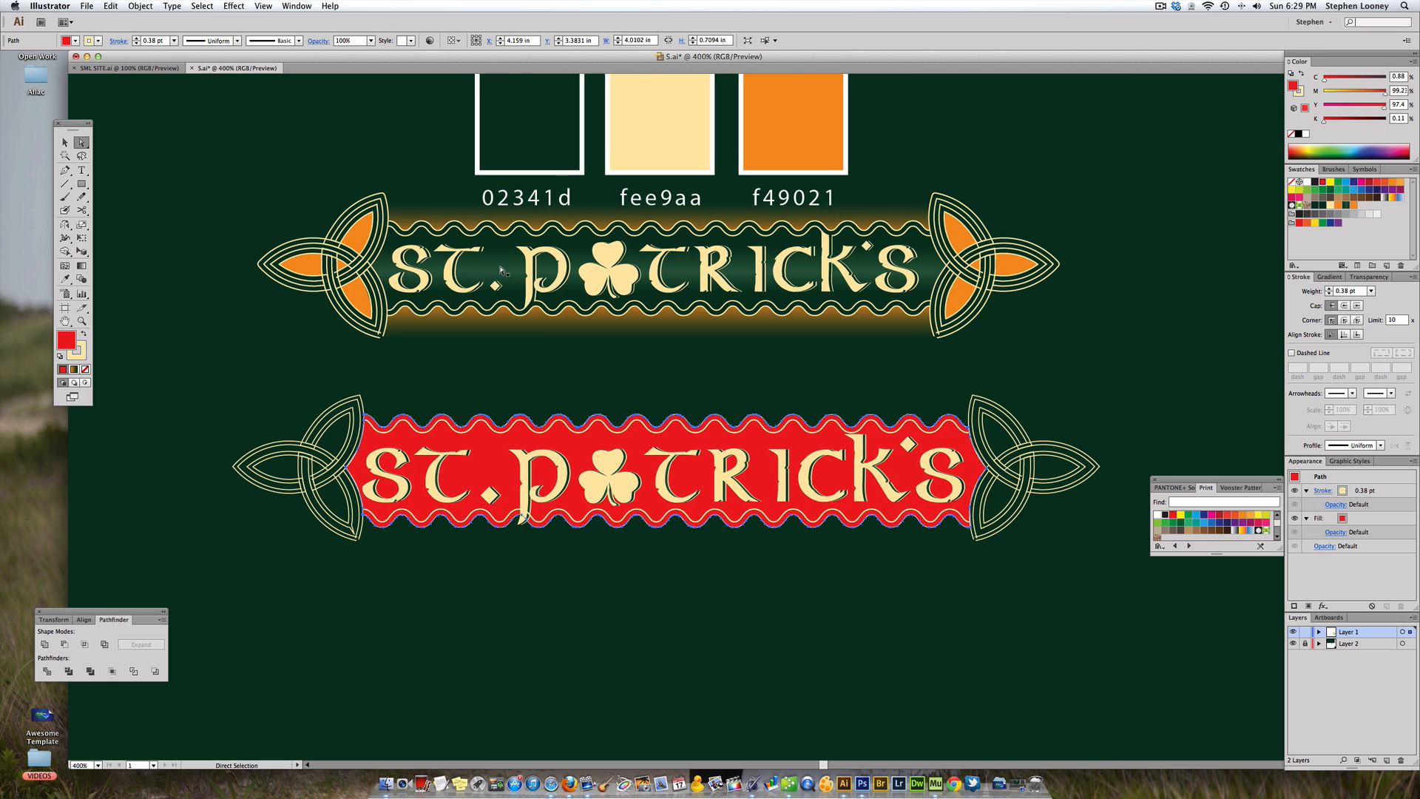
click(502, 266)
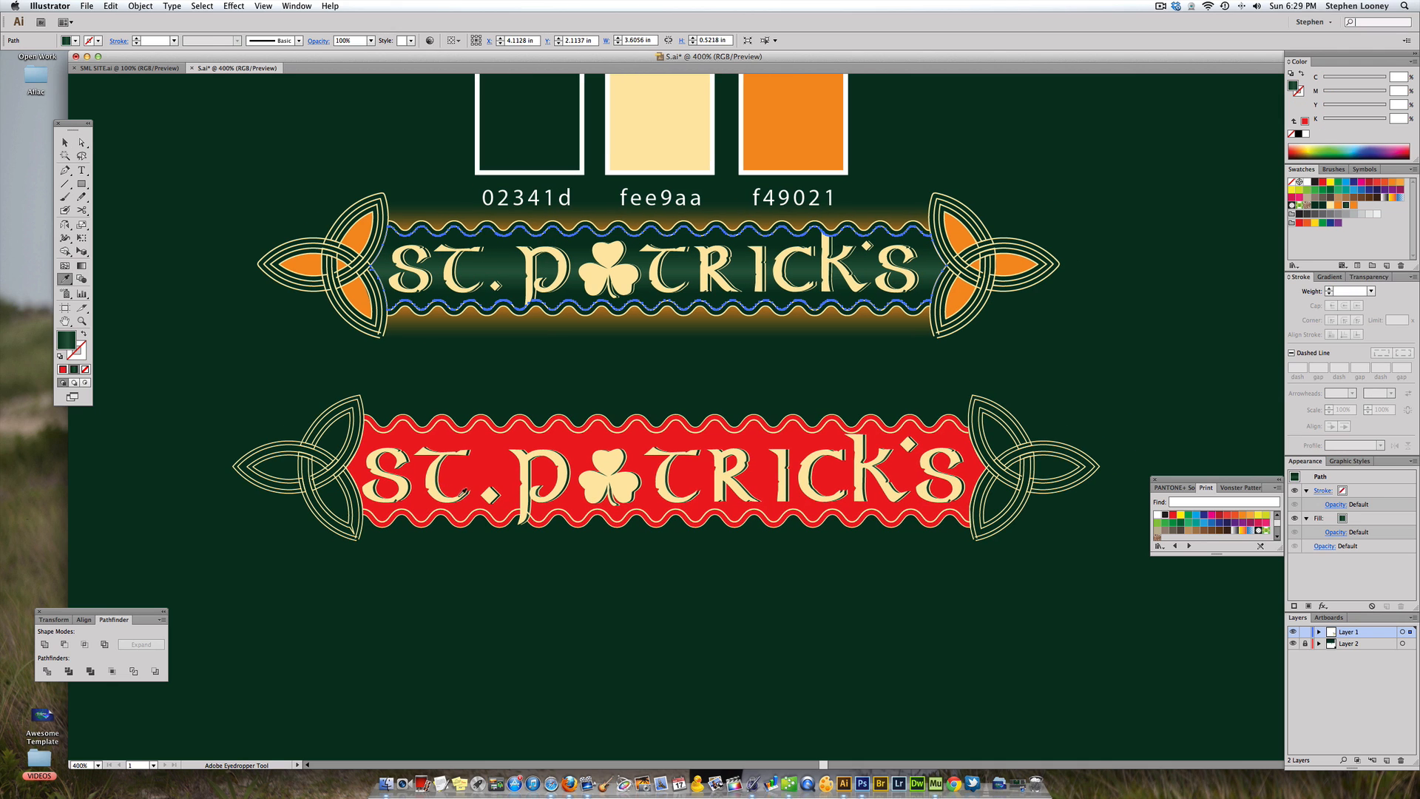
key(super+z)
click(65, 279)
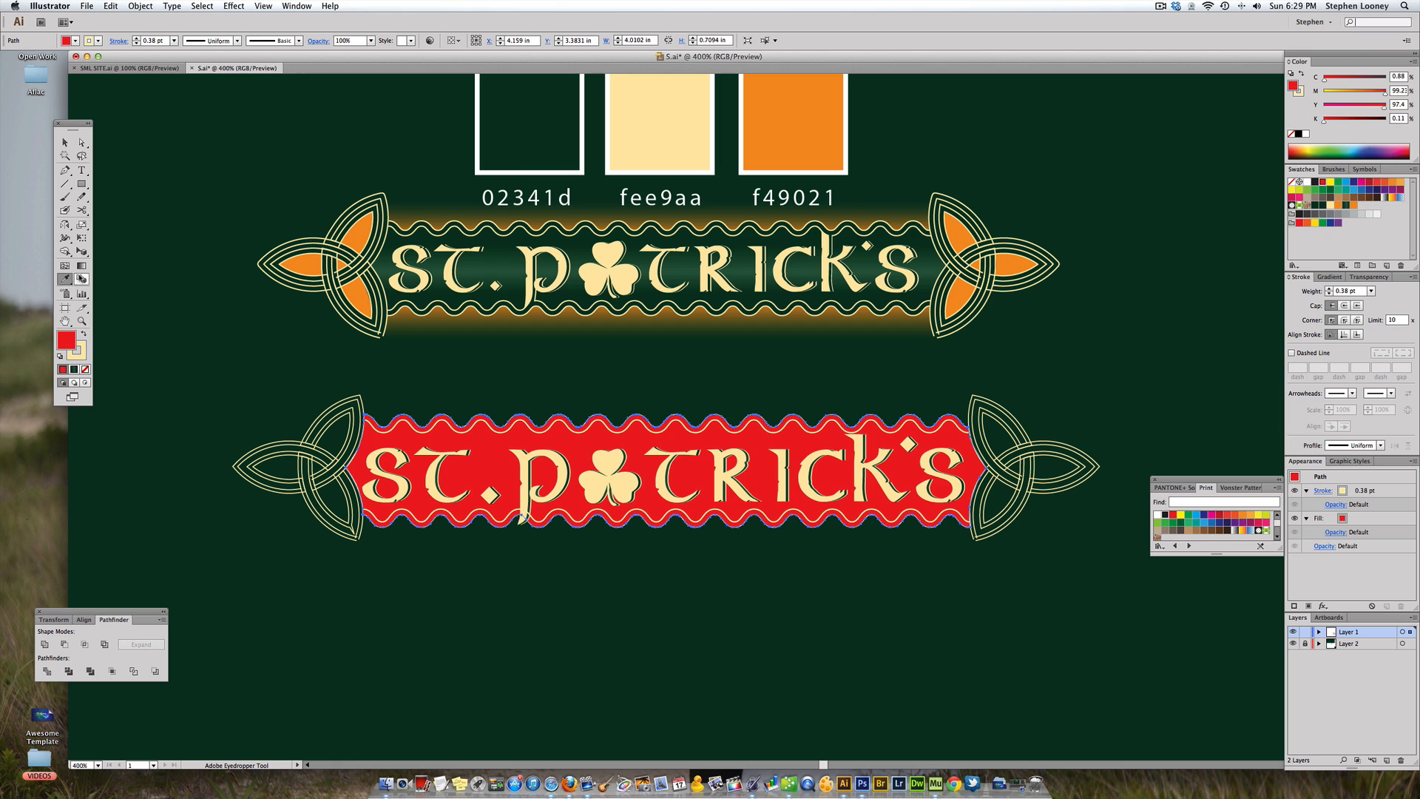
click(503, 265)
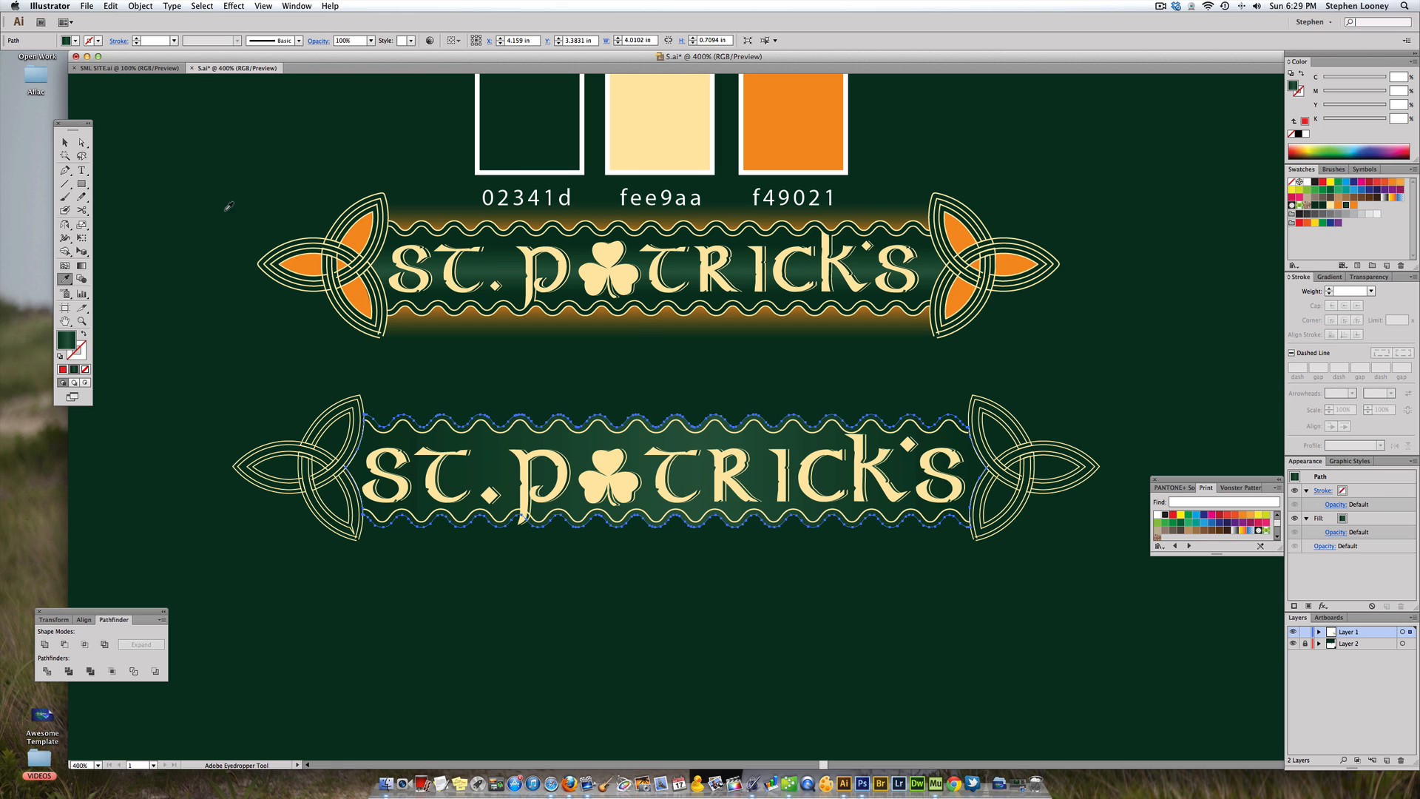
- Run the background's green gradient vertically from the upper wavy border to the lower one, and deselect it
click(82, 266)
drag(645, 426, 646, 513)
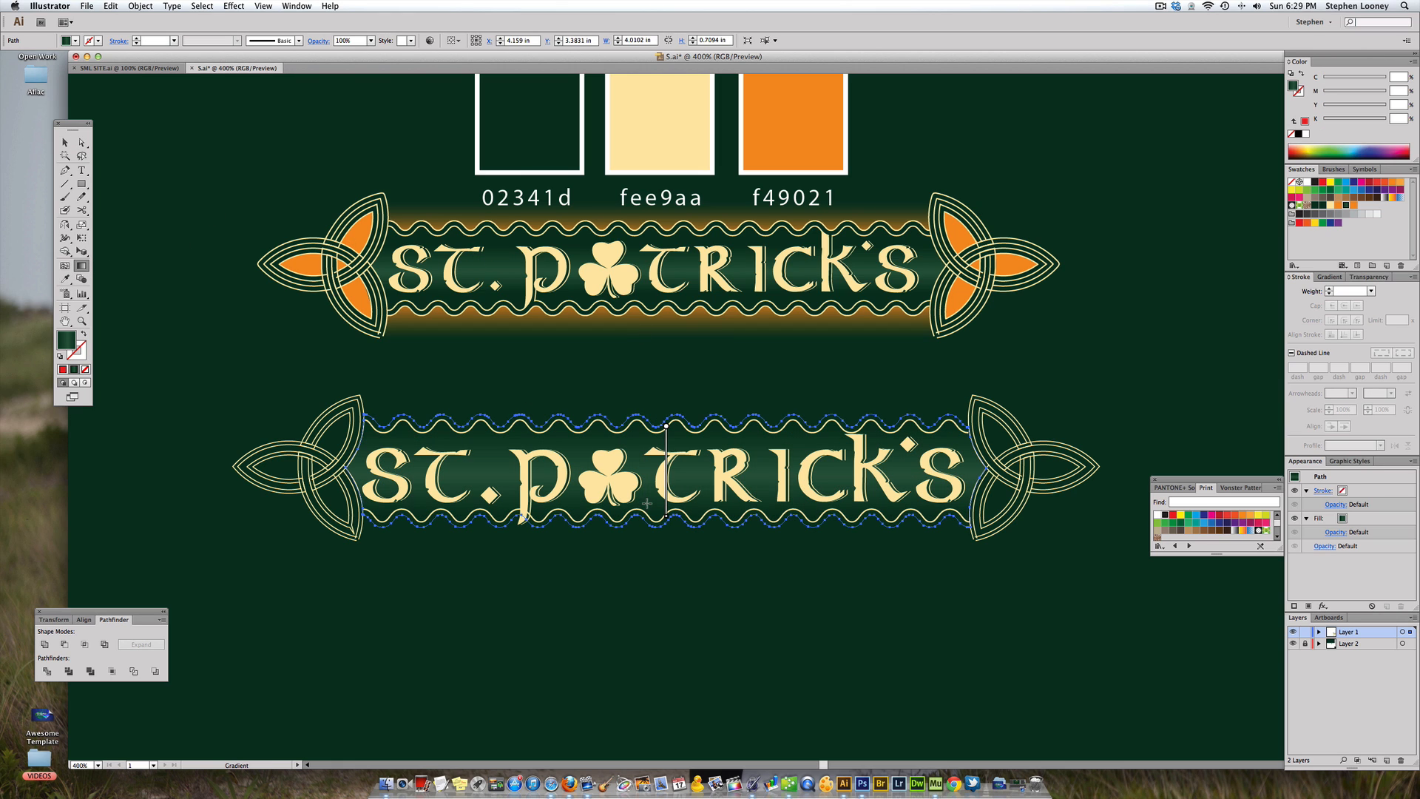
key(a)
click(624, 361)
drag(420, 342, 417, 346)
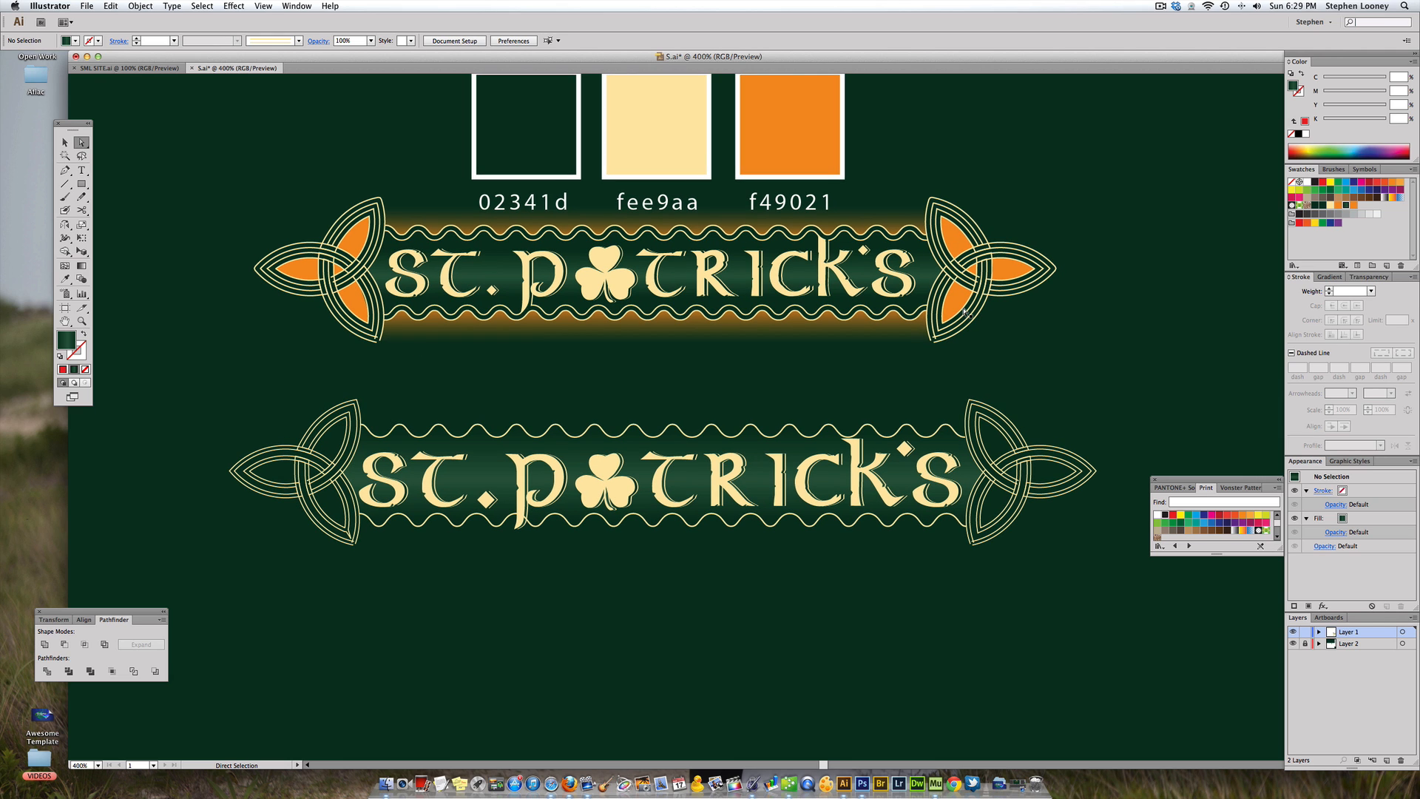
- Copy the outer line of the spare upper wavy pair onto the banner's upper border to restore its double line
click(66, 143)
scroll(503, 444, down, 5)
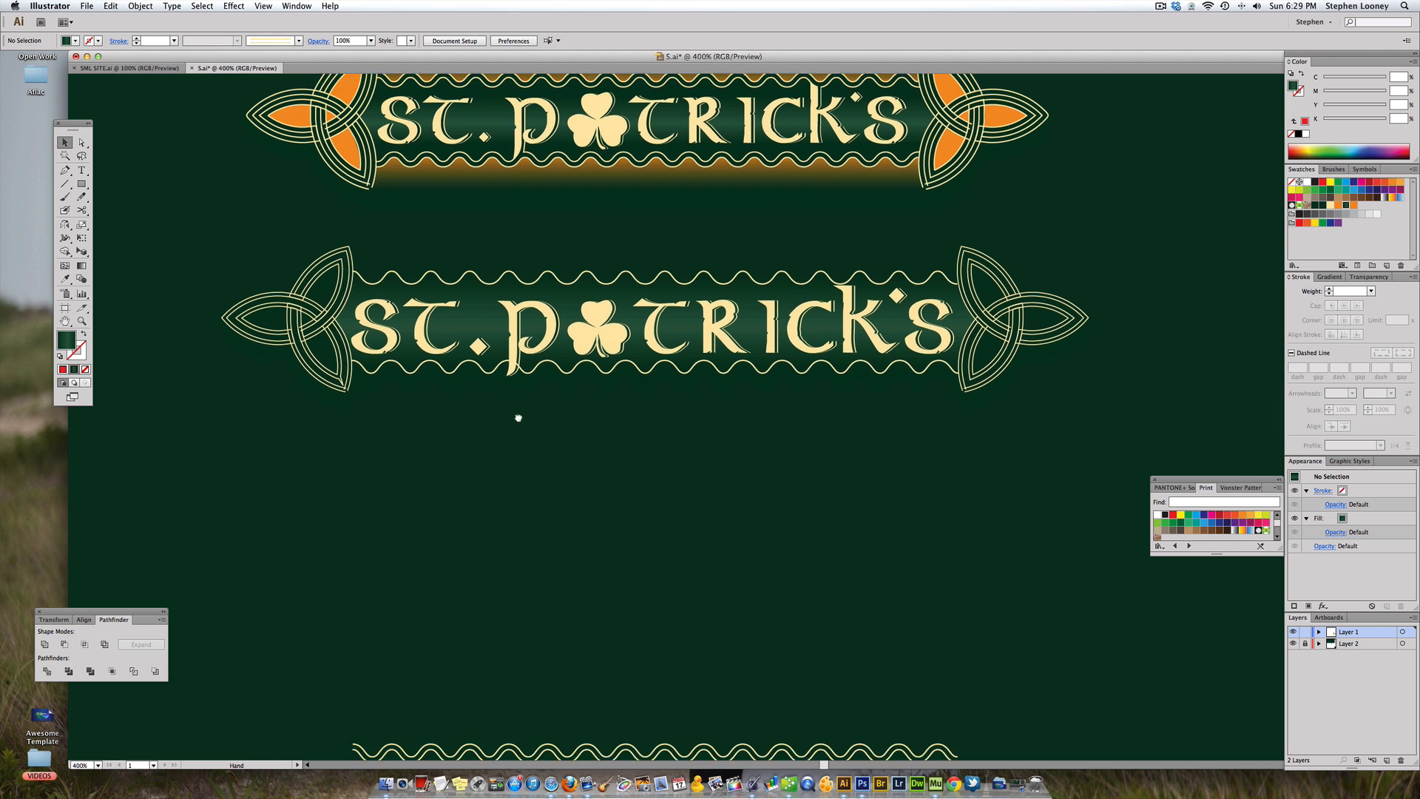
drag(486, 655, 520, 711)
click(508, 620)
scroll(518, 606, down, 2)
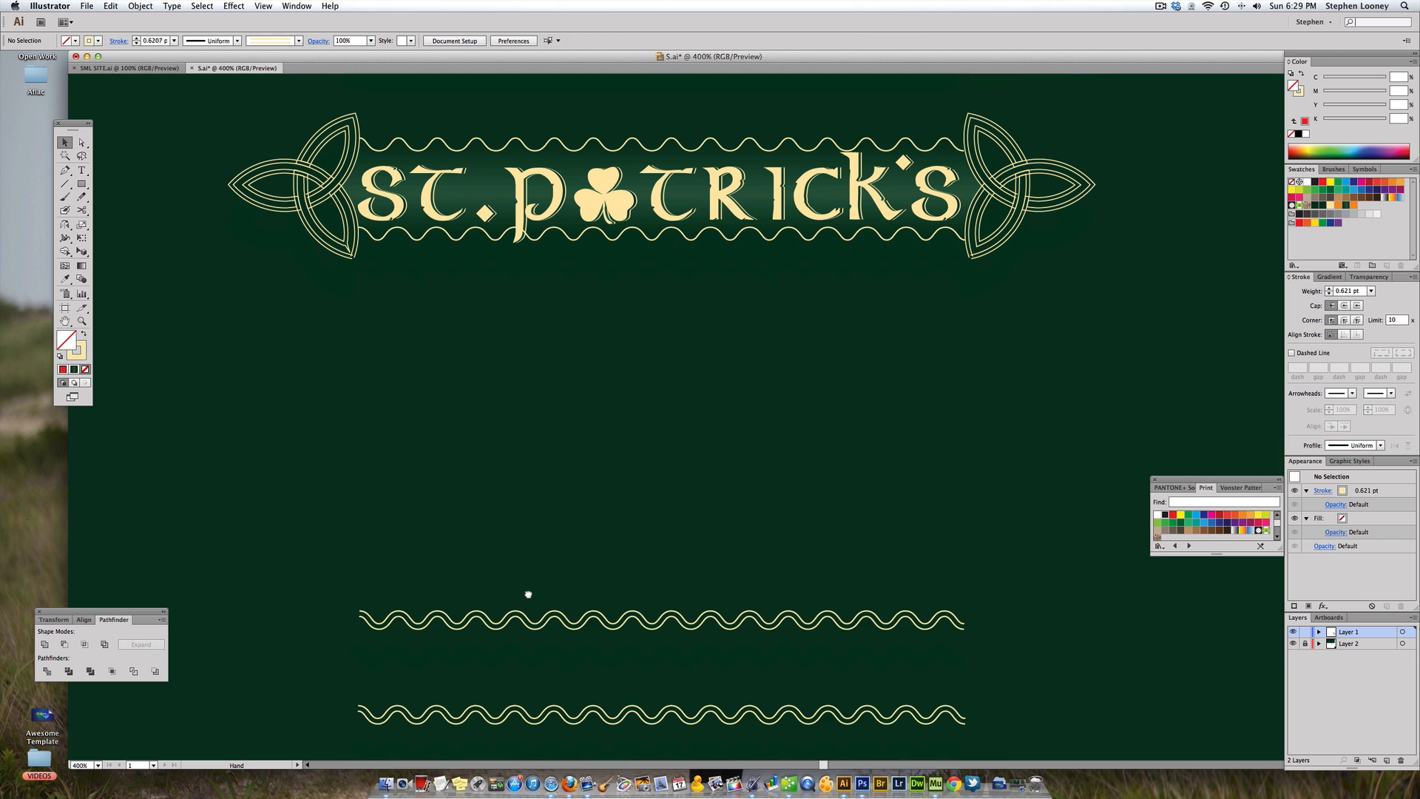
mouse_move(489, 561)
mouse_down()
mouse_move(572, 743)
mouse_move(548, 448)
mouse_move(571, 653)
mouse_up()
click(561, 596)
drag(555, 563, 555, 567)
scroll(486, 235, up, 1)
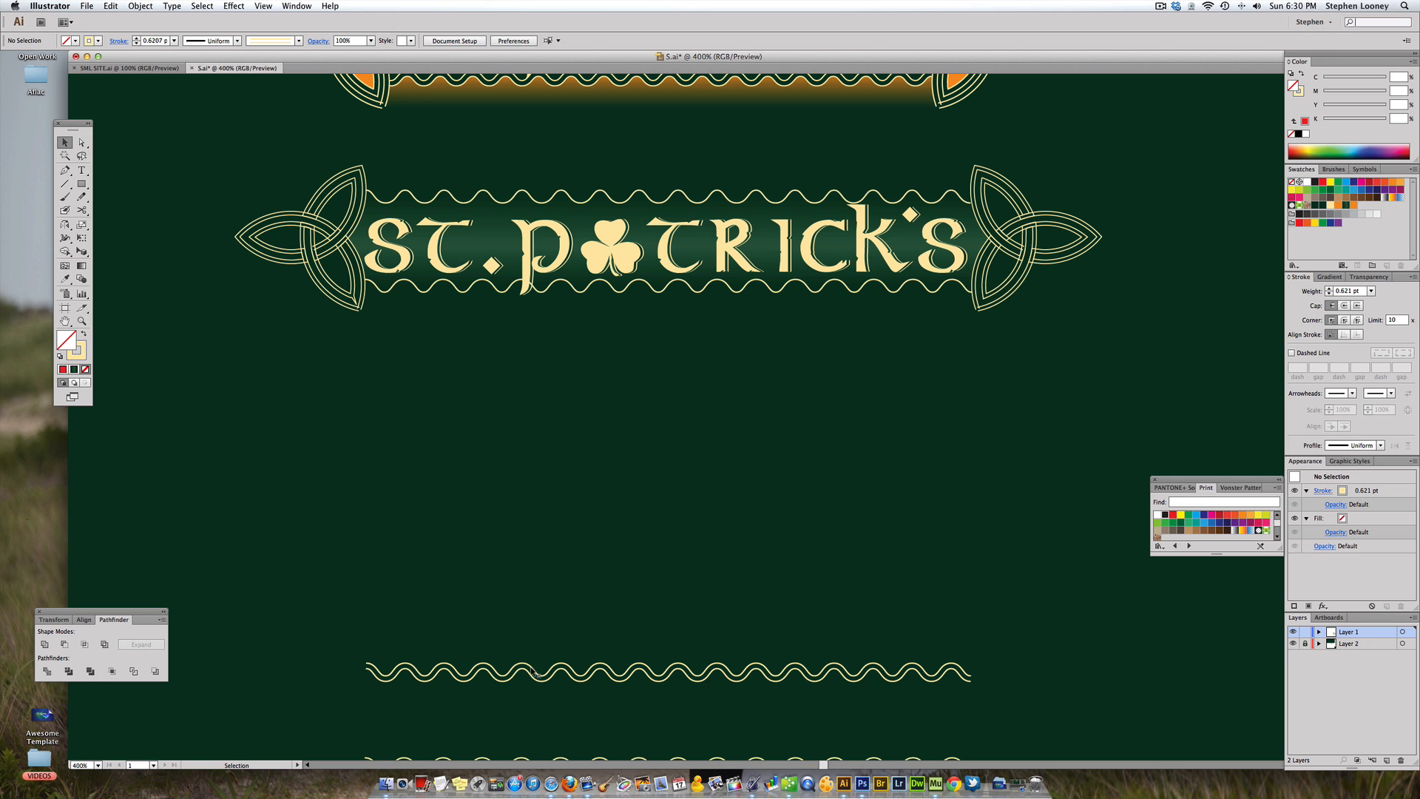
drag(533, 671, 506, 187)
super+click(635, 367)
click(677, 335)
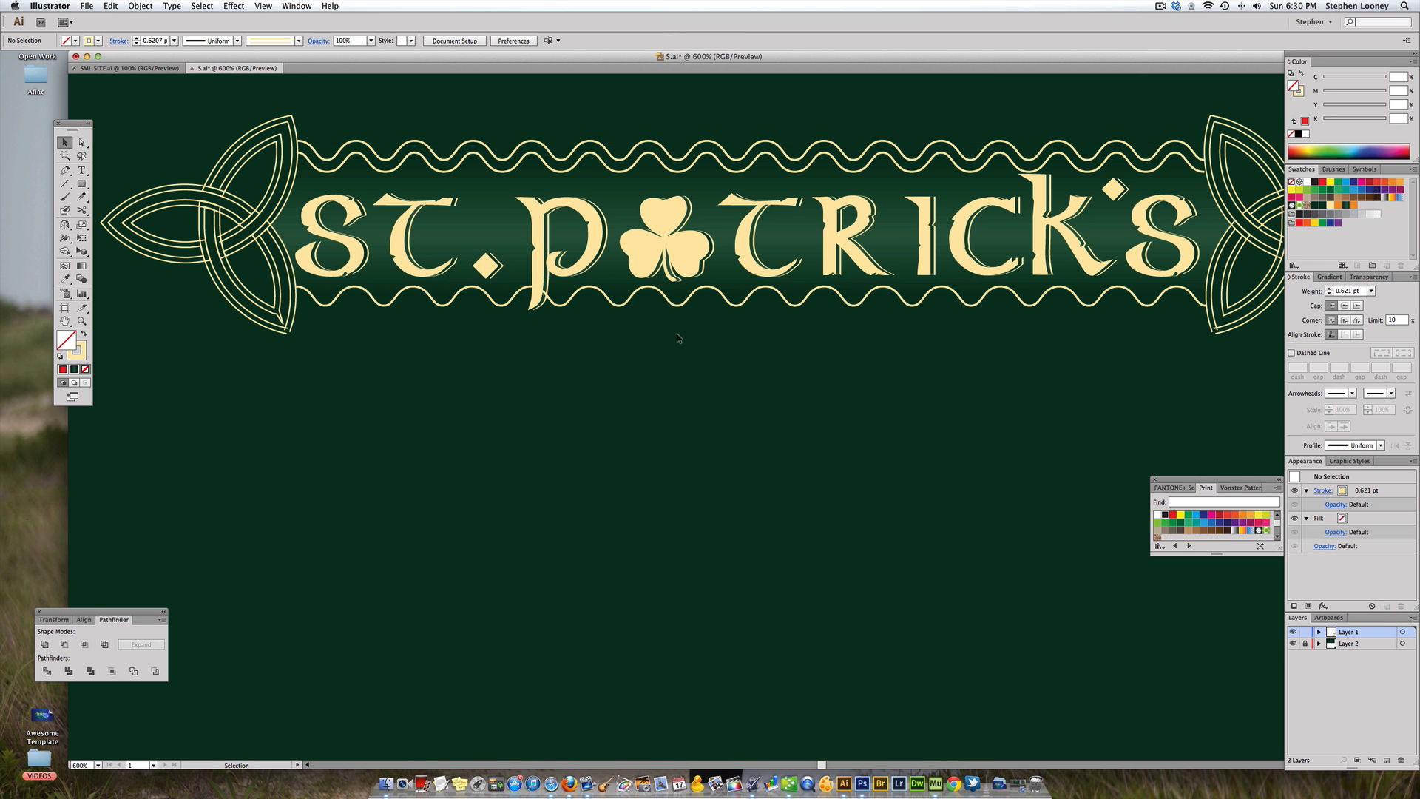
- Copy the outer line of the spare lower wavy pair onto the banner's lower border to restore its double line
alt+super+click(673, 411)
scroll(629, 488, down, 3)
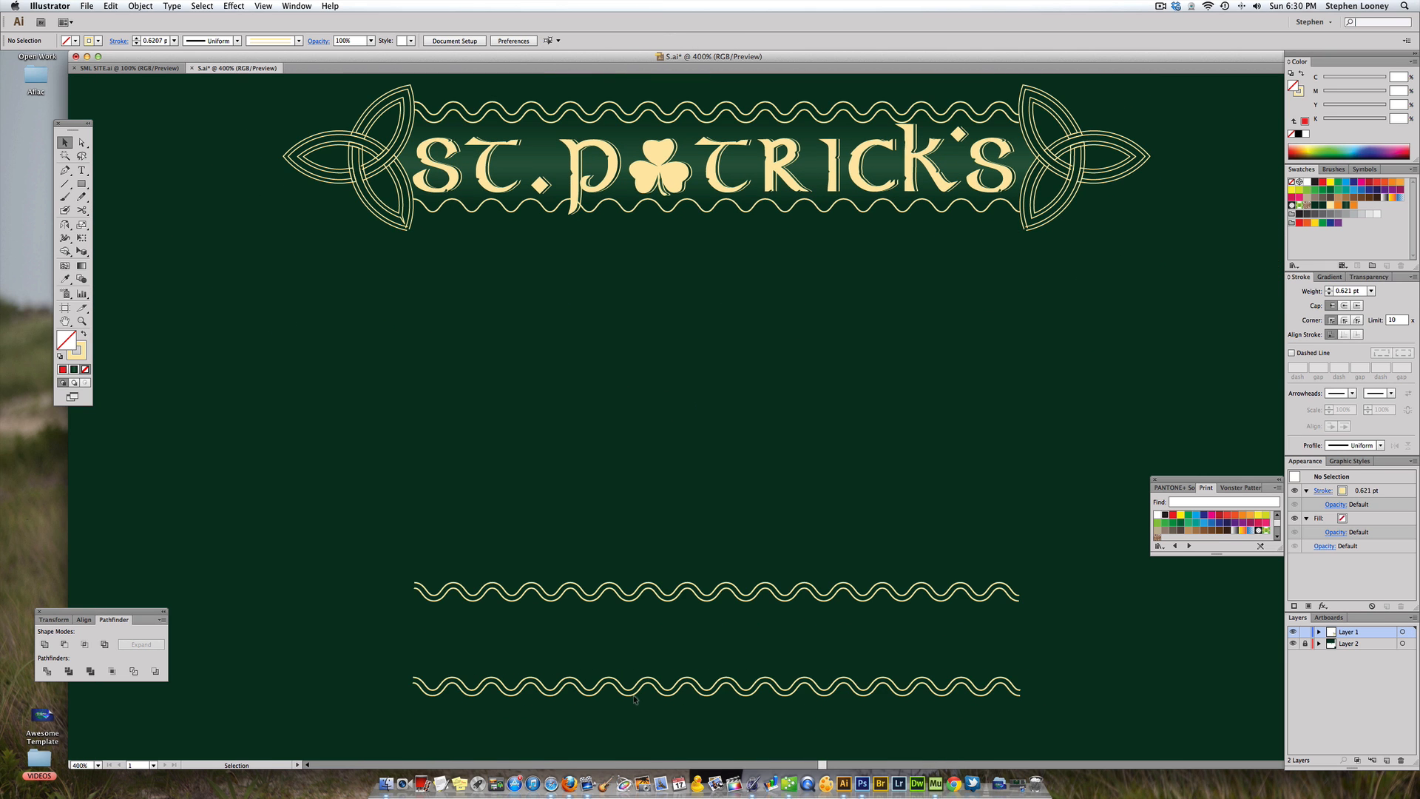
drag(634, 700, 595, 222)
drag(596, 221, 595, 220)
key(super+equal)
key(super+equal)
key(super+equal)
click(722, 270)
alt+super+click(653, 387)
alt+super+click(654, 387)
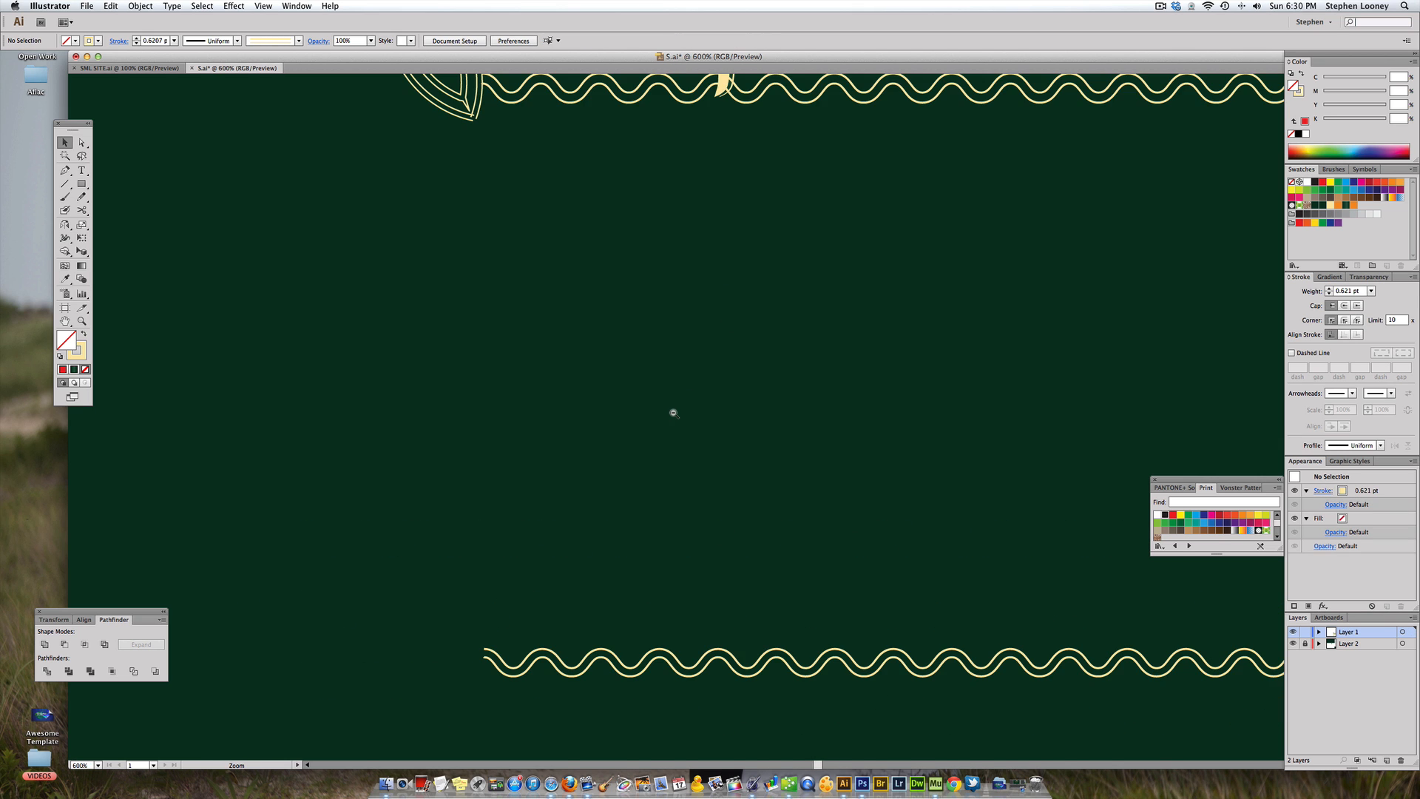
alt+super+click(673, 413)
alt+super+click(673, 412)
drag(714, 290, 633, 334)
super+click(739, 341)
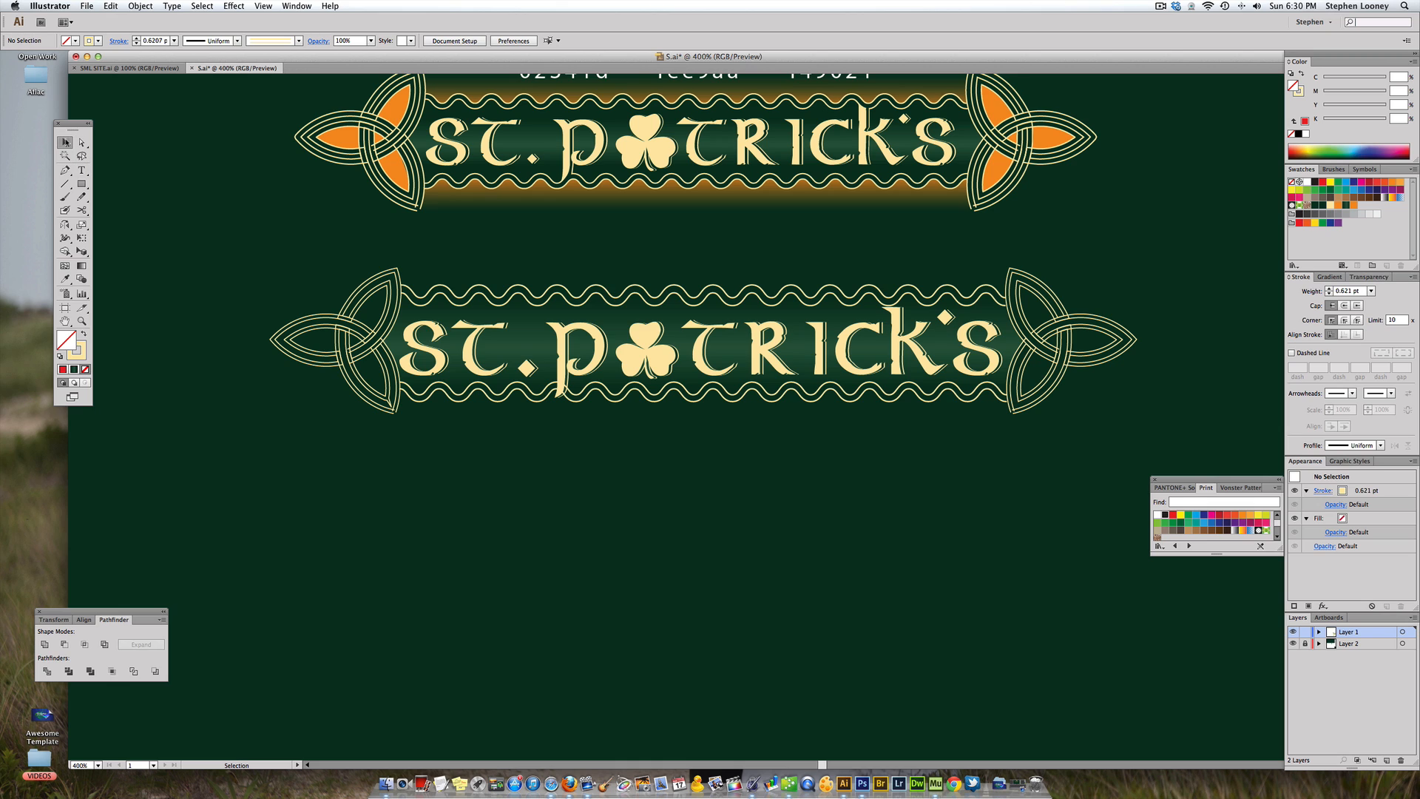
- Draw a rectangle about 3.9 in wide and 0.19 in high over the upper wavy border, filled with the upper banner's sampled orange glow
click(81, 184)
drag(398, 271, 1019, 301)
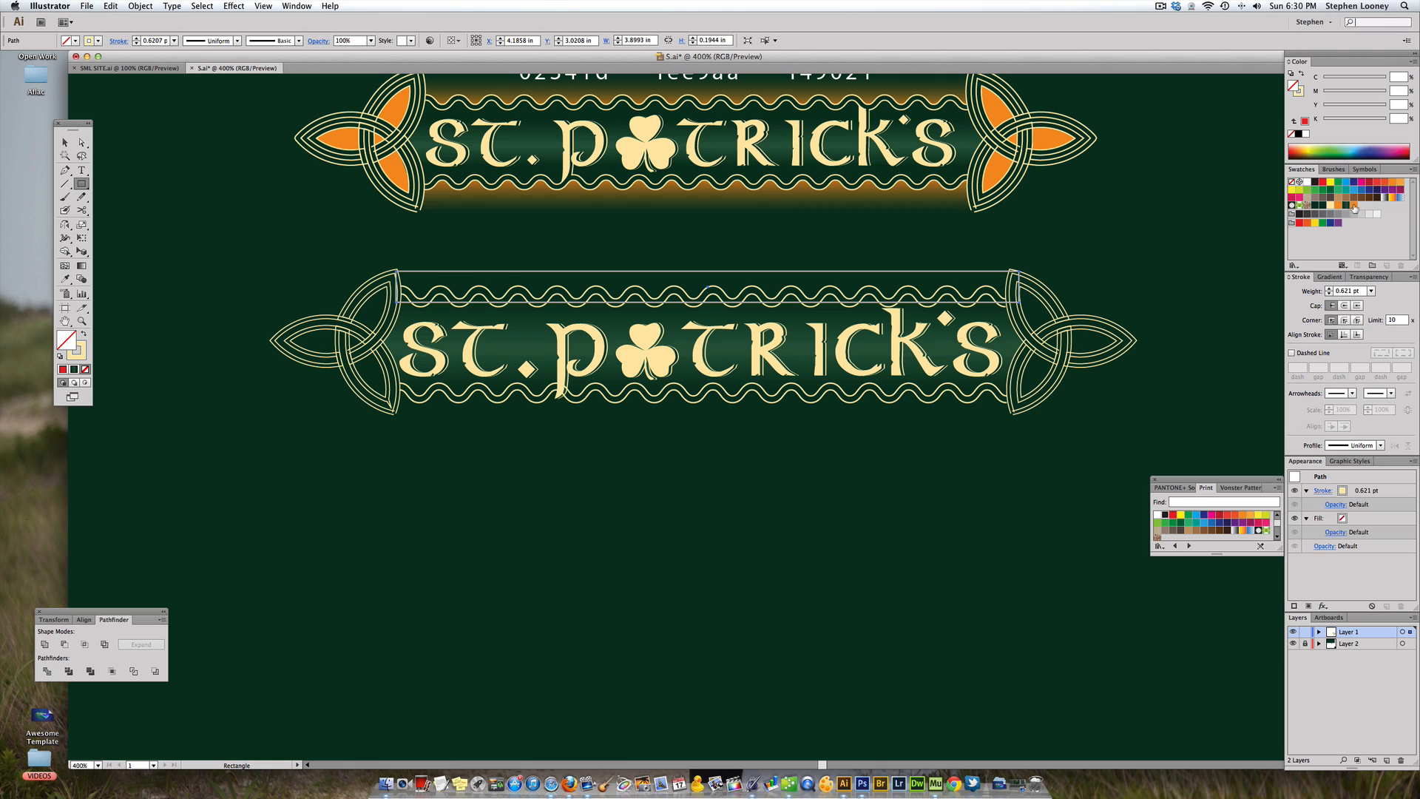
click(65, 279)
click(491, 193)
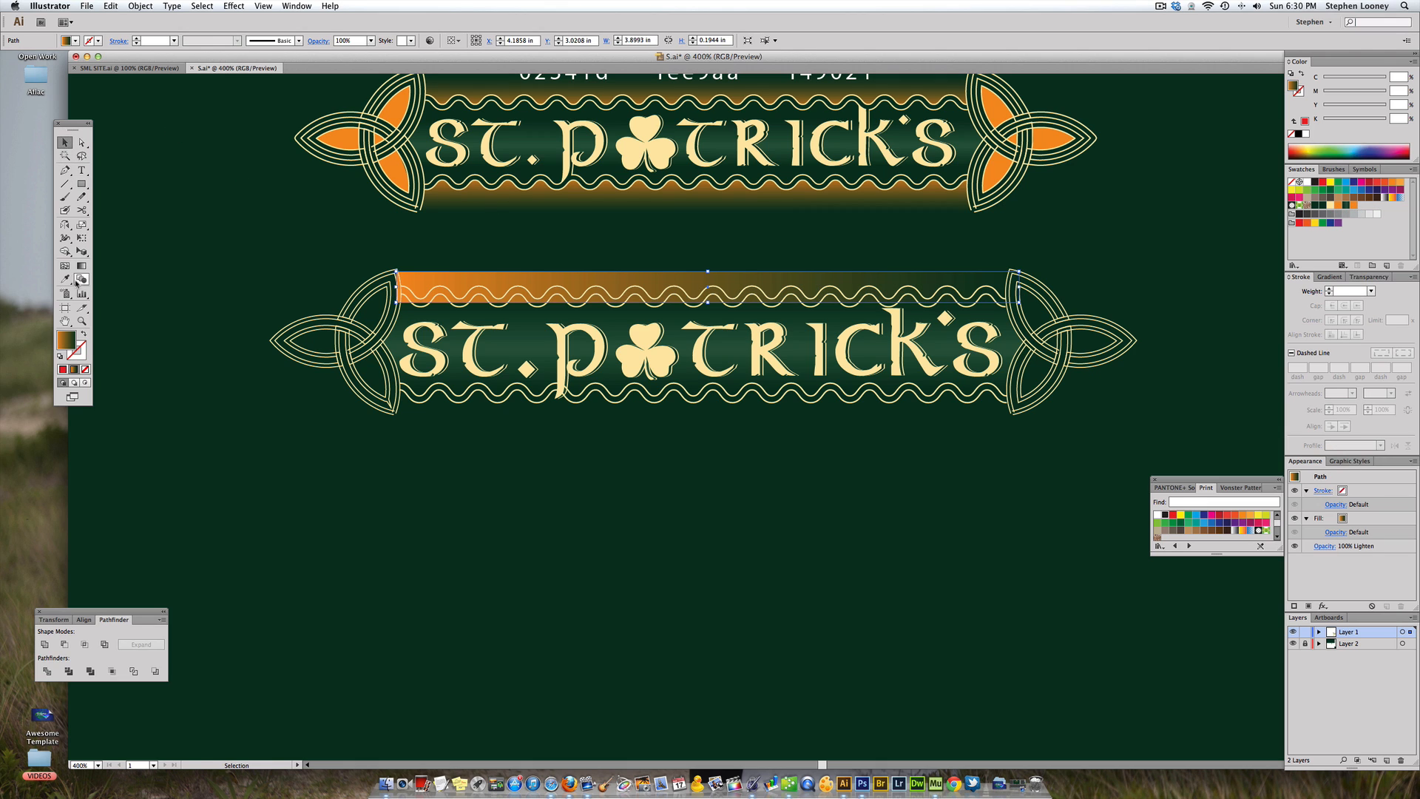
- Run the rectangle's gradient vertically, with orange along its upper edge fading down to green, and deselect it
click(81, 266)
drag(557, 272, 553, 308)
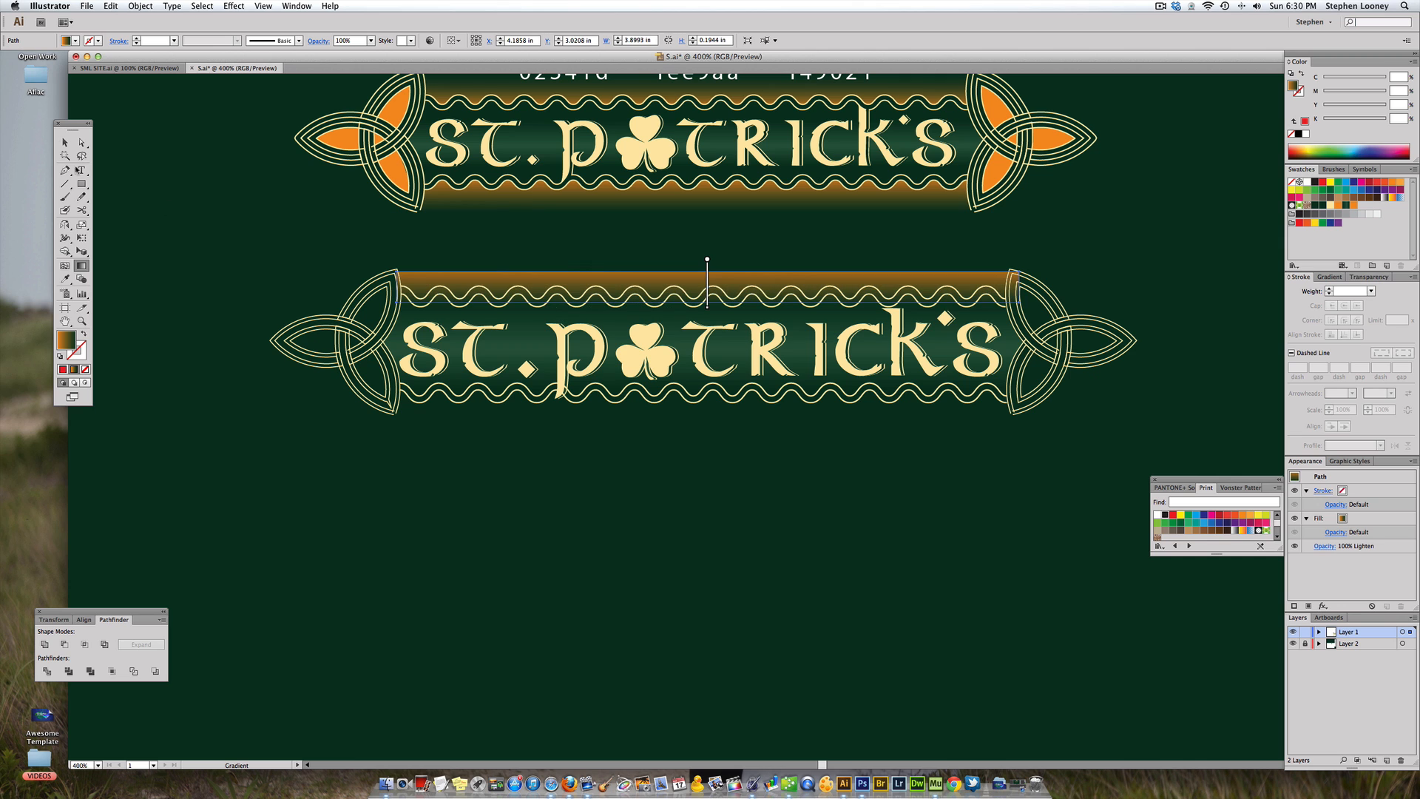
click(66, 142)
click(300, 216)
- Send the orange gradient strip to the back, behind the wavy border lines, and deselect it
key(super+space)
drag(225, 190, 1169, 517)
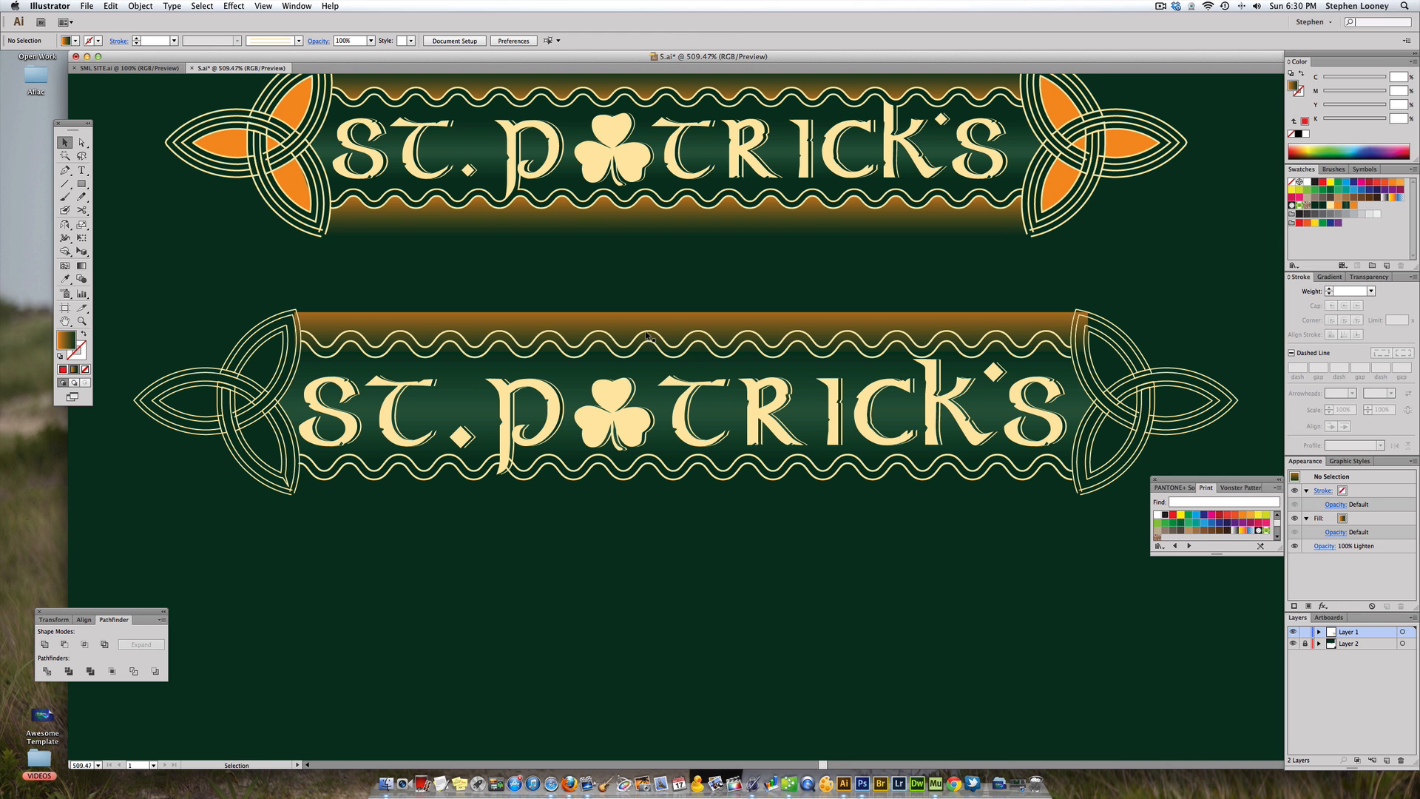
click(647, 335)
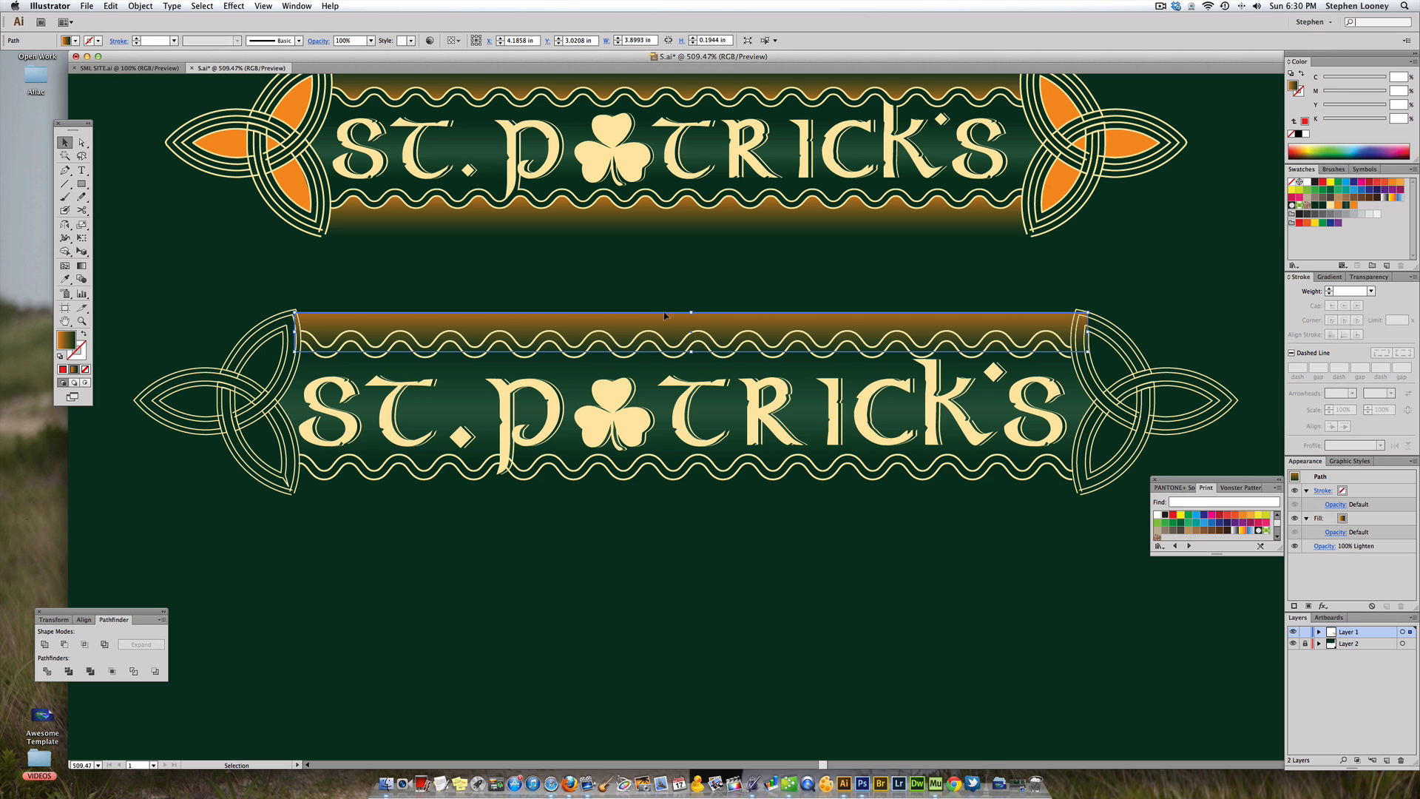
key(super+shift+[)
click(669, 308)
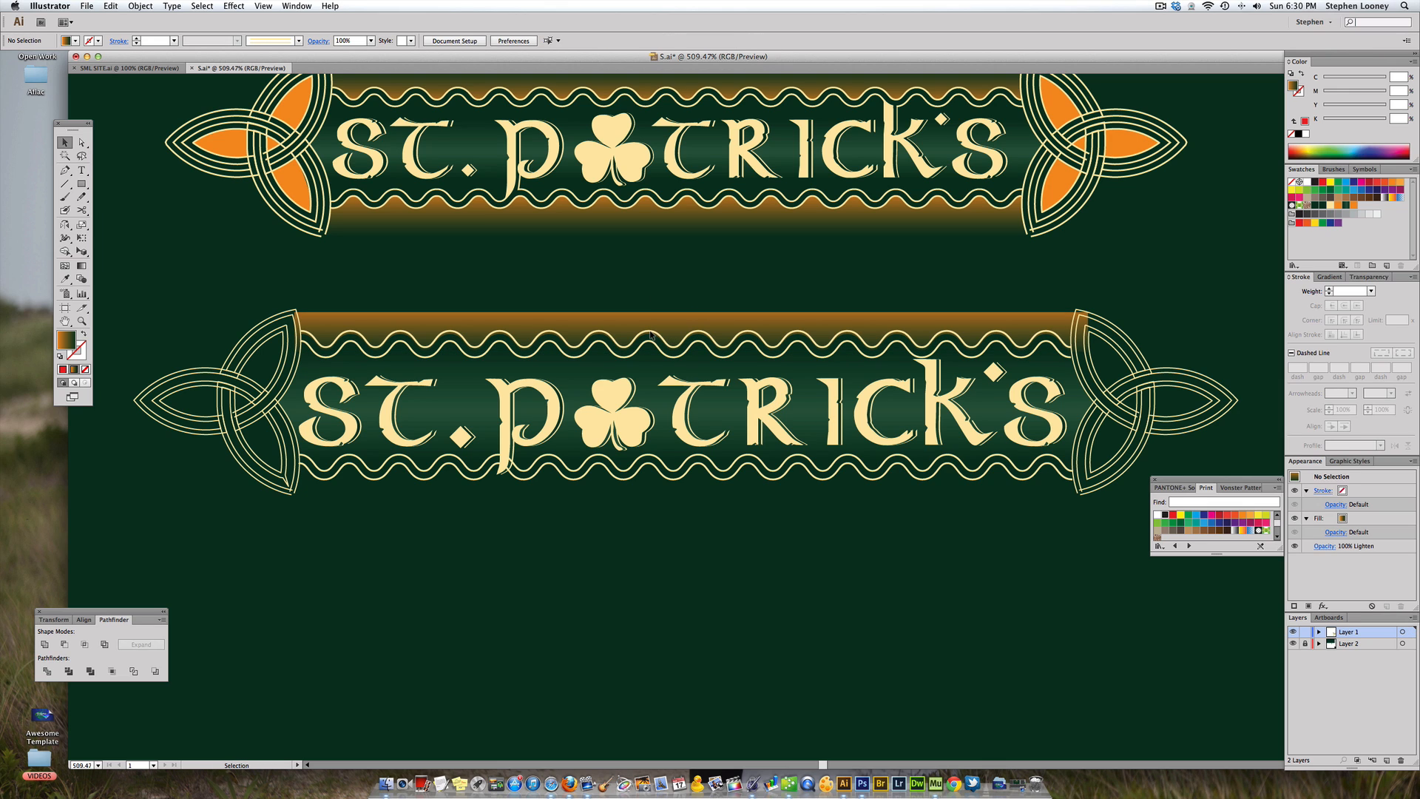
- Extend the upper border's outer wavy line with the Pen tool into a closed shape curving down through the lettering
click(651, 335)
click(65, 170)
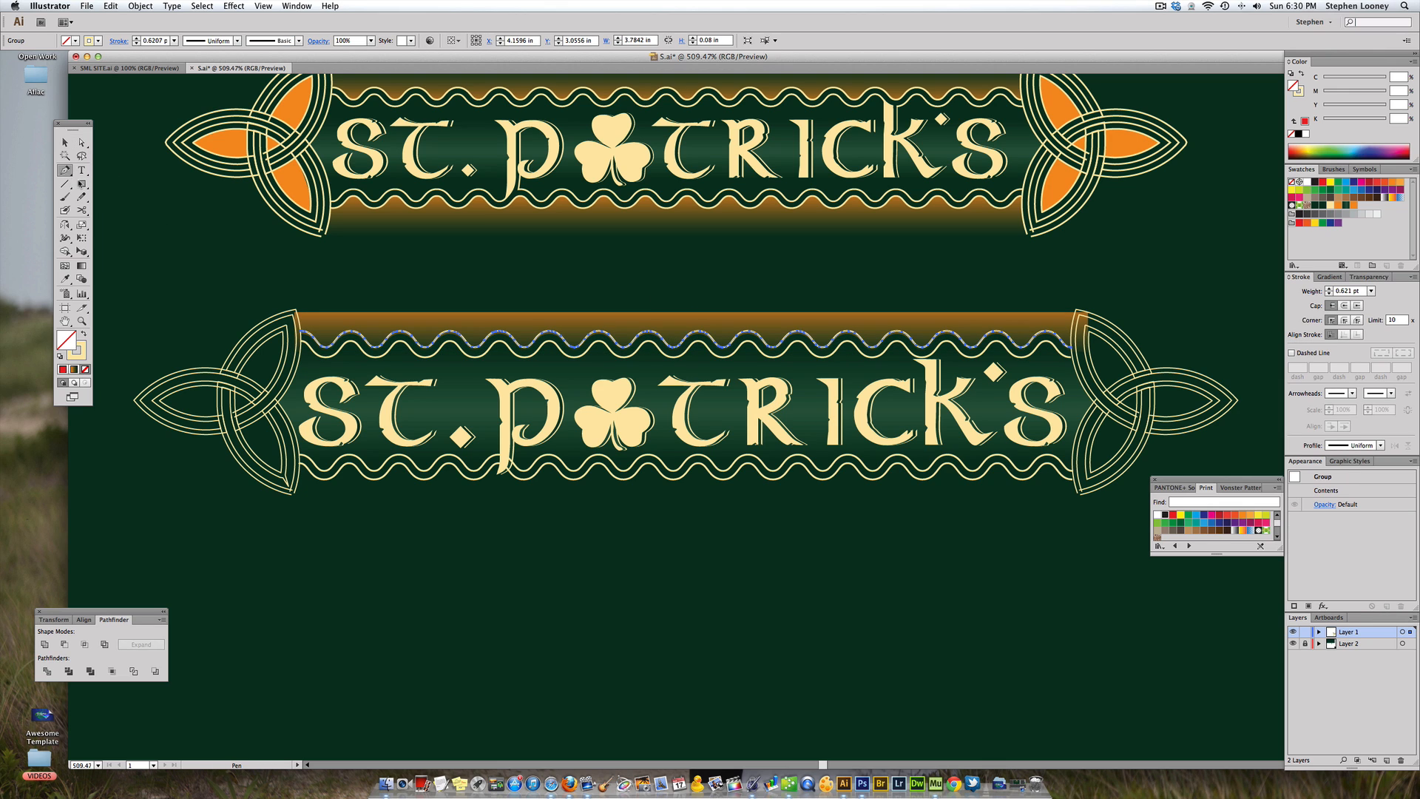
click(302, 334)
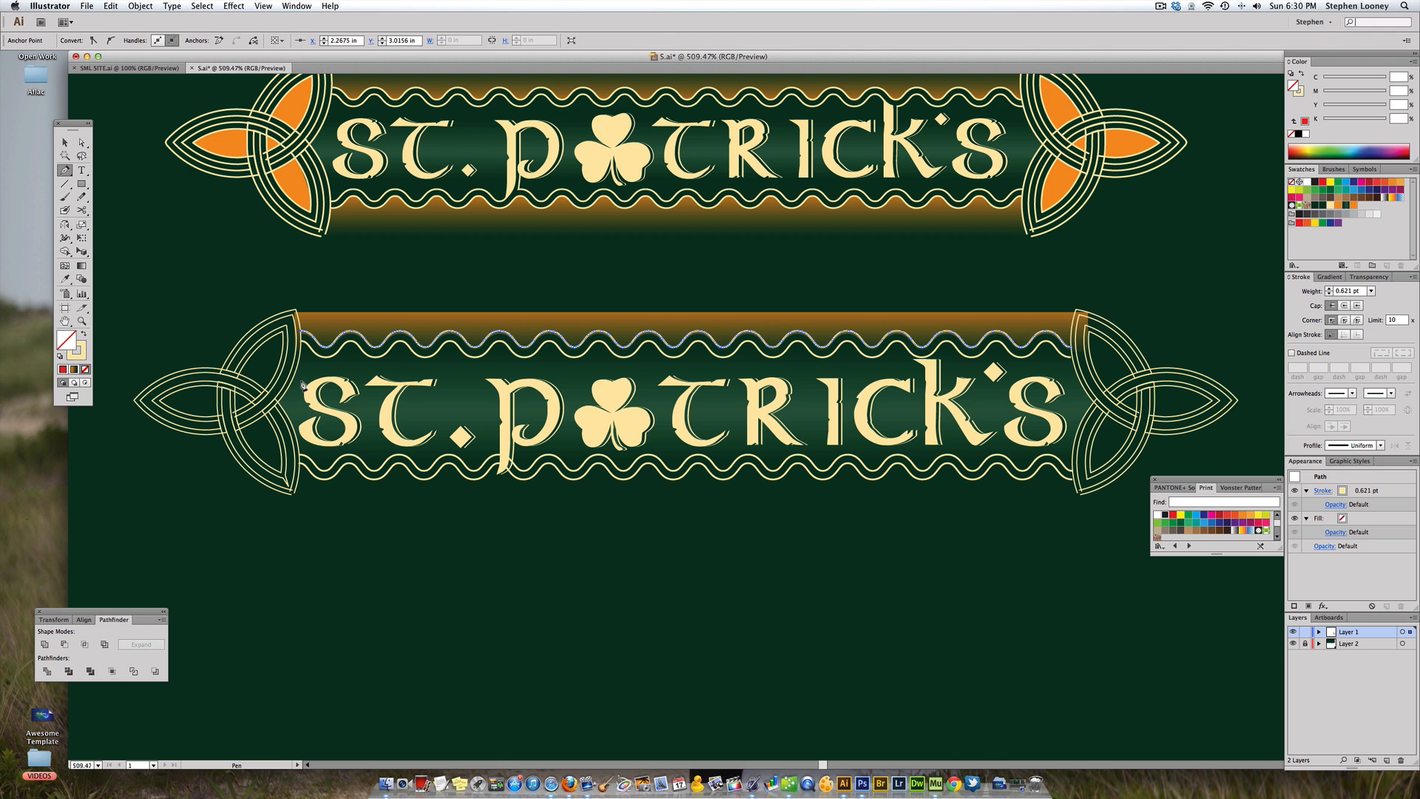
drag(758, 412, 1076, 382)
click(1073, 352)
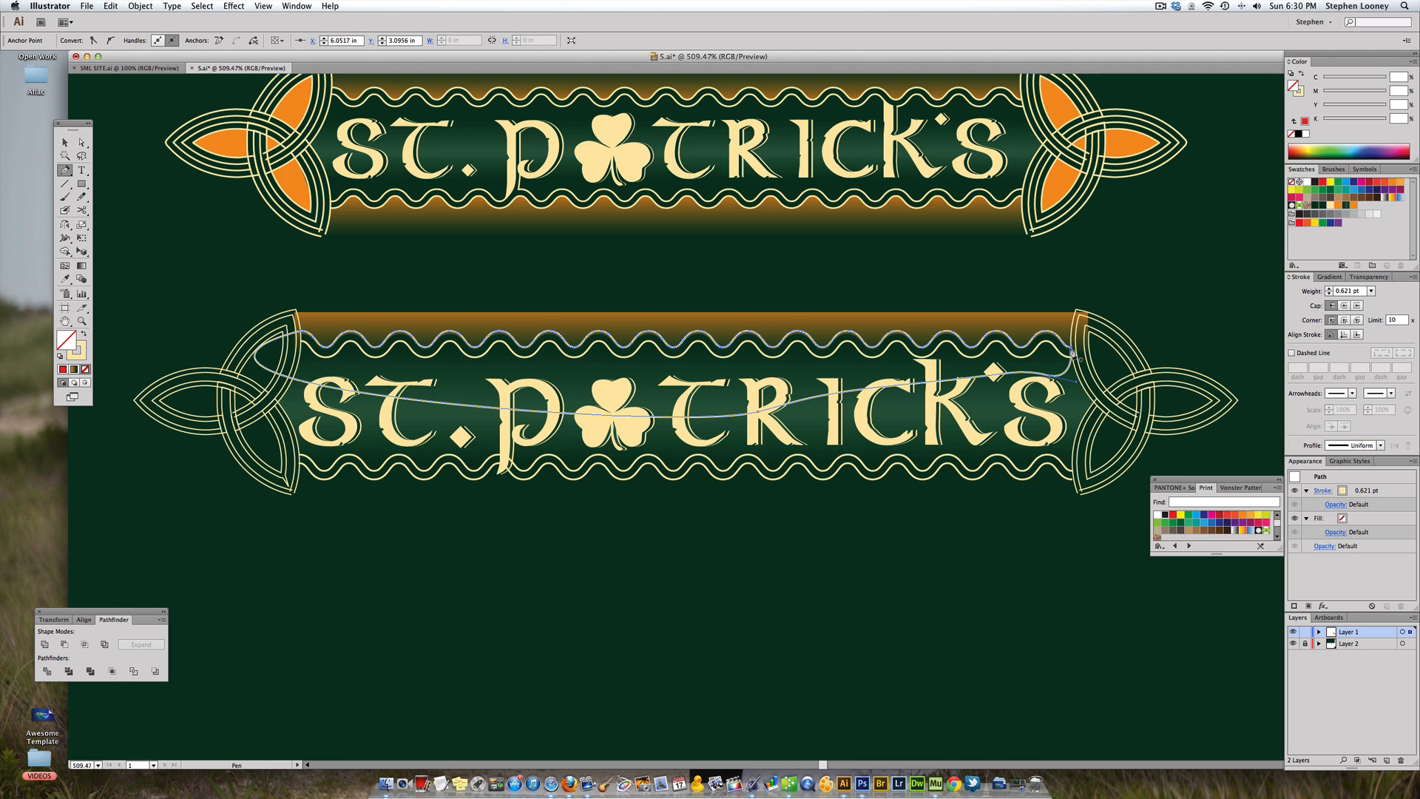
key(v)
click(312, 268)
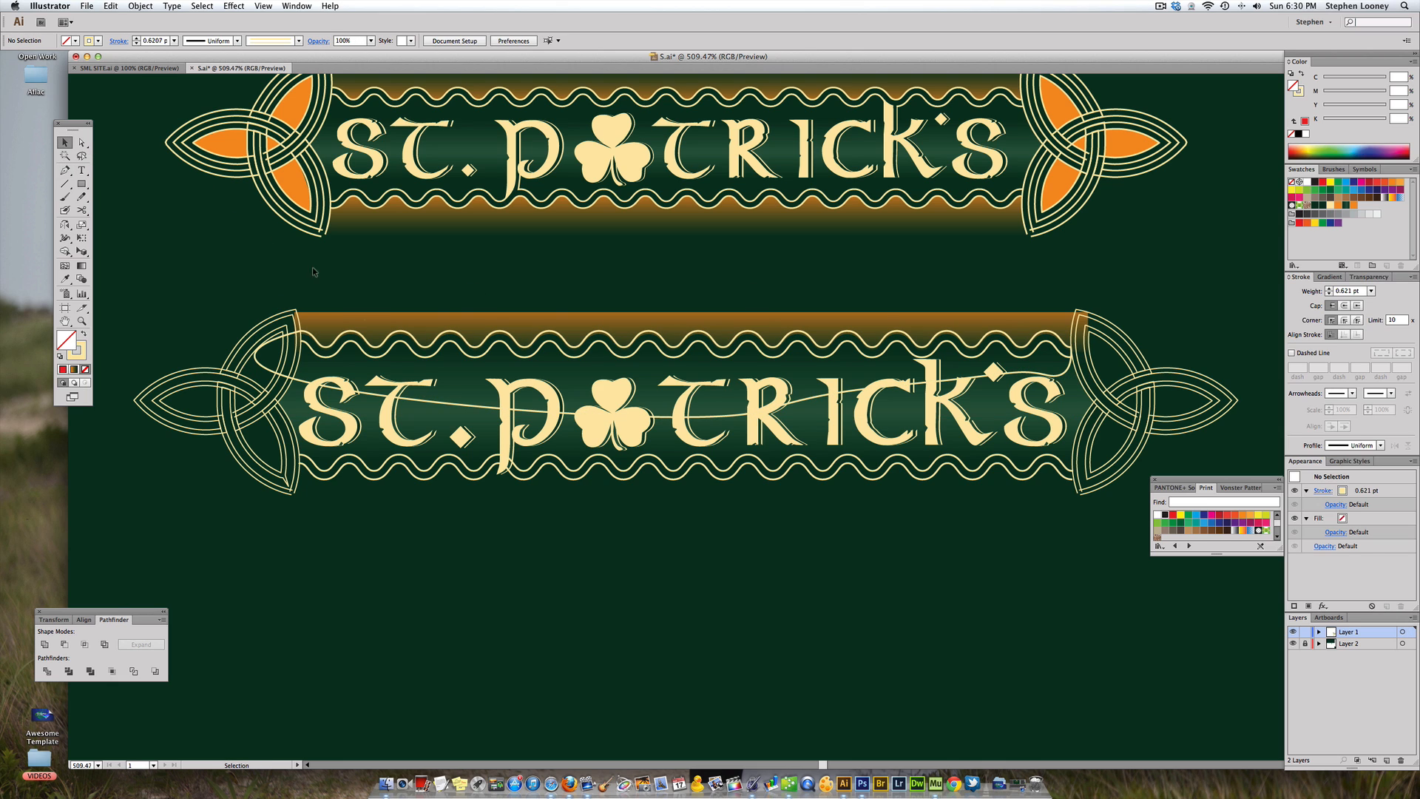
click(362, 317)
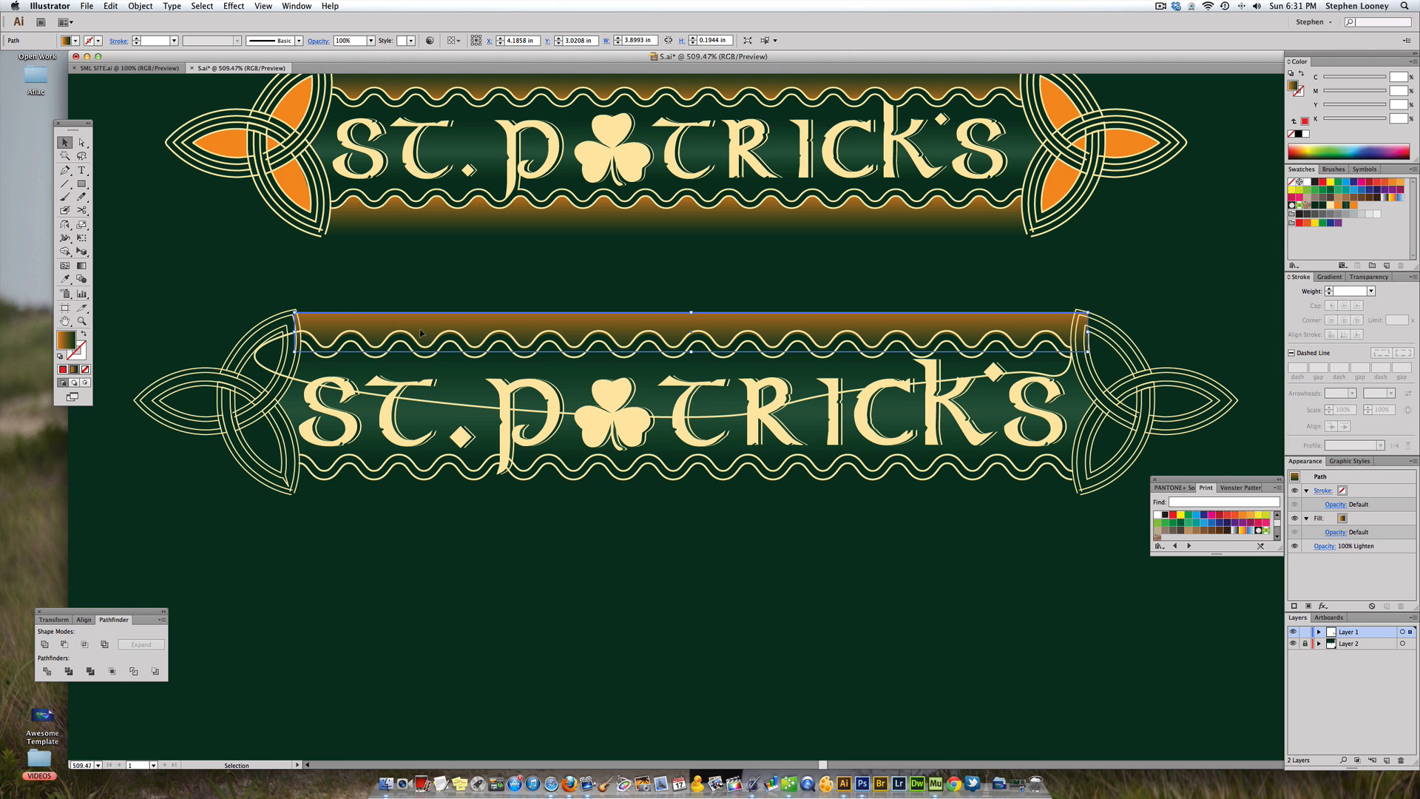
drag(434, 321, 435, 292)
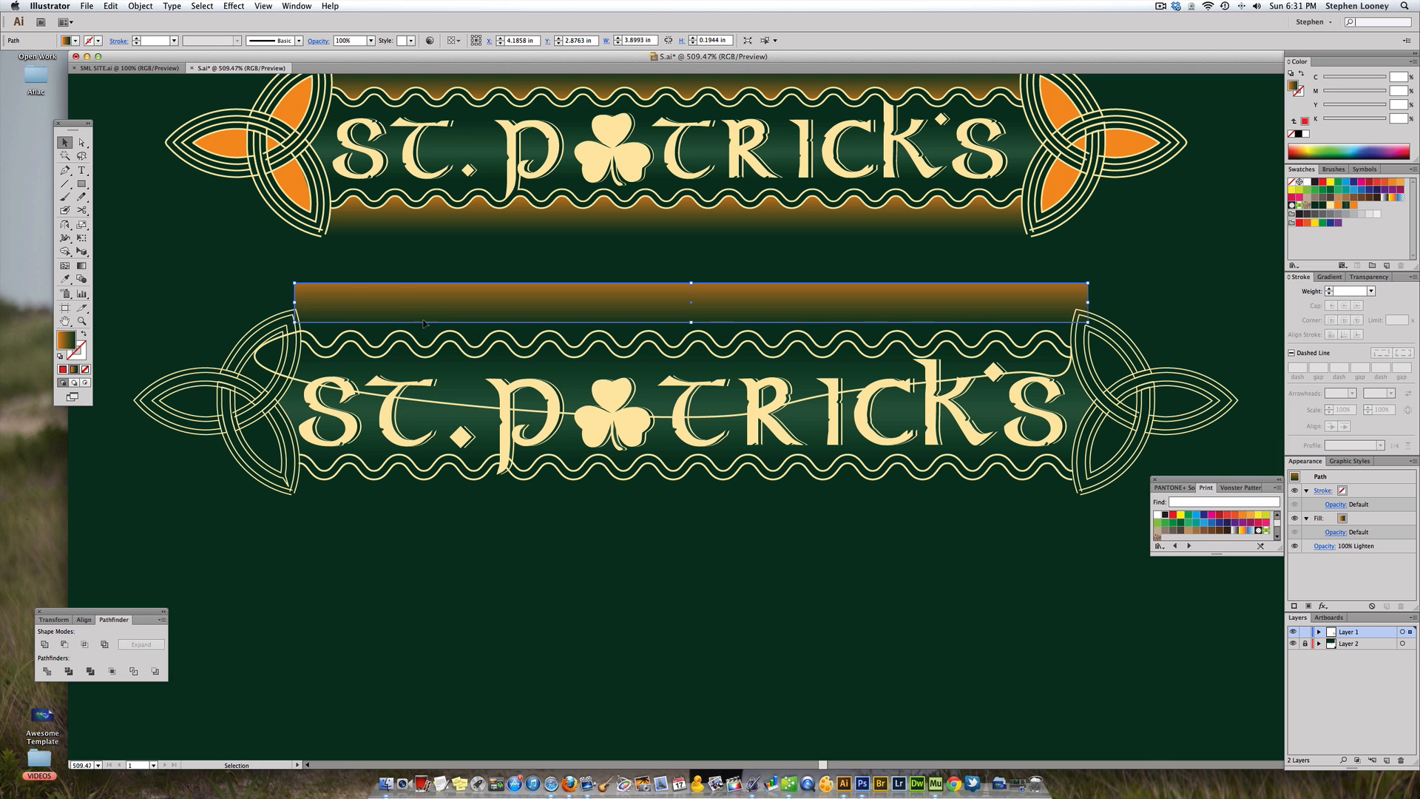
key(super+z)
click(306, 369)
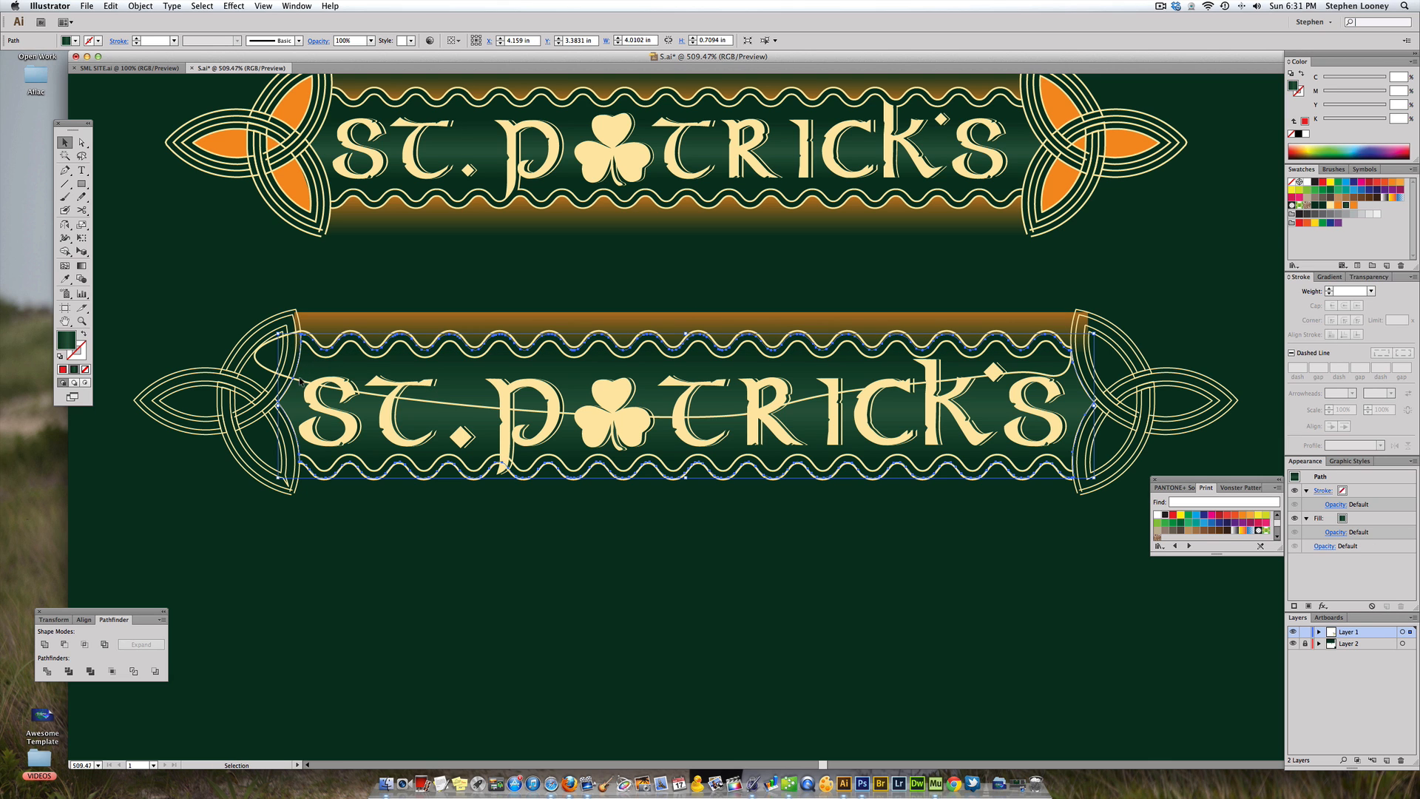
double_click(264, 369)
double_click(246, 313)
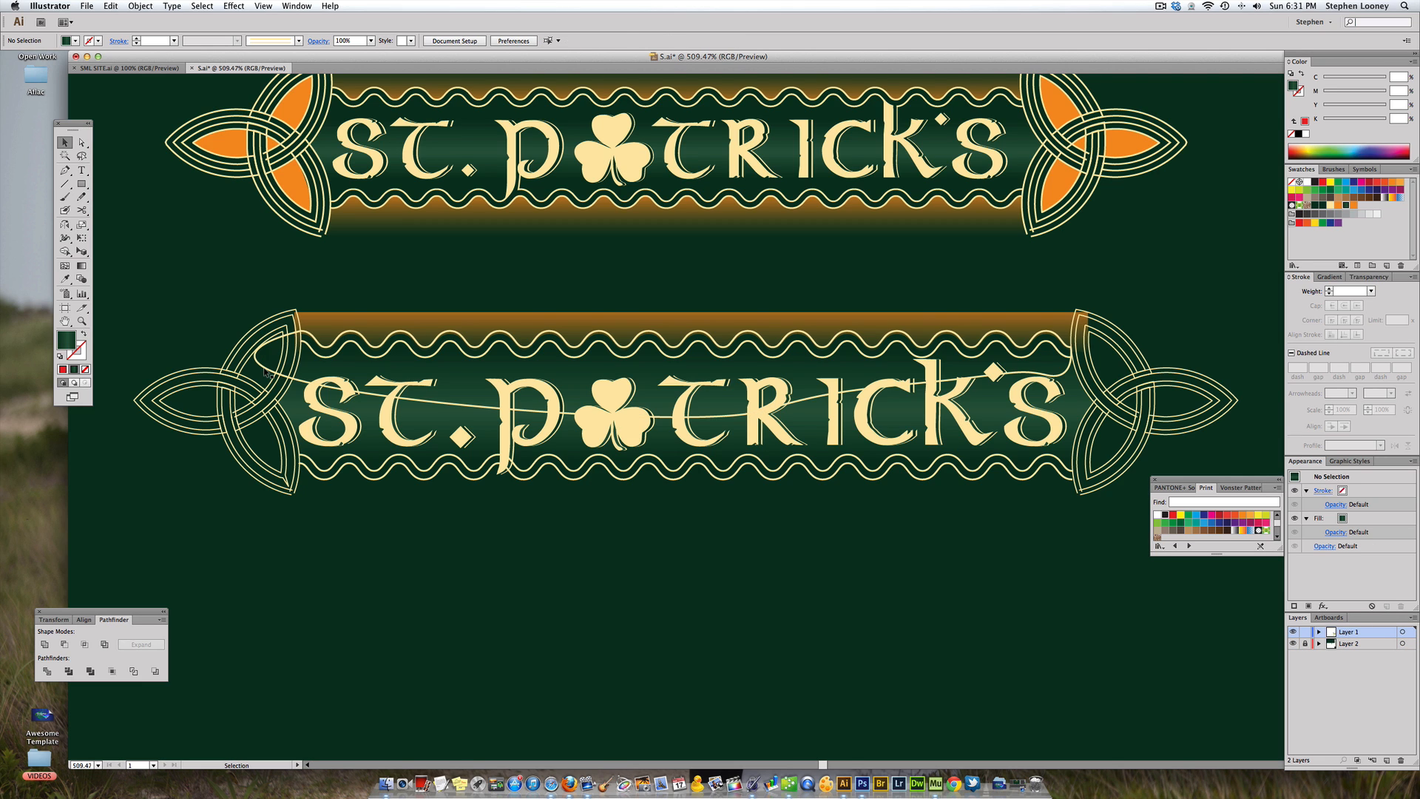
- Subtract the closed wavy shape from the orange gradient strip with Minus Front so its lower edge follows the waves, and deselect it
click(268, 369)
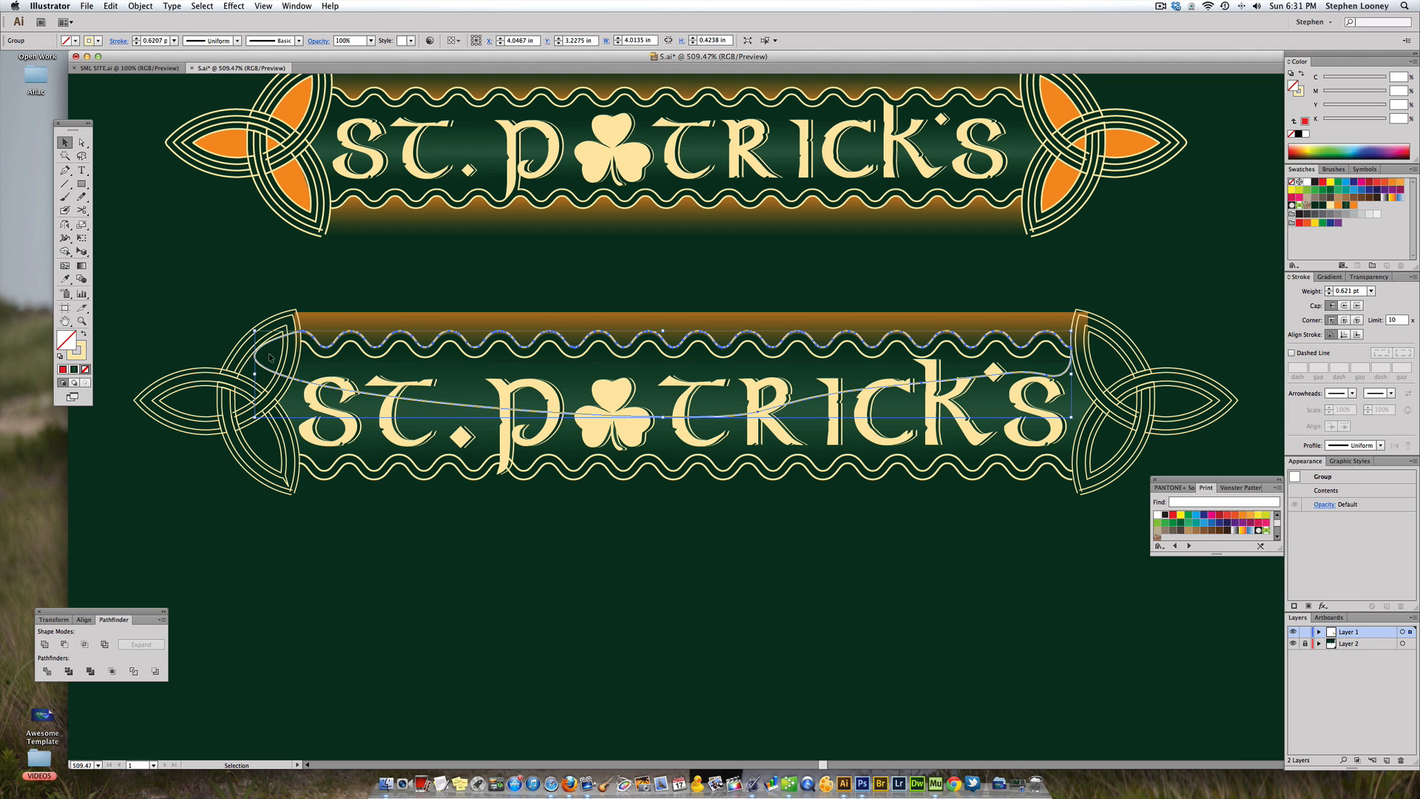
shift+click(318, 321)
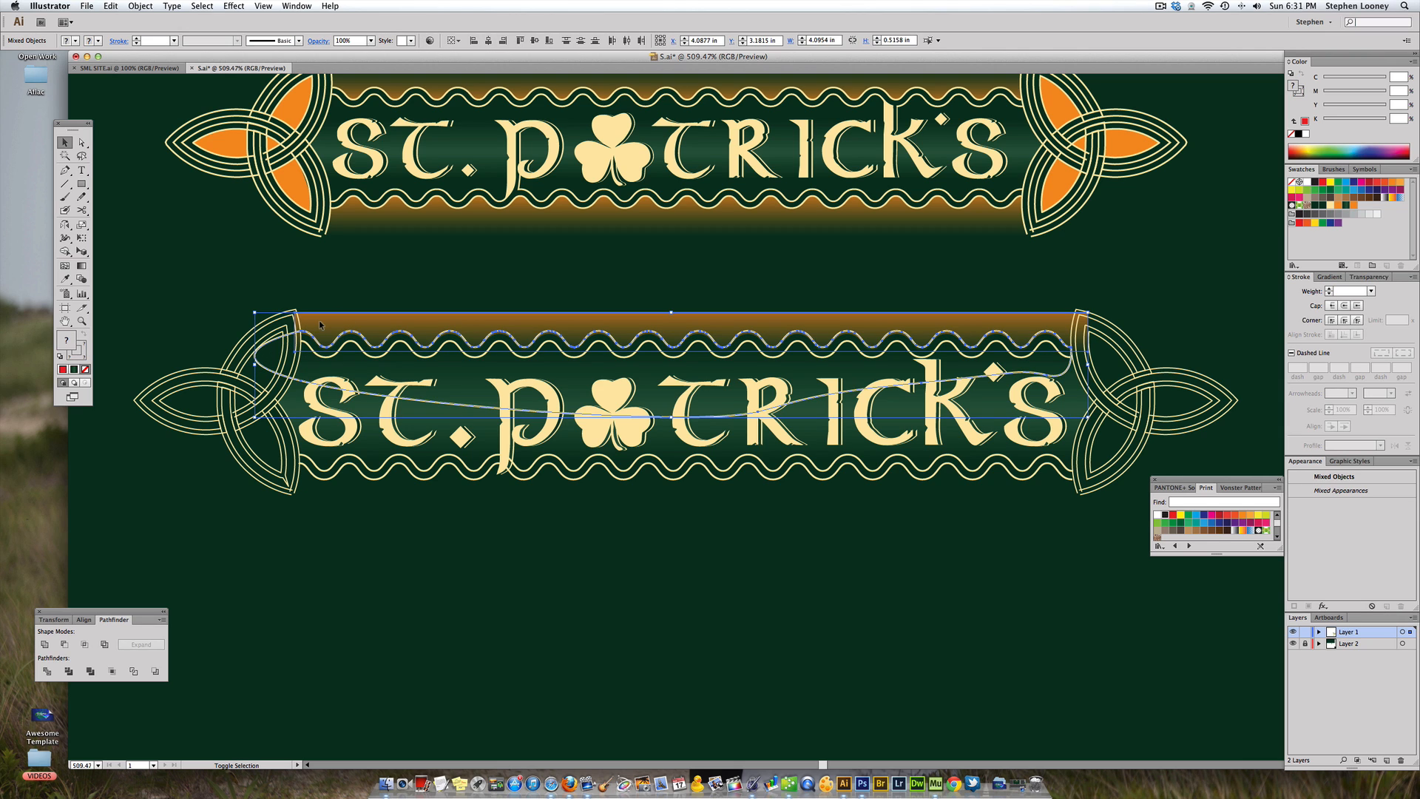
click(64, 644)
scroll(447, 309, right, 1)
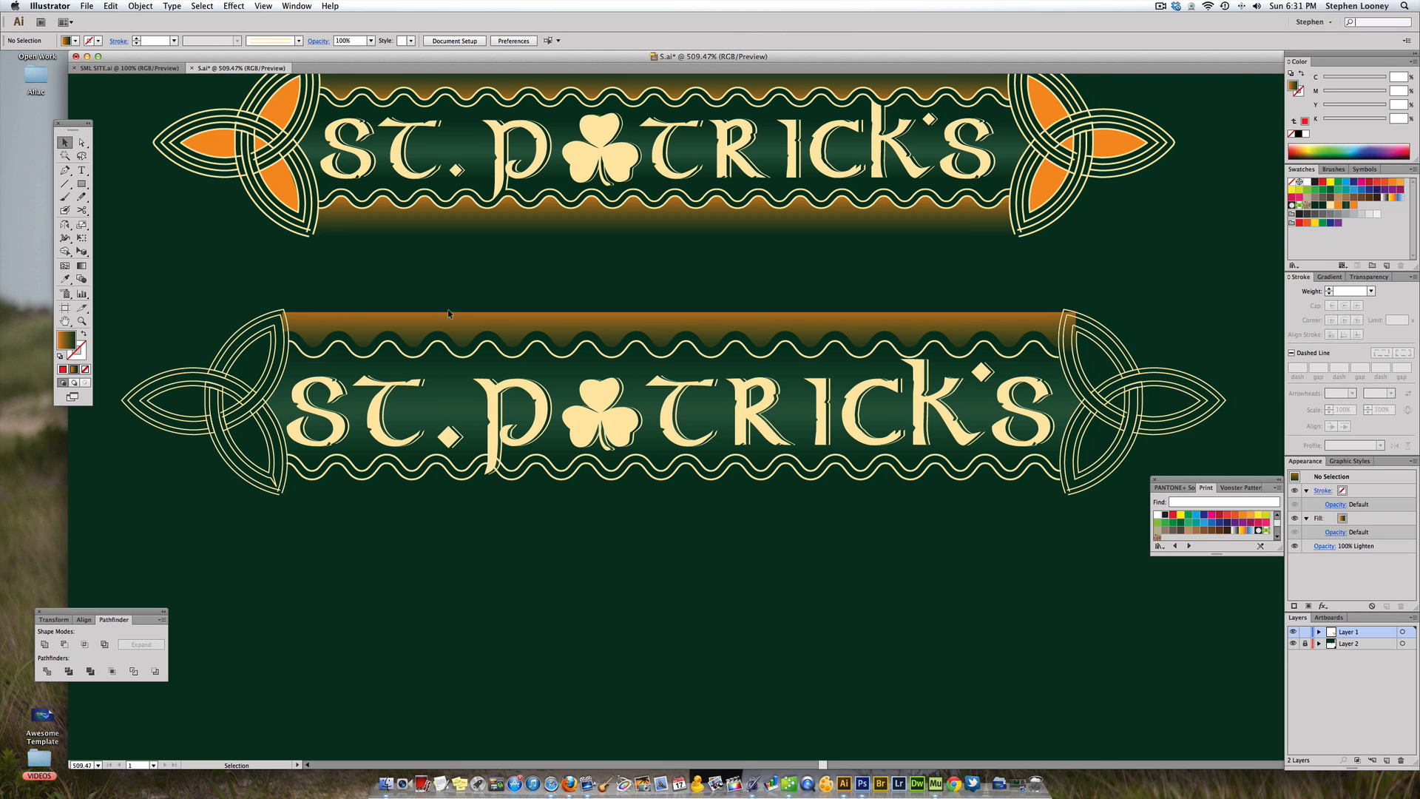
drag(445, 315, 447, 288)
key(super+z)
click(453, 297)
scroll(533, 422, down, 5)
key(super+minus)
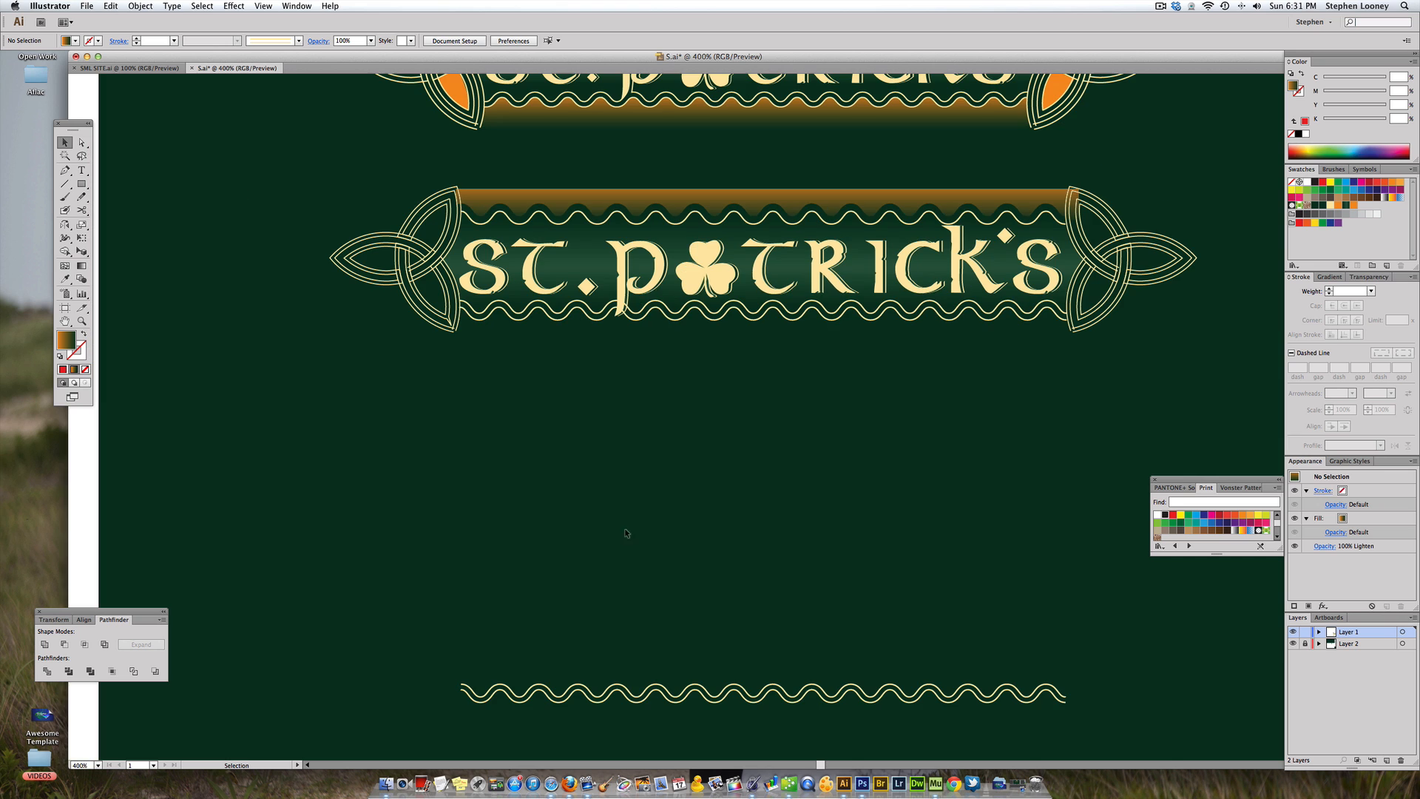
- Copy the spare wavy line from below the banner up onto the upper border to replace its missing outer line
mouse_move(589, 694)
mouse_down()
mouse_move(681, 266)
mouse_move(523, 191)
mouse_move(520, 210)
mouse_up()
click(518, 181)
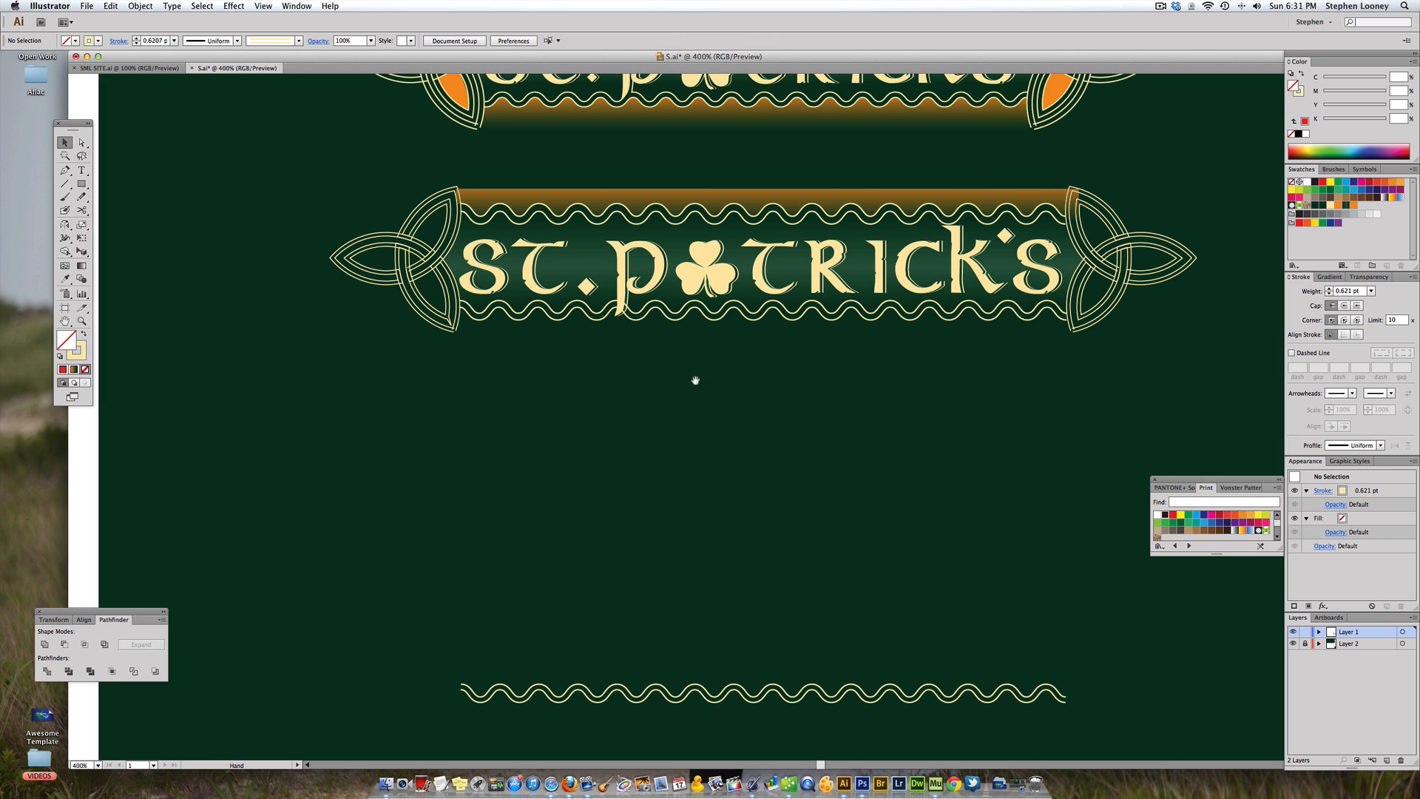
- Reverse the upper strip's vertical gradient so orange follows the waves and fades upward into green, and deselect it
drag(696, 381, 676, 429)
click(519, 252)
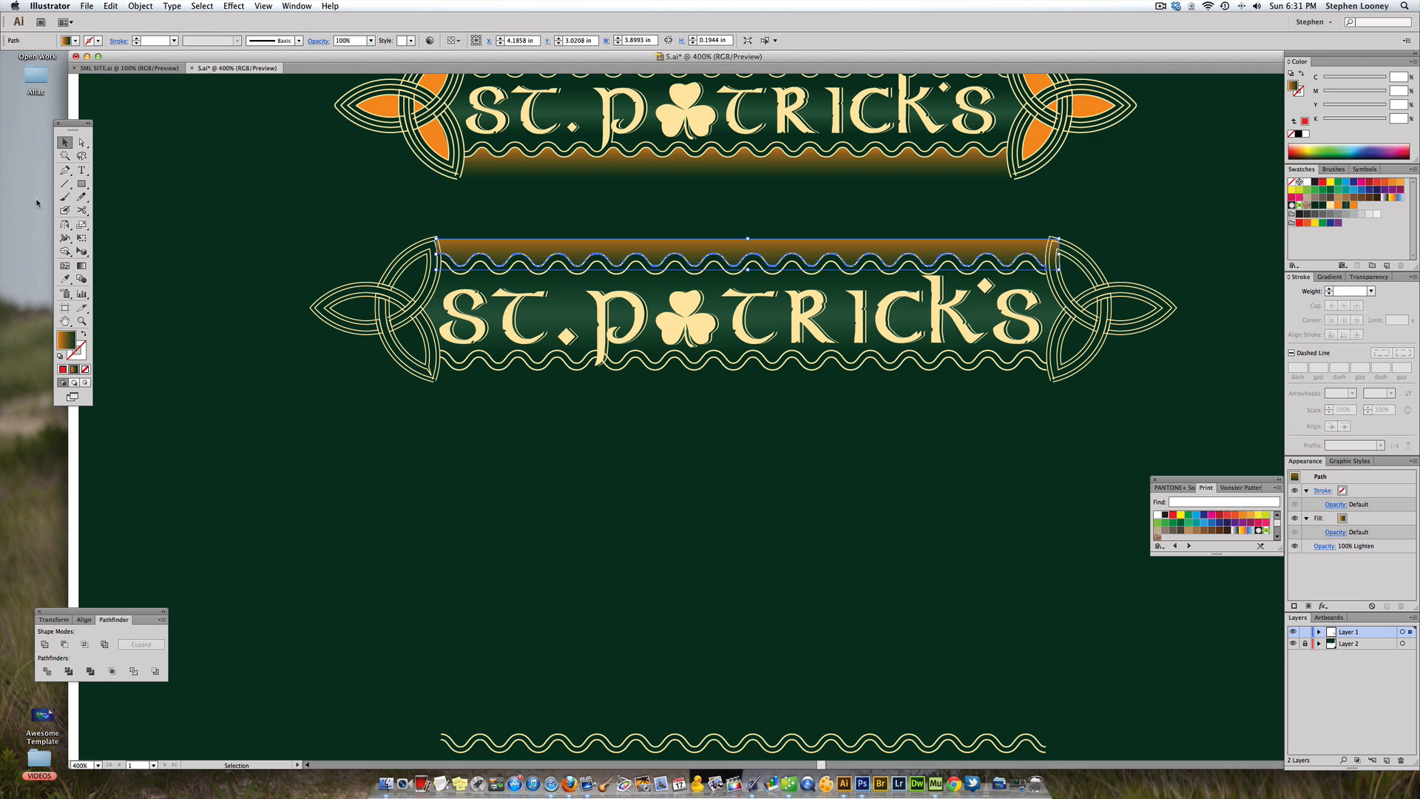
click(81, 266)
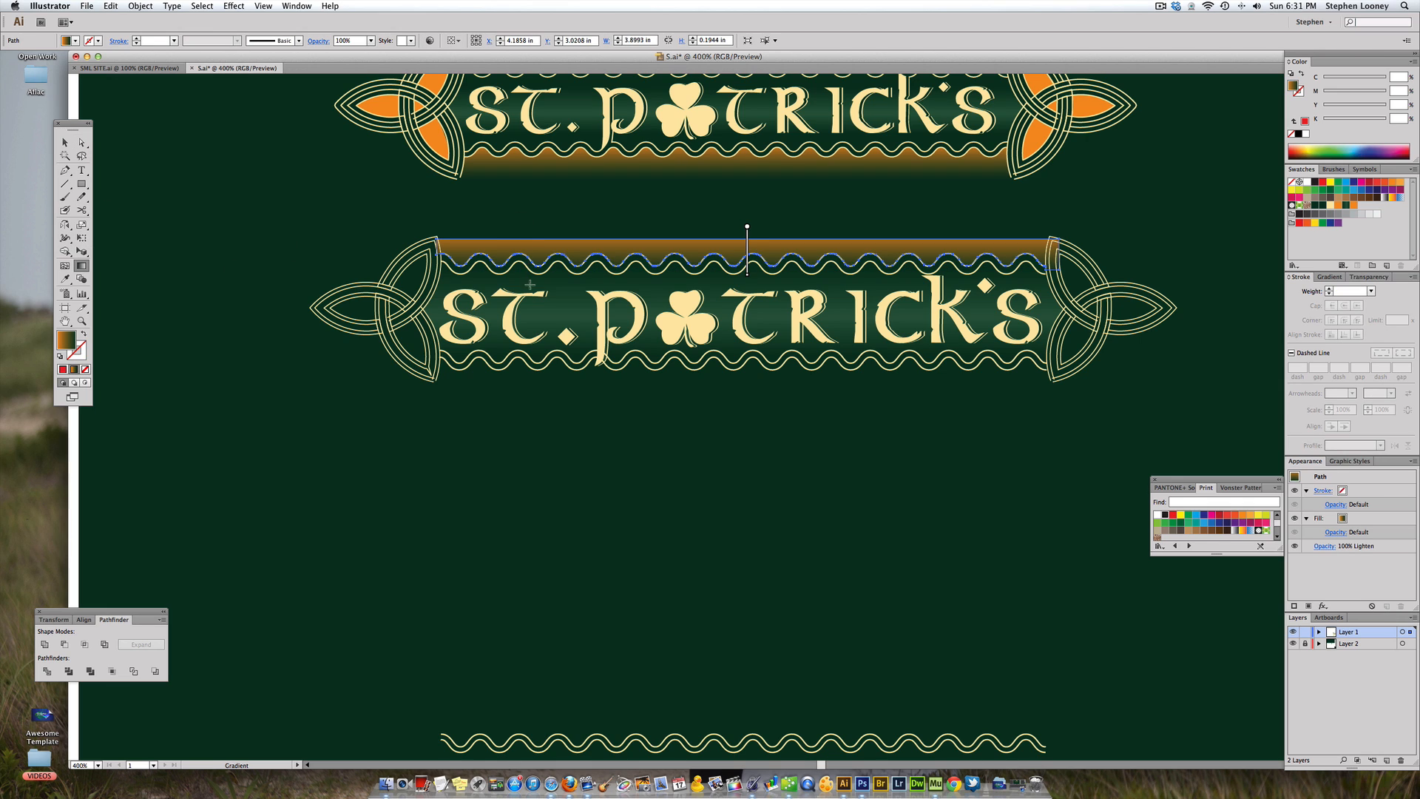
mouse_move(530, 244)
mouse_down()
mouse_move(531, 282)
mouse_move(535, 247)
mouse_up()
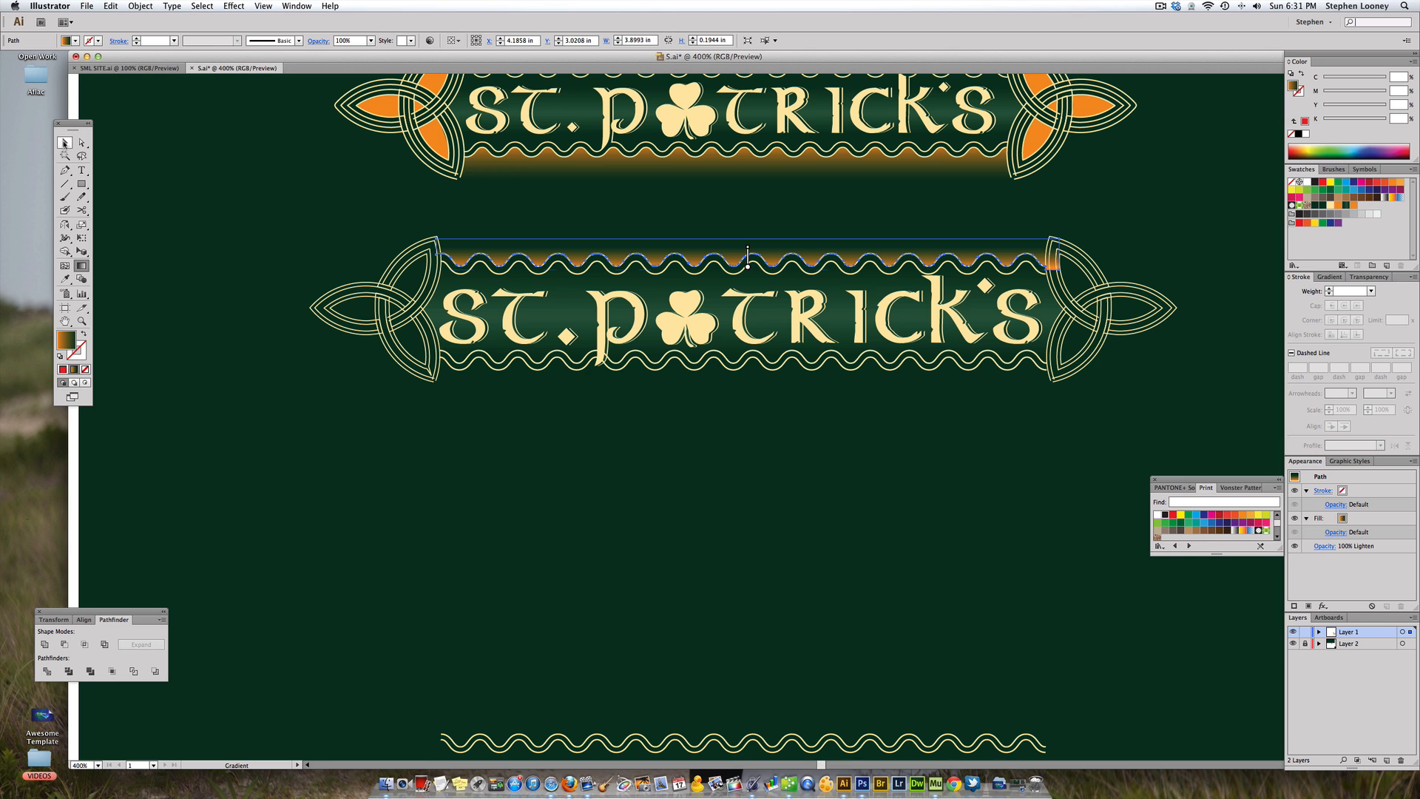
click(65, 142)
click(250, 191)
- Draw a closed Pen tool shape along the right triquetra's inner edge, covering the end of the orange strip that overlaps the knot
key(a)
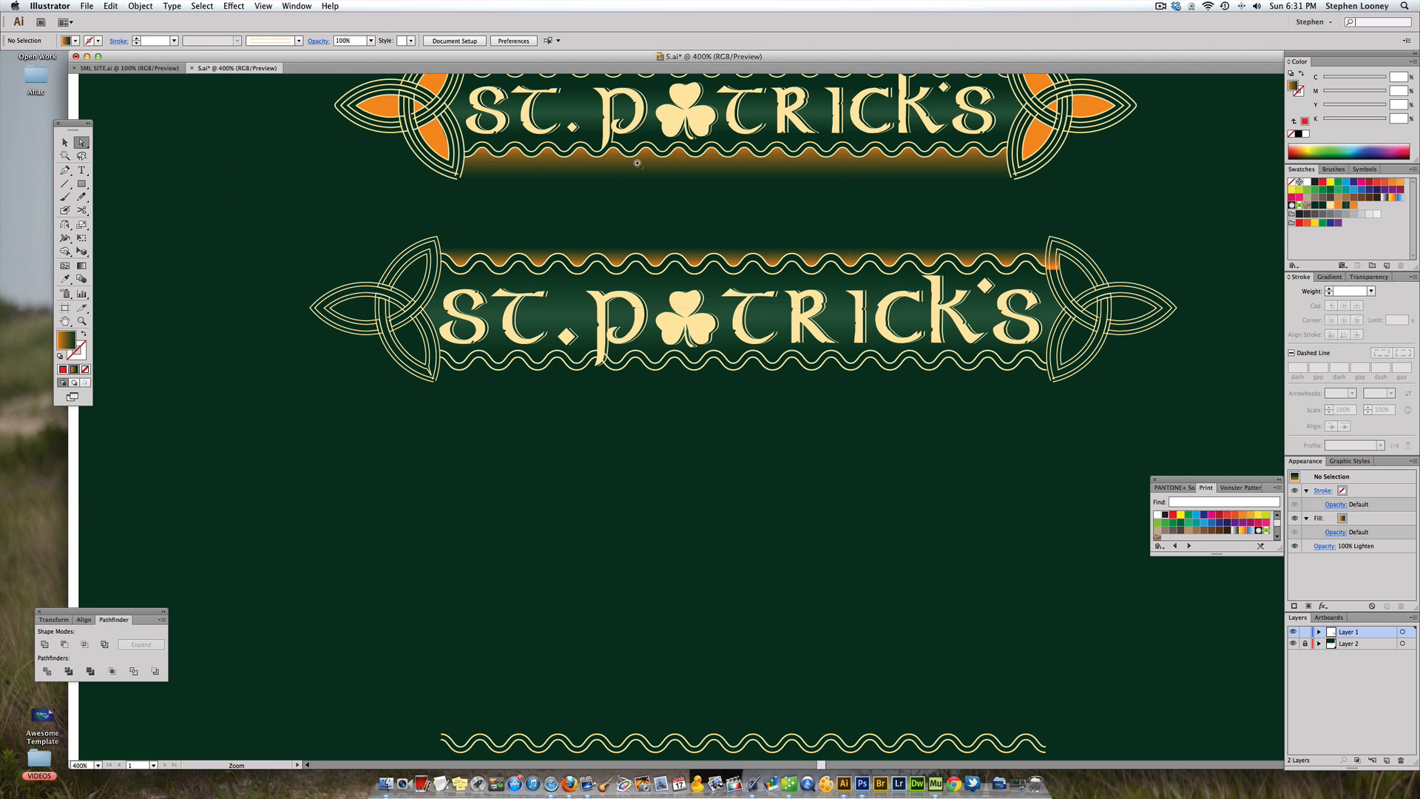
drag(628, 164, 1126, 451)
click(1115, 316)
scroll(1115, 316, right, 2)
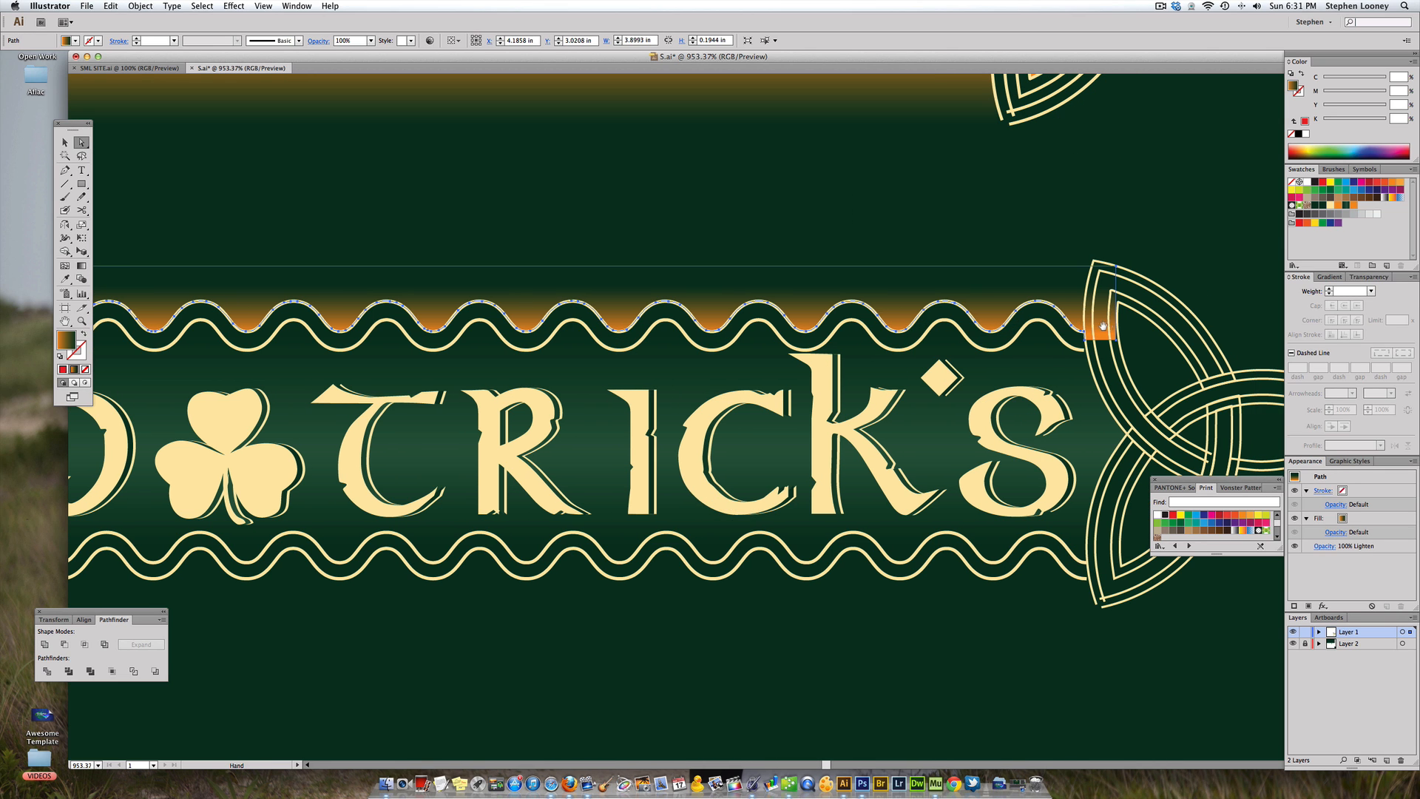
click(65, 170)
click(1093, 264)
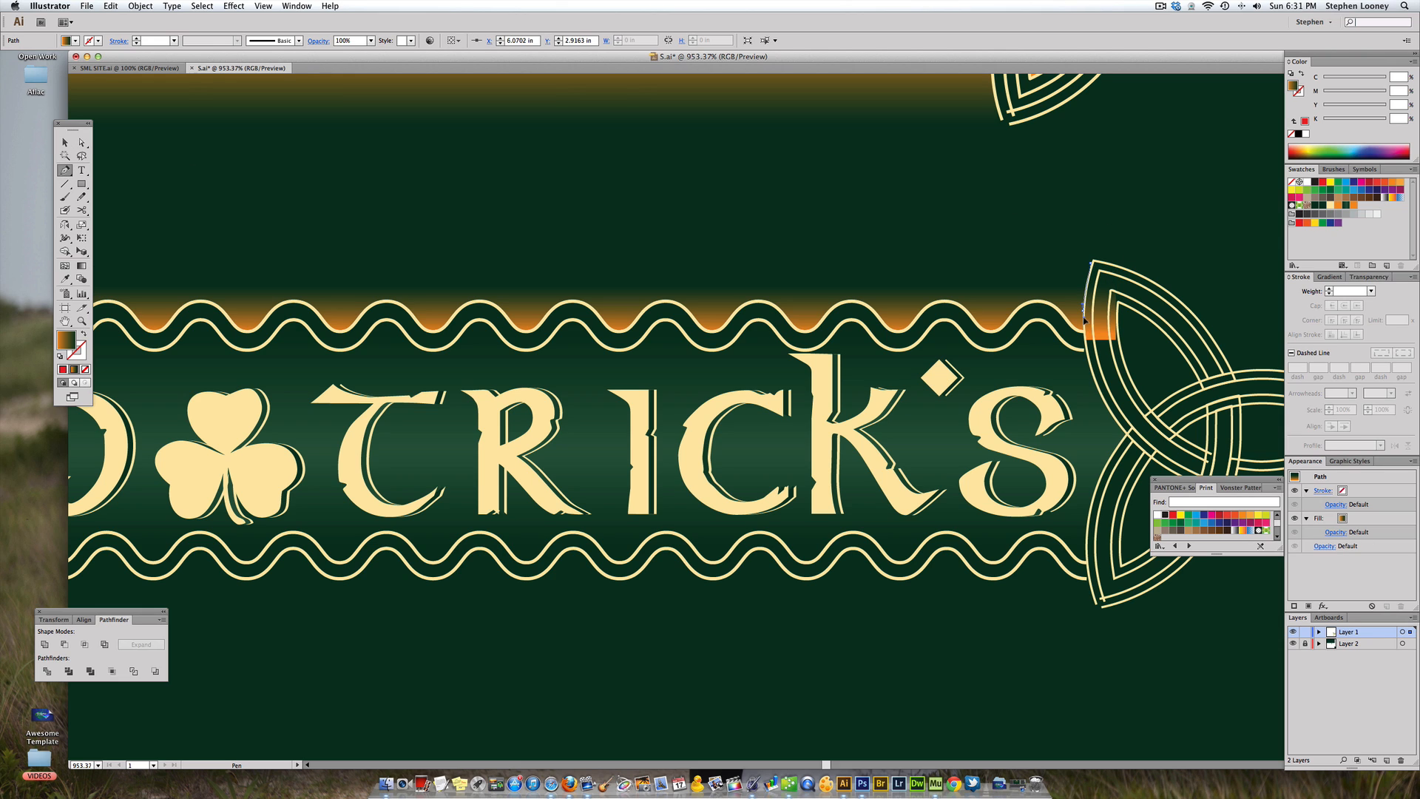
click(1085, 347)
drag(1141, 354, 1163, 335)
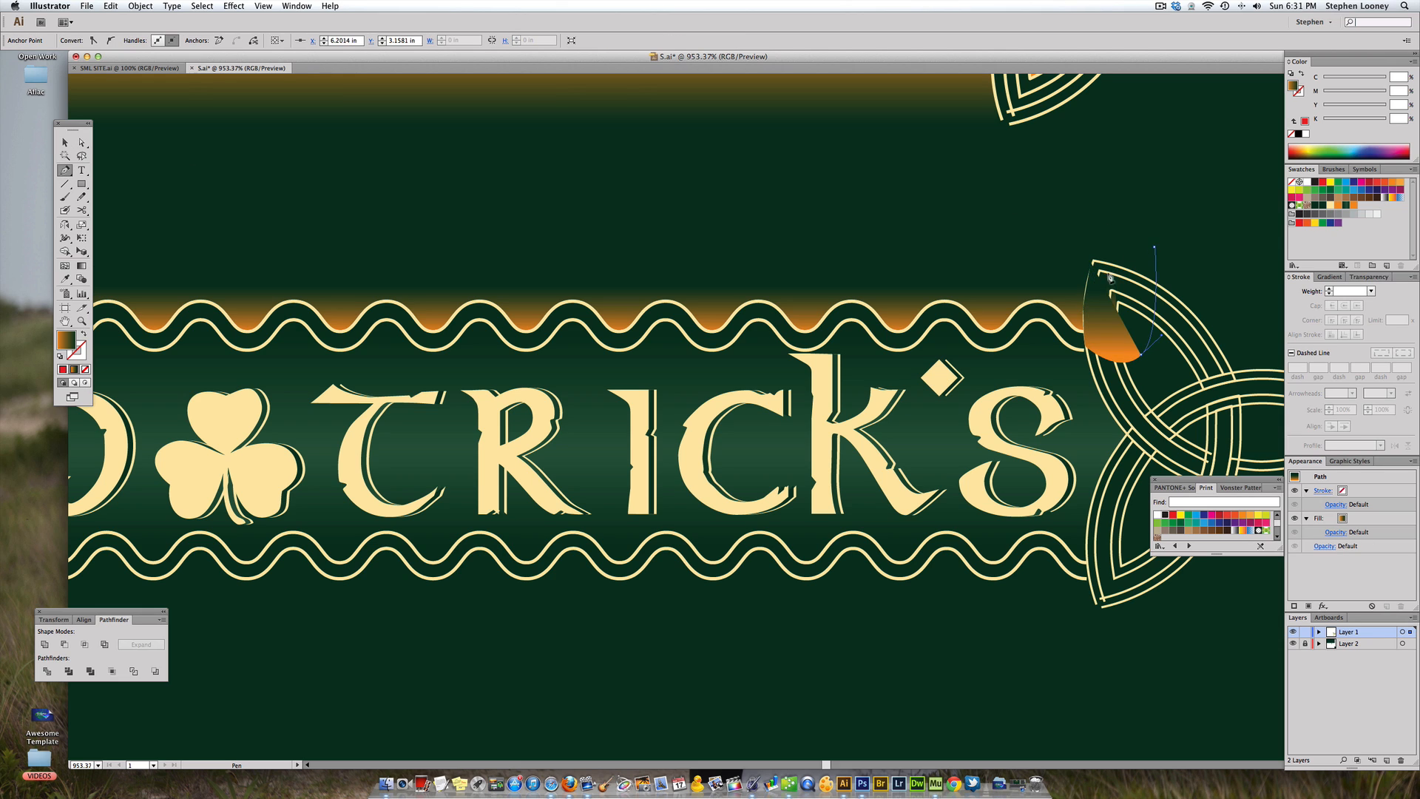
click(1154, 247)
drag(1093, 264, 1089, 194)
key(a)
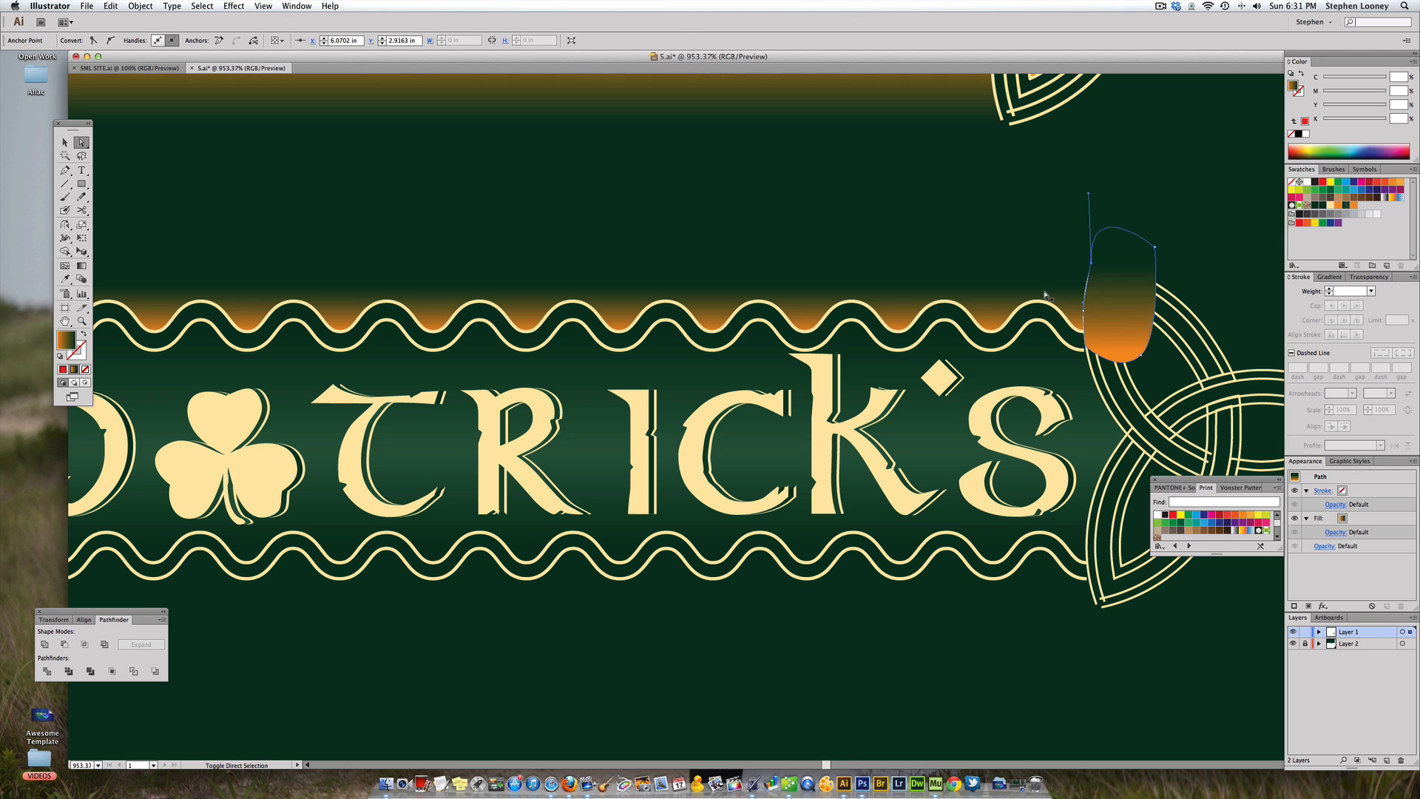
- Subtract the closed shape from the upper orange strip with Minus Front so it ends at the right triquetra, and deselect it
shift+click(1008, 288)
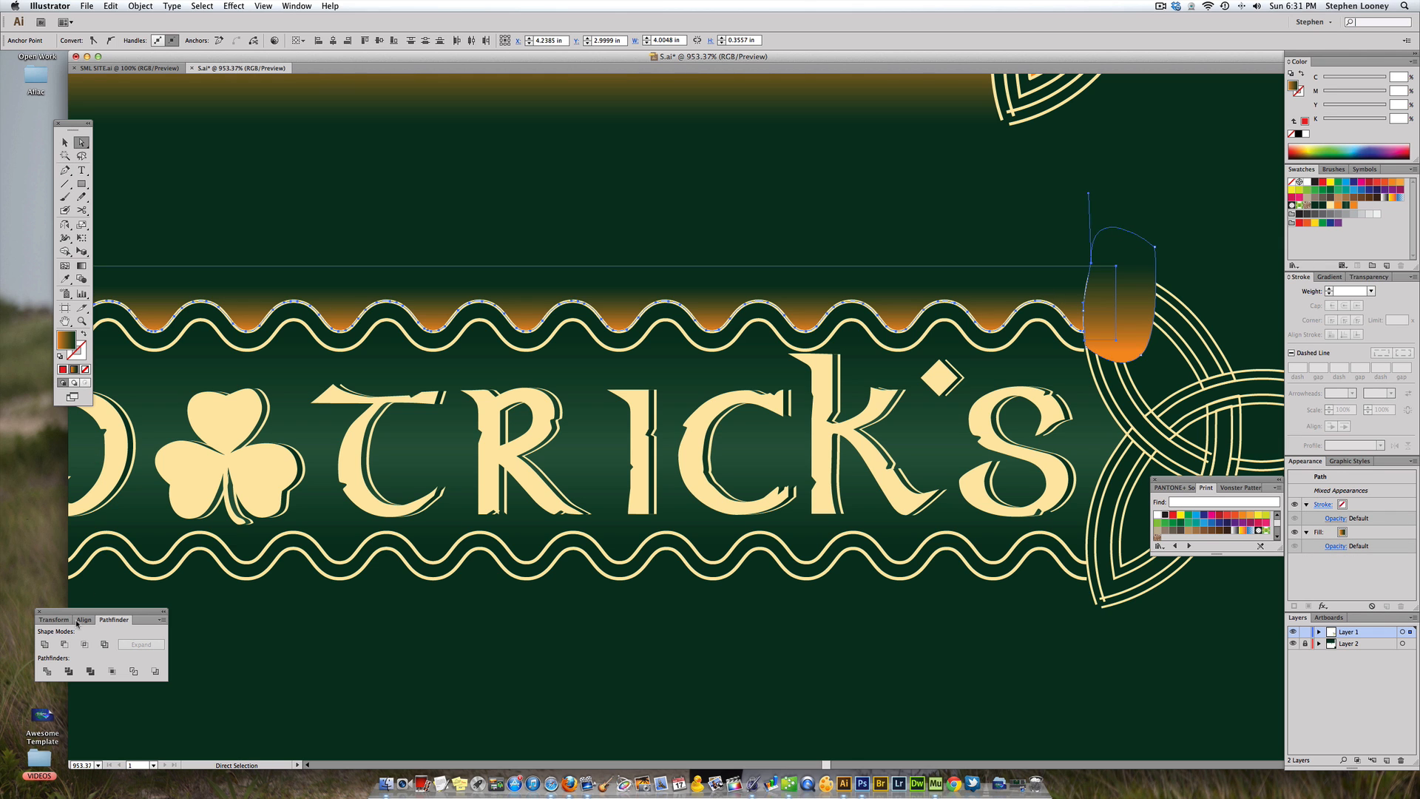
click(65, 645)
click(510, 244)
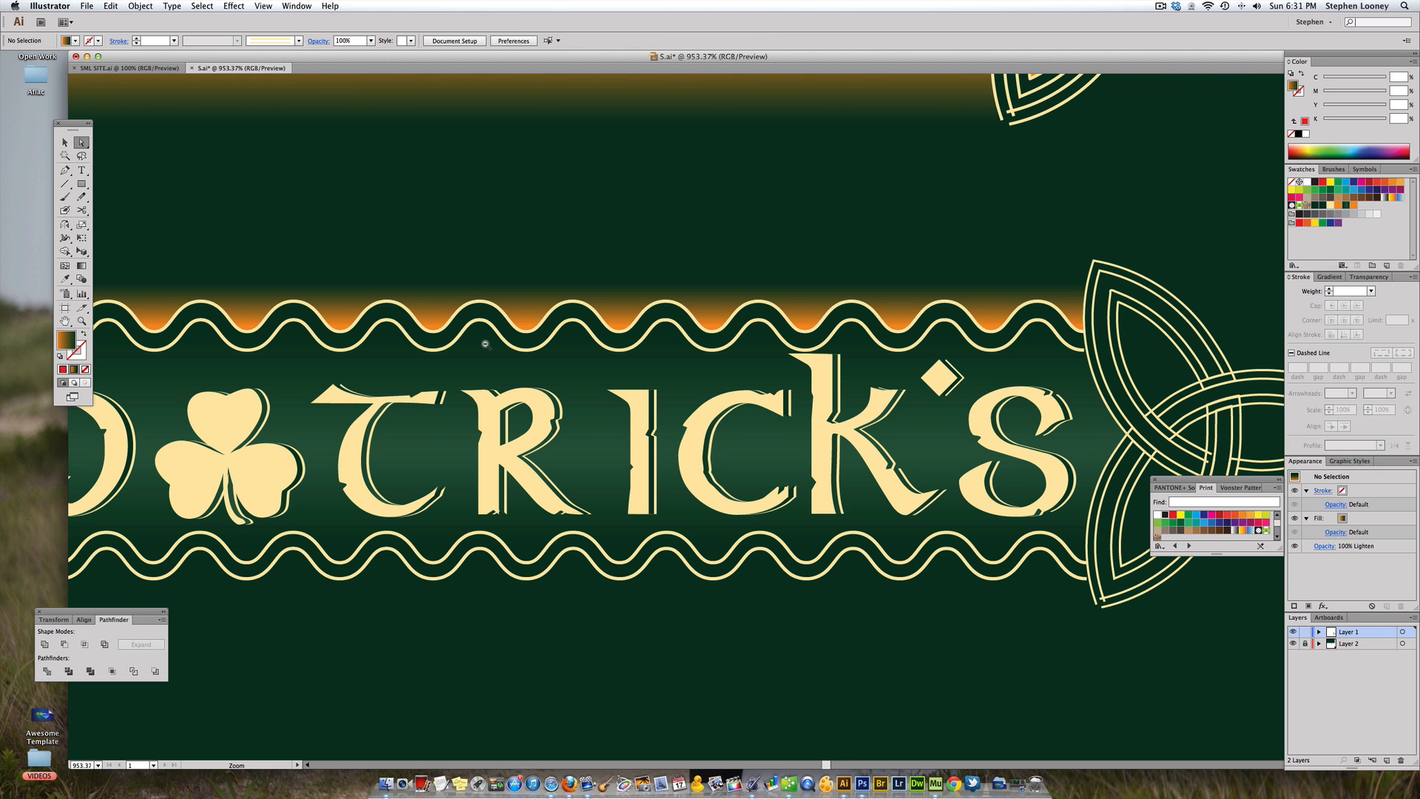
- Try to copy the upper orange strip down to the lower border and flip and stretch it vertically with Free Transform
alt+super+click(485, 344)
alt+super+click(485, 344)
drag(422, 352, 374, 184)
drag(534, 368, 502, 350)
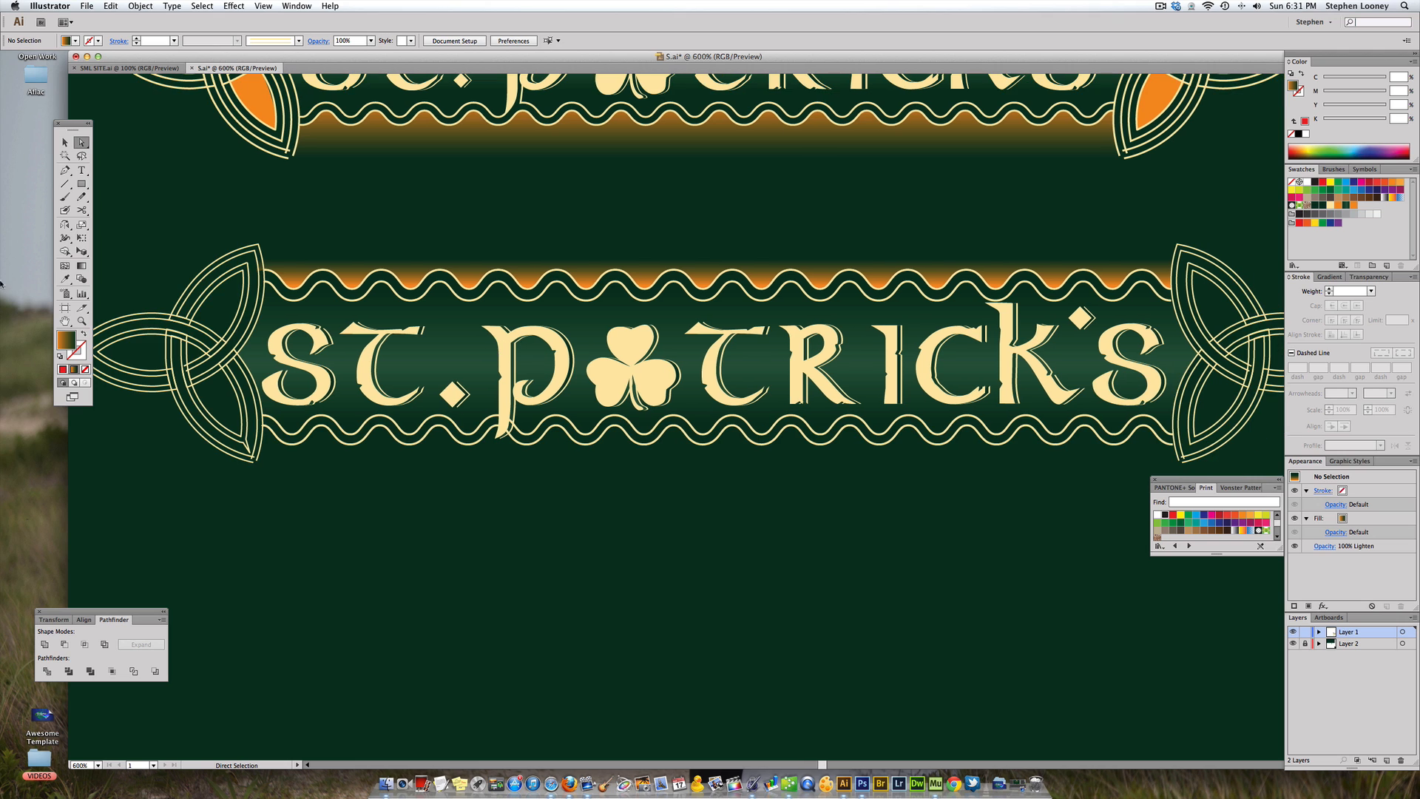
drag(789, 326, 777, 284)
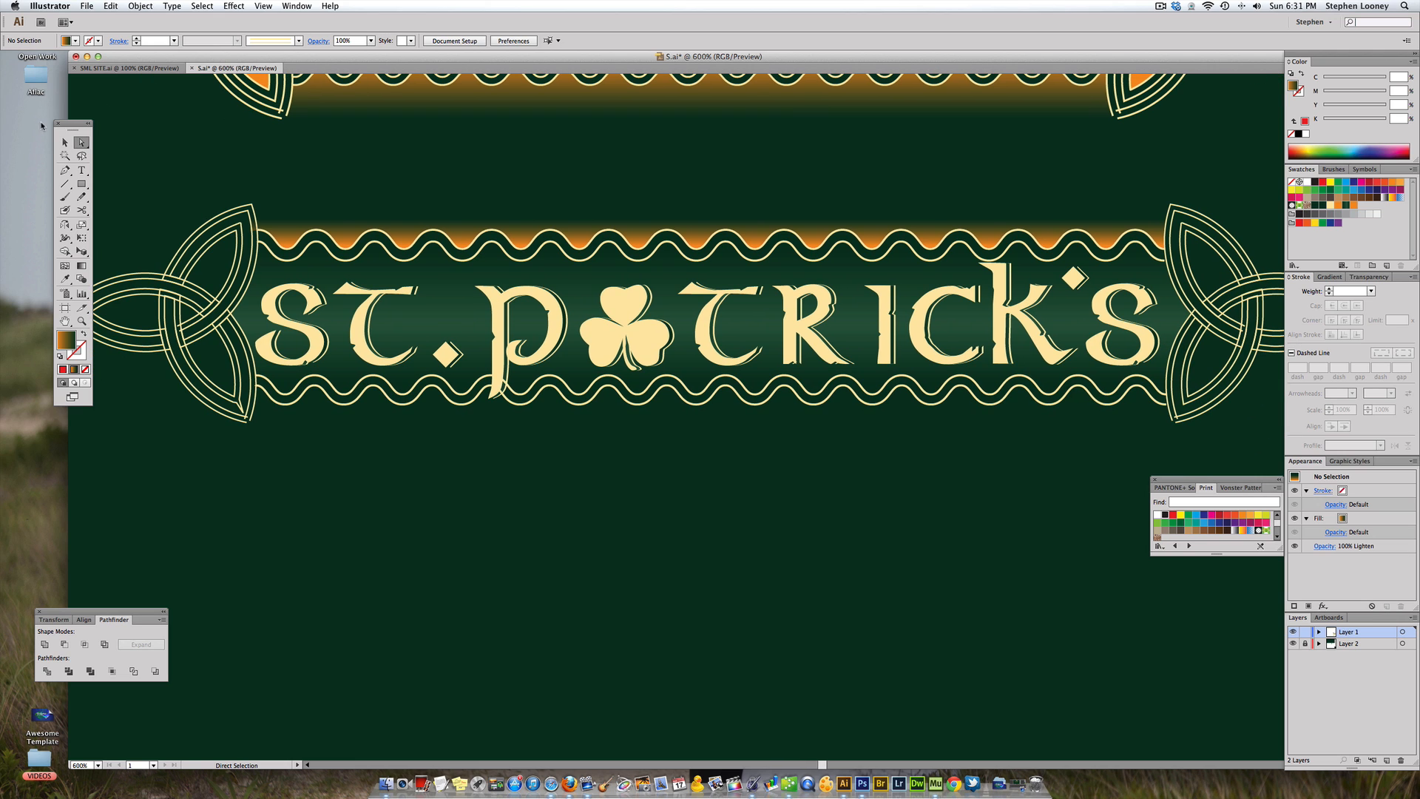
click(65, 170)
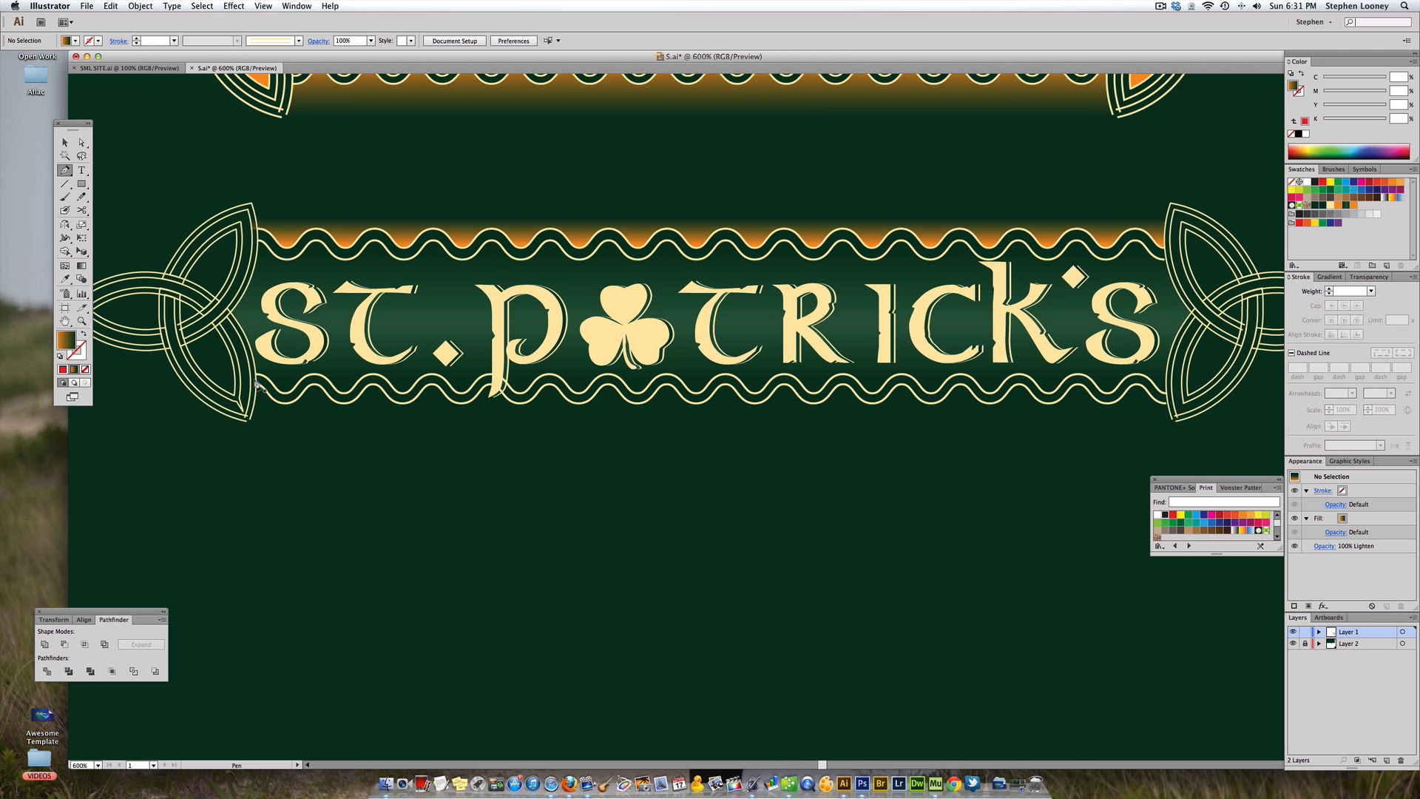
key(v)
click(351, 233)
drag(348, 228, 323, 437)
click(65, 224)
key(e)
mouse_move(709, 424)
mouse_down()
mouse_move(710, 485)
mouse_move(702, 428)
mouse_up()
key(p)
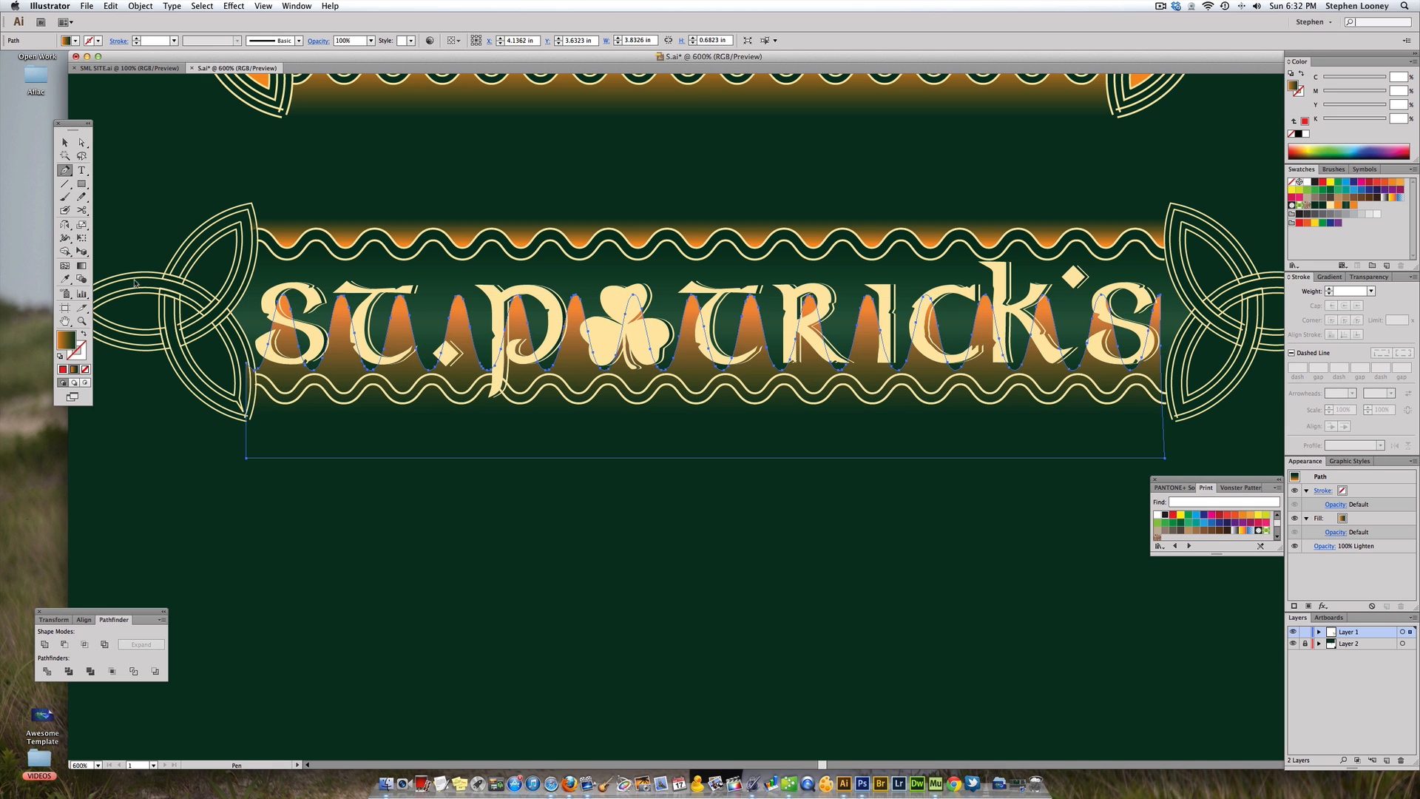
- Extend the lower border's outer wavy line with the Pen tool into a closed shape curving up over the upper border
super+click(256, 383)
click(256, 385)
click(285, 287)
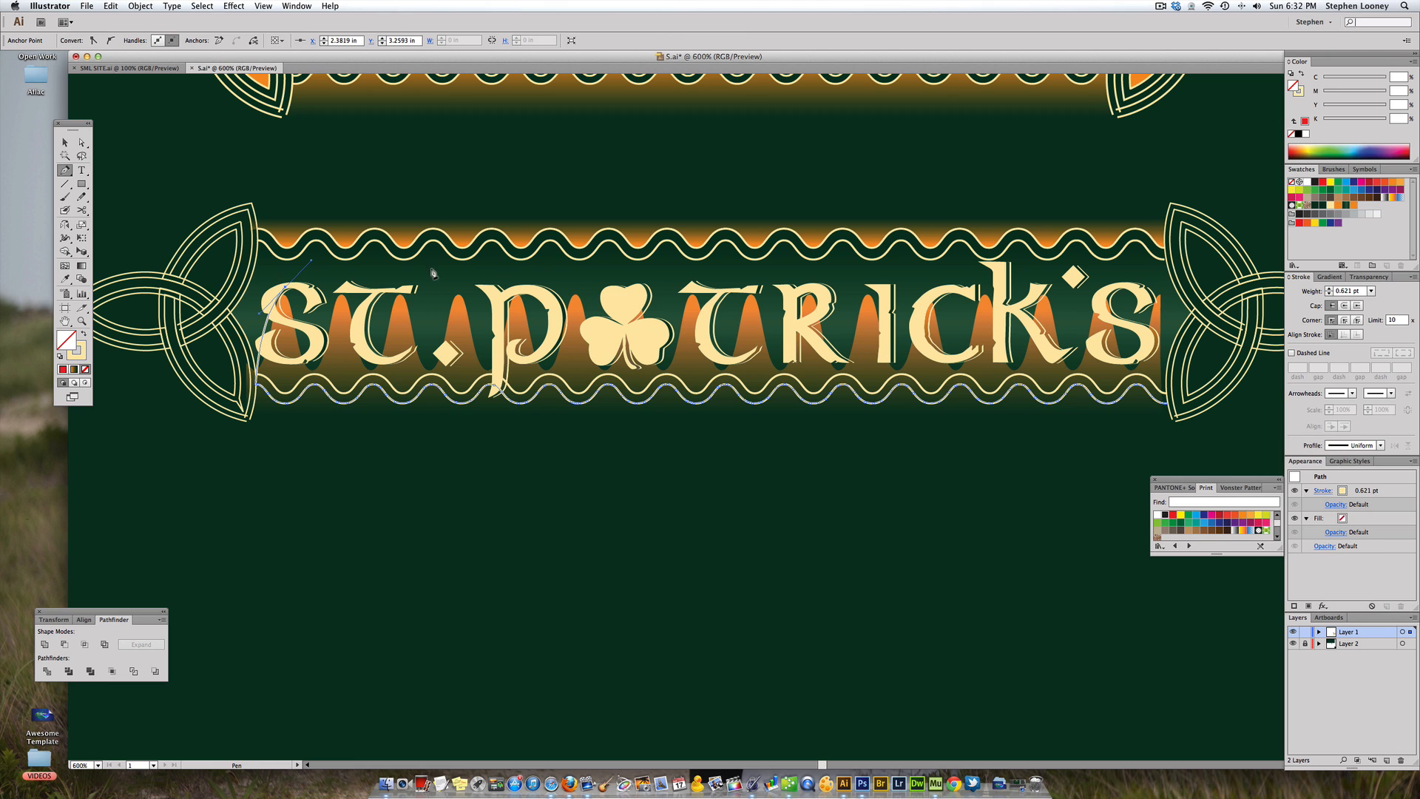
key(super+z)
drag(287, 254, 396, 247)
drag(573, 240, 825, 215)
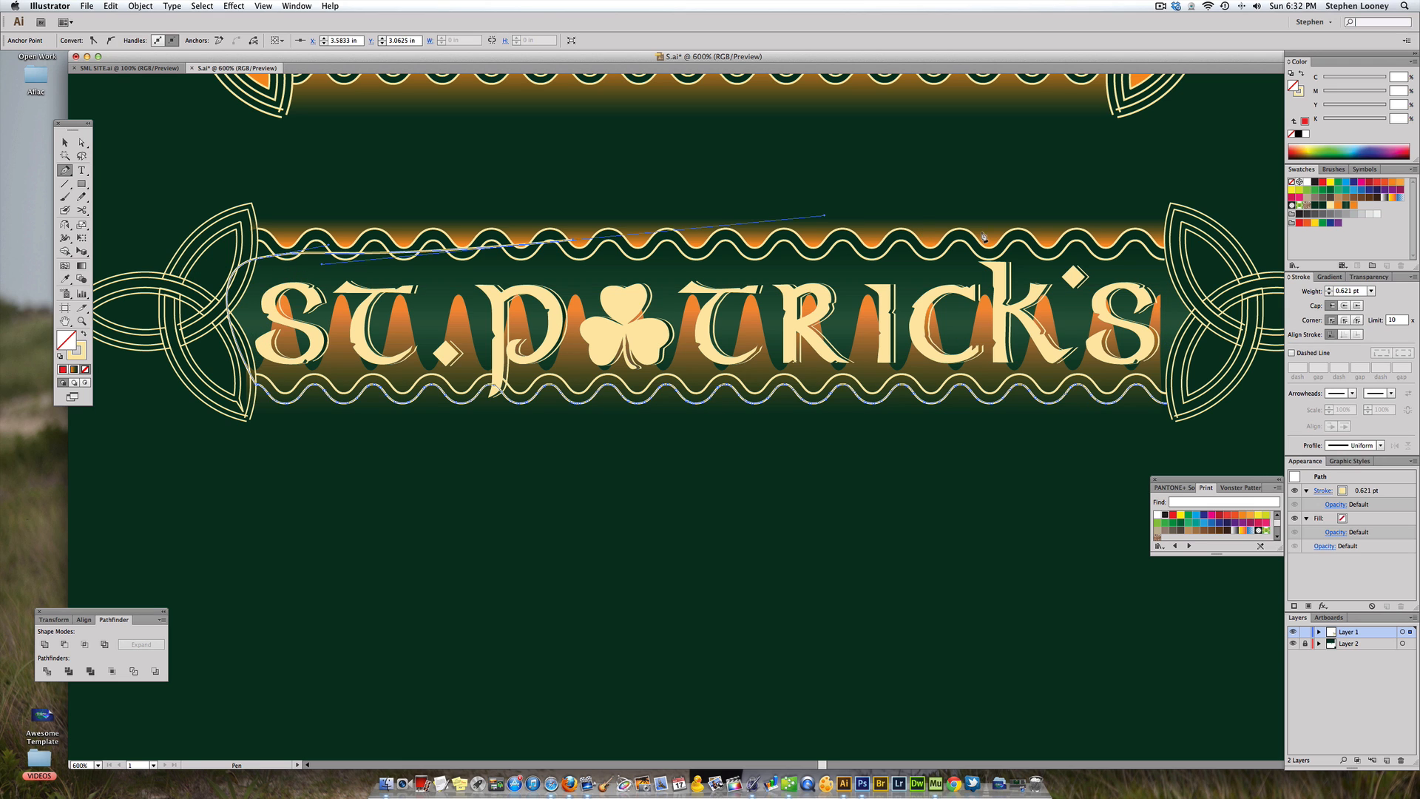
drag(1029, 235, 1099, 236)
mouse_move(1169, 250)
mouse_down()
mouse_move(1195, 301)
mouse_move(1194, 381)
mouse_up()
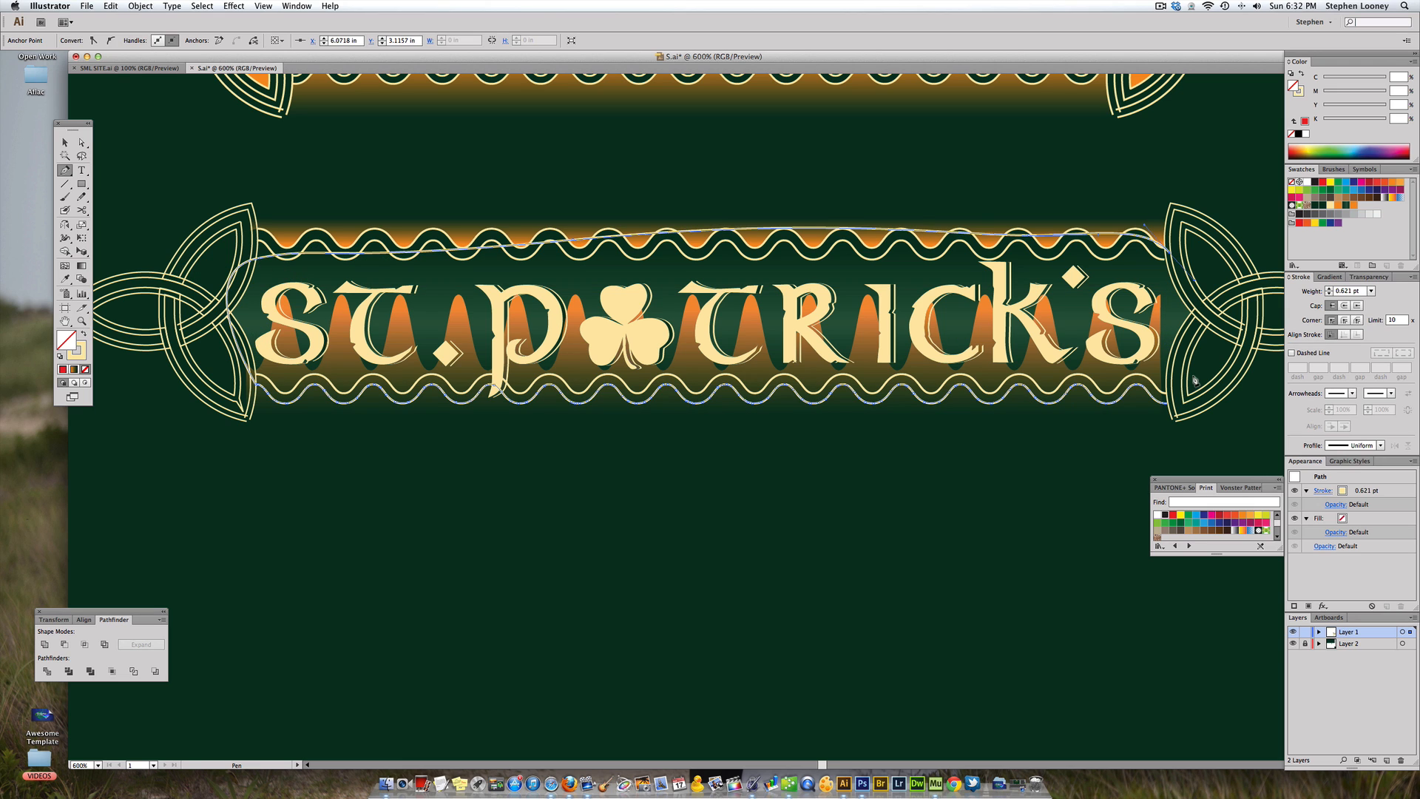
click(1168, 404)
- Try to subtract the closed wavy shape from the stretched orange strip with Minus Front
key(v)
shift+click(376, 433)
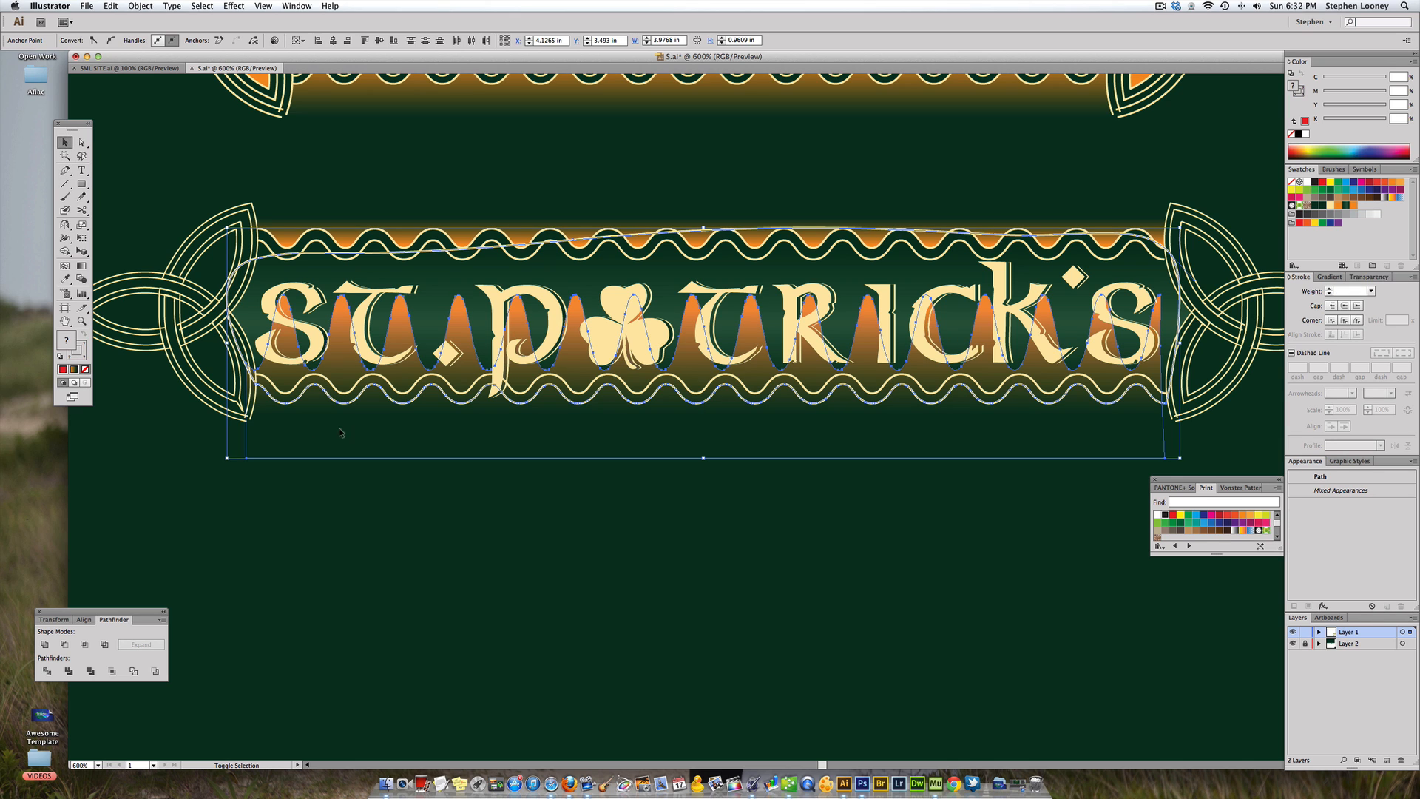
click(64, 644)
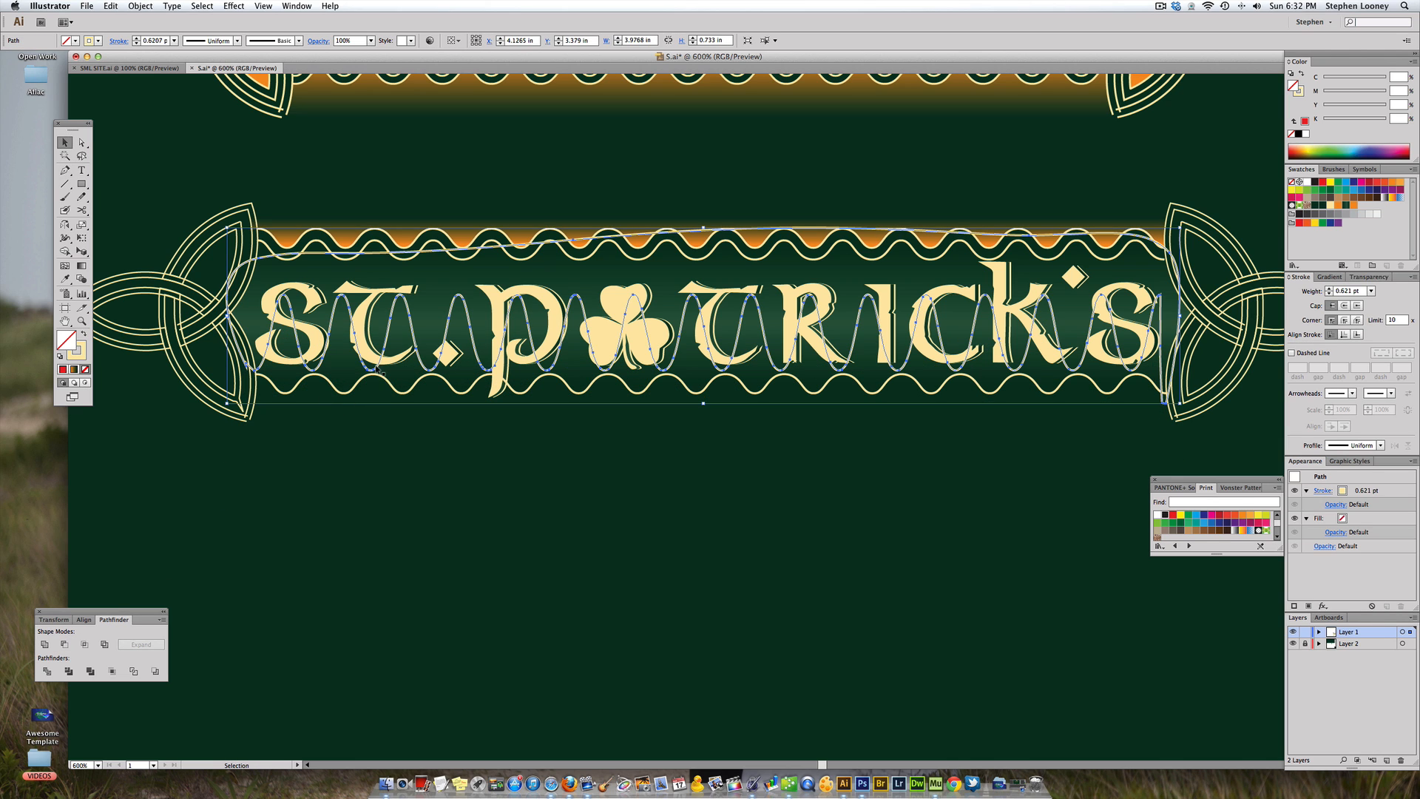
key(ctrl+z)
- Undo the closed shape on the lower wavy line and the copied, stretched orange strip
key(a)
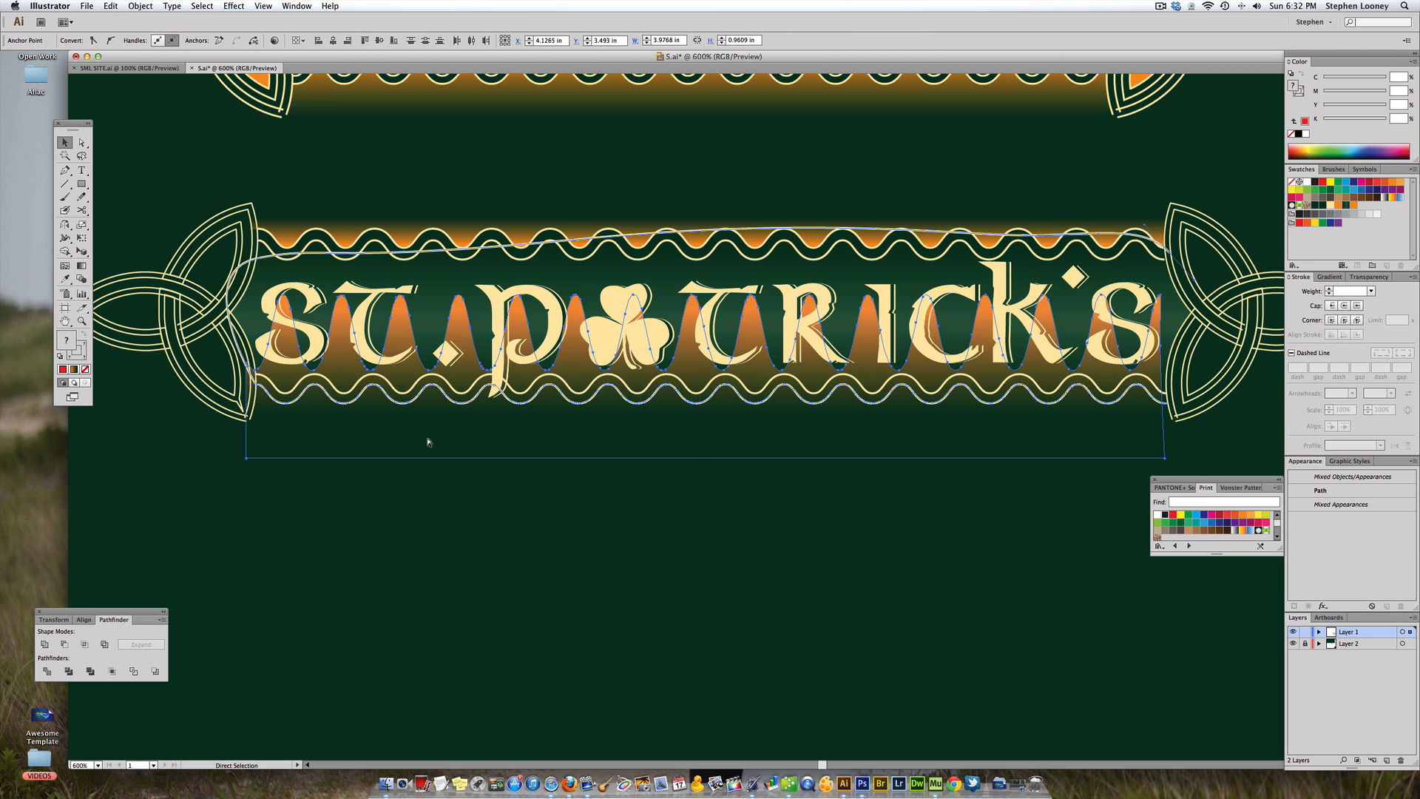
click(375, 481)
click(371, 458)
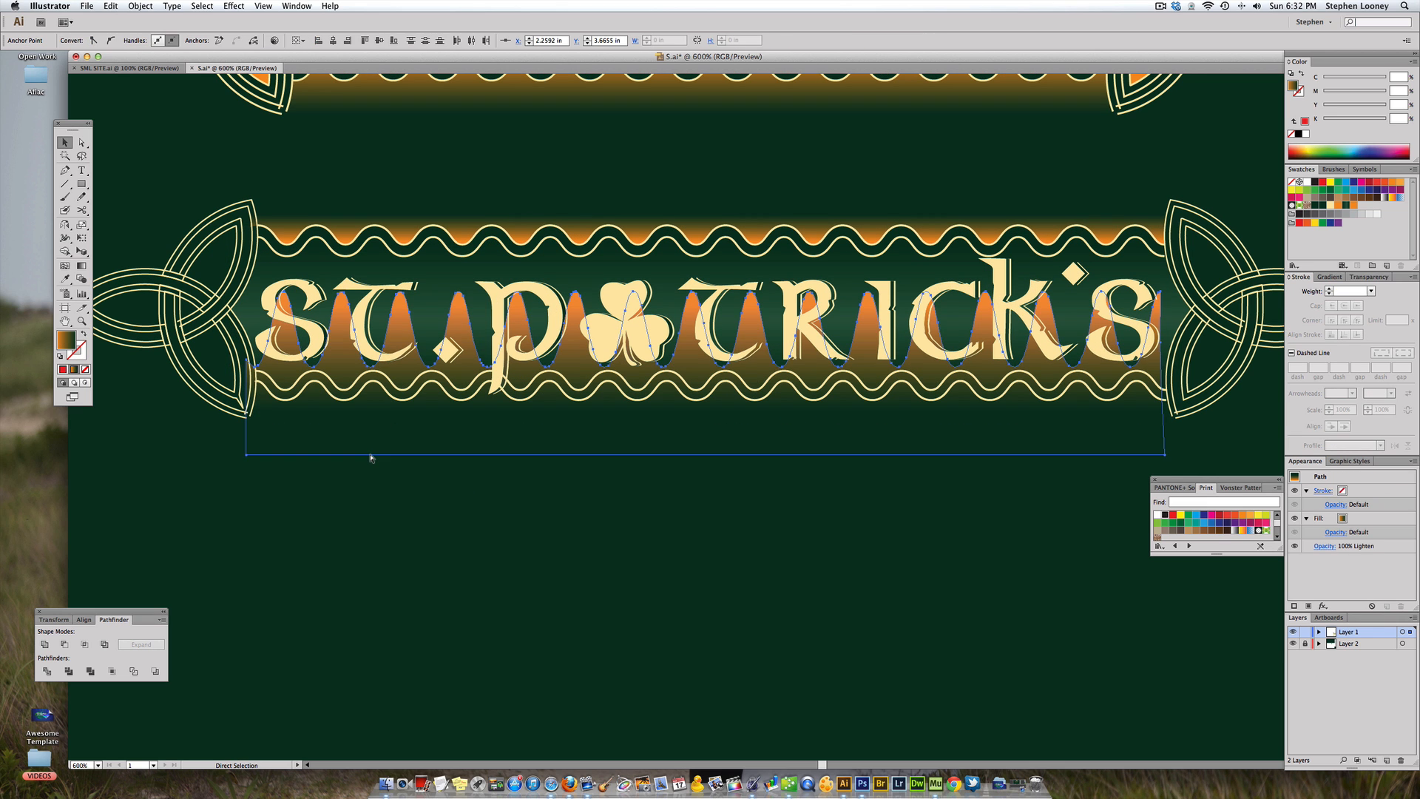
key(super+z)
key(super+z)
key(super+z)
key(super+z)
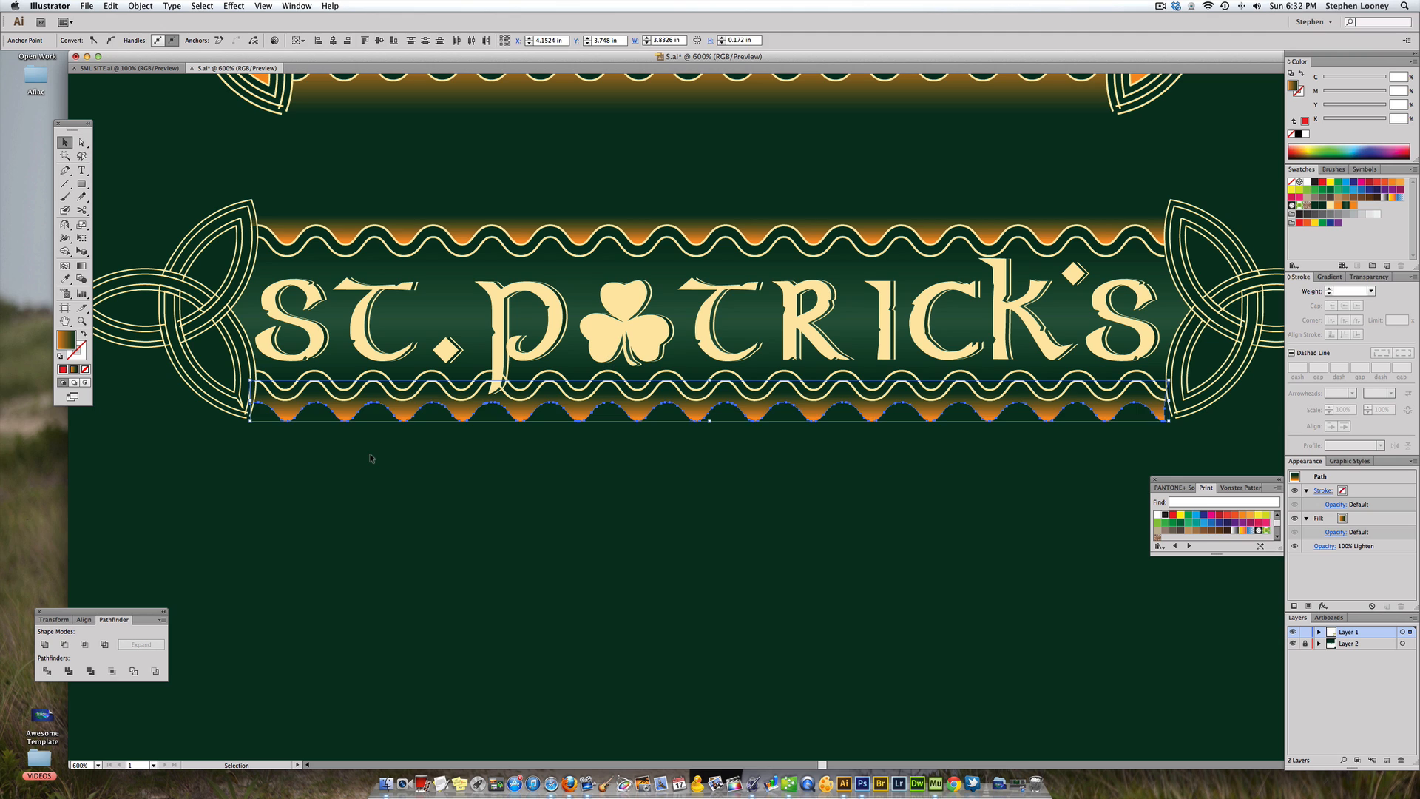
key(super+z)
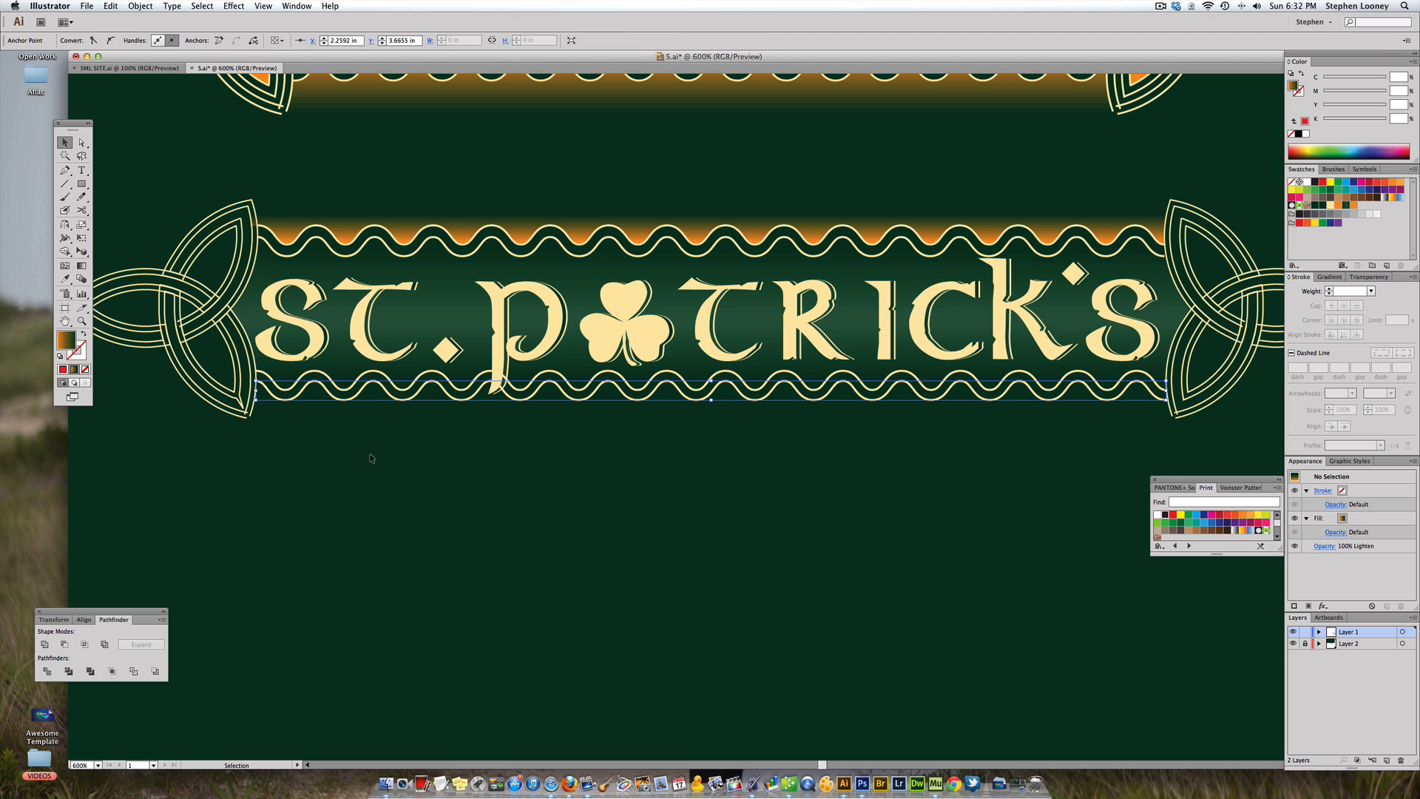
- Draw an orange gradient rectangle about 3.93 in wide and 0.25 in high over the lower wavy border, send it to the back and deselect it
click(81, 184)
mouse_move(247, 368)
mouse_down()
mouse_move(528, 435)
mouse_move(1172, 406)
mouse_move(1183, 427)
mouse_up()
key(super+shift+[)
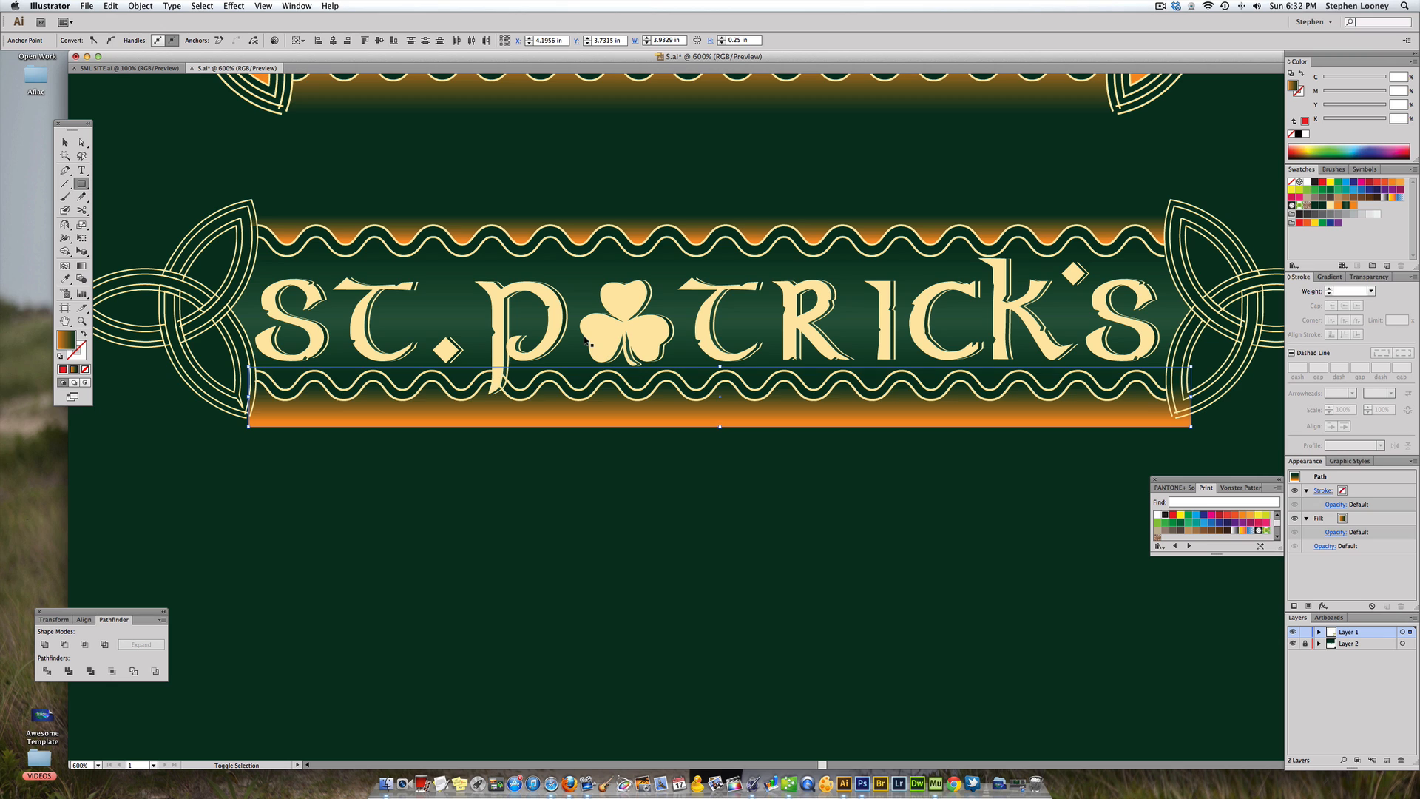
click(64, 142)
key(super+shift+a)
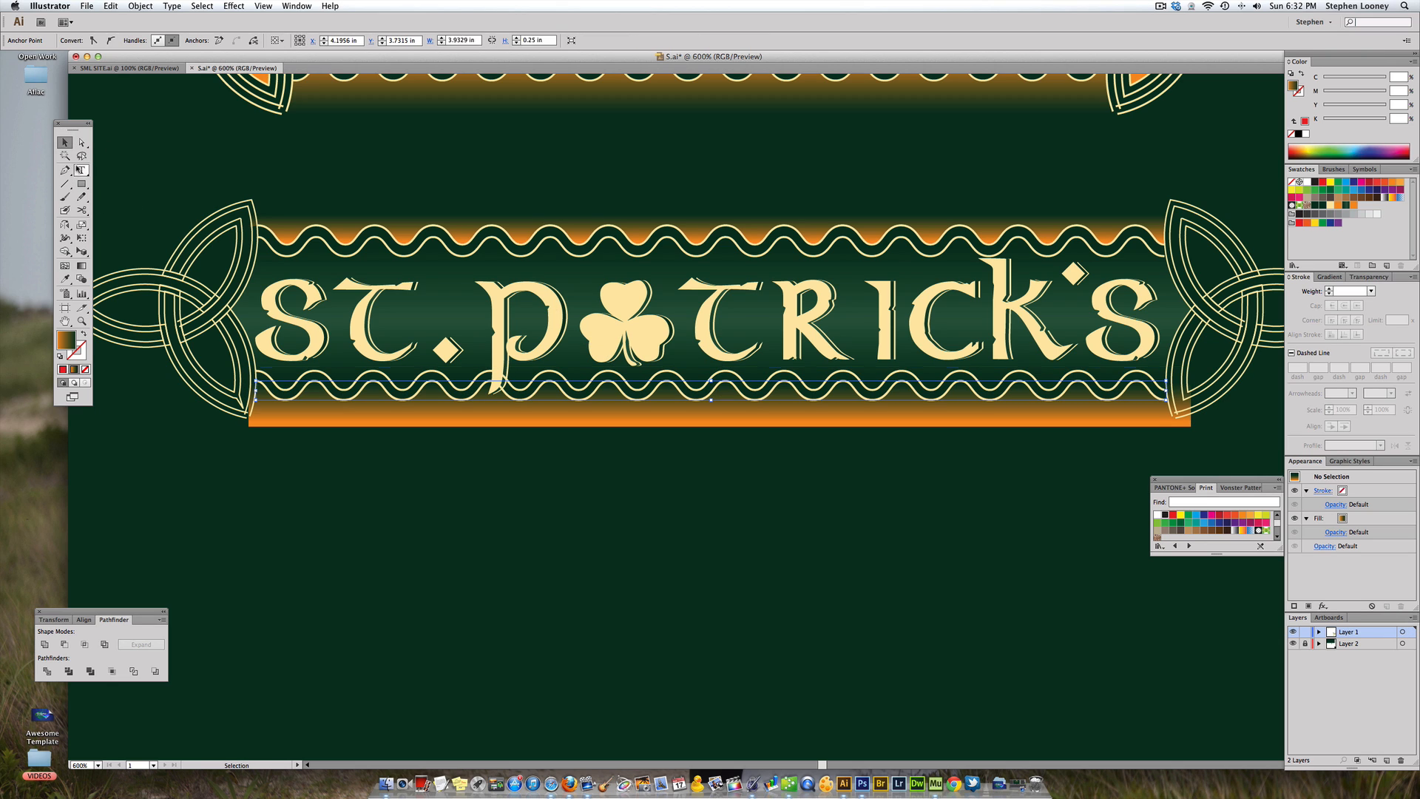
- Extend the lower border's outer wavy line with the Pen tool into a closed shape curving up through the lettering
key(p)
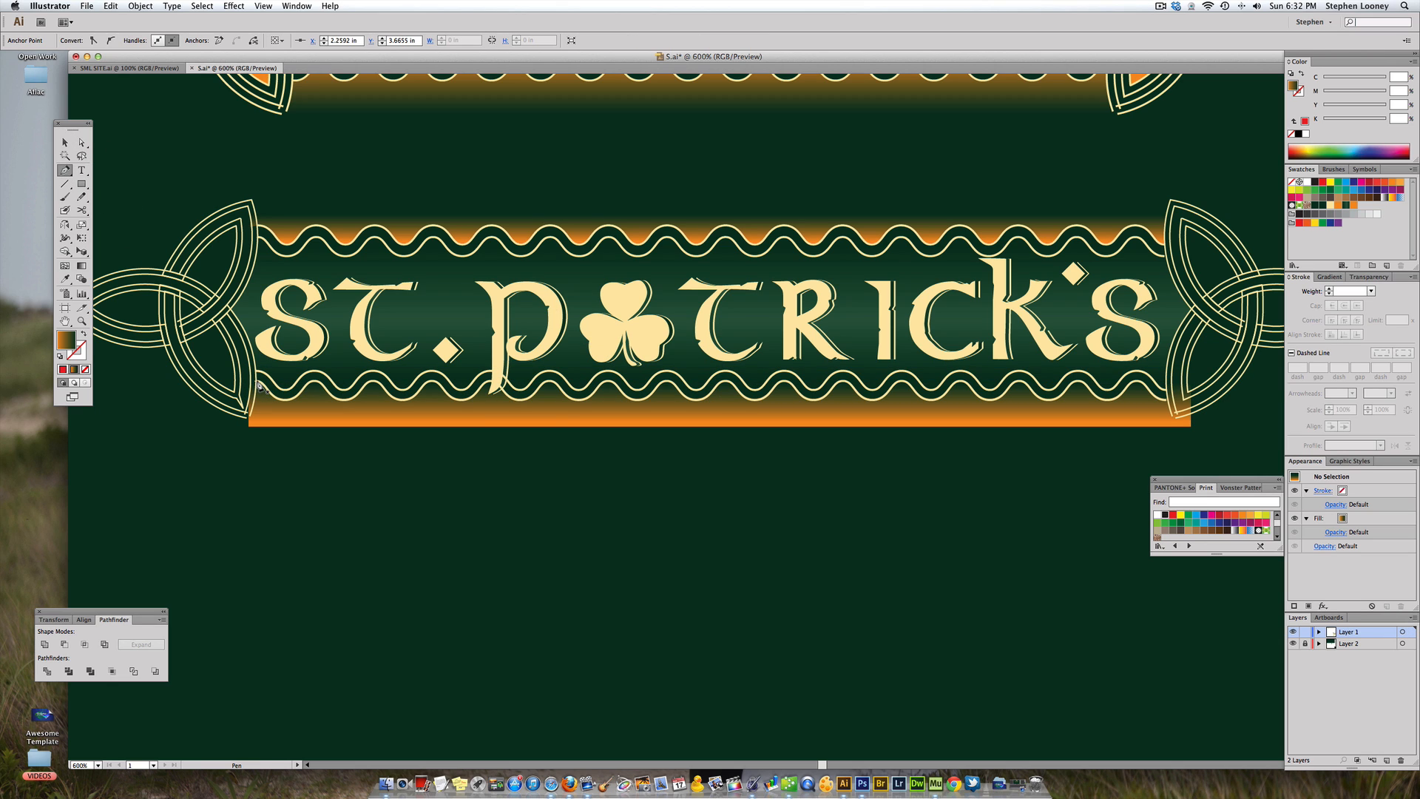
key(a)
click(257, 383)
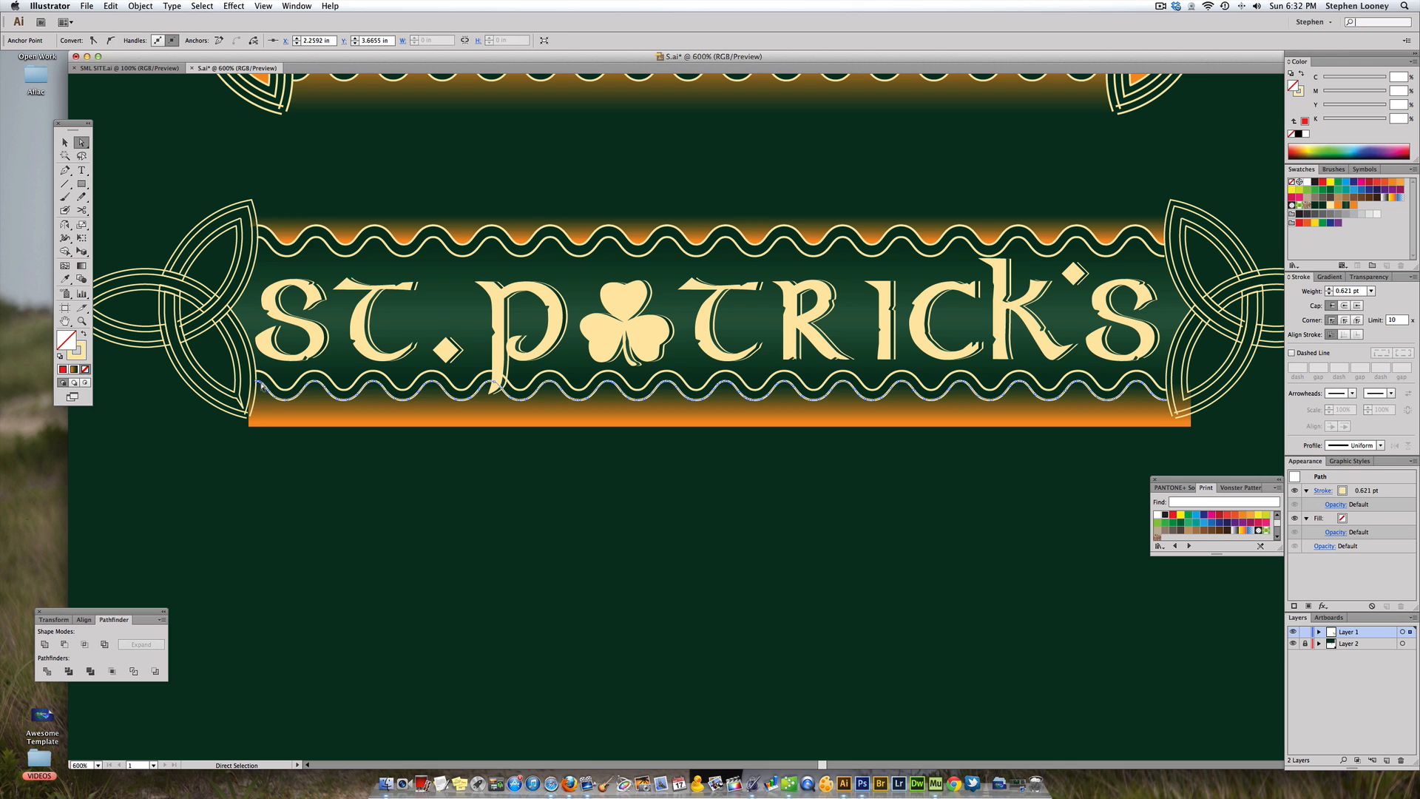
key(p)
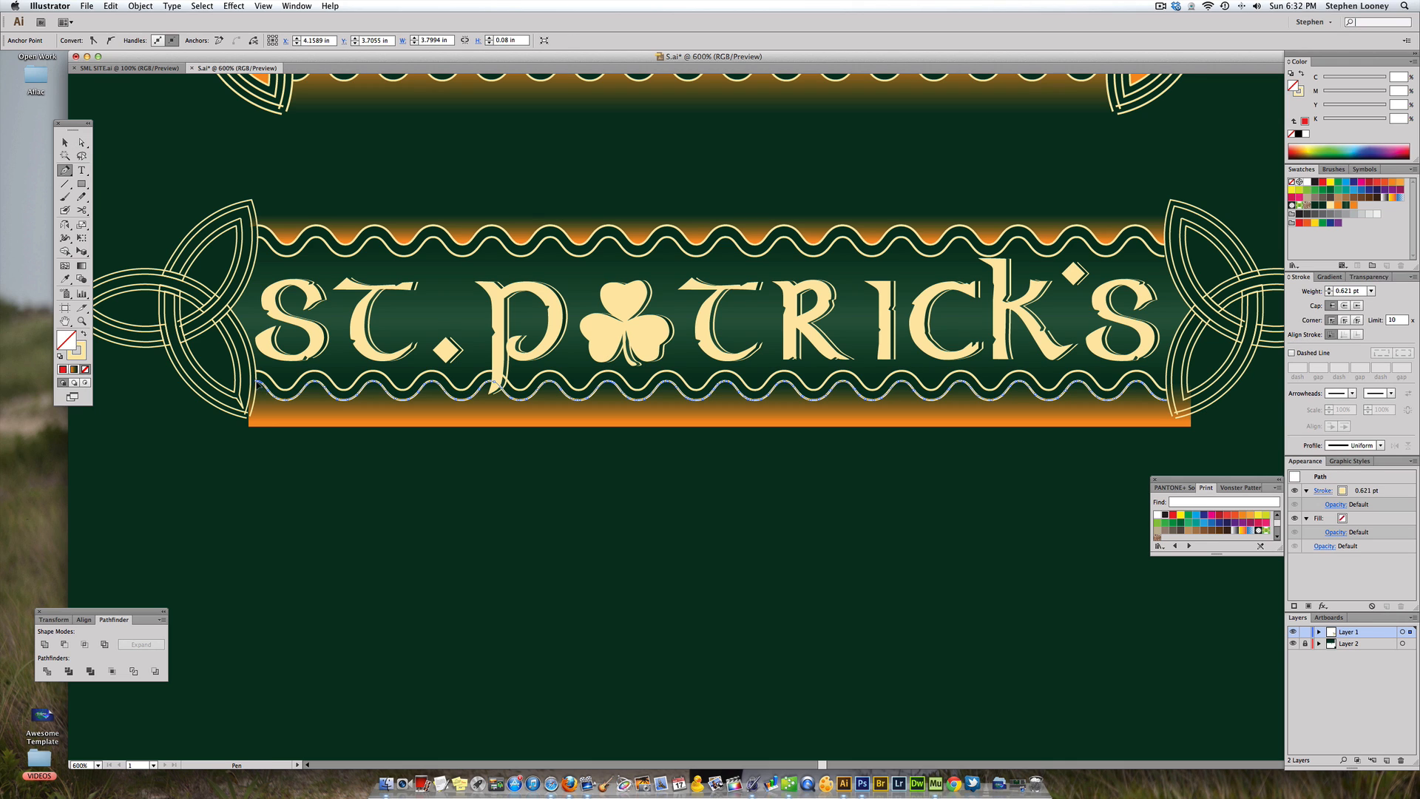
click(256, 382)
drag(461, 320, 534, 317)
drag(906, 315, 933, 319)
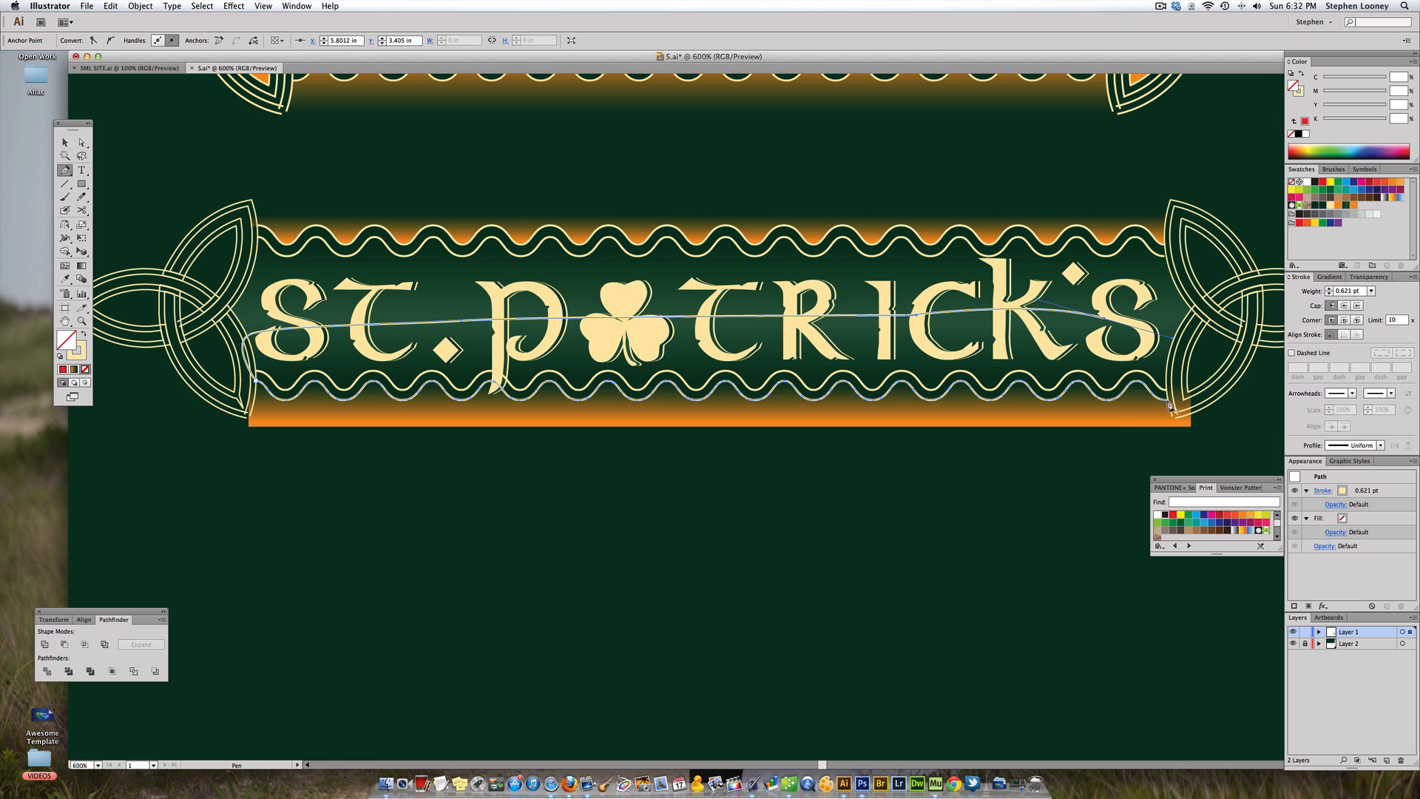
drag(1171, 405, 1110, 424)
- Subtract the closed wavy shape from the lower orange strip with Minus Front so its upper edge follows the waves, and reselect the strip
key(a)
shift+click(1092, 419)
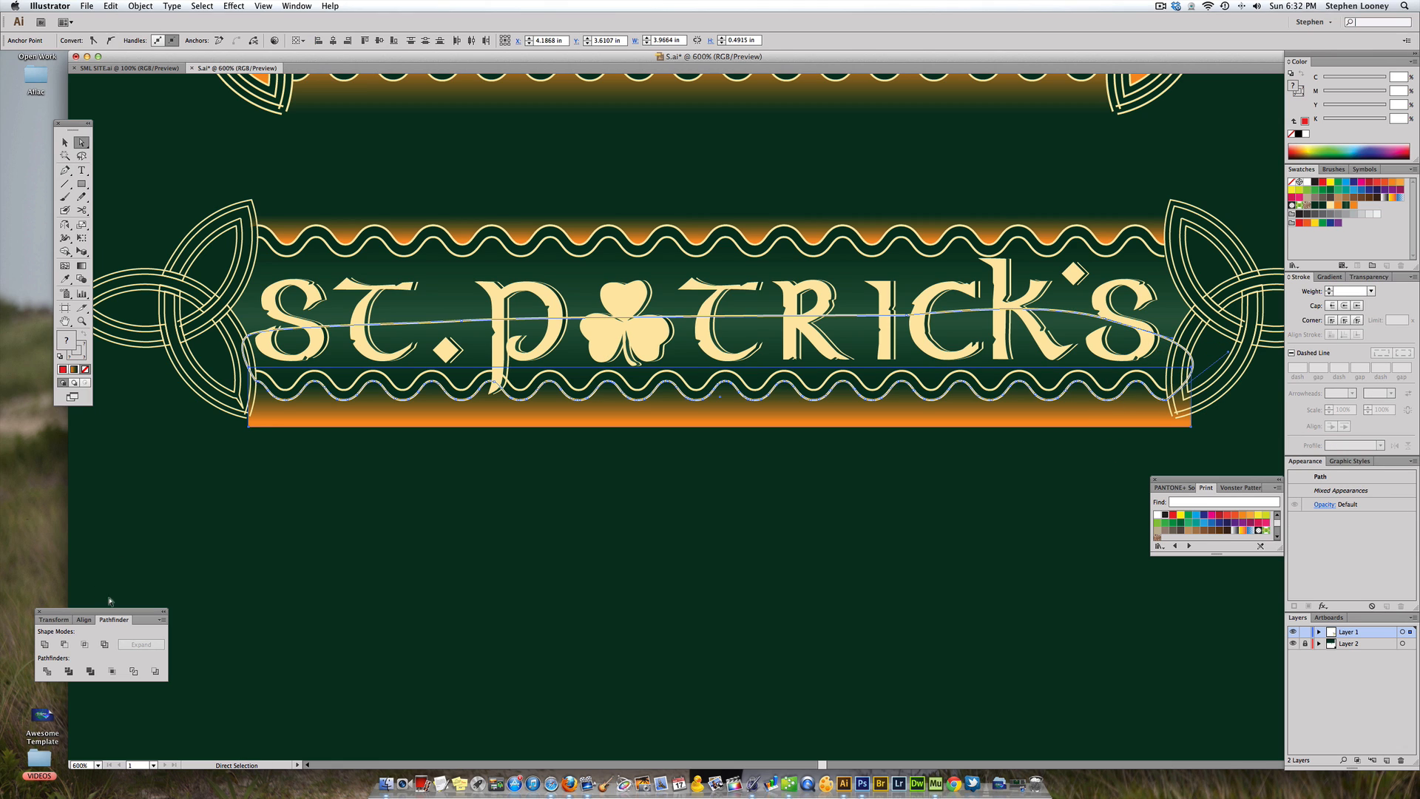
click(65, 645)
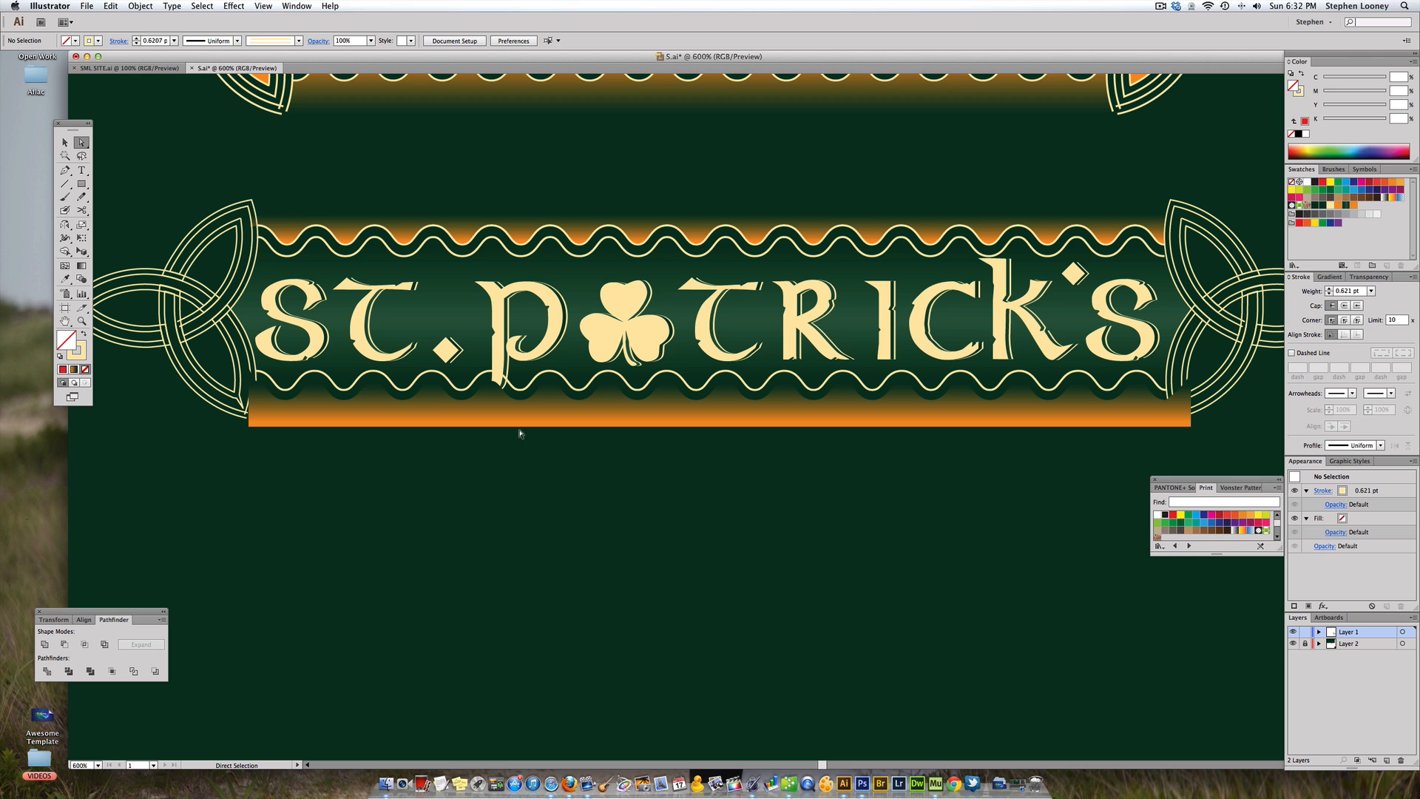
scroll(521, 433, right, 1)
click(833, 417)
scroll(839, 412, down, 3)
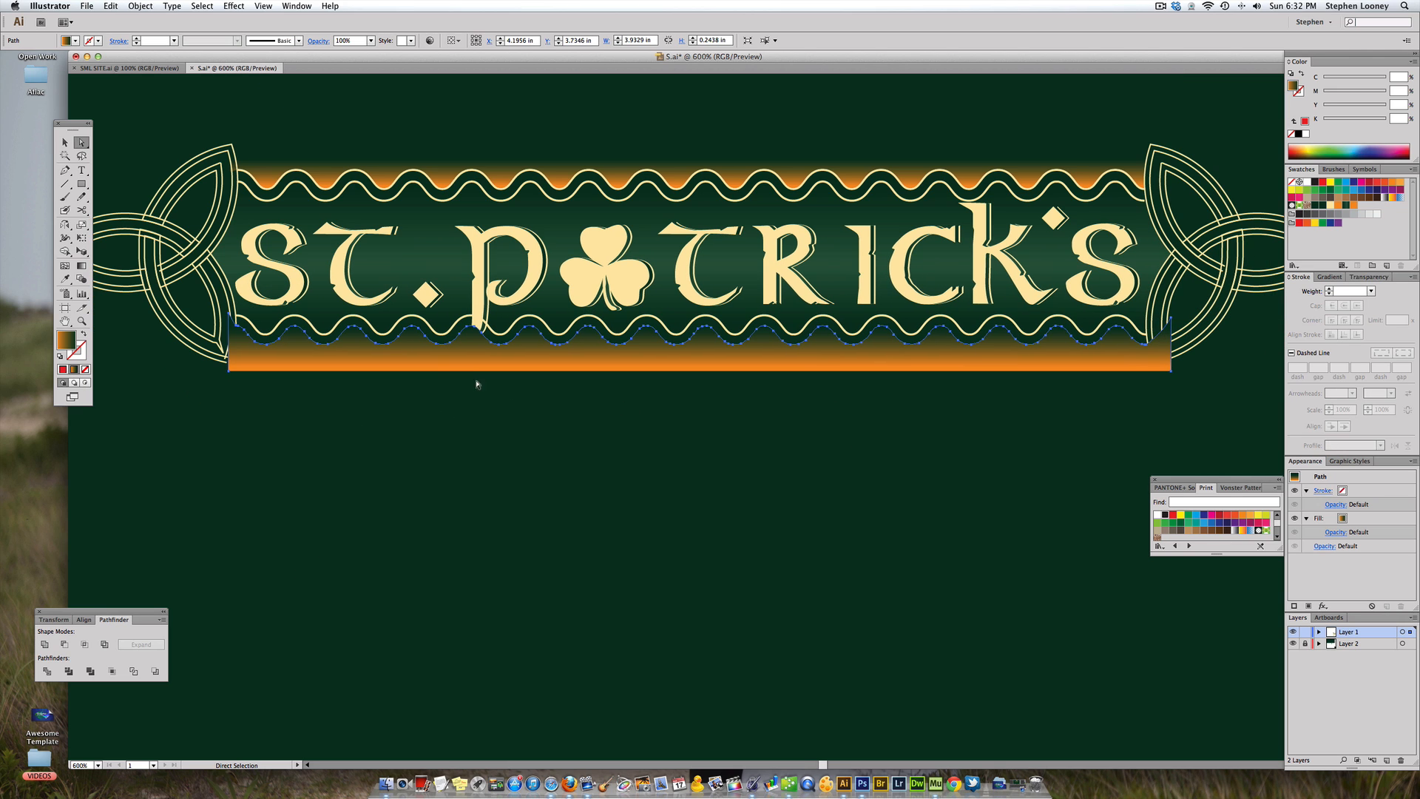
- Move the lowest spare double wavy line up onto the banner's lower border, align it there and deselect it
key(v)
scroll(343, 597, down, 12)
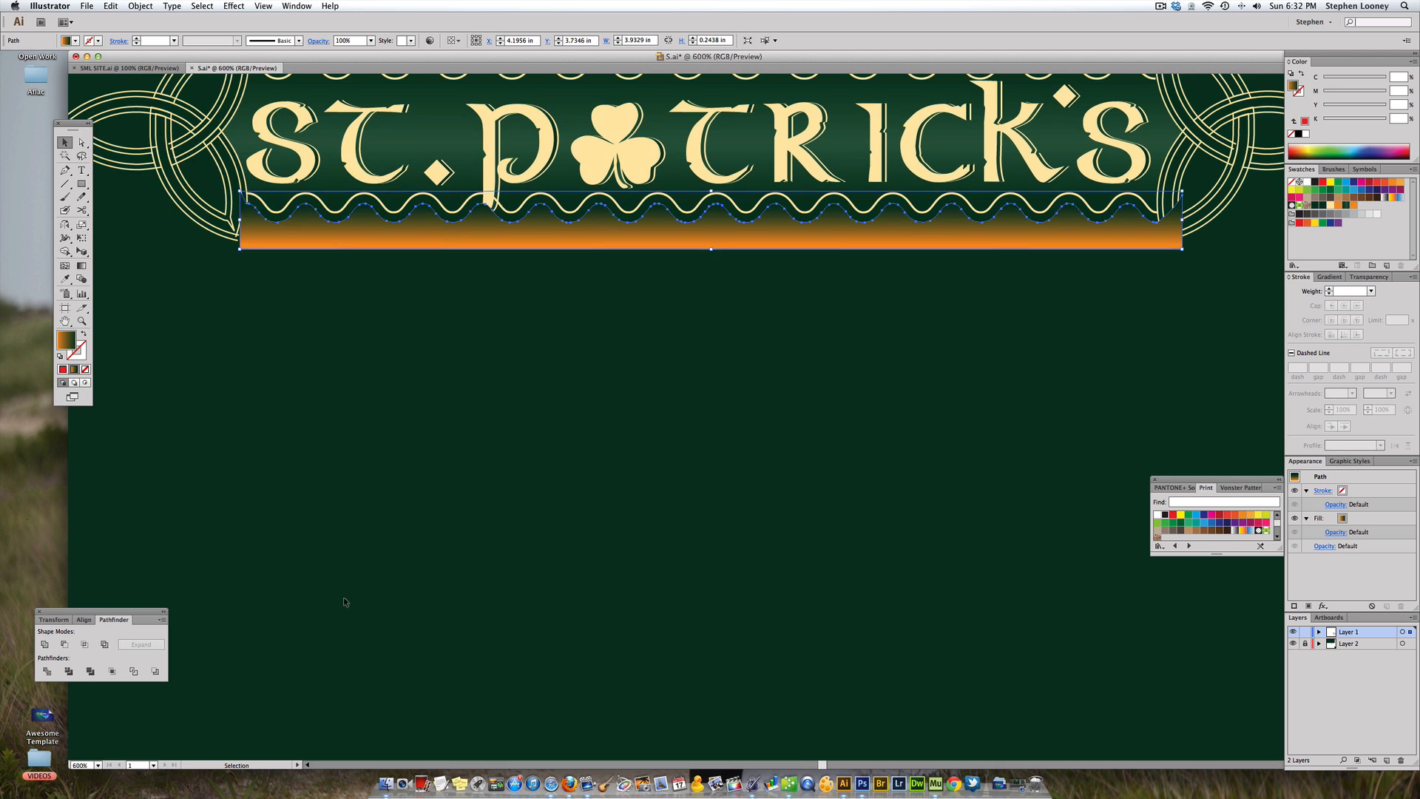
scroll(505, 546, down, 6)
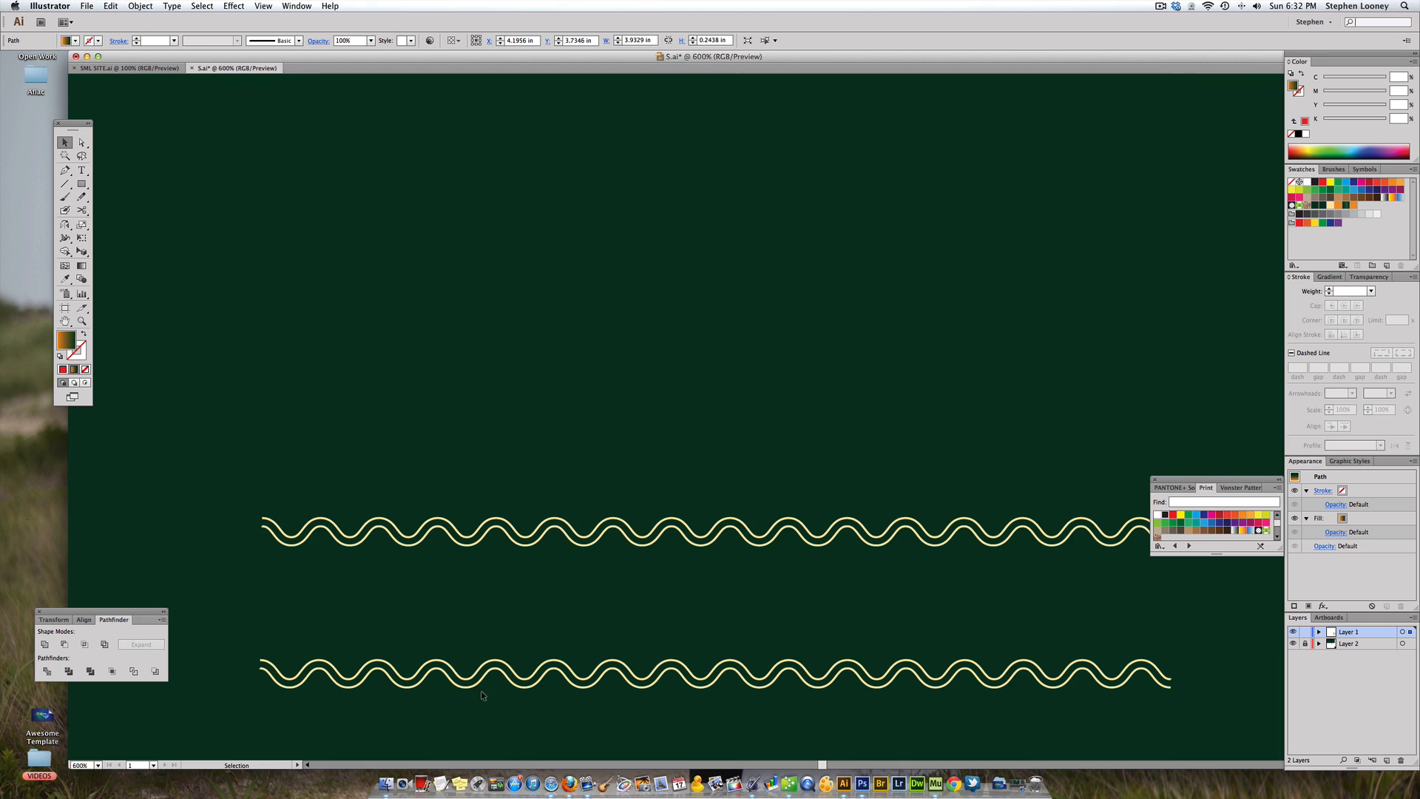
mouse_move(495, 672)
mouse_down()
mouse_move(451, 252)
mouse_move(495, 190)
mouse_up()
mouse_move(543, 236)
mouse_down()
mouse_move(532, 633)
mouse_move(495, 370)
mouse_up()
click(536, 431)
scroll(524, 453, up, 1)
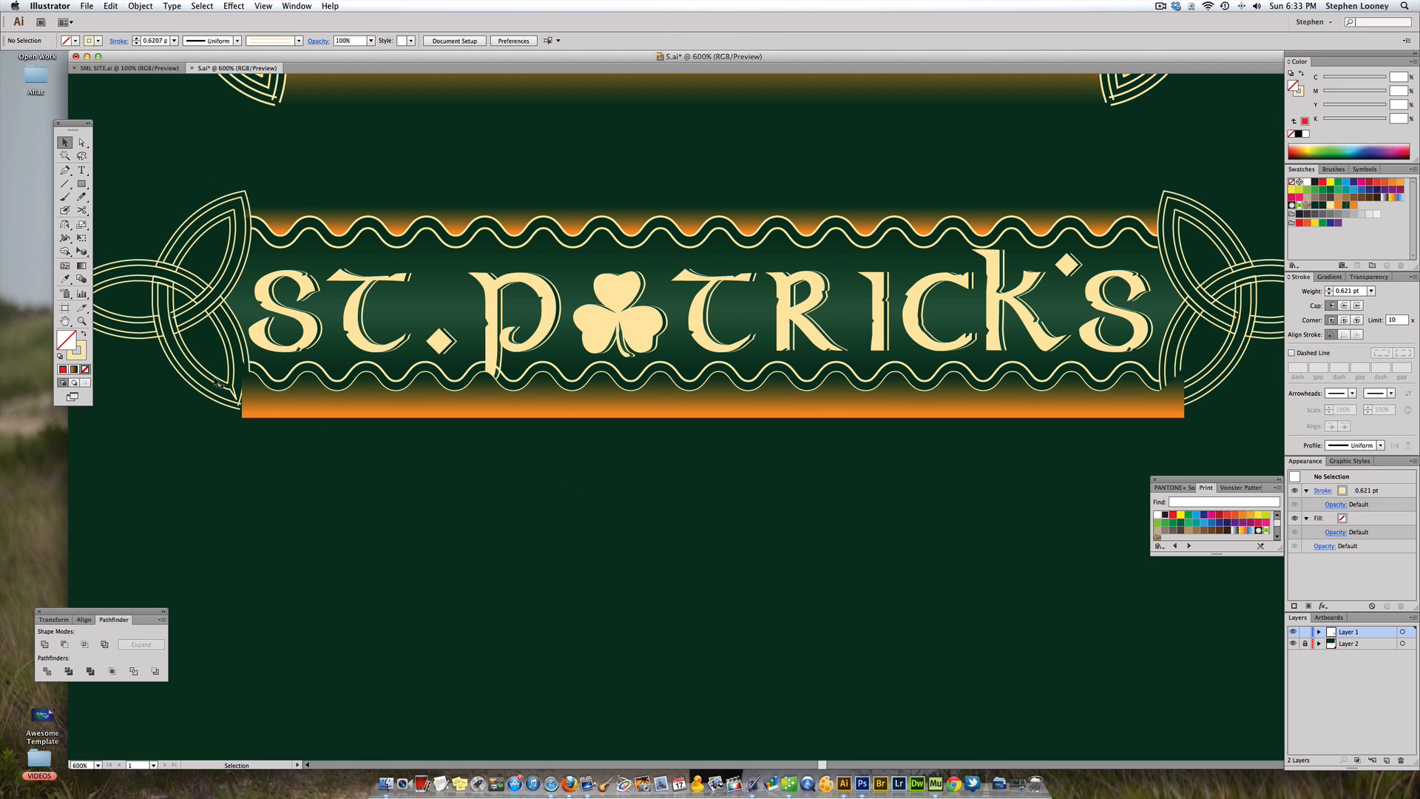
- Send the lower orange gradient strip to the back so it sits behind the wavy lines, and deselect it
click(287, 407)
key(super+shift+bracketleft)
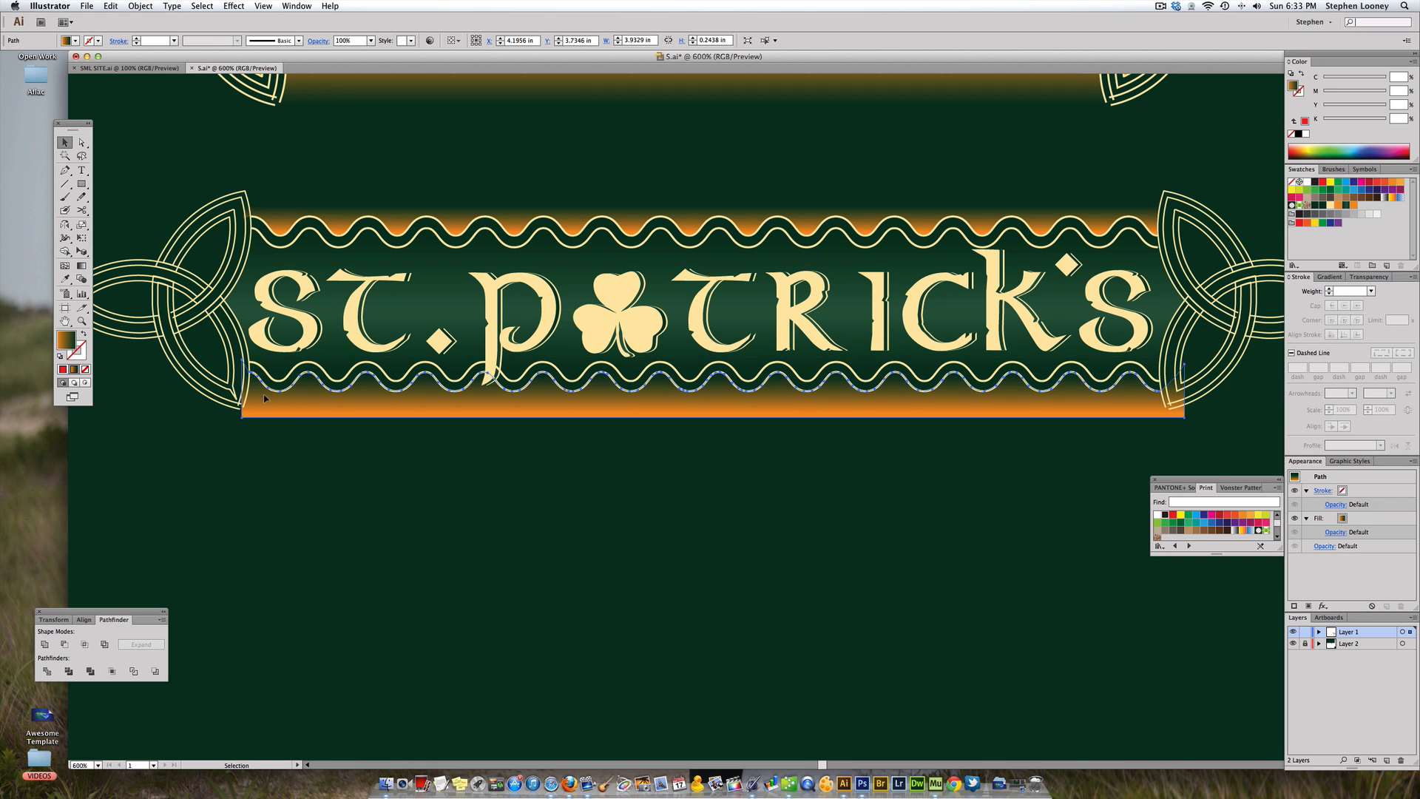
click(296, 457)
- Redraw the lower strip's gradient as a short vertical one, orange at the wave crests fading to green below the waves
click(280, 419)
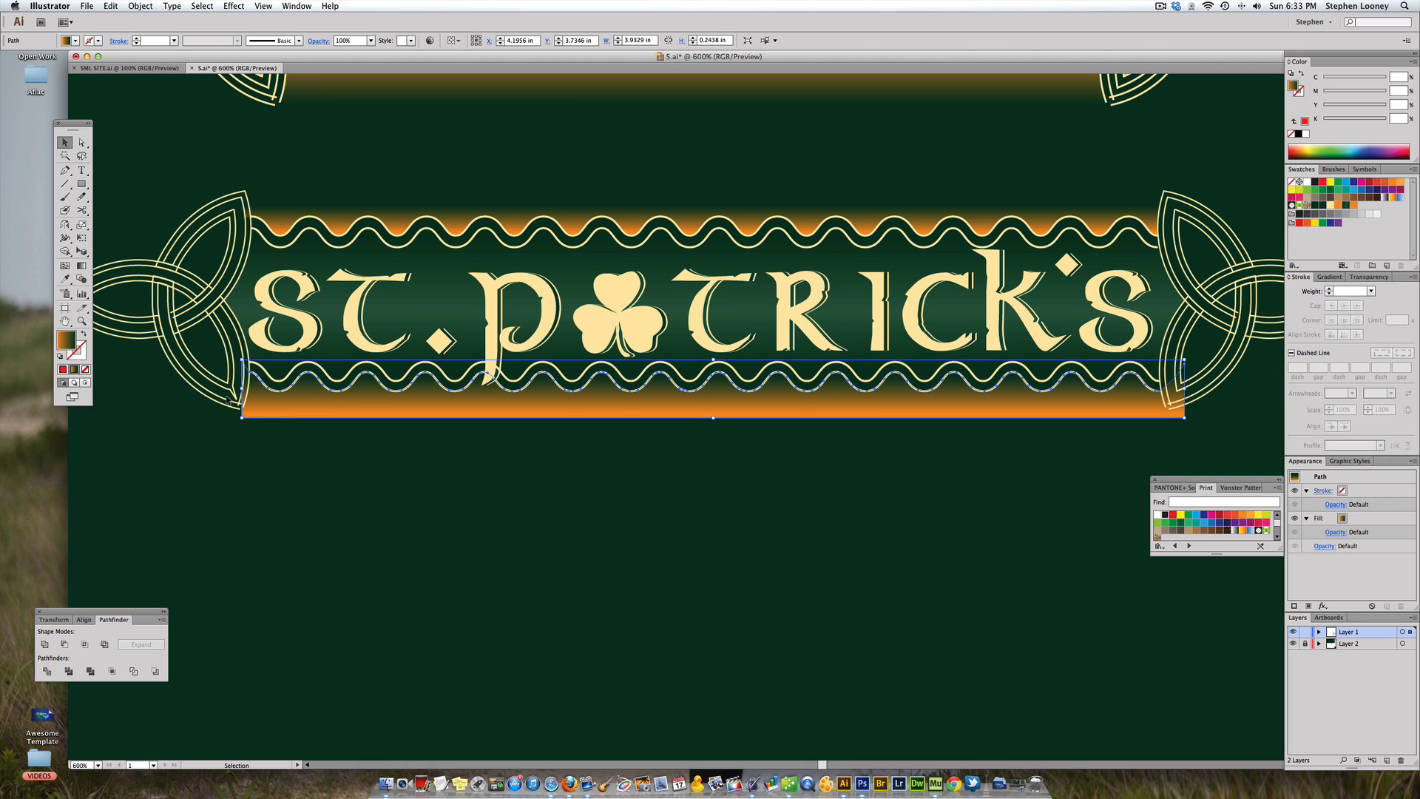
click(82, 265)
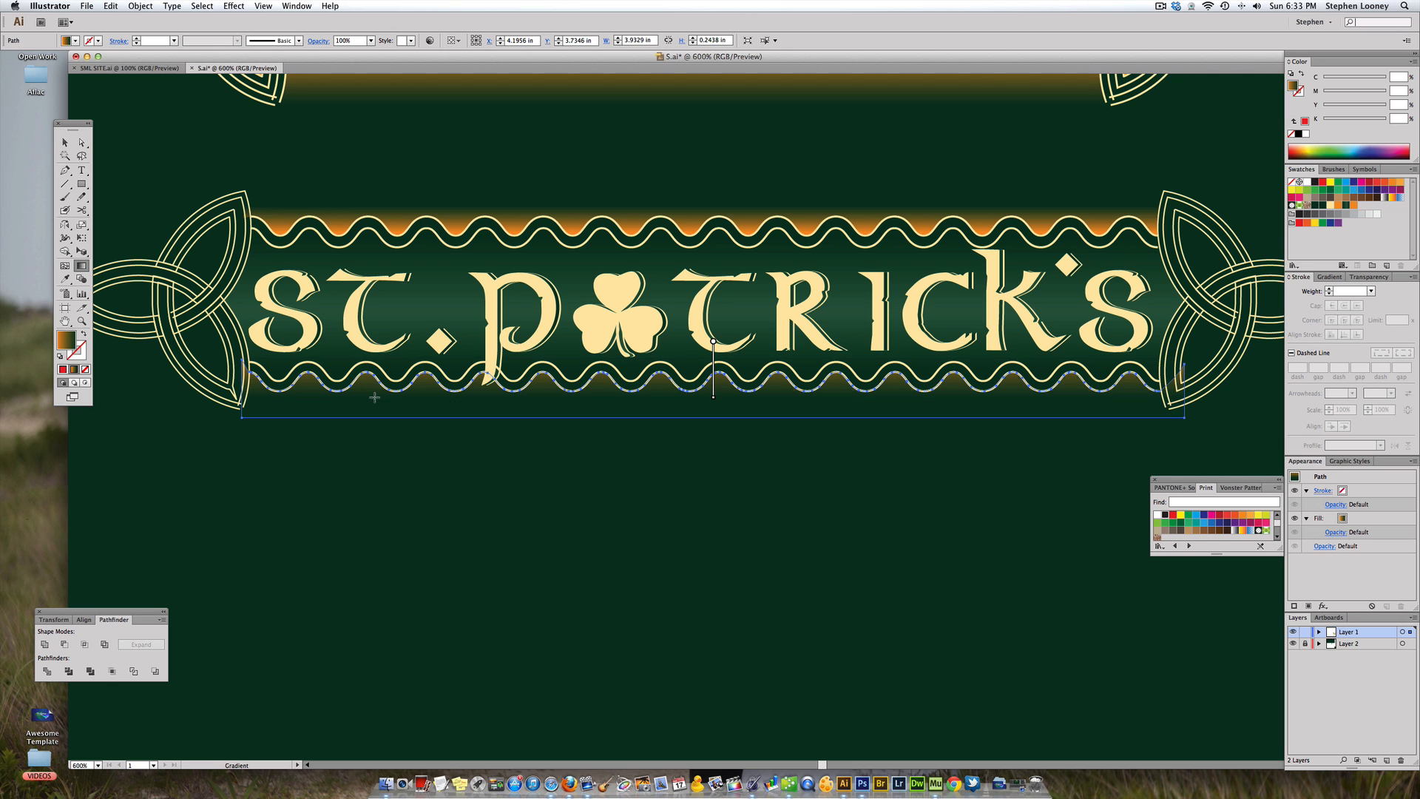
drag(375, 375, 374, 388)
key(a)
click(290, 442)
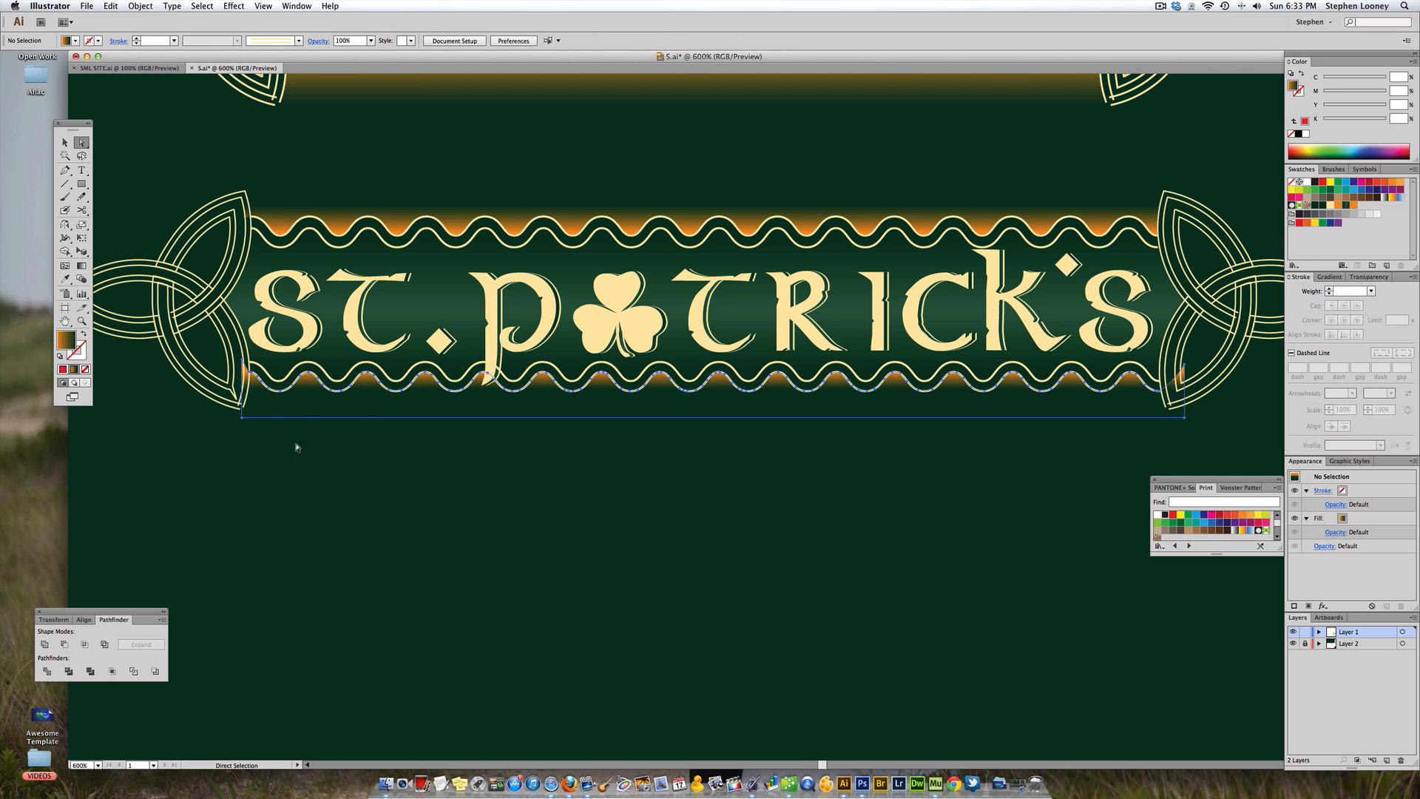
- Draw a closed Pen shape over the lower strip's left end, following the left knot's outer edge beside the waves
key(super+space)
drag(154, 278, 532, 528)
click(65, 171)
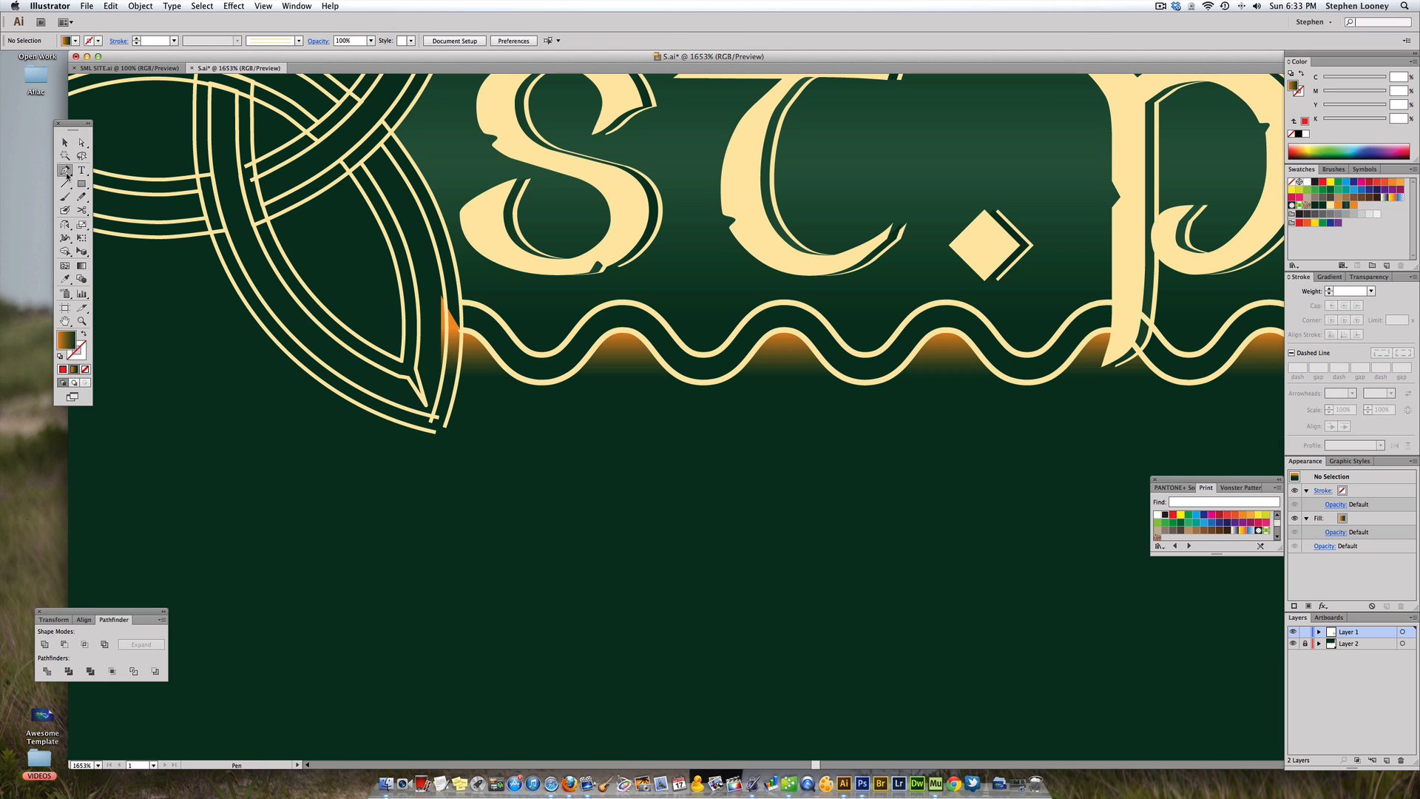
click(461, 323)
click(458, 378)
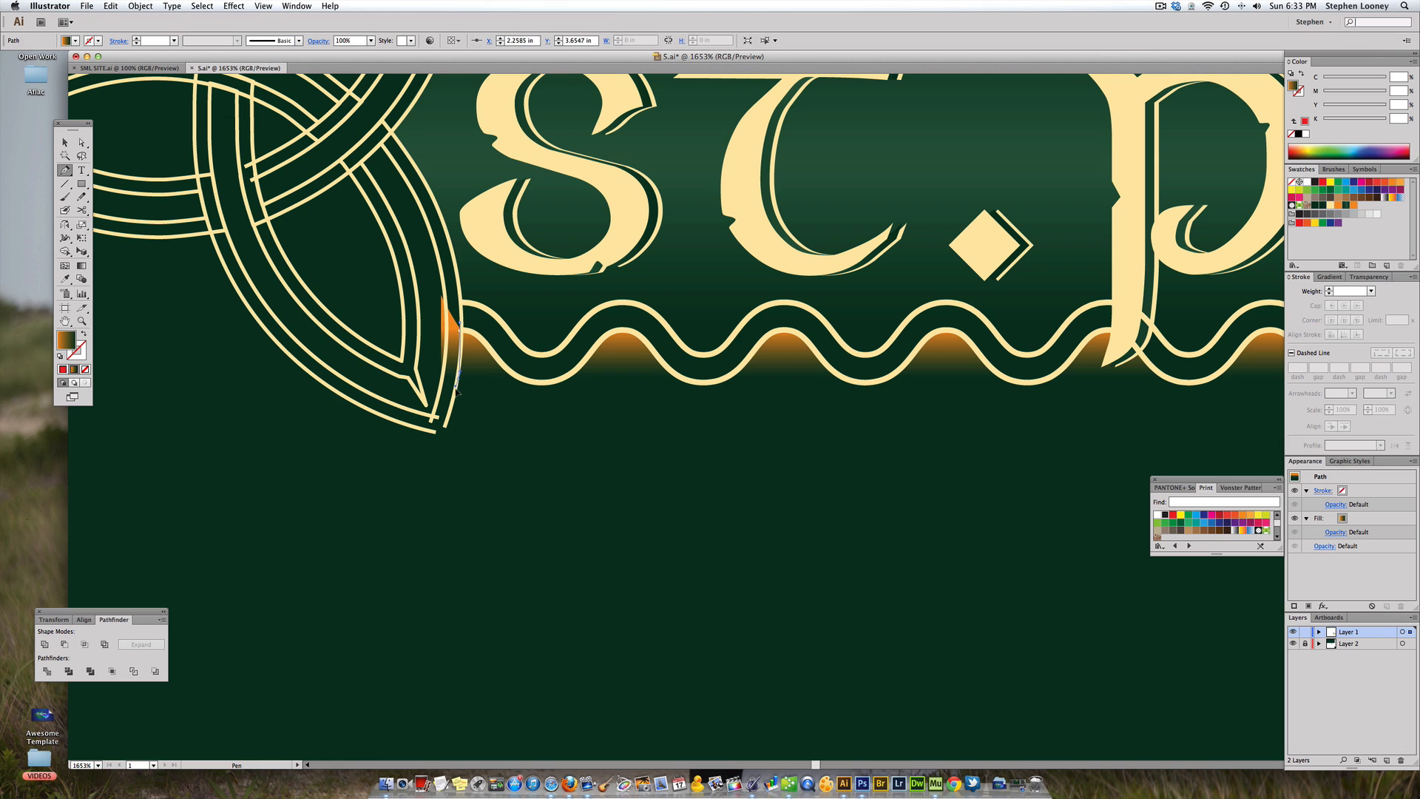
click(438, 419)
drag(395, 423, 389, 350)
drag(429, 271, 444, 265)
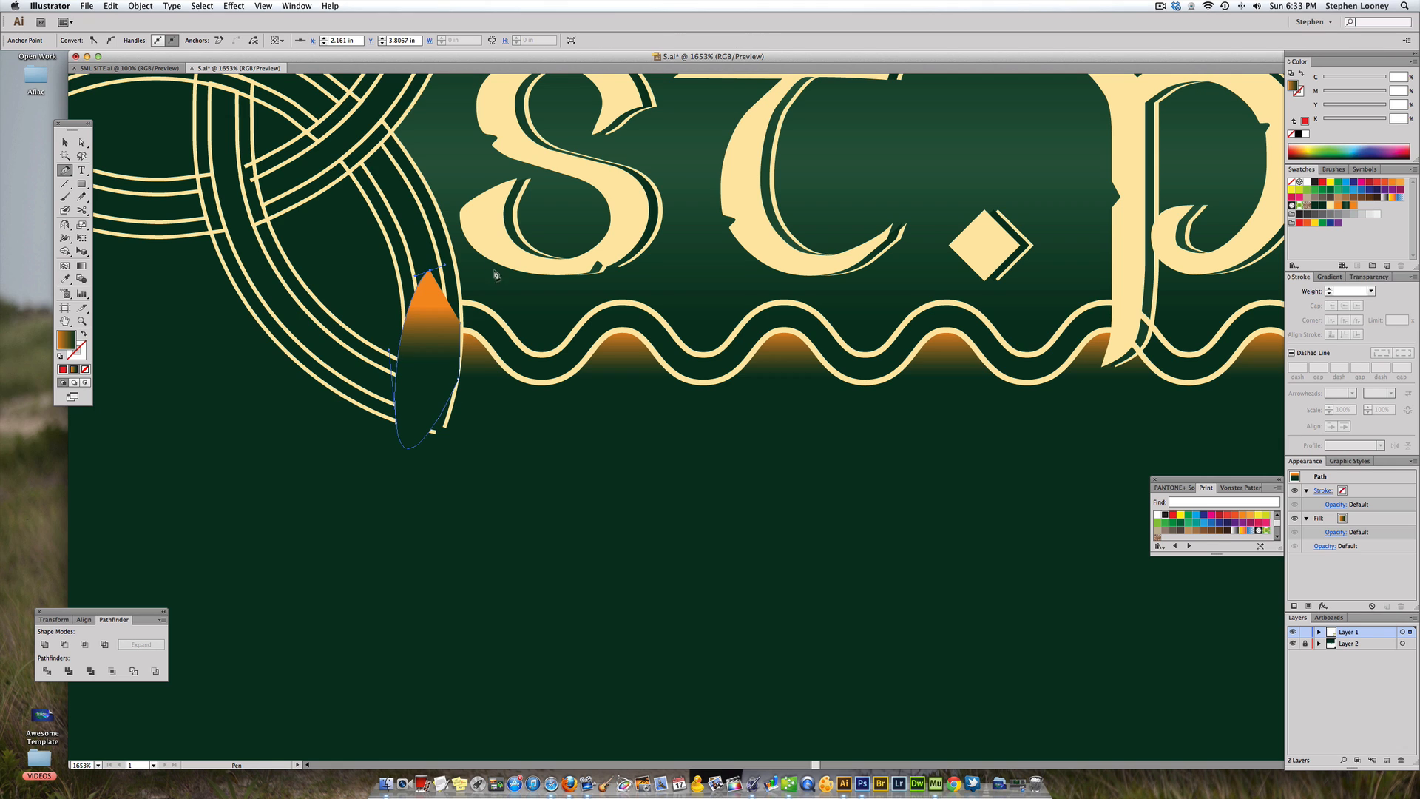
click(460, 324)
- Subtract the closed shape from the lower strip's left end with Minus Front and send the trimmed strip to the back
key(a)
shift+click(477, 364)
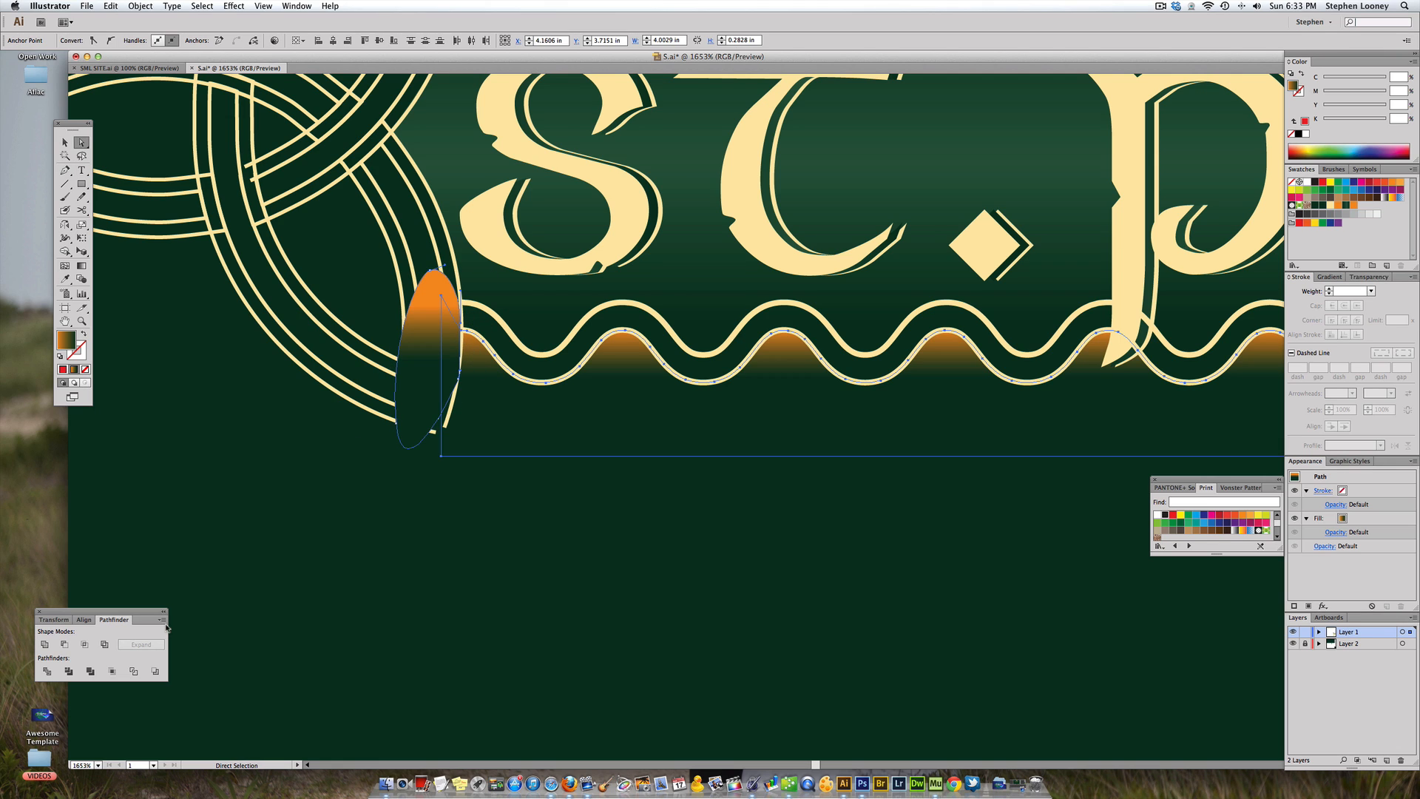
click(65, 645)
key(super+shift+a)
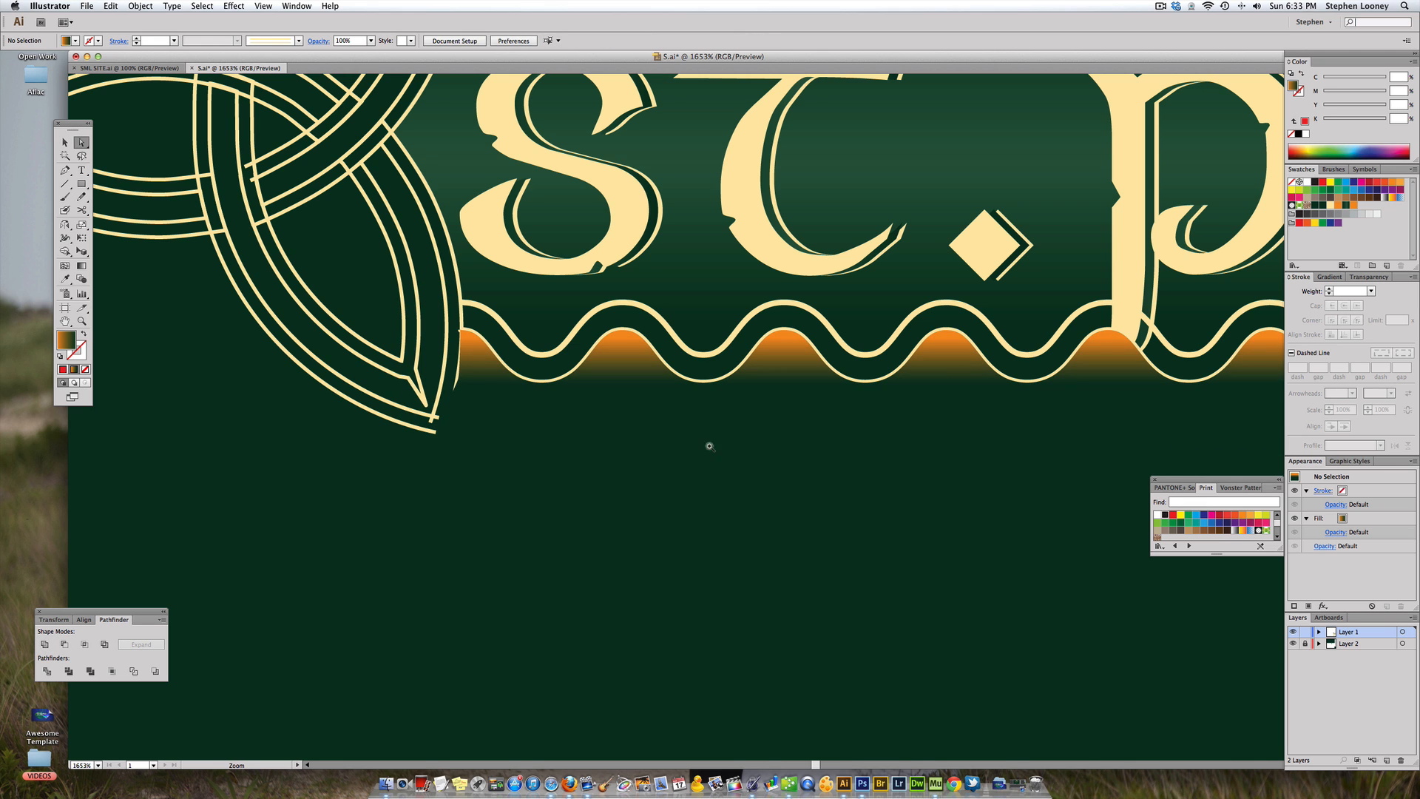
click(506, 397)
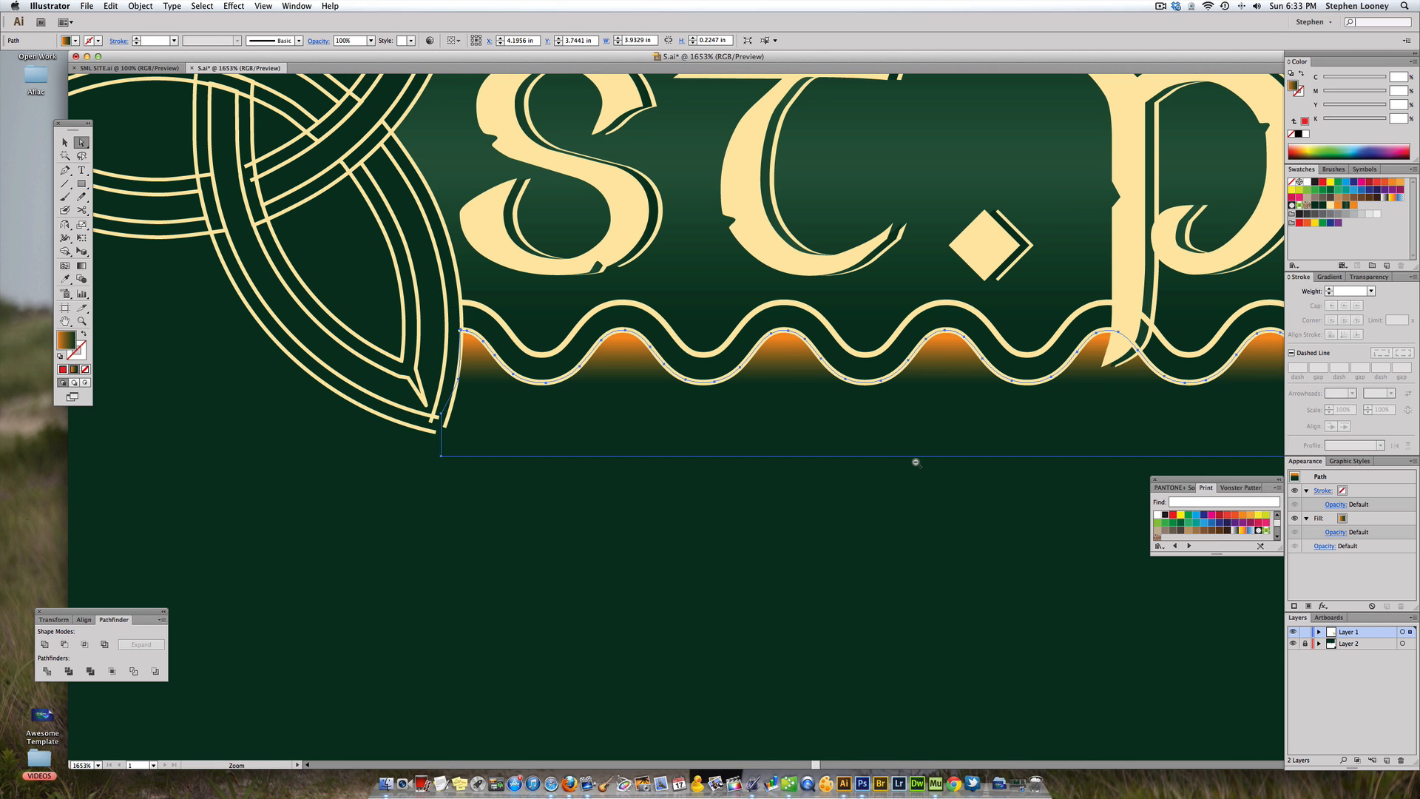
- Draw a closed Pen shape over the lower strip's right end, following the right knot's outer edge beside the waves
alt+super+click(916, 462)
alt+super+click(915, 464)
alt+super+click(898, 473)
alt+super+click(896, 472)
drag(750, 372, 511, 389)
click(944, 365)
drag(790, 225, 974, 469)
click(66, 171)
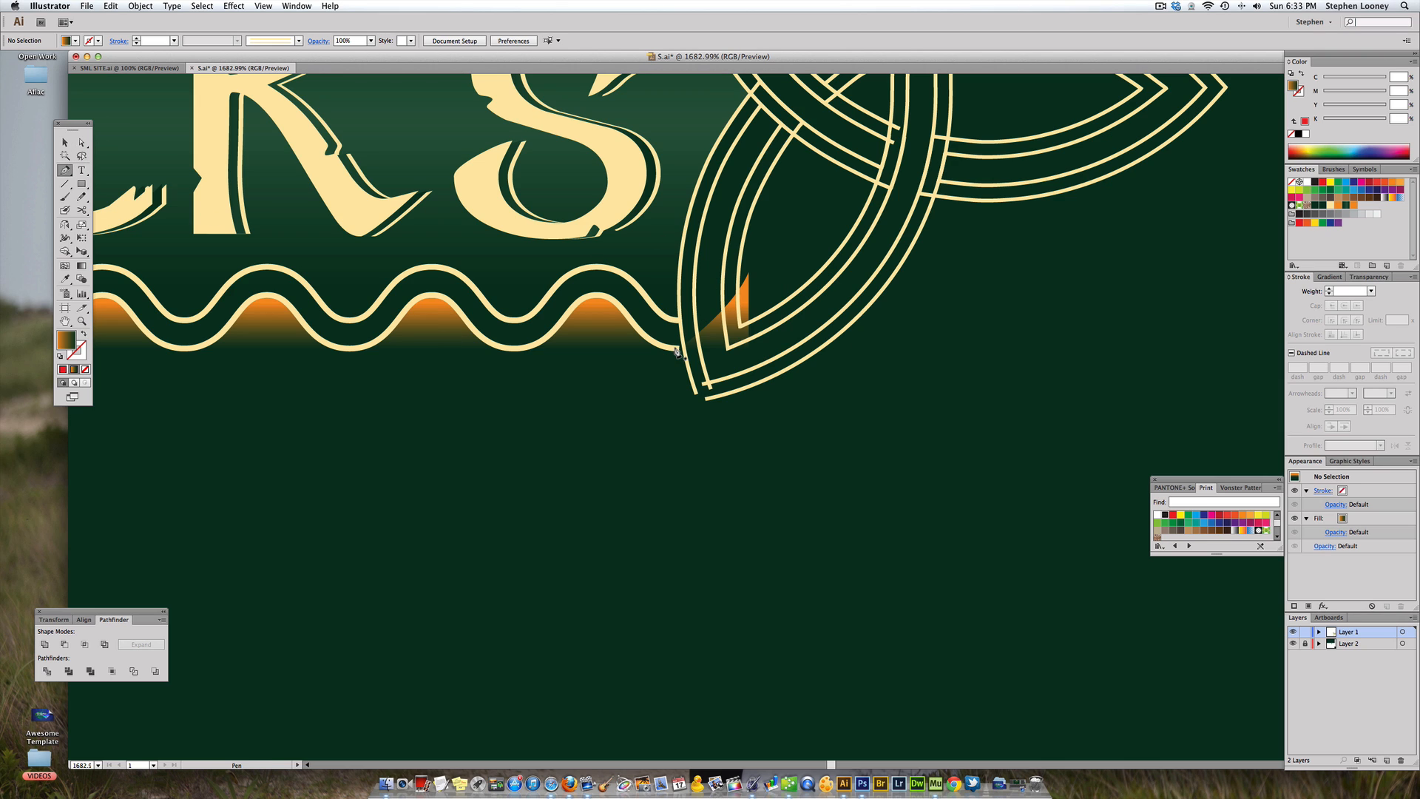
click(680, 332)
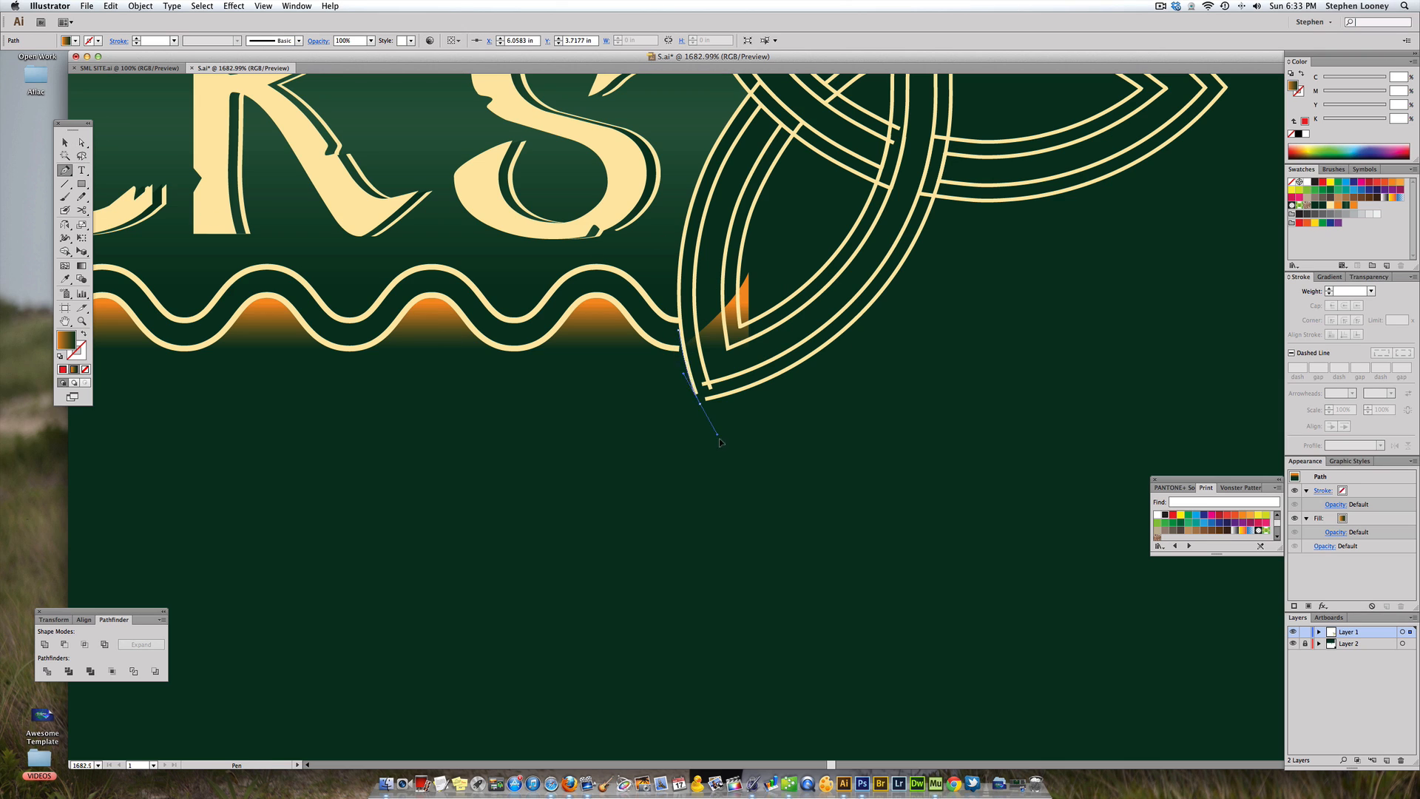
drag(720, 438, 721, 440)
drag(811, 474, 825, 452)
drag(817, 241, 706, 206)
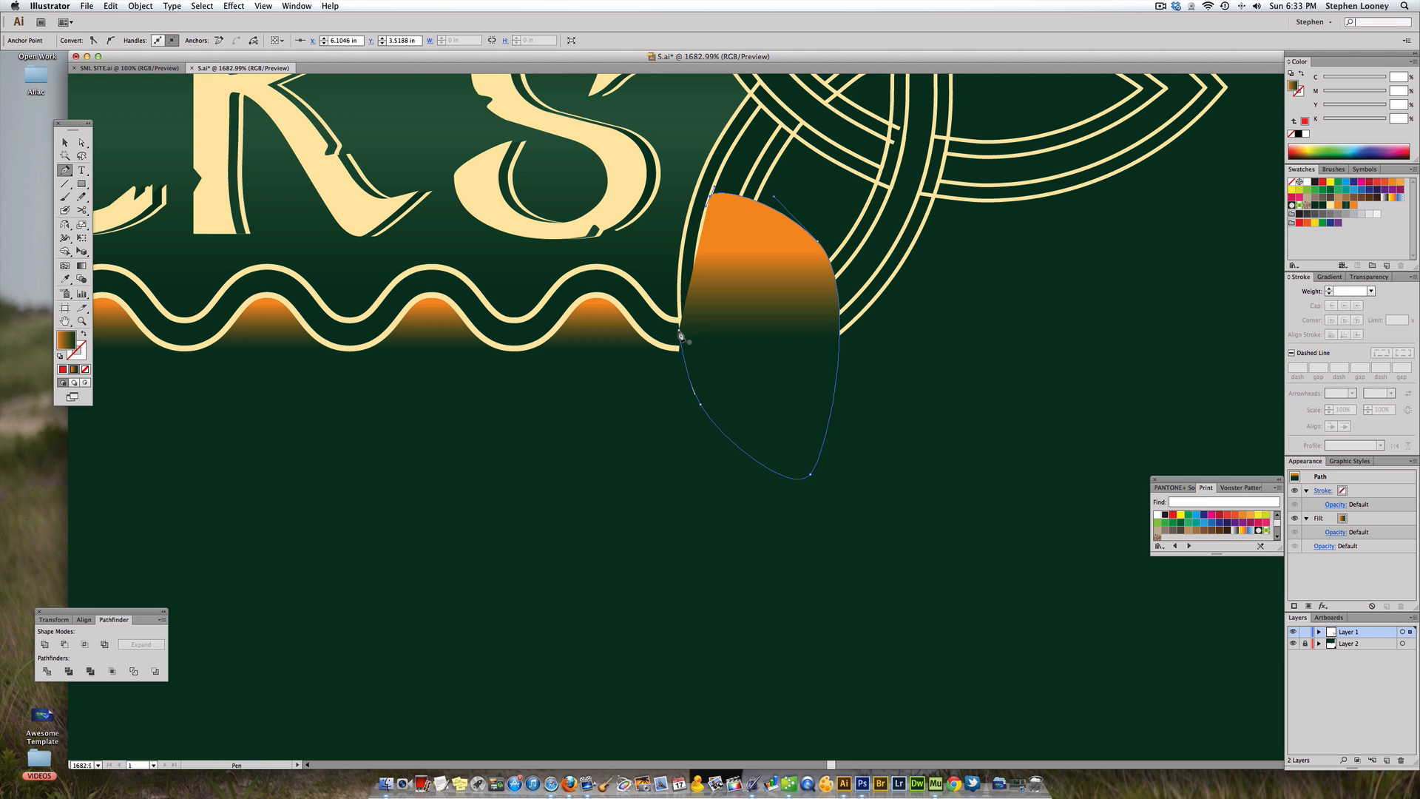
drag(680, 333, 697, 417)
- Subtract the closed shape from the lower strip's right end with Minus Front, send the strip to the back and deselect it
key(a)
shift+click(587, 343)
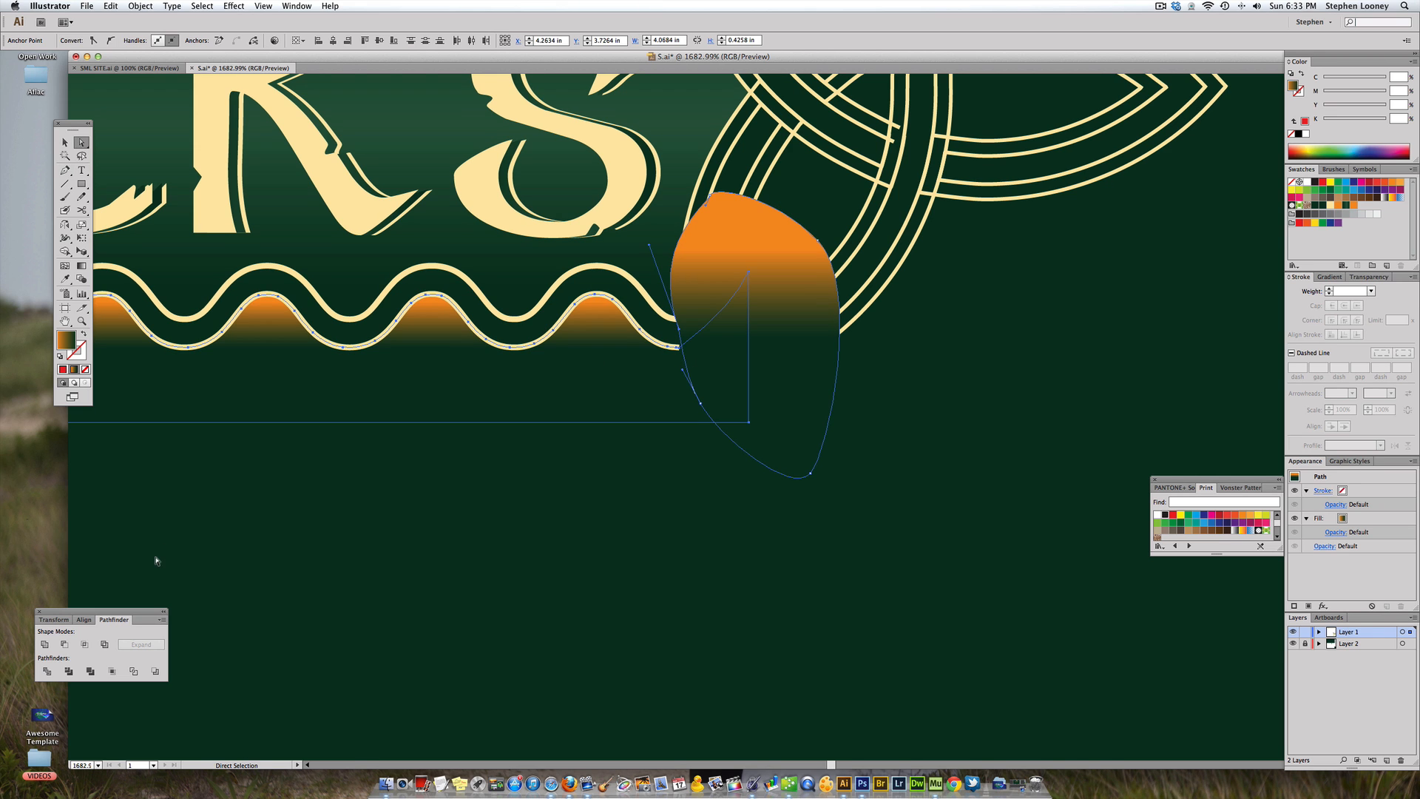
click(64, 642)
click(481, 374)
key(super+minus)
key(super+minus)
key(super+minus)
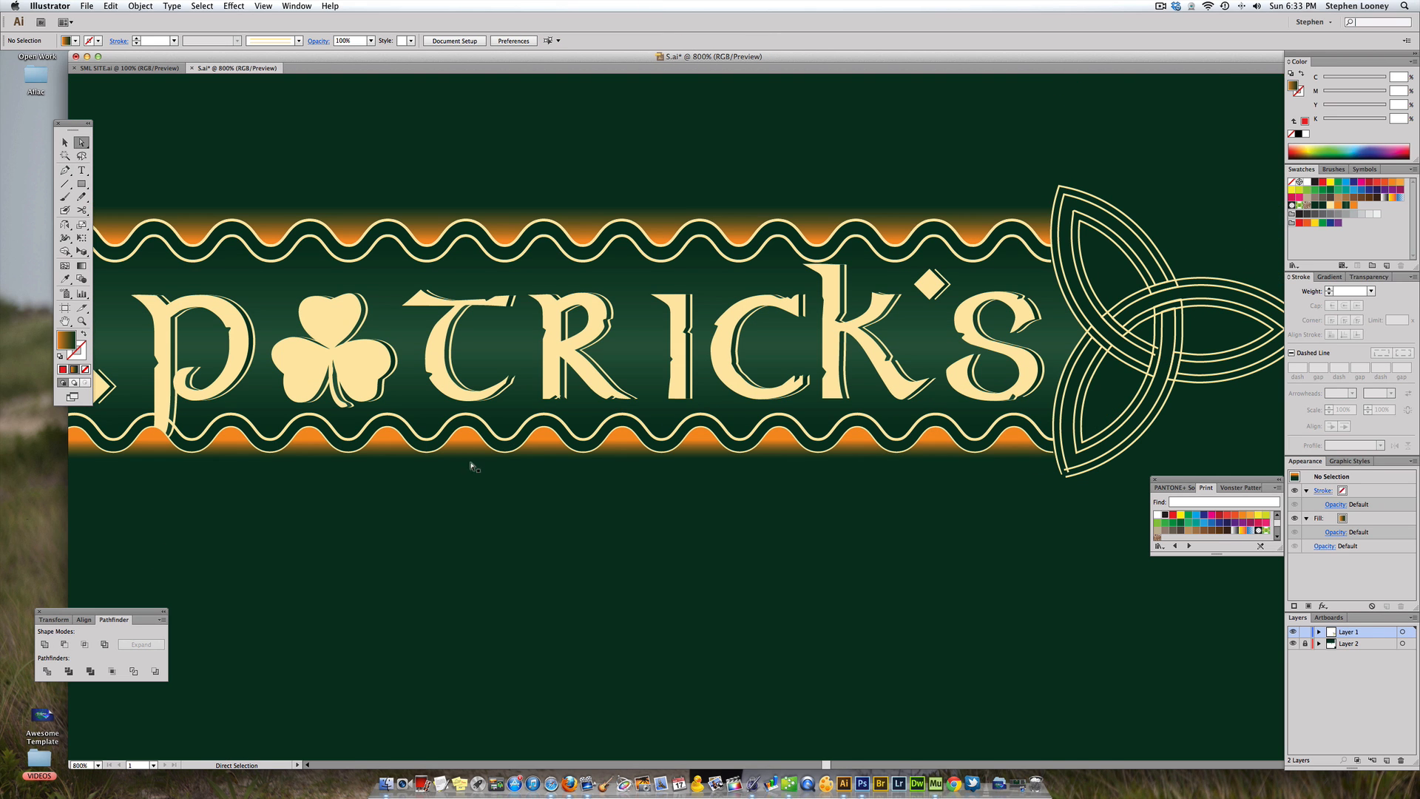
click(470, 466)
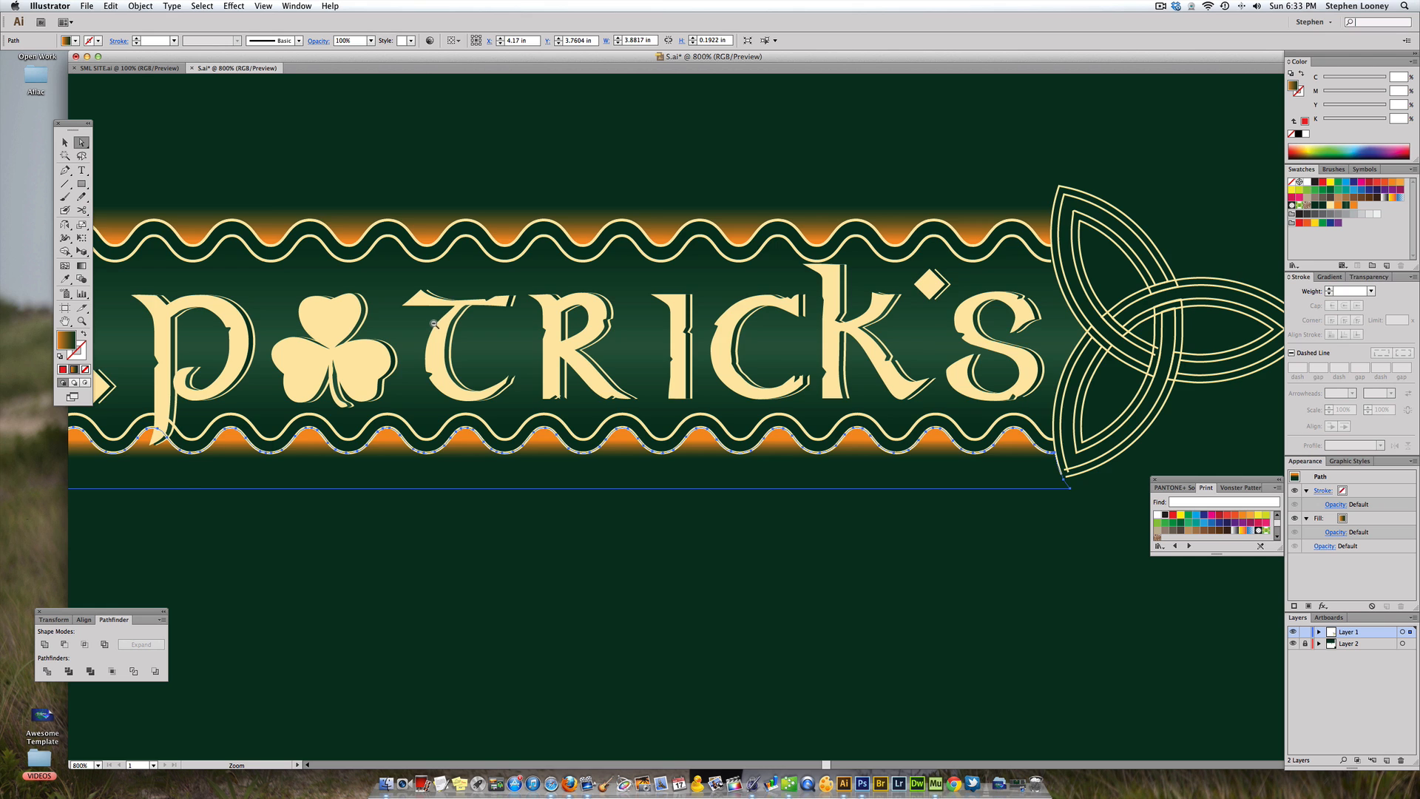
alt+super+click(434, 324)
scroll(543, 659, right, 1)
click(542, 659)
- Draw a closed orange-gradient Pen shape filling the inner opening of the left knot's upper leaf
alt+super+click(509, 552)
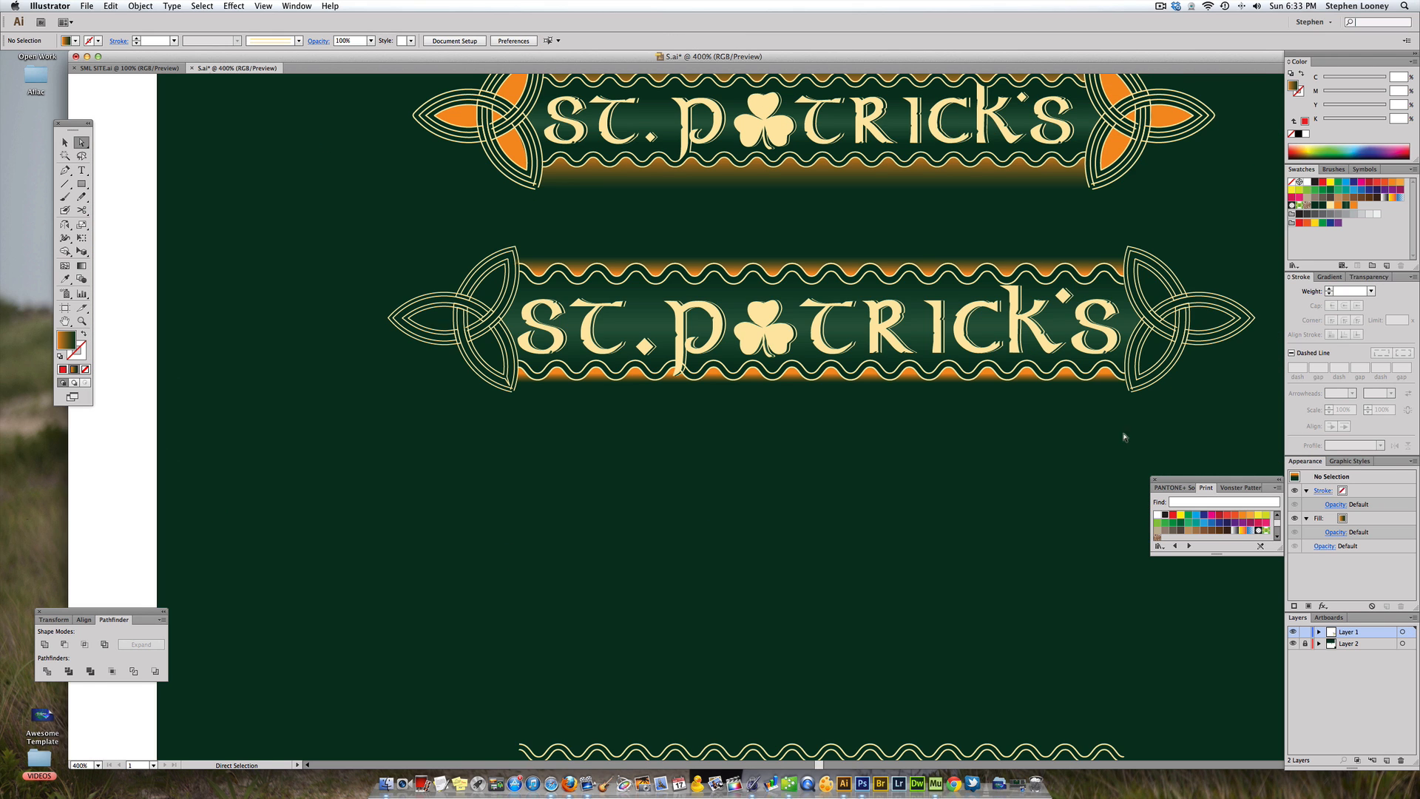
drag(854, 438, 823, 462)
drag(765, 306, 700, 381)
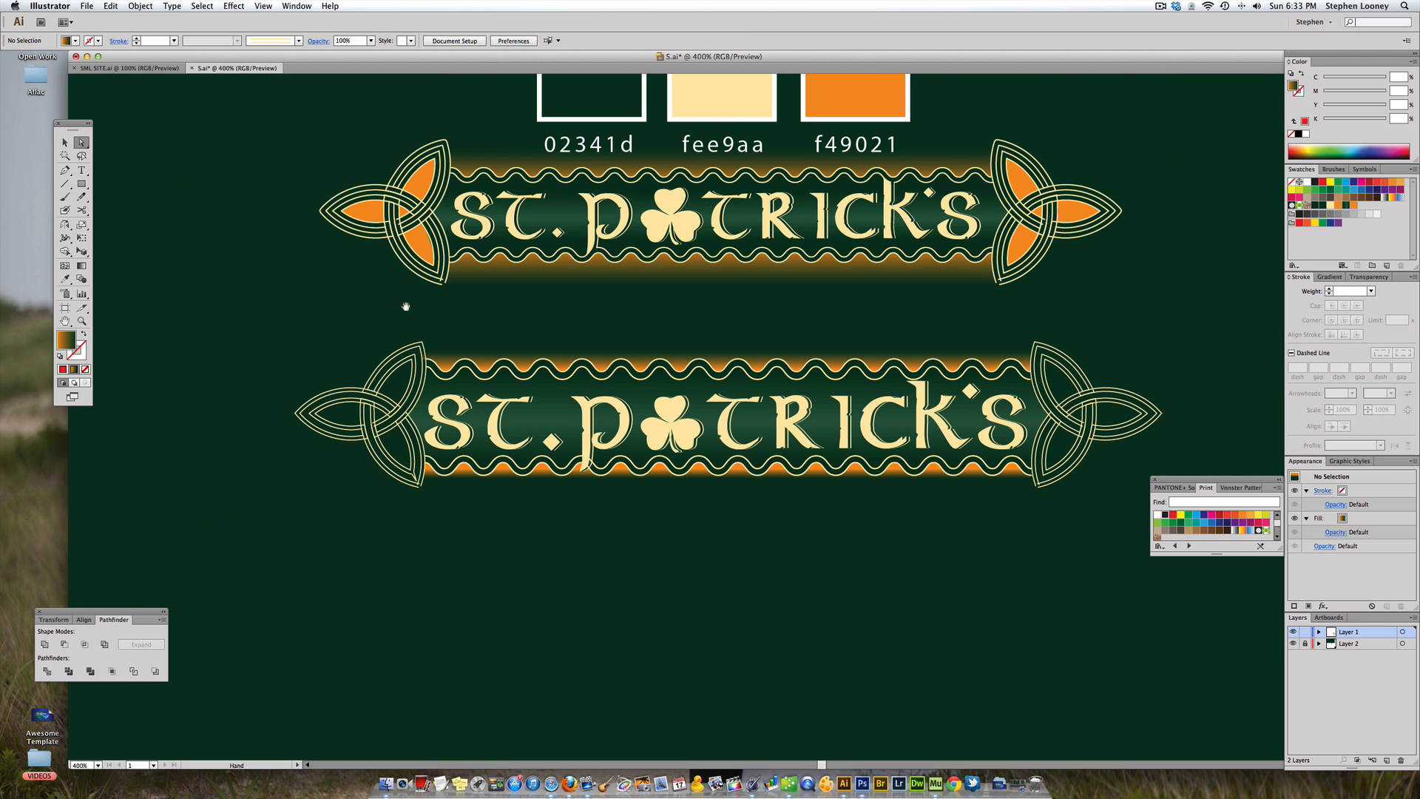
key(p)
drag(257, 264, 552, 532)
drag(452, 175, 833, 615)
click(761, 296)
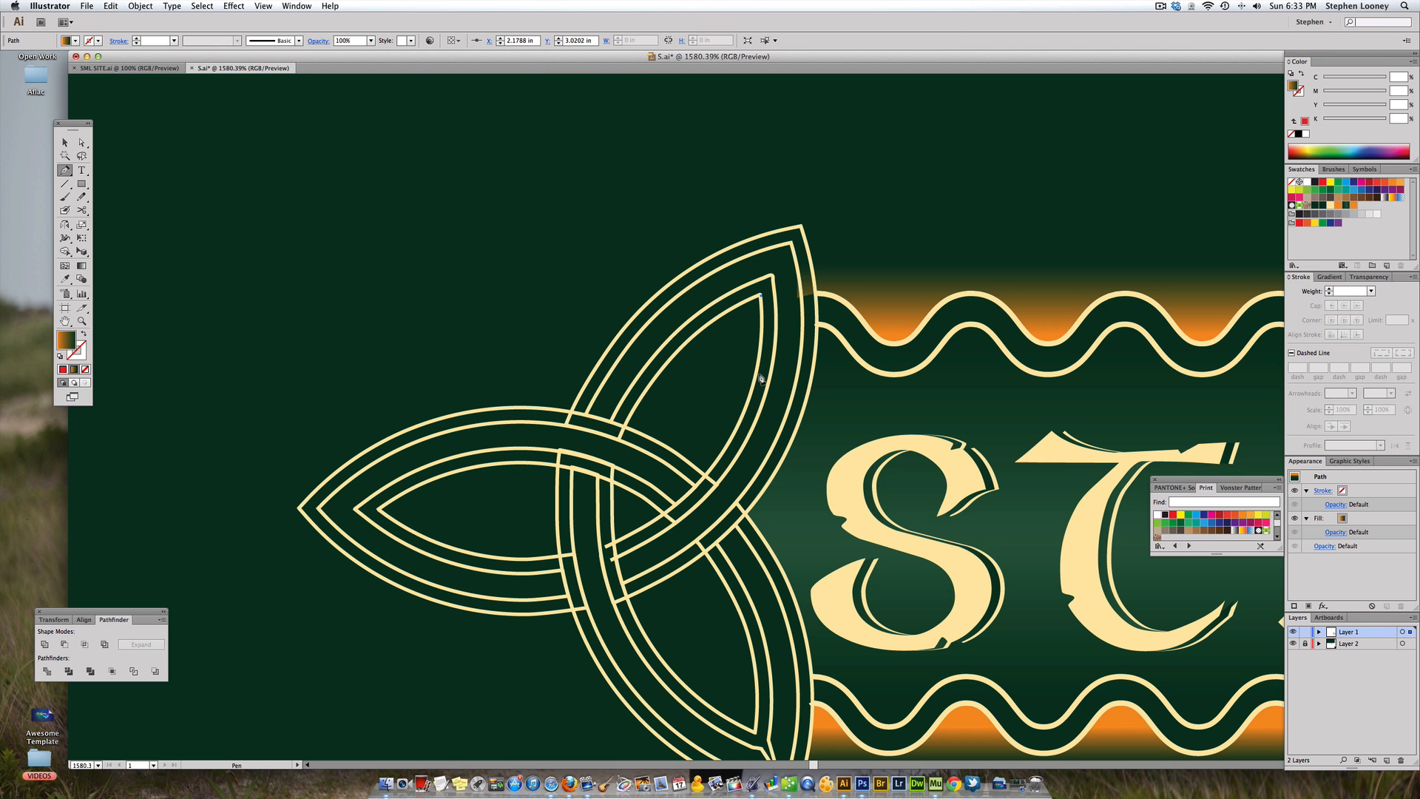
drag(755, 385, 656, 442)
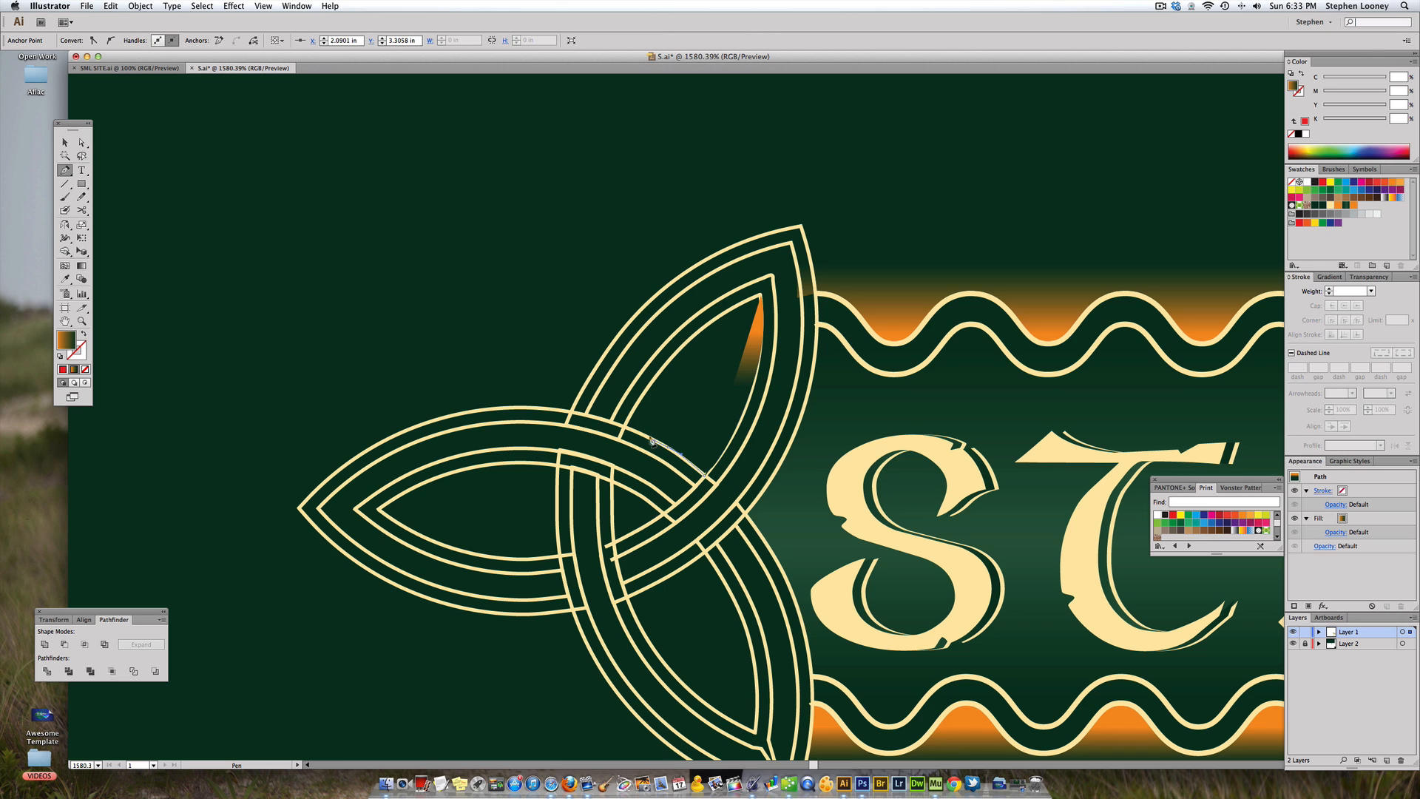
click(625, 427)
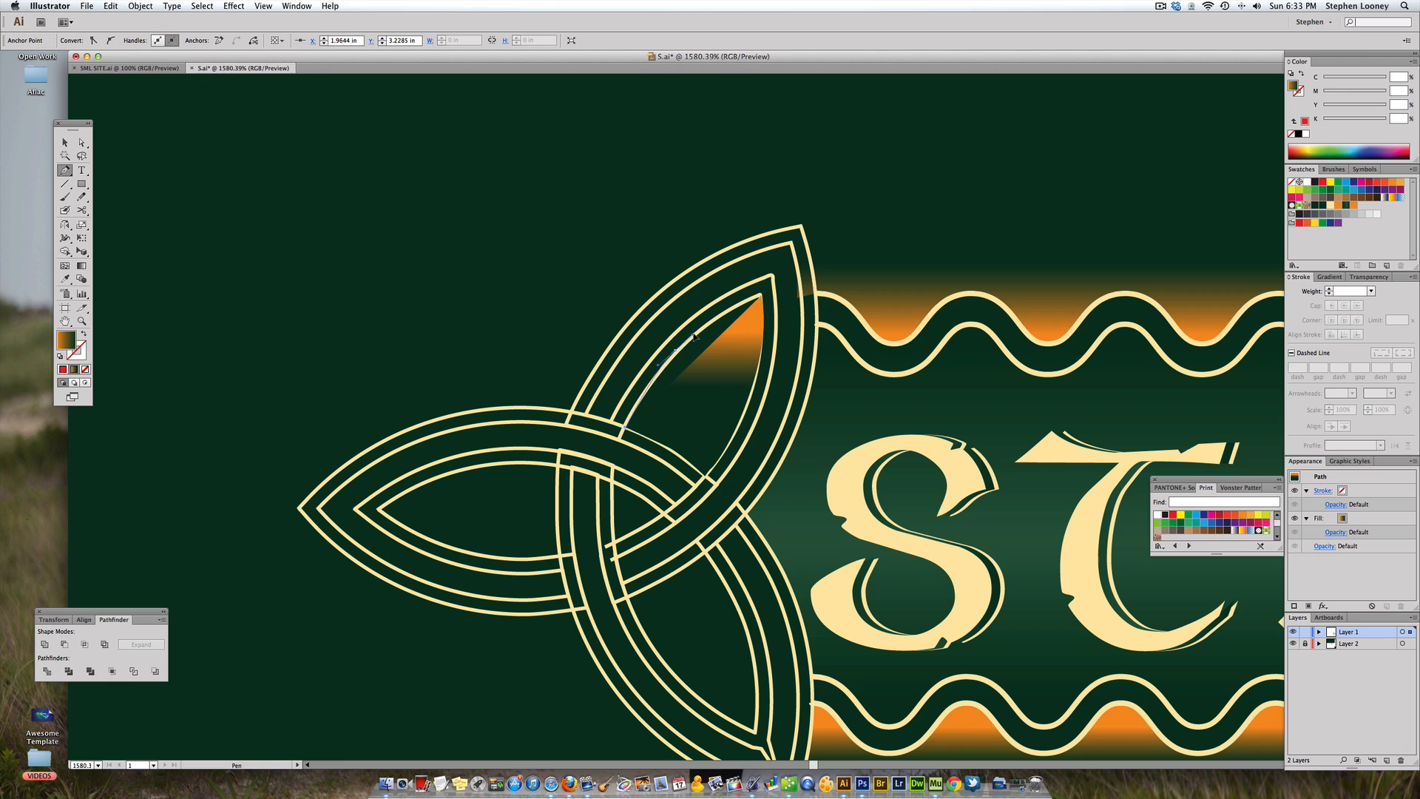
drag(648, 387, 656, 380)
click(757, 302)
drag(762, 296, 817, 283)
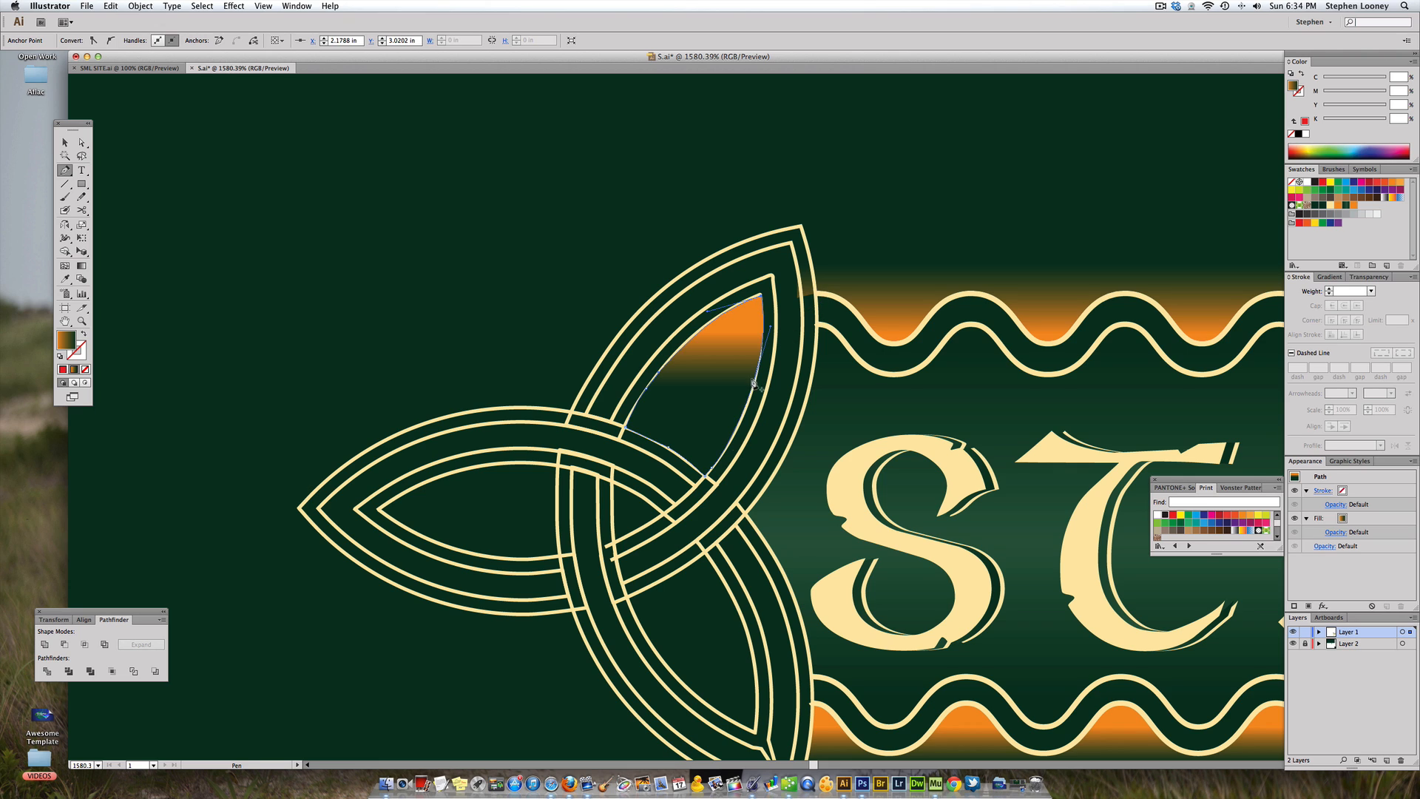
- Draw a closed orange-gradient Pen shape filling the inner opening of the left knot's lower leaf
scroll(762, 542, down, 3)
scroll(762, 542, right, 2)
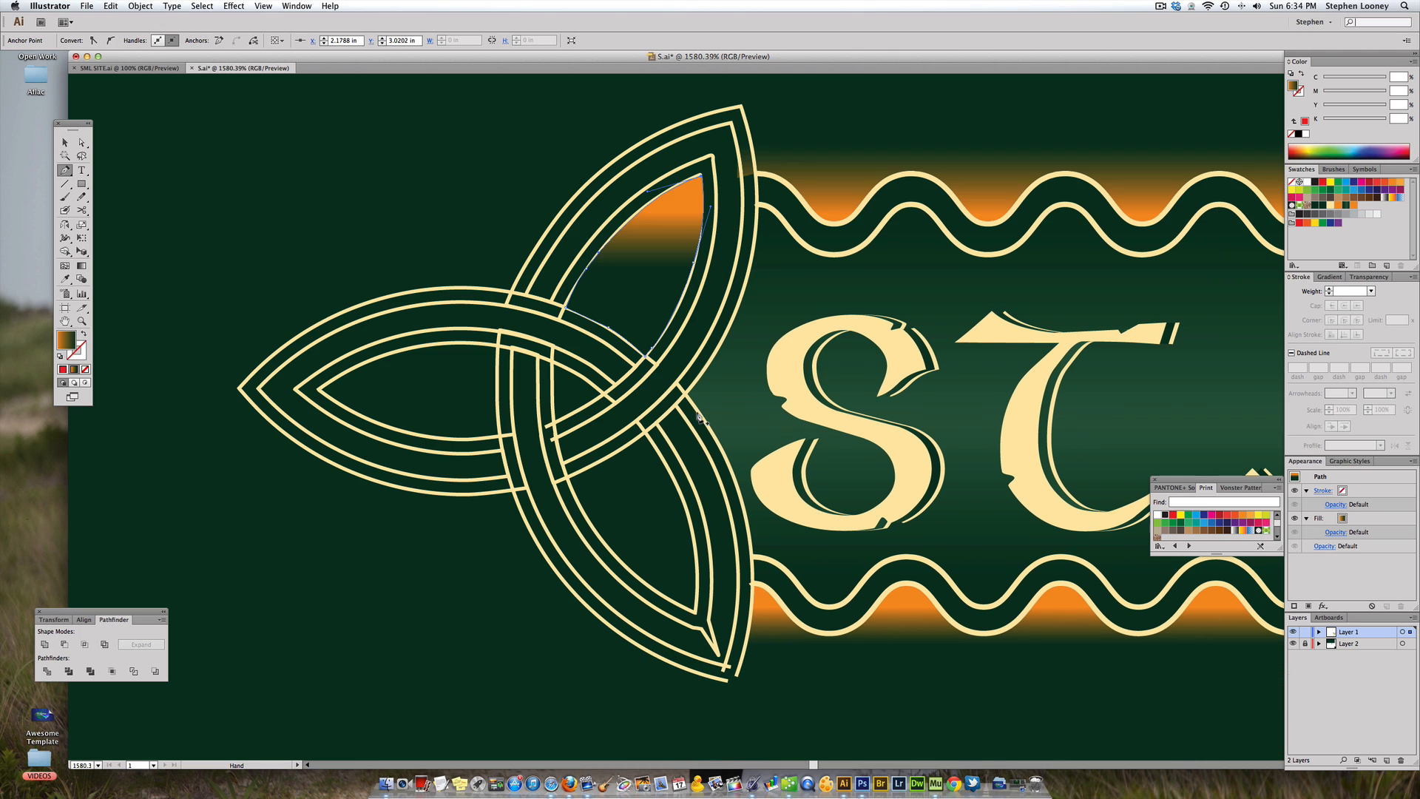
click(647, 432)
drag(692, 527, 697, 564)
click(696, 614)
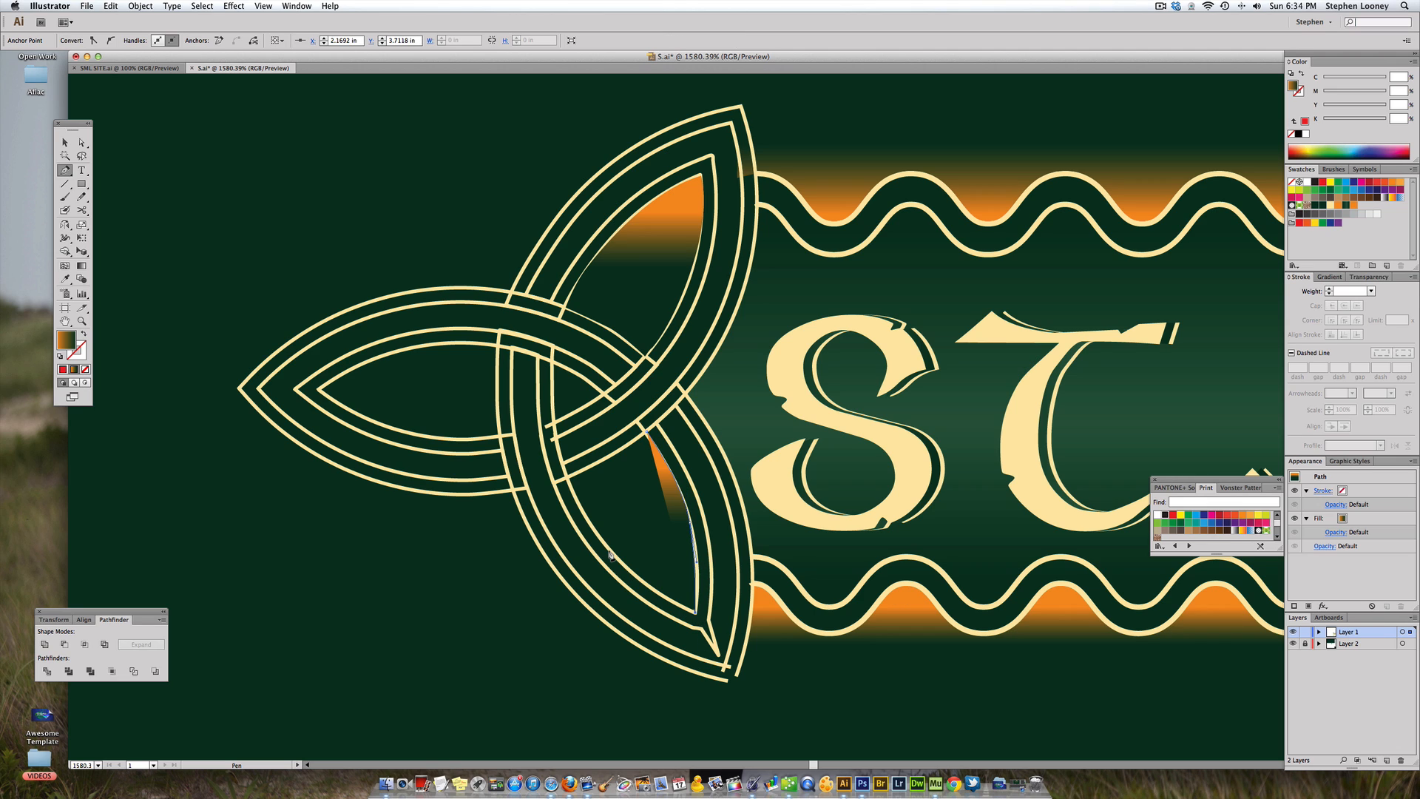
click(595, 528)
click(592, 522)
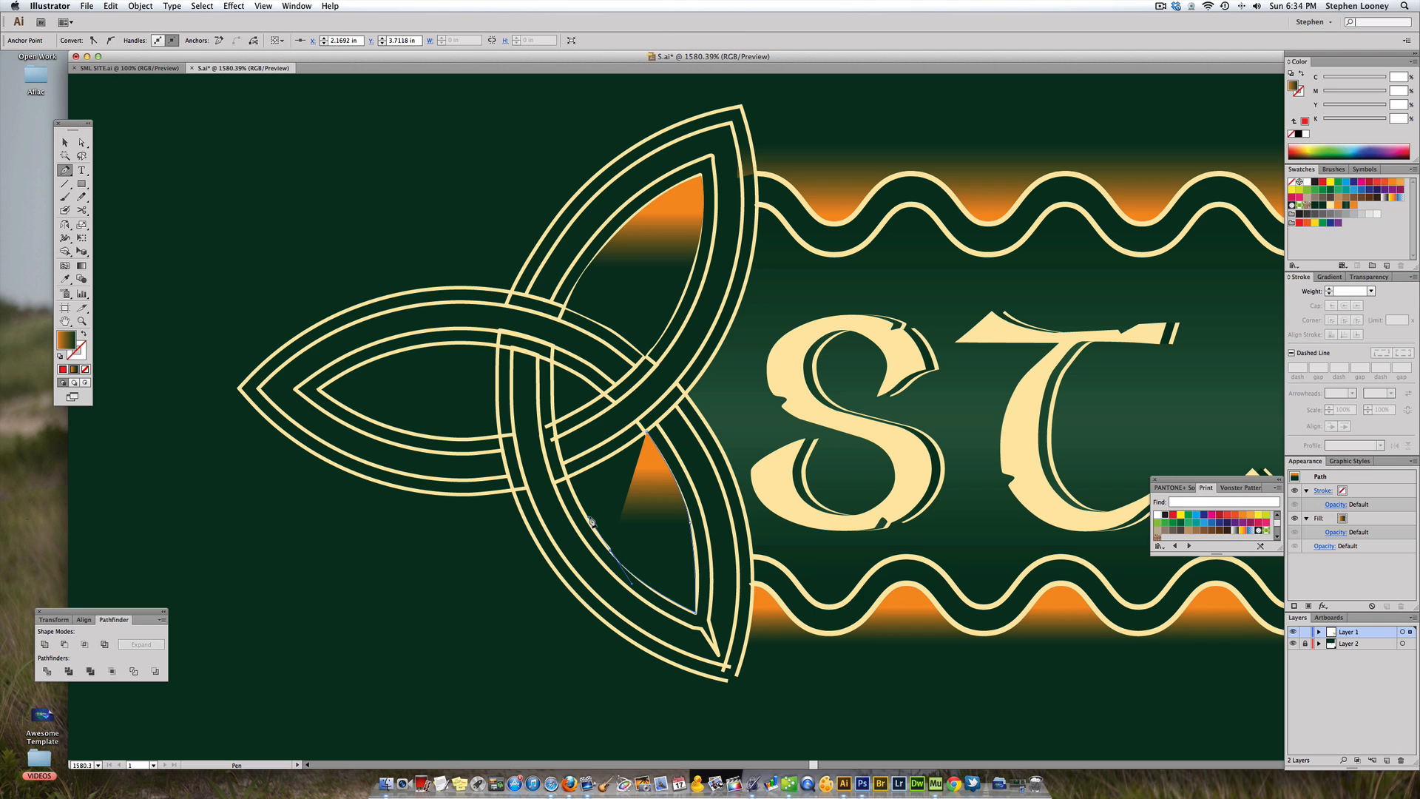
click(571, 482)
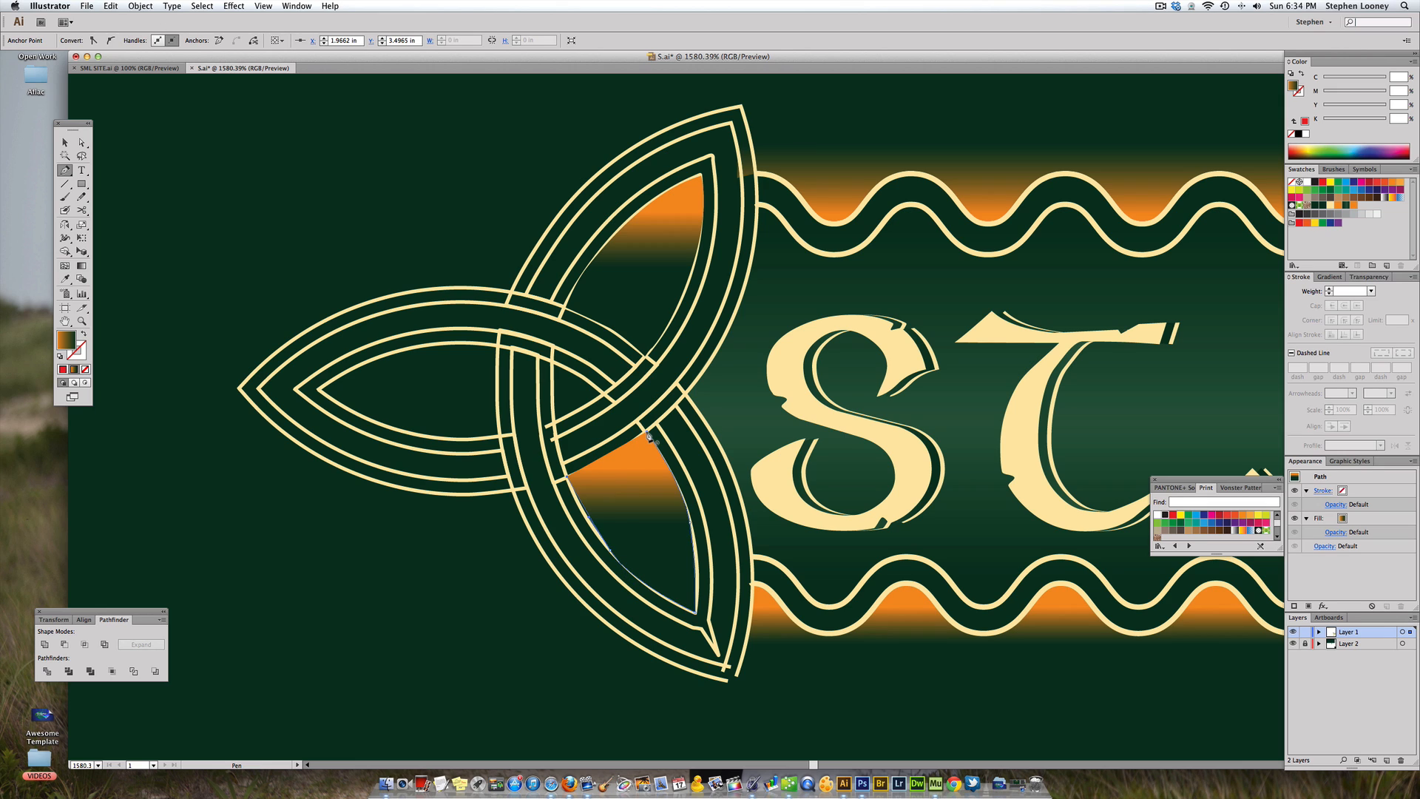
drag(649, 436, 695, 395)
- Draw a closed orange-gradient Pen shape filling the inner opening of the left knot's outward-pointing side leaf
scroll(507, 326, right, 1)
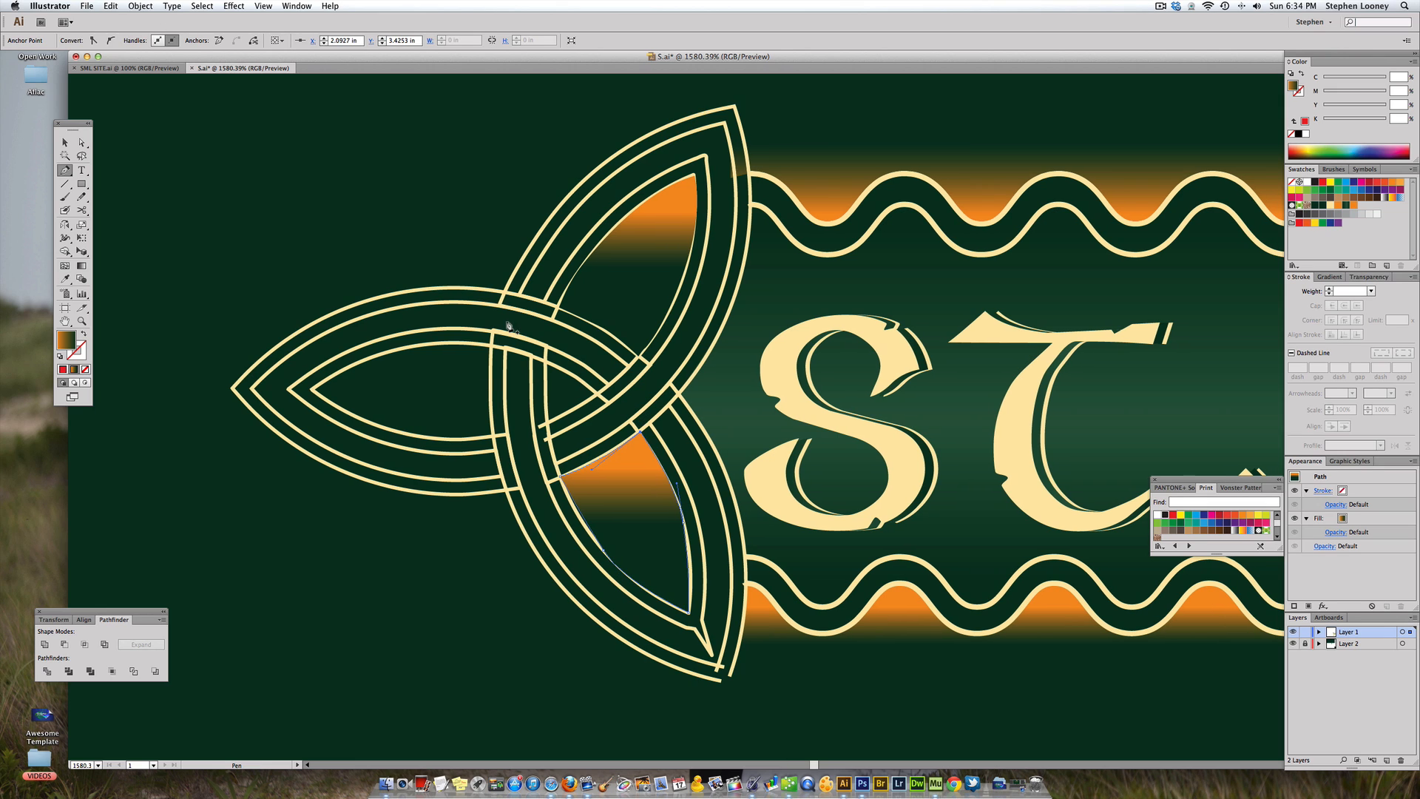
click(492, 346)
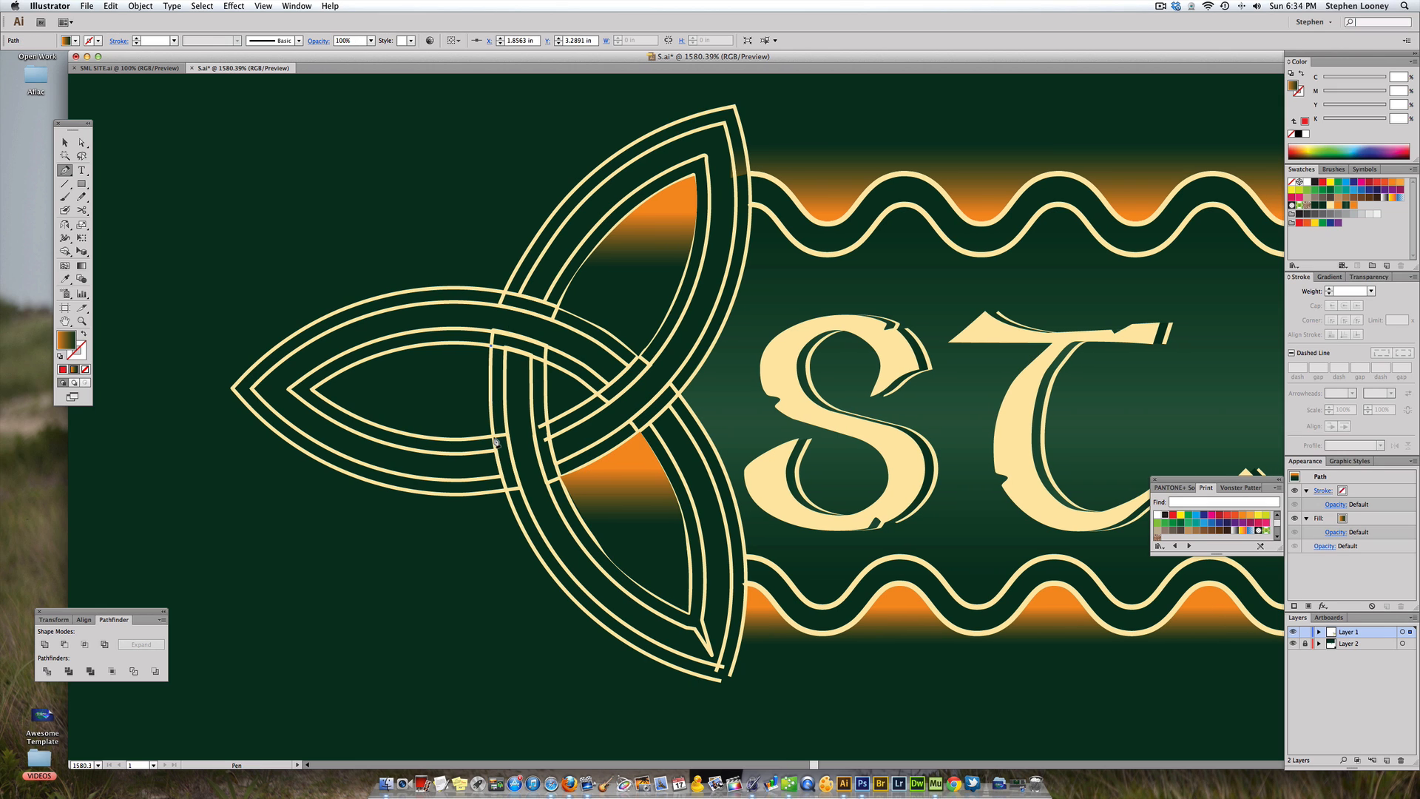
click(494, 437)
key(super+z)
drag(491, 426, 493, 436)
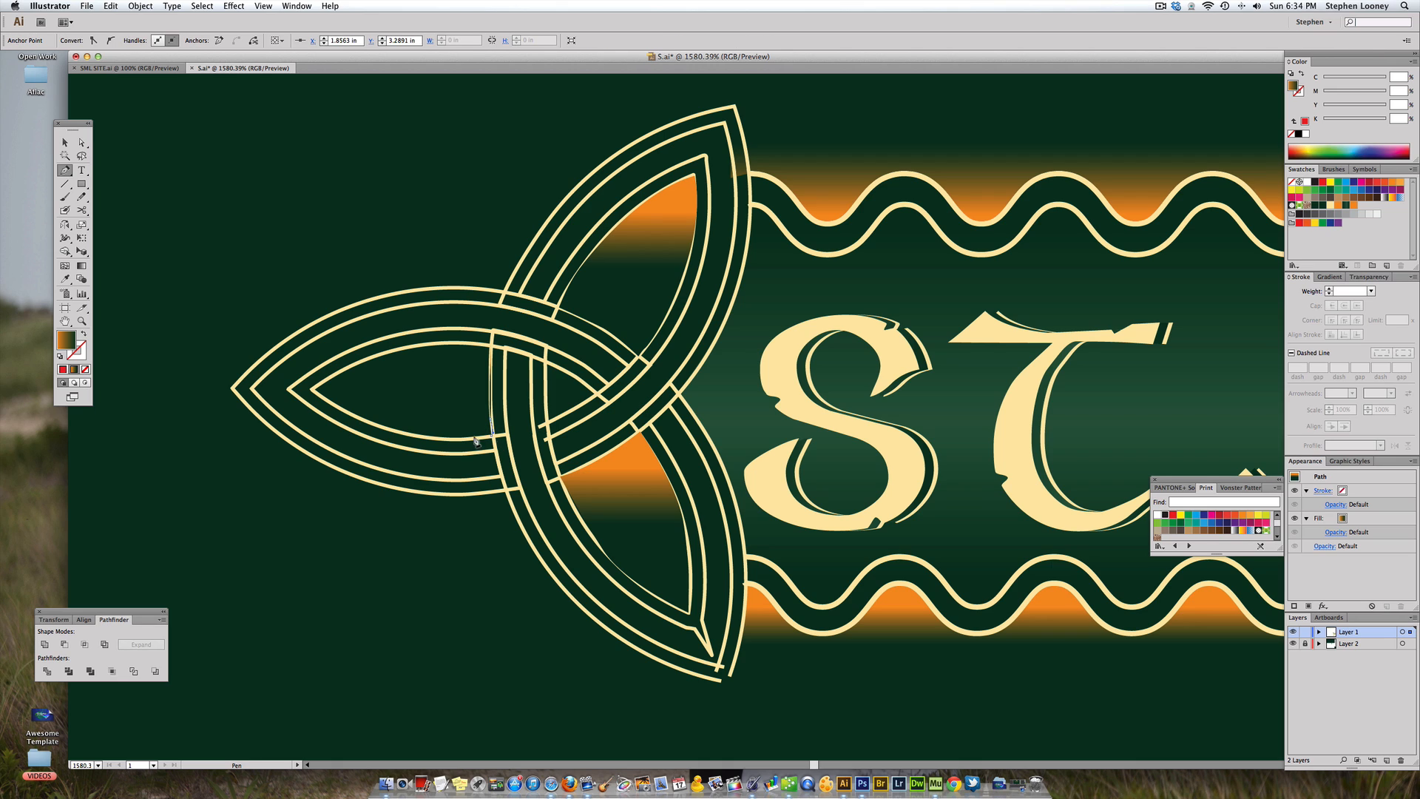
drag(385, 428, 351, 414)
click(333, 403)
click(312, 391)
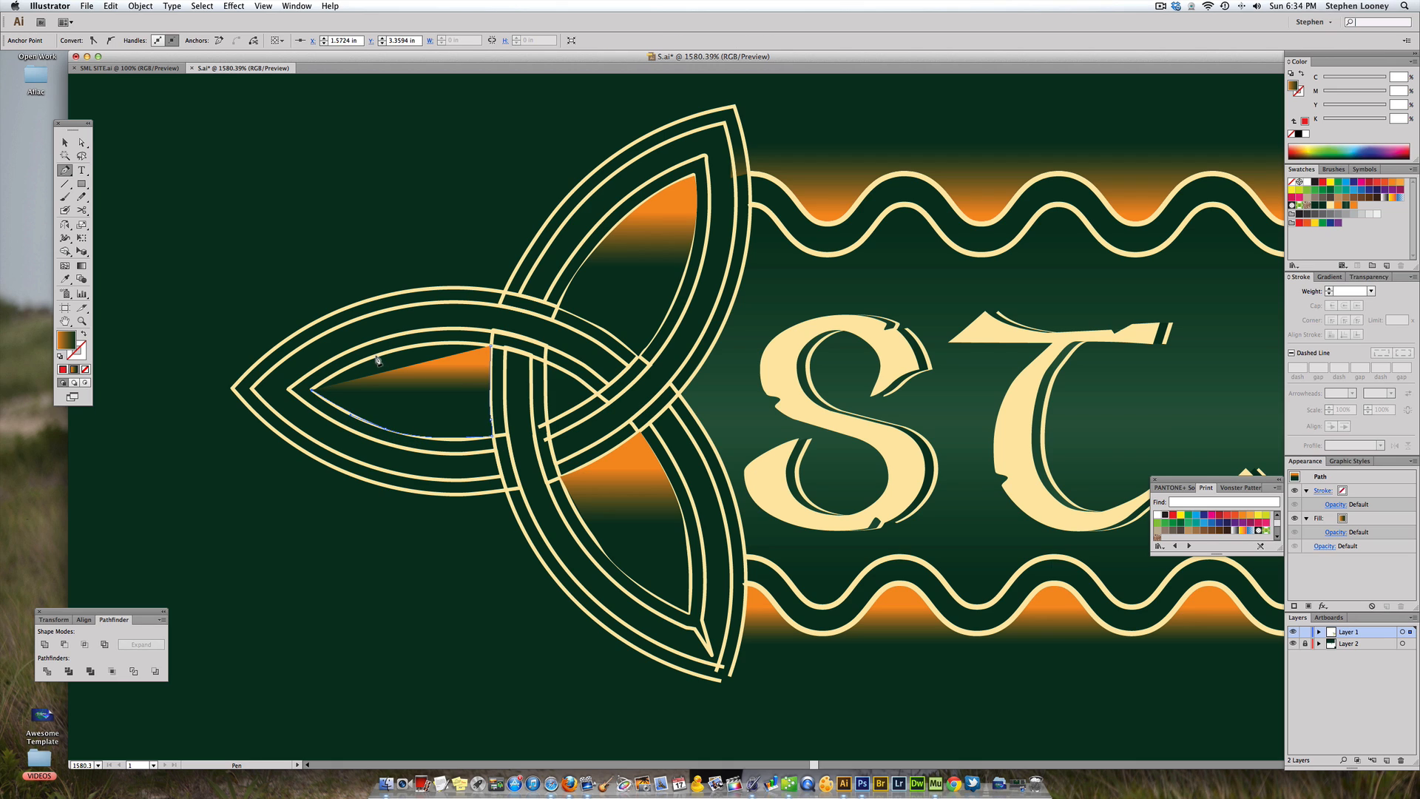
drag(378, 360, 403, 352)
click(492, 346)
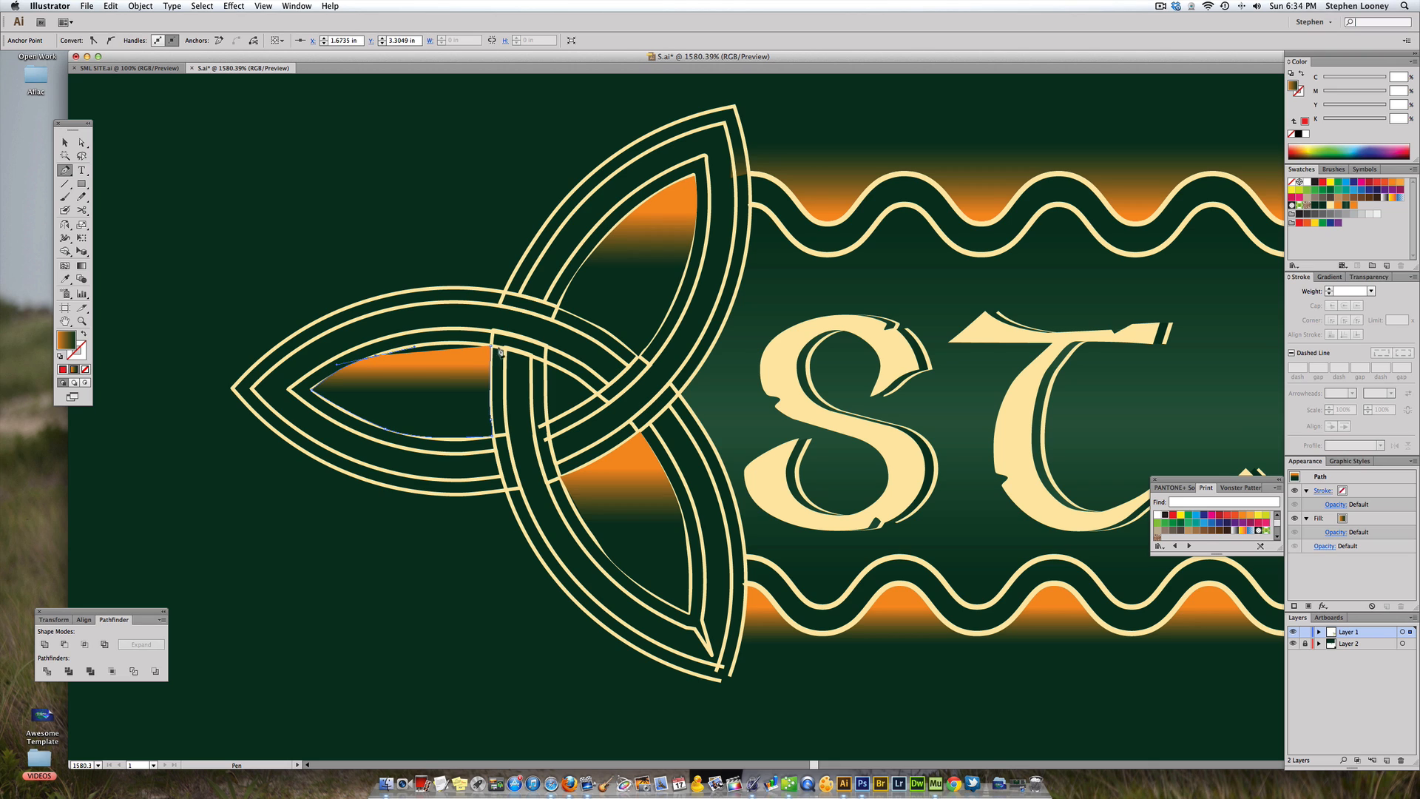
drag(494, 348, 539, 353)
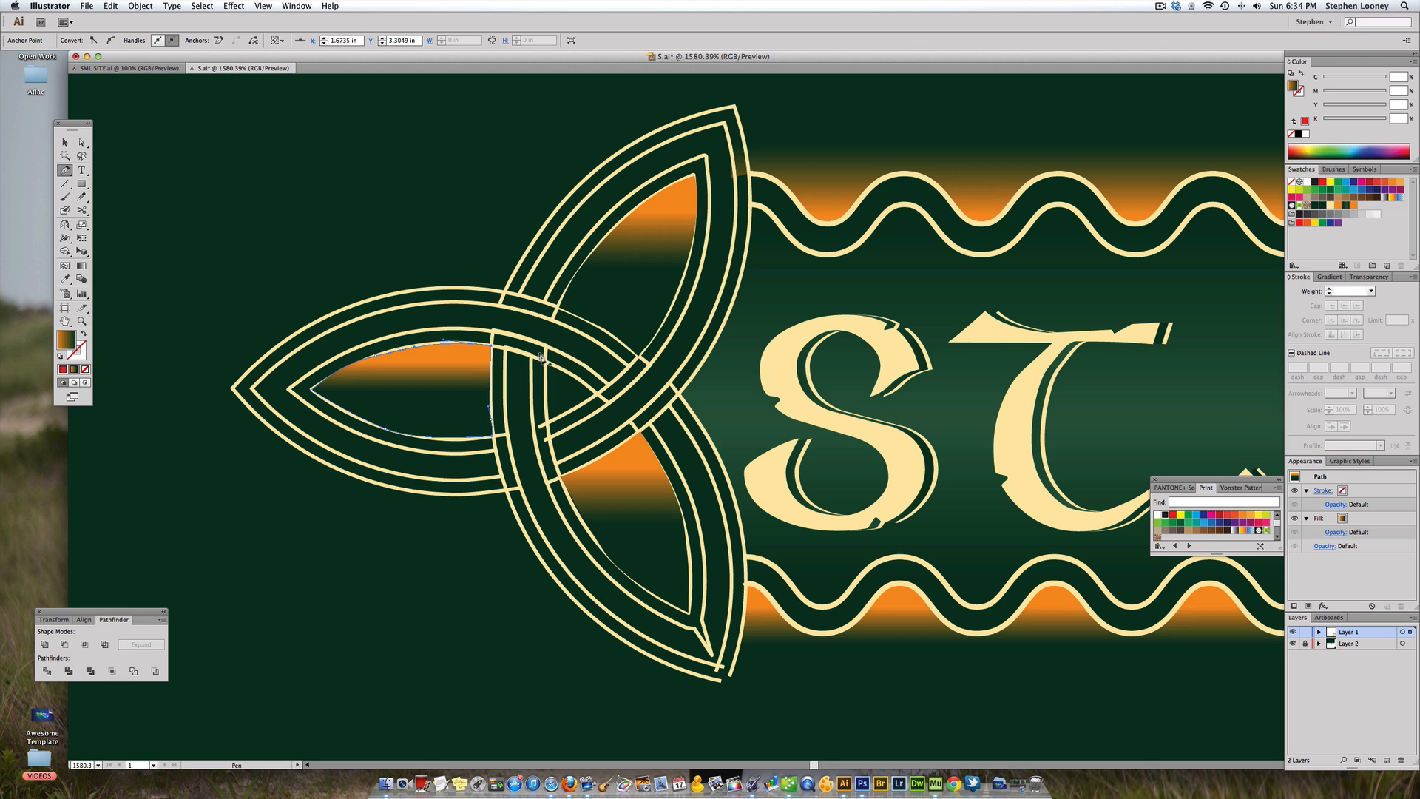
- Recolor the left knot's three leaf fills with the solid orange swatch, send them to the back and deselect them
click(64, 142)
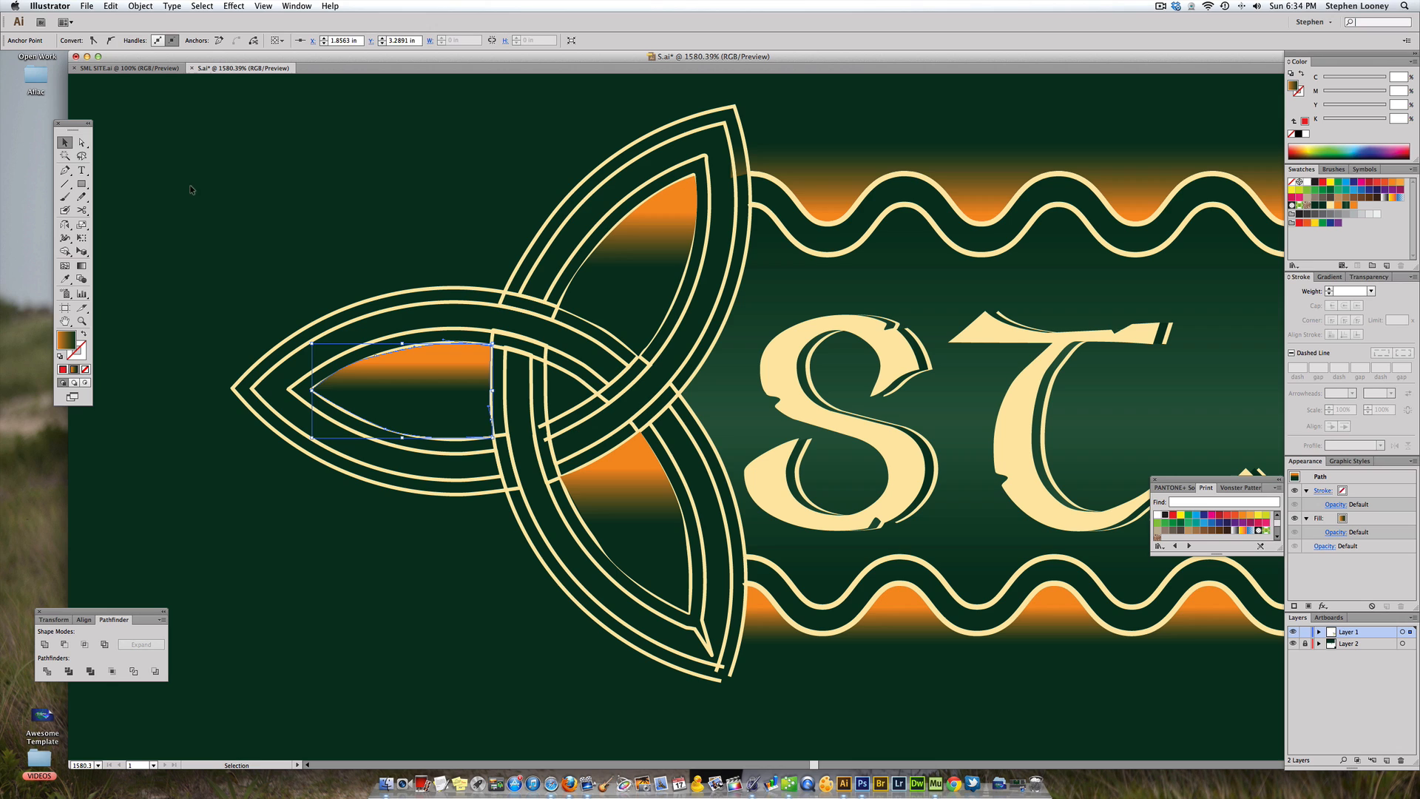
shift+click(575, 260)
shift+click(615, 471)
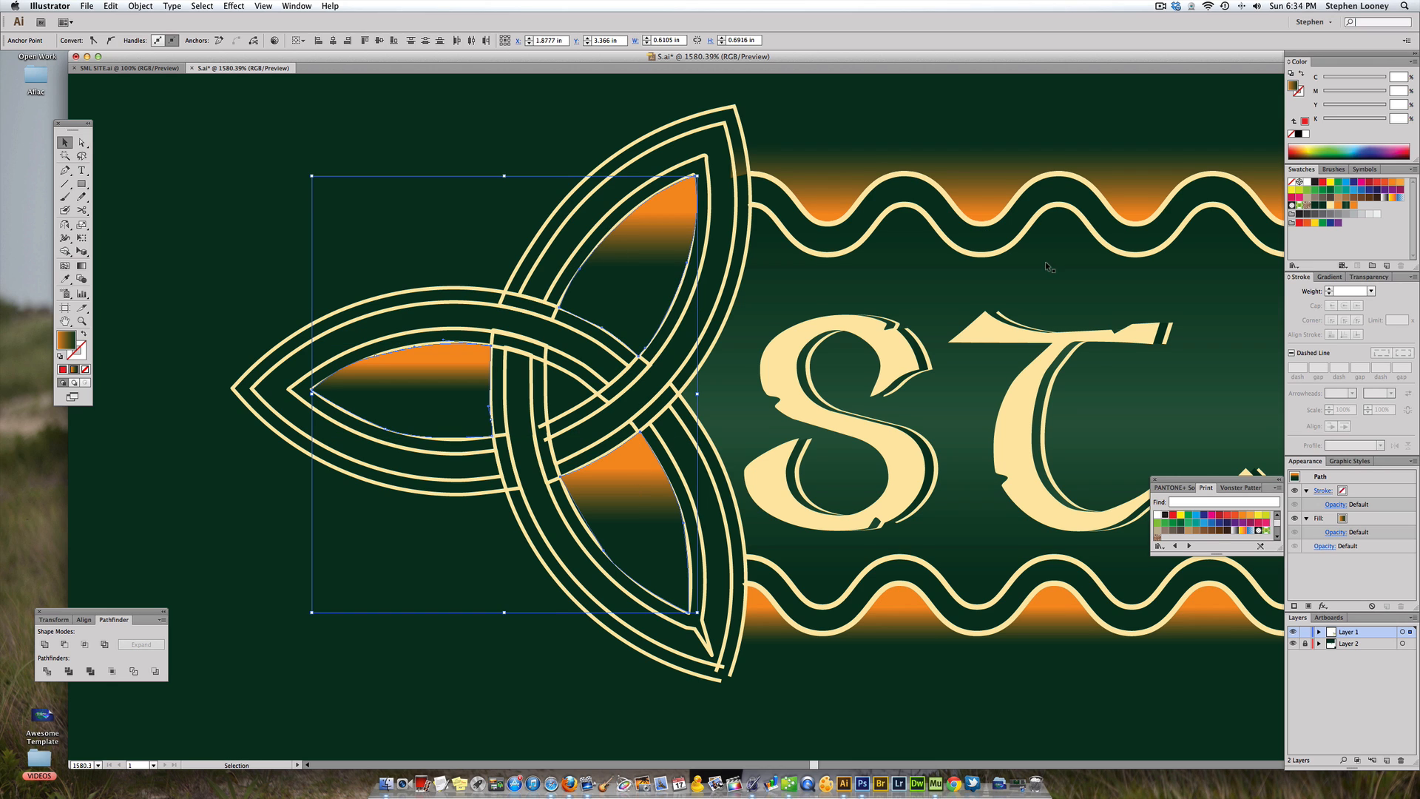
click(1355, 204)
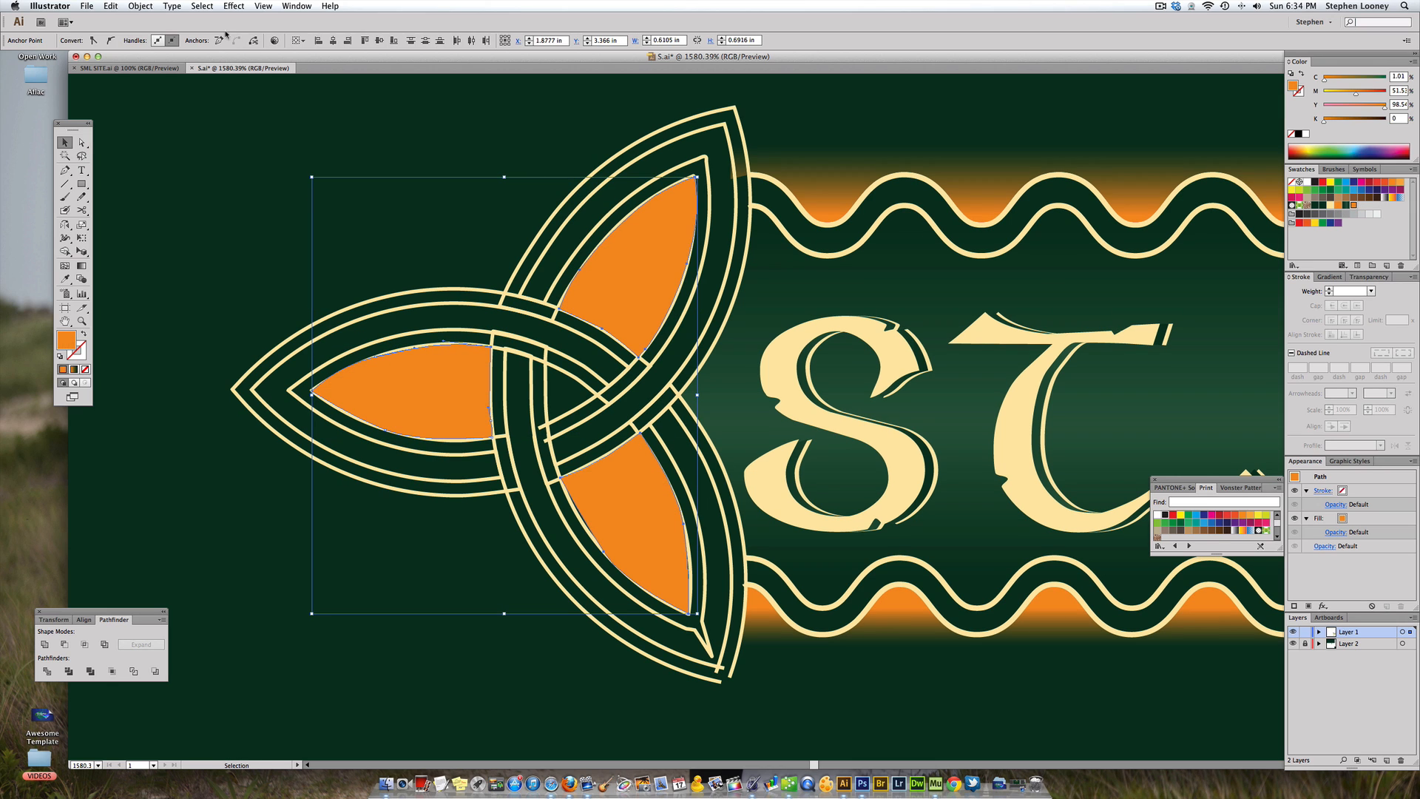
click(140, 6)
mouse_move(222, 30)
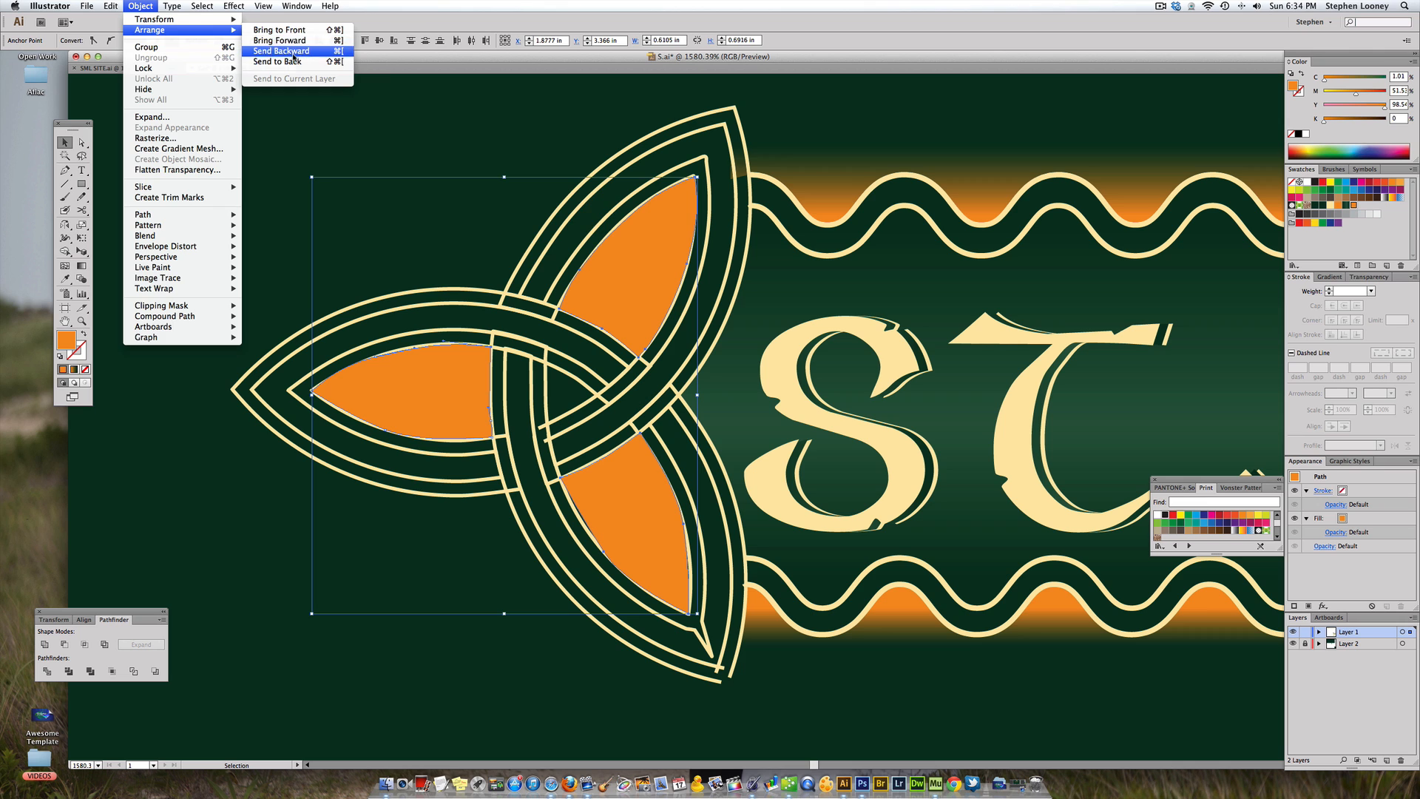
click(310, 61)
click(733, 355)
- Draw a closed solid-orange Pen shape filling the small triangular opening at the center of the left knot
alt+super+click(740, 358)
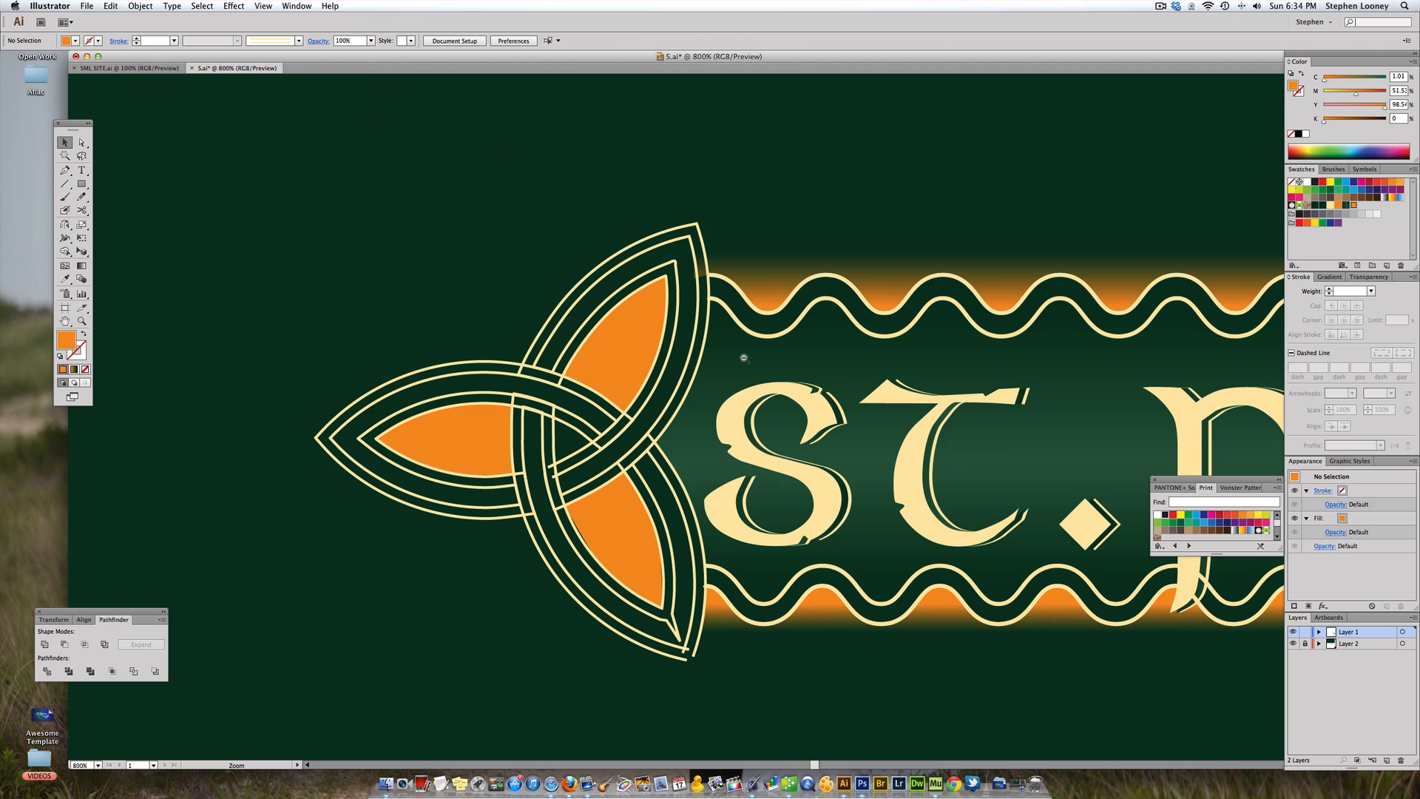
alt+super+click(740, 358)
alt+super+click(740, 358)
alt+super+click(740, 359)
drag(738, 373, 683, 338)
drag(817, 398, 668, 380)
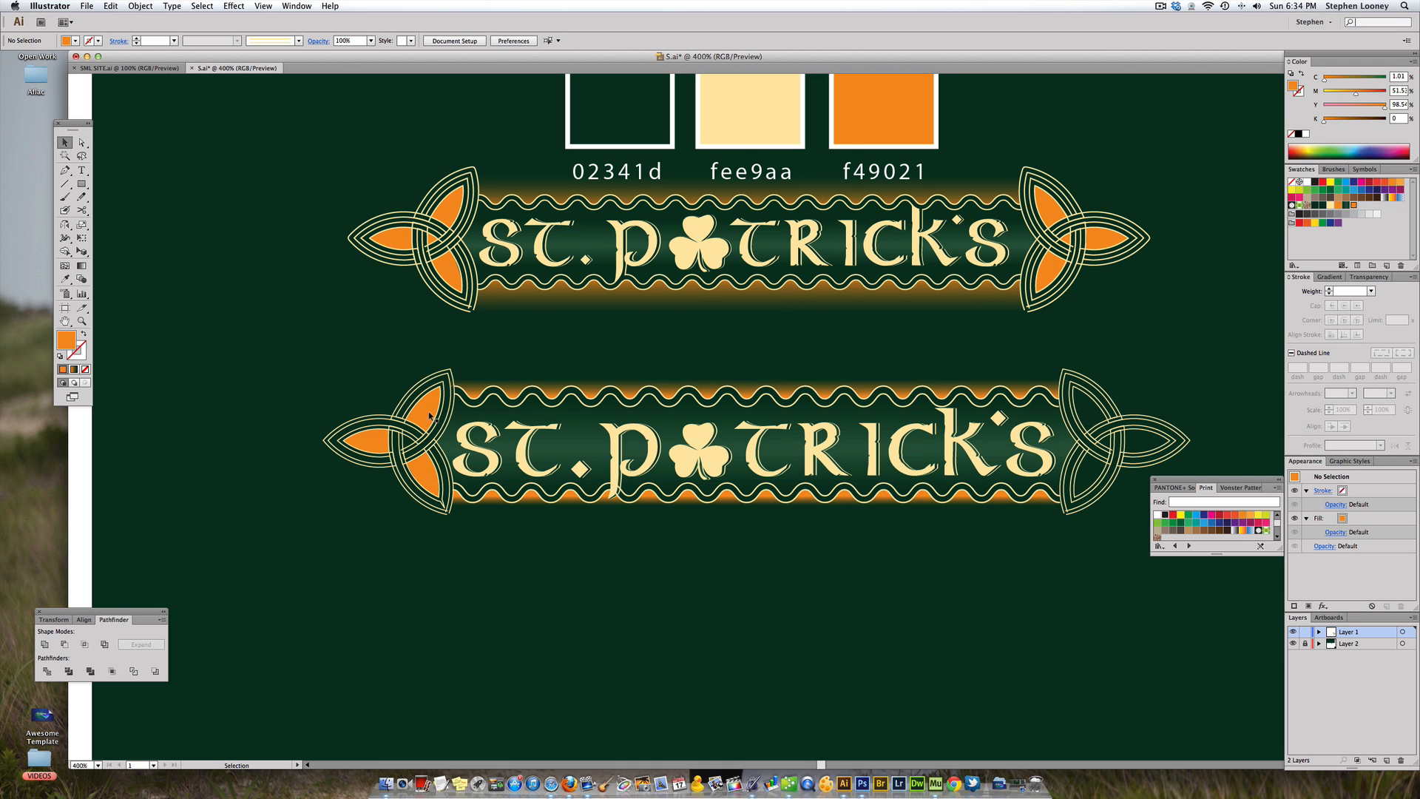
drag(336, 370, 554, 558)
click(66, 170)
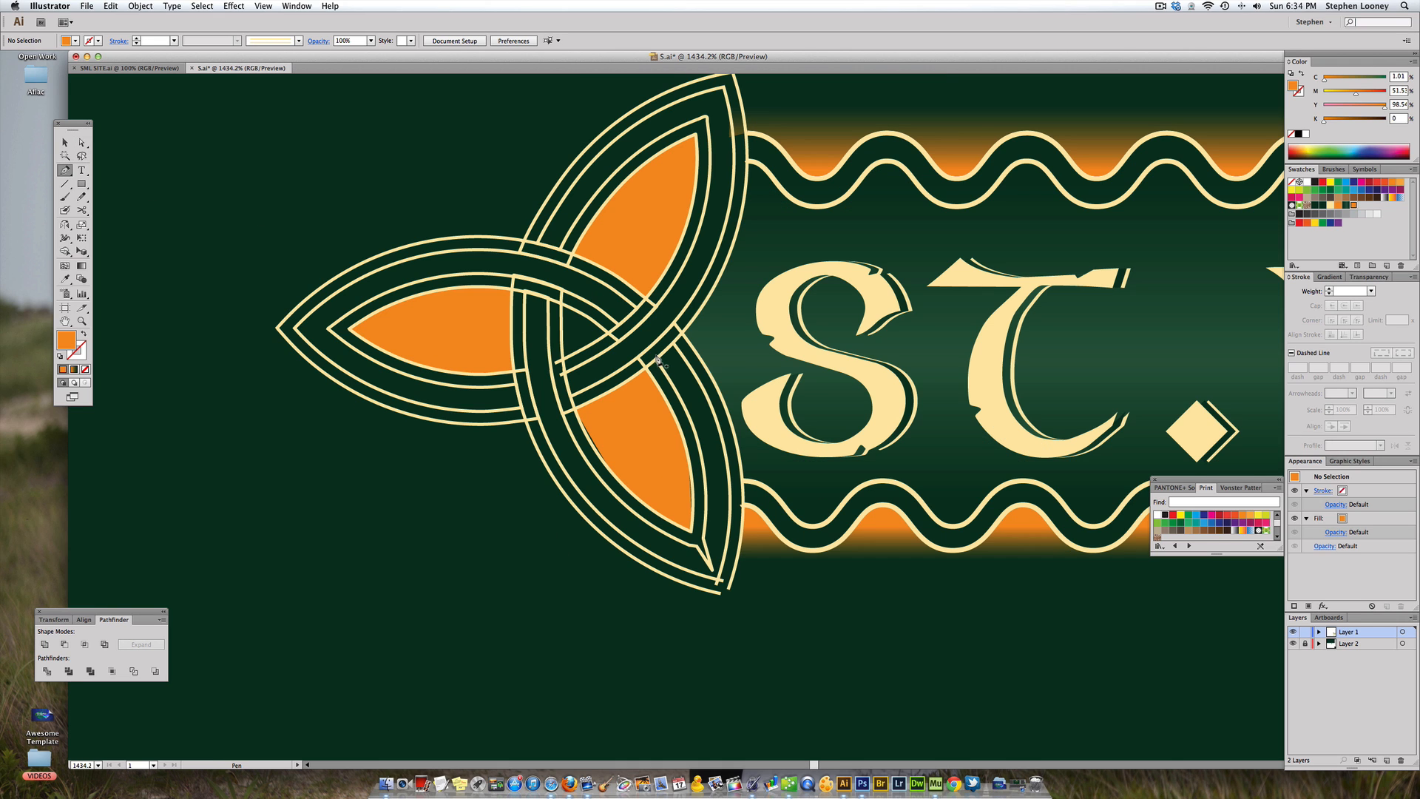
click(561, 304)
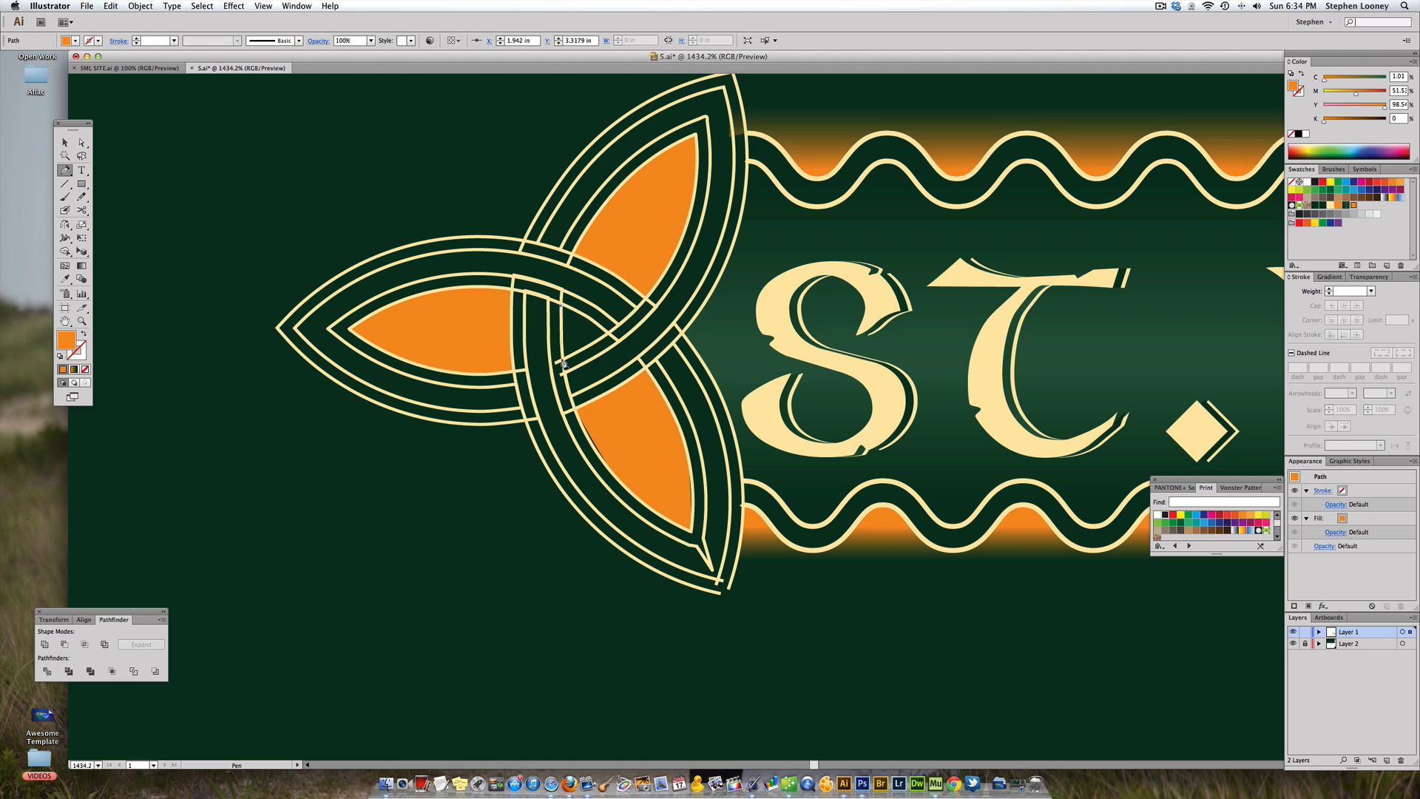
click(565, 361)
click(608, 337)
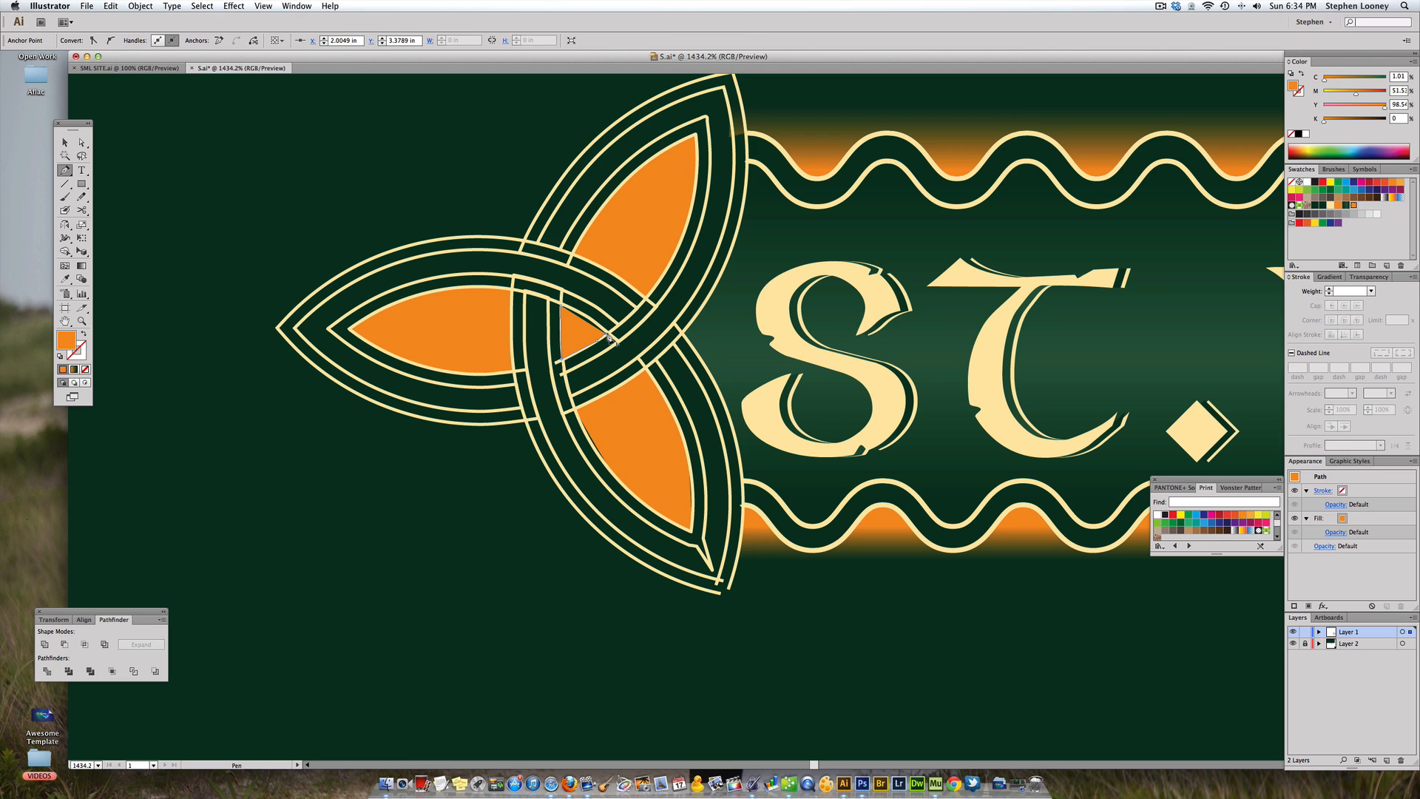
click(563, 305)
- Select all four orange fills of the left knot and place a duplicate of them over the right knot
key(a)
shift+click(508, 322)
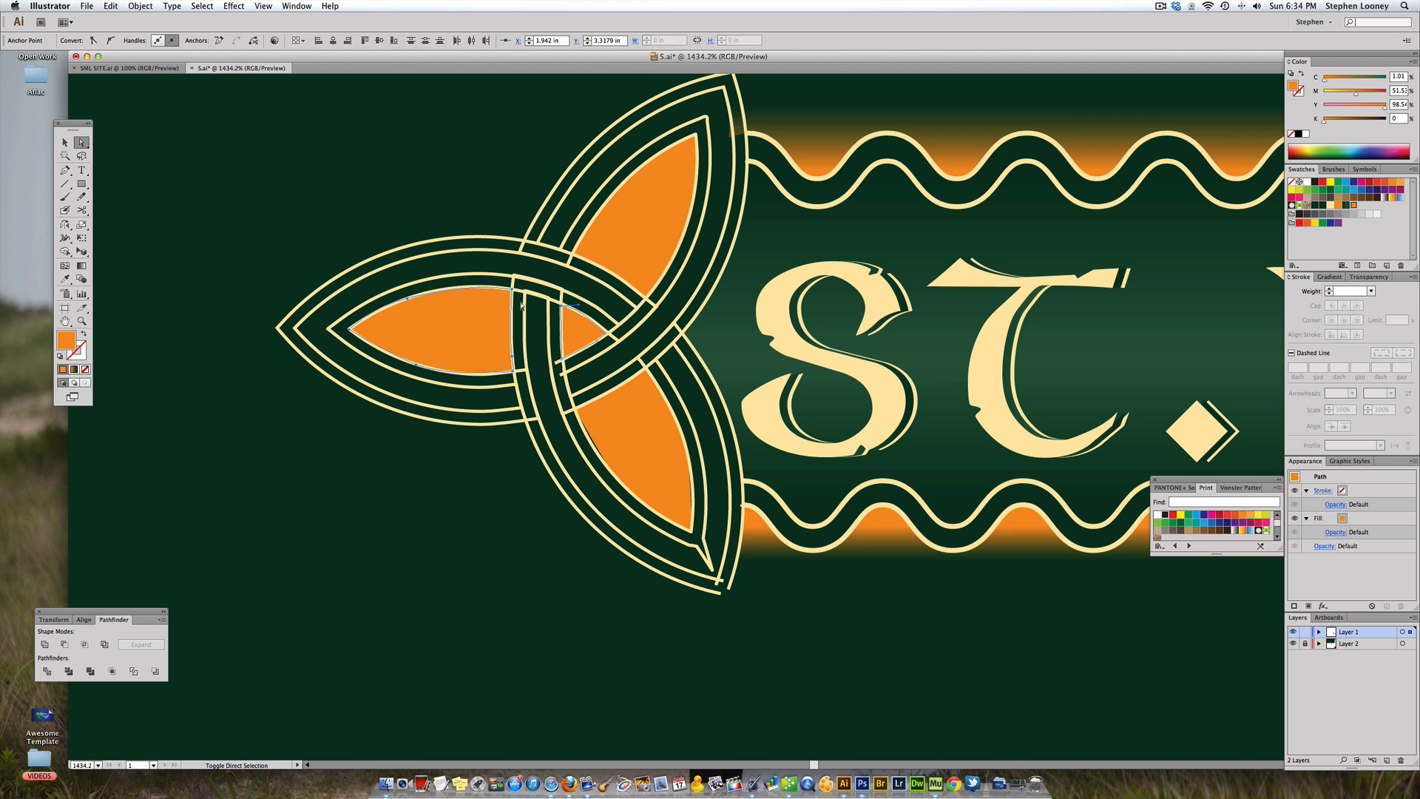
shift+click(641, 247)
shift+click(631, 422)
click(584, 334)
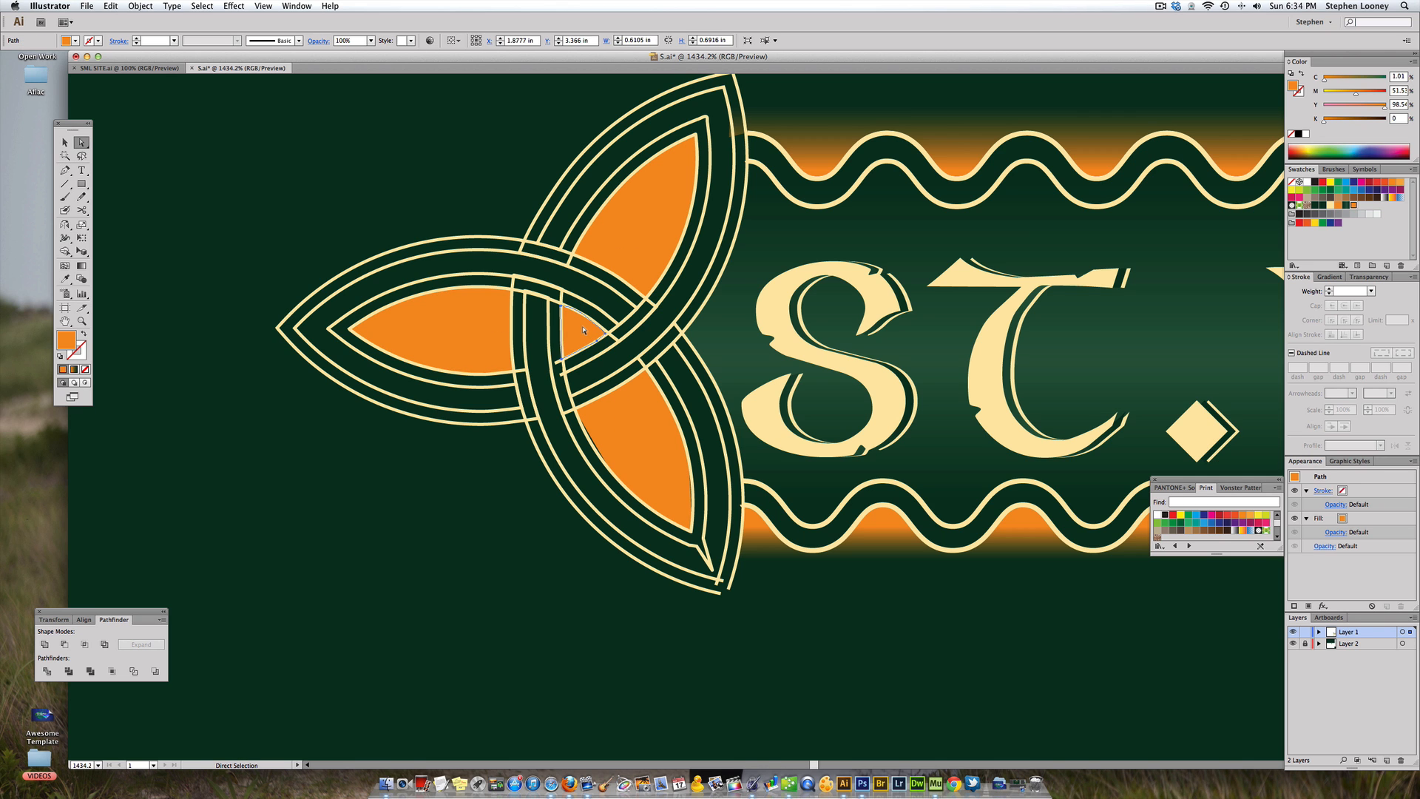
shift+click(631, 421)
shift+click(627, 260)
shift+click(473, 325)
key(super+minus)
key(super+minus)
key(super+minus)
key(super+minus)
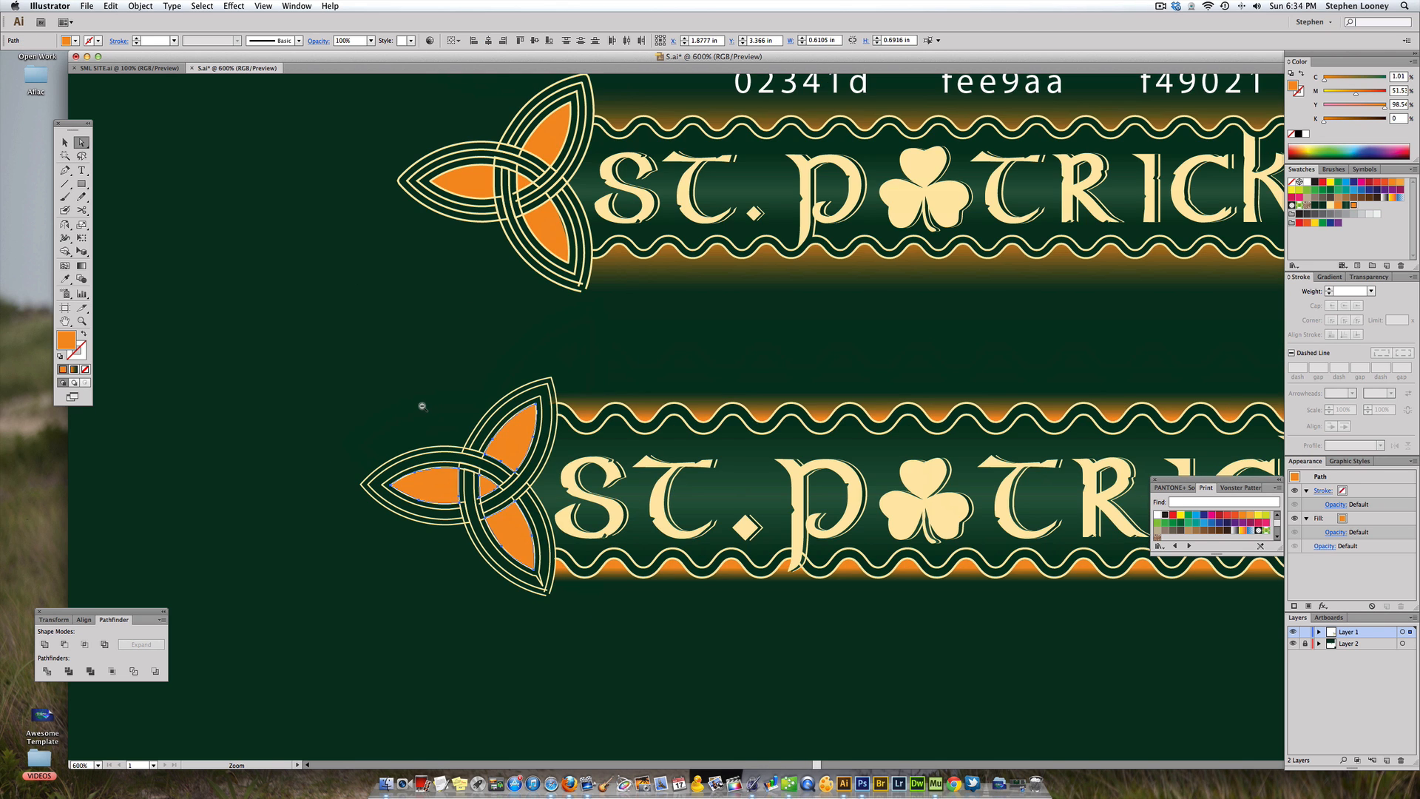
drag(443, 411, 659, 414)
drag(538, 415, 1191, 415)
drag(836, 398, 440, 345)
- Reflect the duplicated orange fills horizontally and move them into the openings of the right knot
click(65, 225)
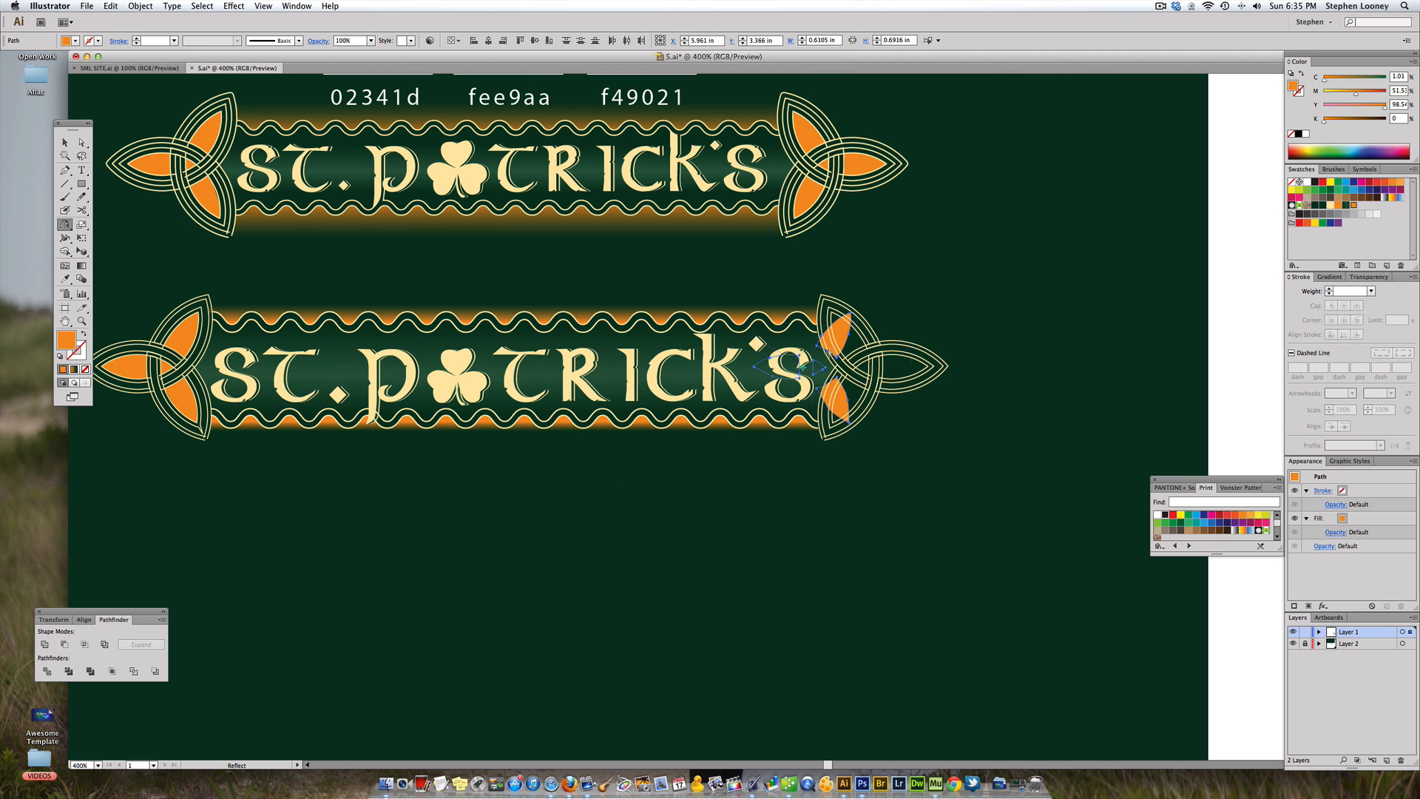
drag(962, 310, 1036, 369)
key(super+z)
drag(819, 366, 1023, 392)
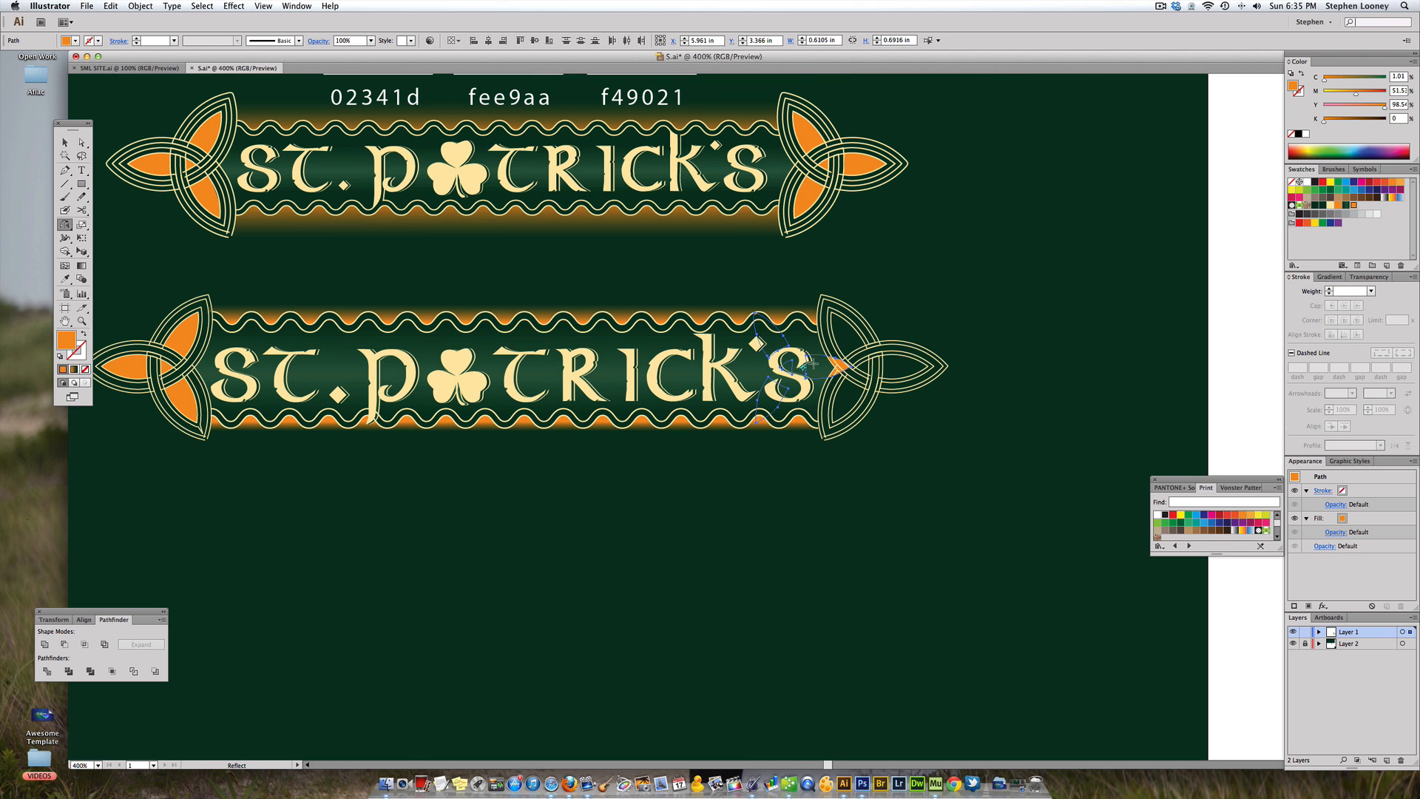
key(v)
drag(841, 366, 919, 365)
- Inspect the orange fills in the right knot and compare the whole banner with the reference version above it
click(732, 246)
drag(733, 247, 920, 481)
key(super+z)
key(super+shift+z)
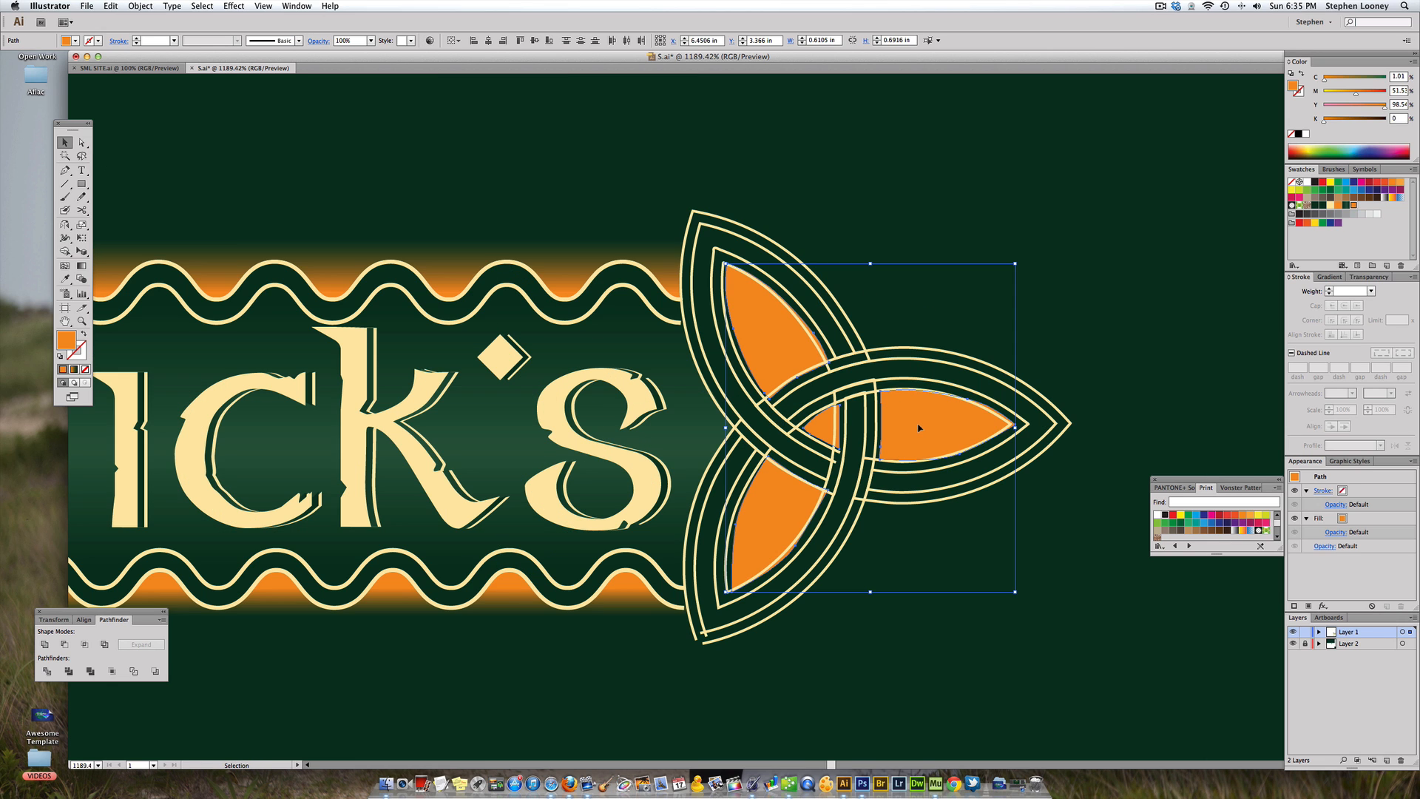
click(803, 196)
alt+super+click(711, 358)
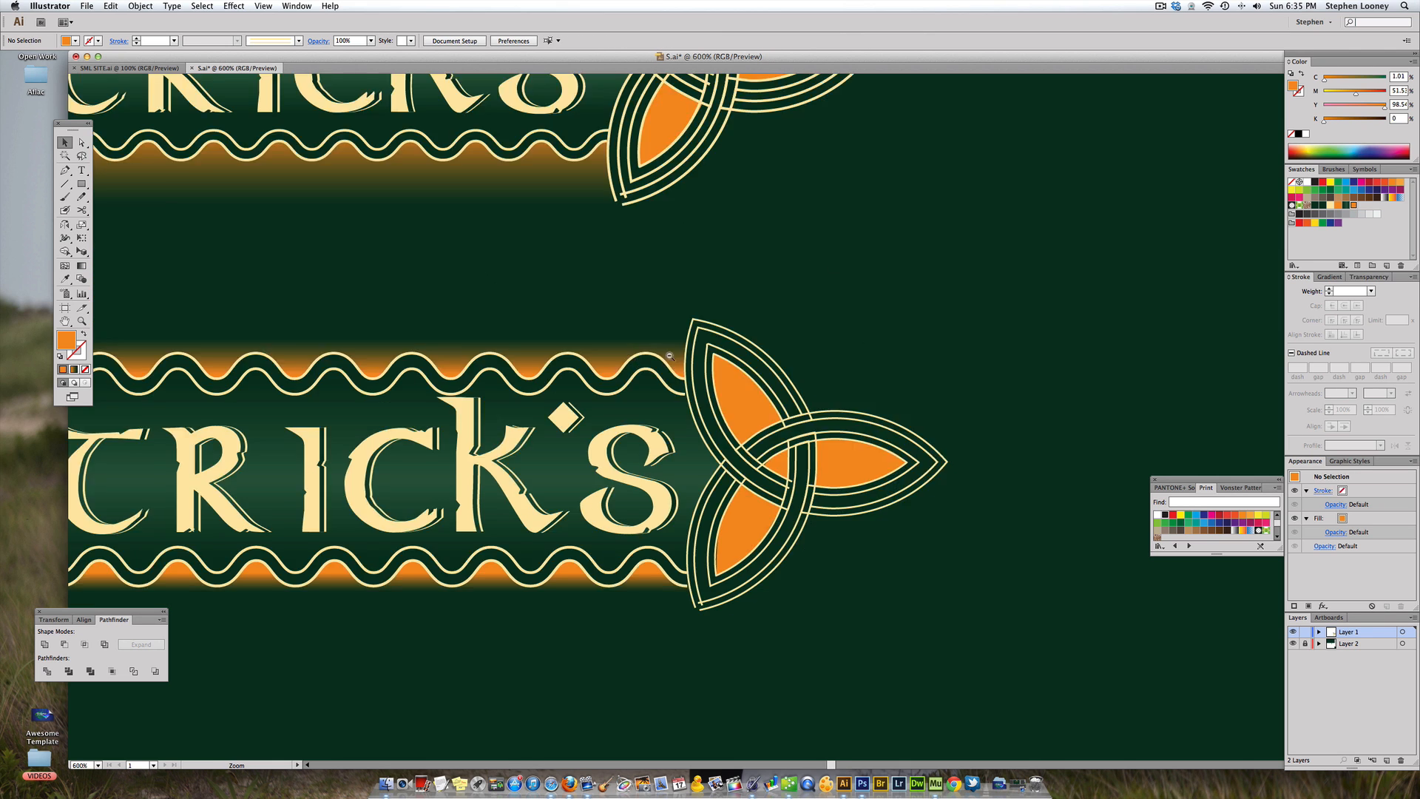
alt+super+click(662, 358)
alt+super+click(645, 358)
alt+super+click(636, 358)
alt+super+click(625, 359)
drag(626, 358, 620, 268)
super+click(651, 410)
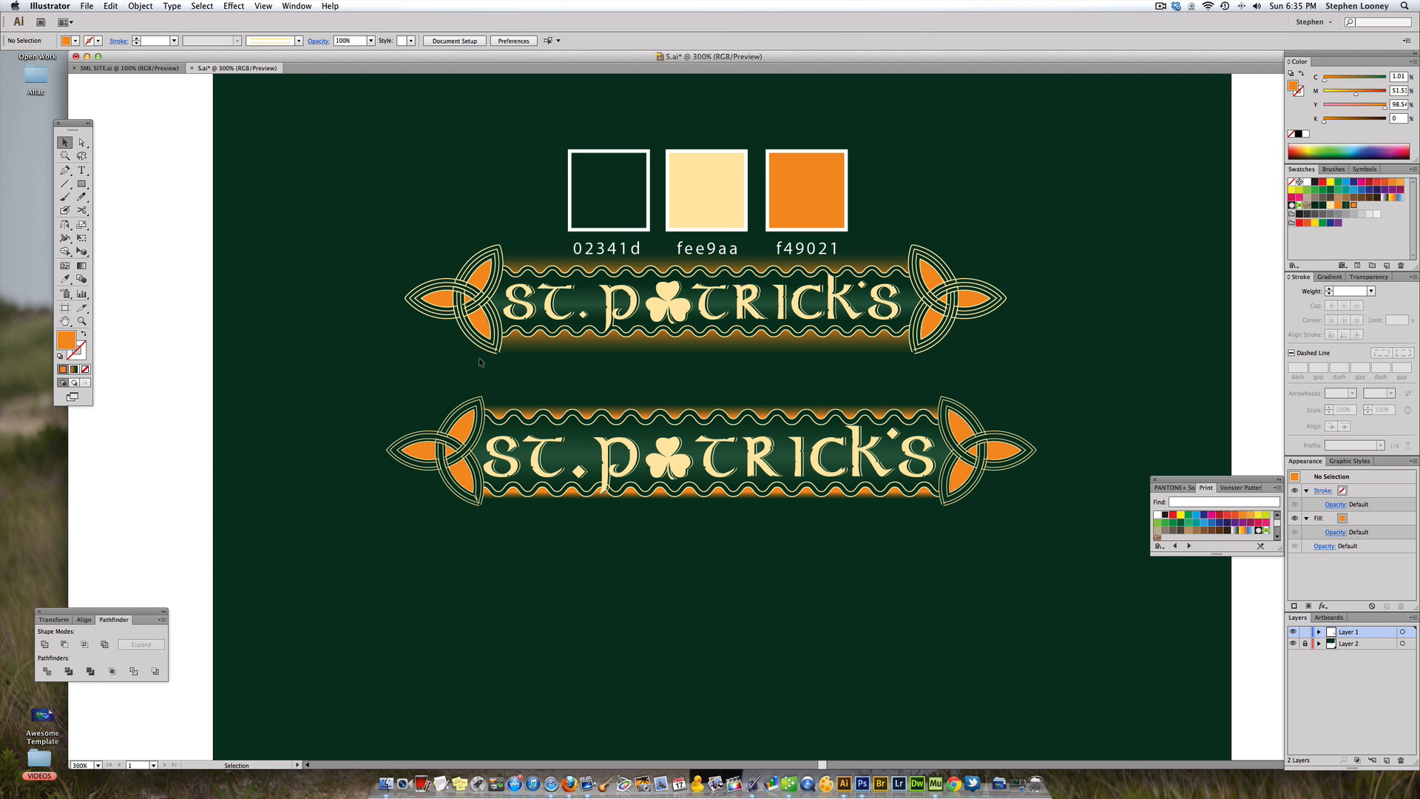
- Shorten the letter P's descender by moving its bottom anchor points up to the crest of the lowest wavy line
drag(413, 331, 951, 561)
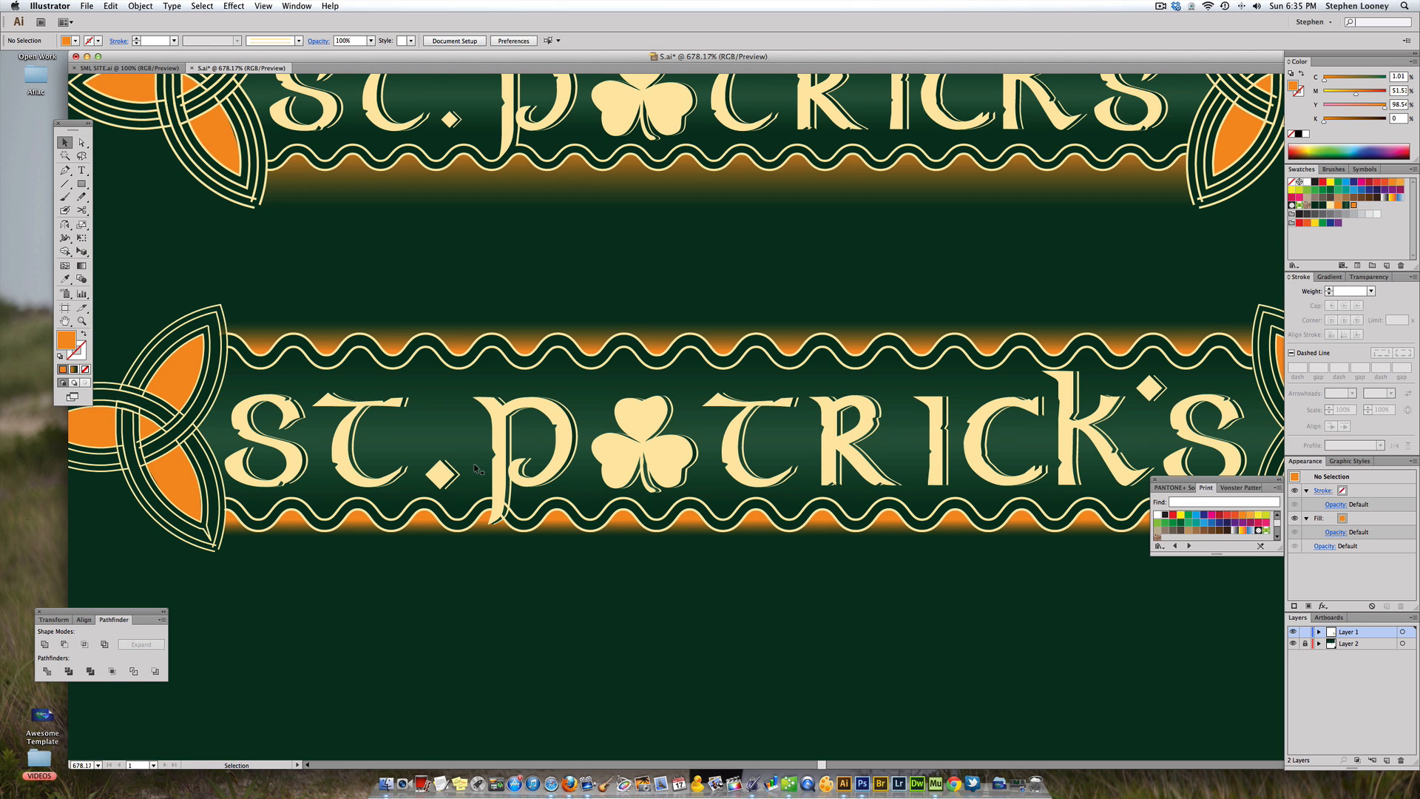
drag(489, 448, 653, 583)
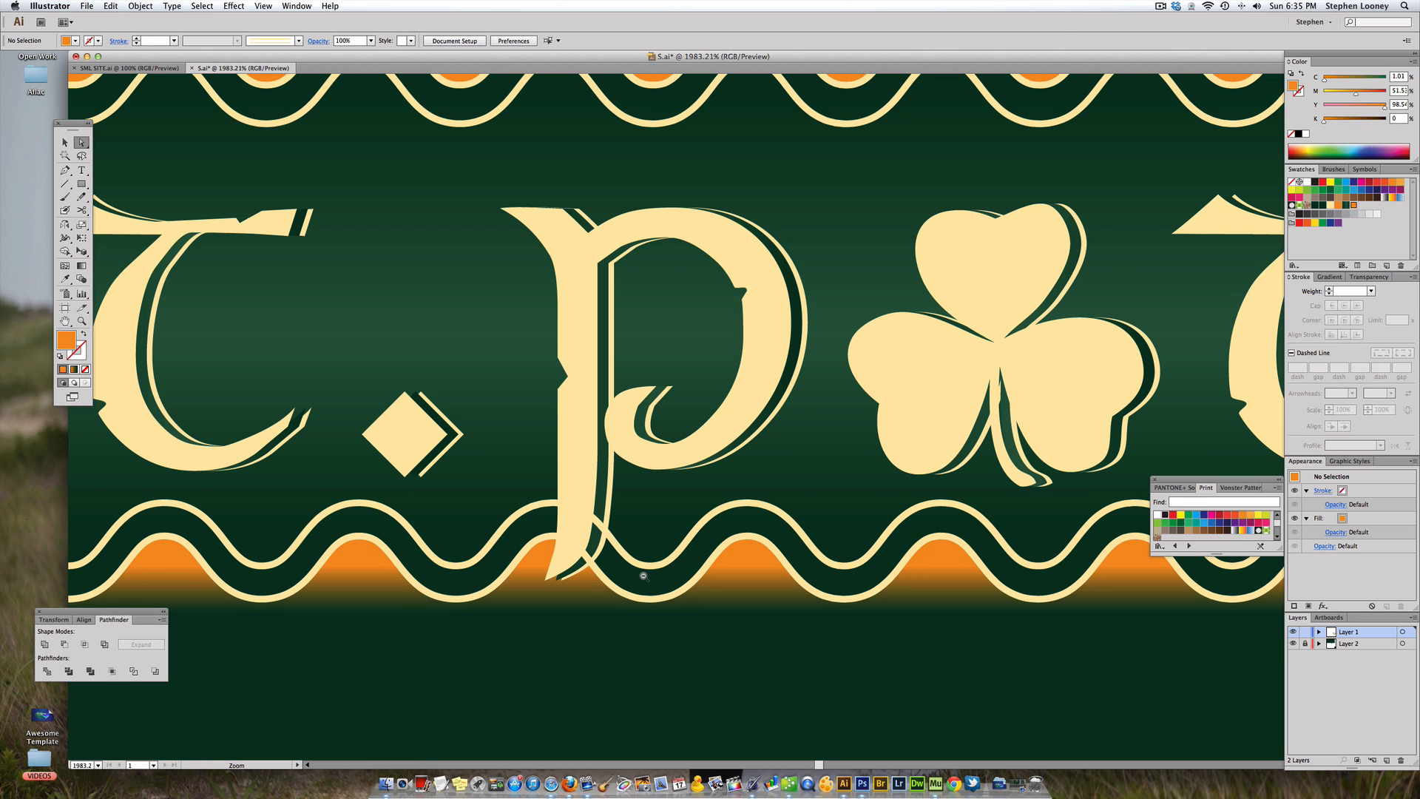
alt+super+click(642, 577)
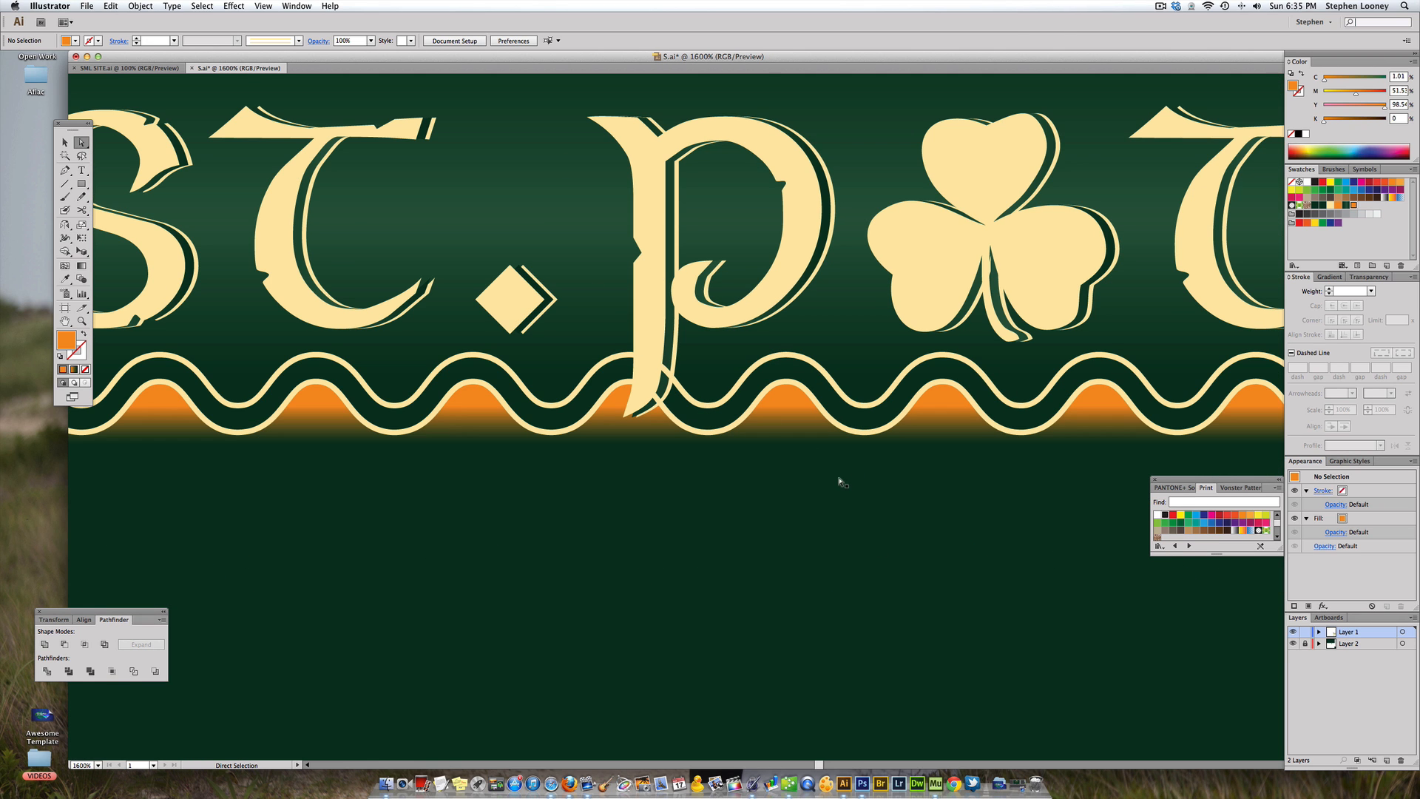
mouse_move(908, 554)
mouse_down()
mouse_move(812, 432)
mouse_move(804, 343)
mouse_up()
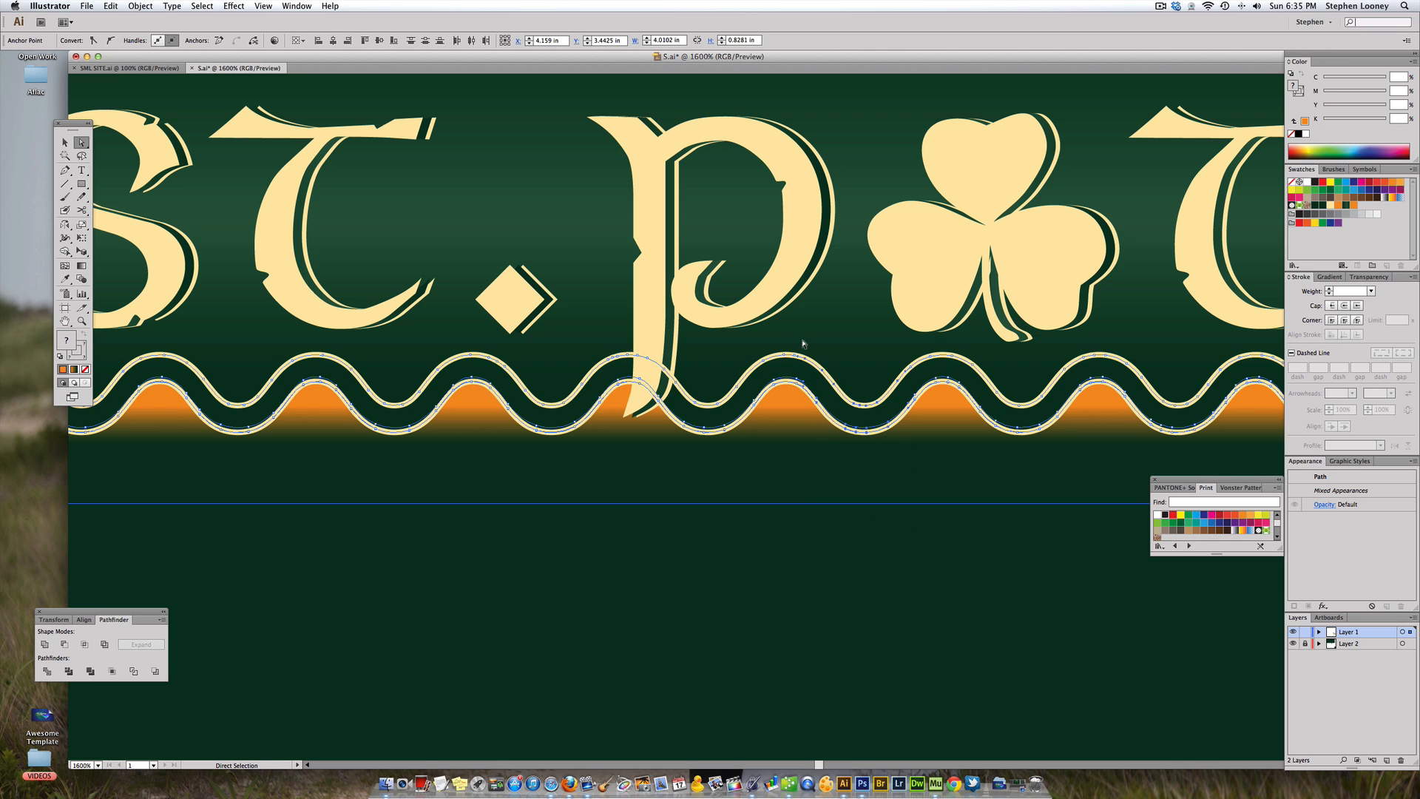
click(718, 366)
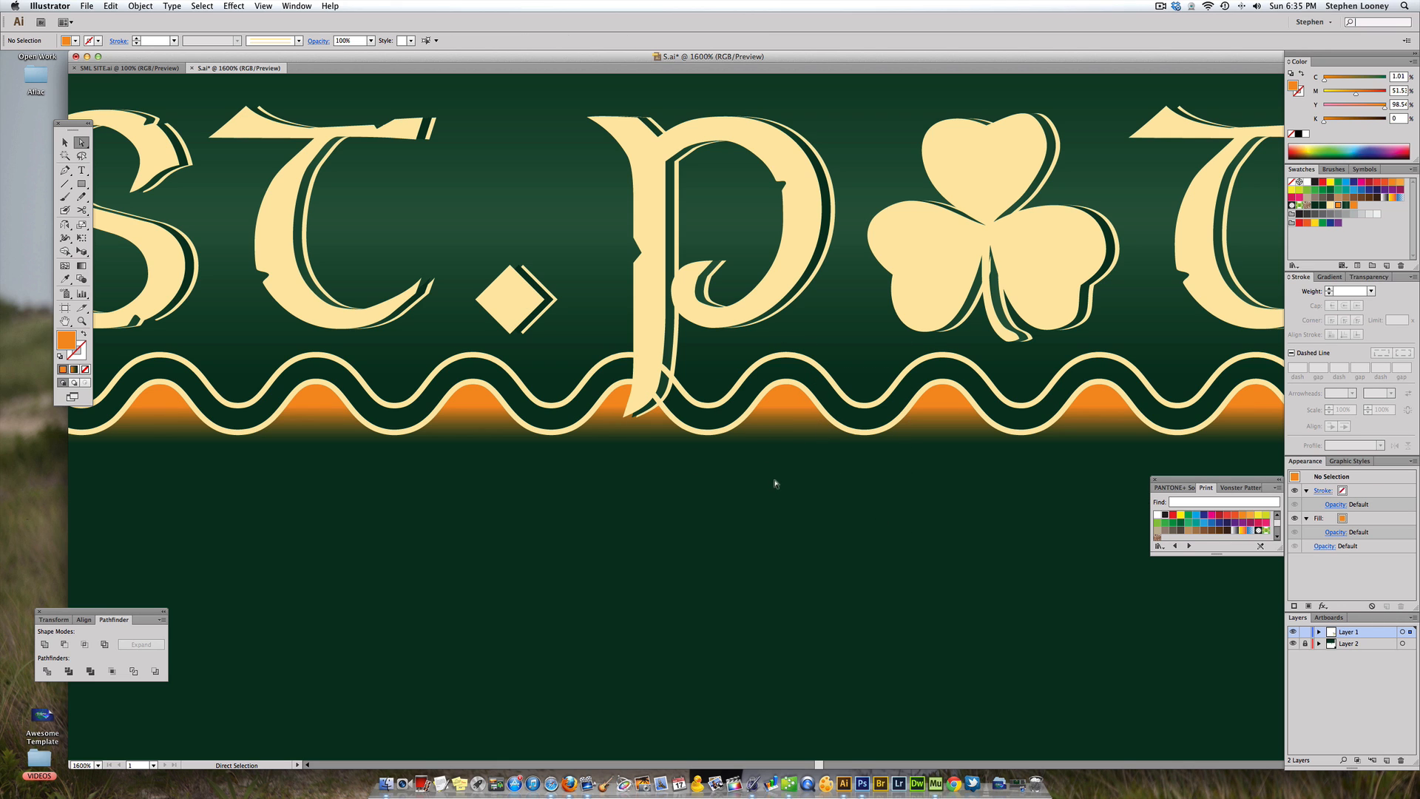
drag(701, 456, 625, 364)
drag(619, 352, 668, 371)
click(683, 416)
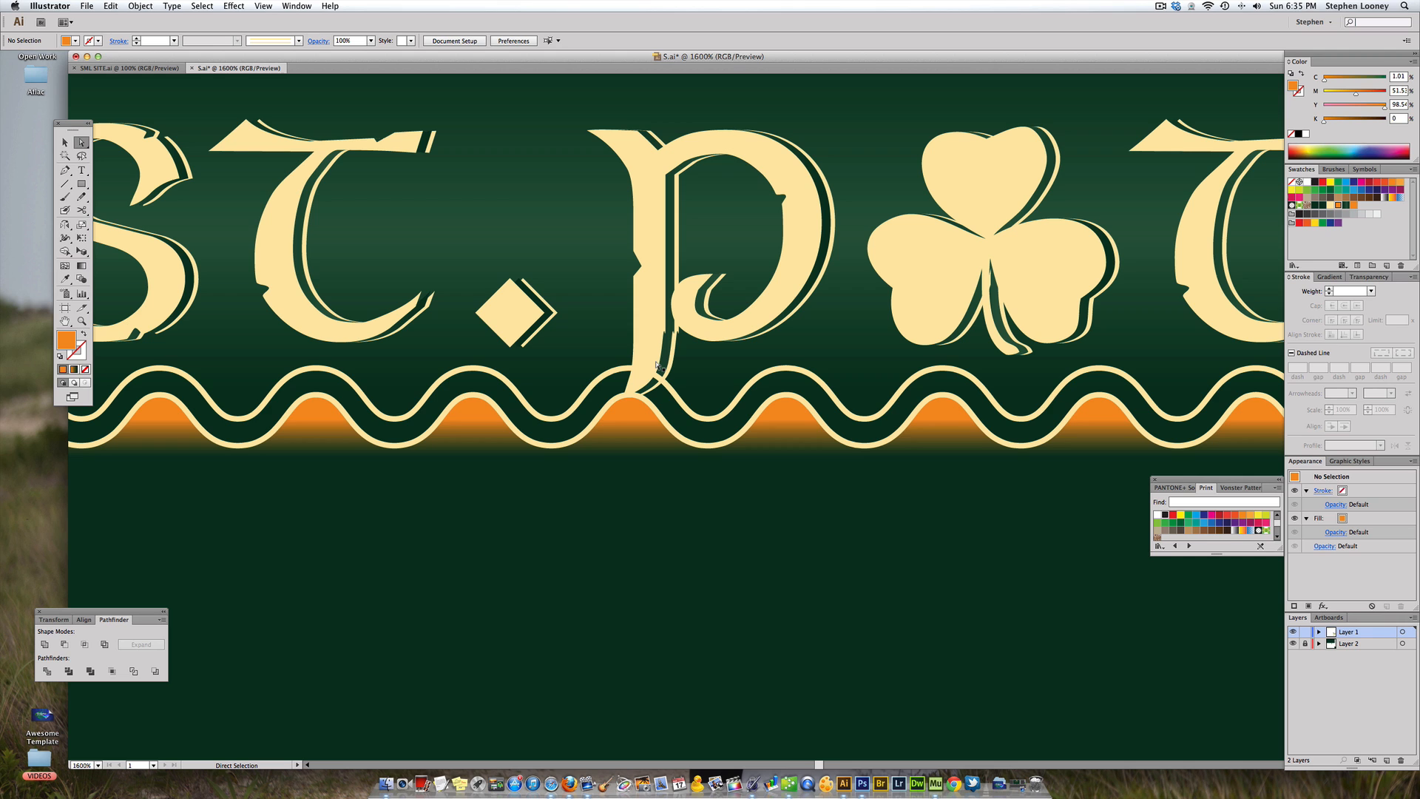
- Delete the anchor point causing the notch on the right edge of the cream front face of the P's stem
drag(522, 453, 859, 523)
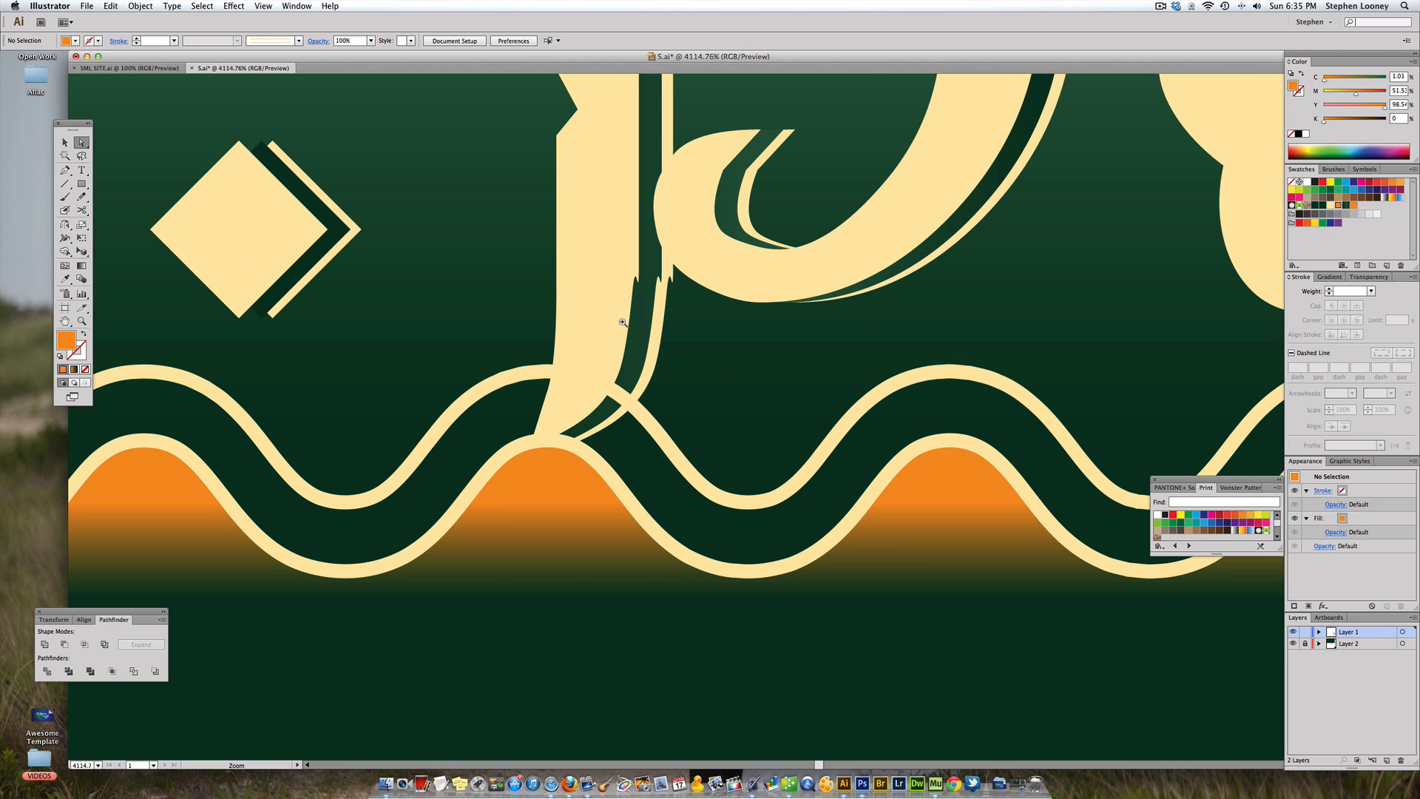
alt+super+click(809, 298)
alt+super+click(746, 295)
drag(405, 370, 717, 651)
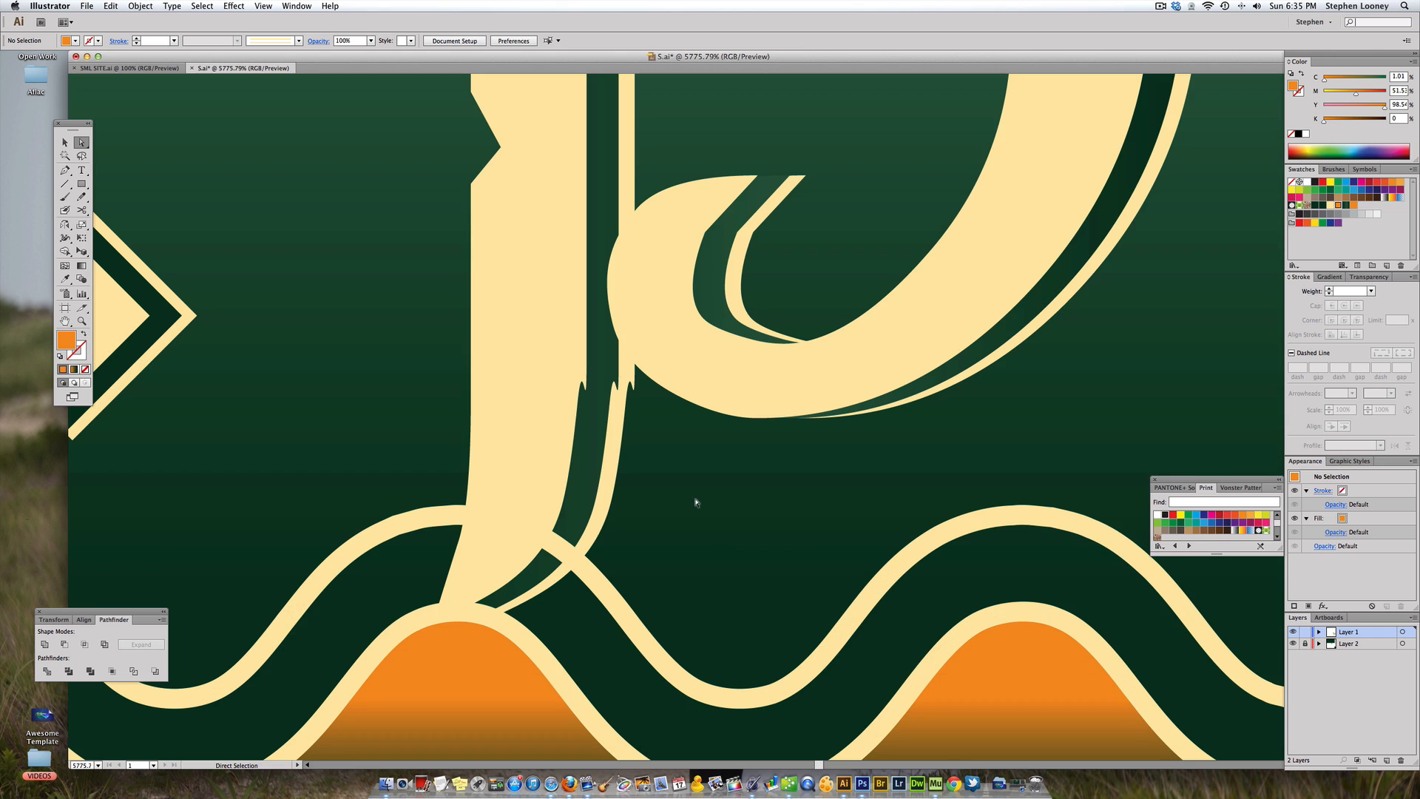
click(638, 373)
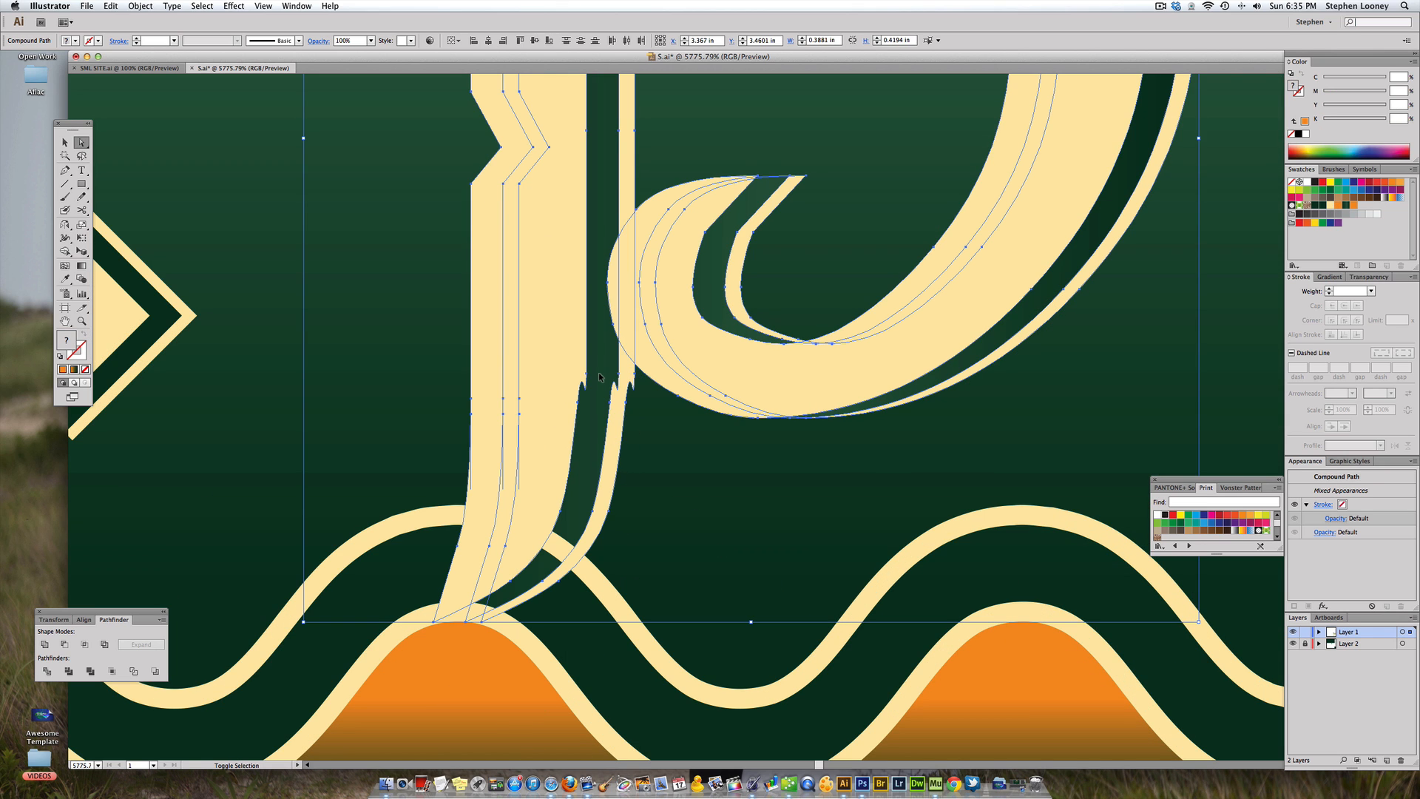
key(p)
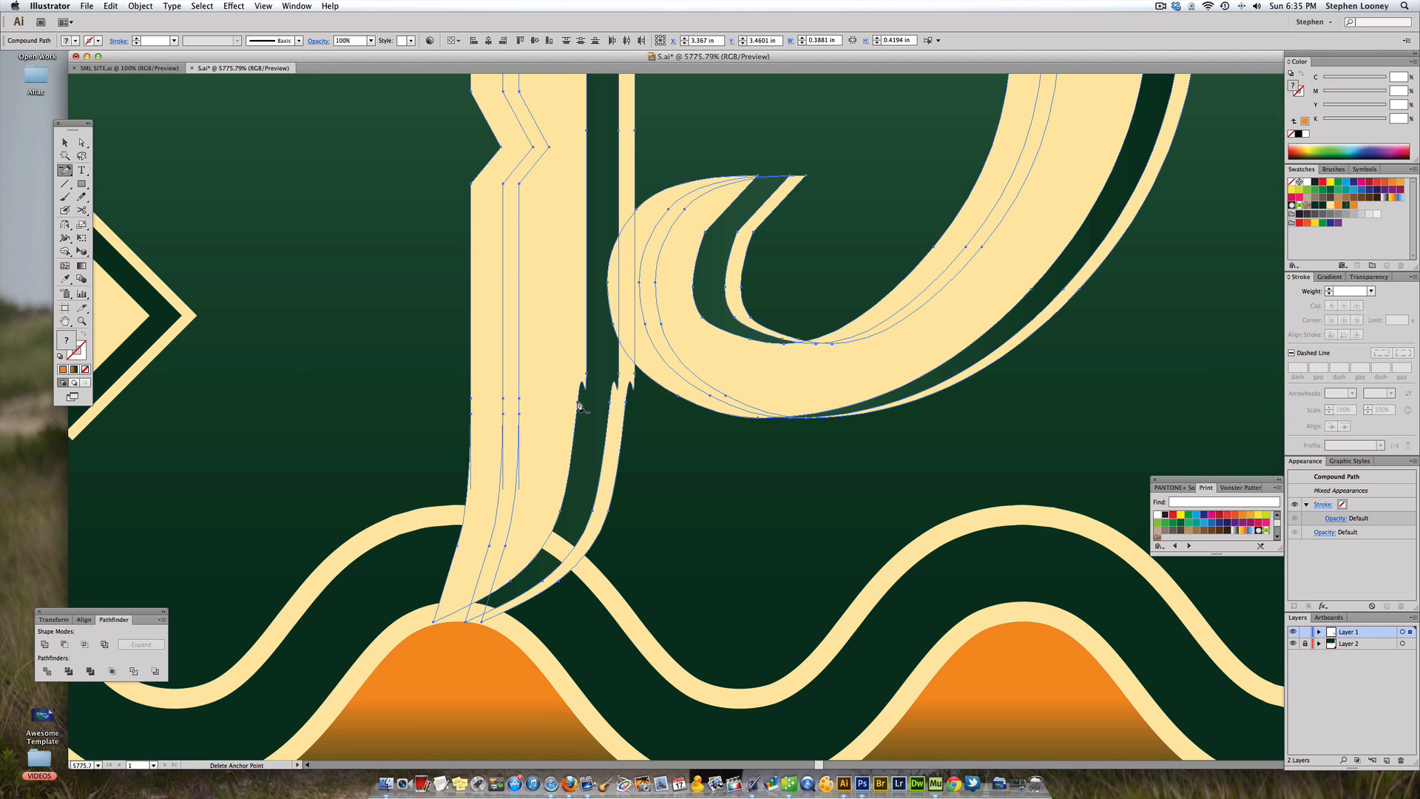
click(580, 404)
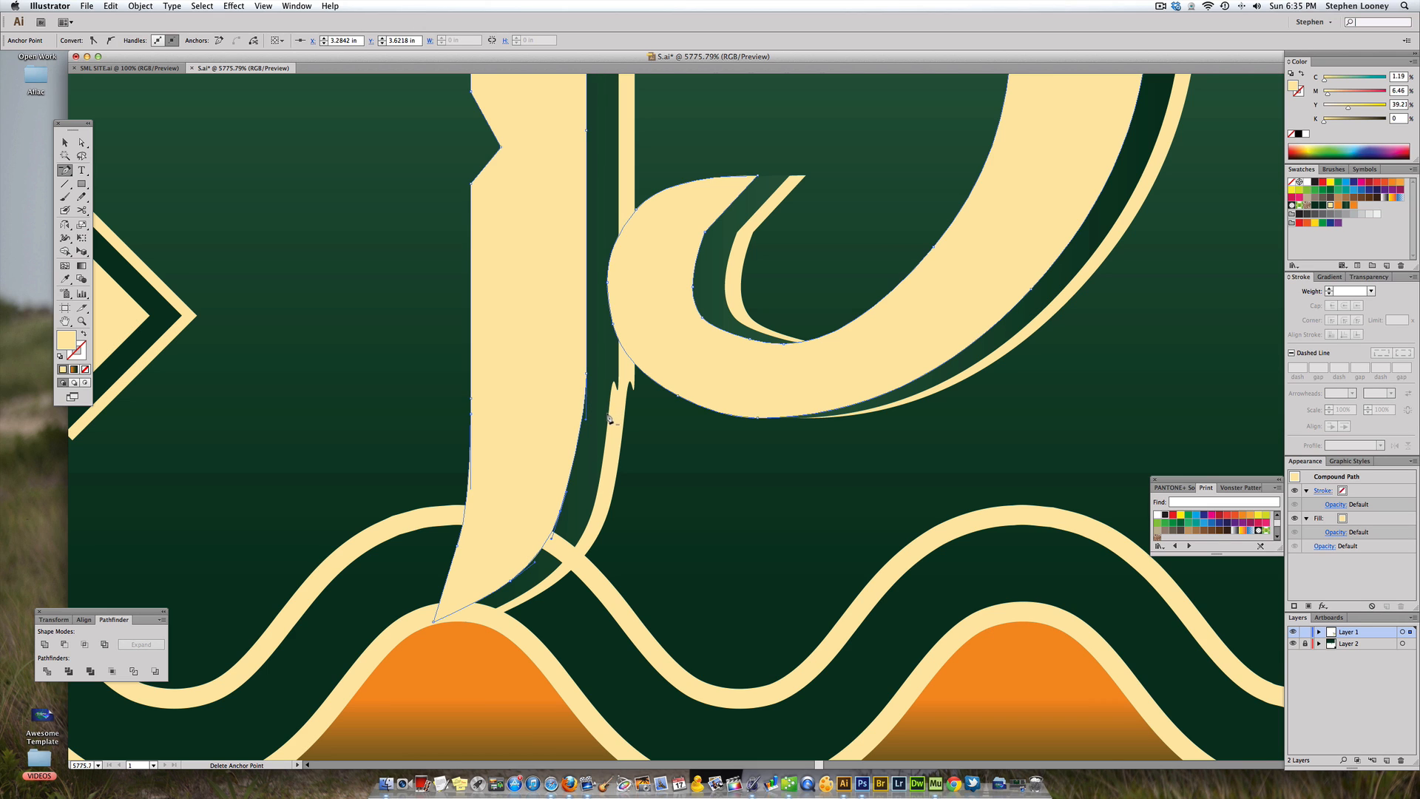
- Delete the matching notch anchor points from the P's dark green shadow and rear cream outline, leaving the letter deselected
key(a)
click(612, 416)
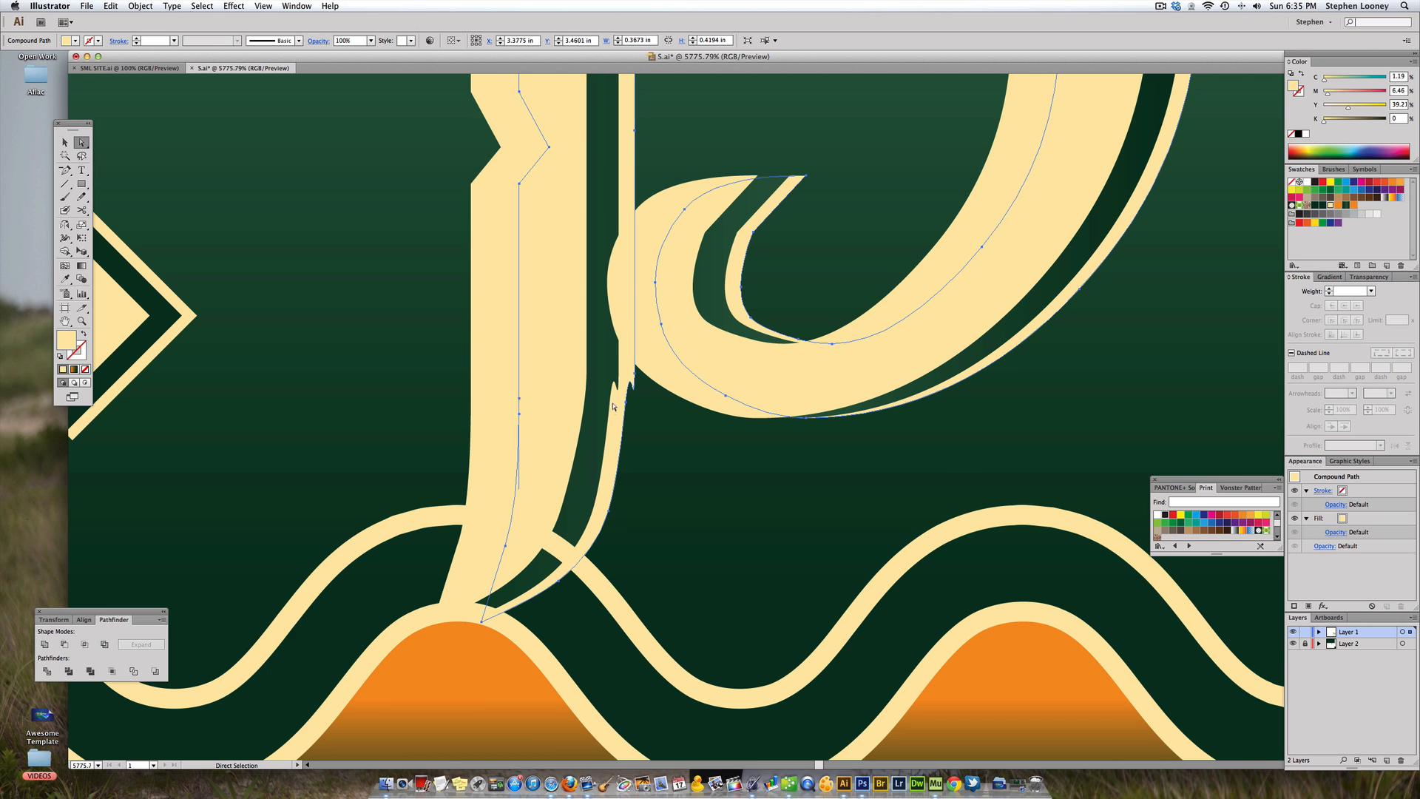
key(super+a)
key(p)
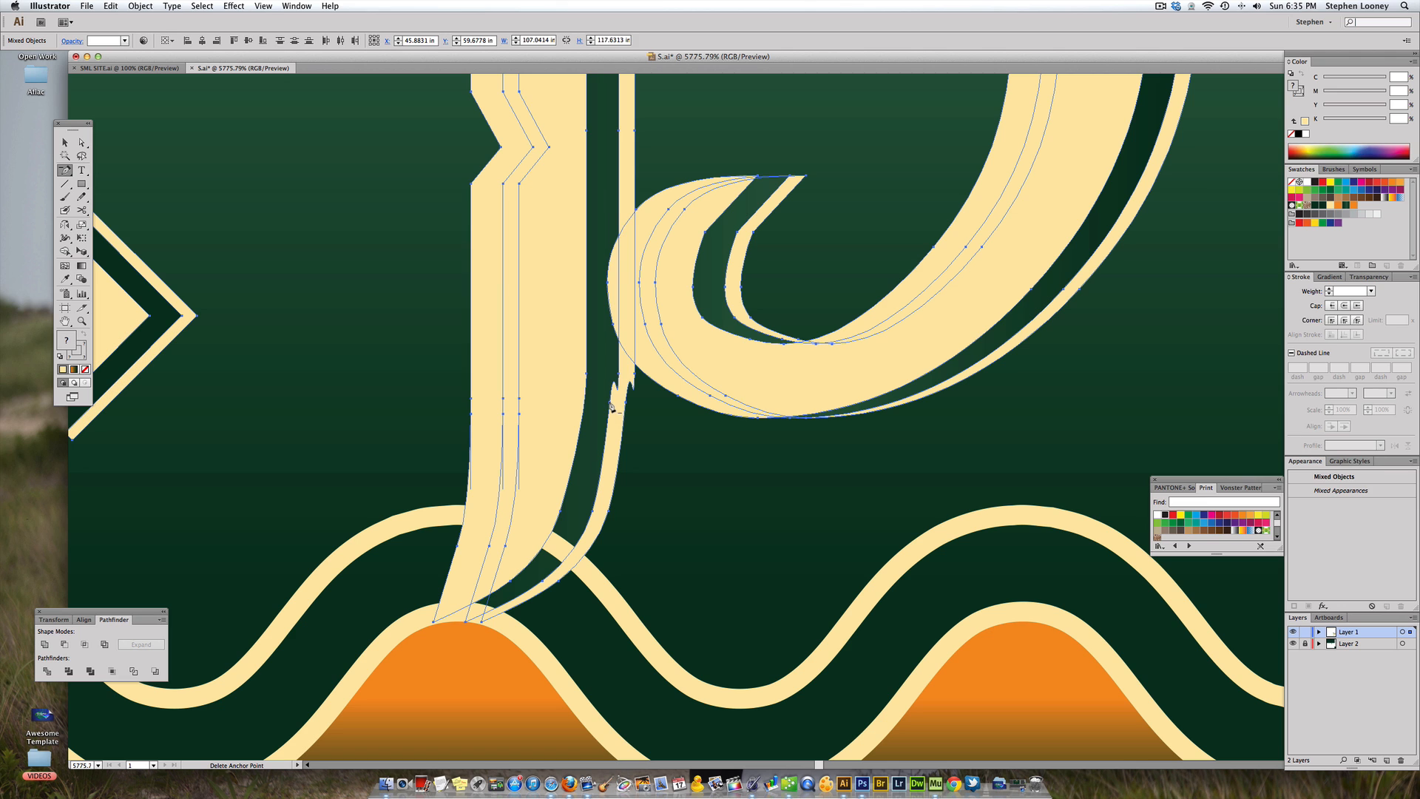
click(620, 407)
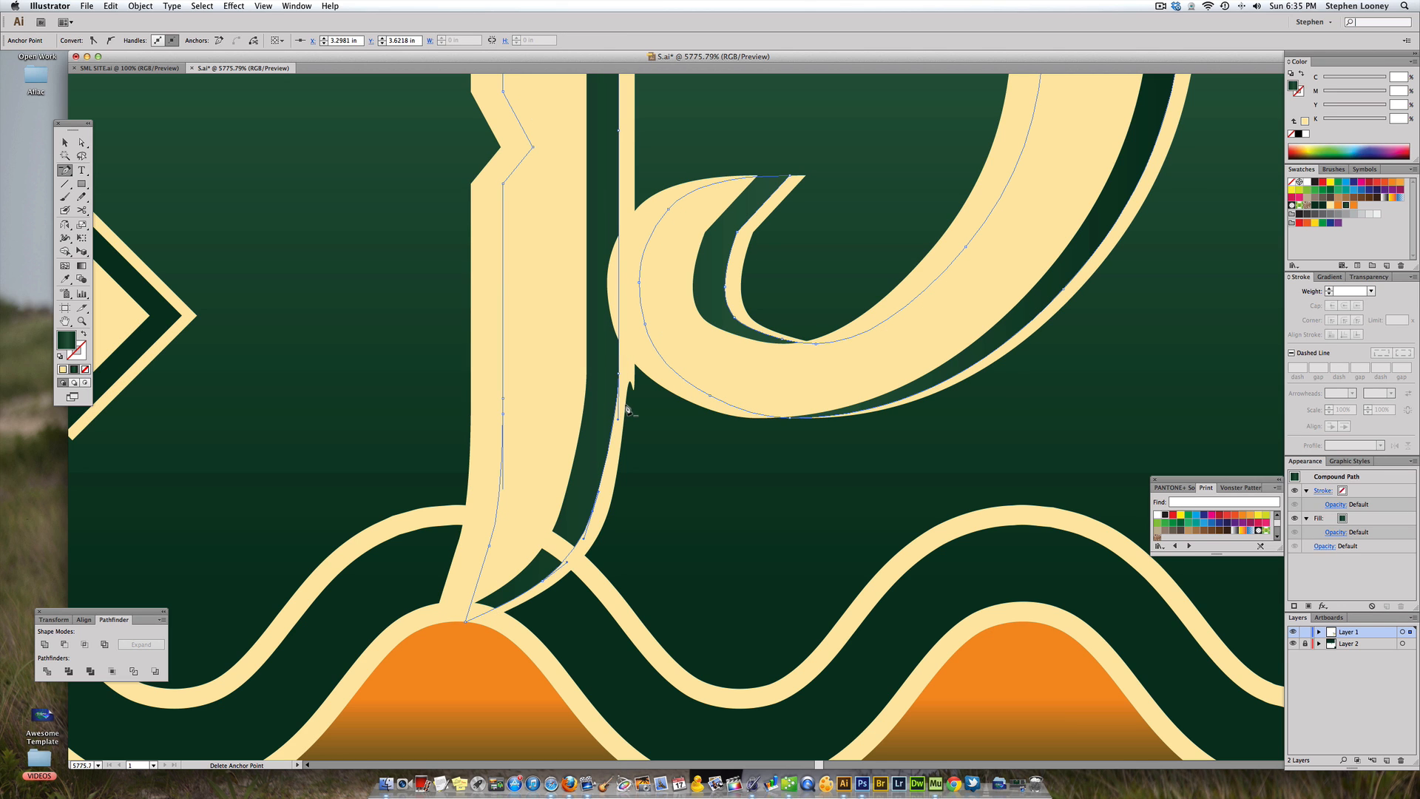
click(628, 410)
key(a)
click(664, 430)
- Examine the corrected P descender where it crosses the lower wavy border, both in the whole banner and close up
alt+super+click(714, 336)
alt+super+click(715, 337)
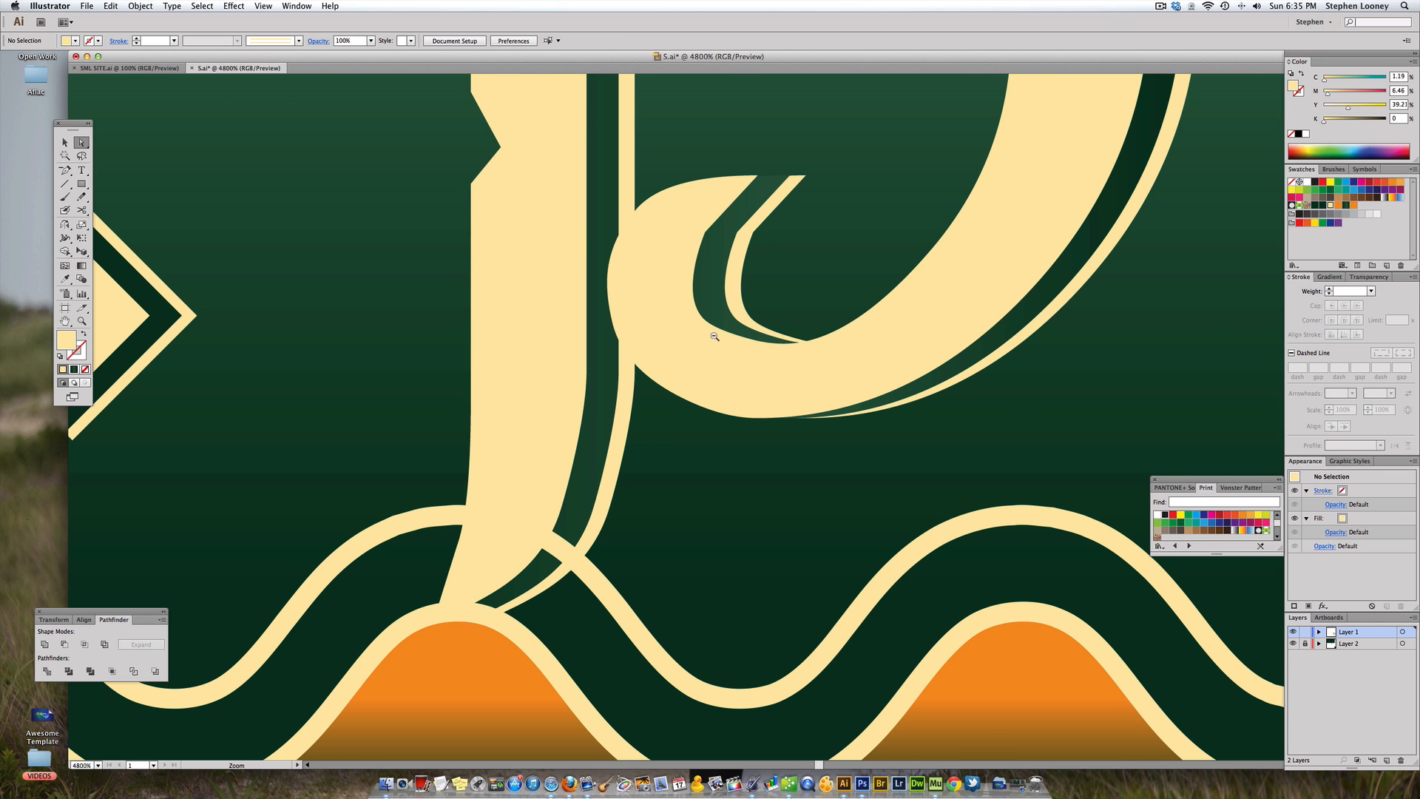
alt+super+click(715, 336)
alt+super+click(714, 337)
alt+super+click(707, 395)
alt+super+click(707, 395)
alt+super+click(706, 395)
drag(749, 518, 657, 454)
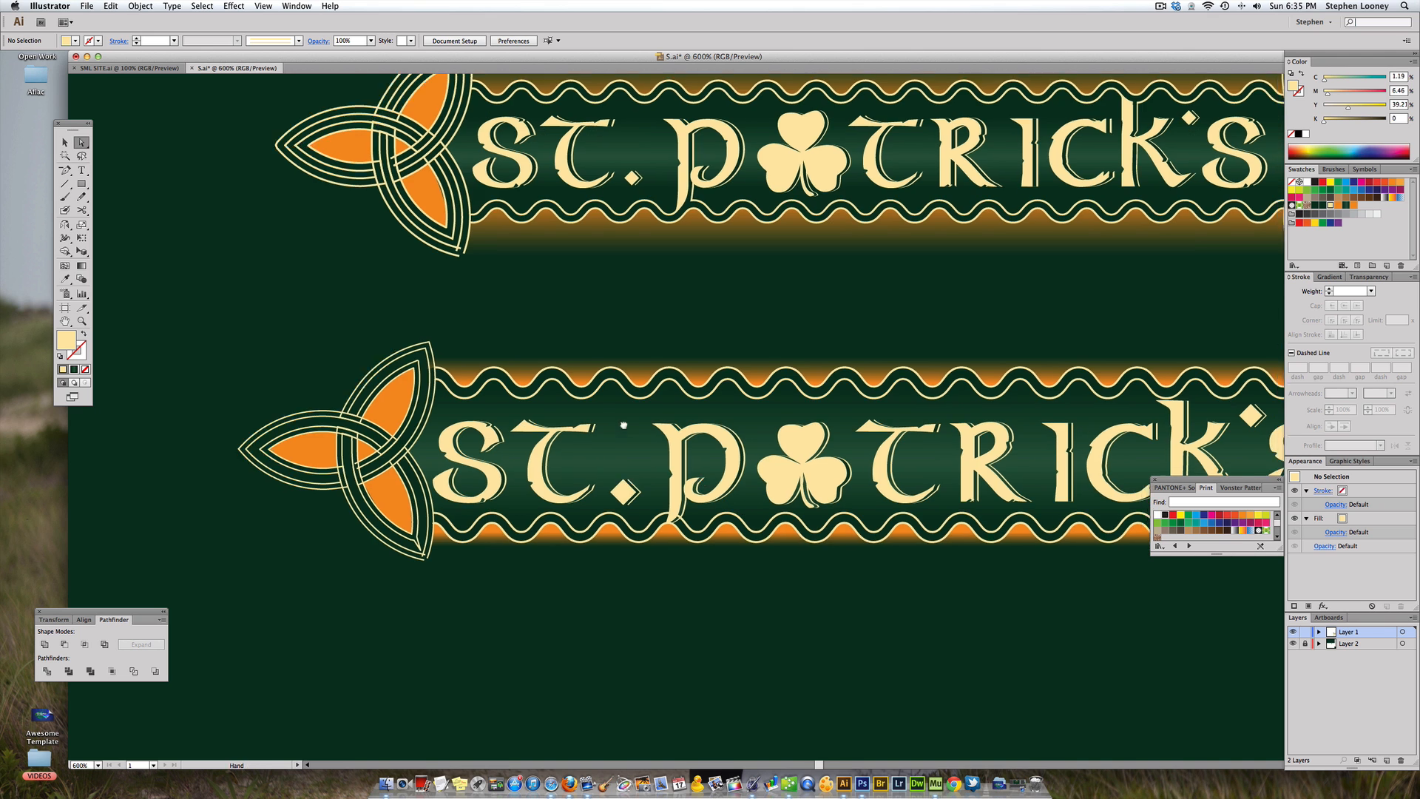
drag(587, 395, 715, 494)
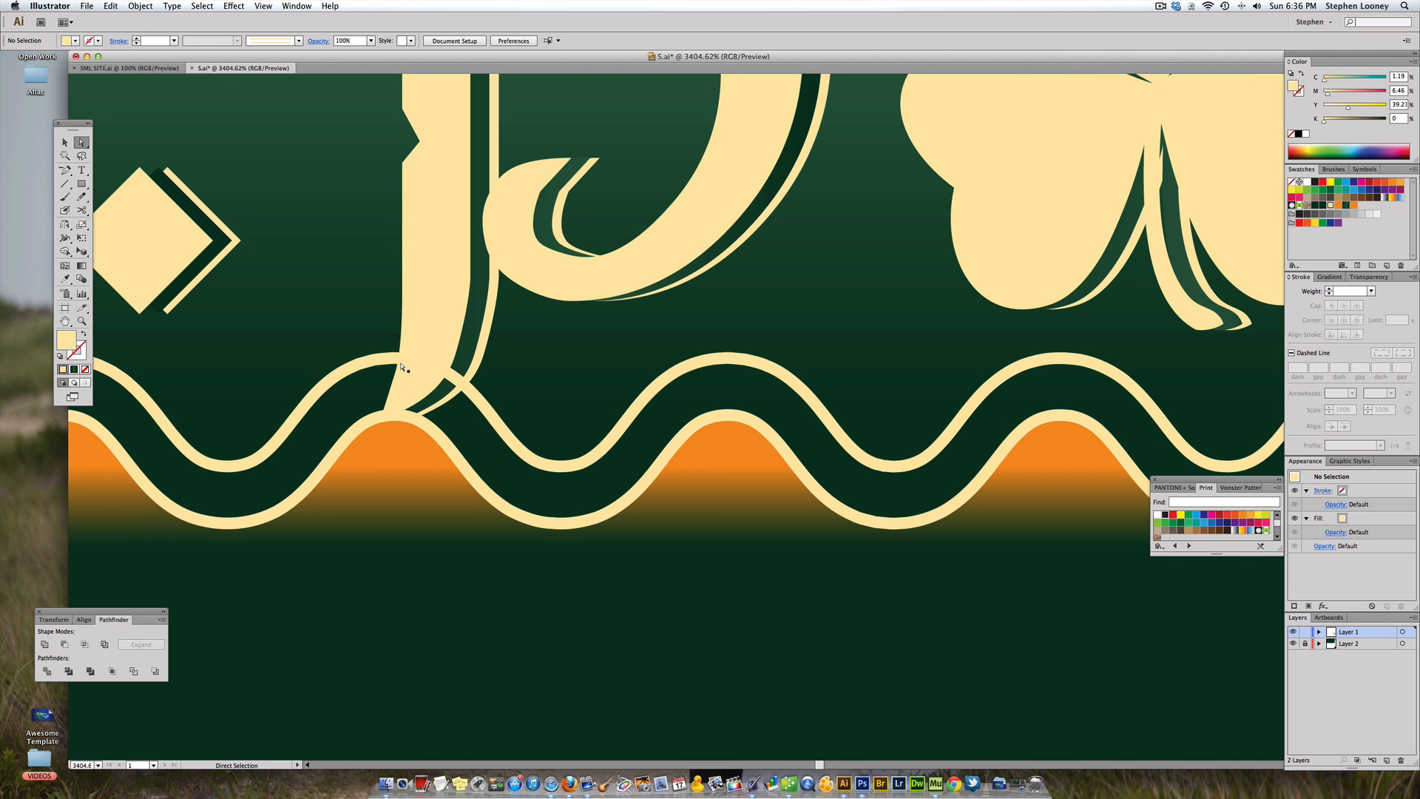
alt+super+click(758, 327)
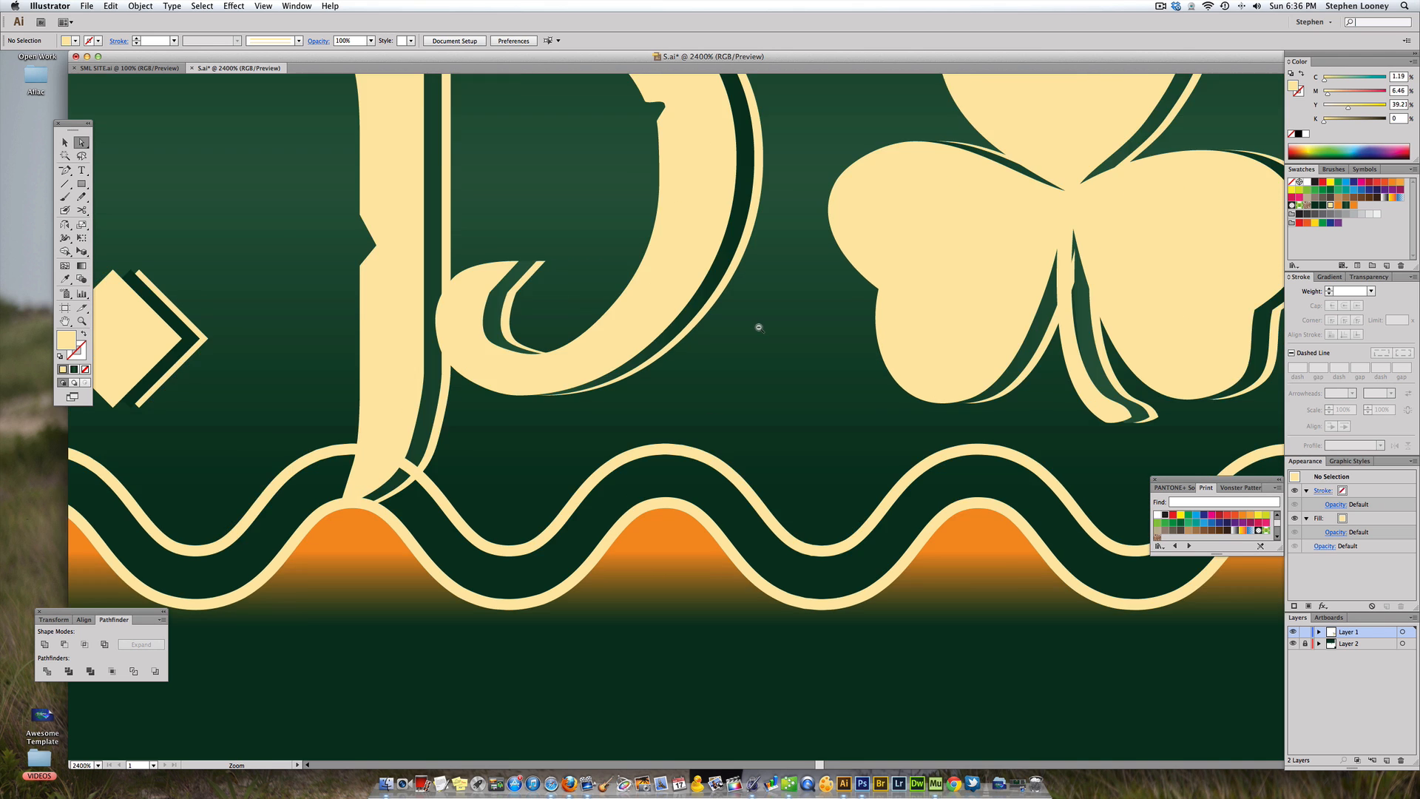
- Raise the serif tip of the K's cream front face to meet the lower line of the upper wavy border
alt+super+click(757, 326)
alt+super+click(757, 326)
alt+super+click(757, 326)
drag(1109, 343, 638, 345)
drag(1021, 345, 640, 339)
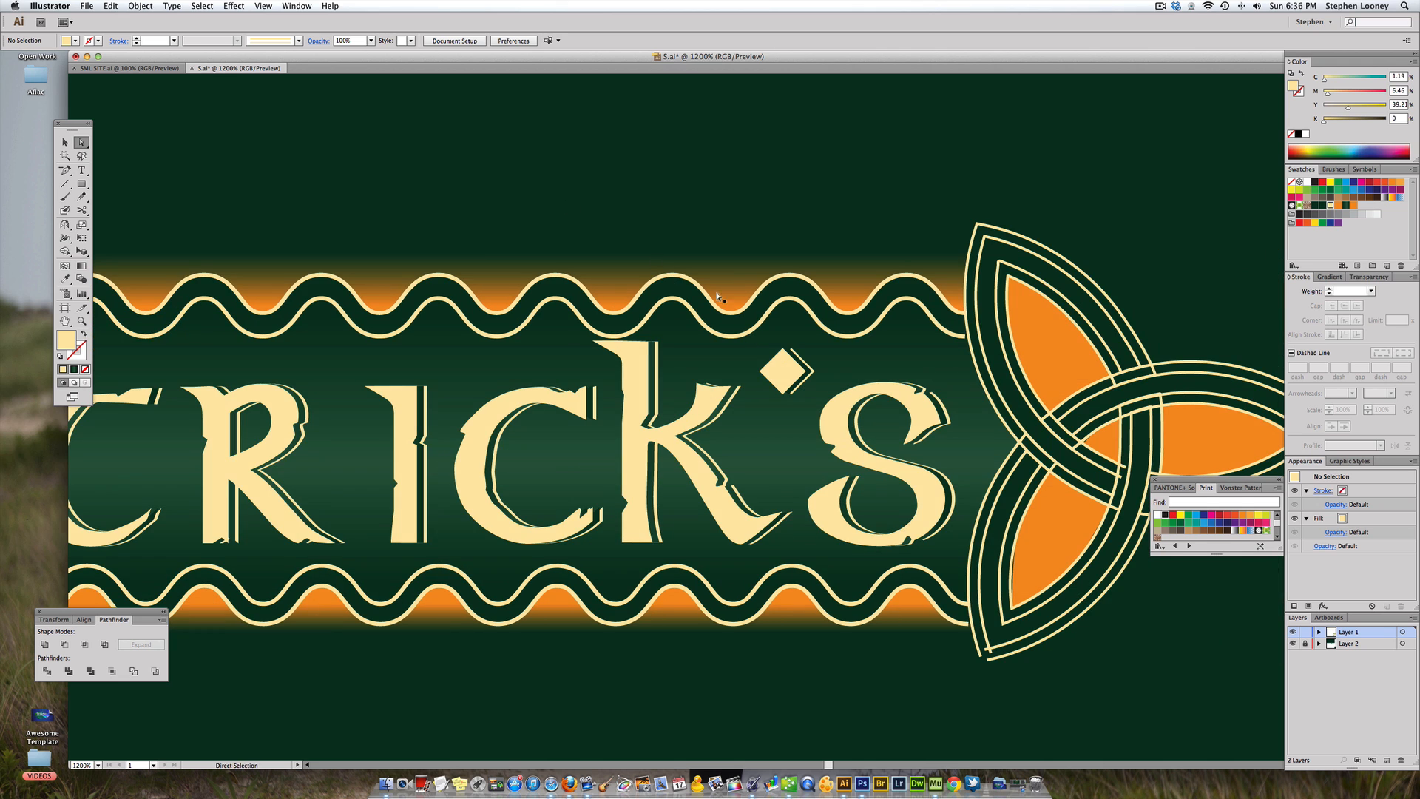
drag(498, 245, 834, 513)
click(498, 318)
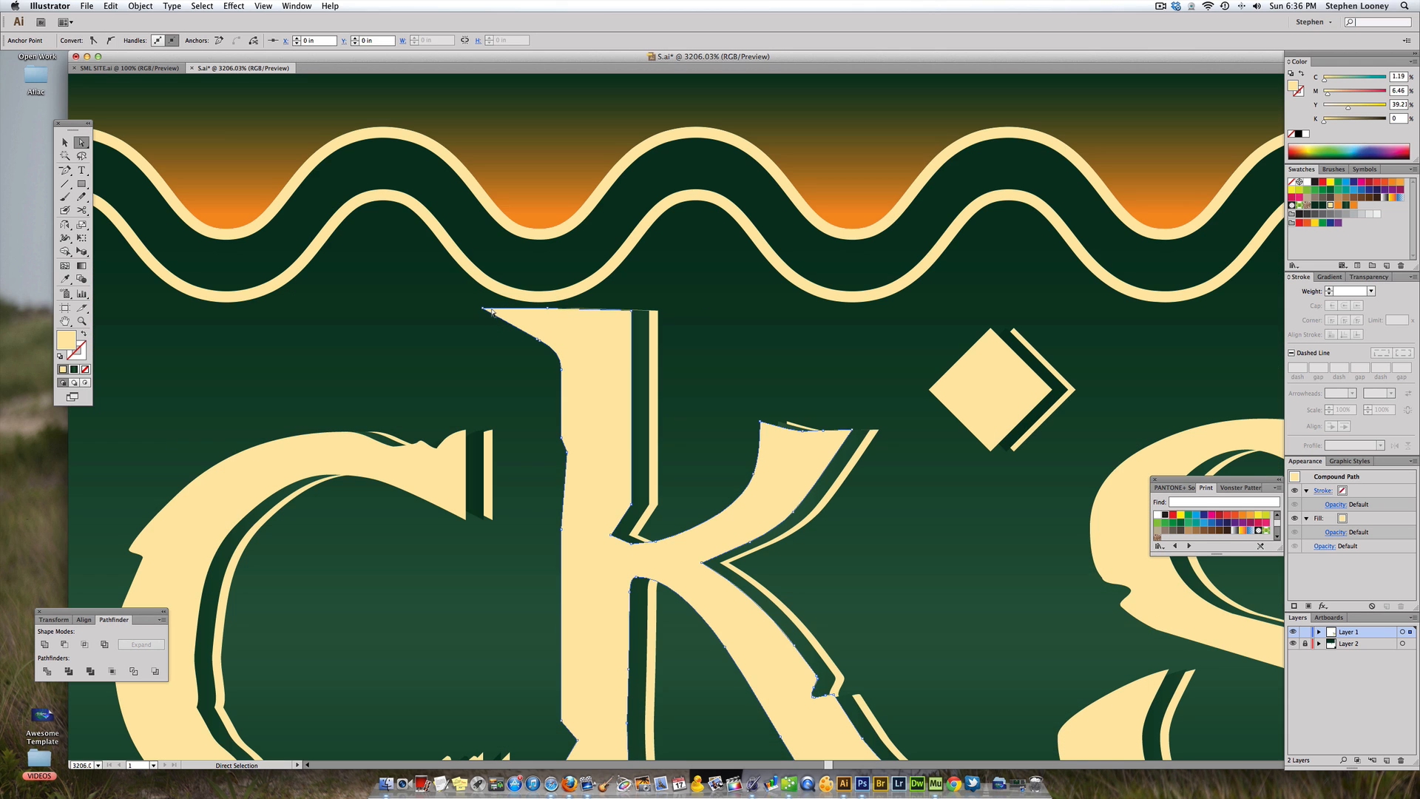
drag(483, 307, 483, 284)
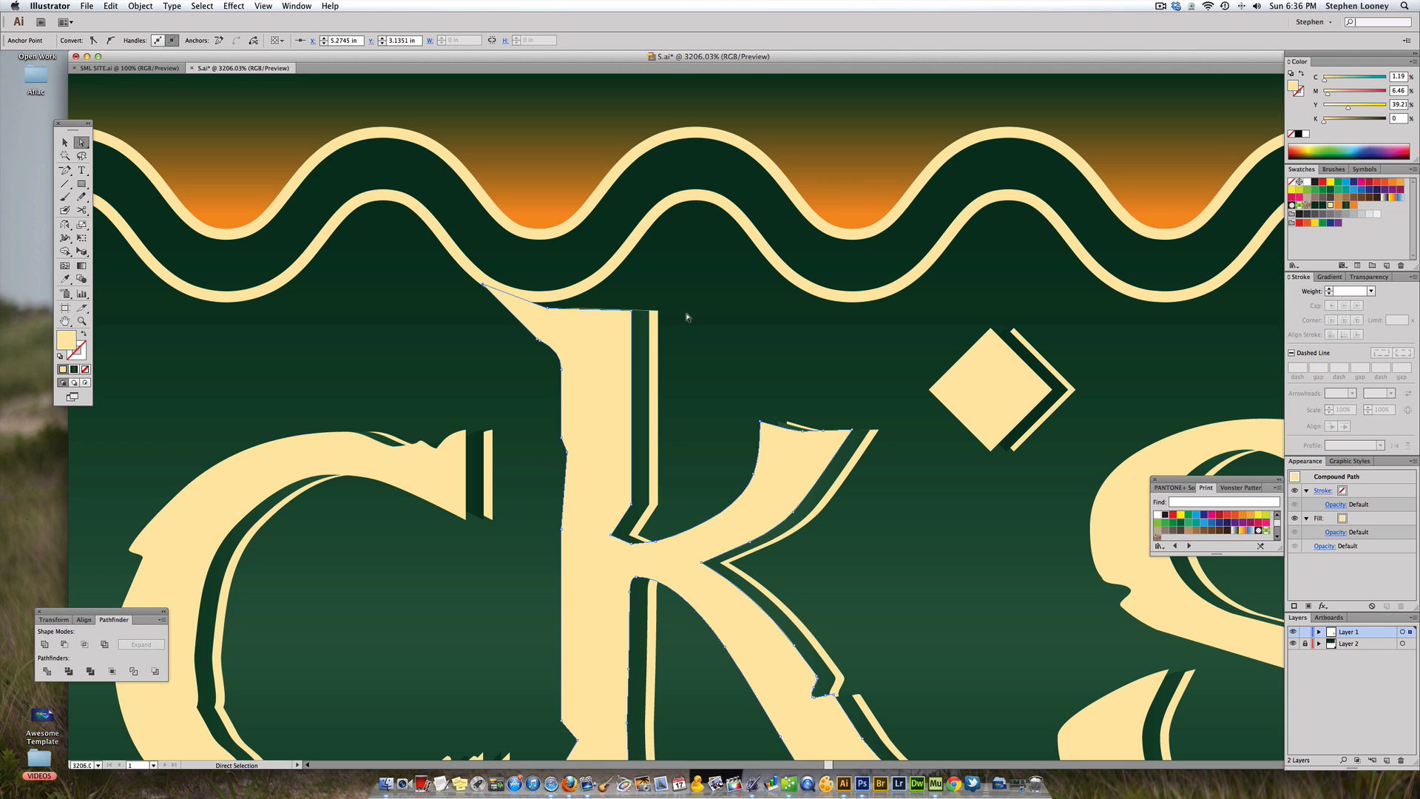
- Extend the top stem corners of the K's dark green shadow and rear cream outline up to the wavy line
drag(691, 322, 567, 299)
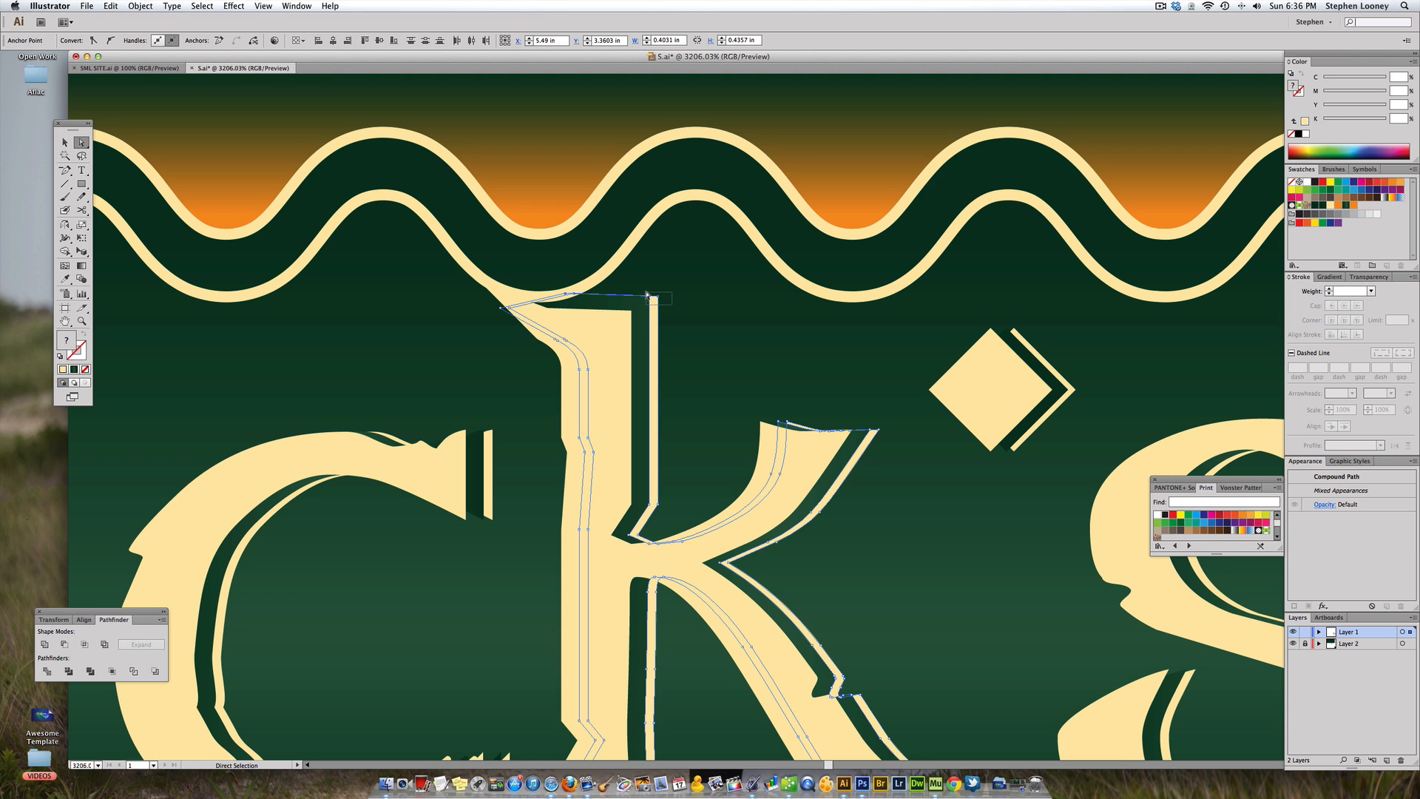
drag(658, 298, 657, 217)
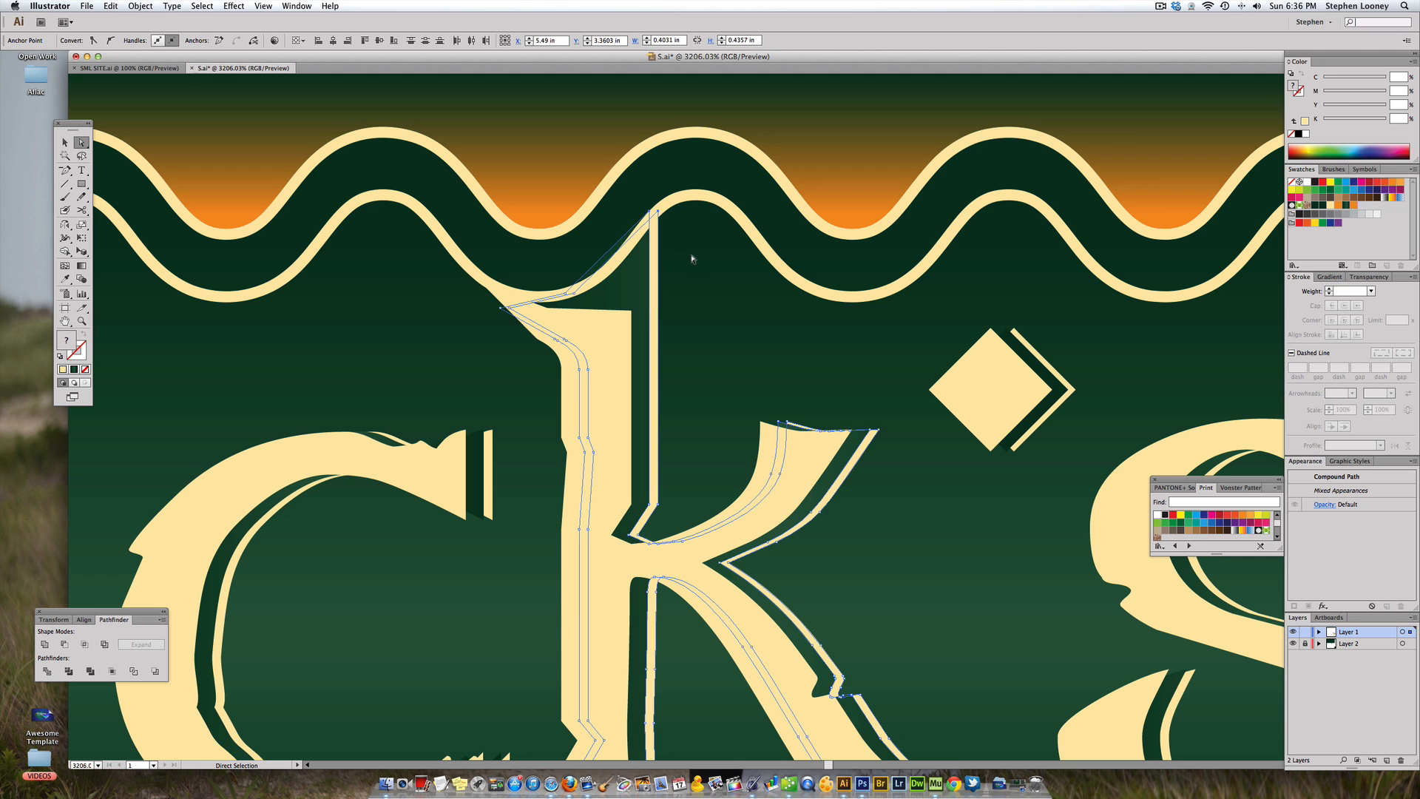
click(693, 258)
key(space)
click(628, 311)
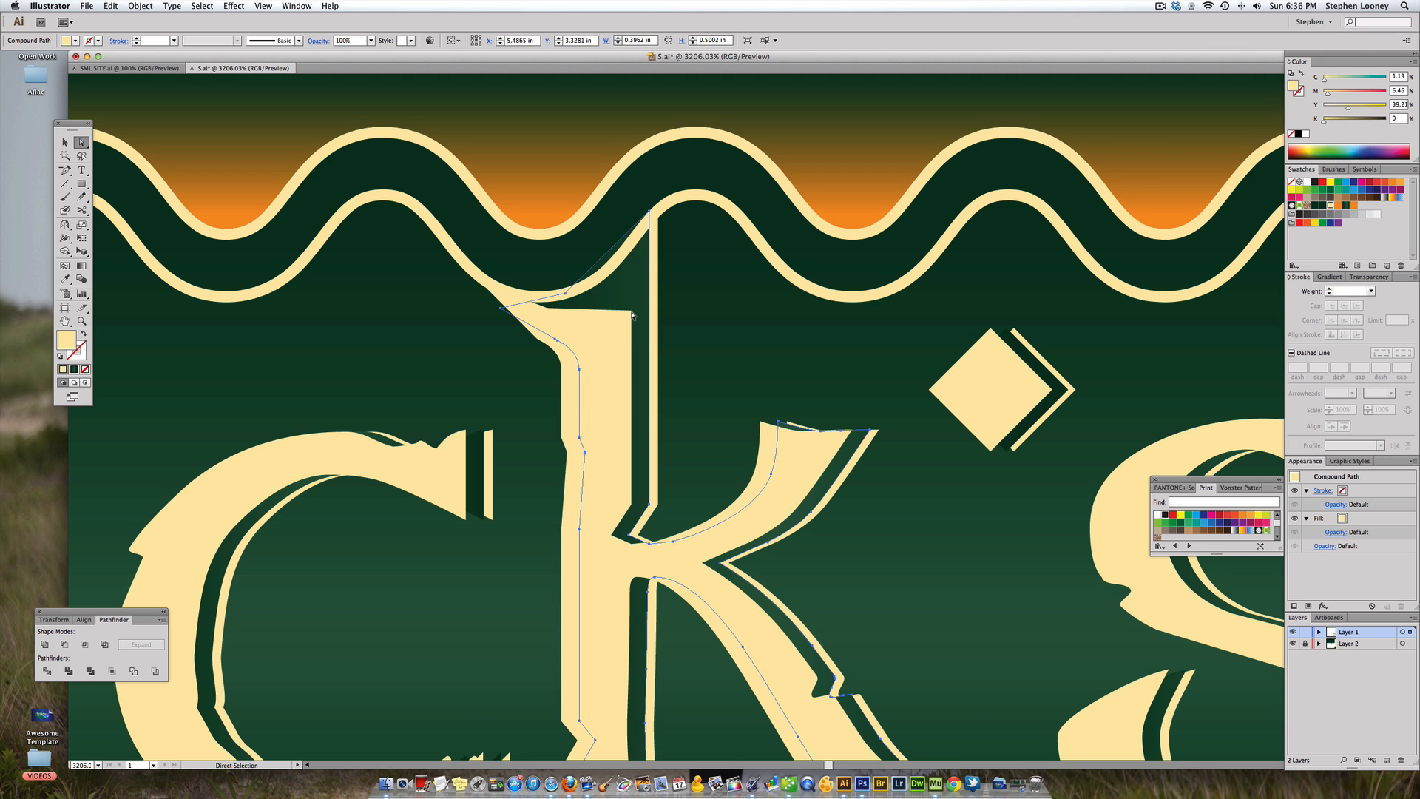
click(620, 324)
shift+click(669, 208)
click(606, 103)
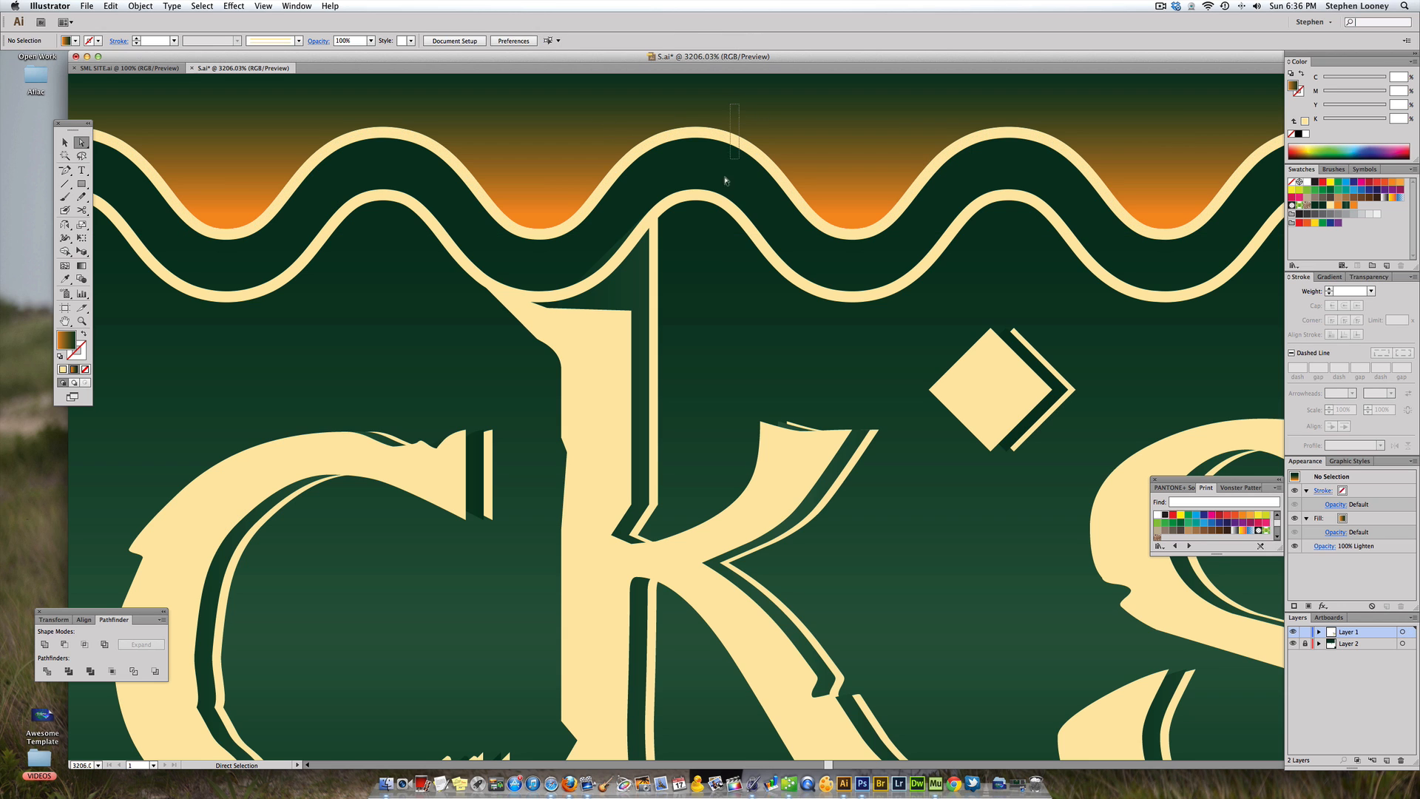
drag(725, 180, 682, 284)
click(629, 313)
click(643, 310)
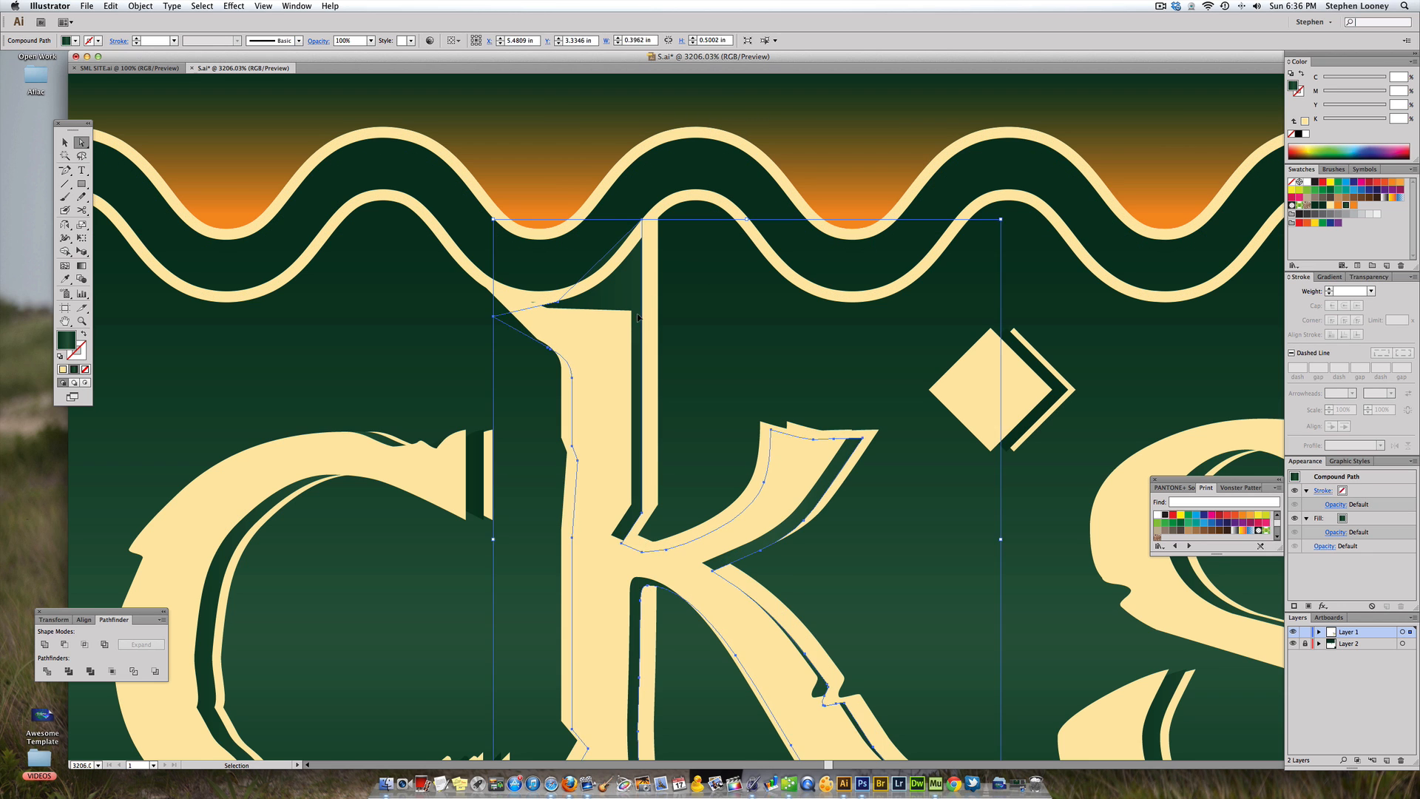
key(super+2)
click(644, 310)
key(super+2)
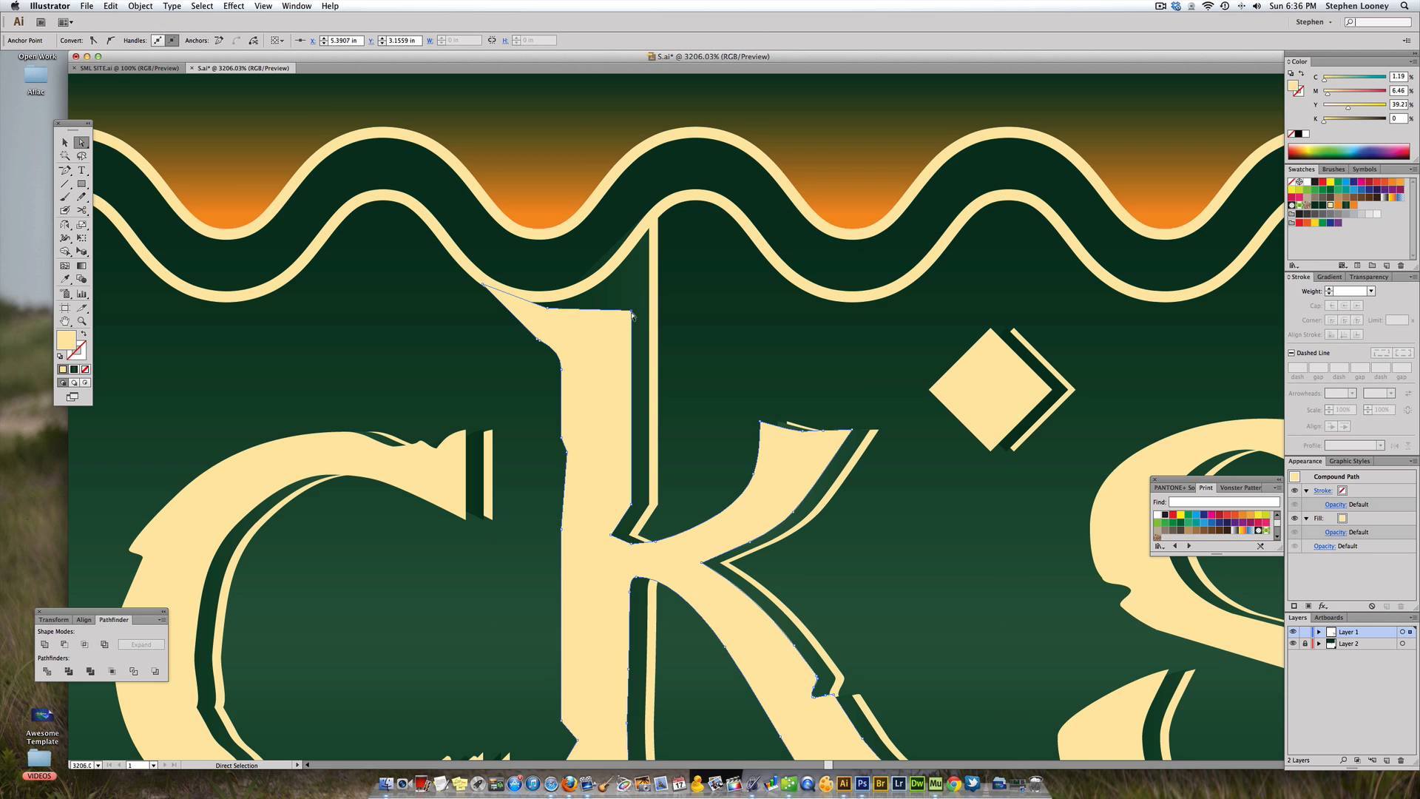
- Raise the stem corner of the K's cream front face to the wavy line, blend the neighbouring anchor into the wave, and deselect
click(631, 252)
drag(630, 251, 631, 247)
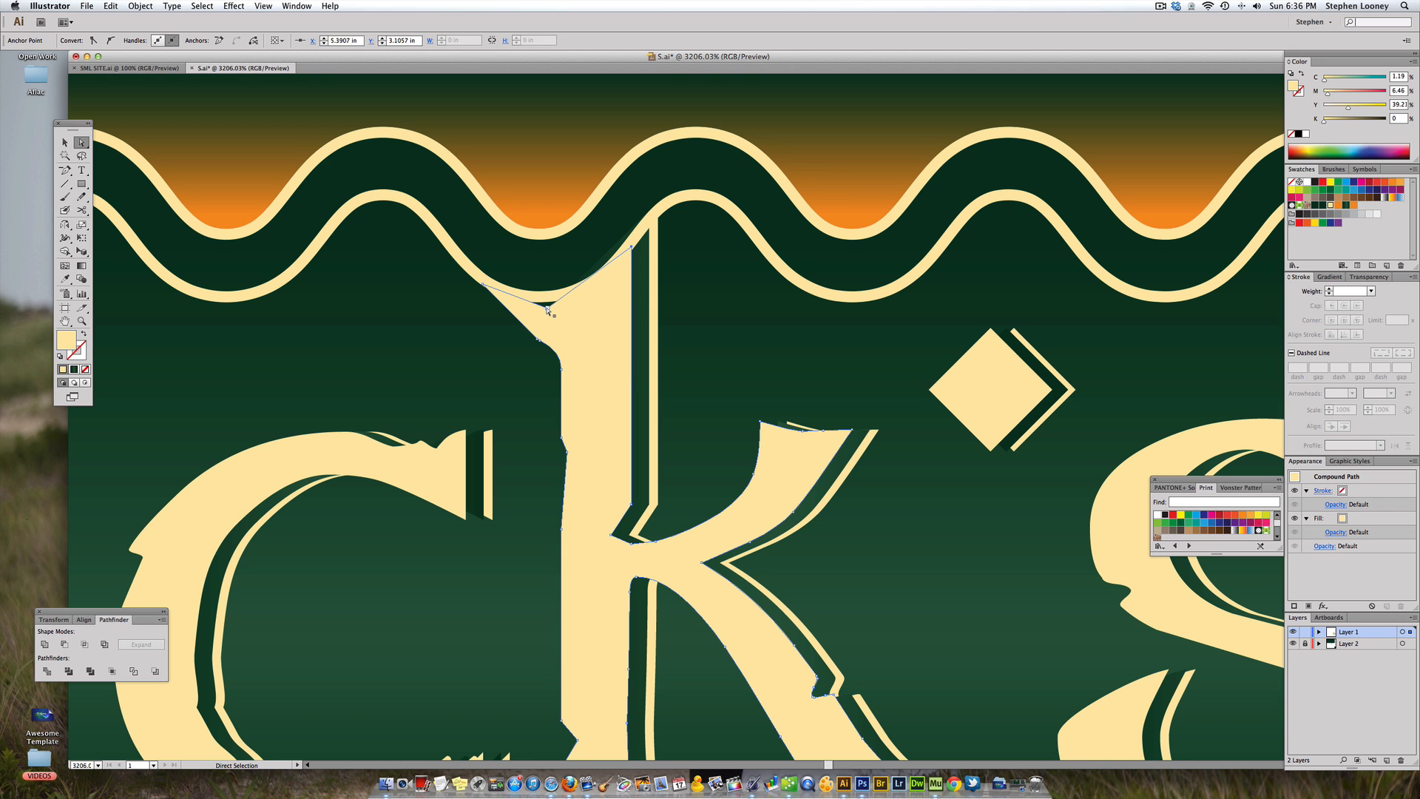
drag(548, 310, 573, 299)
click(717, 317)
- Examine the extended K within the whole banner and compare the banner with the reference version above it
alt+super+click(606, 338)
alt+super+click(584, 352)
alt+super+click(601, 360)
alt+super+click(796, 419)
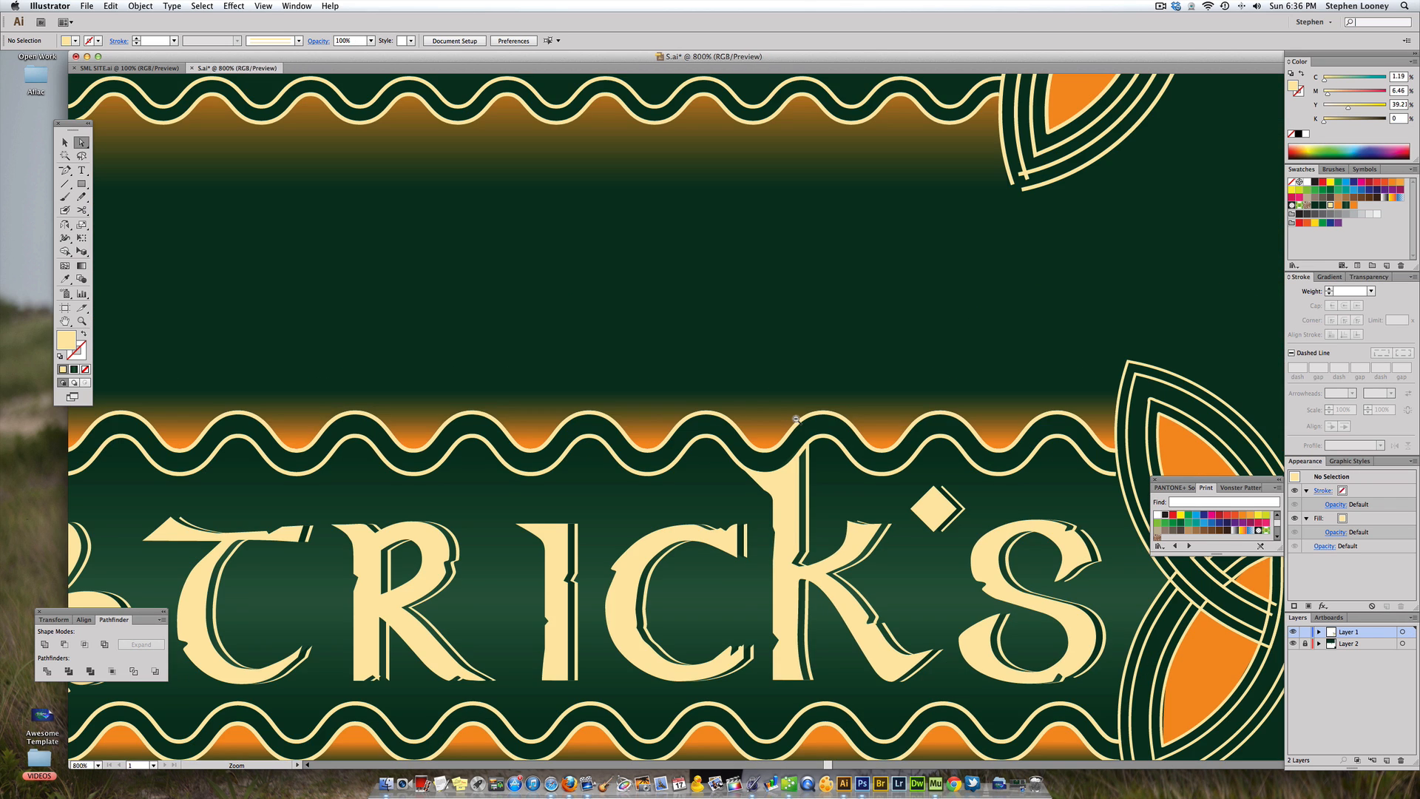
alt+super+click(796, 419)
alt+super+click(794, 417)
drag(819, 425, 873, 358)
alt+super+click(605, 336)
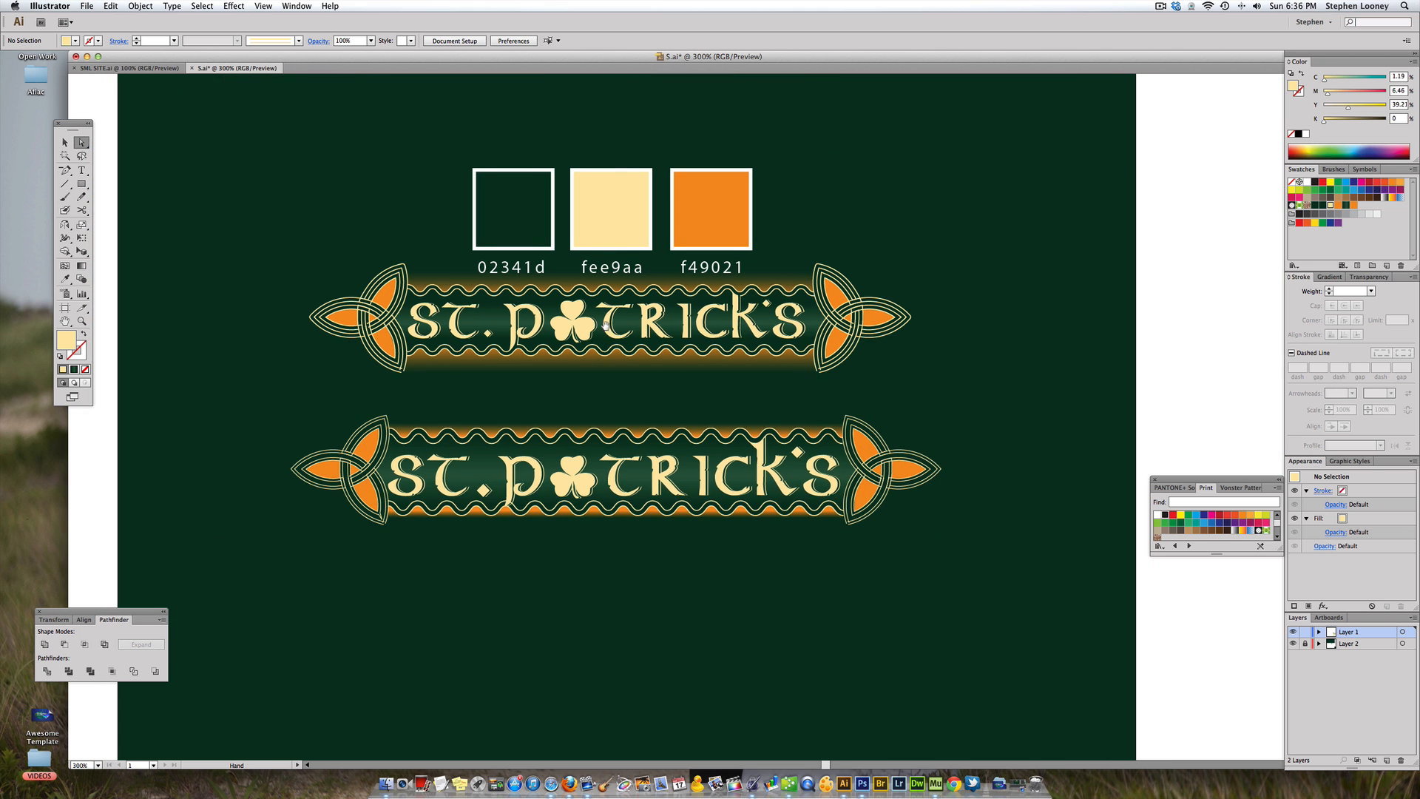
drag(606, 324, 537, 346)
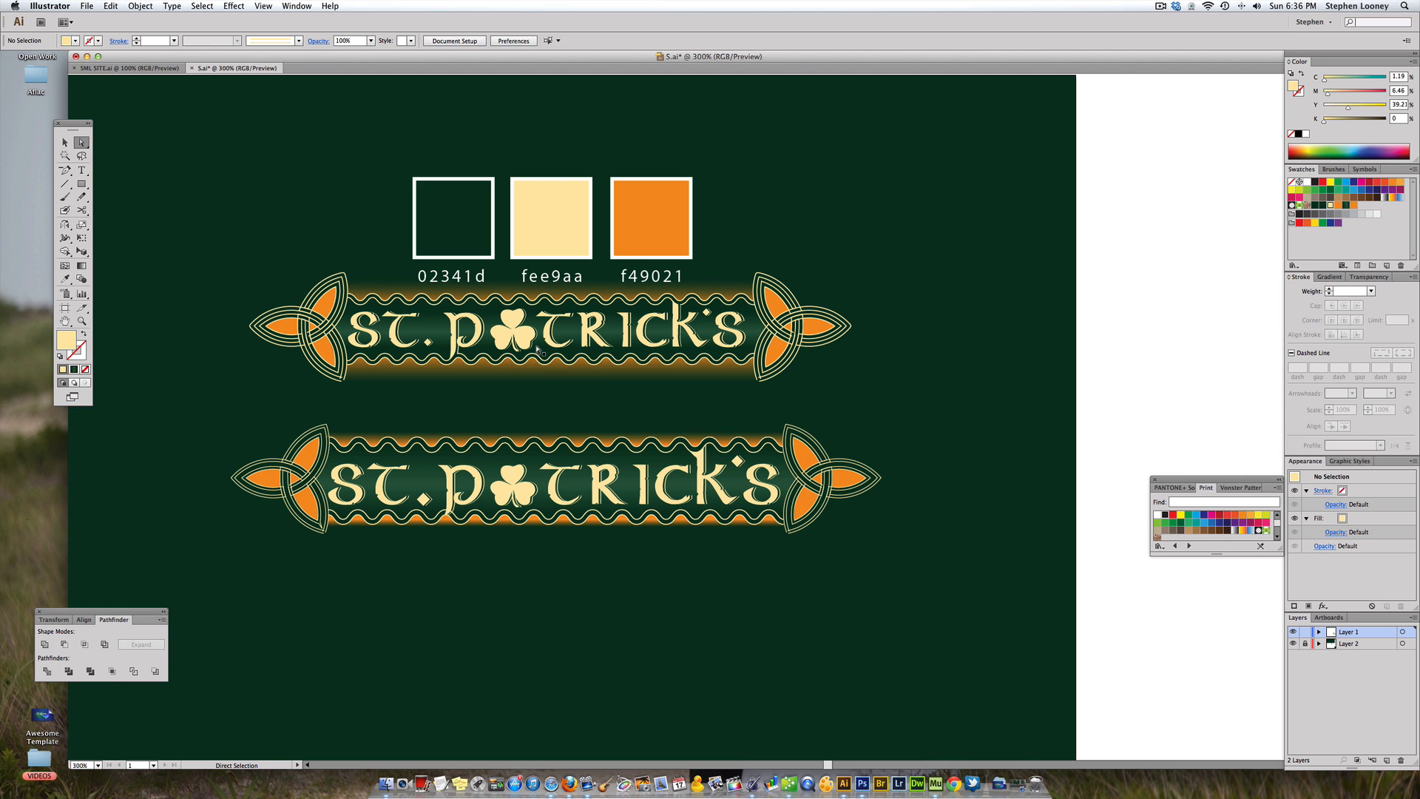